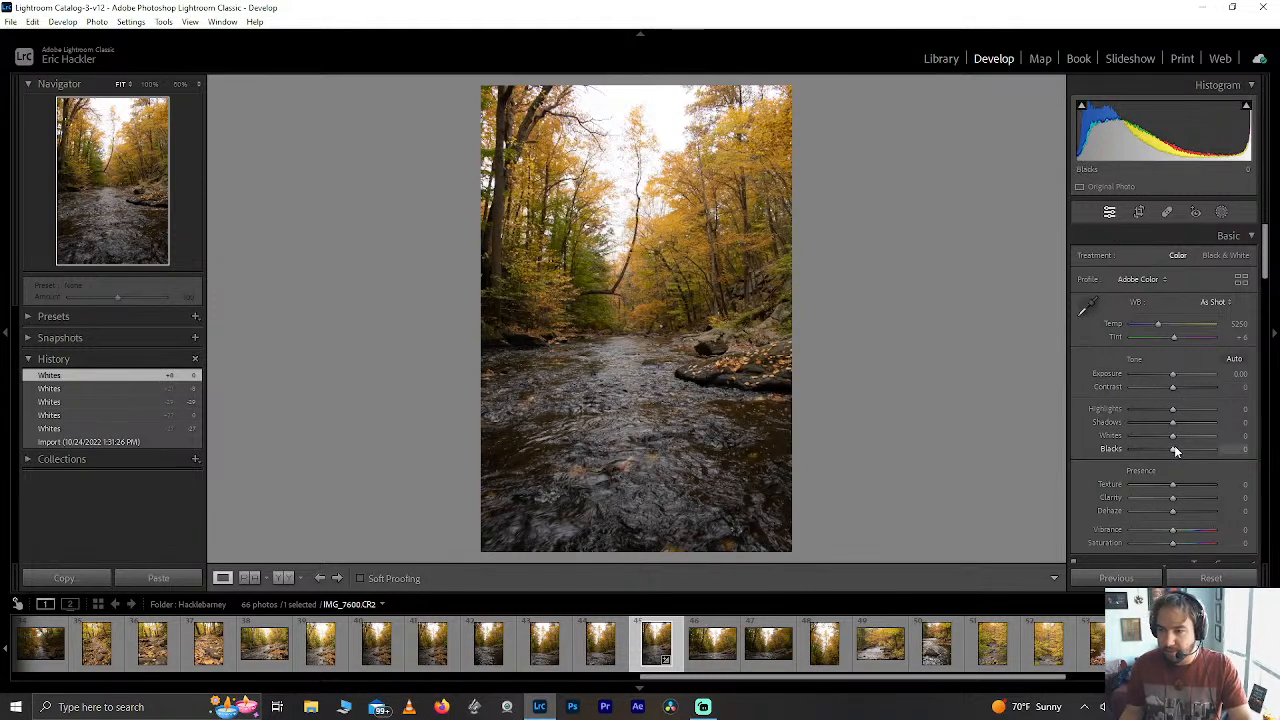
Lower the Whites of IMG_7600 to -76 and browse the neighbouring stream shots before returning to this photo.
{"action": "left_click_drag", "start_coordinate": [1173, 442], "coordinate": [1138, 437]}
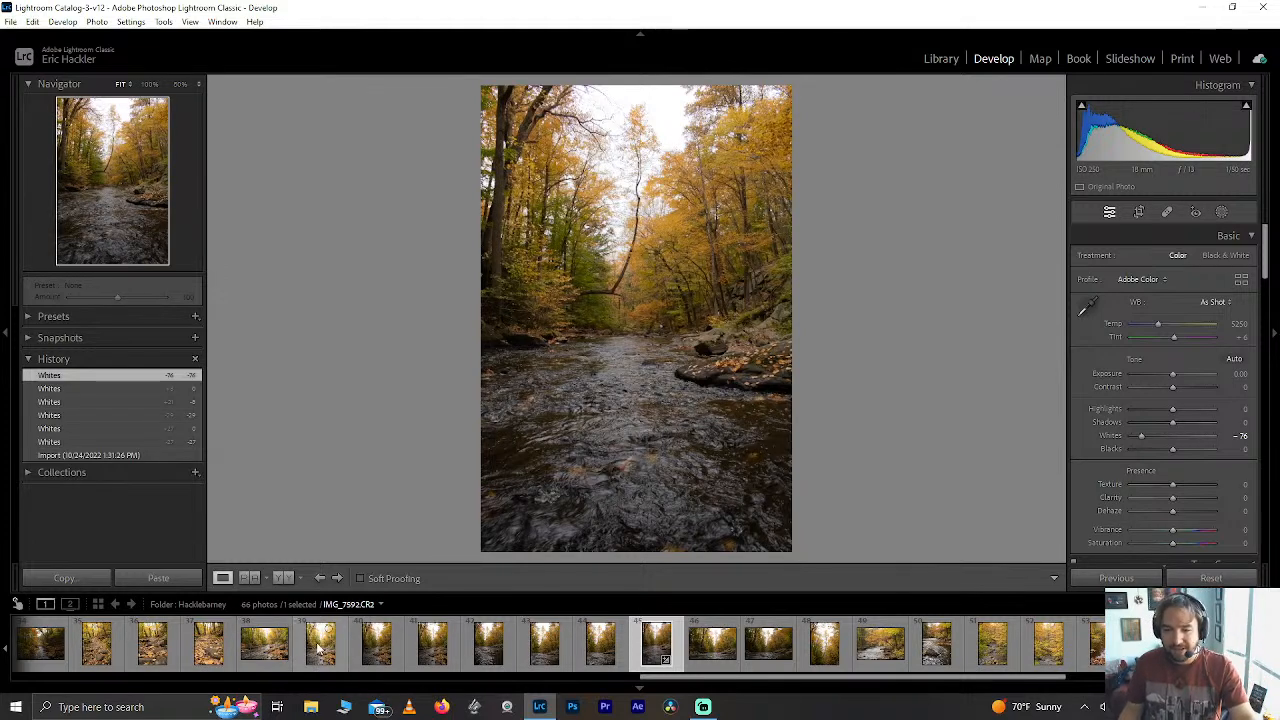
{"action": "left_click", "coordinate": [247, 650]}
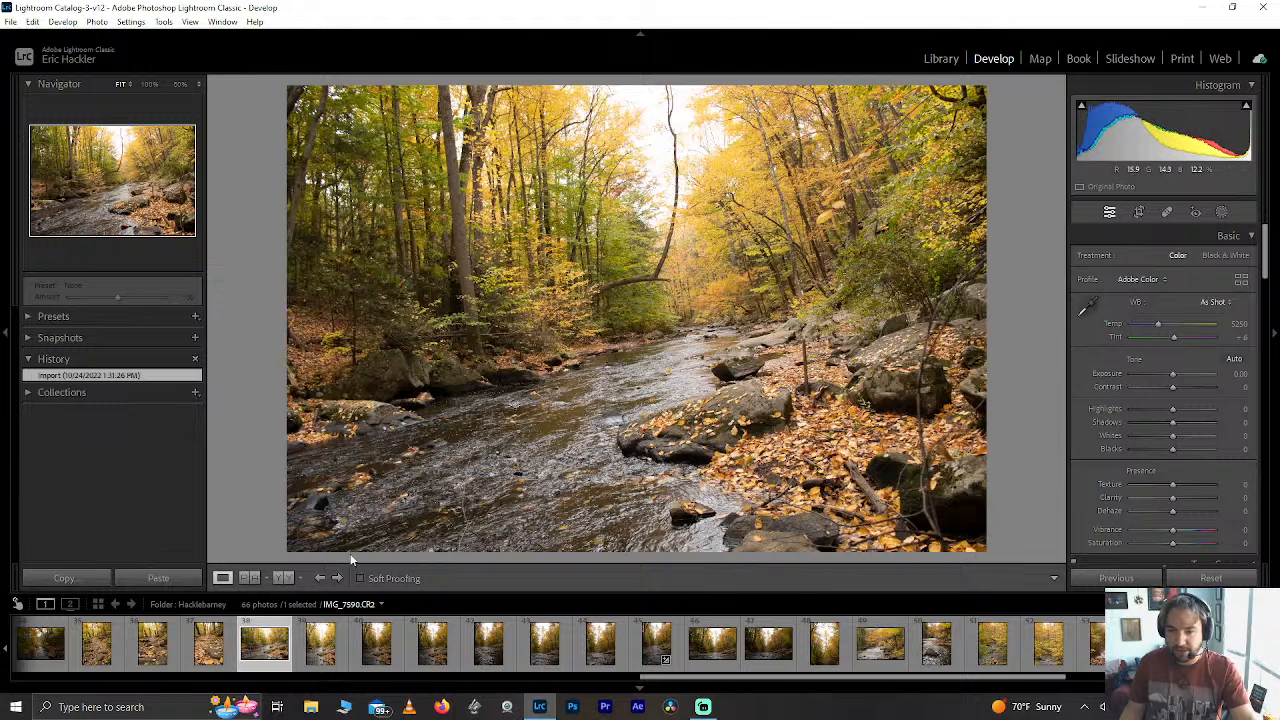
{"action": "left_click", "coordinate": [309, 650]}
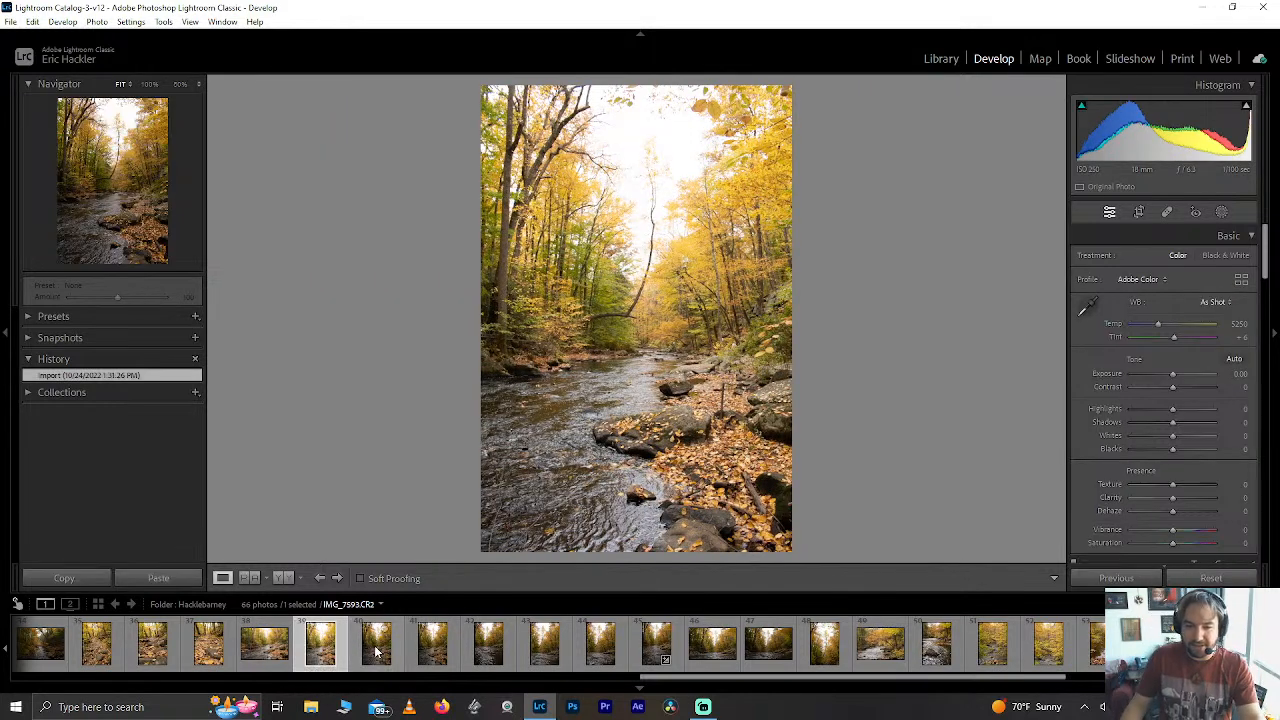
{"action": "left_click", "coordinate": [376, 650]}
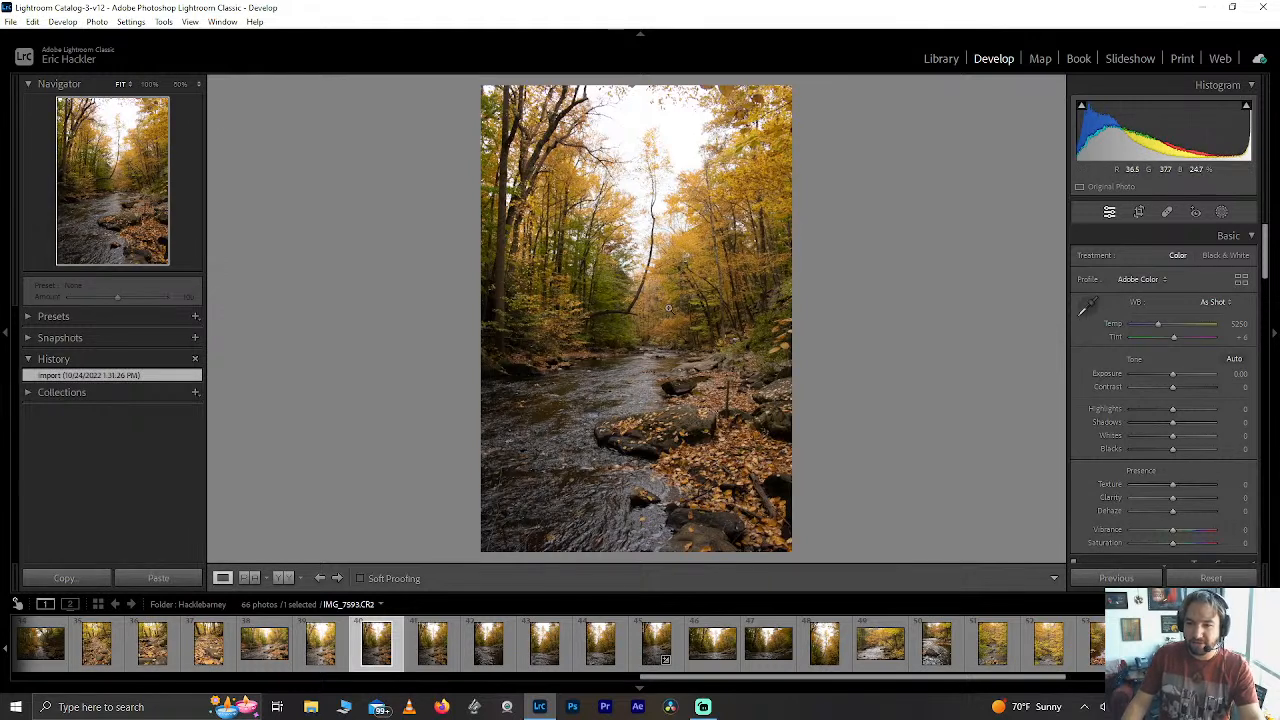
{"action": "left_click", "coordinate": [544, 648]}
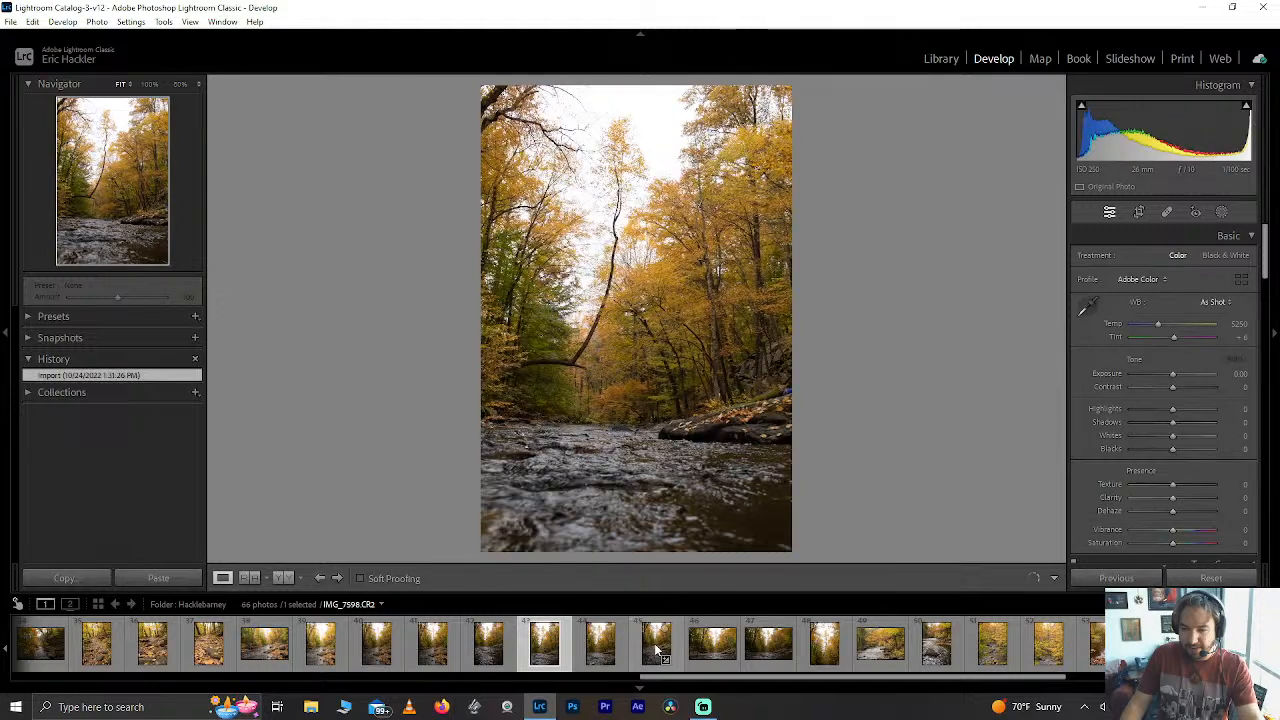
{"action": "left_click", "coordinate": [656, 648]}
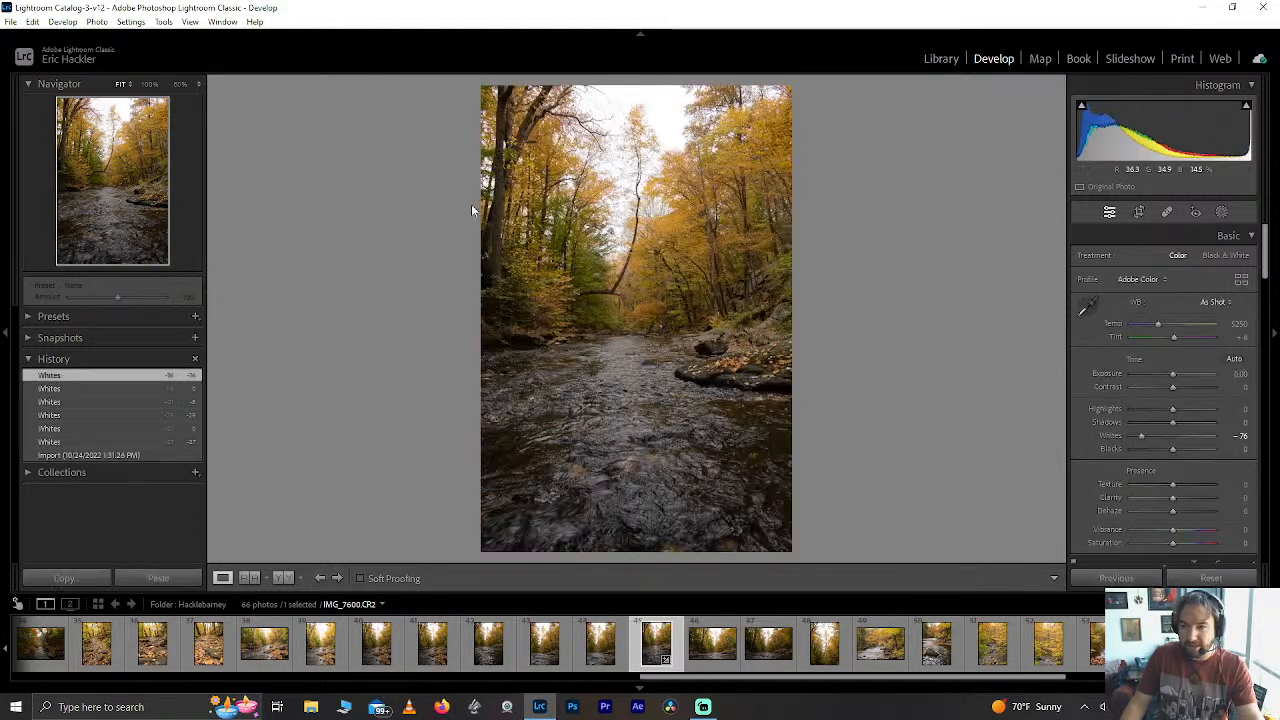
Reset the Whites and set them to -50.
{"action": "double_click", "coordinate": [1143, 438]}
{"action": "left_click", "coordinate": [1143, 438]}
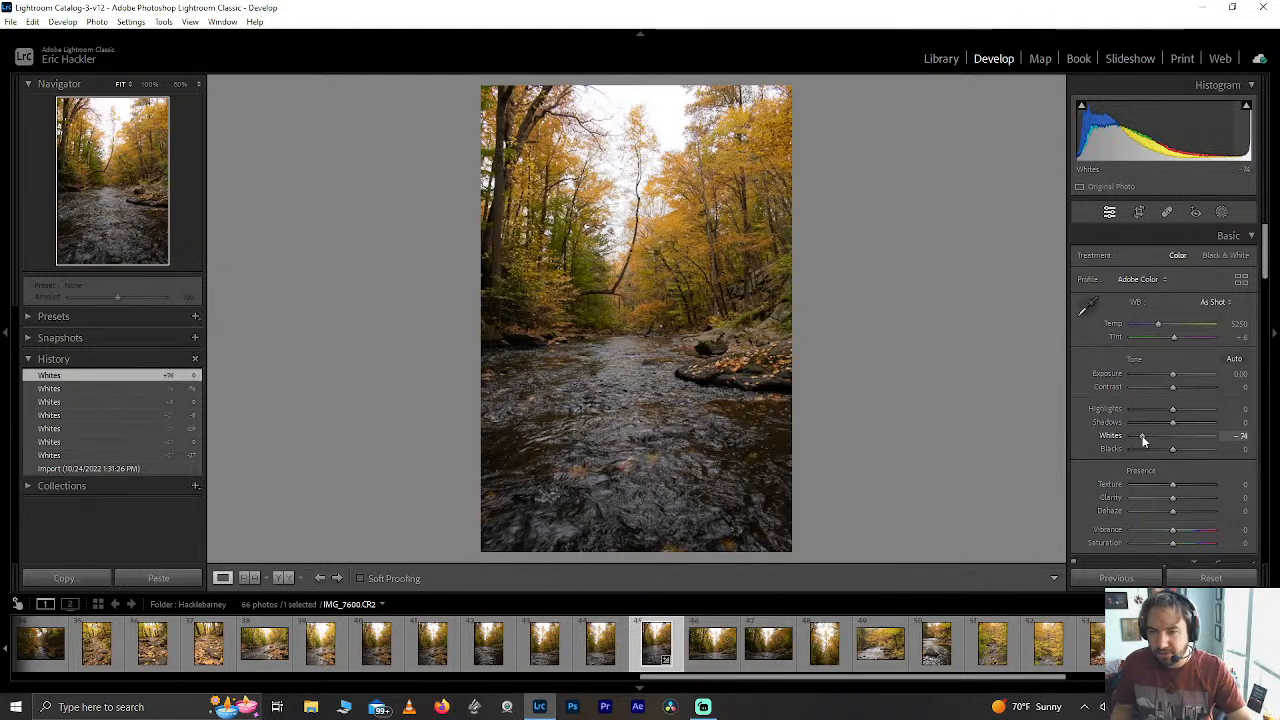
{"action": "left_click_drag", "start_coordinate": [1138, 435], "coordinate": [1152, 431]}
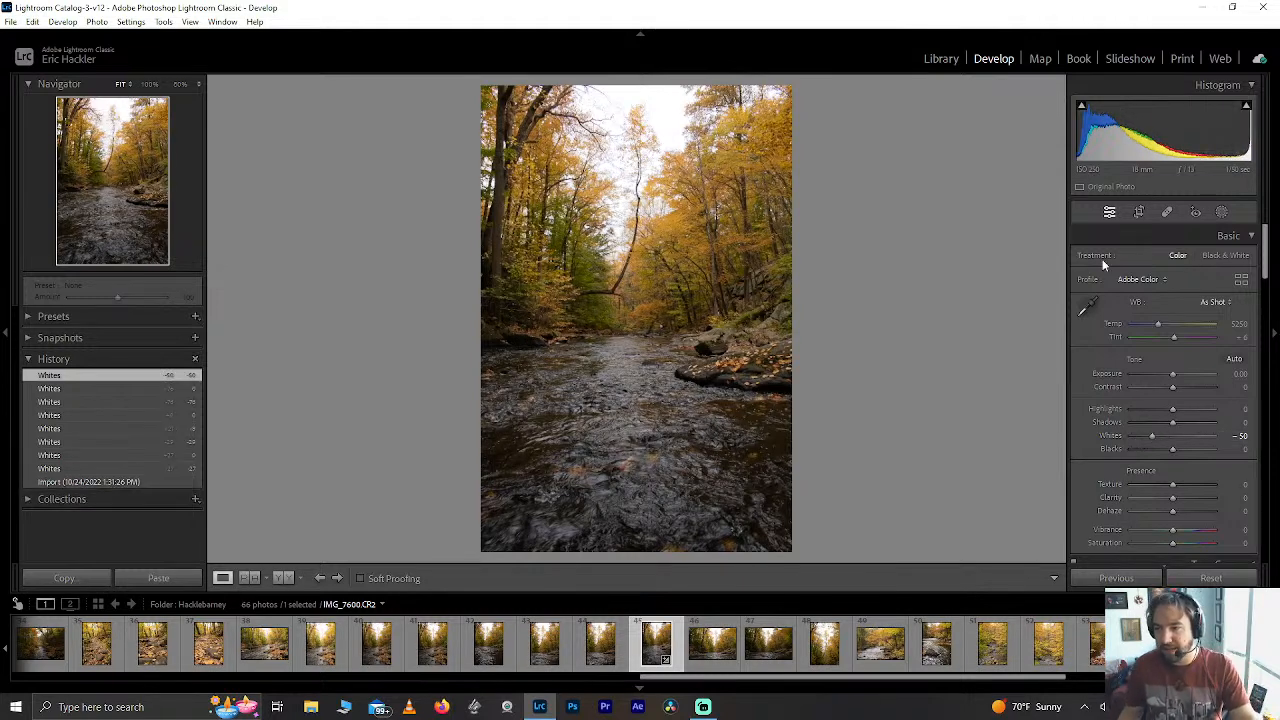
Crop away the dark strip of water along the bottom of the stream photo.
{"action": "left_click", "coordinate": [1138, 212]}
{"action": "left_click_drag", "start_coordinate": [643, 548], "coordinate": [645, 503]}
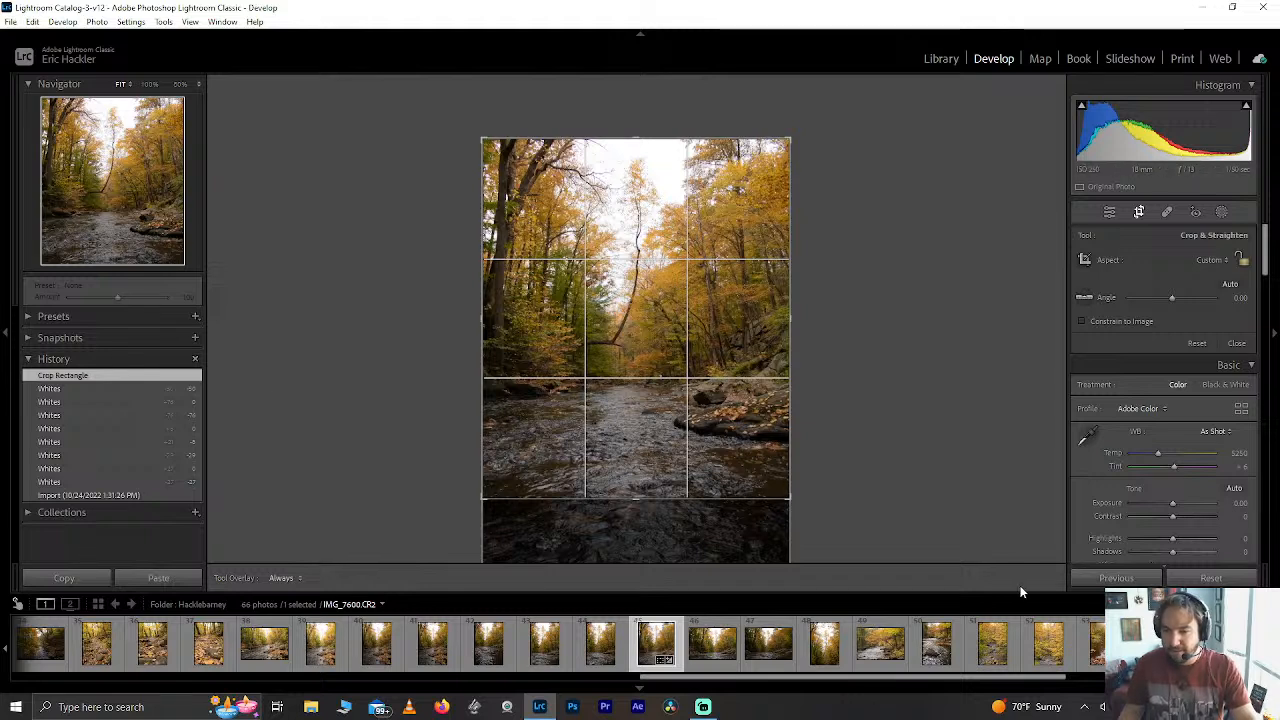
{"action": "left_click", "coordinate": [1237, 343]}
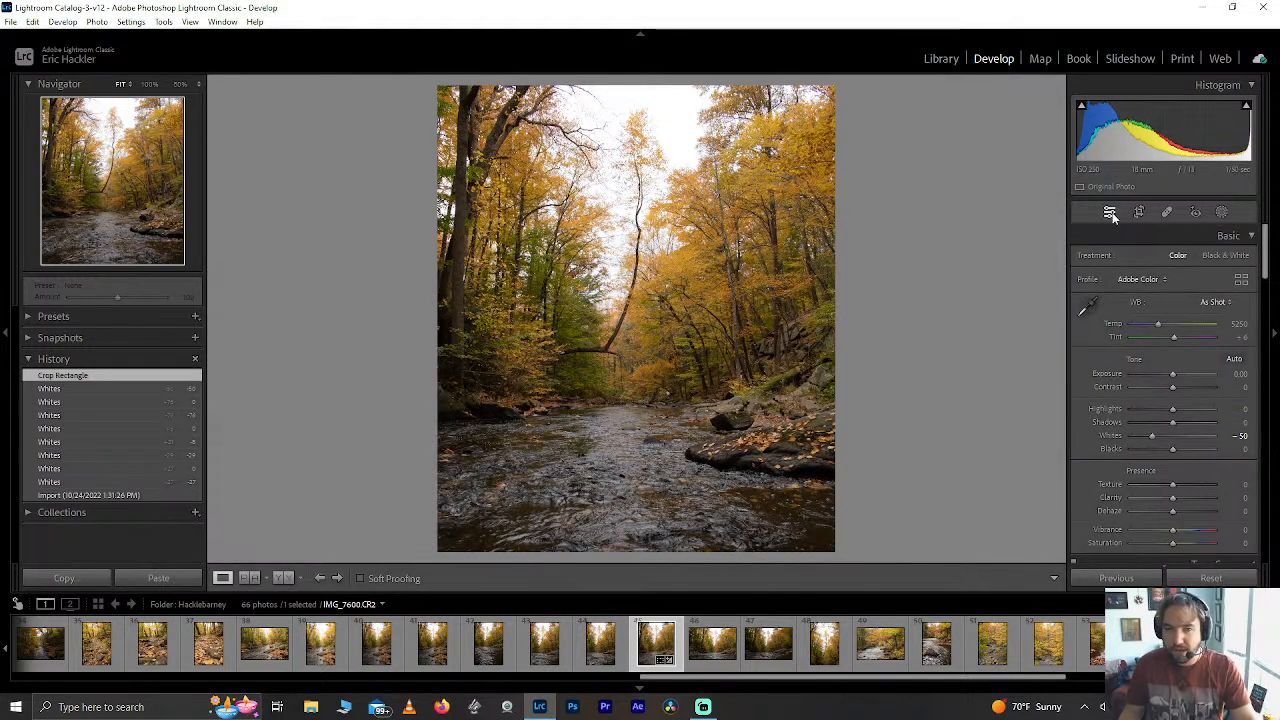
Trim the crop slightly at the left and right edges of the stream photo and apply it.
{"action": "left_click", "coordinate": [1138, 212]}
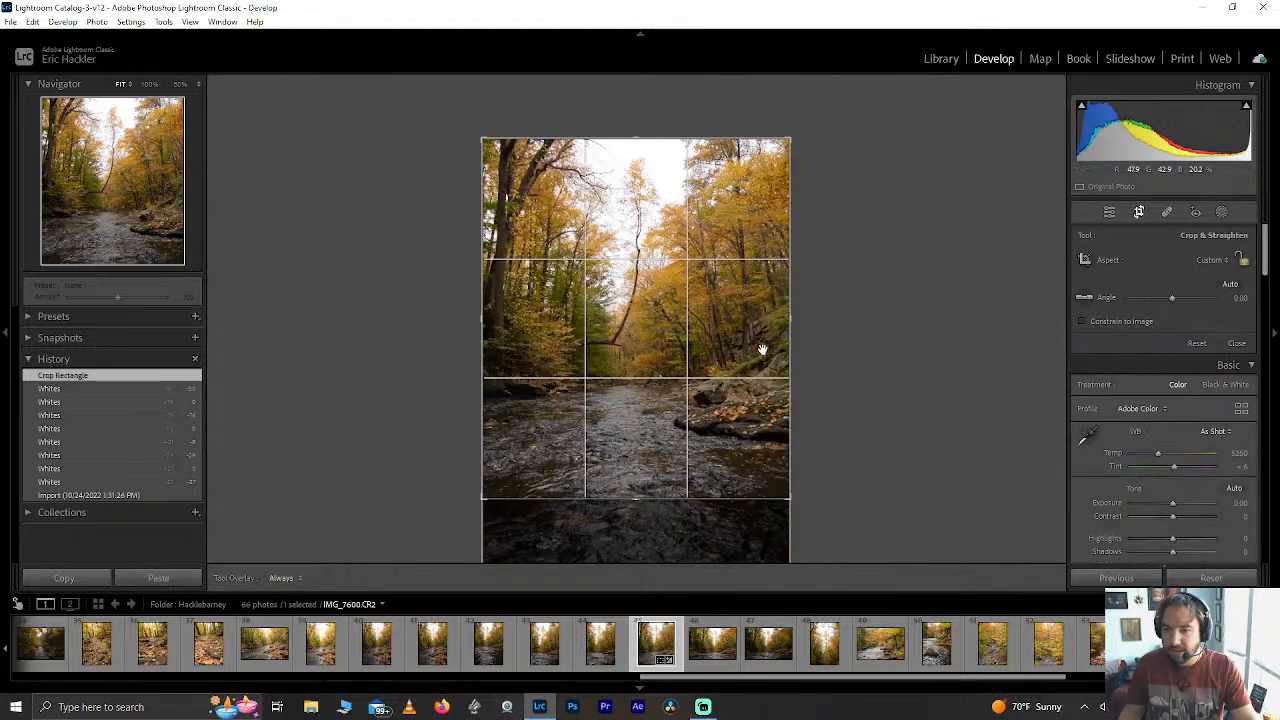
{"action": "left_click_drag", "start_coordinate": [787, 342], "coordinate": [771, 343]}
{"action": "left_click_drag", "start_coordinate": [494, 321], "coordinate": [470, 321]}
{"action": "mouse_move", "coordinate": [781, 300]}
{"action": "left_mouse_down"}
{"action": "mouse_move", "coordinate": [821, 301]}
{"action": "mouse_move", "coordinate": [783, 302]}
{"action": "left_mouse_up"}
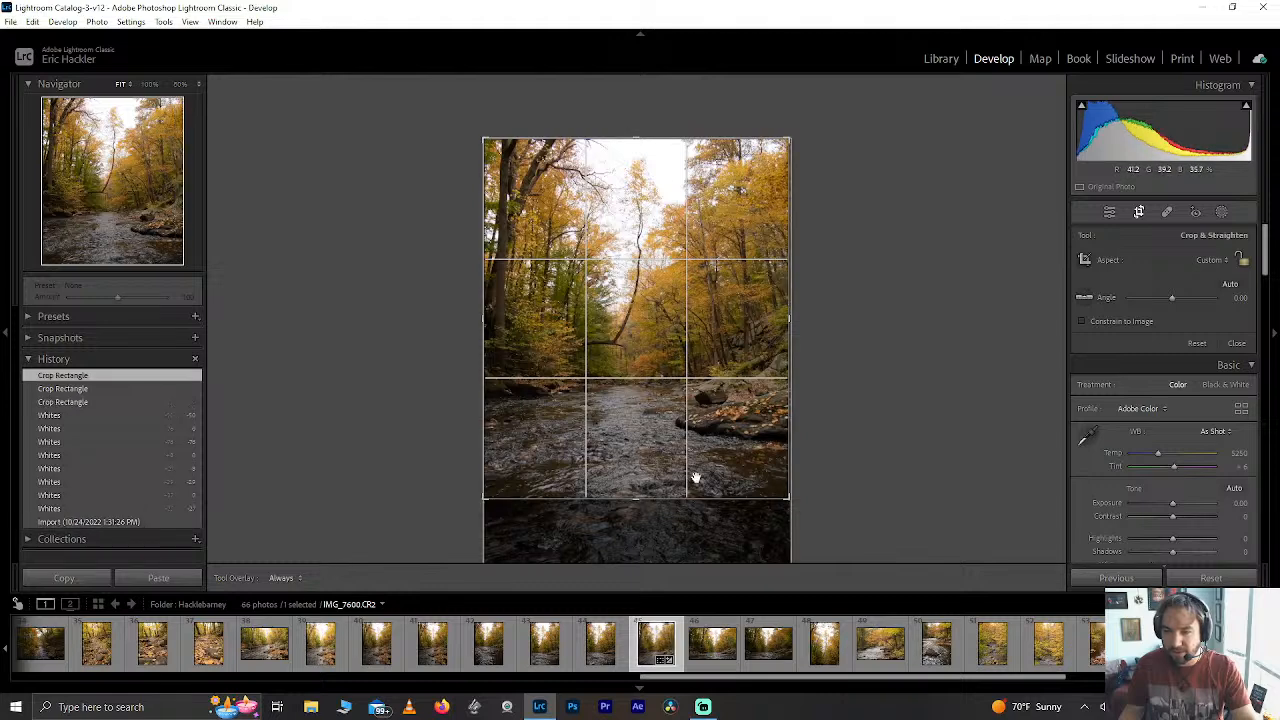
{"action": "left_click", "coordinate": [1237, 343]}
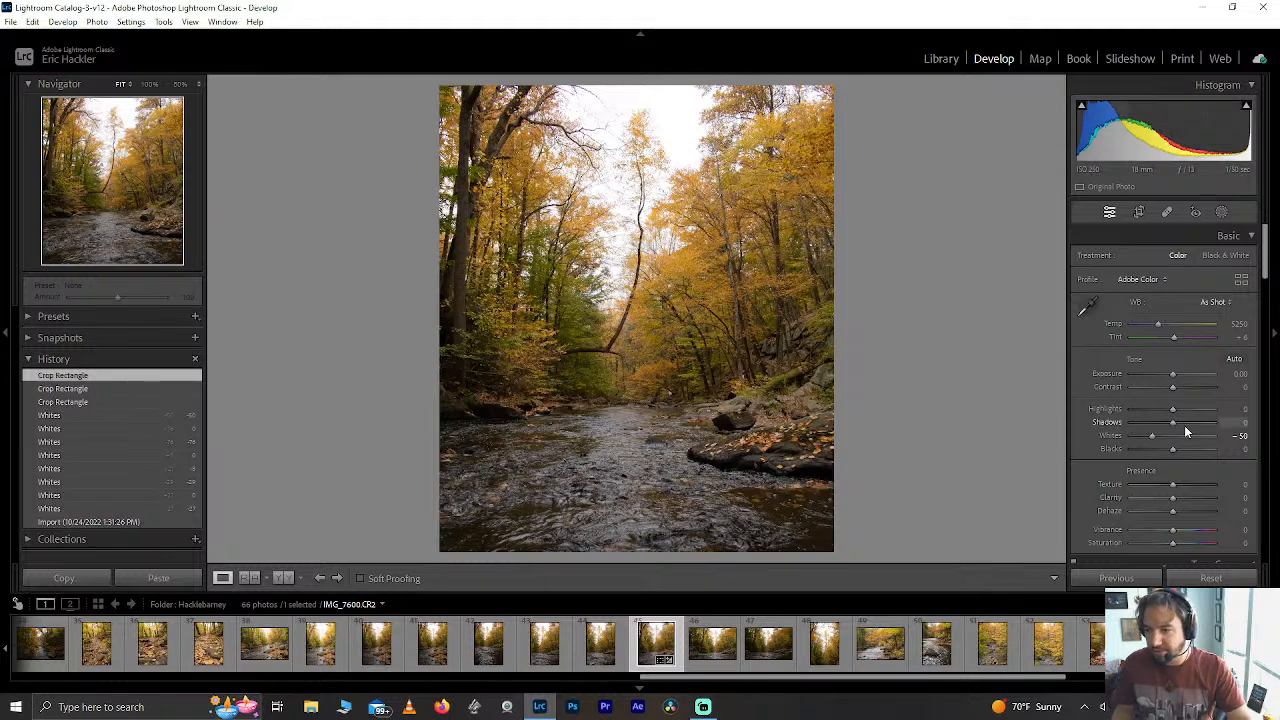
Set the Whites to -60, try -100 through the histogram, and undo that last adjustment.
{"action": "mouse_move", "coordinate": [1148, 435]}
{"action": "left_mouse_down"}
{"action": "mouse_move", "coordinate": [1111, 434]}
{"action": "mouse_move", "coordinate": [1147, 436]}
{"action": "left_mouse_up"}
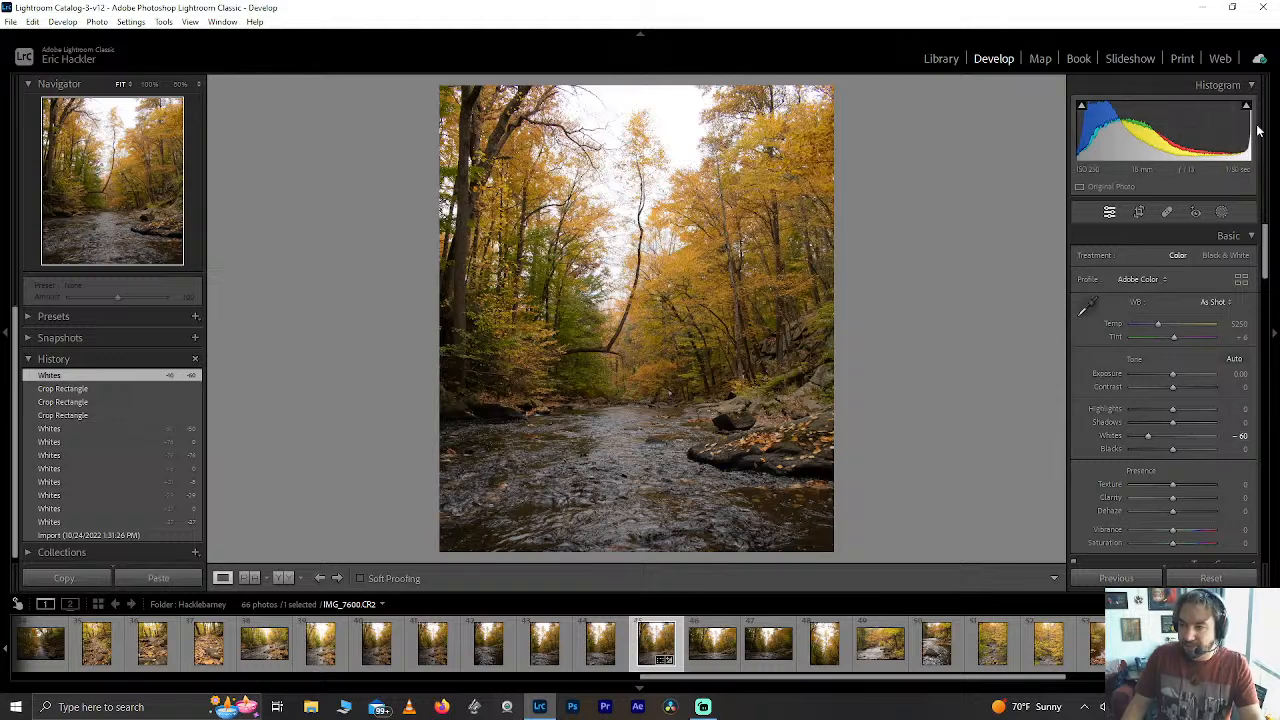
{"action": "mouse_move", "coordinate": [1248, 121]}
{"action": "left_mouse_down"}
{"action": "mouse_move", "coordinate": [1215, 121]}
{"action": "mouse_move", "coordinate": [1248, 146]}
{"action": "left_mouse_up"}
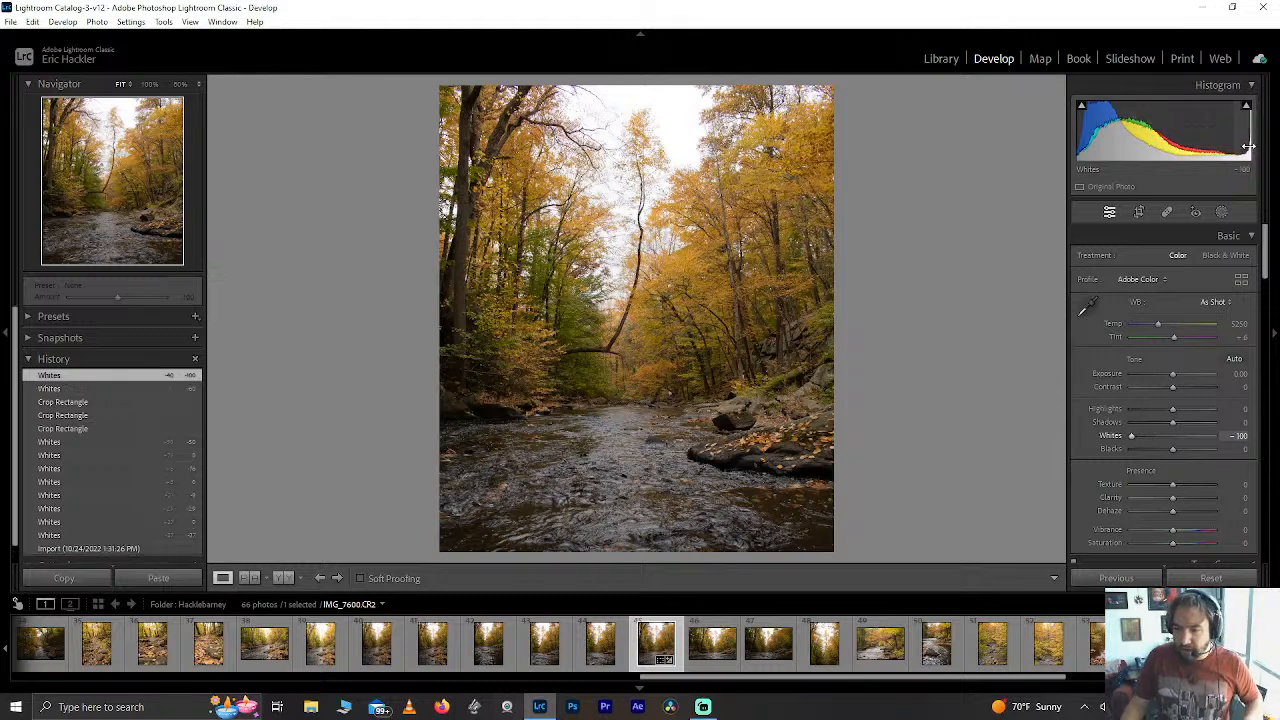
{"action": "key", "text": "ctrl+z"}
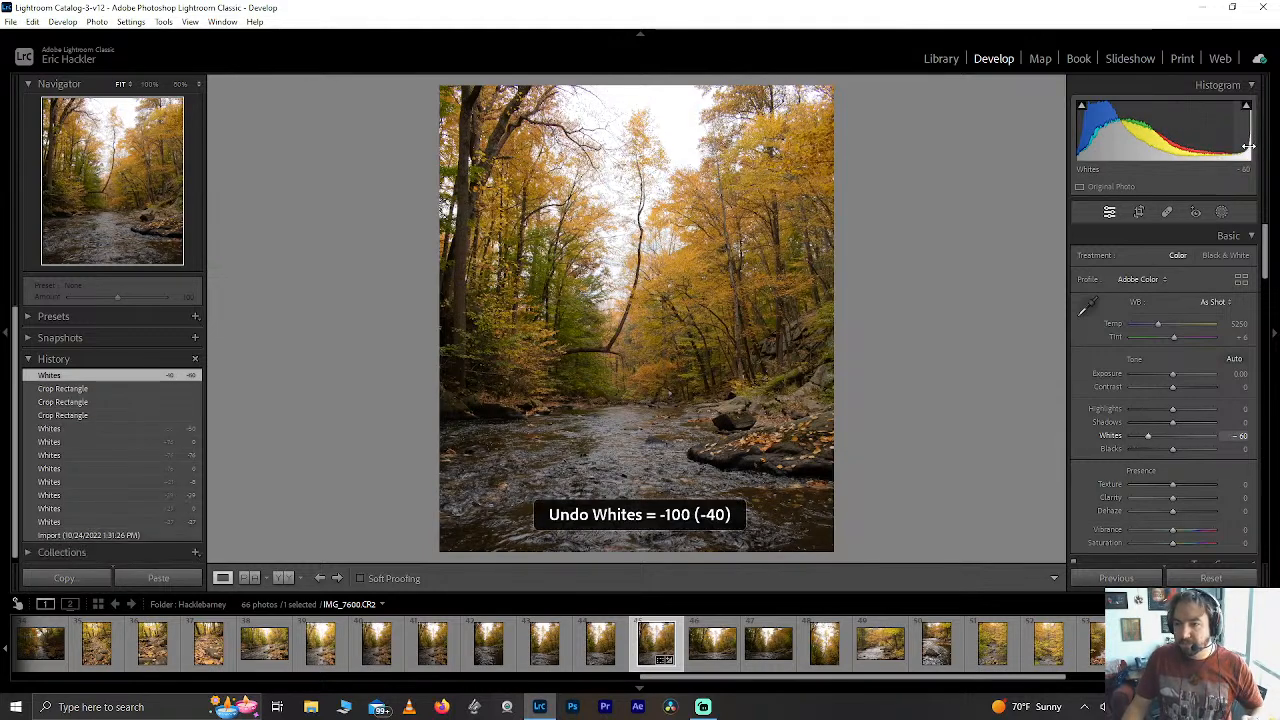
Preview the highlight clipping and shadow clipping in the stream photo.
{"action": "mouse_move", "coordinate": [1244, 116]}
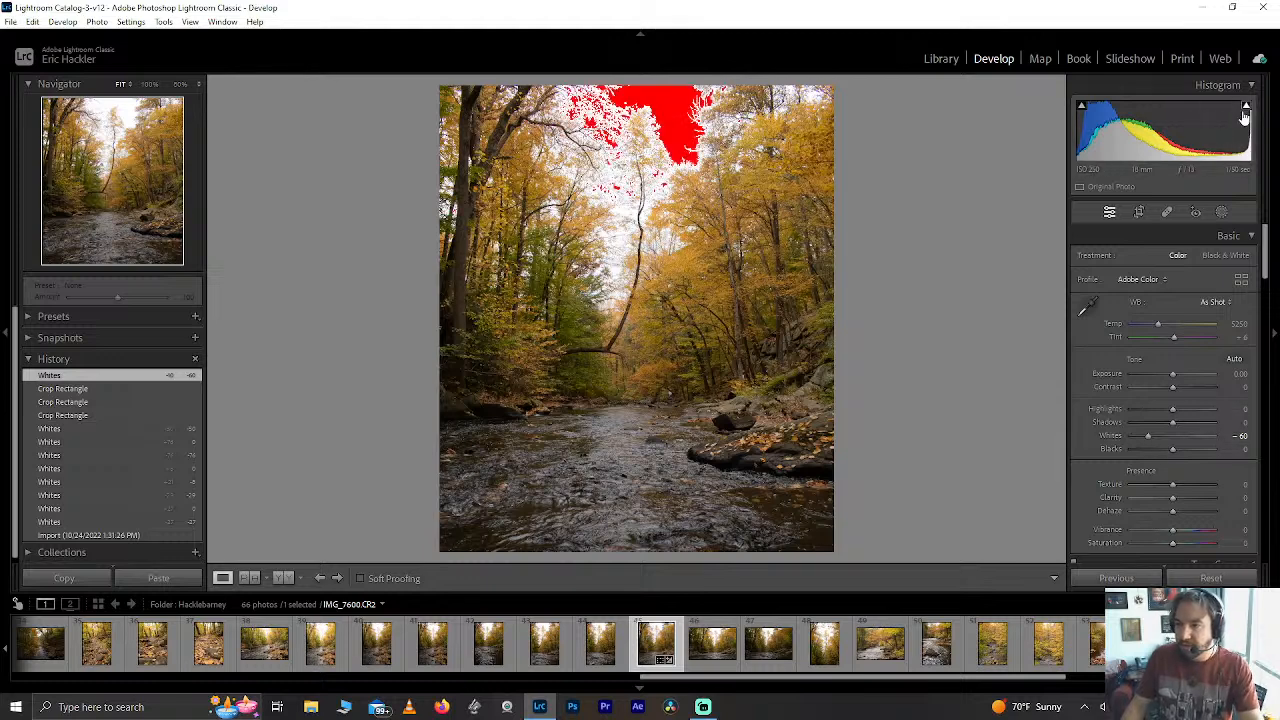
{"action": "mouse_move", "coordinate": [1082, 110]}
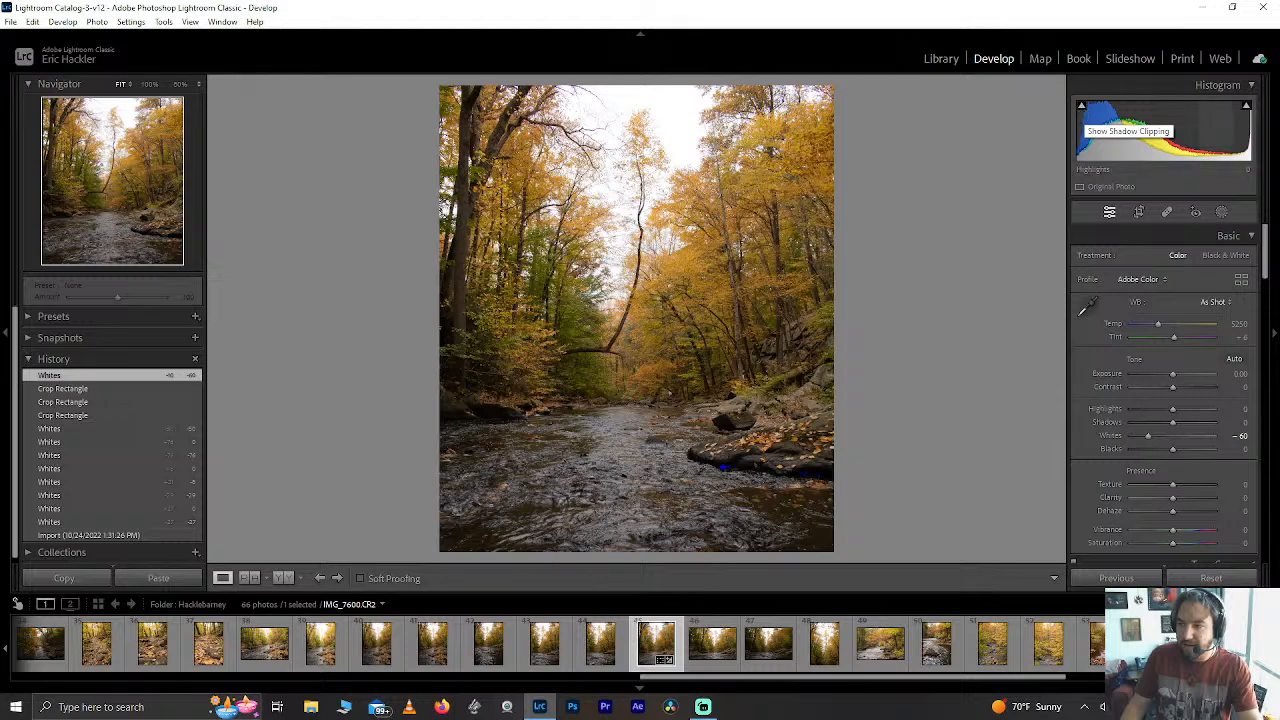
{"action": "mouse_move", "coordinate": [1248, 115]}
{"action": "mouse_move", "coordinate": [1080, 110]}
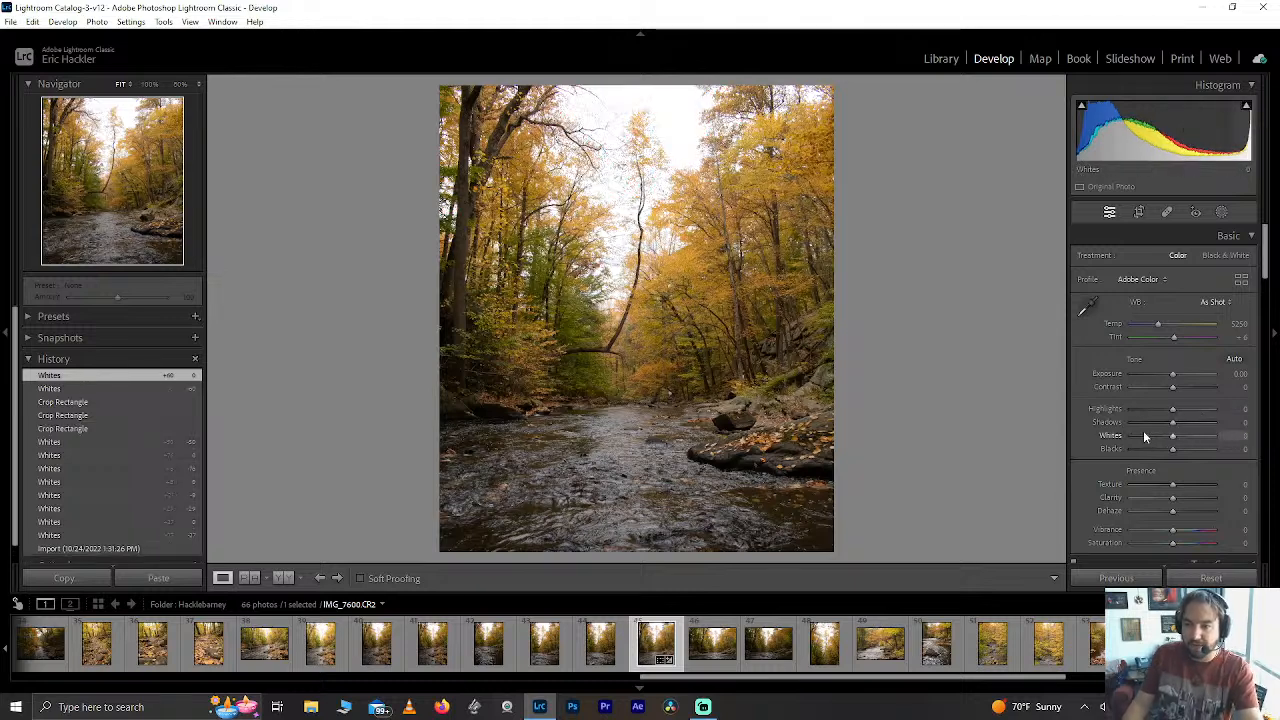
Reset the Whites, lower them to -100, and readjust them to -98 while checking the bright sky between the trees up close.
{"action": "mouse_move", "coordinate": [1145, 436]}
{"action": "left_mouse_down"}
{"action": "mouse_move", "coordinate": [1102, 438]}
{"action": "mouse_move", "coordinate": [1143, 436]}
{"action": "mouse_move", "coordinate": [1126, 435]}
{"action": "left_mouse_up"}
{"action": "left_click", "coordinate": [112, 142]}
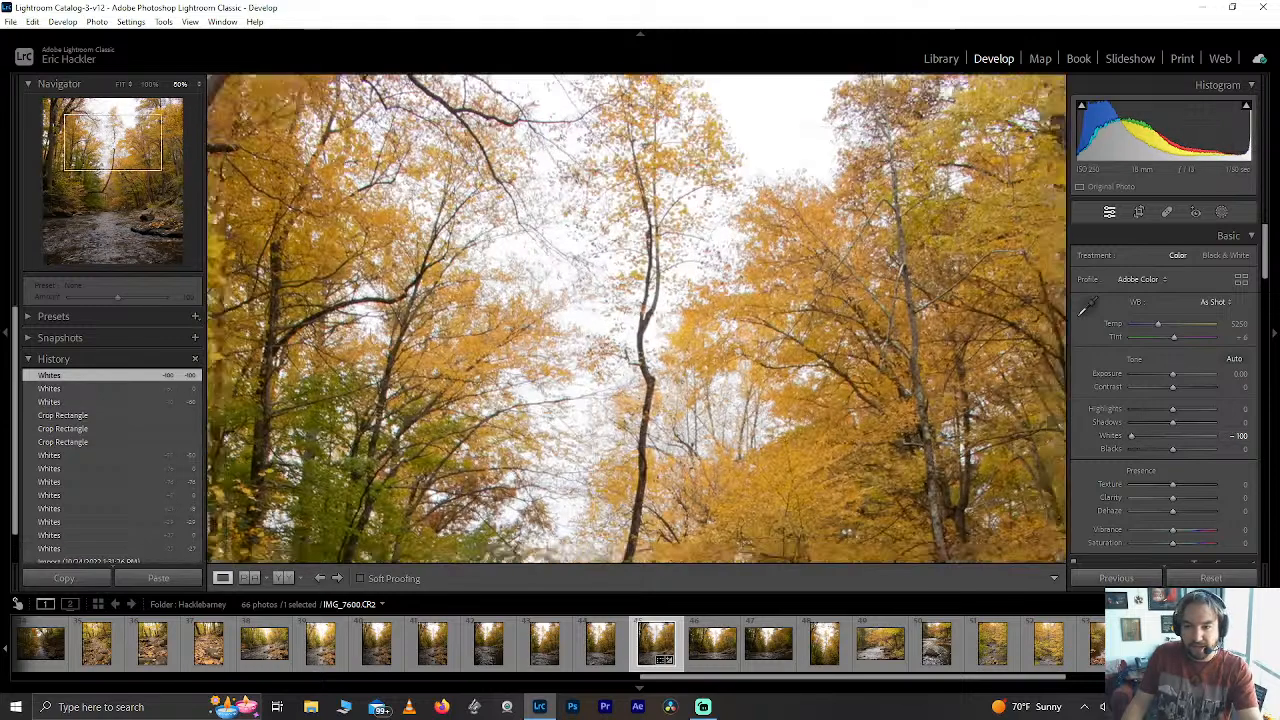
{"action": "left_click", "coordinate": [1132, 436]}
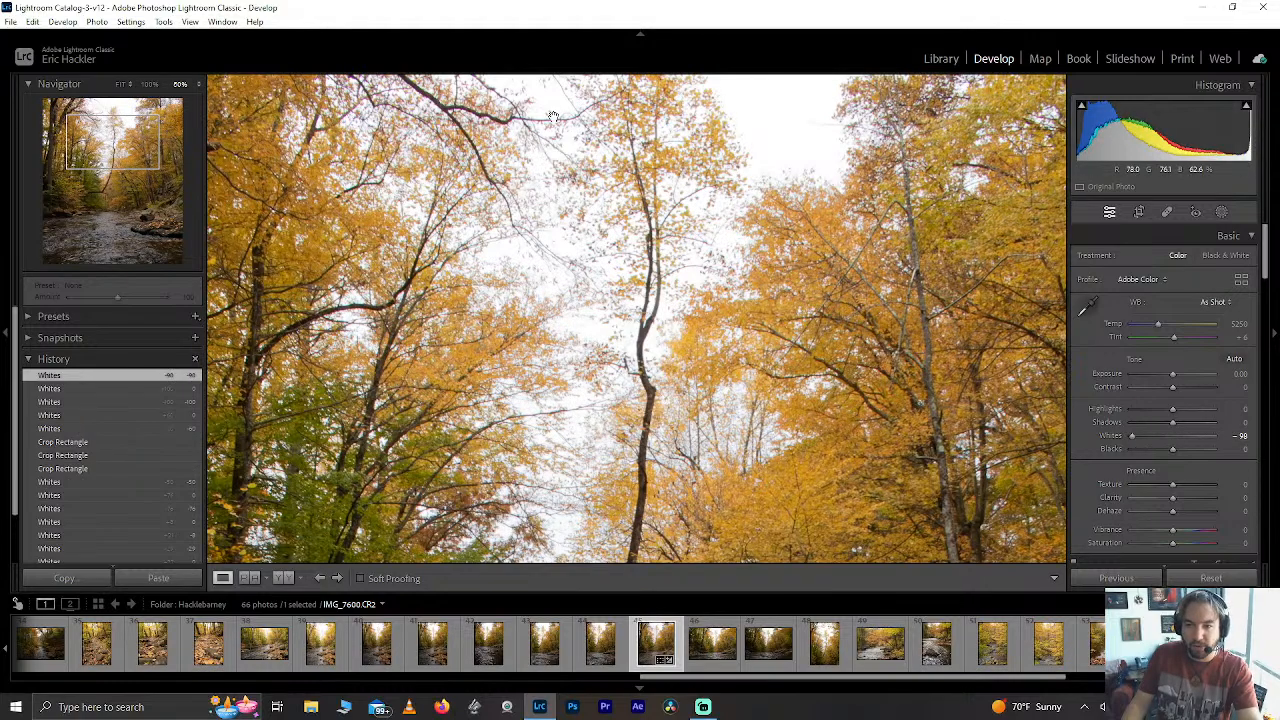
{"action": "left_click", "coordinate": [121, 136]}
{"action": "left_click", "coordinate": [123, 136]}
{"action": "left_click", "coordinate": [124, 136]}
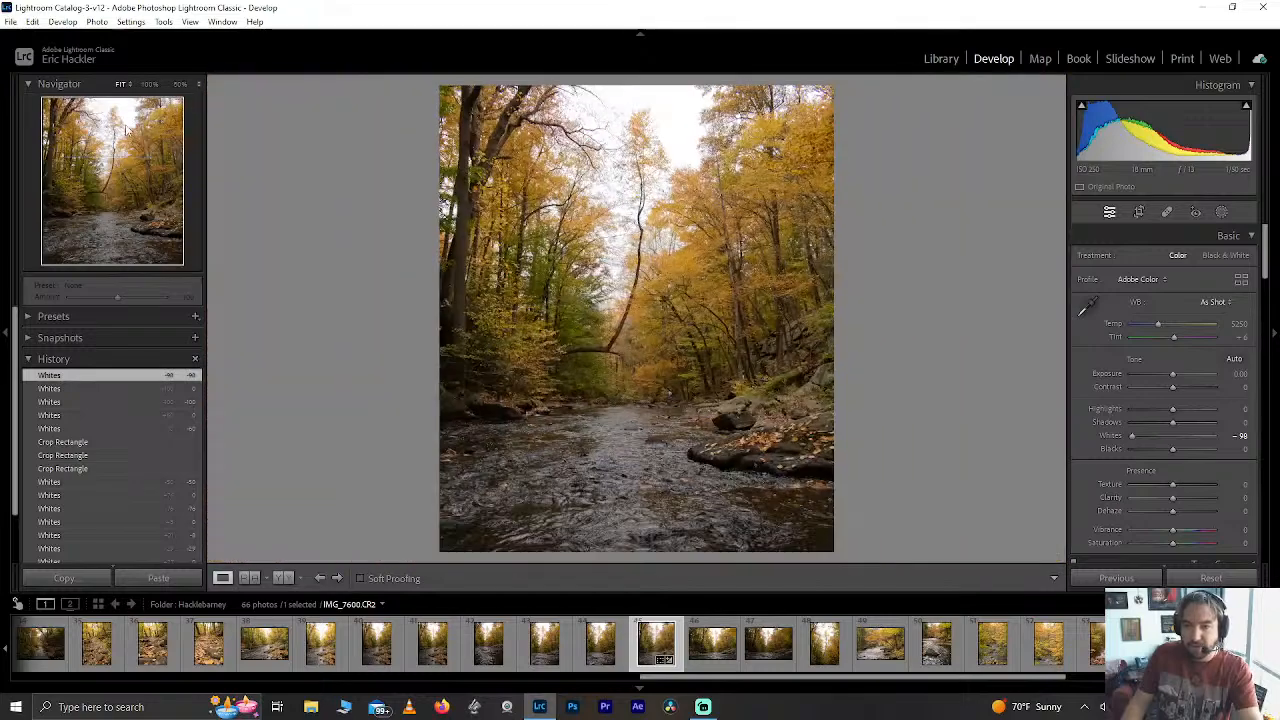
Try reducing the Highlights to -100 and -37 to recover the sky, and reset them to 0.
{"action": "left_click", "coordinate": [130, 110]}
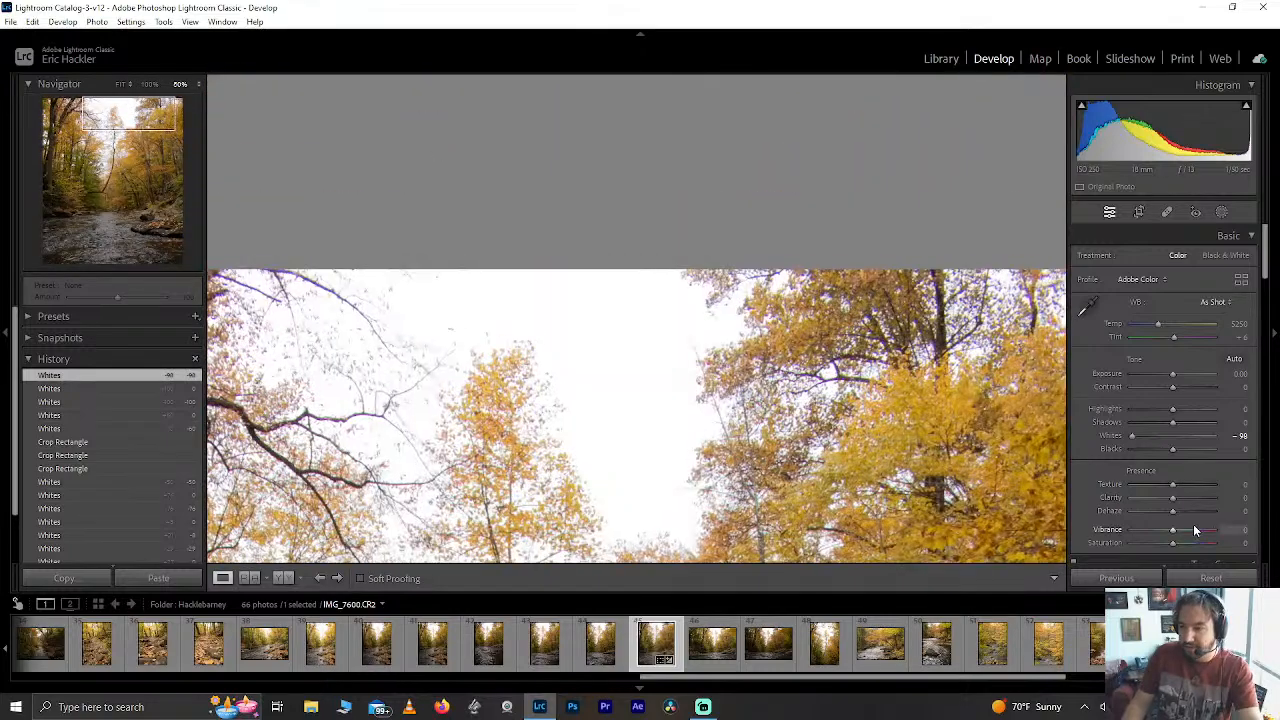
{"action": "left_click_drag", "start_coordinate": [1172, 409], "coordinate": [1080, 408]}
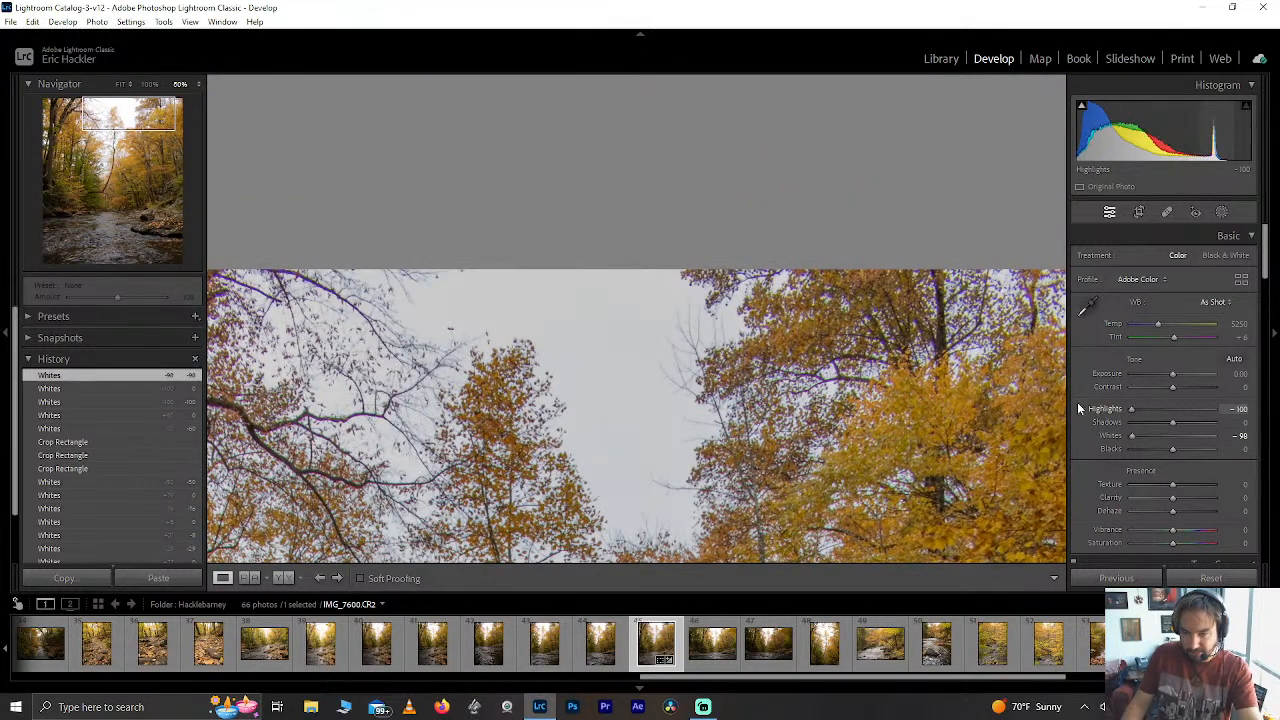
{"action": "left_click", "coordinate": [124, 123]}
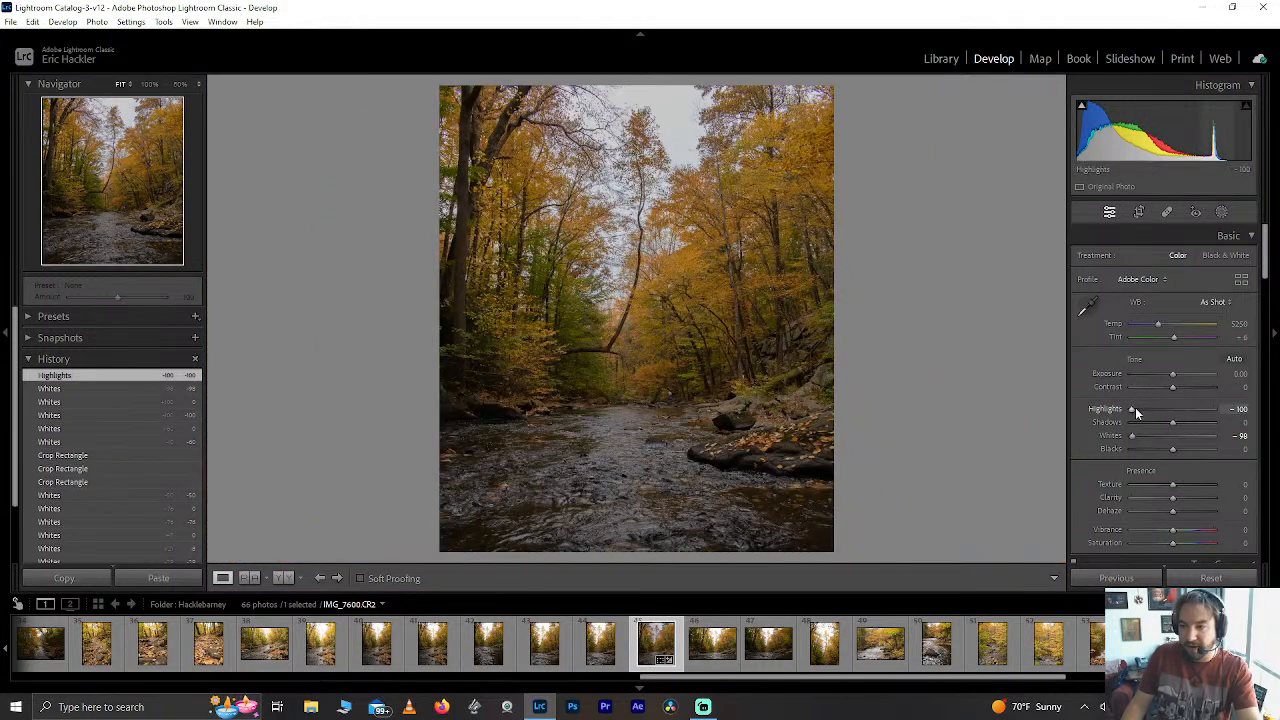
{"action": "mouse_move", "coordinate": [1131, 408]}
{"action": "left_mouse_down"}
{"action": "mouse_move", "coordinate": [1169, 411]}
{"action": "mouse_move", "coordinate": [1153, 404]}
{"action": "left_mouse_up"}
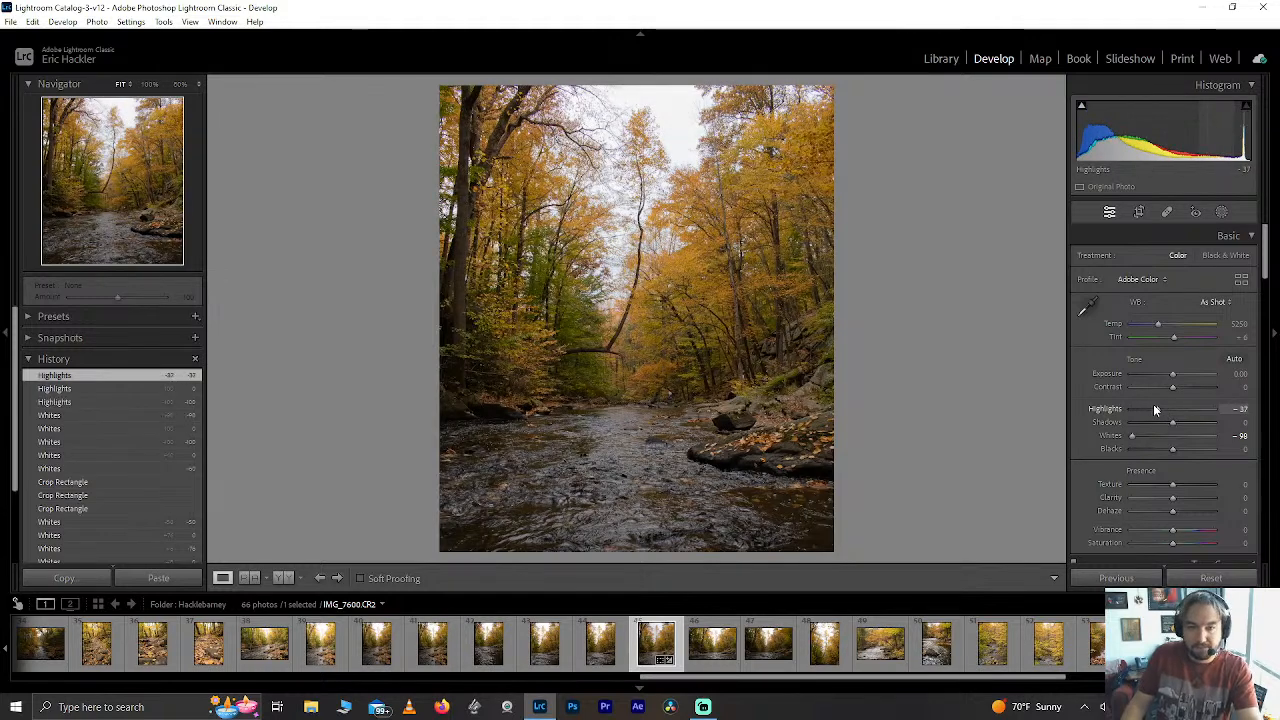
{"action": "double_click", "coordinate": [1153, 404]}
Set the Whites to -71 and inspect the water, the leaf-covered rock and the treetops up close.
{"action": "left_click_drag", "start_coordinate": [1133, 434], "coordinate": [1138, 436]}
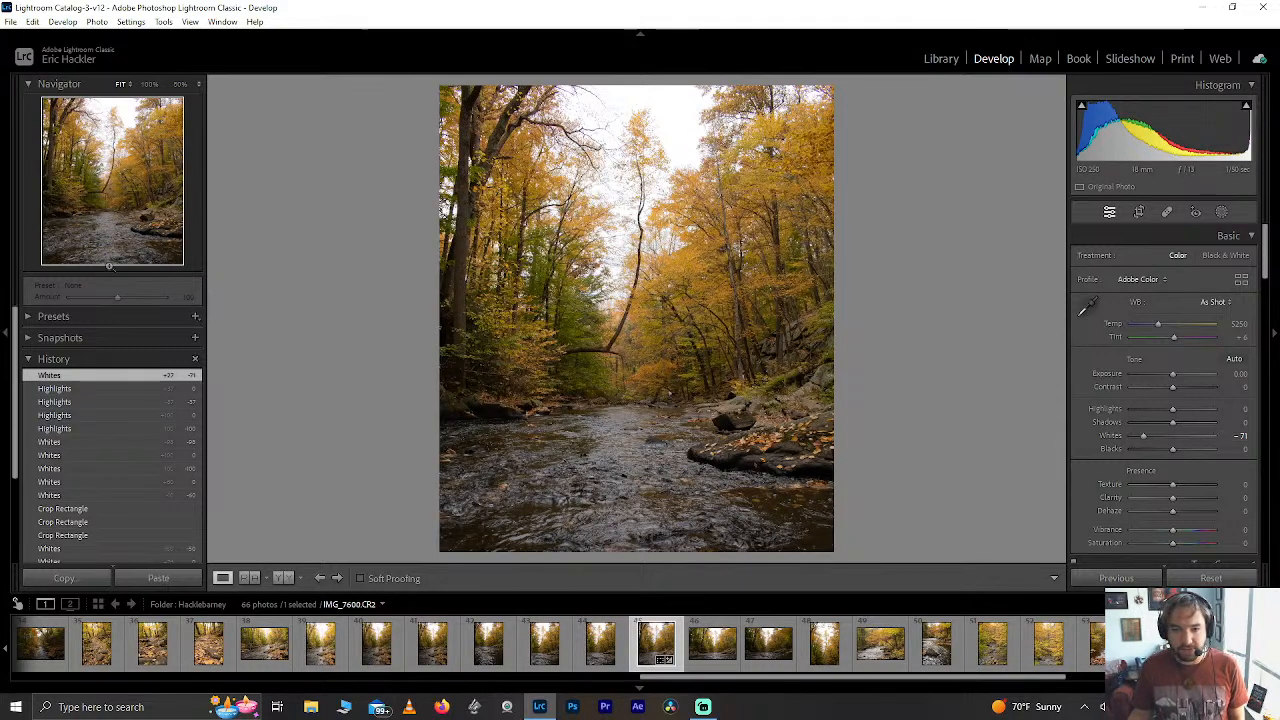
{"action": "left_click", "coordinate": [123, 247]}
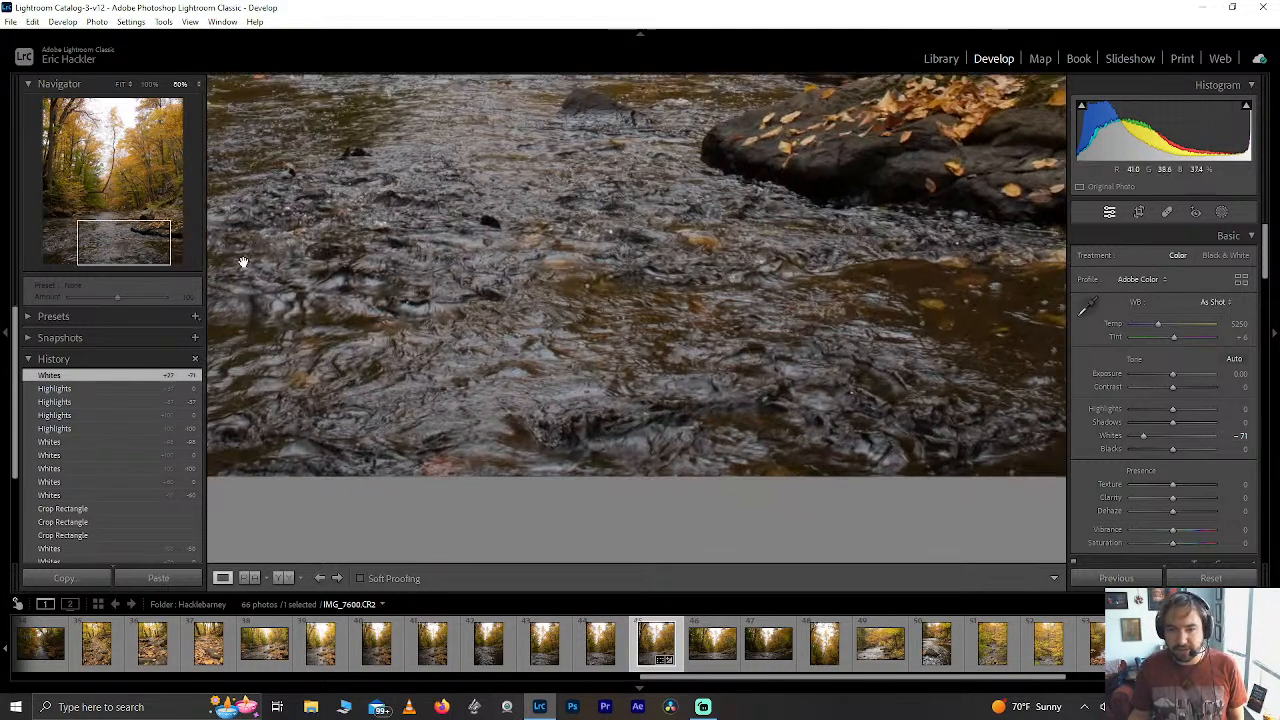
{"action": "left_click_drag", "start_coordinate": [154, 235], "coordinate": [147, 226]}
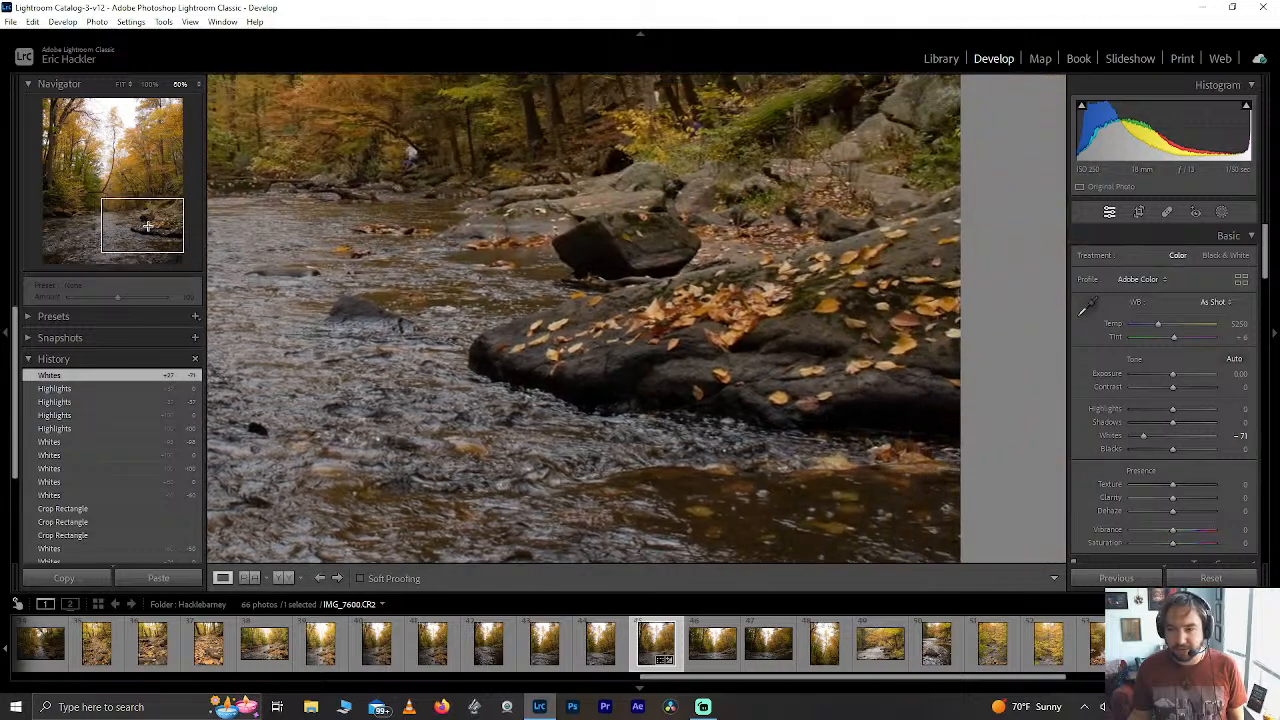
{"action": "left_click", "coordinate": [140, 172]}
{"action": "left_click_drag", "start_coordinate": [140, 172], "coordinate": [114, 129]}
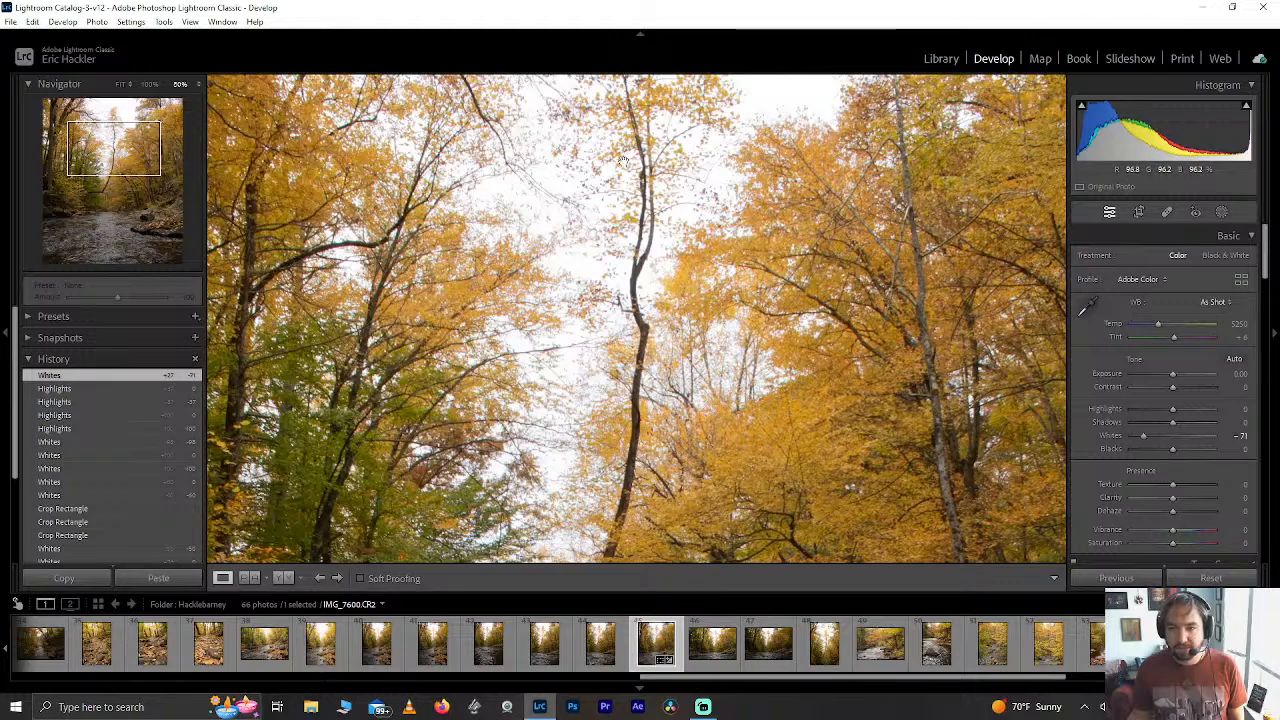
{"action": "left_click", "coordinate": [103, 169]}
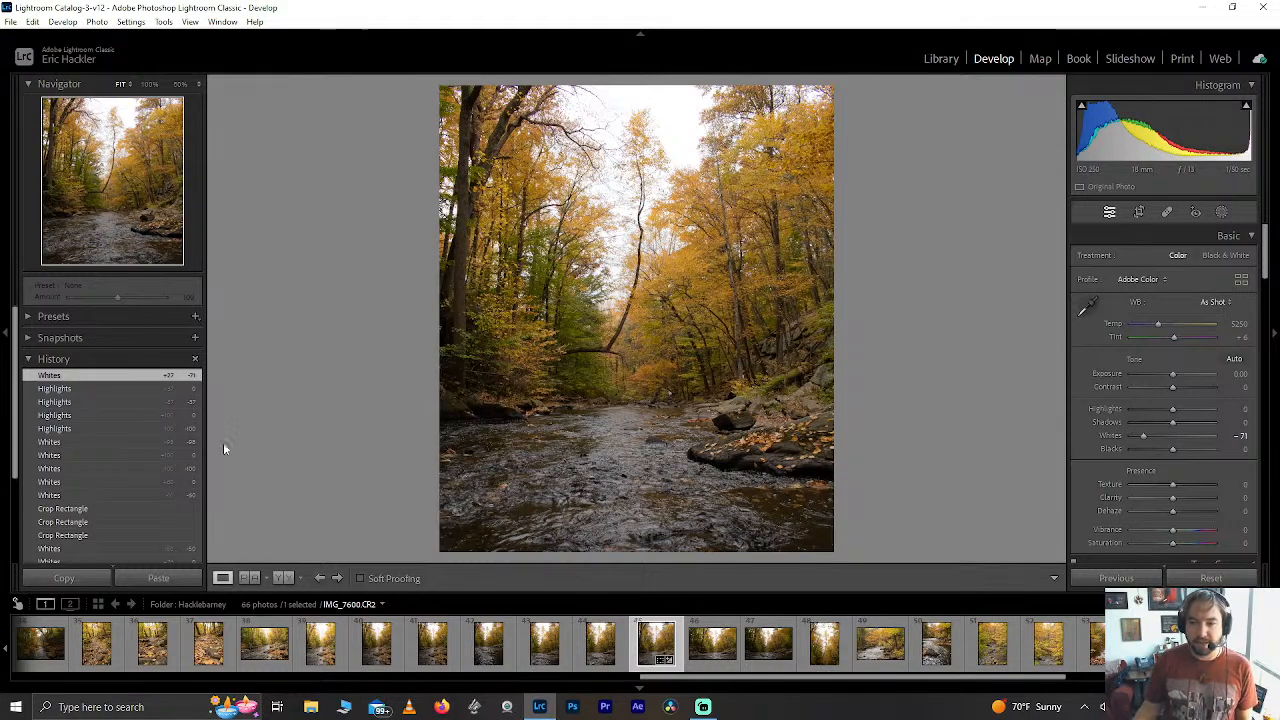
{"action": "left_click", "coordinate": [111, 247]}
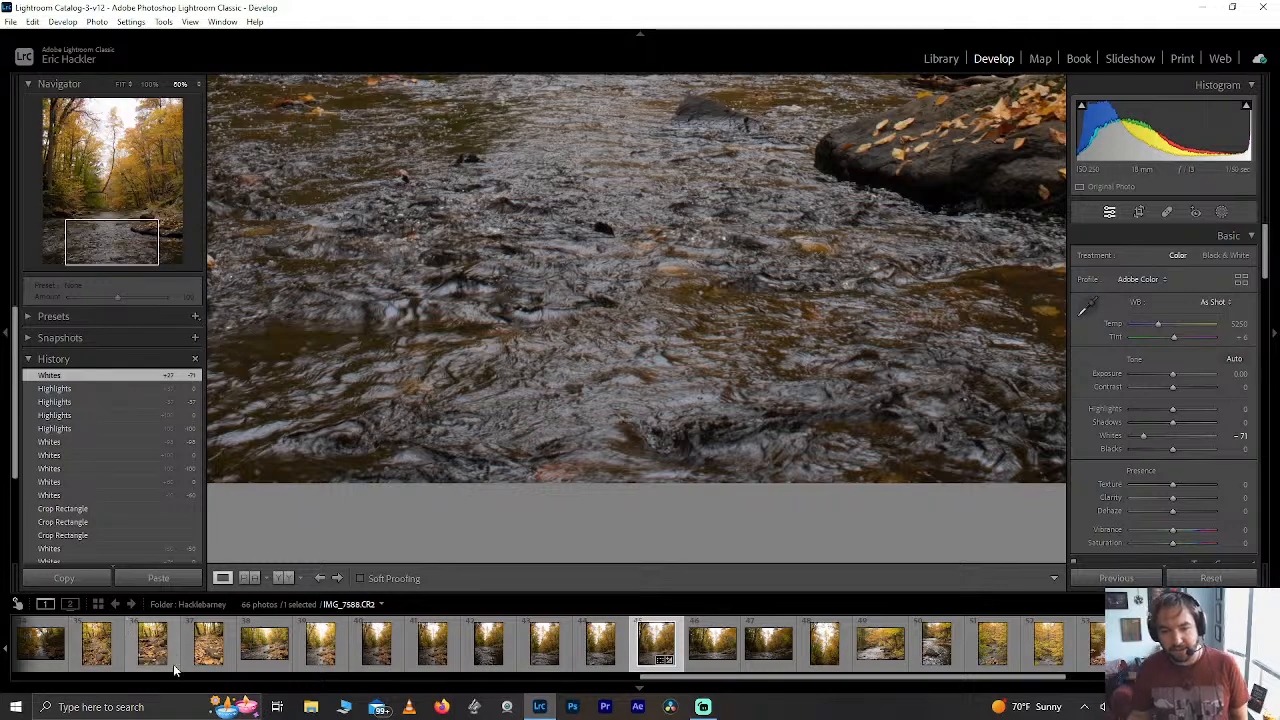
Open the waterfall photo IMG_7512 from the start of the filmstrip and examine the falling water up close.
{"action": "scroll", "coordinate": [170, 646], "scroll_direction": "up", "scroll_amount": 10}
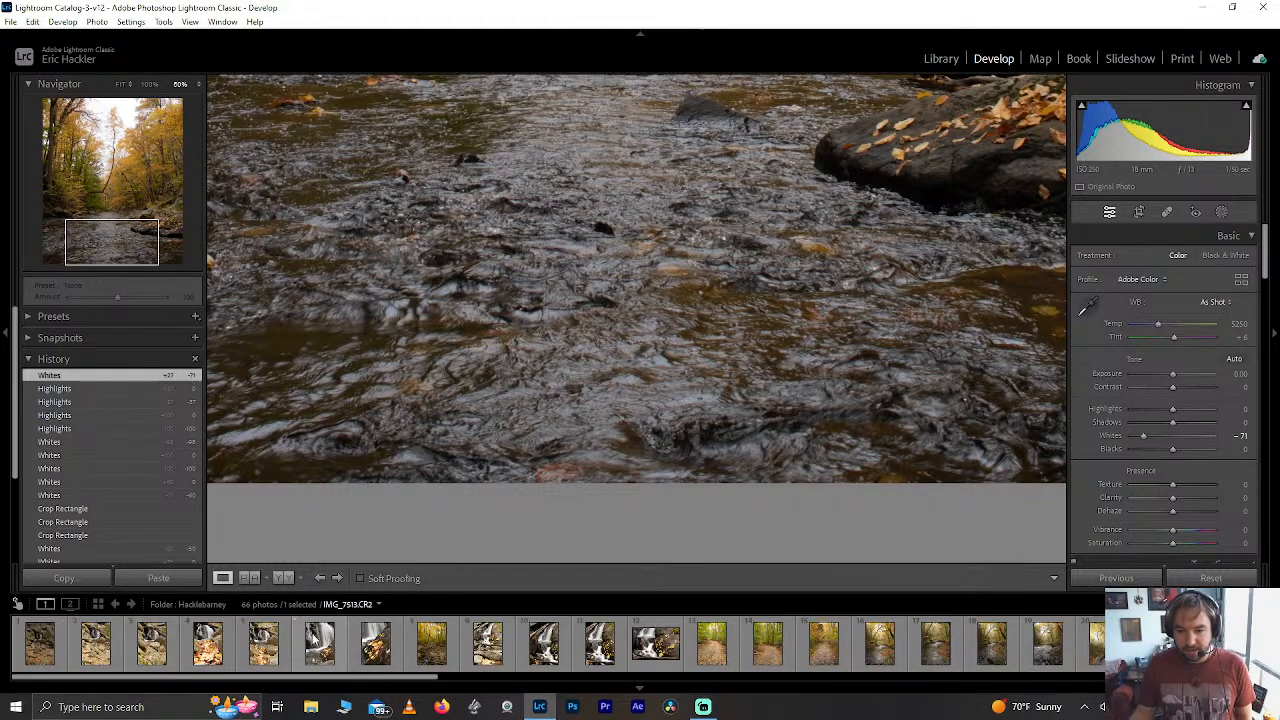
{"action": "left_click", "coordinate": [263, 645]}
{"action": "left_click", "coordinate": [544, 258]}
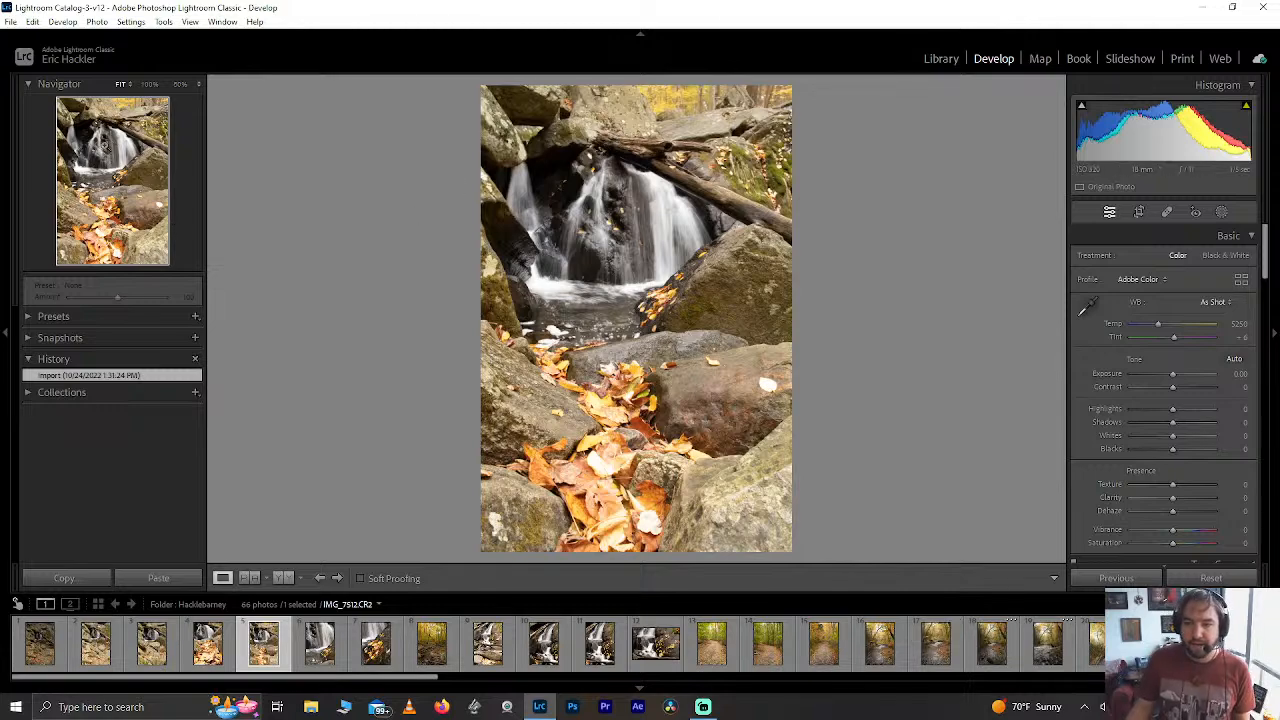
{"action": "left_click", "coordinate": [640, 258]}
{"action": "left_click", "coordinate": [107, 158]}
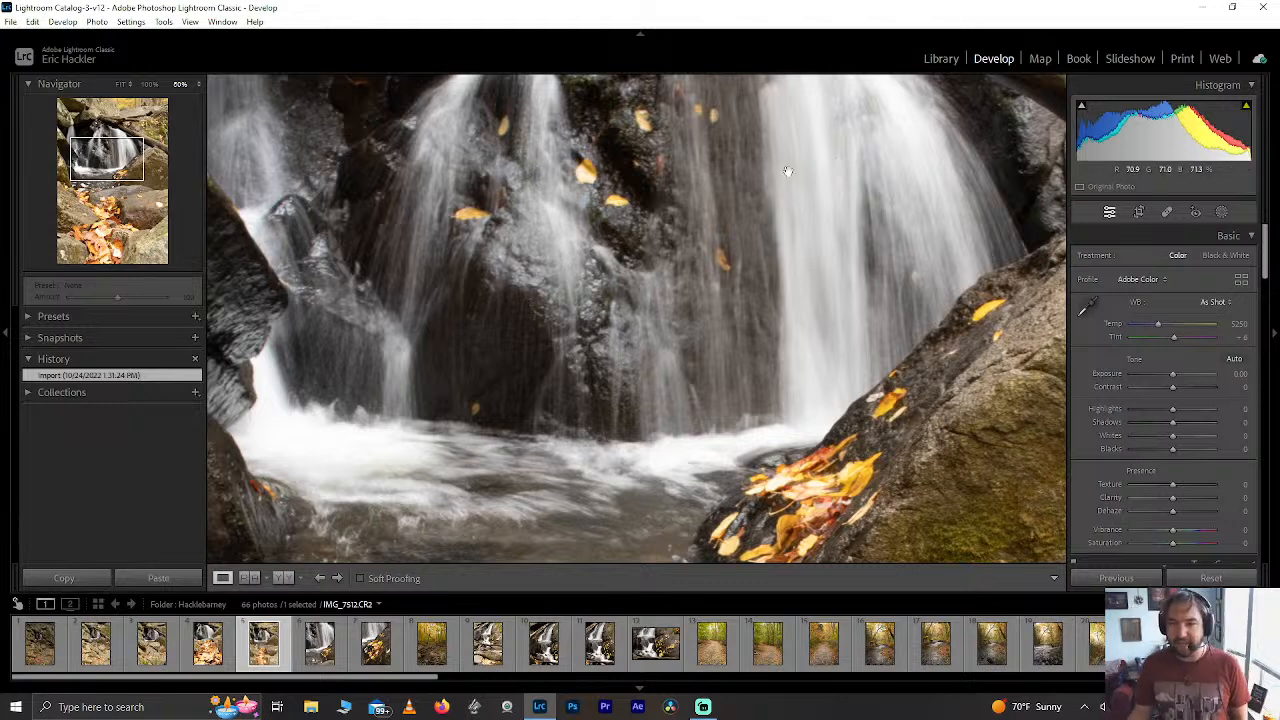
Leave the close-up of the waterfall photo and reopen the stream photo IMG_7600 further along the filmstrip.
{"action": "left_click", "coordinate": [394, 294]}
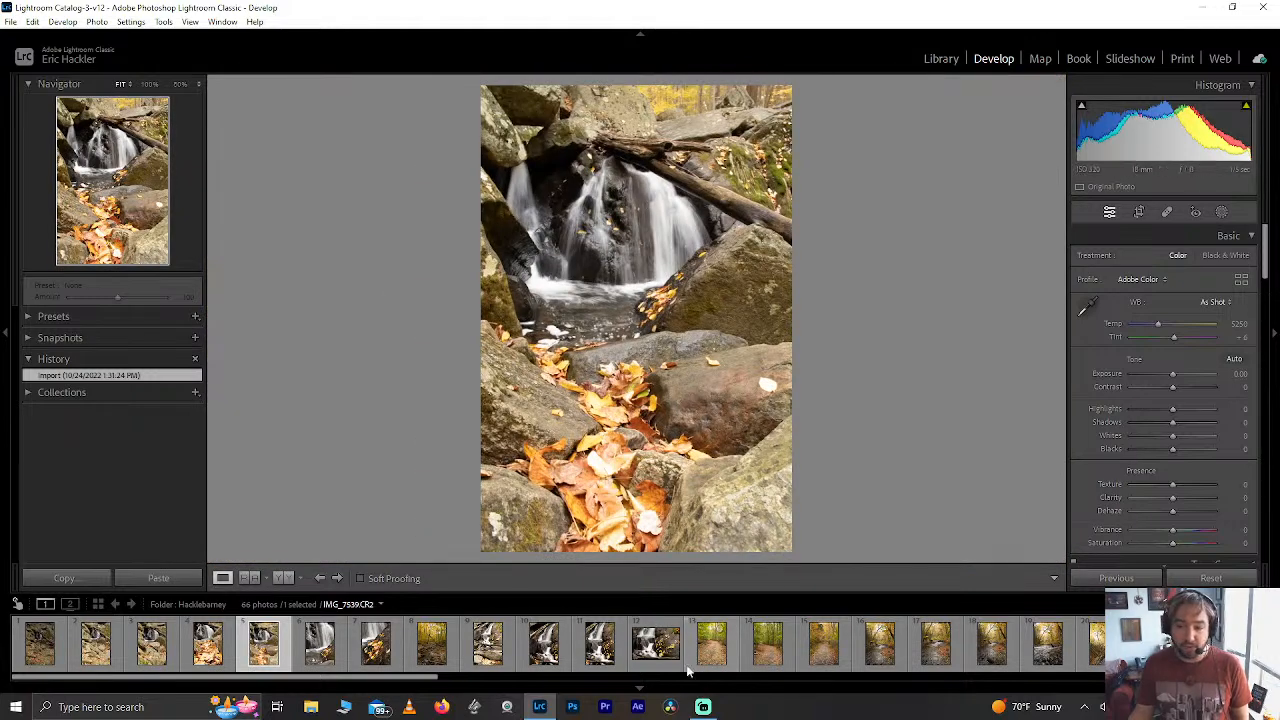
{"action": "scroll", "coordinate": [700, 645], "scroll_direction": "down", "scroll_amount": 5}
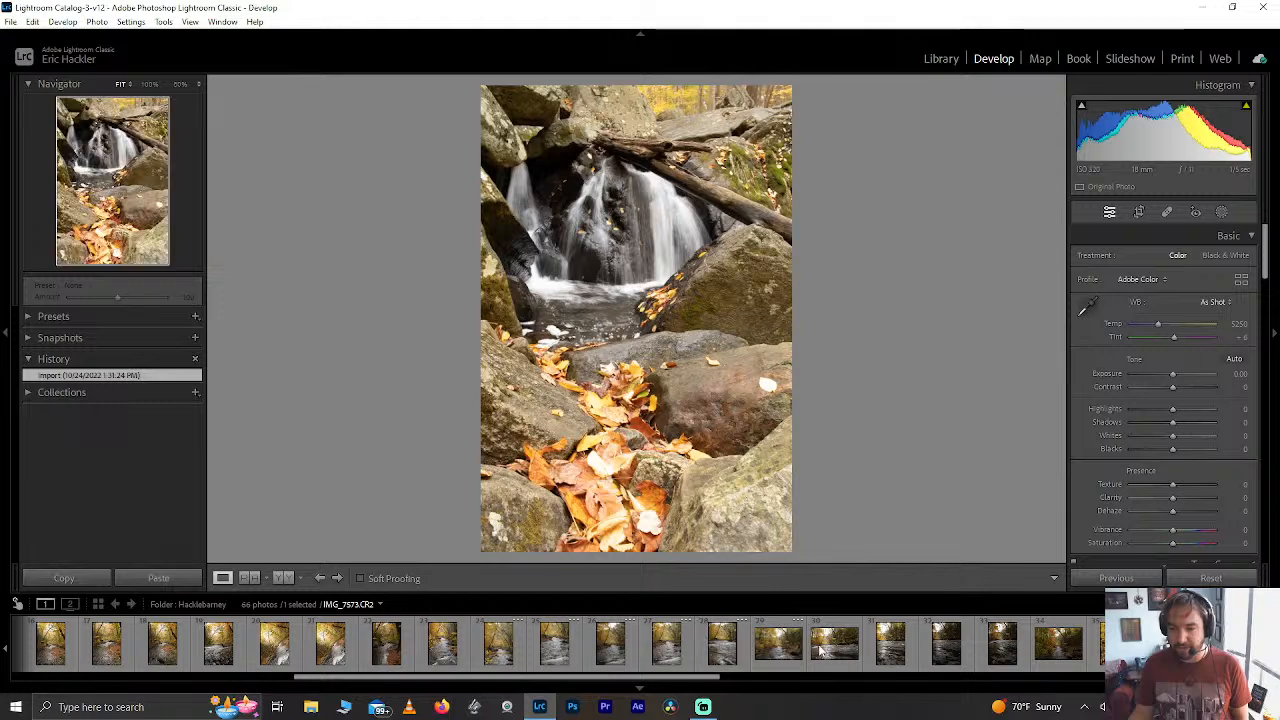
{"action": "scroll", "coordinate": [820, 650], "scroll_direction": "down", "scroll_amount": 5}
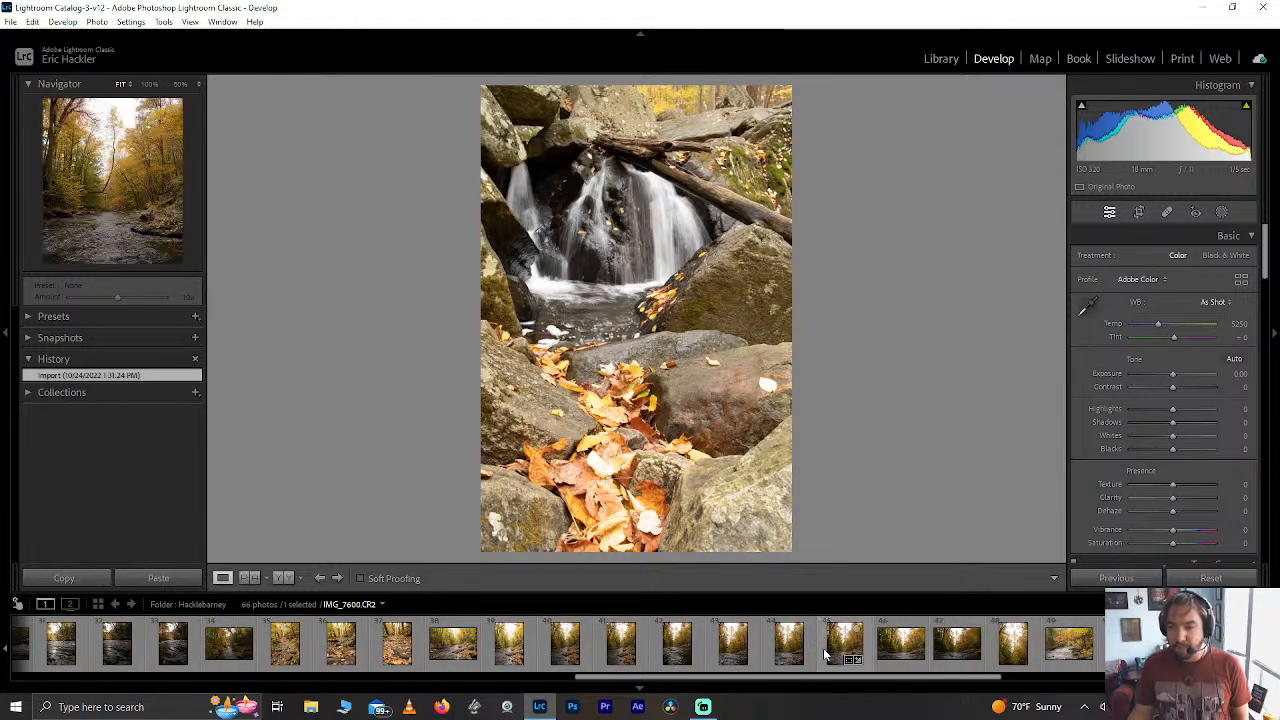
{"action": "left_click", "coordinate": [842, 636]}
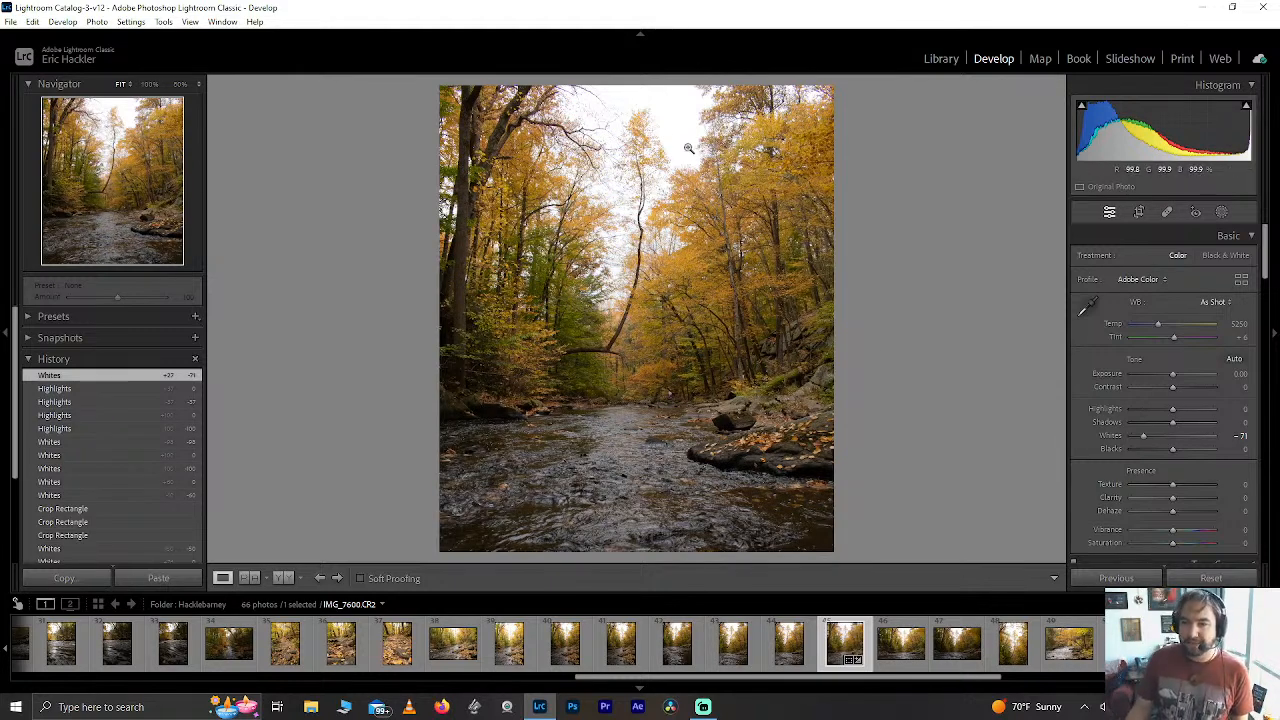
Try raising the Clarity to +79 and the Dehaze slightly, resetting each to 0.
{"action": "left_click_drag", "start_coordinate": [1173, 497], "coordinate": [1205, 500]}
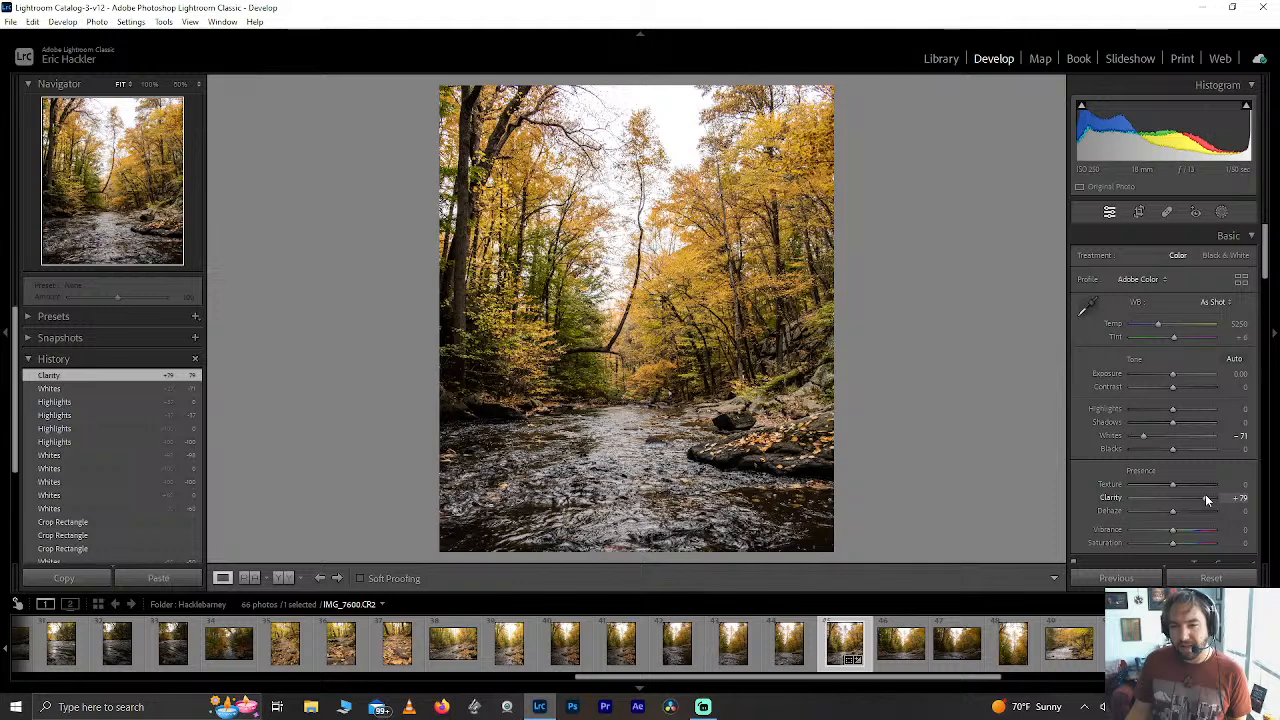
{"action": "double_click", "coordinate": [1205, 494]}
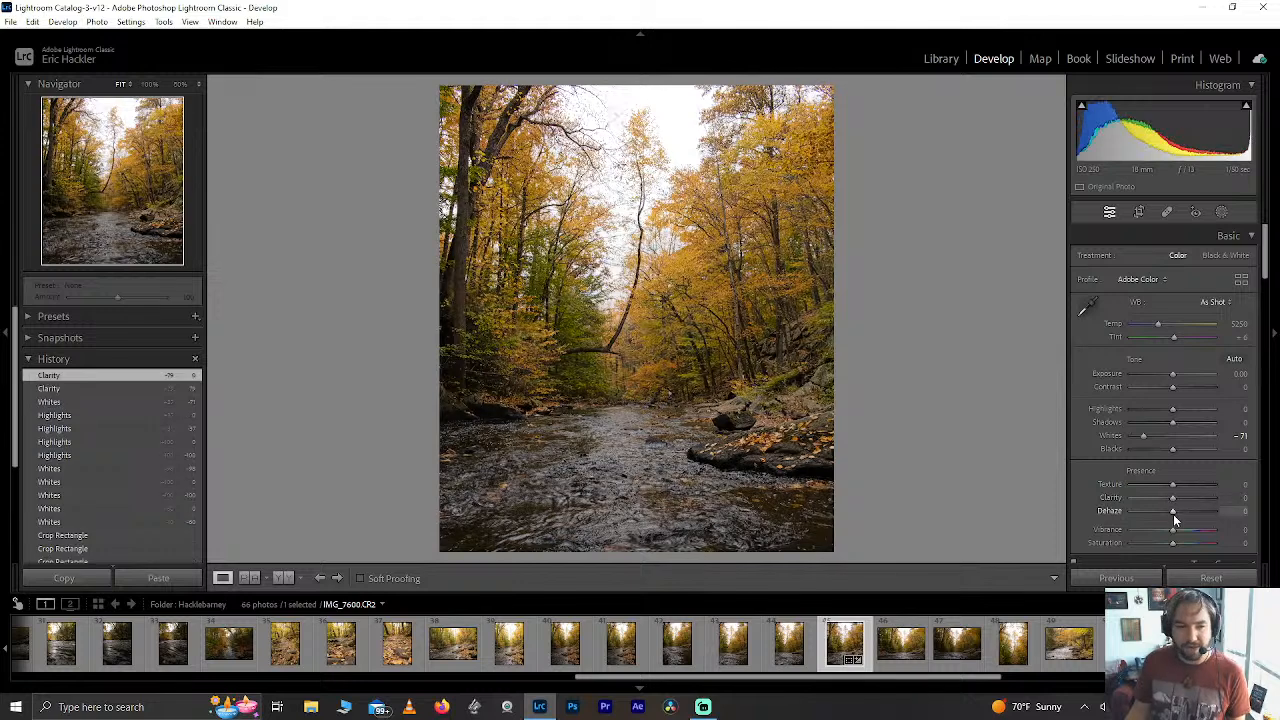
{"action": "mouse_move", "coordinate": [1173, 514]}
{"action": "left_mouse_down"}
{"action": "mouse_move", "coordinate": [1231, 512]}
{"action": "mouse_move", "coordinate": [1120, 512]}
{"action": "mouse_move", "coordinate": [1178, 505]}
{"action": "left_mouse_up"}
{"action": "double_click", "coordinate": [1179, 511]}
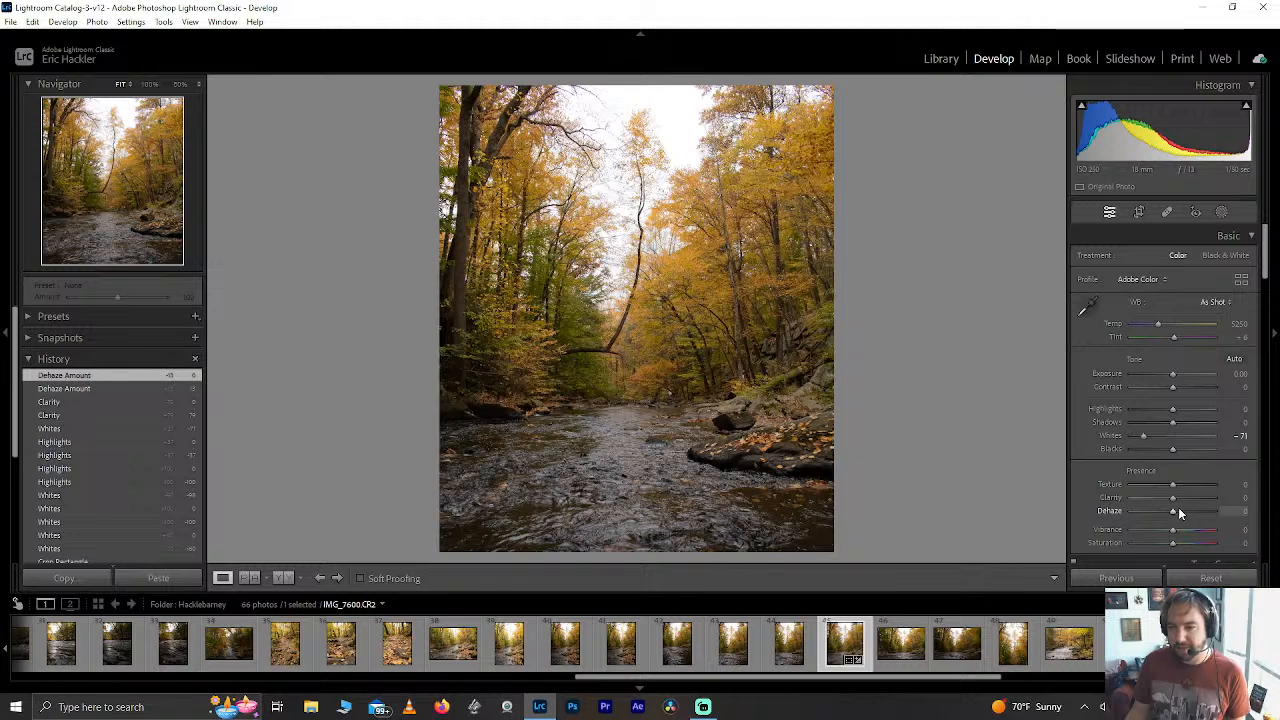
Try raising the Texture to +89 twice to compare its effect, and reset it to 0.
{"action": "left_click_drag", "start_coordinate": [1174, 486], "coordinate": [1208, 482]}
{"action": "double_click", "coordinate": [1208, 482]}
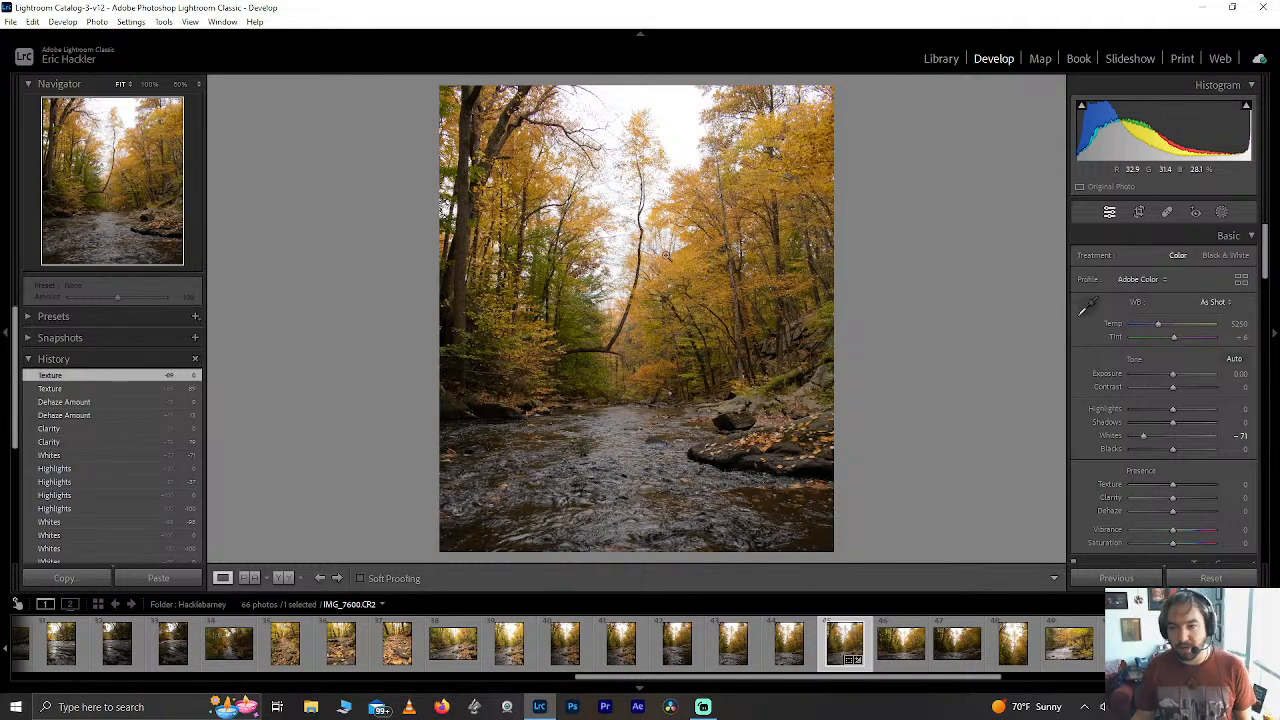
{"action": "left_click_drag", "start_coordinate": [1172, 484], "coordinate": [1208, 474]}
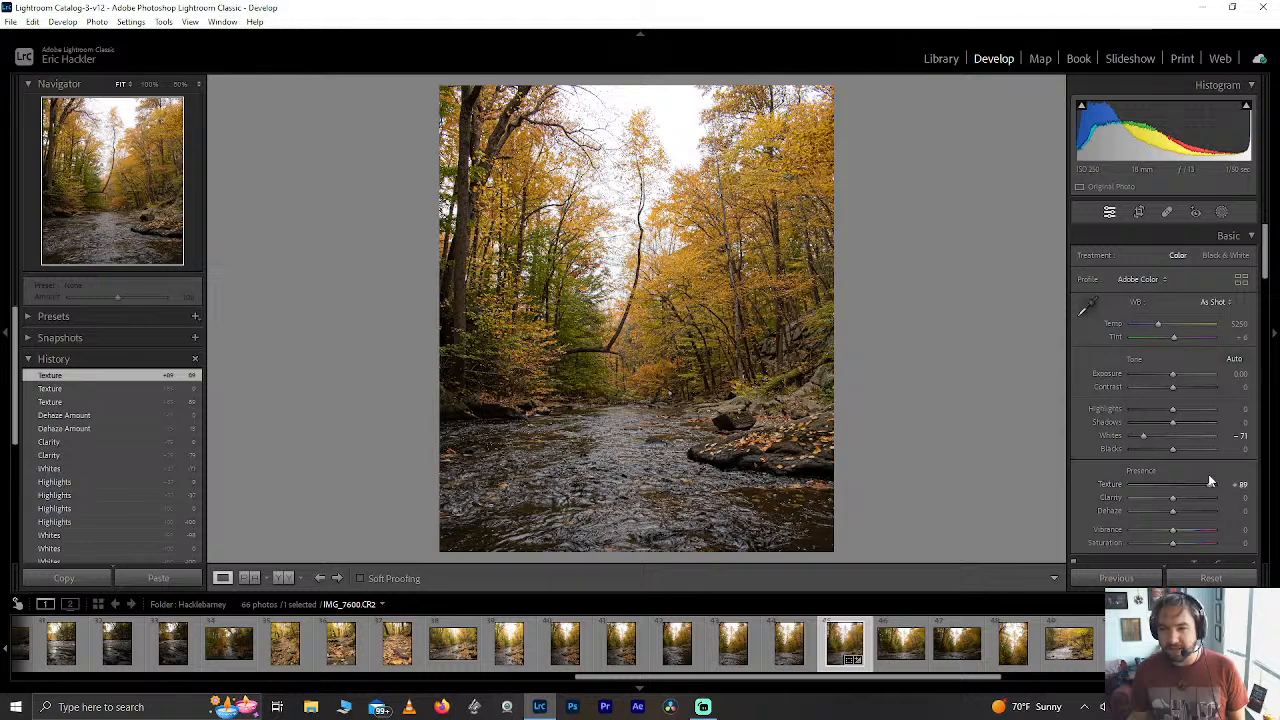
{"action": "double_click", "coordinate": [1208, 484]}
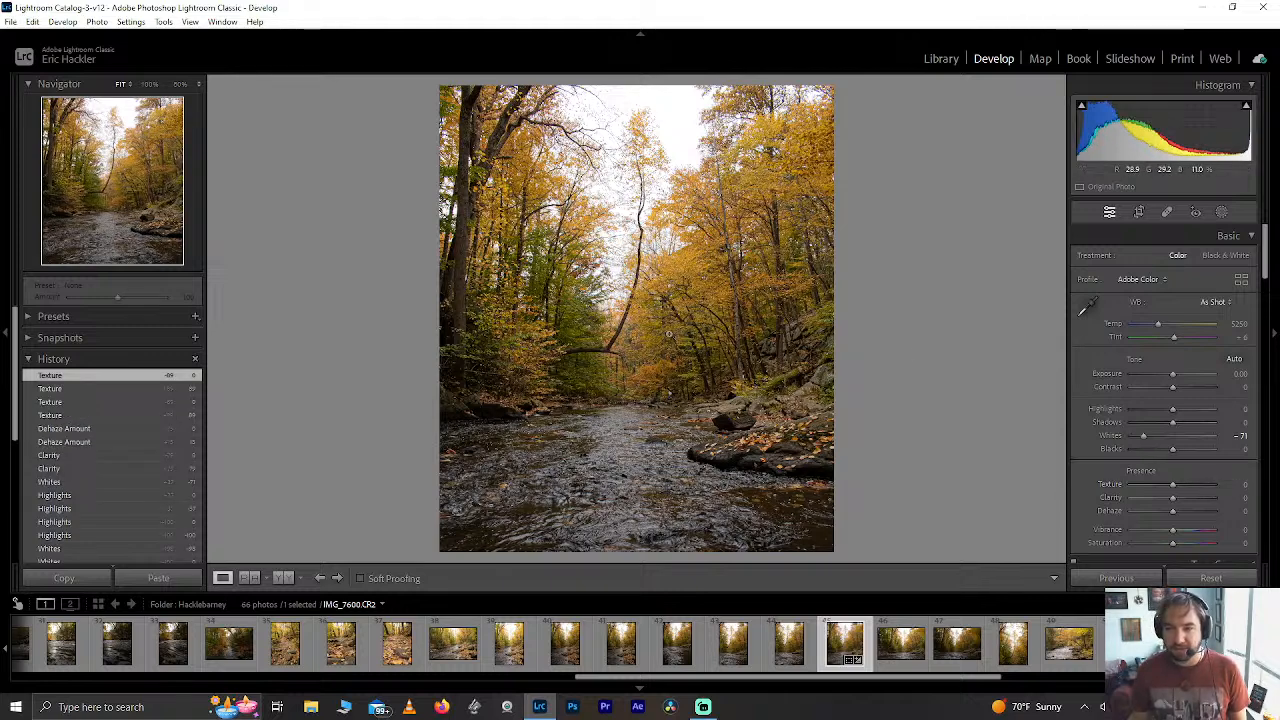
Reset the Highlights to 0, and raise the Shadows to +44 and Blacks to +31, checking the water and trees up close.
{"action": "mouse_move", "coordinate": [1174, 414]}
{"action": "left_mouse_down"}
{"action": "mouse_move", "coordinate": [1192, 407]}
{"action": "mouse_move", "coordinate": [1180, 412]}
{"action": "mouse_move", "coordinate": [1200, 430]}
{"action": "mouse_move", "coordinate": [1190, 424]}
{"action": "left_mouse_up"}
{"action": "double_click", "coordinate": [1178, 408]}
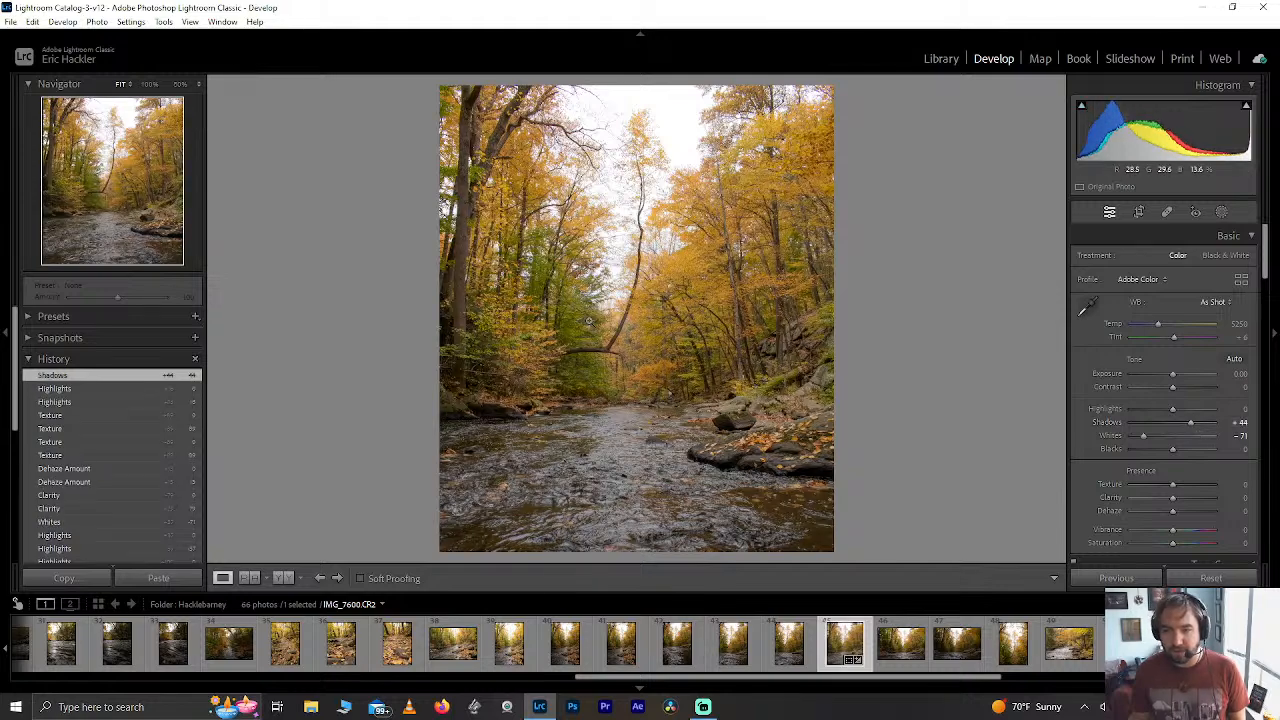
{"action": "left_click", "coordinate": [644, 430]}
{"action": "left_click_drag", "start_coordinate": [636, 439], "coordinate": [643, 482]}
{"action": "left_click_drag", "start_coordinate": [660, 249], "coordinate": [671, 591]}
{"action": "left_click", "coordinate": [582, 202]}
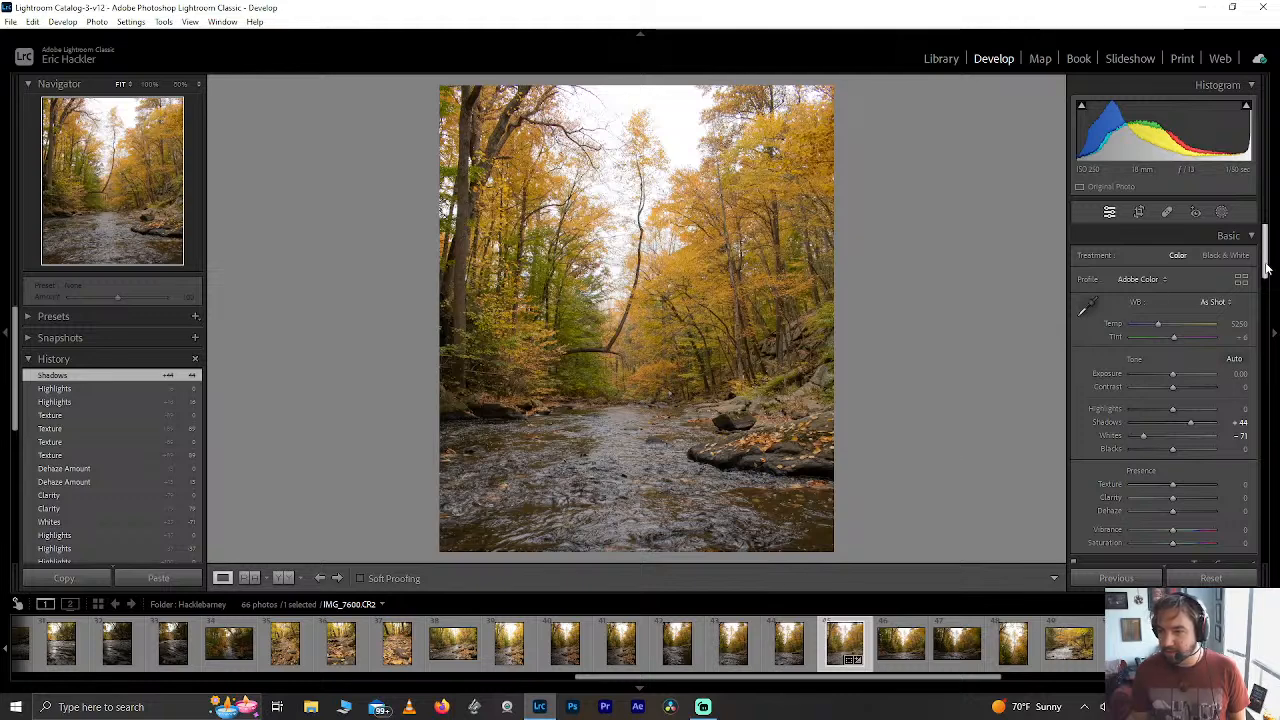
{"action": "left_click_drag", "start_coordinate": [1270, 265], "coordinate": [1266, 278]}
{"action": "mouse_move", "coordinate": [1173, 395]}
{"action": "left_mouse_down"}
{"action": "mouse_move", "coordinate": [1195, 402]}
{"action": "mouse_move", "coordinate": [1184, 405]}
{"action": "left_mouse_up"}
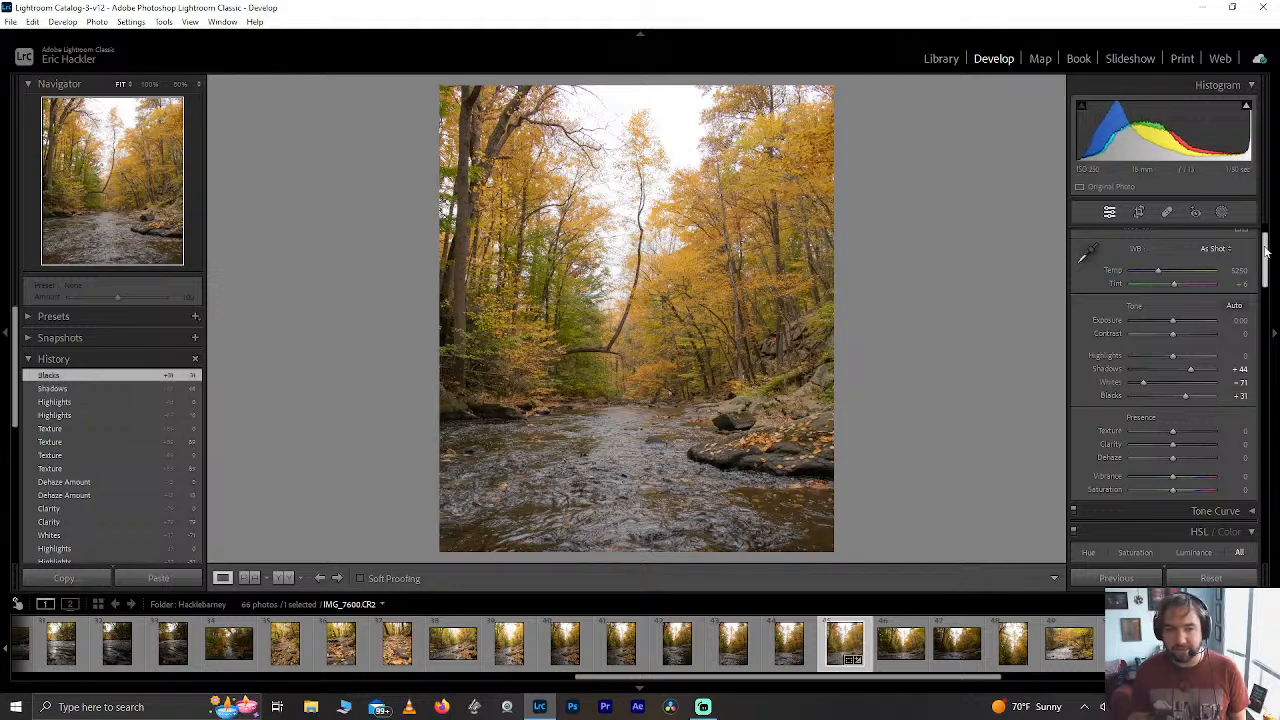
Try boosting the Blue saturation in the HSL adjustments and reset it to 0.
{"action": "left_click_drag", "start_coordinate": [1268, 248], "coordinate": [1246, 304]}
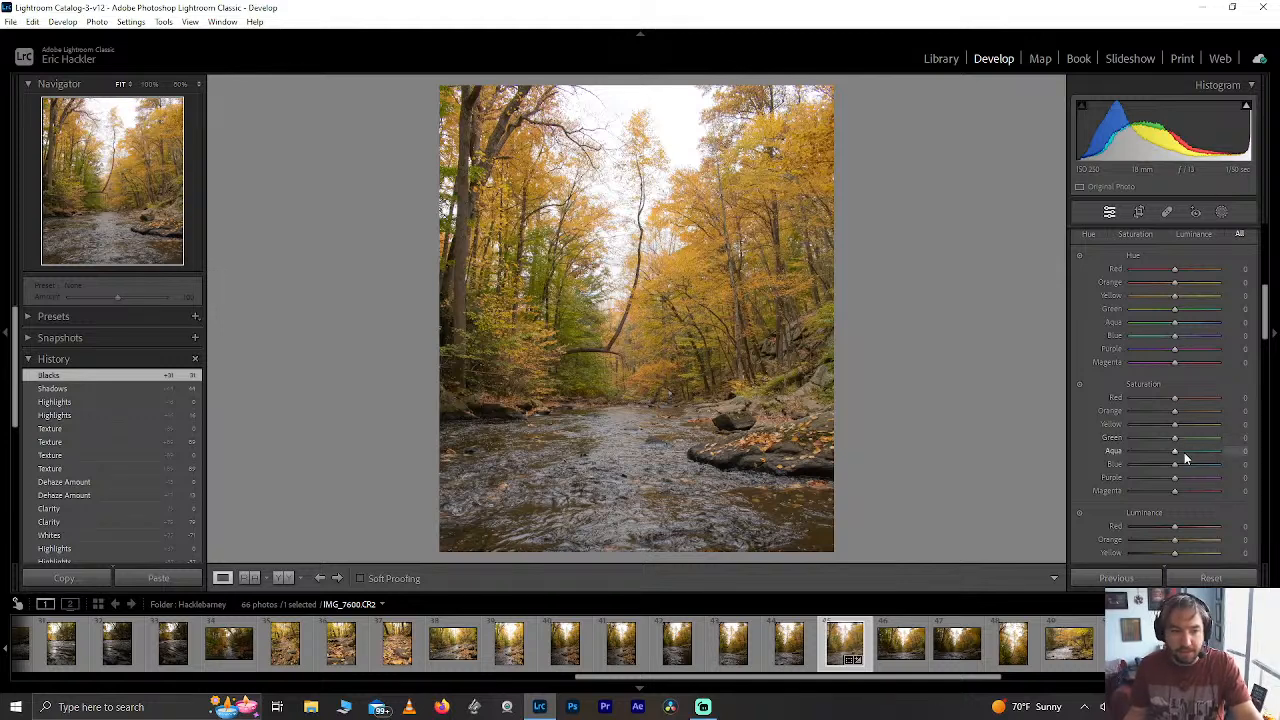
{"action": "left_click_drag", "start_coordinate": [1173, 468], "coordinate": [1210, 462]}
{"action": "double_click", "coordinate": [1210, 462]}
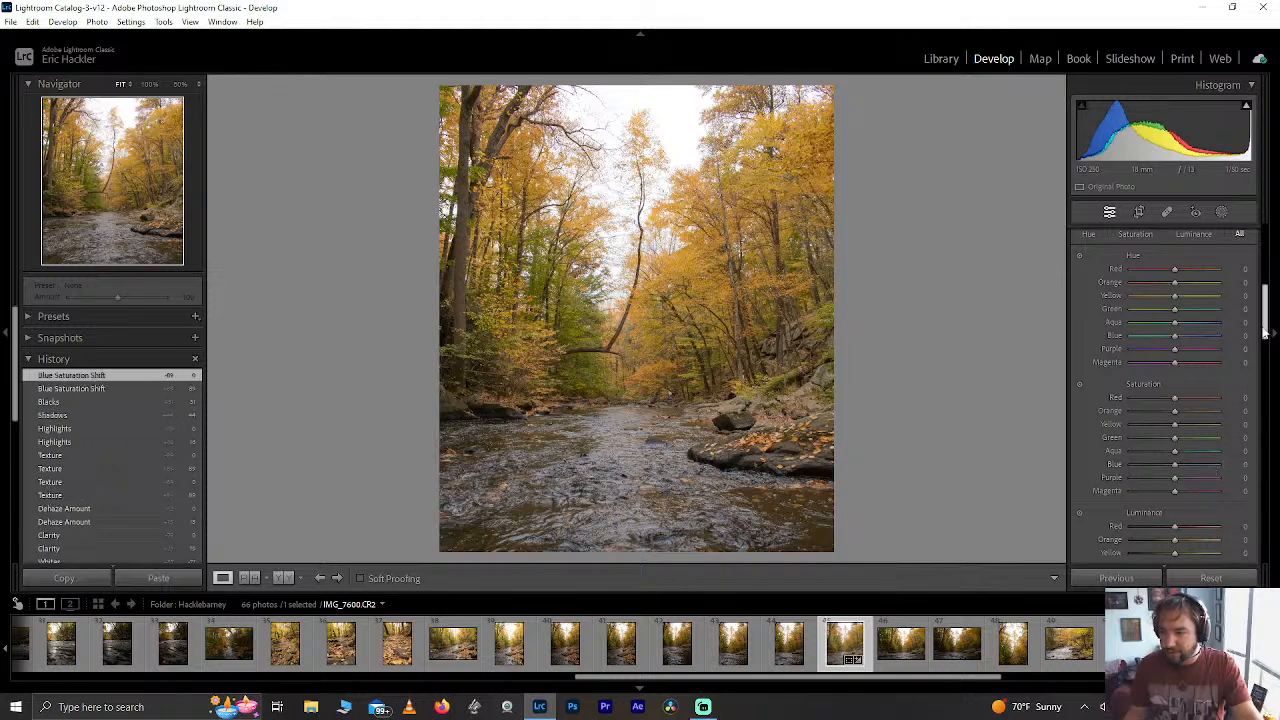
Try shifting the Orange and Yellow hues, resetting both to 0, and test the Green hue at +100.
{"action": "left_click_drag", "start_coordinate": [1265, 330], "coordinate": [1265, 337]}
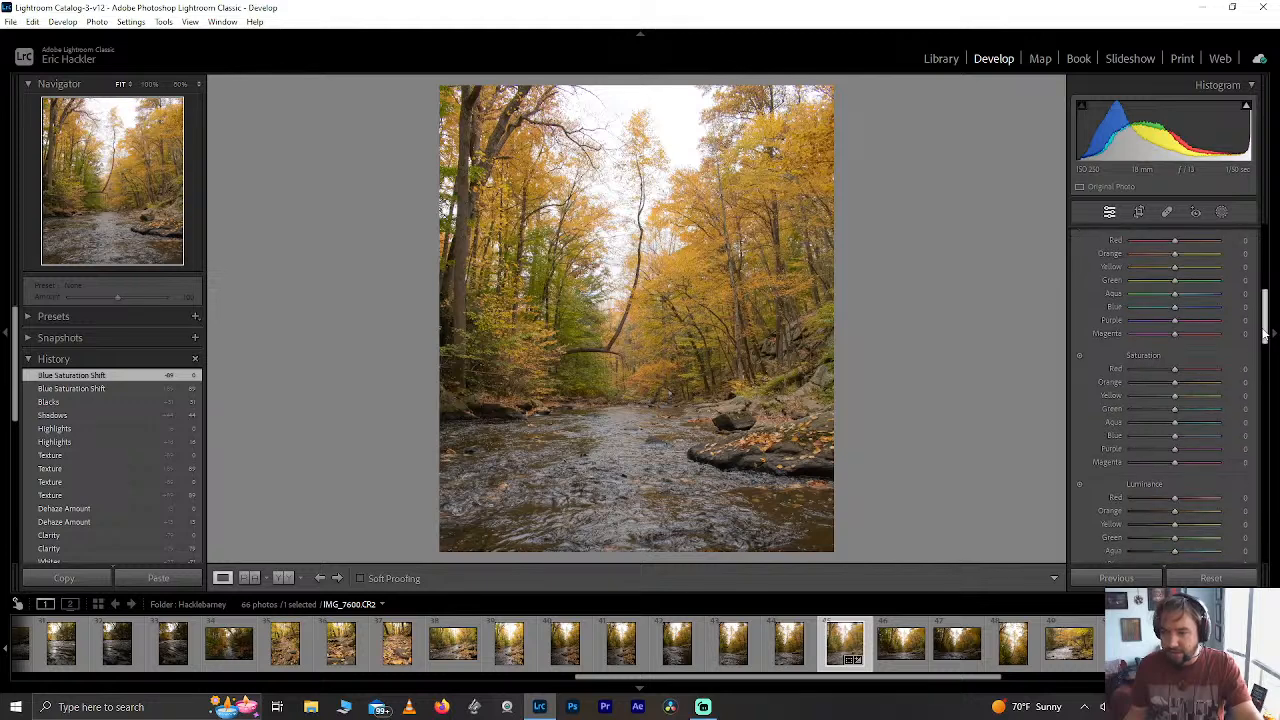
{"action": "left_click_drag", "start_coordinate": [1175, 259], "coordinate": [1137, 252]}
{"action": "double_click", "coordinate": [1137, 252]}
{"action": "left_click_drag", "start_coordinate": [1170, 272], "coordinate": [1237, 282]}
{"action": "double_click", "coordinate": [1164, 272]}
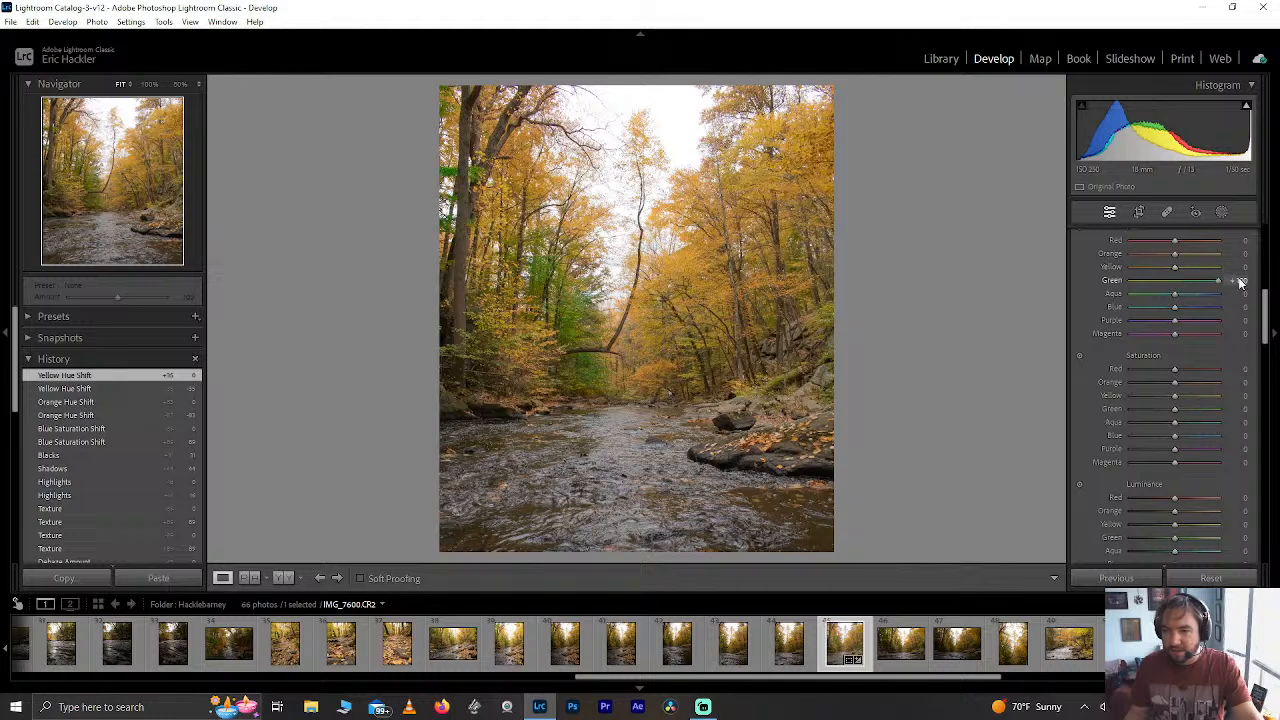
Set the Green hue to +34, and try the Yellow hue at -62 before resetting it to 0.
{"action": "left_click_drag", "start_coordinate": [1185, 277], "coordinate": [1187, 277]}
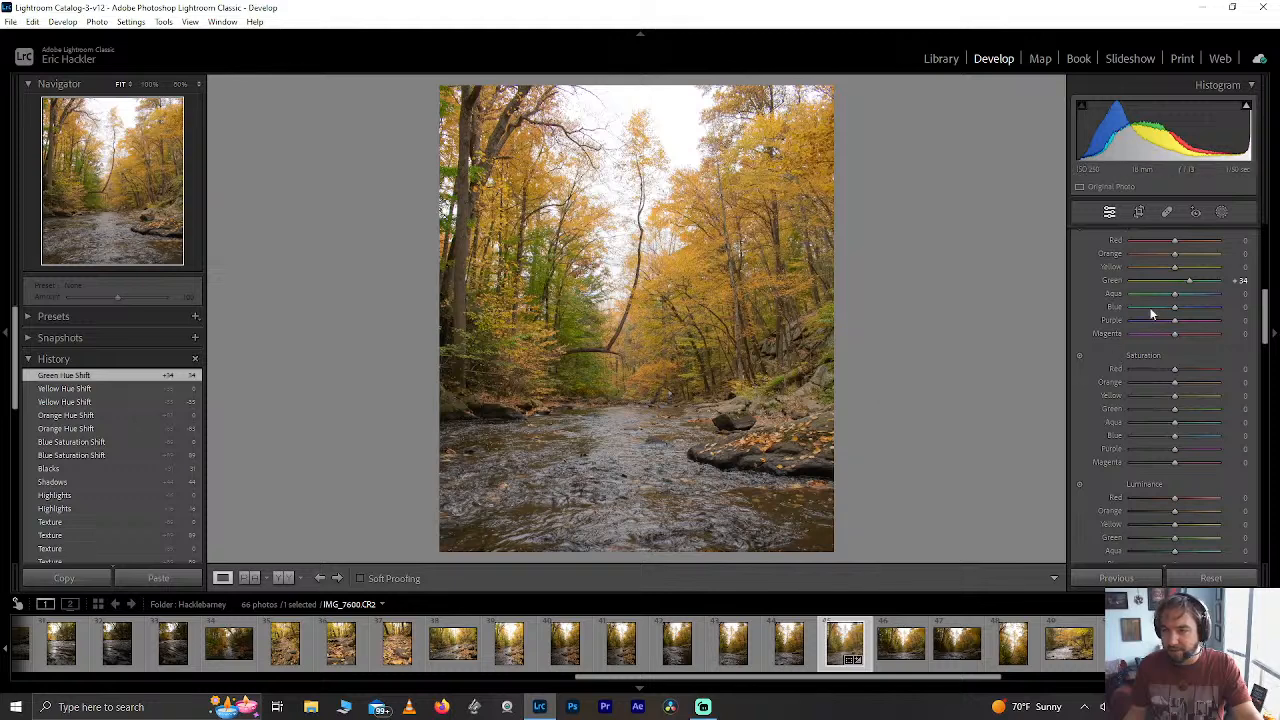
{"action": "left_click_drag", "start_coordinate": [1175, 270], "coordinate": [1147, 270]}
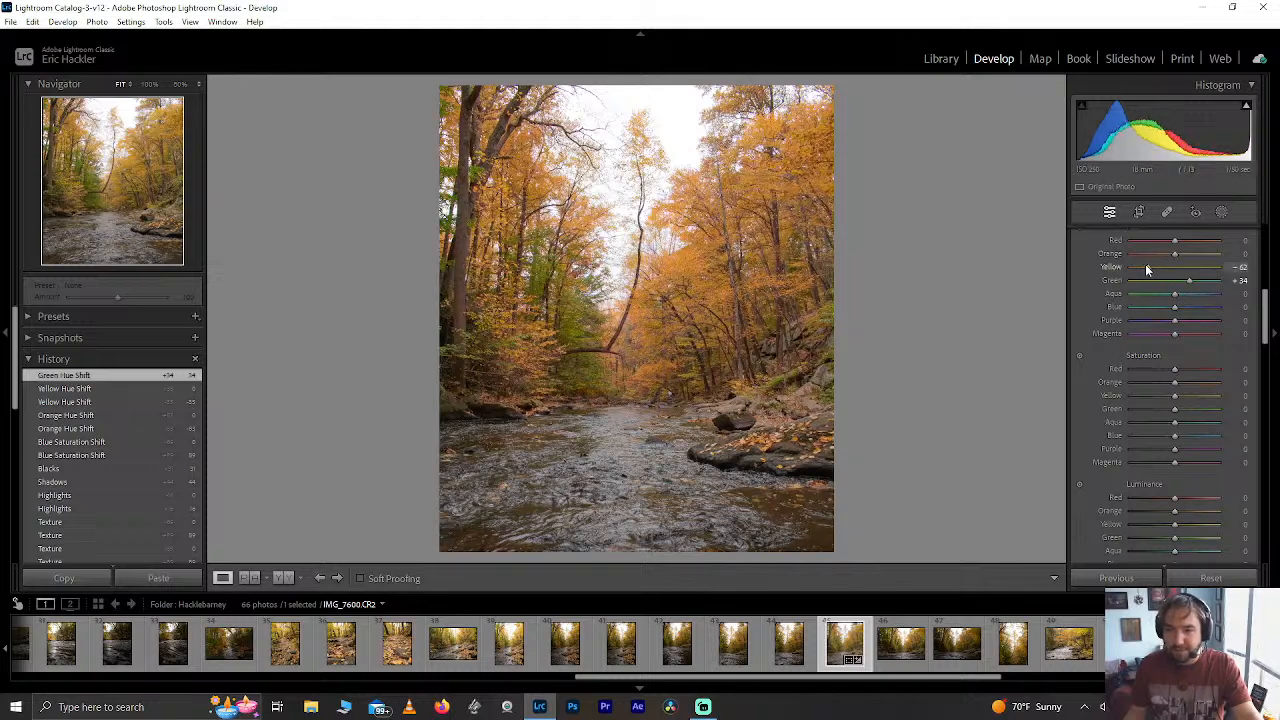
{"action": "double_click", "coordinate": [1147, 270]}
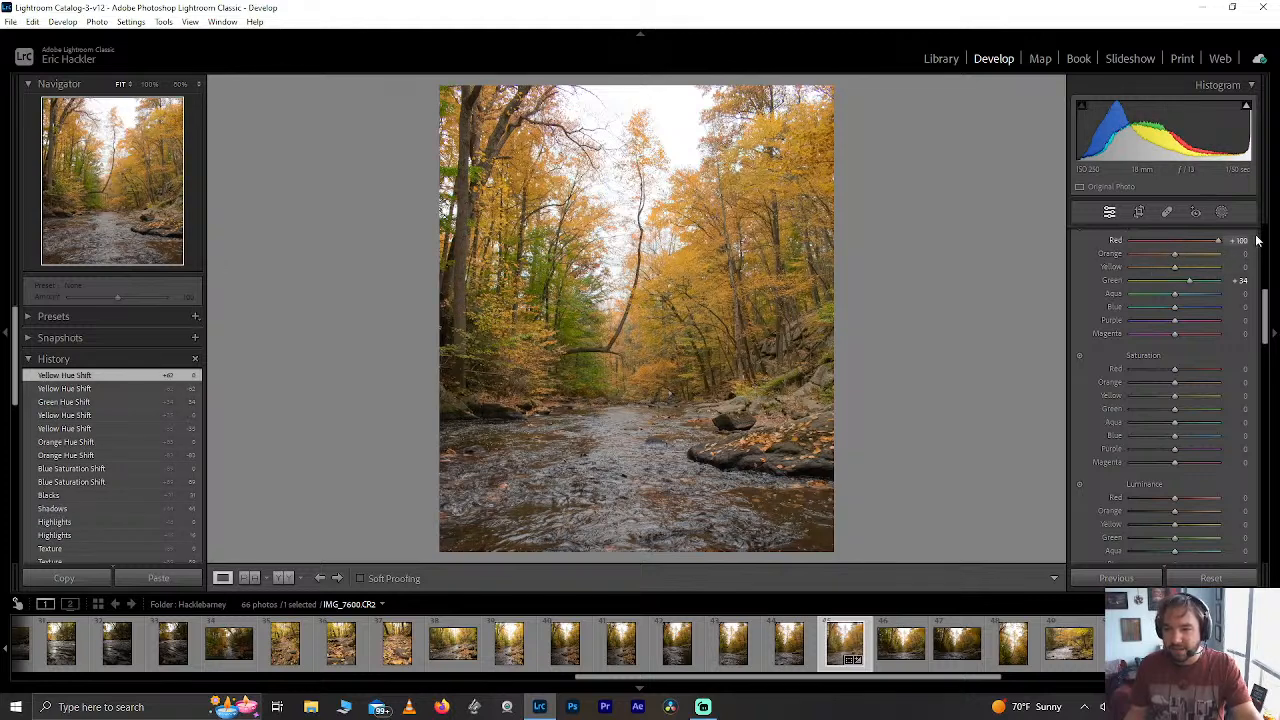
Try the Orange hue at -11 and reset it to 0, and set the Red hue to -23.
{"action": "mouse_move", "coordinate": [1163, 240]}
{"action": "left_mouse_down"}
{"action": "mouse_move", "coordinate": [1188, 254]}
{"action": "mouse_move", "coordinate": [1166, 254]}
{"action": "left_mouse_up"}
{"action": "double_click", "coordinate": [1163, 237]}
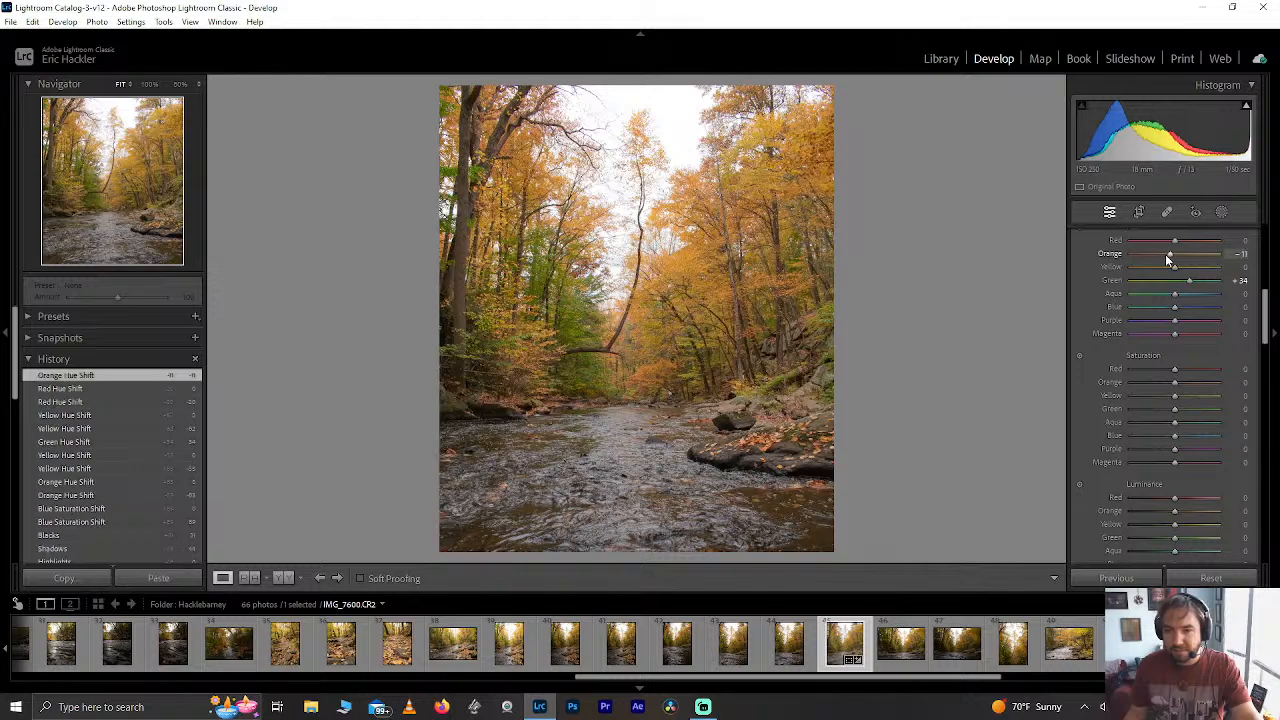
{"action": "double_click", "coordinate": [1171, 254]}
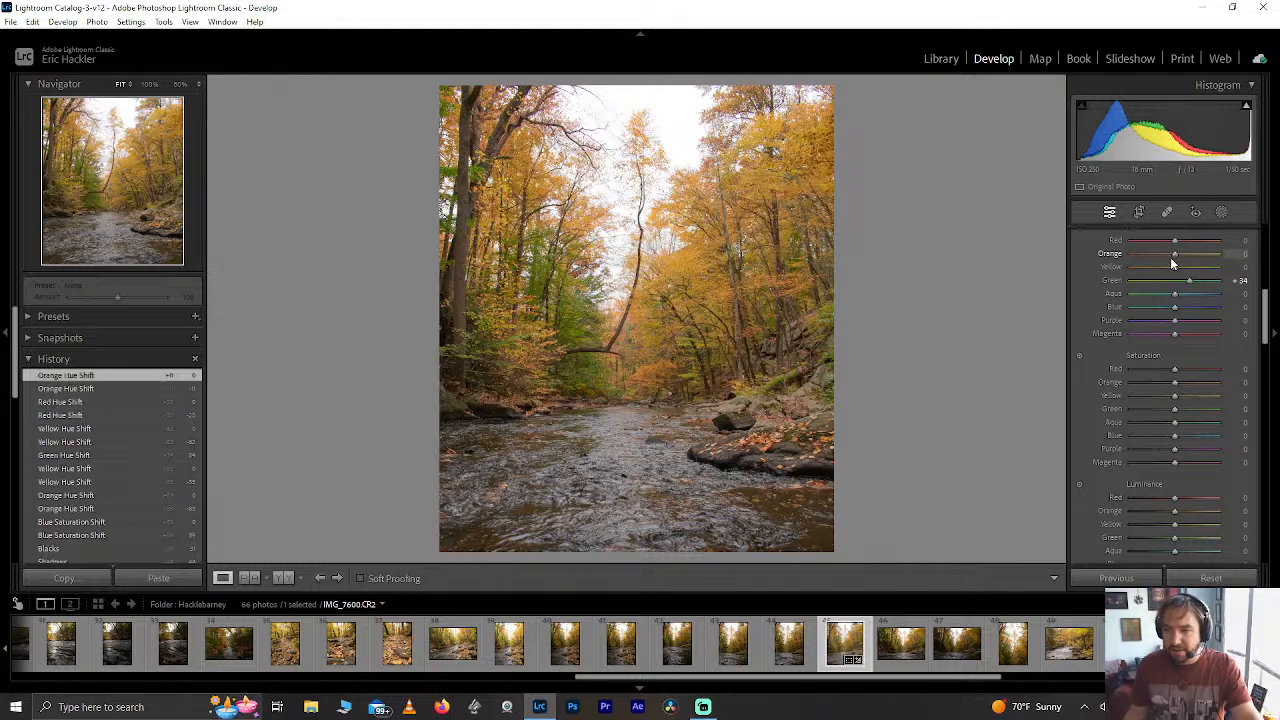
{"action": "left_click_drag", "start_coordinate": [1168, 241], "coordinate": [1079, 239]}
{"action": "left_click_drag", "start_coordinate": [1157, 244], "coordinate": [1164, 246]}
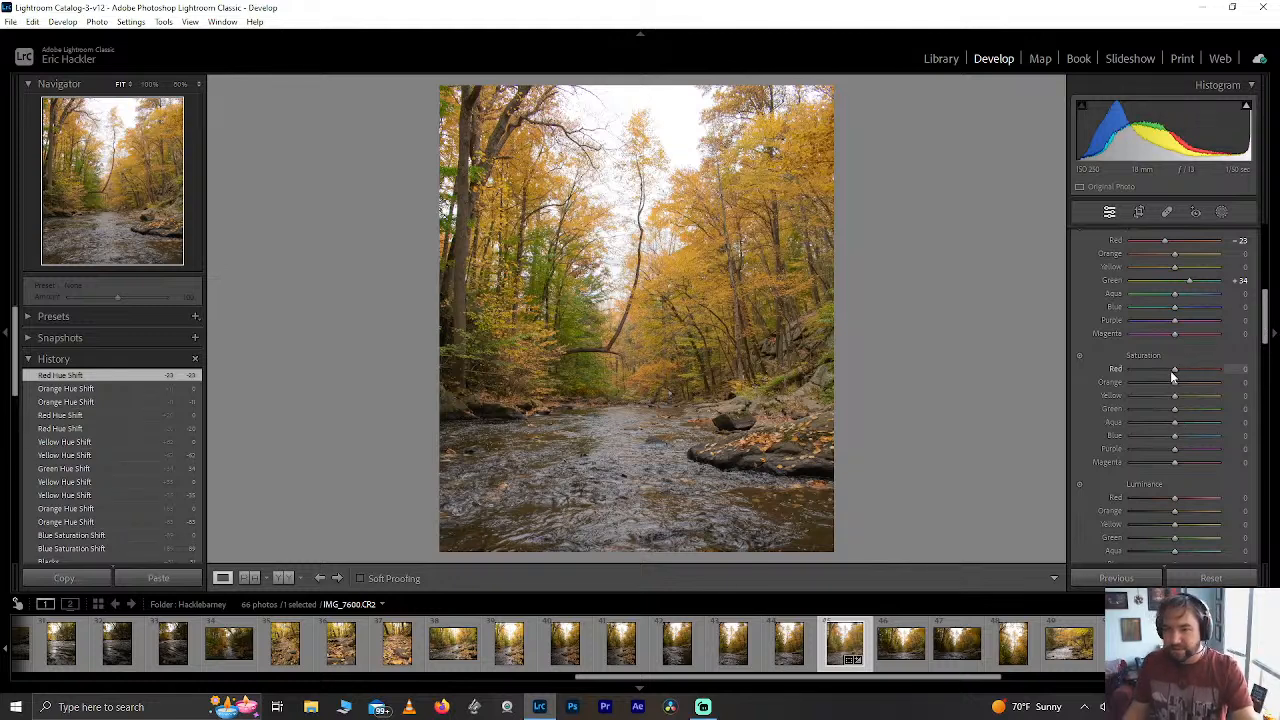
Raise the Red saturation to +63, checking the branches and leaves against the sky at 100% zoom.
{"action": "left_click_drag", "start_coordinate": [1184, 369], "coordinate": [1093, 368]}
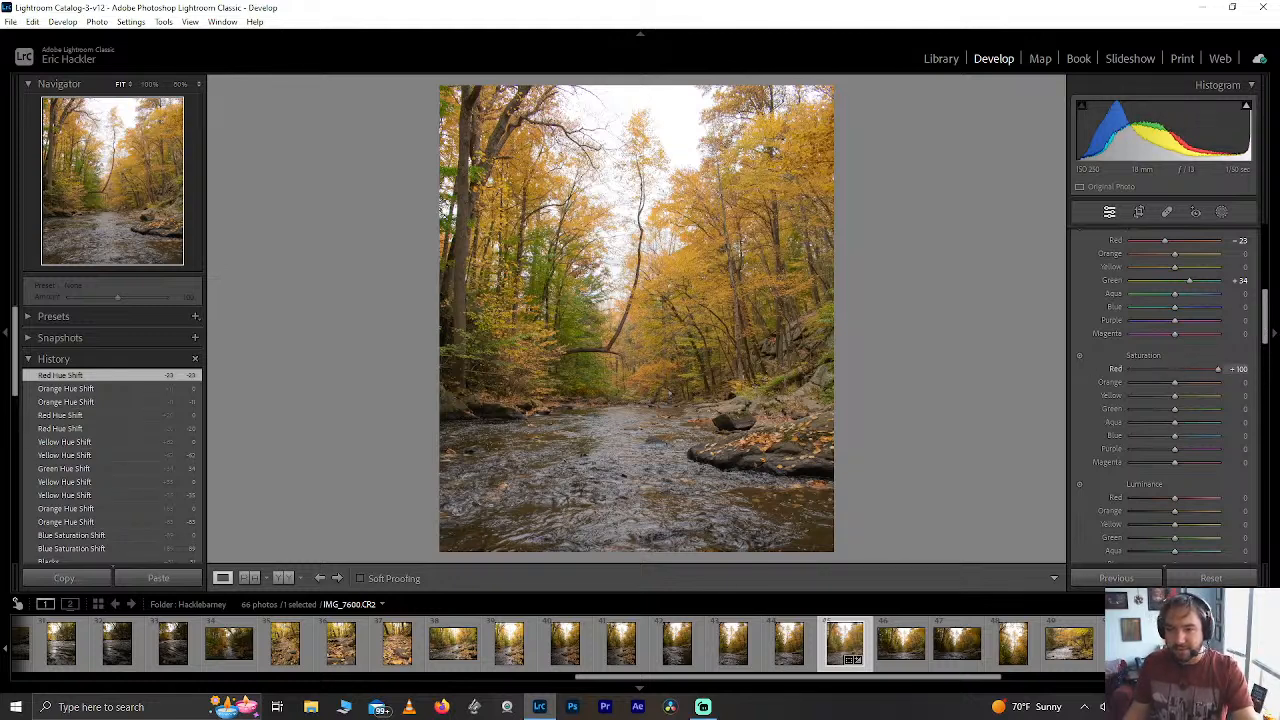
{"action": "left_click", "coordinate": [640, 132]}
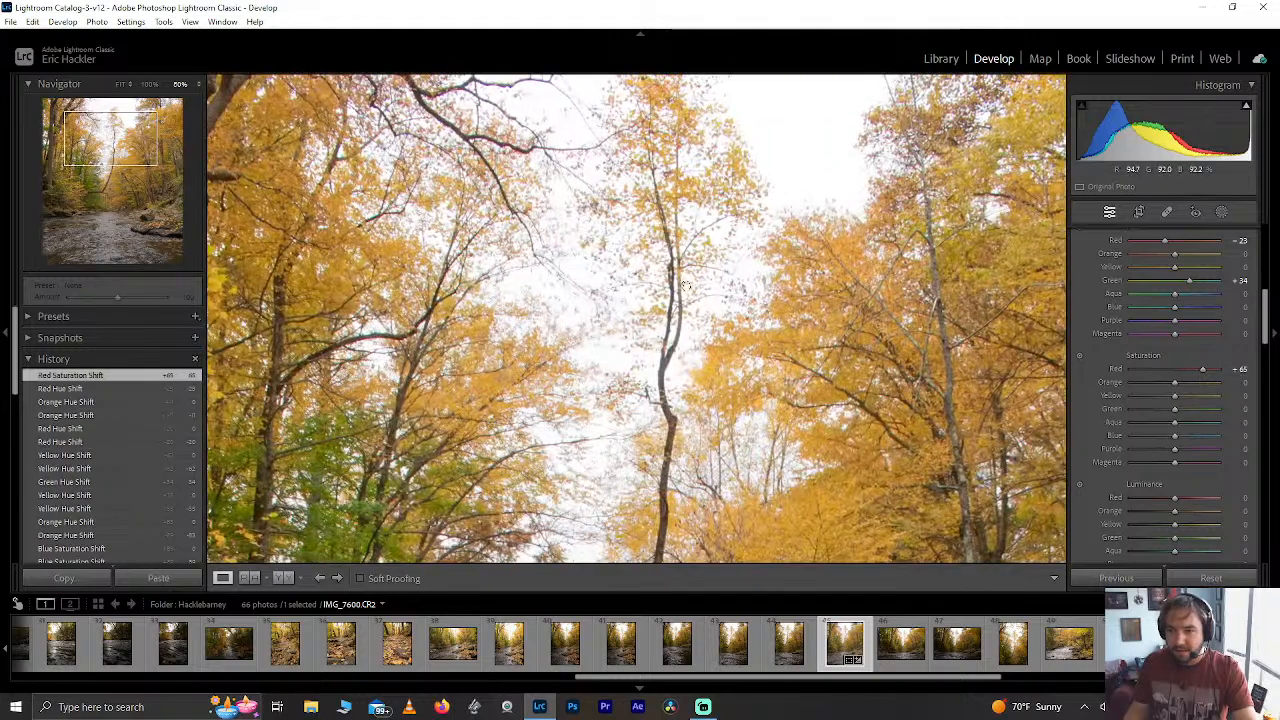
{"action": "left_click", "coordinate": [149, 84]}
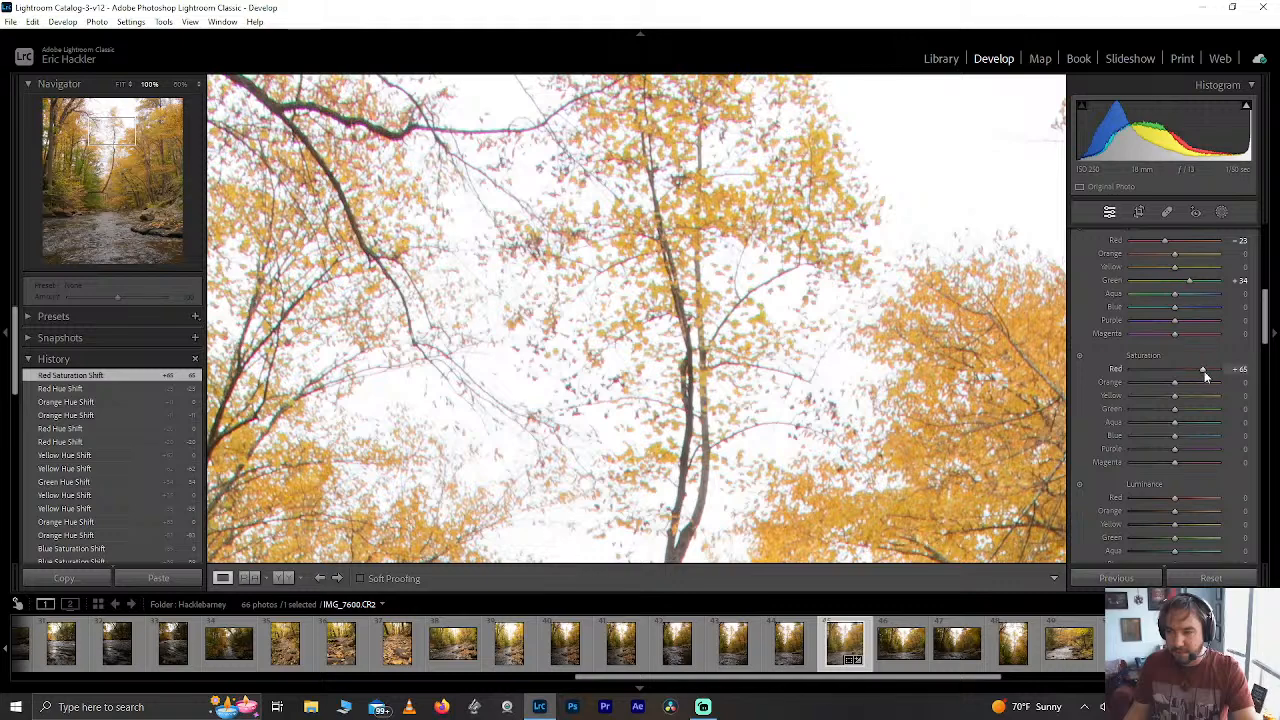
{"action": "mouse_move", "coordinate": [1202, 369]}
{"action": "left_mouse_down"}
{"action": "mouse_move", "coordinate": [1098, 362]}
{"action": "mouse_move", "coordinate": [1273, 357]}
{"action": "mouse_move", "coordinate": [1203, 363]}
{"action": "left_mouse_up"}
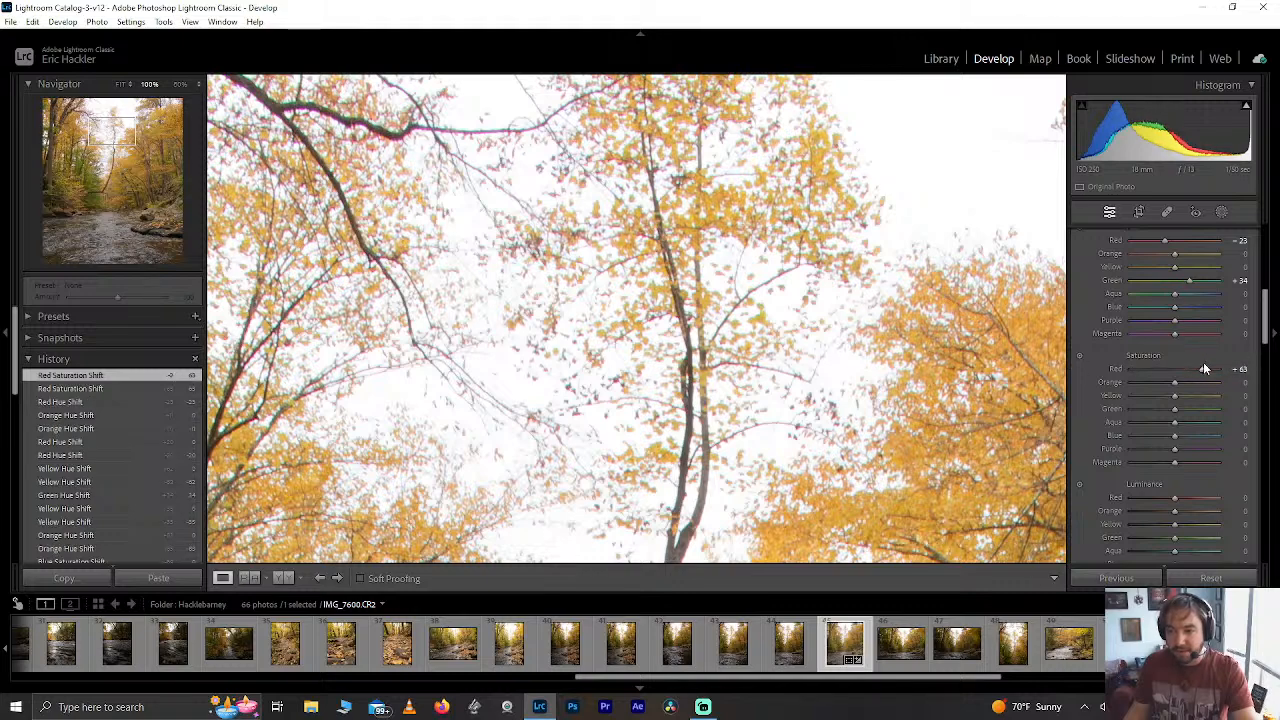
{"action": "left_click", "coordinate": [700, 315]}
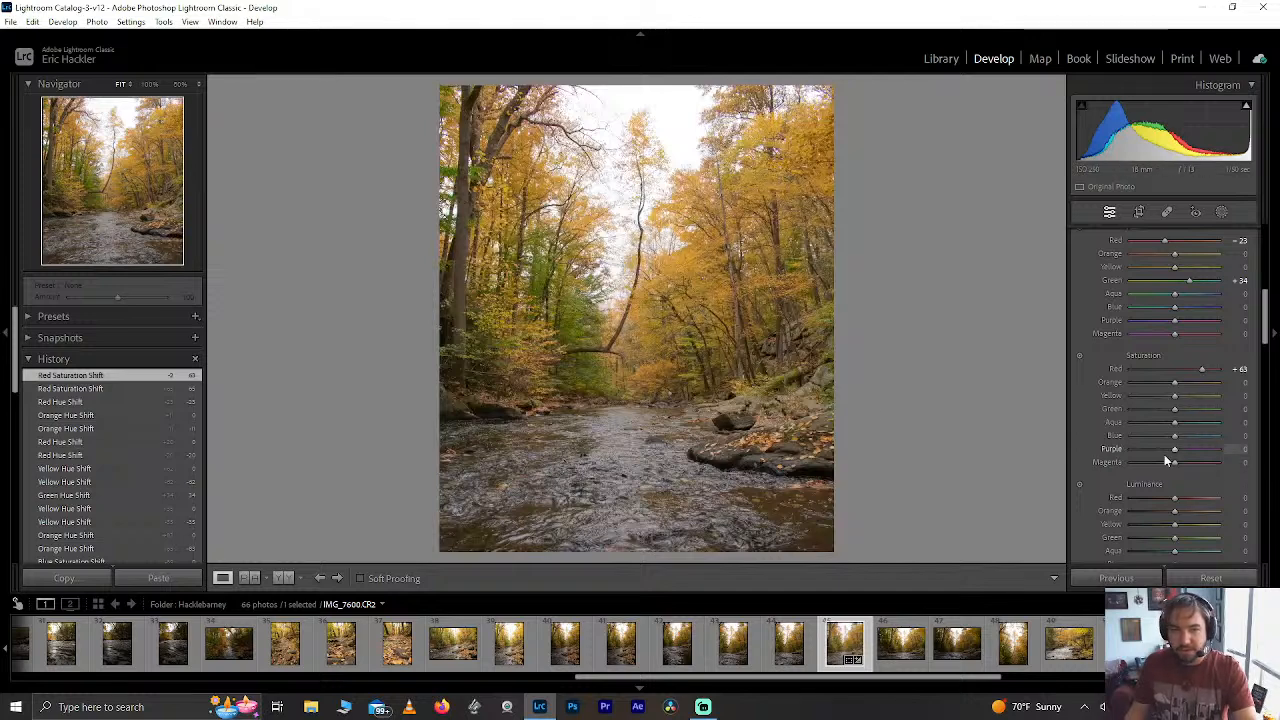
Test the Yellow saturation at +100, and set the Orange saturation to +77 and the Yellow saturation to +8.
{"action": "left_click_drag", "start_coordinate": [1176, 384], "coordinate": [1257, 399]}
{"action": "double_click", "coordinate": [1202, 383]}
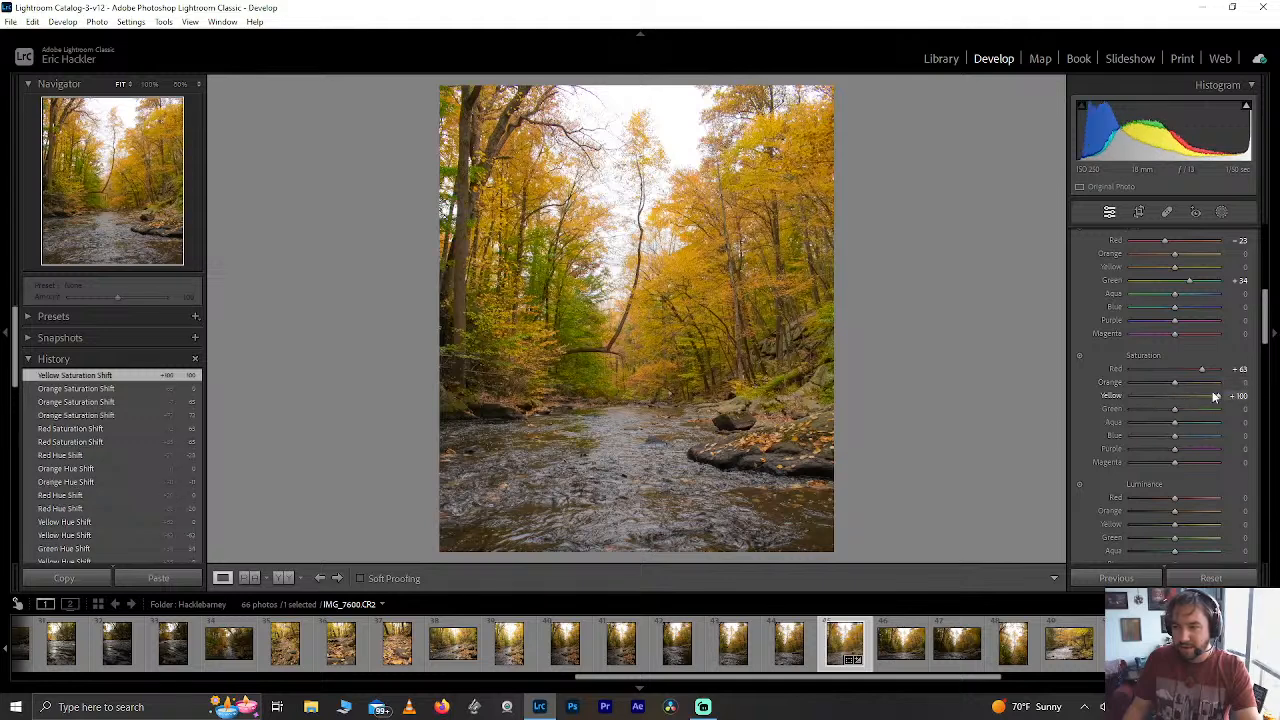
{"action": "double_click", "coordinate": [1215, 394]}
{"action": "mouse_move", "coordinate": [1174, 384]}
{"action": "left_mouse_down"}
{"action": "mouse_move", "coordinate": [1246, 382]}
{"action": "mouse_move", "coordinate": [1160, 394]}
{"action": "mouse_move", "coordinate": [1178, 396]}
{"action": "left_mouse_up"}
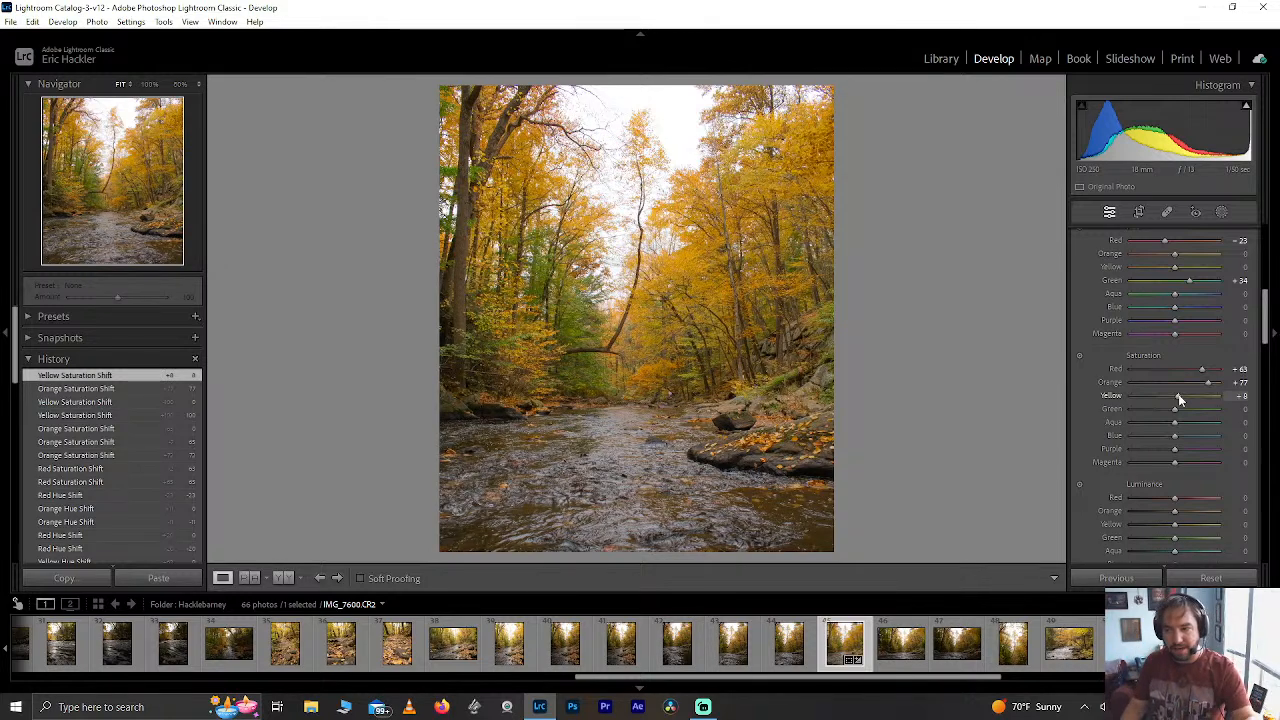
Raise the Green saturation to +58 and inspect the green foliage up close.
{"action": "mouse_move", "coordinate": [1176, 408]}
{"action": "left_mouse_down"}
{"action": "mouse_move", "coordinate": [1257, 406]}
{"action": "mouse_move", "coordinate": [1199, 408]}
{"action": "left_mouse_up"}
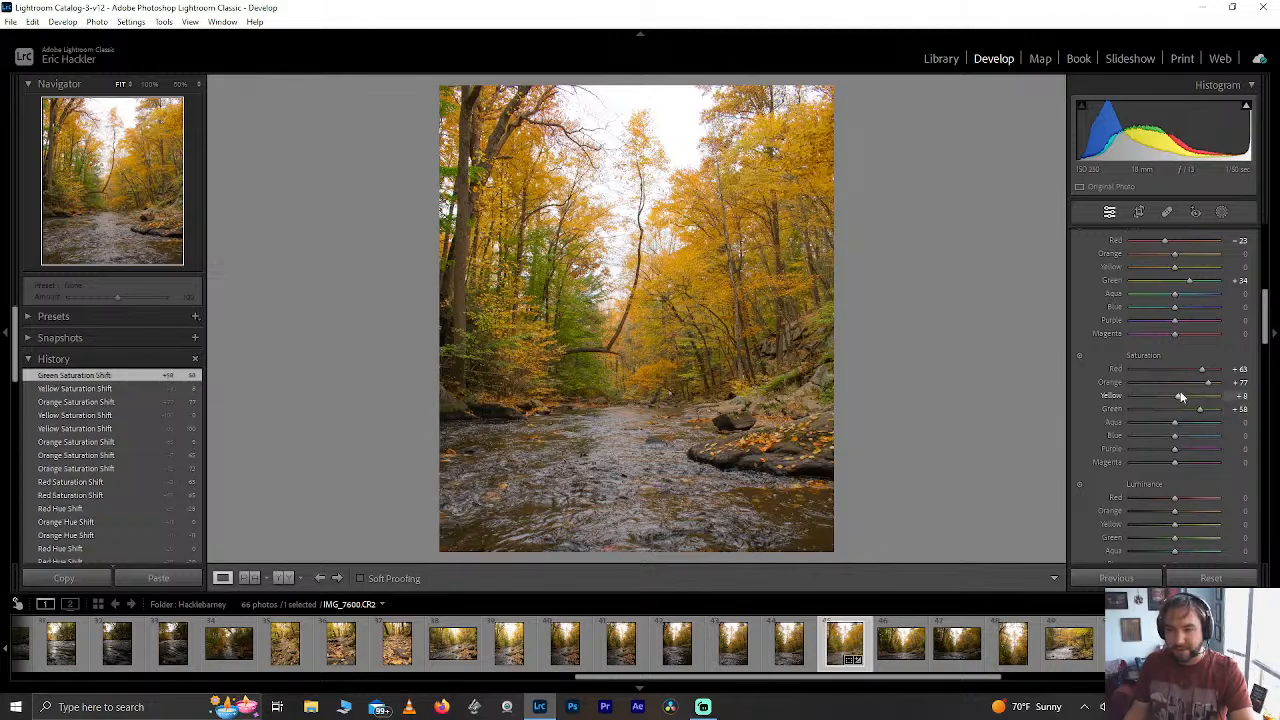
{"action": "left_click", "coordinate": [564, 260]}
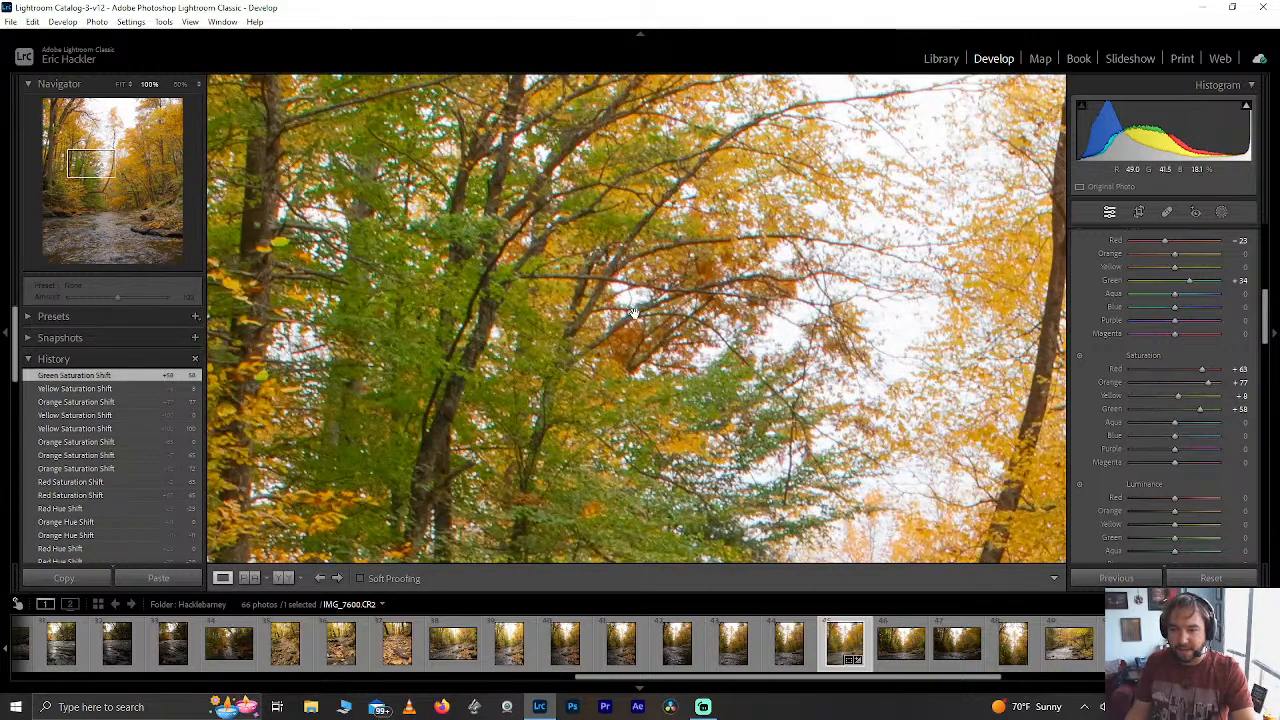
{"action": "left_click", "coordinate": [564, 260]}
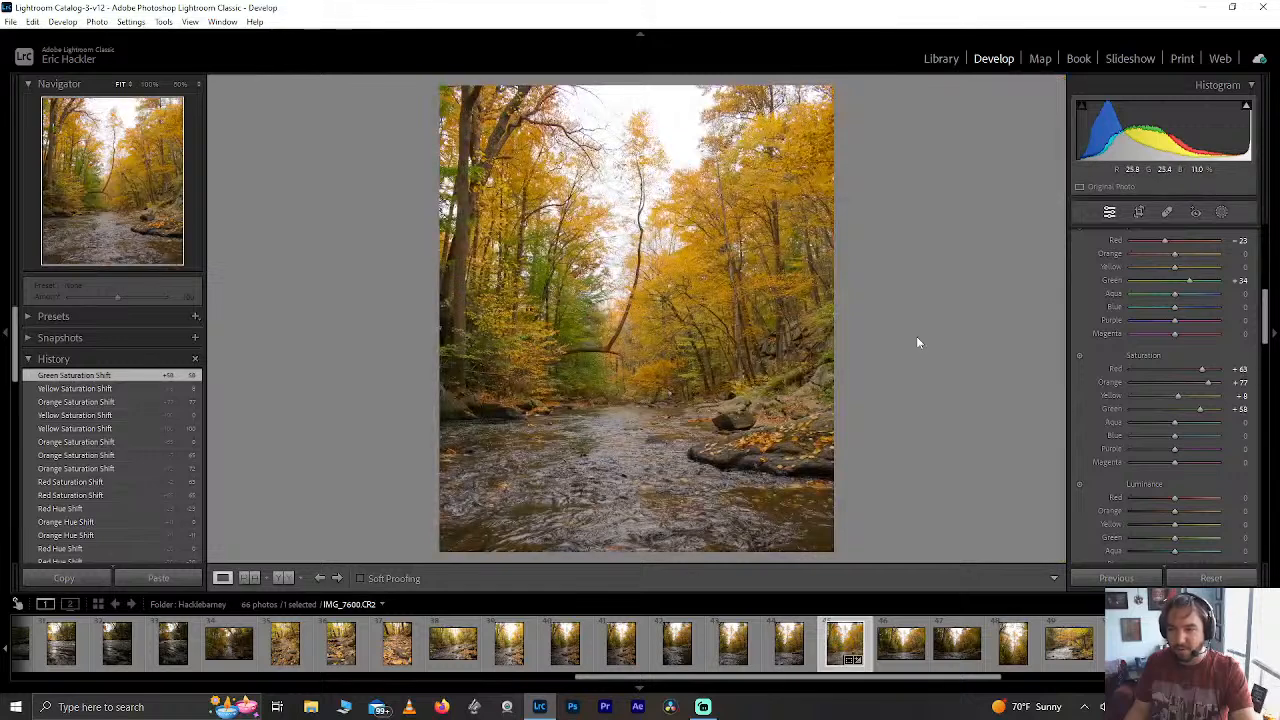
Try the Yellow saturation at +100 and reset it to 0, and set the Blue saturation to +34 with Aqua at 0.
{"action": "left_click_drag", "start_coordinate": [1178, 396], "coordinate": [1268, 400]}
{"action": "double_click", "coordinate": [1195, 396]}
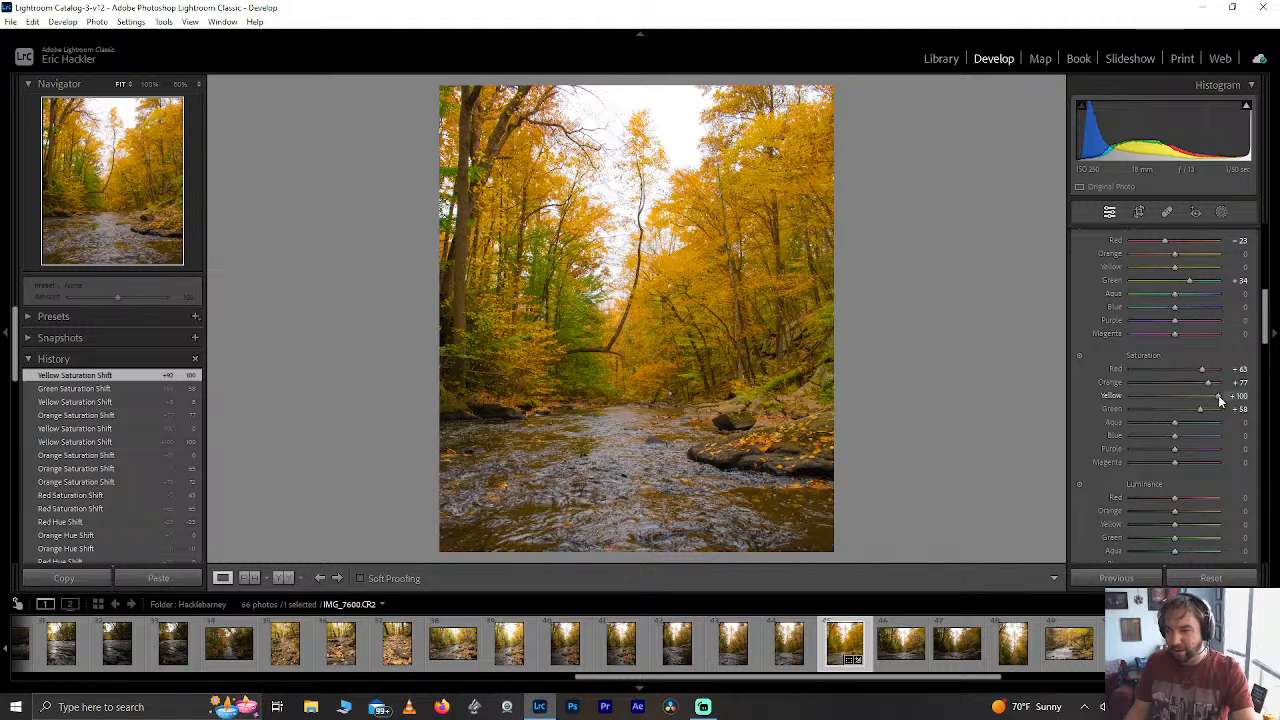
{"action": "mouse_move", "coordinate": [1176, 435]}
{"action": "left_mouse_down"}
{"action": "mouse_move", "coordinate": [1243, 436]}
{"action": "mouse_move", "coordinate": [1190, 435]}
{"action": "mouse_move", "coordinate": [1251, 420]}
{"action": "mouse_move", "coordinate": [1161, 423]}
{"action": "left_mouse_up"}
{"action": "double_click", "coordinate": [1161, 423]}
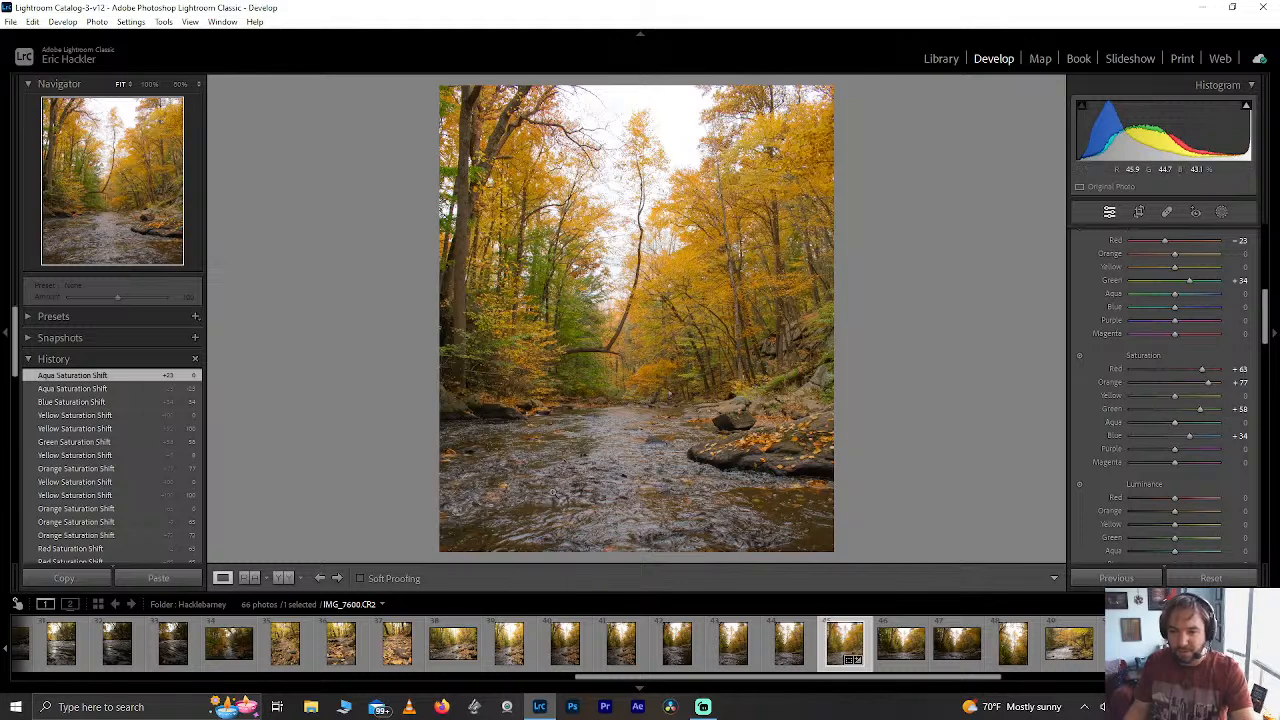
Lower the Purple and Magenta saturation to -100 and inspect the branches against the sky at 100% zoom.
{"action": "left_click_drag", "start_coordinate": [1175, 449], "coordinate": [1232, 460]}
{"action": "left_click_drag", "start_coordinate": [1082, 464], "coordinate": [1080, 464]}
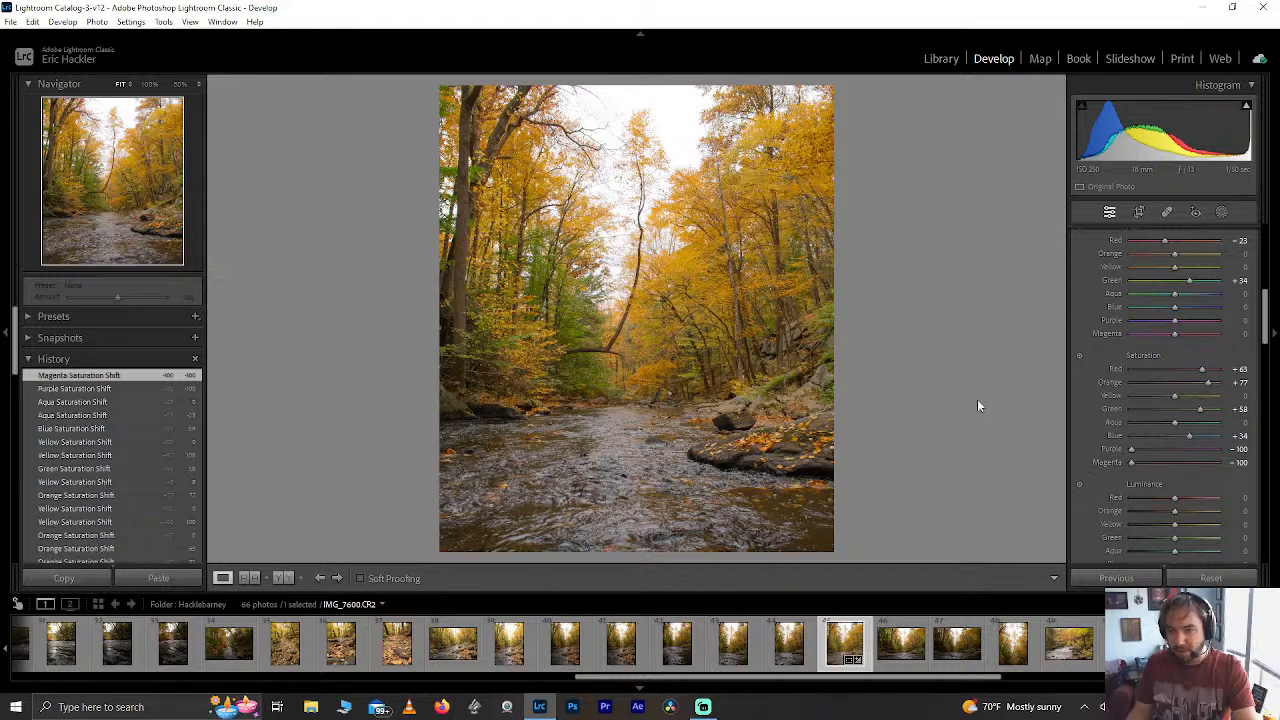
{"action": "left_click", "coordinate": [543, 145]}
{"action": "left_click_drag", "start_coordinate": [543, 145], "coordinate": [535, 484]}
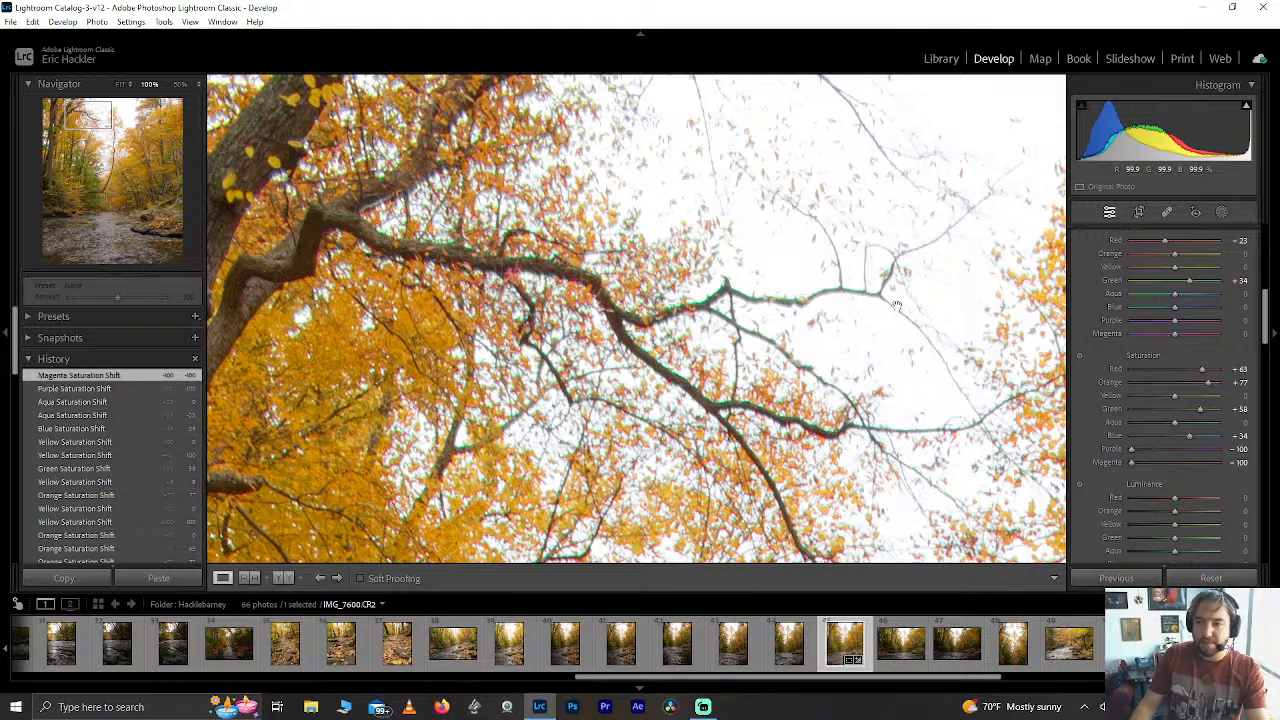
{"action": "left_click", "coordinate": [799, 455]}
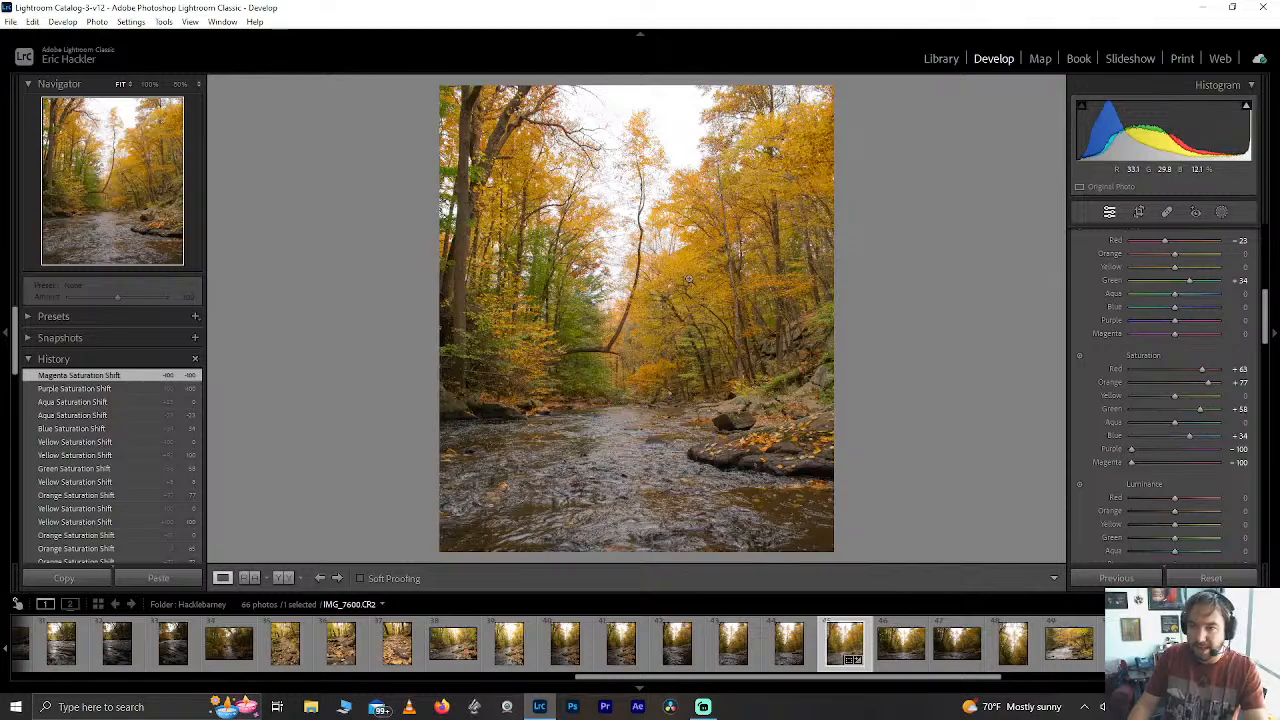
{"action": "left_click", "coordinate": [593, 112]}
{"action": "left_click", "coordinate": [583, 170]}
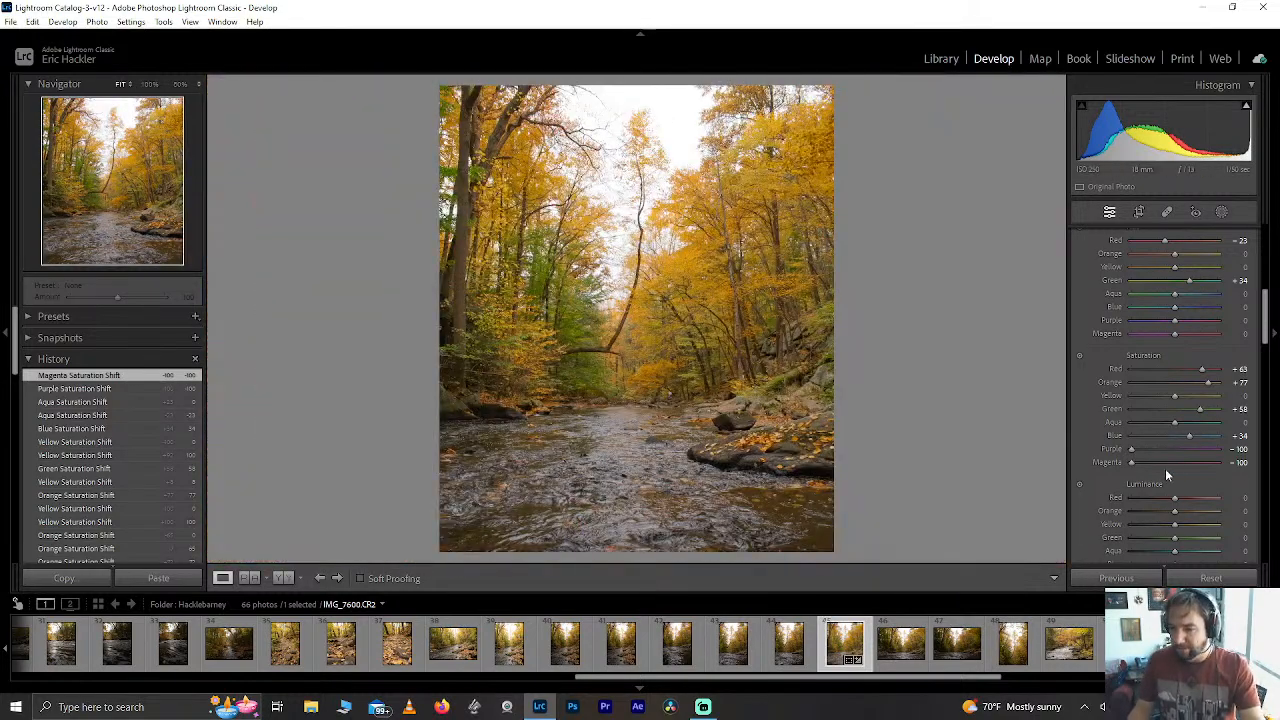
Reset the Purple and Magenta saturation to 0, compare the branches up close, and return both to -100.
{"action": "double_click", "coordinate": [1127, 460]}
{"action": "double_click", "coordinate": [1131, 449]}
{"action": "left_click", "coordinate": [583, 131]}
{"action": "left_click_drag", "start_coordinate": [583, 131], "coordinate": [642, 380]}
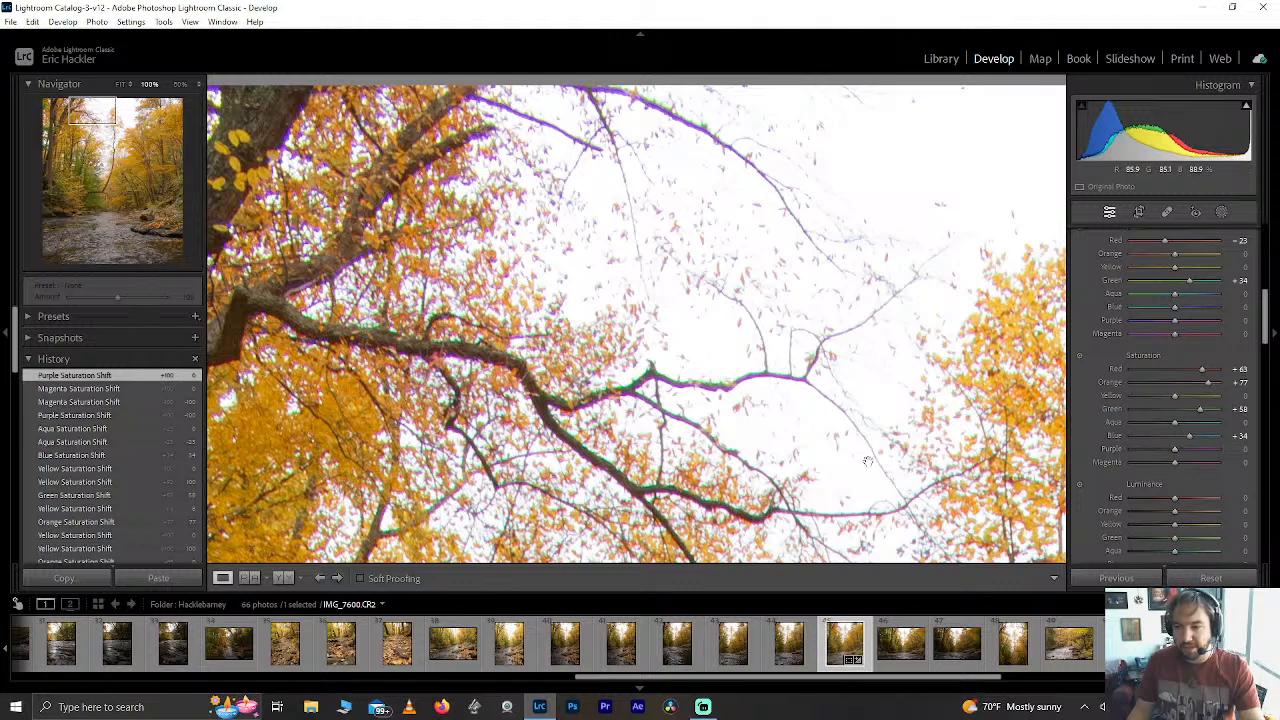
{"action": "left_click_drag", "start_coordinate": [1175, 462], "coordinate": [1001, 476]}
{"action": "left_click", "coordinate": [735, 347]}
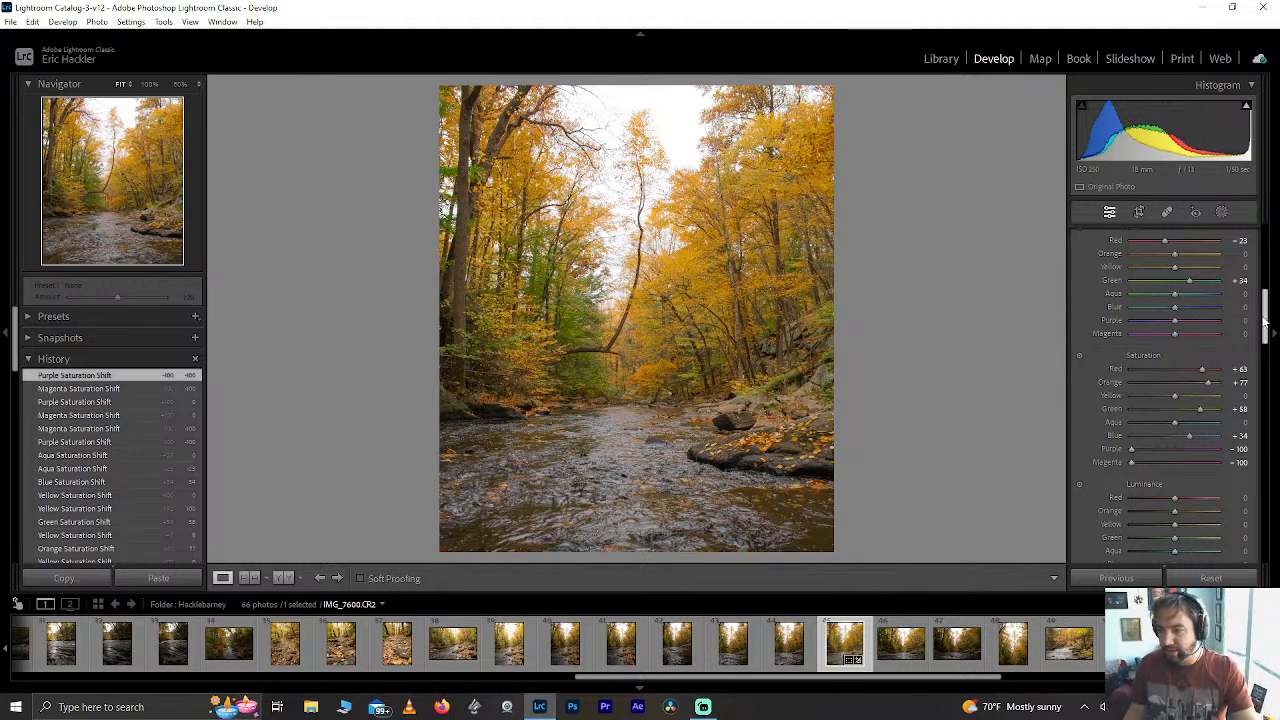
Raise the Blue luminance to +100, and try the Red luminance at -100 before resetting it to 0.
{"action": "left_click_drag", "start_coordinate": [1265, 323], "coordinate": [1265, 345]}
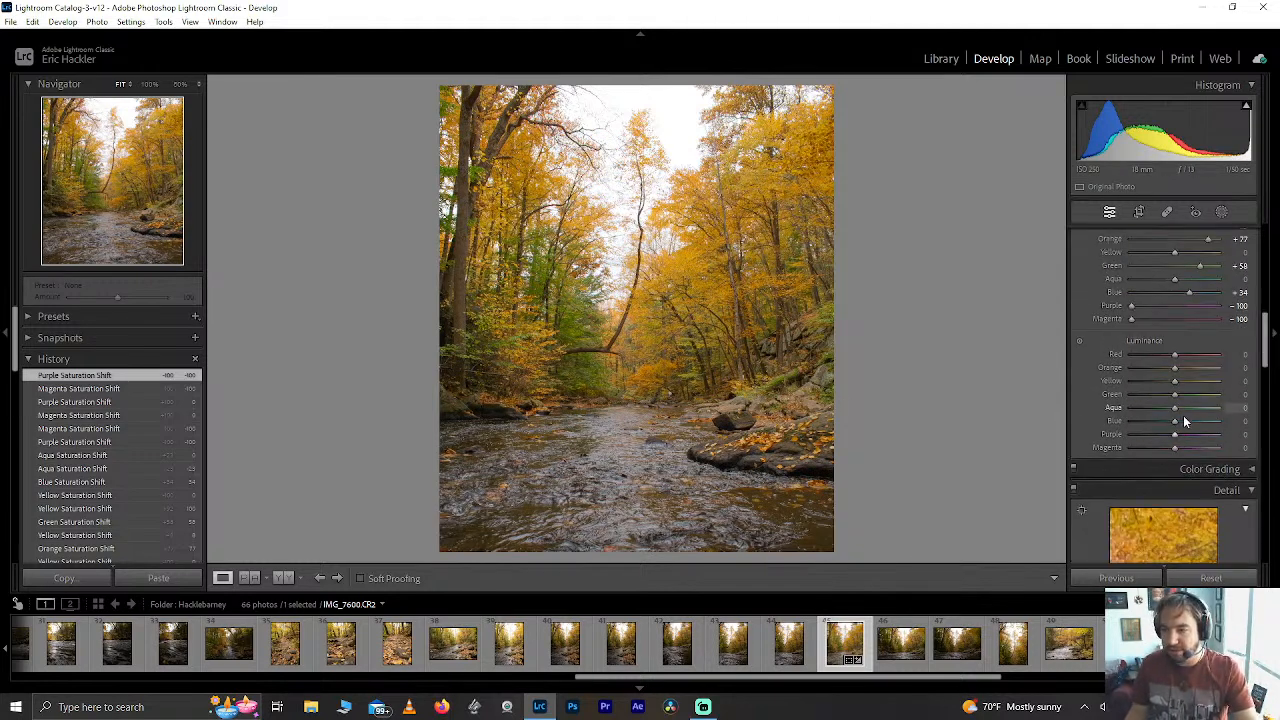
{"action": "left_click_drag", "start_coordinate": [1183, 421], "coordinate": [1254, 421]}
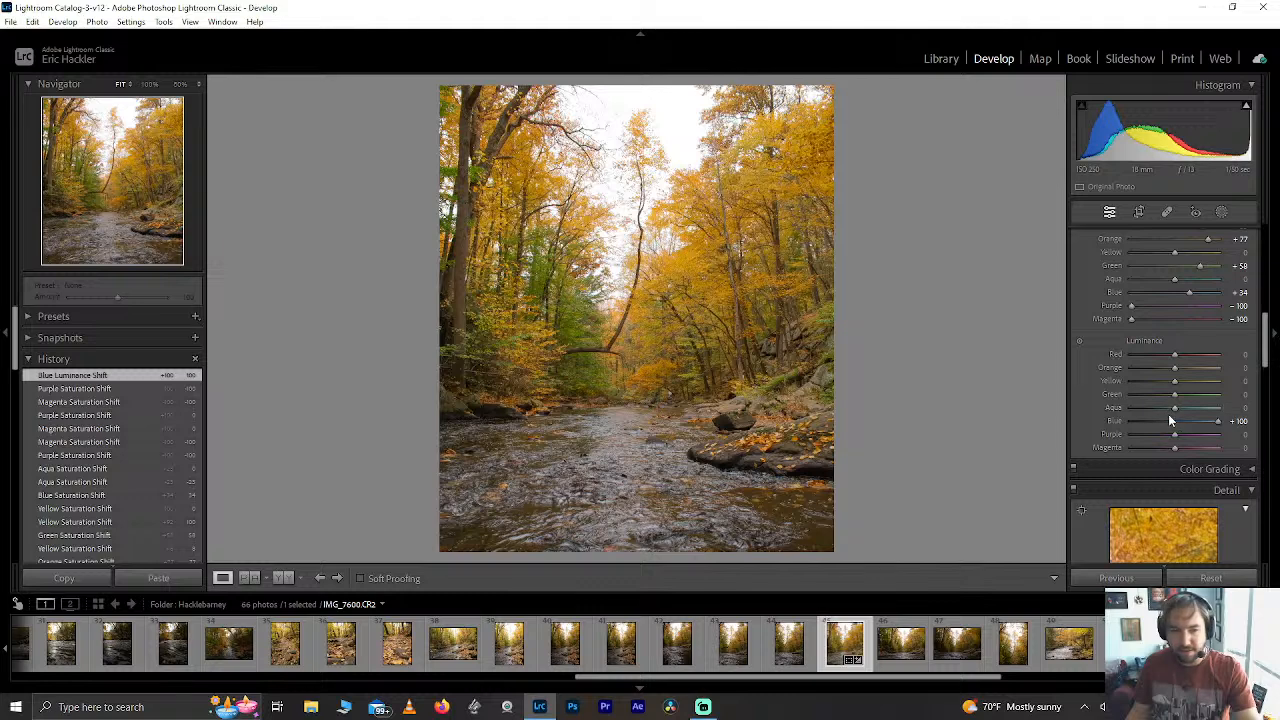
{"action": "left_click_drag", "start_coordinate": [1180, 358], "coordinate": [1049, 349]}
{"action": "key", "text": "z"}
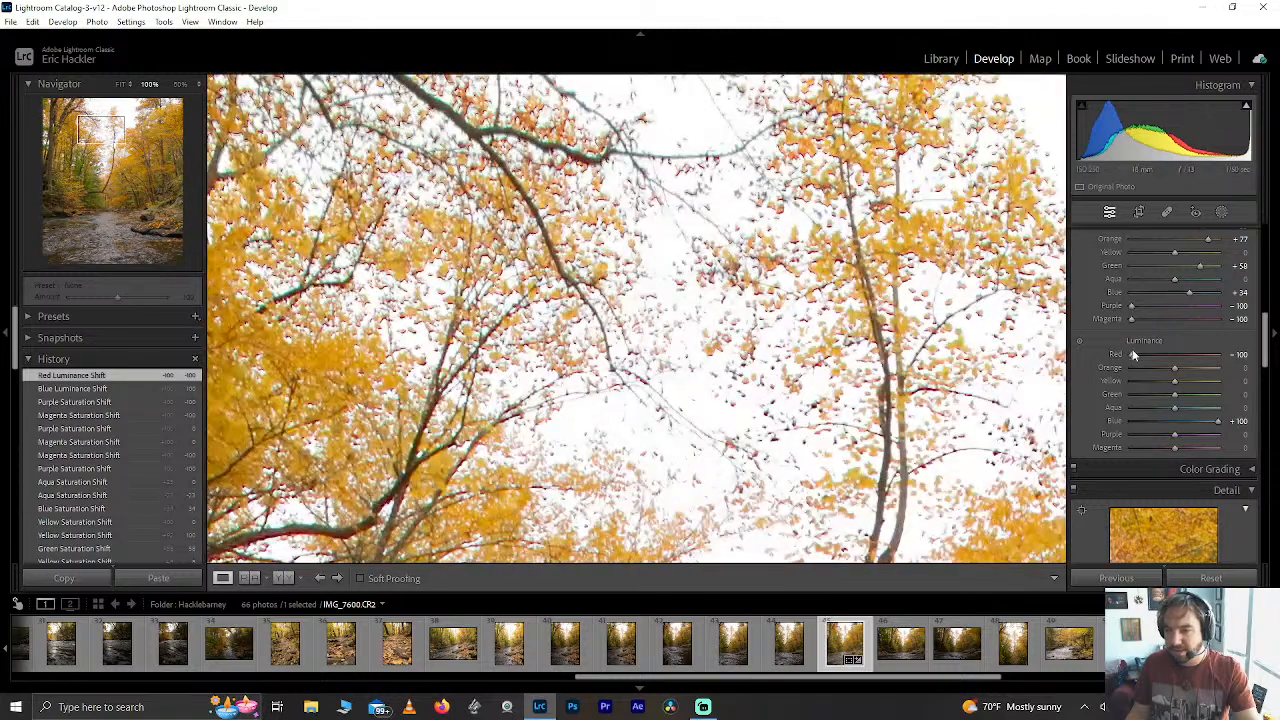
{"action": "mouse_move", "coordinate": [1133, 354]}
{"action": "left_mouse_down"}
{"action": "mouse_move", "coordinate": [1277, 352]}
{"action": "mouse_move", "coordinate": [1066, 356]}
{"action": "mouse_move", "coordinate": [1241, 348]}
{"action": "mouse_move", "coordinate": [1071, 355]}
{"action": "mouse_move", "coordinate": [1156, 358]}
{"action": "left_mouse_up"}
{"action": "double_click", "coordinate": [1150, 356]}
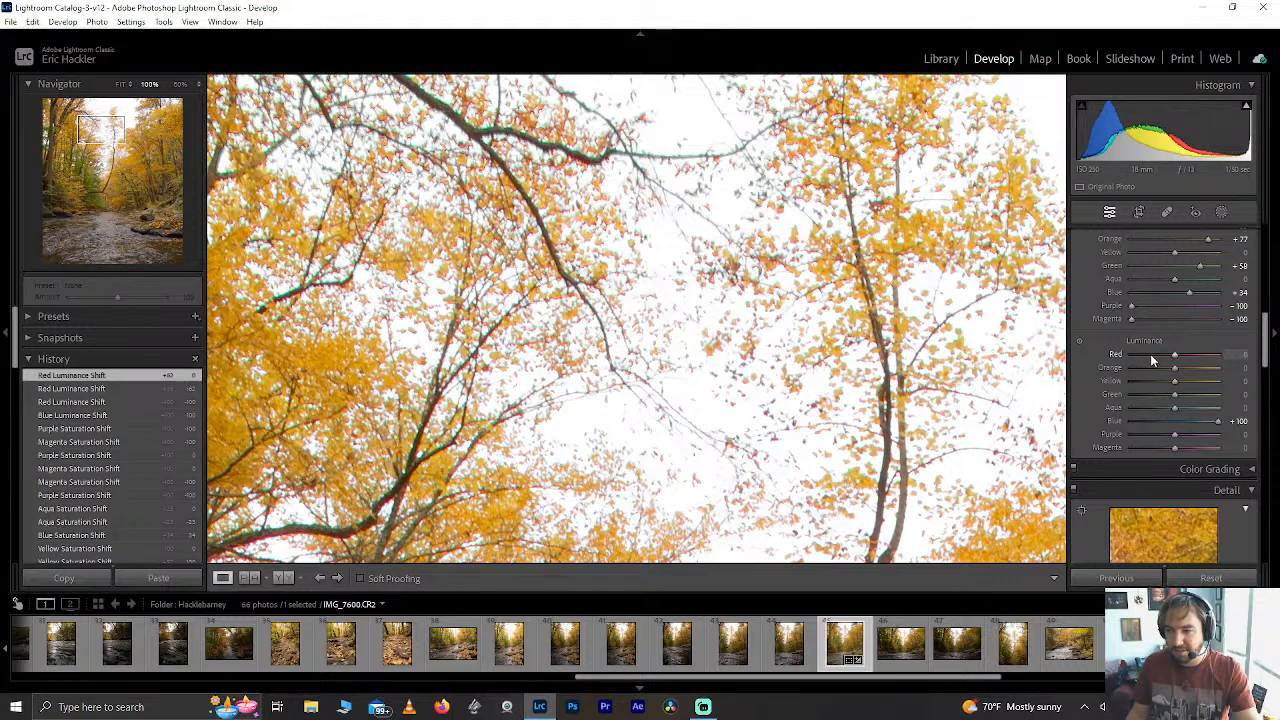
{"action": "left_click", "coordinate": [901, 342]}
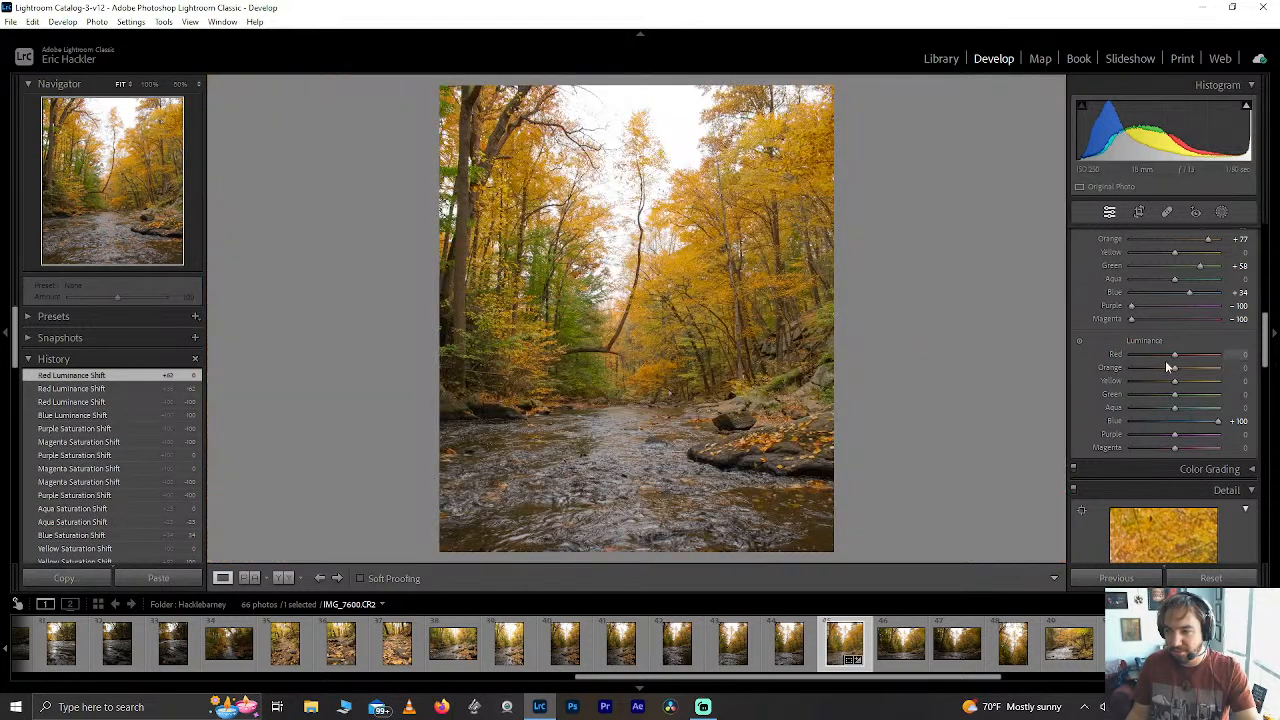
Set the Yellow luminance to +31 and Green to +51 with Orange reset to 0, checking the green foliage up close.
{"action": "mouse_move", "coordinate": [1175, 368]}
{"action": "left_mouse_down"}
{"action": "mouse_move", "coordinate": [1197, 372]}
{"action": "mouse_move", "coordinate": [1151, 368]}
{"action": "mouse_move", "coordinate": [1177, 364]}
{"action": "mouse_move", "coordinate": [1189, 384]}
{"action": "left_mouse_up"}
{"action": "double_click", "coordinate": [1176, 370]}
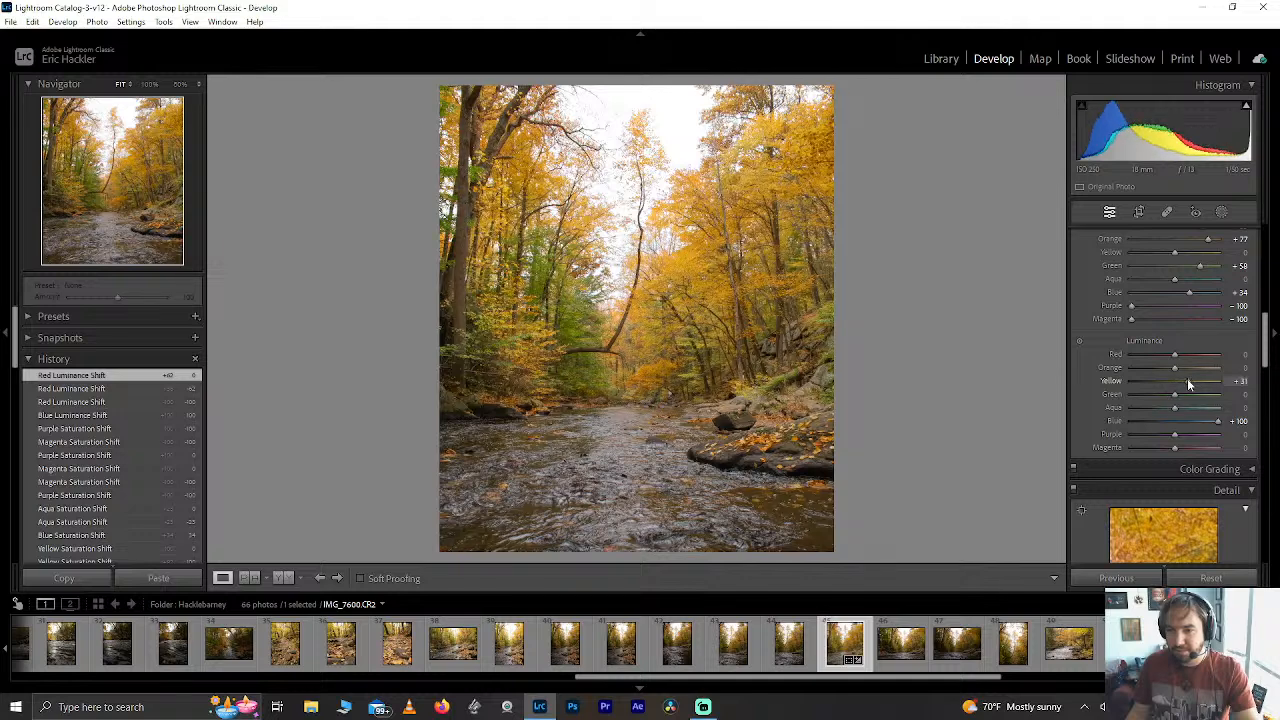
{"action": "double_click", "coordinate": [1186, 382]}
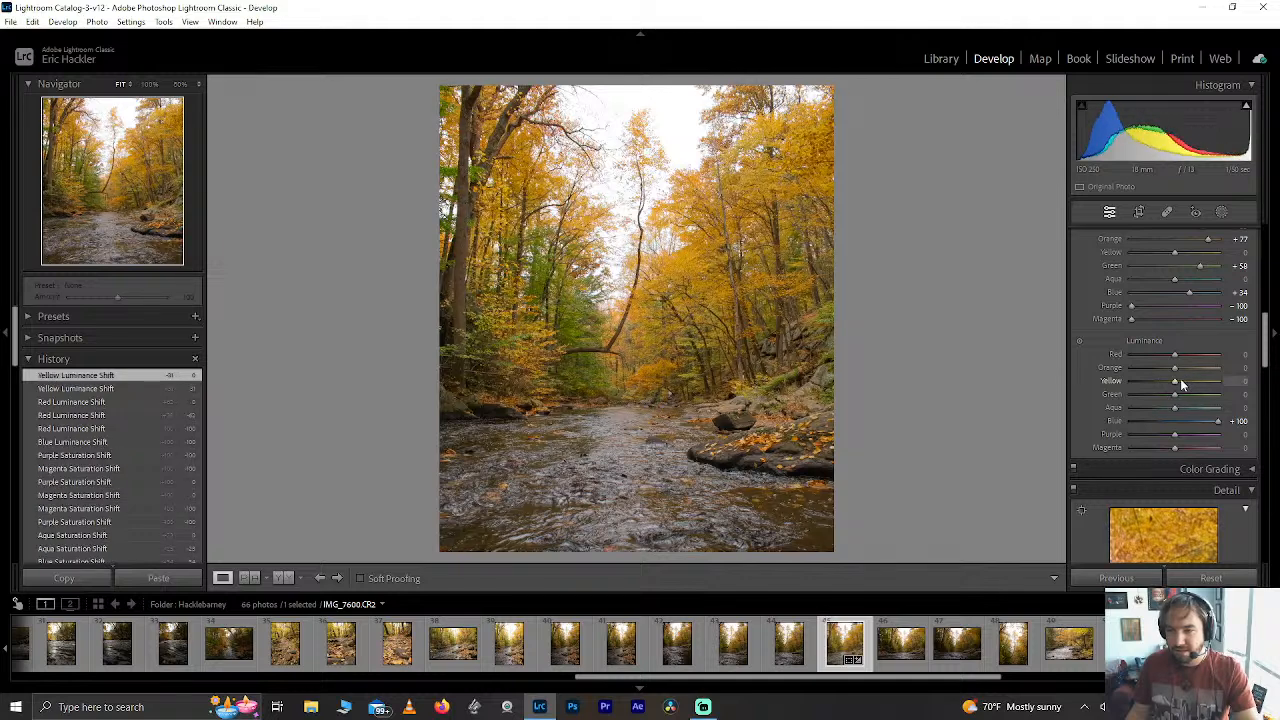
{"action": "left_click_drag", "start_coordinate": [1177, 369], "coordinate": [1197, 398]}
{"action": "double_click", "coordinate": [1202, 370]}
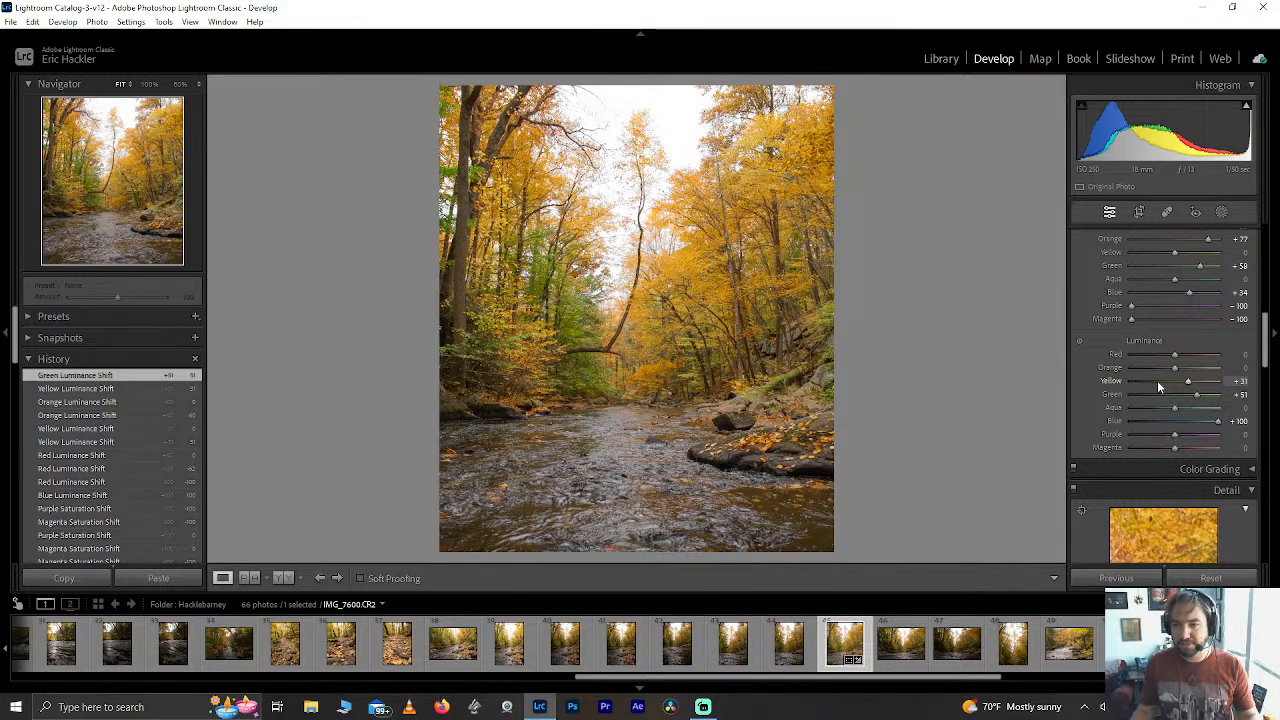
{"action": "left_click", "coordinate": [568, 298]}
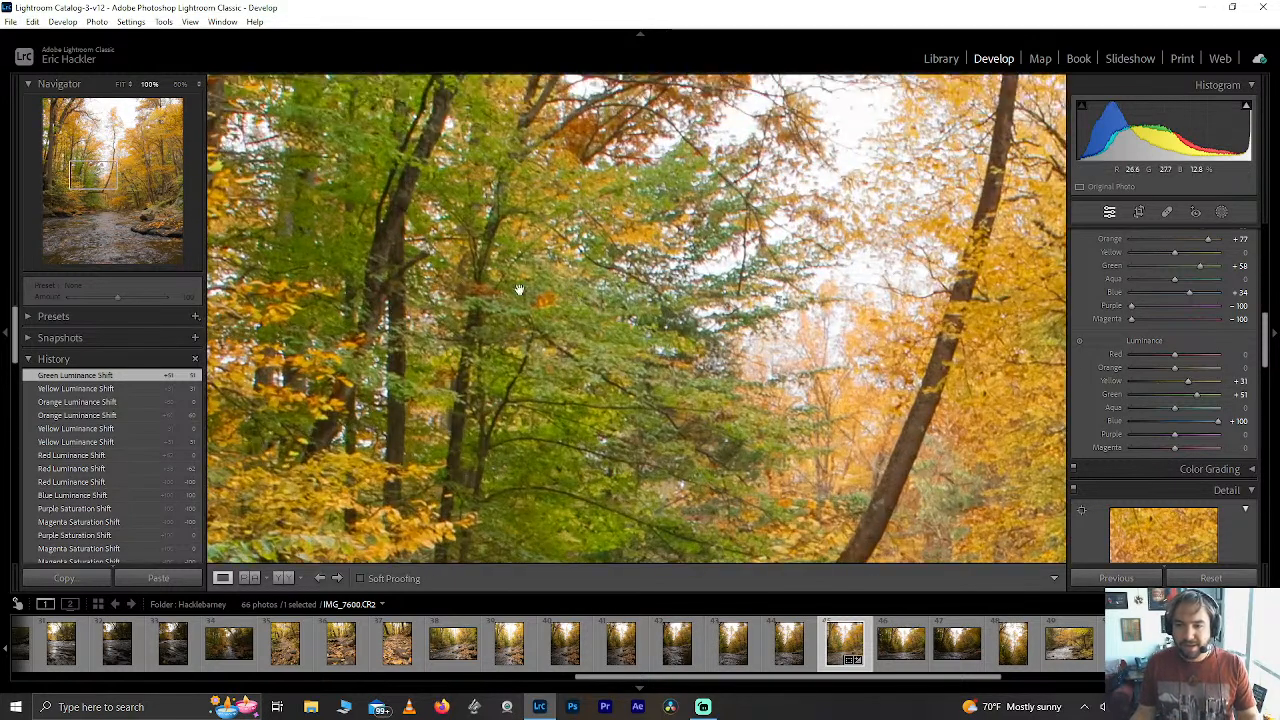
{"action": "left_click", "coordinate": [452, 346]}
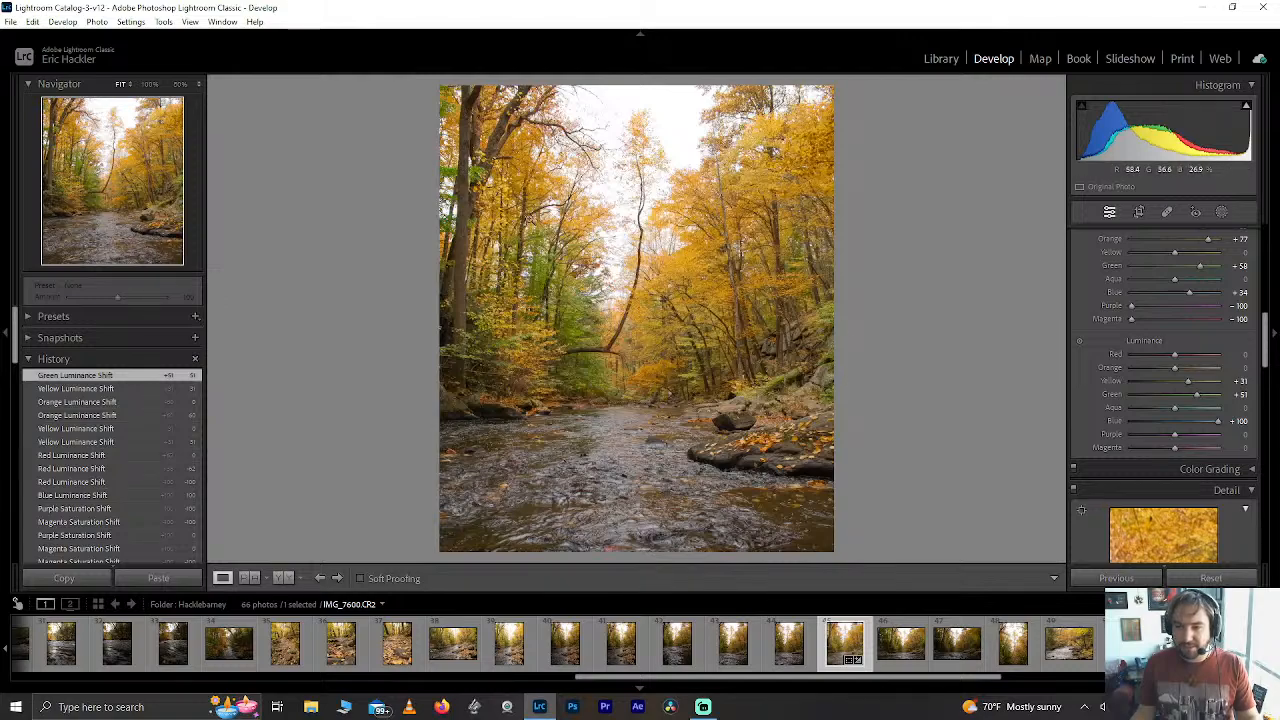
{"action": "left_click", "coordinate": [540, 235]}
{"action": "left_click", "coordinate": [719, 408]}
Test and reset the Aqua luminance, and lower Purple and Magenta luminance to -100, checking the branches against the sky.
{"action": "left_click_drag", "start_coordinate": [1173, 409], "coordinate": [1080, 434]}
{"action": "double_click", "coordinate": [1175, 410]}
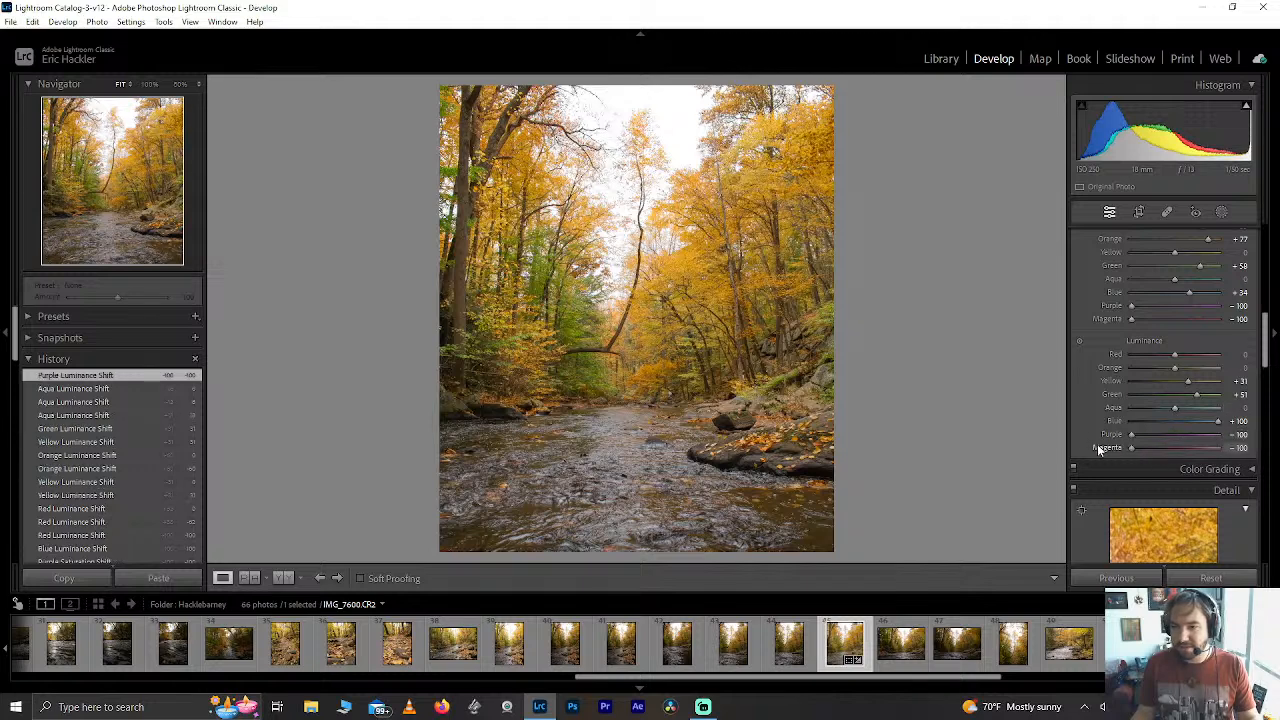
{"action": "left_click_drag", "start_coordinate": [1048, 444], "coordinate": [1046, 444]}
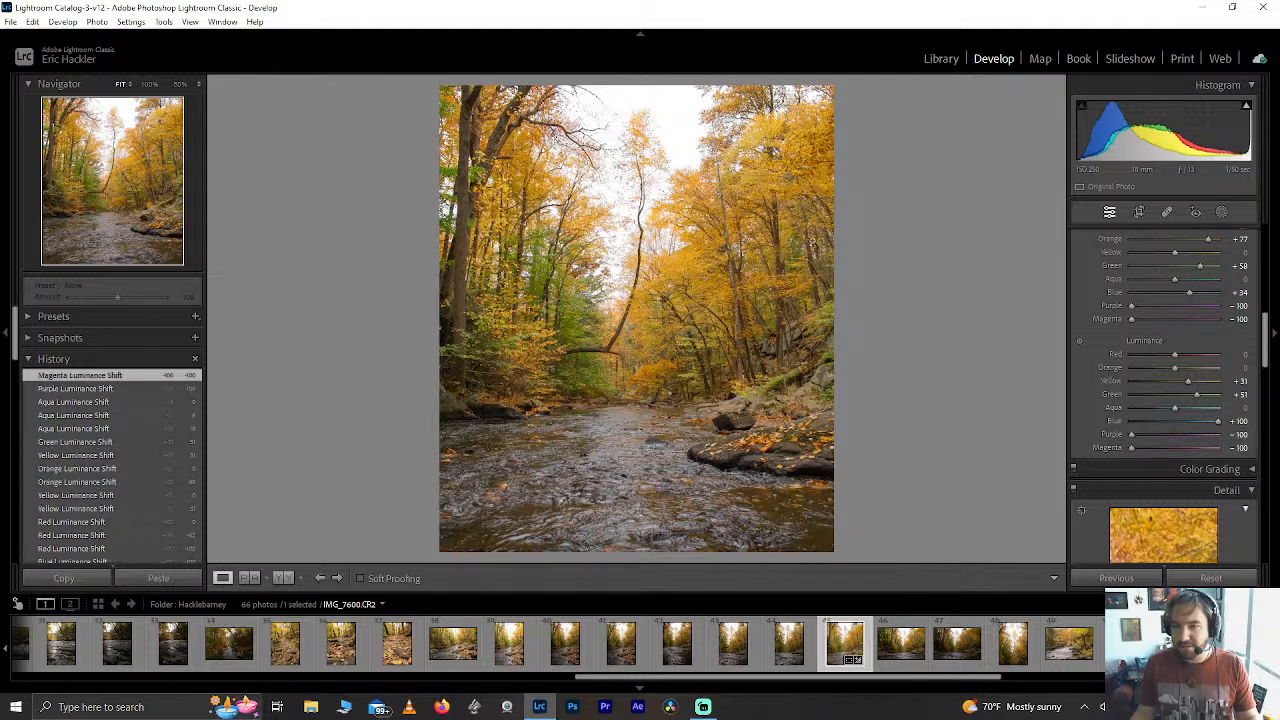
{"action": "left_click", "coordinate": [604, 127]}
{"action": "left_click_drag", "start_coordinate": [604, 127], "coordinate": [641, 338]}
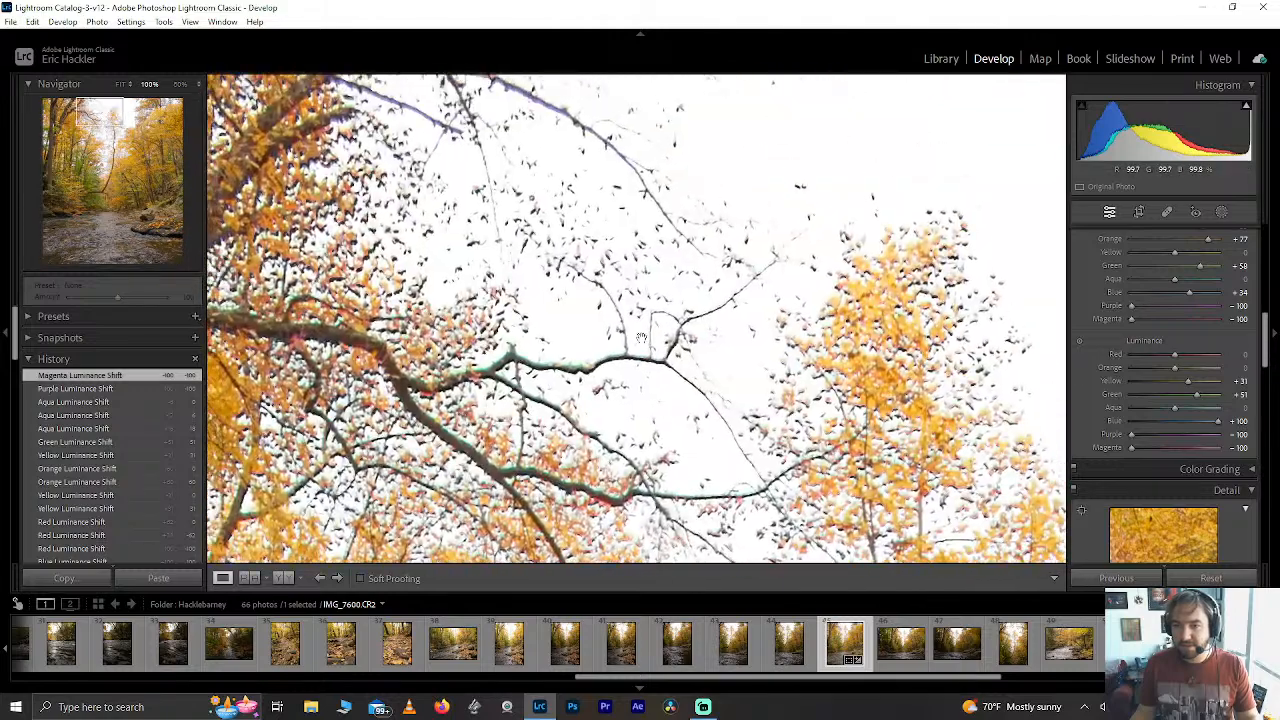
{"action": "left_click", "coordinate": [1128, 447]}
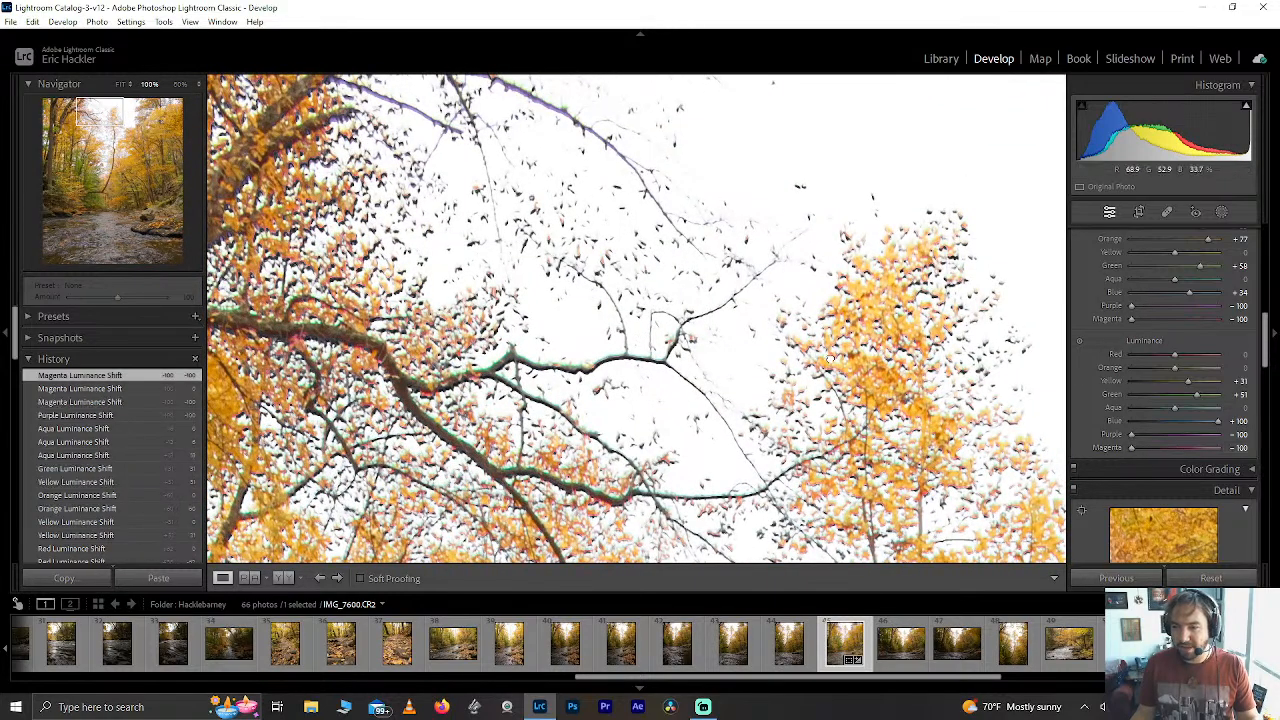
{"action": "left_click", "coordinate": [676, 194]}
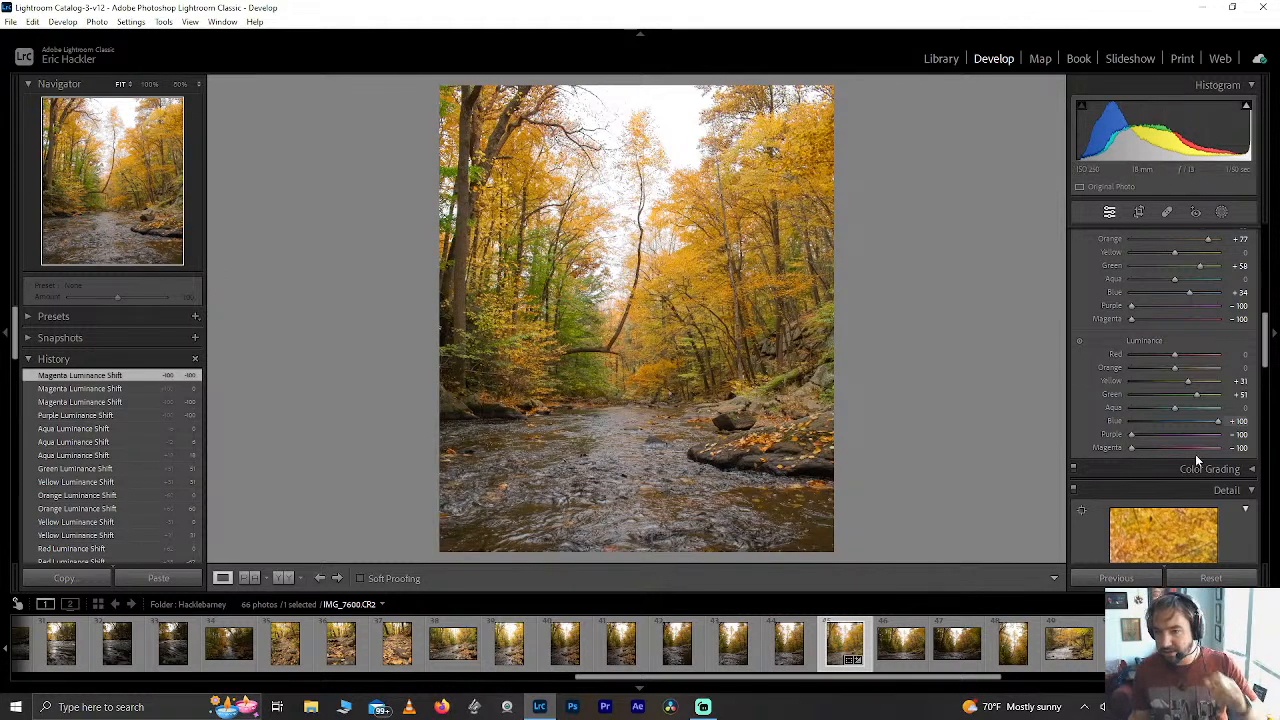
Set the Highlights to -39 and the Shadows to +66, inspecting the treetops against the sky at 100% zoom.
{"action": "scroll", "coordinate": [1268, 340], "scroll_direction": "up", "scroll_amount": 10}
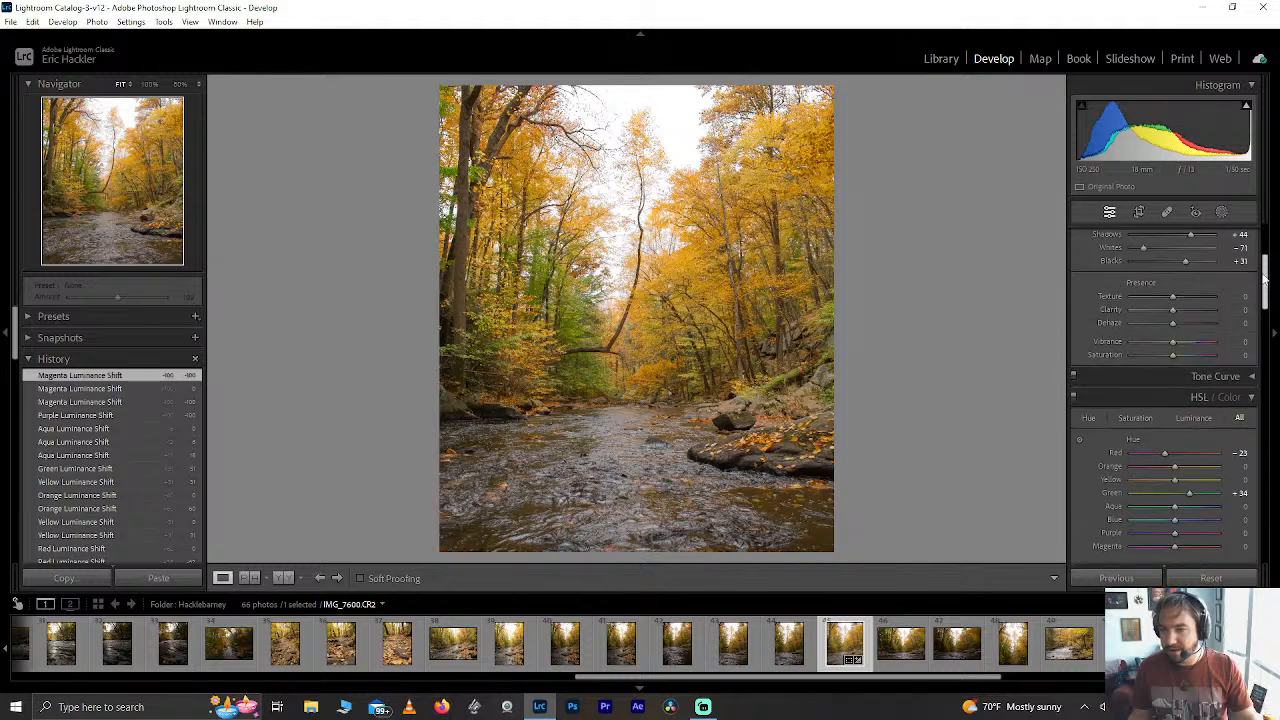
{"action": "left_click_drag", "start_coordinate": [1170, 397], "coordinate": [1154, 394]}
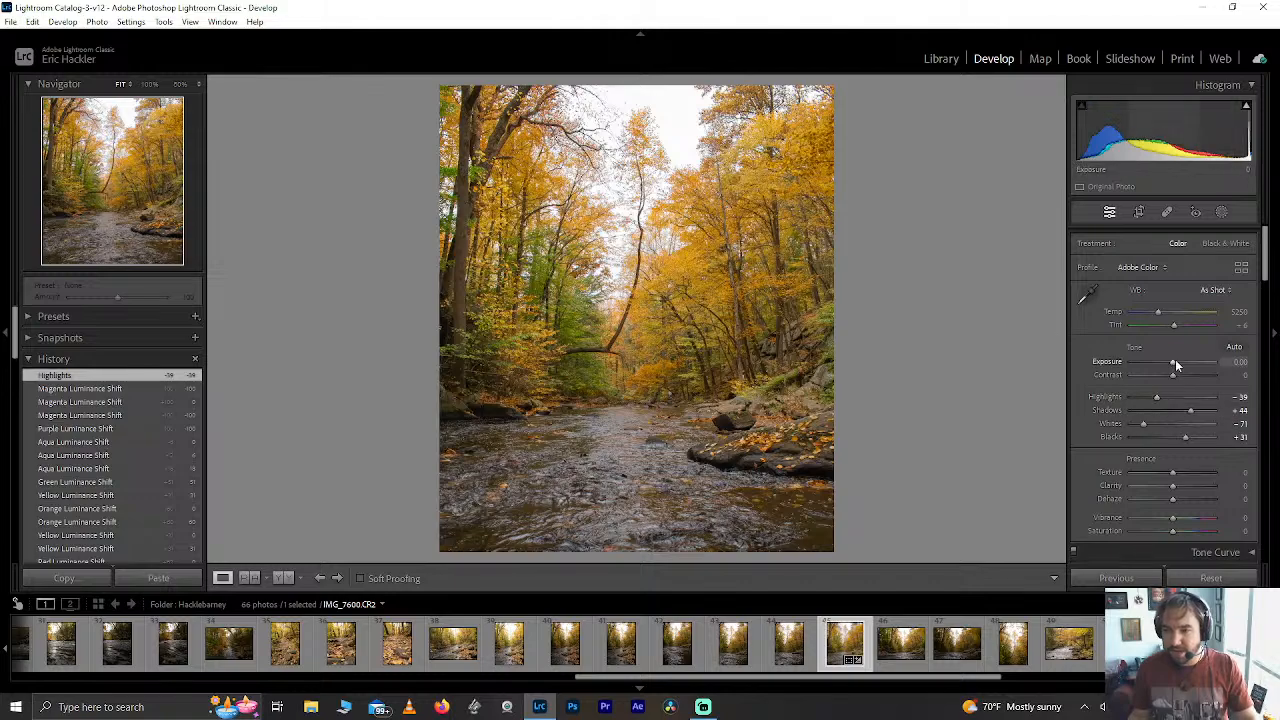
{"action": "left_click", "coordinate": [660, 160]}
{"action": "left_click_drag", "start_coordinate": [641, 151], "coordinate": [762, 469]}
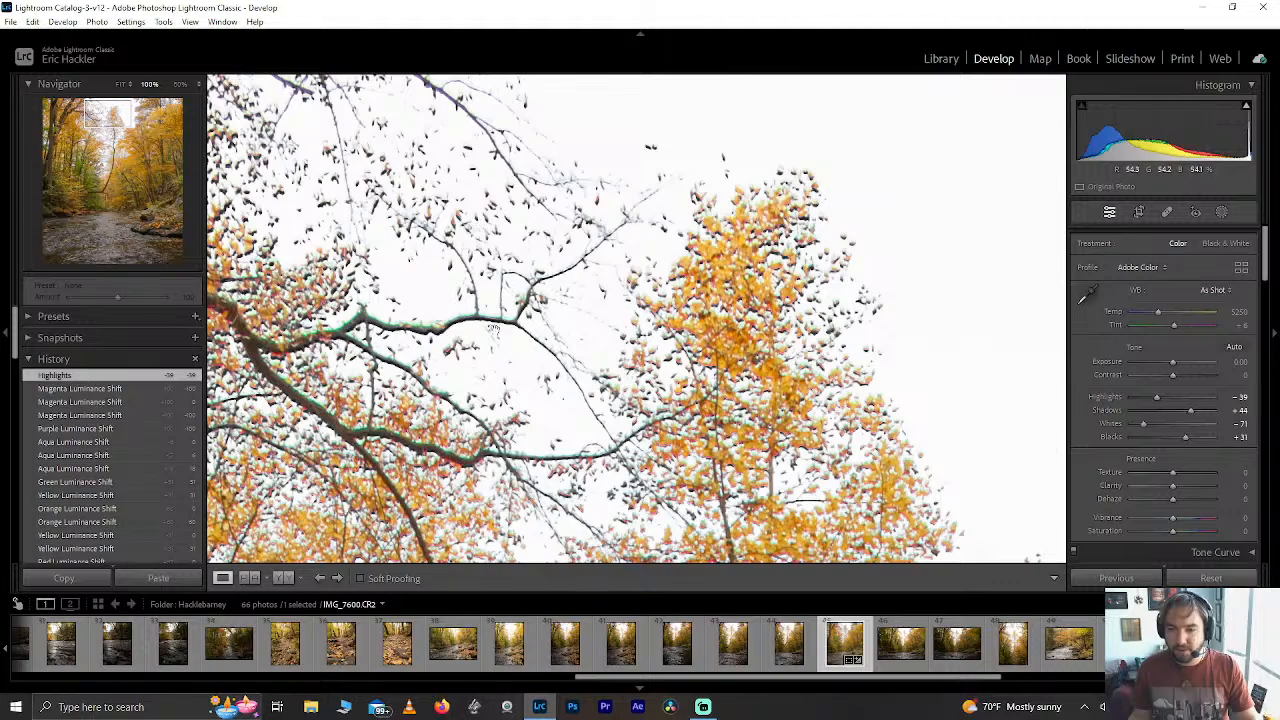
{"action": "left_click", "coordinate": [454, 315]}
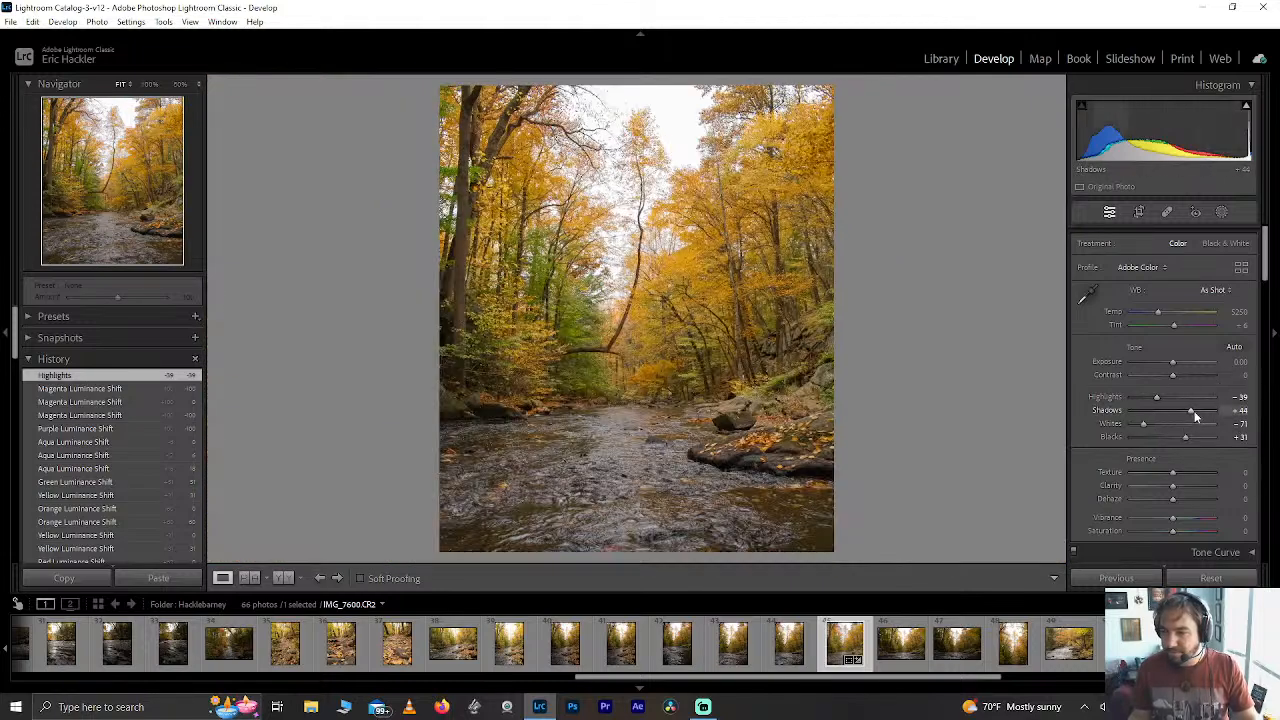
{"action": "left_click_drag", "start_coordinate": [1196, 416], "coordinate": [1205, 415]}
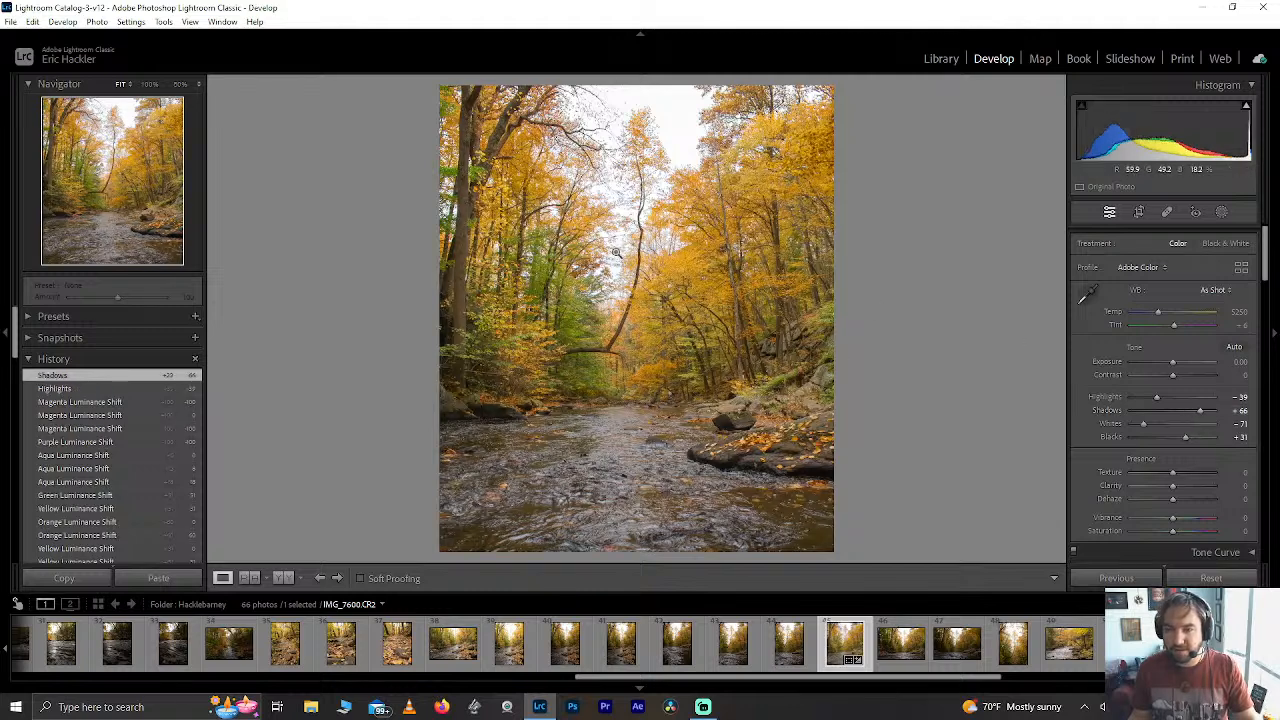
Add a radial gradient mask shaped as a tall ellipse over the central trees and sky, extending beyond the photo's upper edge.
{"action": "left_click", "coordinate": [1223, 212]}
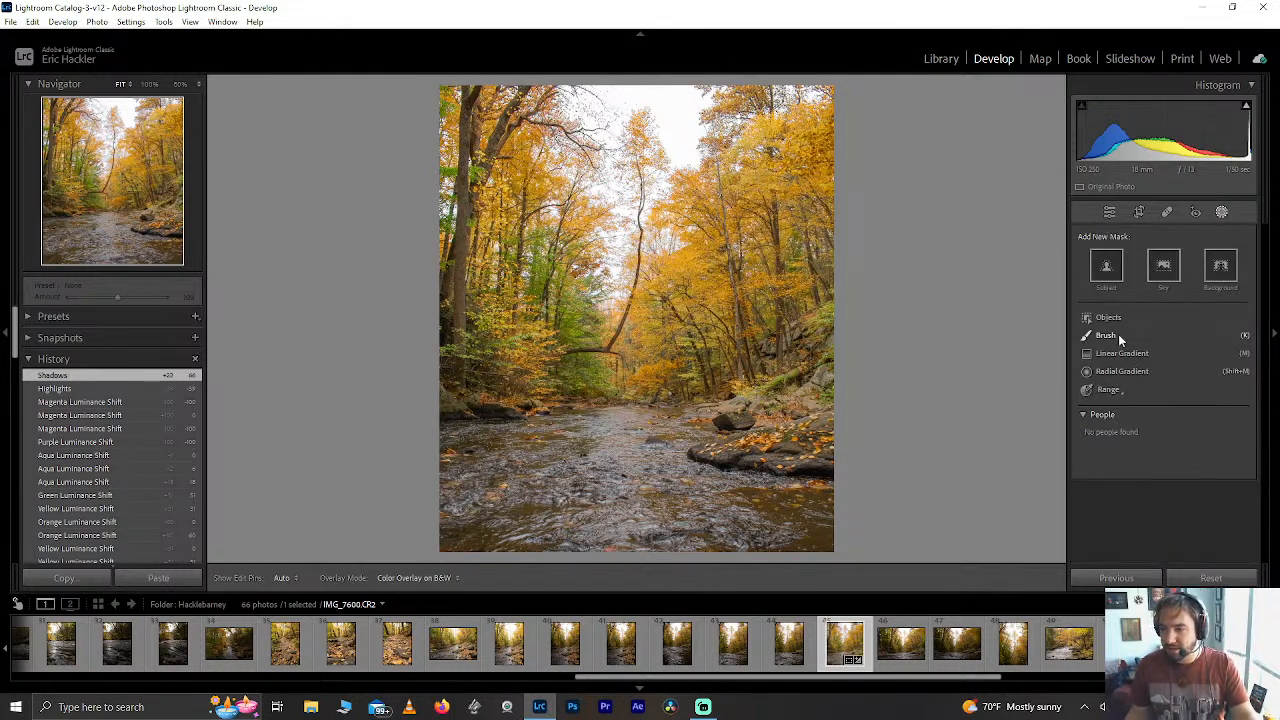
{"action": "left_click", "coordinate": [1114, 371]}
{"action": "left_click_drag", "start_coordinate": [598, 195], "coordinate": [680, 371]}
{"action": "left_click_drag", "start_coordinate": [600, 150], "coordinate": [633, 297]}
{"action": "left_click_drag", "start_coordinate": [634, 509], "coordinate": [634, 448]}
{"action": "left_click_drag", "start_coordinate": [632, 287], "coordinate": [640, 297]}
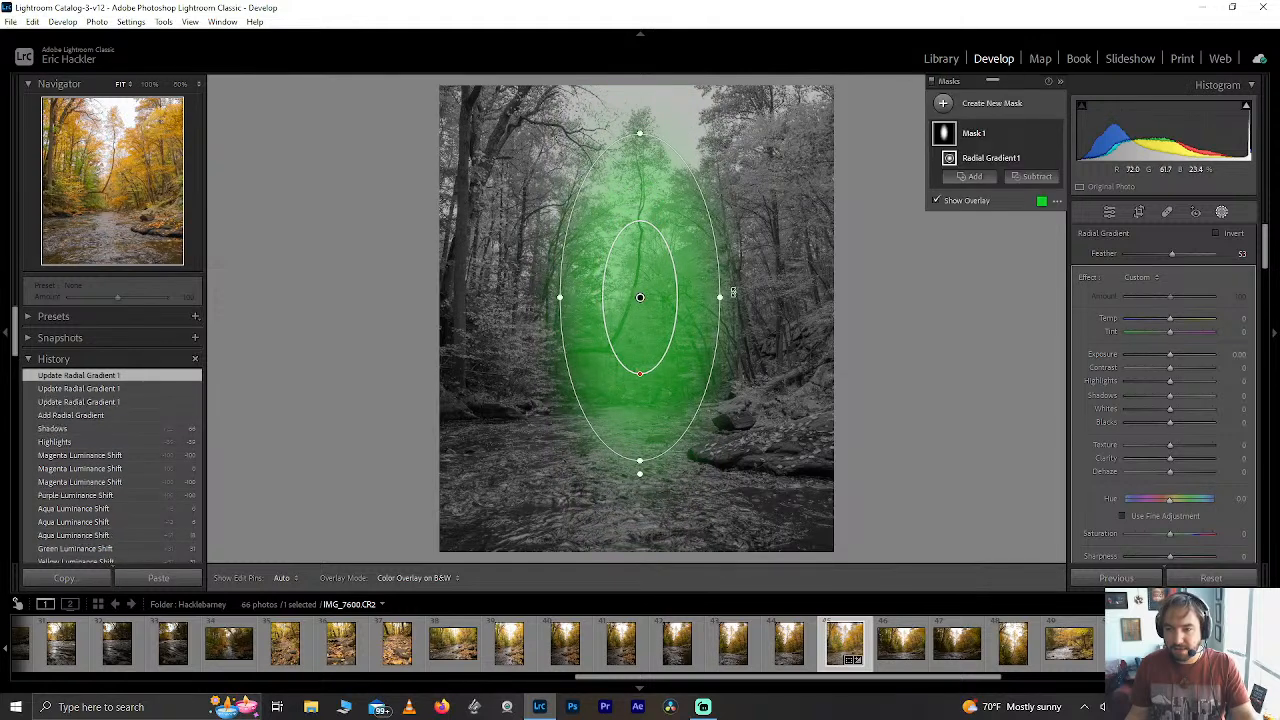
{"action": "left_click_drag", "start_coordinate": [720, 297], "coordinate": [750, 297]}
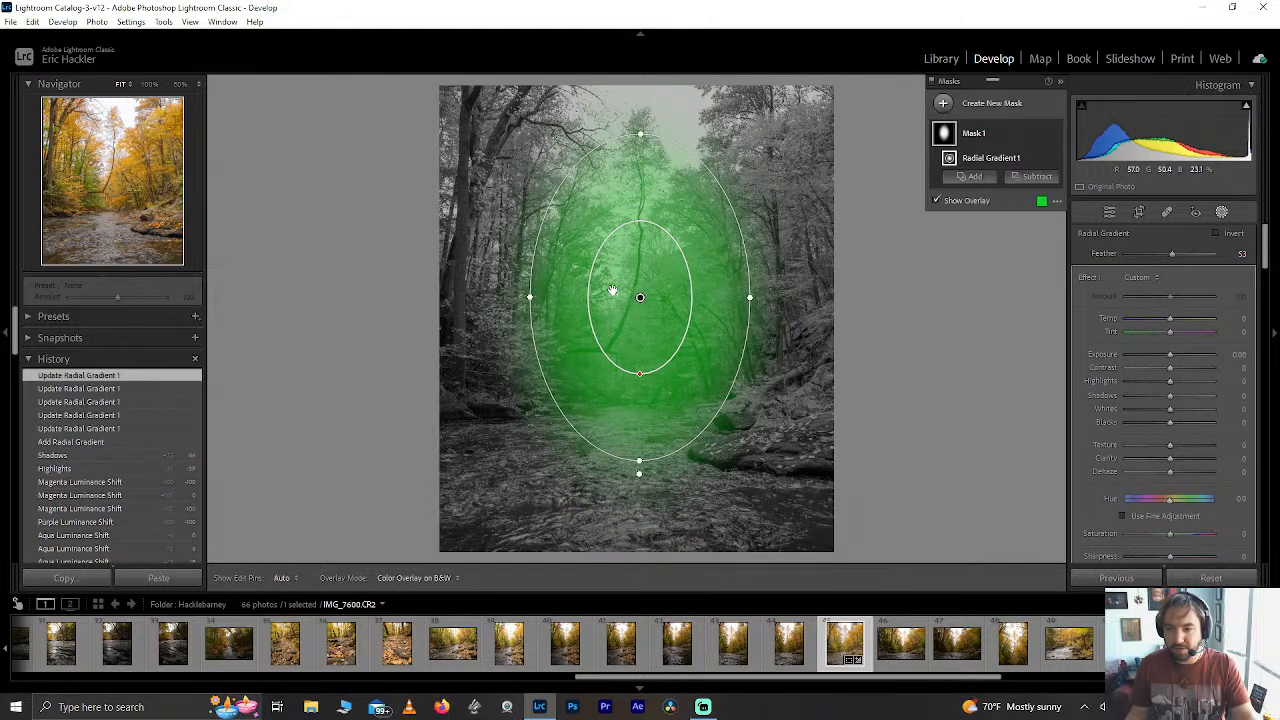
{"action": "mouse_move", "coordinate": [637, 297]}
{"action": "left_mouse_down"}
{"action": "mouse_move", "coordinate": [617, 291]}
{"action": "mouse_move", "coordinate": [640, 291]}
{"action": "left_mouse_up"}
{"action": "left_click_drag", "start_coordinate": [640, 128], "coordinate": [640, 96]}
{"action": "left_click_drag", "start_coordinate": [645, 291], "coordinate": [648, 247]}
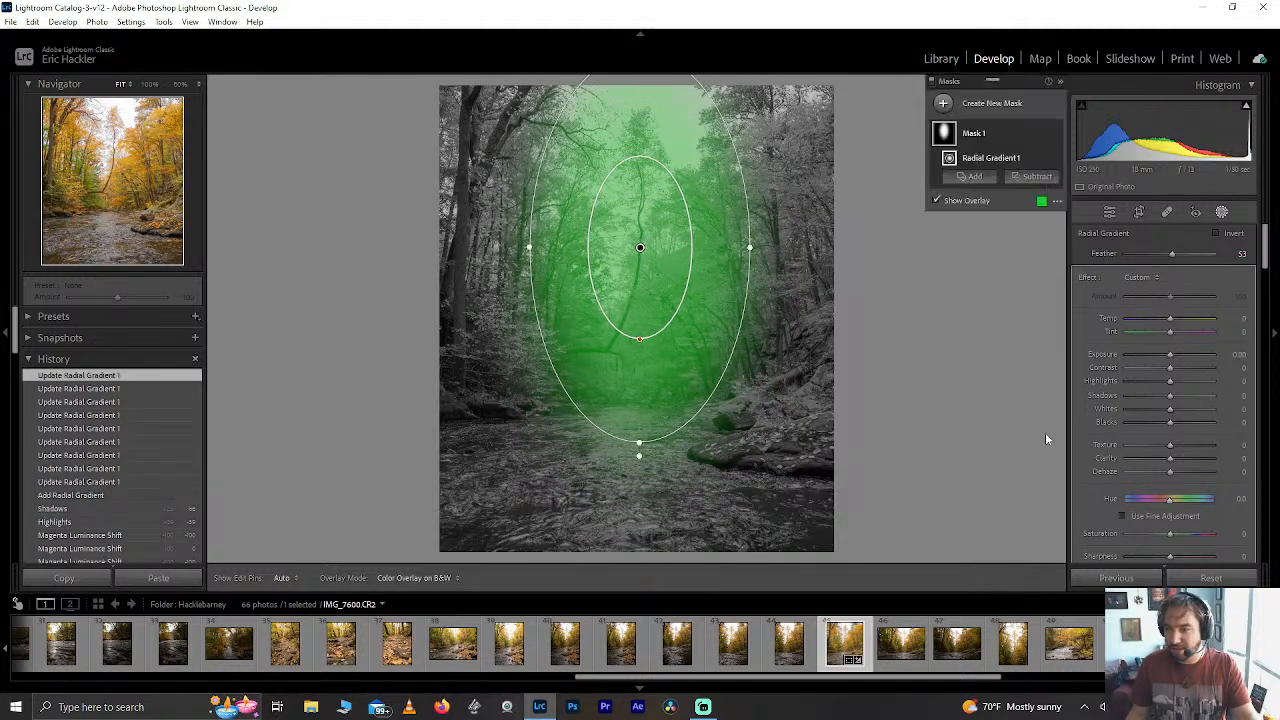
Invert the radial gradient so it covers the surroundings, and set the mask's Clarity to 40.
{"action": "left_click", "coordinate": [1215, 233]}
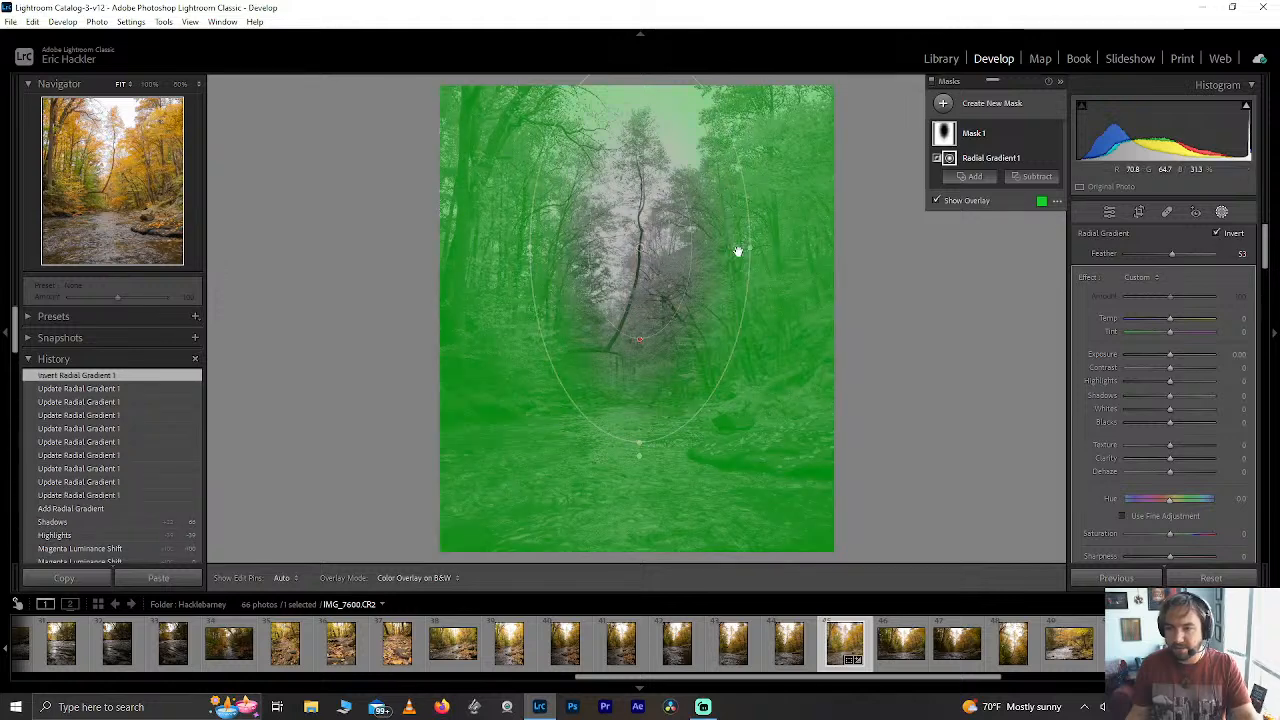
{"action": "left_click_drag", "start_coordinate": [1170, 458], "coordinate": [1190, 461]}
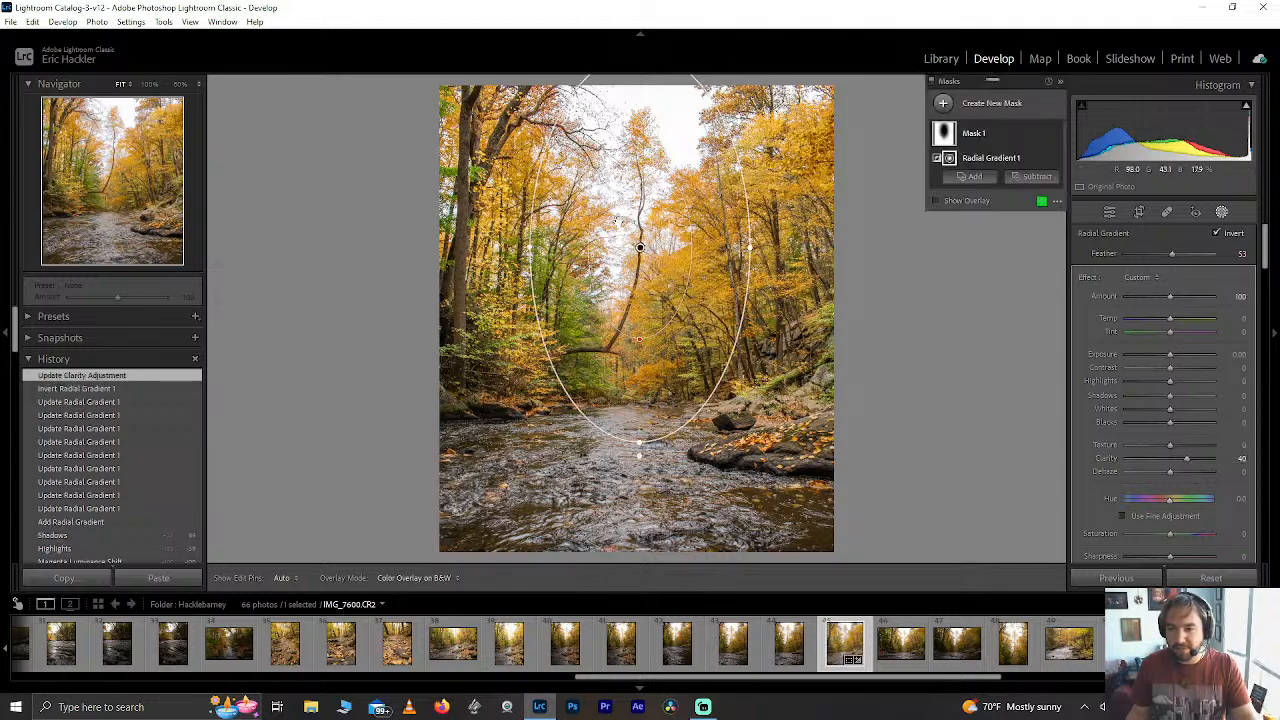
{"action": "mouse_move", "coordinate": [639, 251]}
{"action": "left_mouse_down"}
{"action": "mouse_move", "coordinate": [622, 255]}
{"action": "mouse_move", "coordinate": [640, 247]}
{"action": "left_mouse_up"}
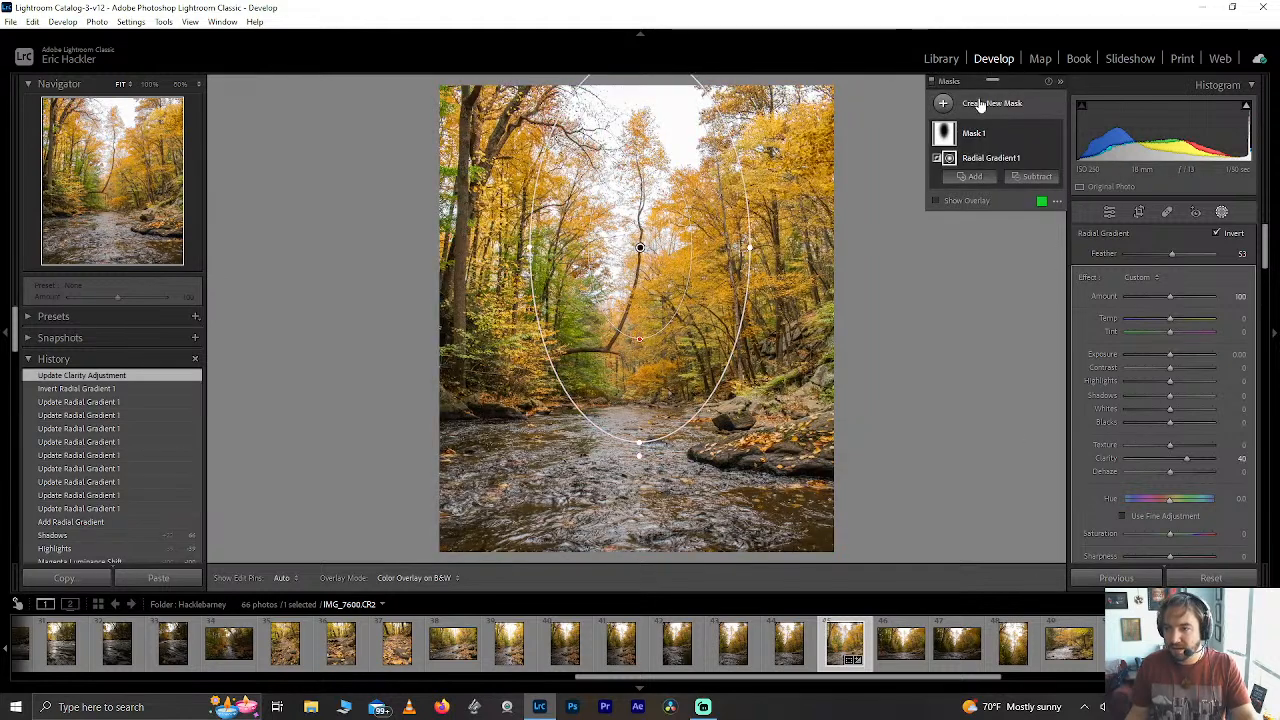
Try an Objects mask on the stream's water in the foreground and delete that mask.
{"action": "left_click", "coordinate": [988, 105]}
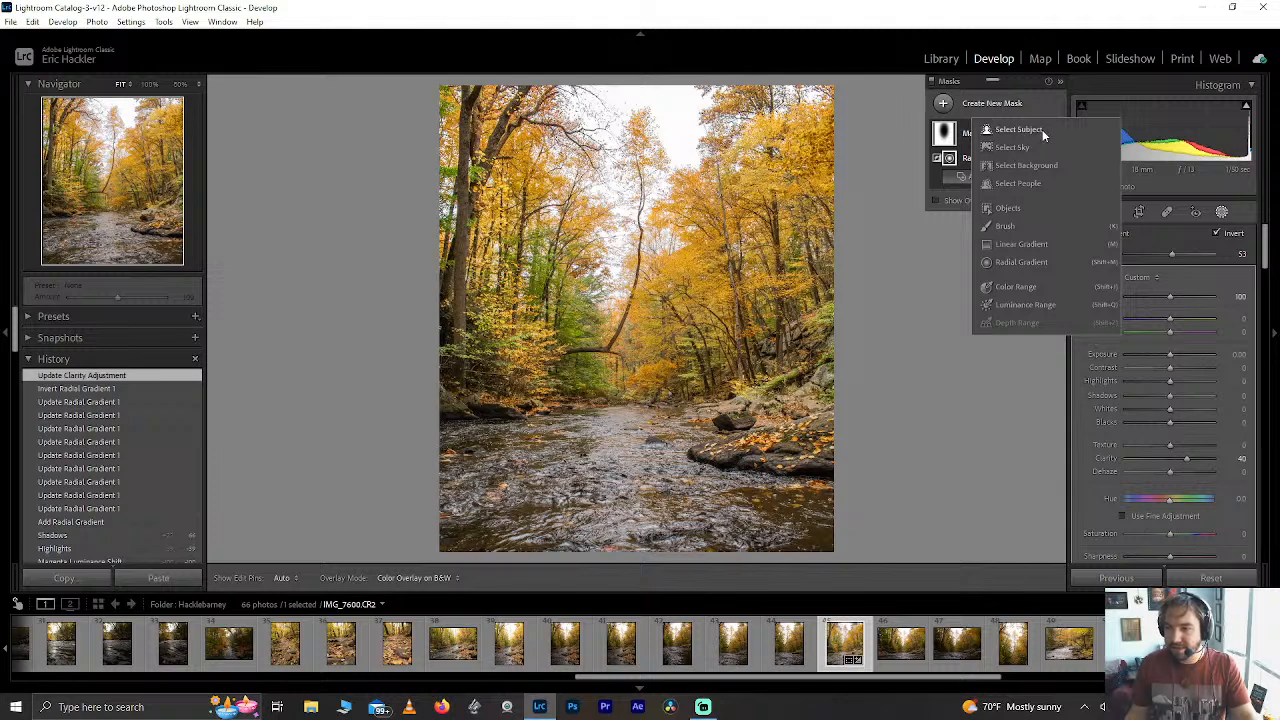
{"action": "left_click", "coordinate": [1030, 208]}
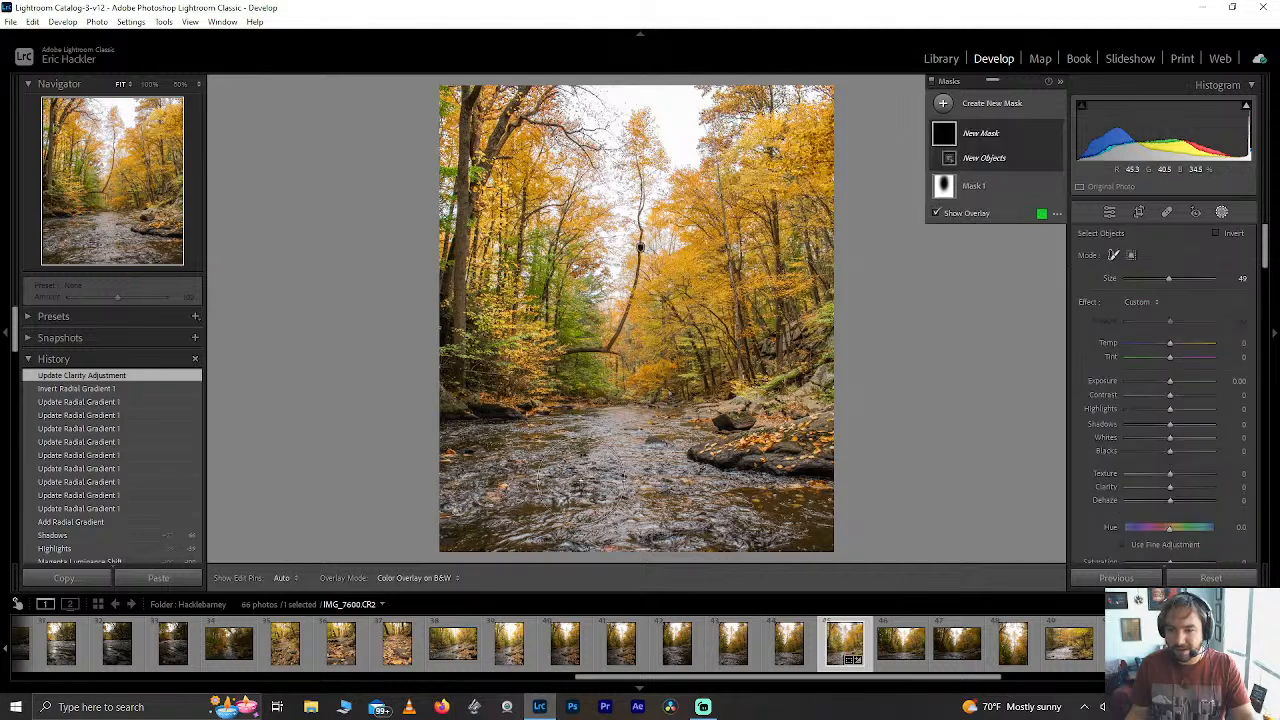
{"action": "left_click", "coordinate": [601, 467]}
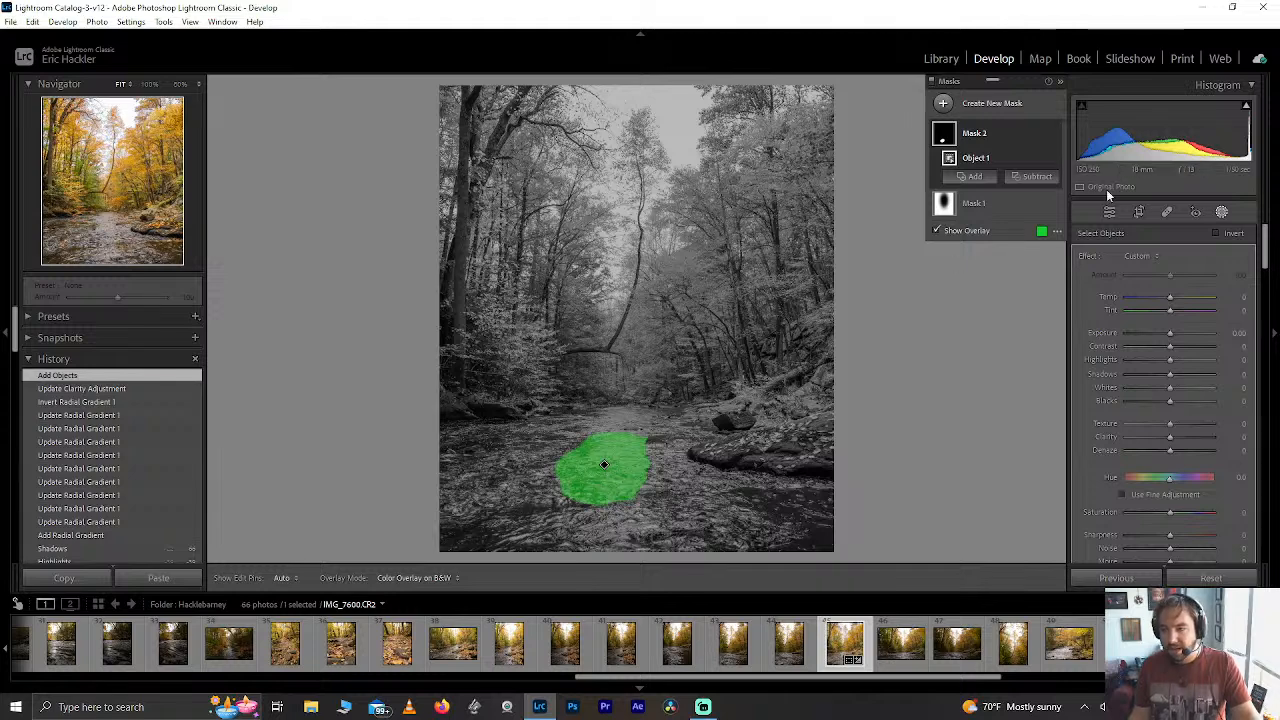
{"action": "left_click", "coordinate": [1000, 134]}
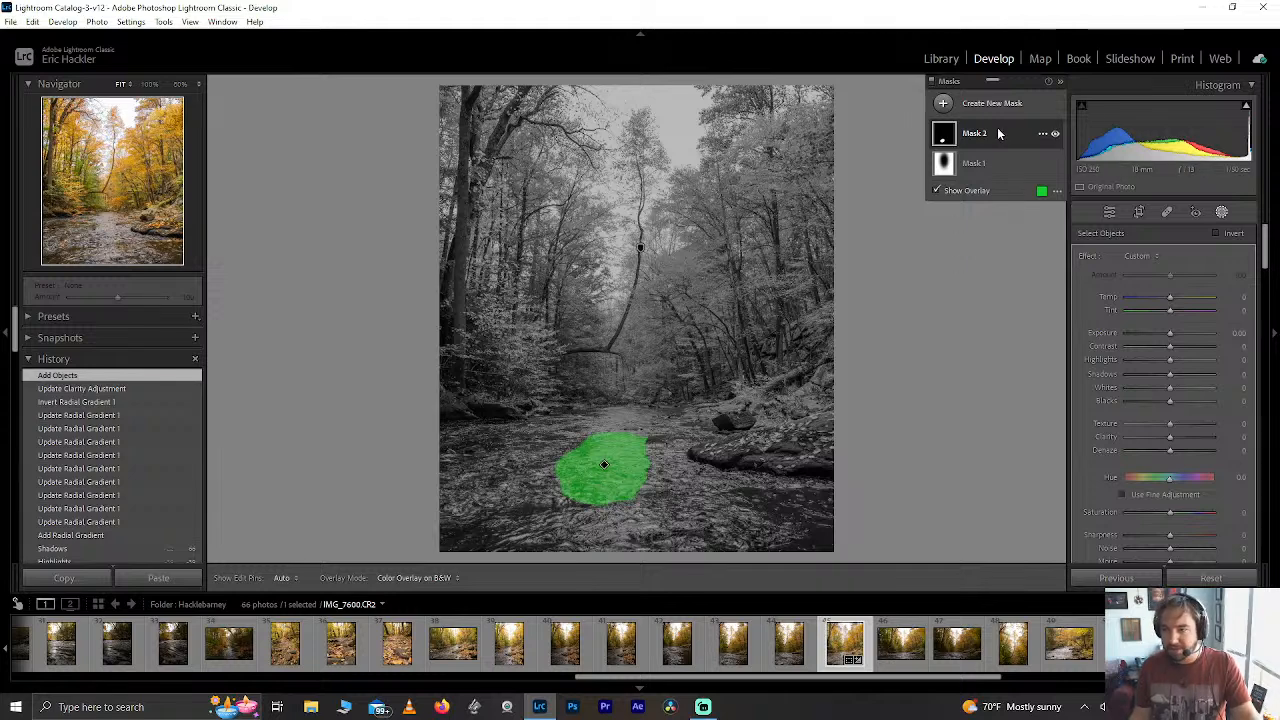
{"action": "left_click", "coordinate": [1039, 135]}
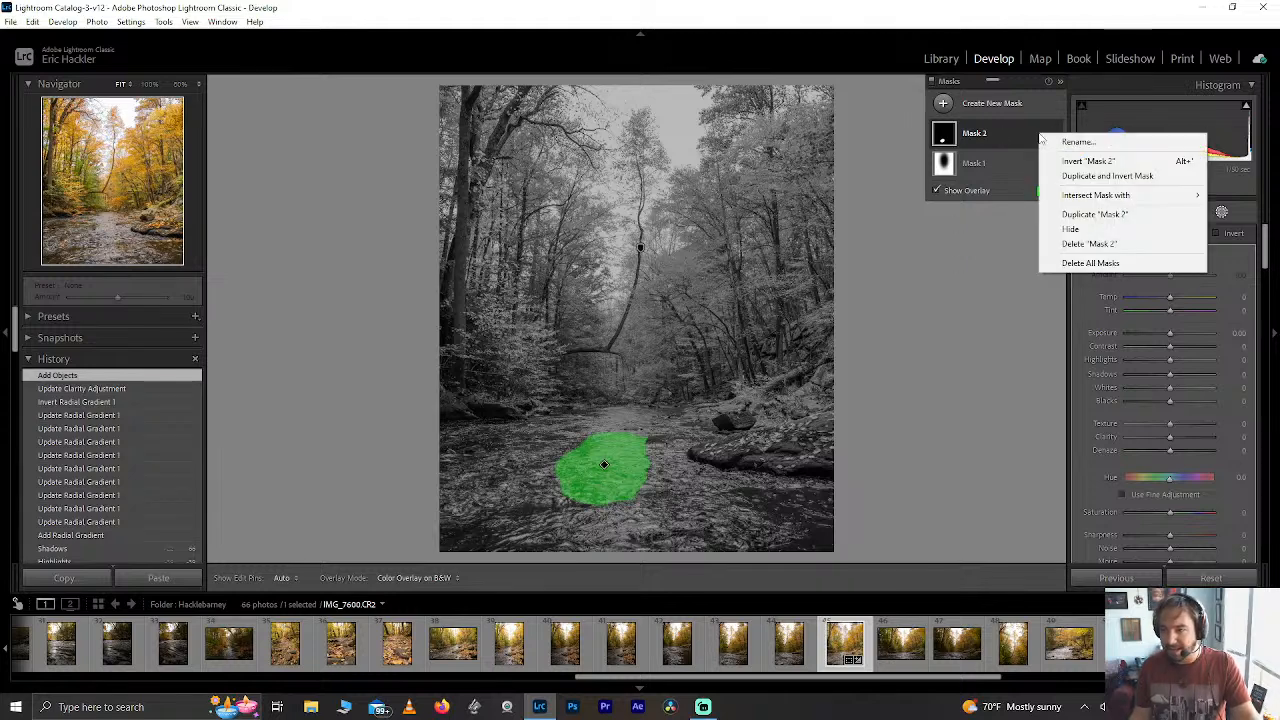
{"action": "left_click", "coordinate": [1065, 244]}
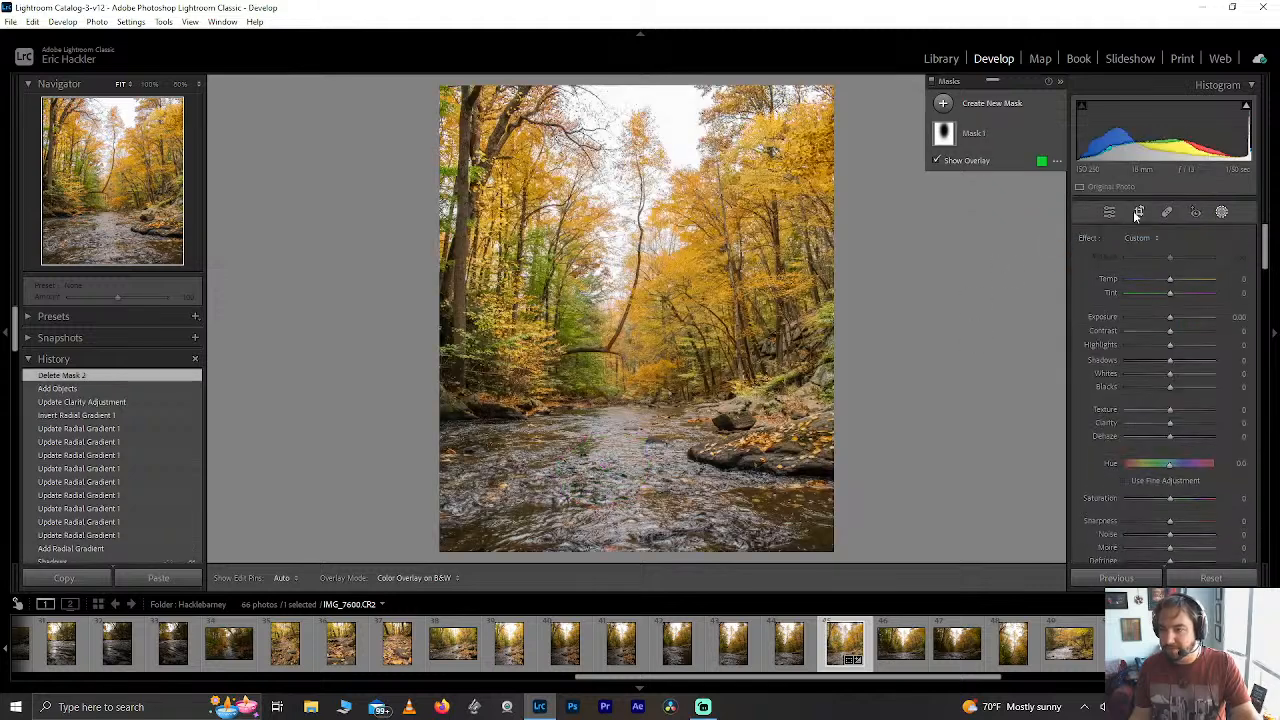
Add a linear gradient mask covering the stream below the far waterline, with a narrow transition and slight tilt matching the shore.
{"action": "left_click", "coordinate": [982, 106]}
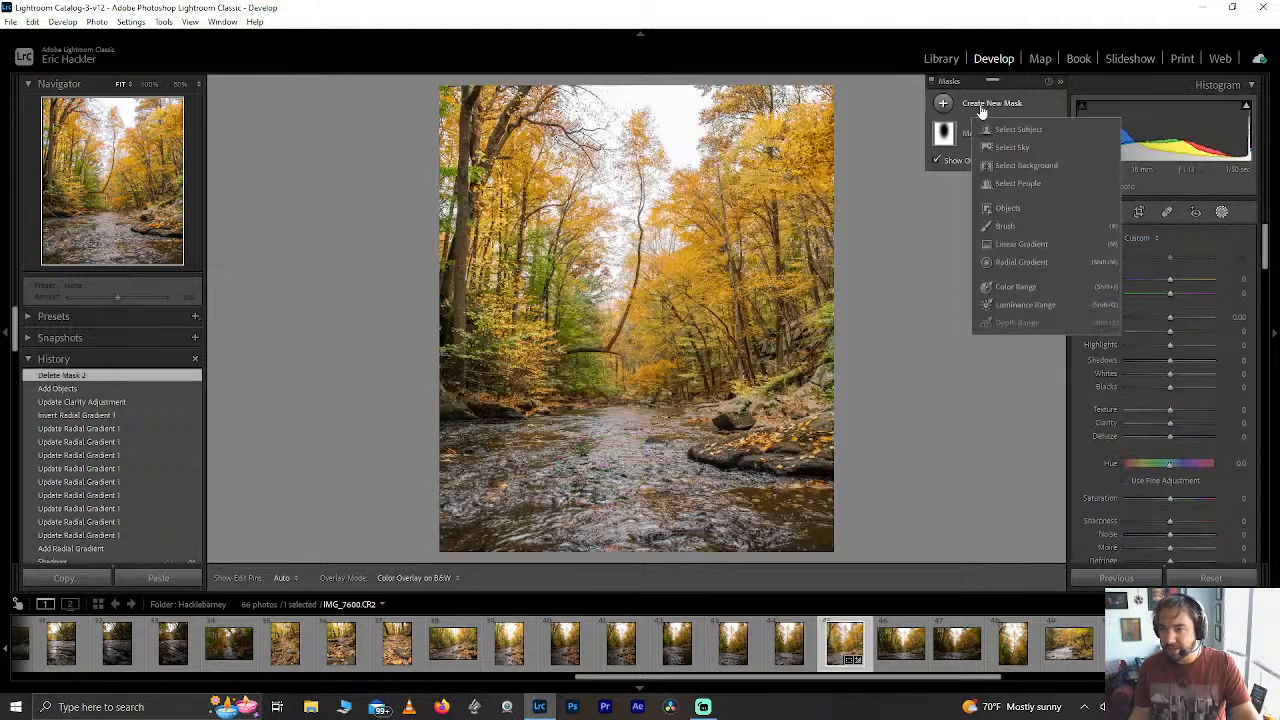
{"action": "left_click", "coordinate": [1043, 251]}
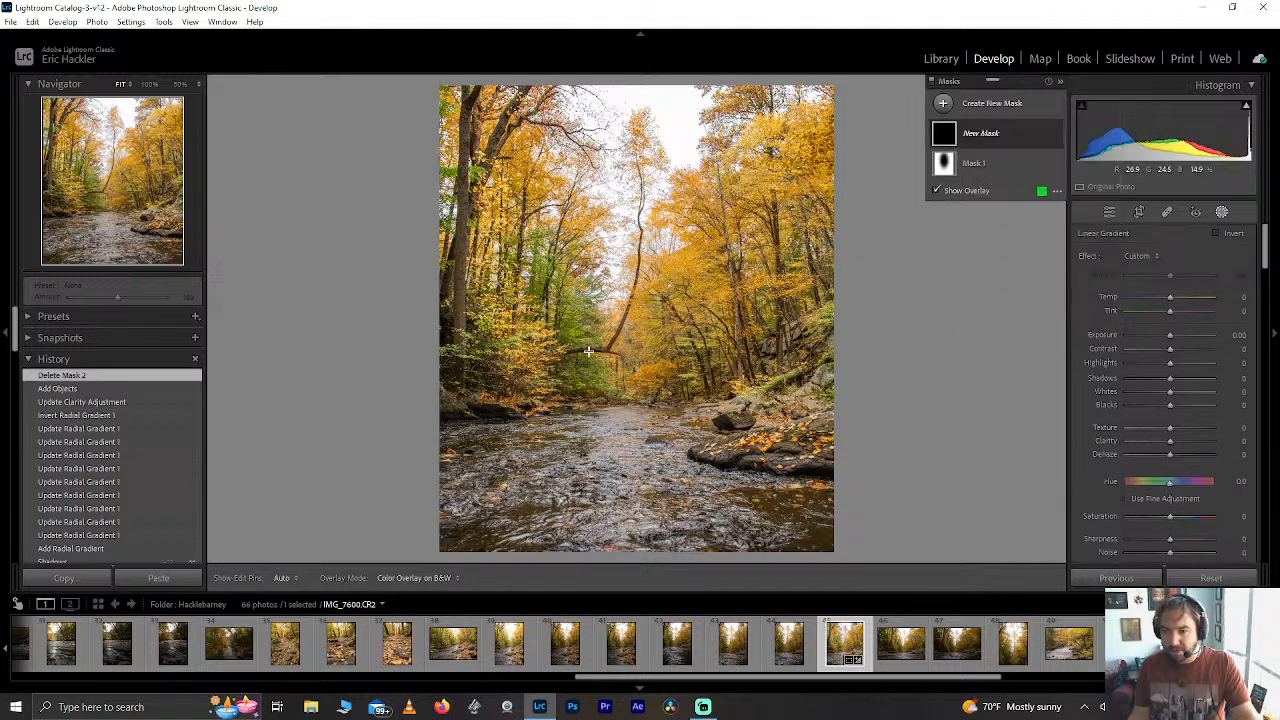
{"action": "mouse_move", "coordinate": [628, 398]}
{"action": "left_mouse_down"}
{"action": "mouse_move", "coordinate": [662, 395]}
{"action": "mouse_move", "coordinate": [644, 319]}
{"action": "mouse_move", "coordinate": [627, 387]}
{"action": "left_mouse_up"}
{"action": "left_click_drag", "start_coordinate": [833, 401], "coordinate": [833, 388]}
{"action": "mouse_move", "coordinate": [628, 388]}
{"action": "left_mouse_down"}
{"action": "mouse_move", "coordinate": [631, 466]}
{"action": "mouse_move", "coordinate": [634, 394]}
{"action": "mouse_move", "coordinate": [628, 405]}
{"action": "left_mouse_up"}
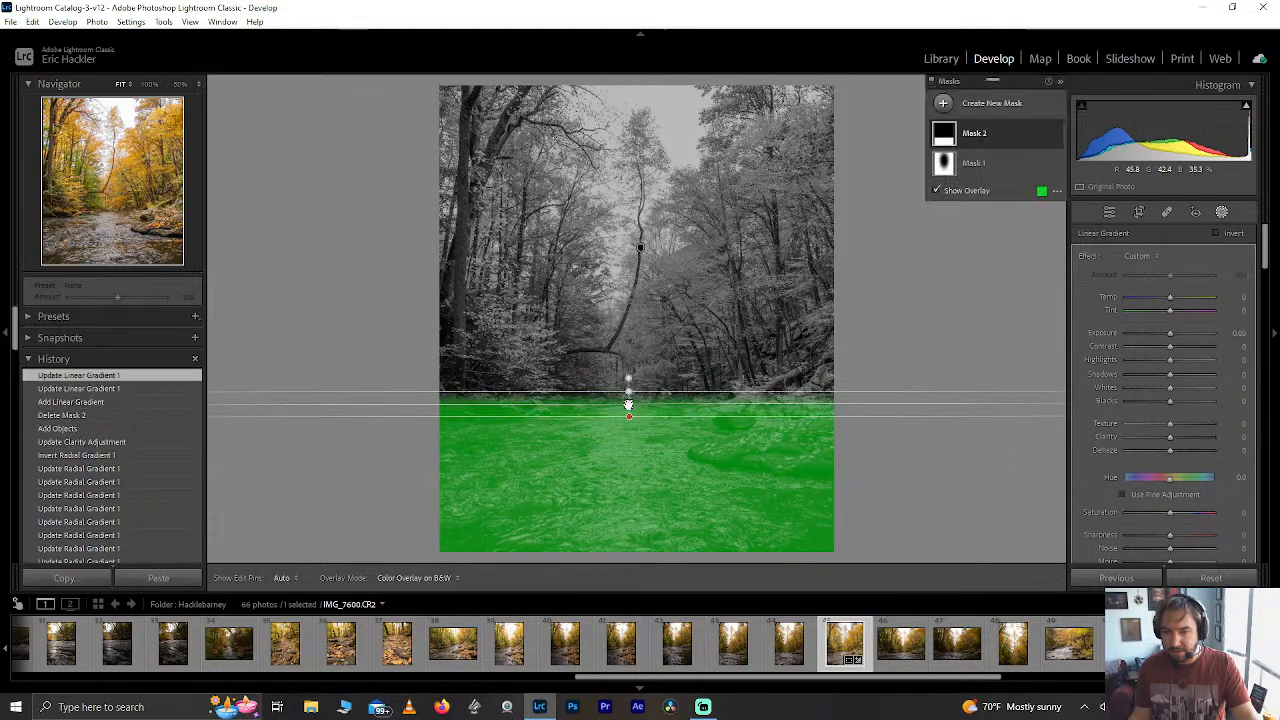
{"action": "left_click_drag", "start_coordinate": [399, 404], "coordinate": [399, 403]}
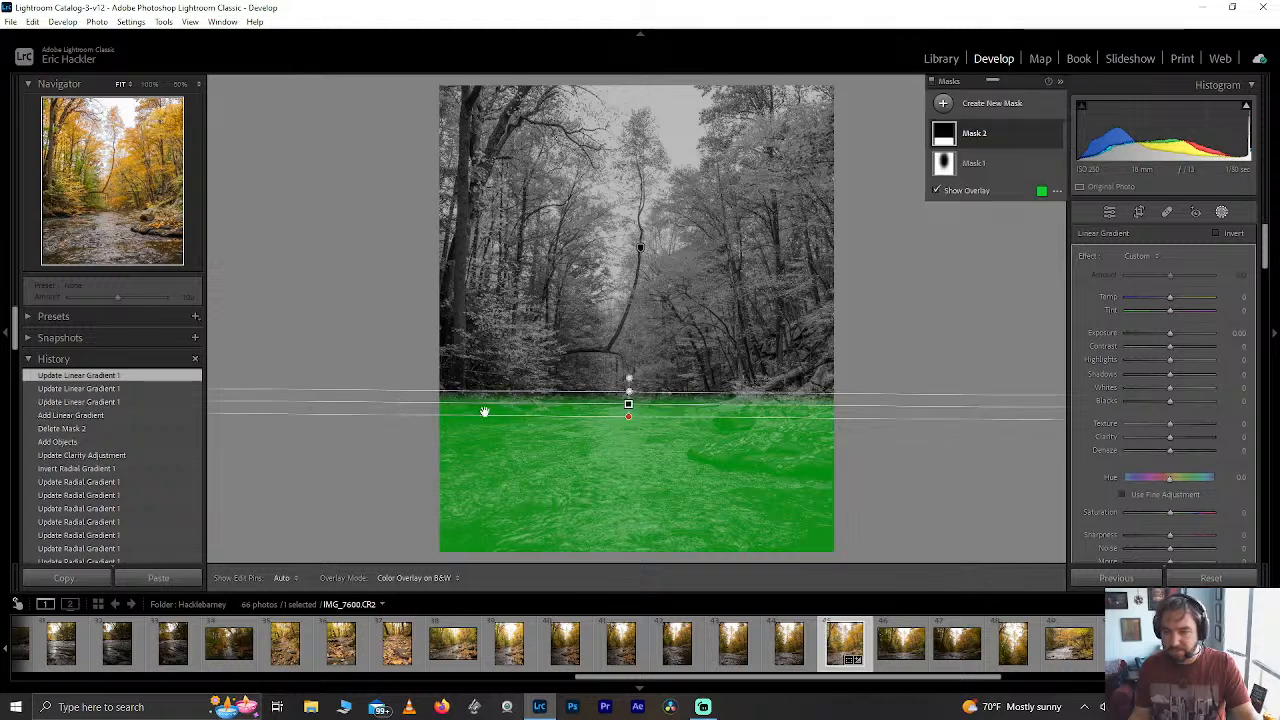
Add a subtracting brush to the linear gradient mask and set the overlay mode to Color Overlay.
{"action": "left_click", "coordinate": [1008, 136]}
{"action": "left_click", "coordinate": [975, 178]}
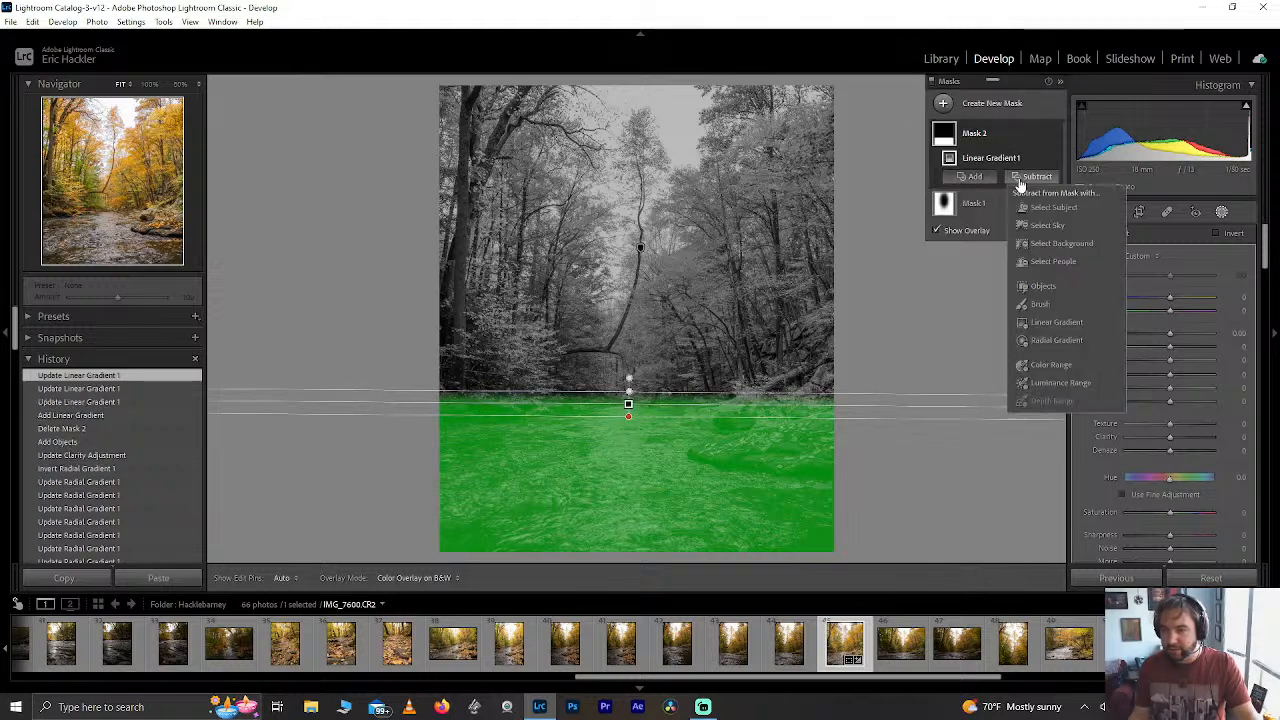
{"action": "left_click", "coordinate": [1065, 300]}
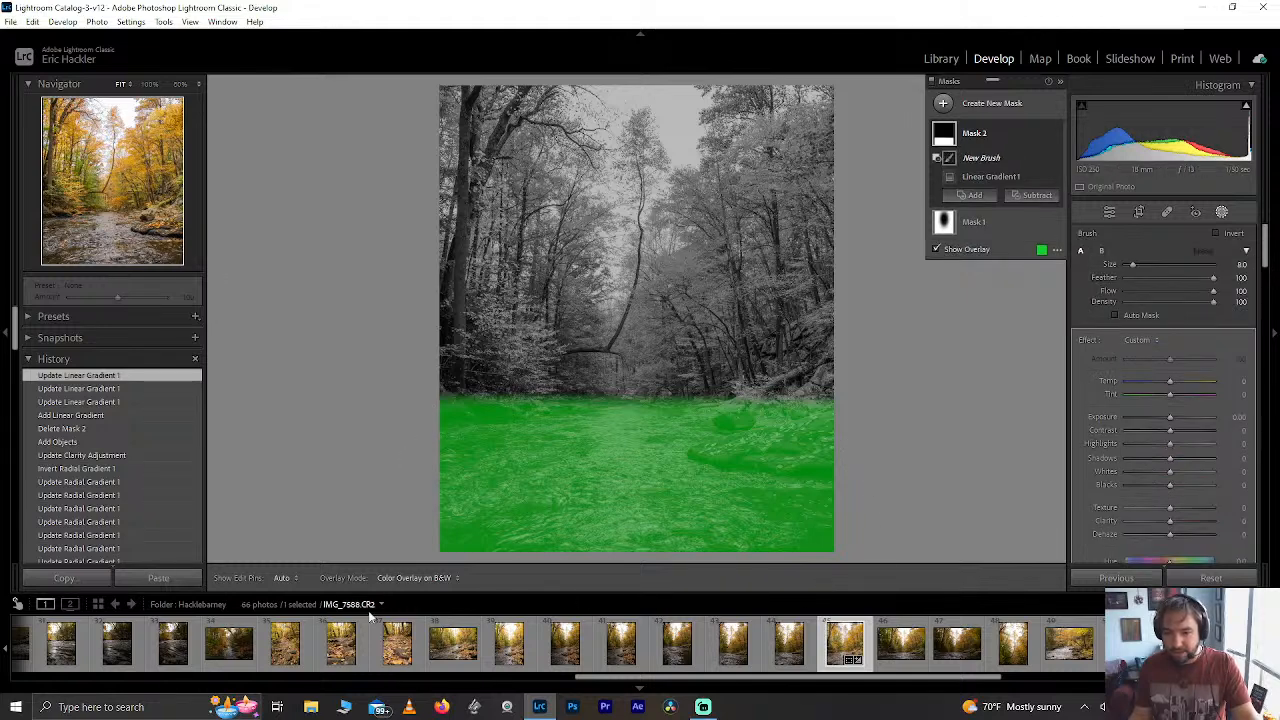
{"action": "left_click", "coordinate": [430, 578]}
{"action": "left_click", "coordinate": [405, 598]}
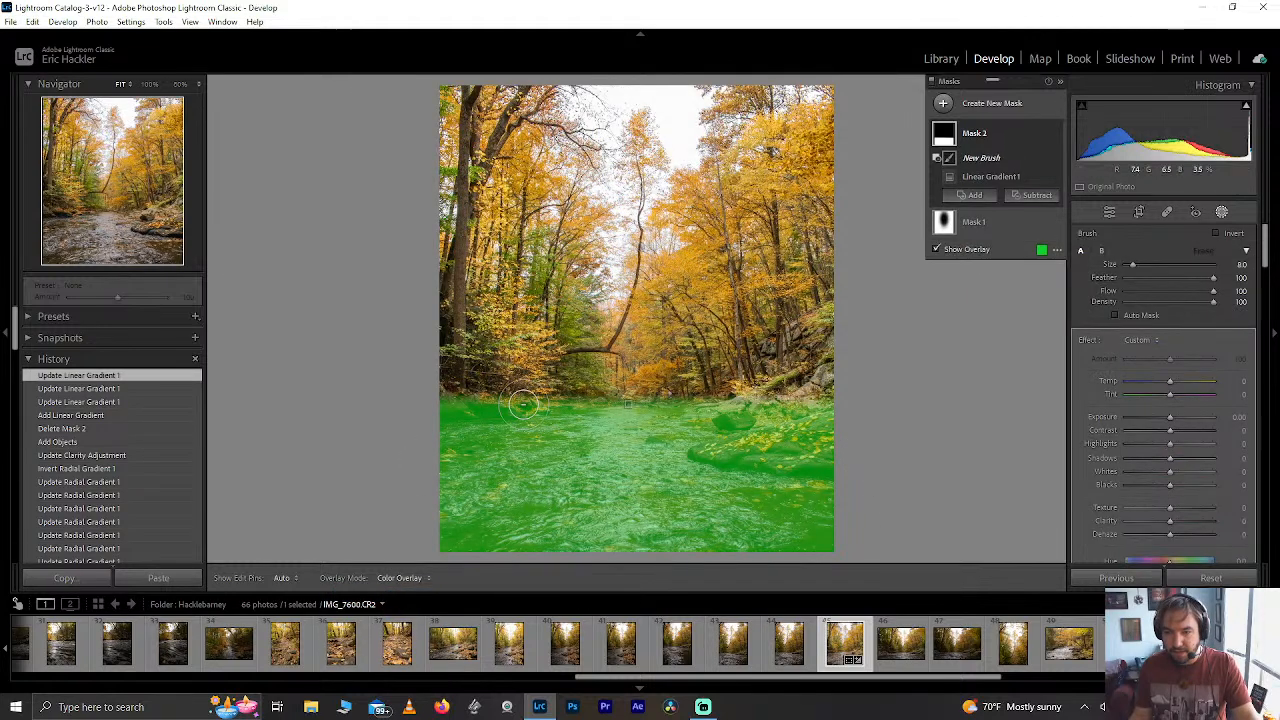
Brush the leaf-covered rocks on the right bank out of the stream mask, refining their water edge with brush size 10.0.
{"action": "mouse_move", "coordinate": [852, 408]}
{"action": "left_mouse_down"}
{"action": "mouse_move", "coordinate": [731, 400]}
{"action": "mouse_move", "coordinate": [856, 425]}
{"action": "mouse_move", "coordinate": [816, 445]}
{"action": "mouse_move", "coordinate": [763, 441]}
{"action": "mouse_move", "coordinate": [823, 456]}
{"action": "mouse_move", "coordinate": [749, 445]}
{"action": "mouse_move", "coordinate": [832, 411]}
{"action": "mouse_move", "coordinate": [821, 379]}
{"action": "mouse_move", "coordinate": [745, 419]}
{"action": "mouse_move", "coordinate": [705, 400]}
{"action": "mouse_move", "coordinate": [702, 412]}
{"action": "mouse_move", "coordinate": [735, 425]}
{"action": "mouse_move", "coordinate": [741, 443]}
{"action": "mouse_move", "coordinate": [727, 443]}
{"action": "mouse_move", "coordinate": [828, 420]}
{"action": "left_mouse_up"}
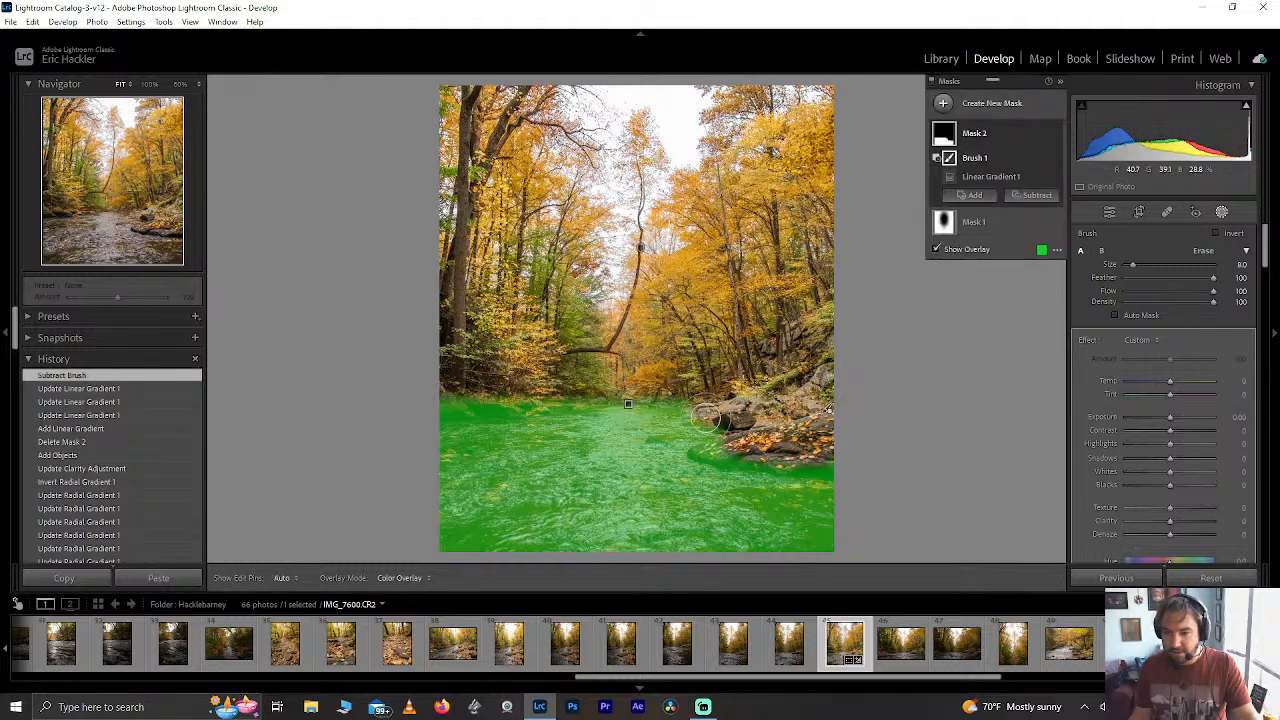
{"action": "mouse_move", "coordinate": [748, 452]}
{"action": "left_mouse_down"}
{"action": "mouse_move", "coordinate": [843, 449]}
{"action": "mouse_move", "coordinate": [746, 444]}
{"action": "mouse_move", "coordinate": [750, 460]}
{"action": "mouse_move", "coordinate": [778, 455]}
{"action": "left_mouse_up"}
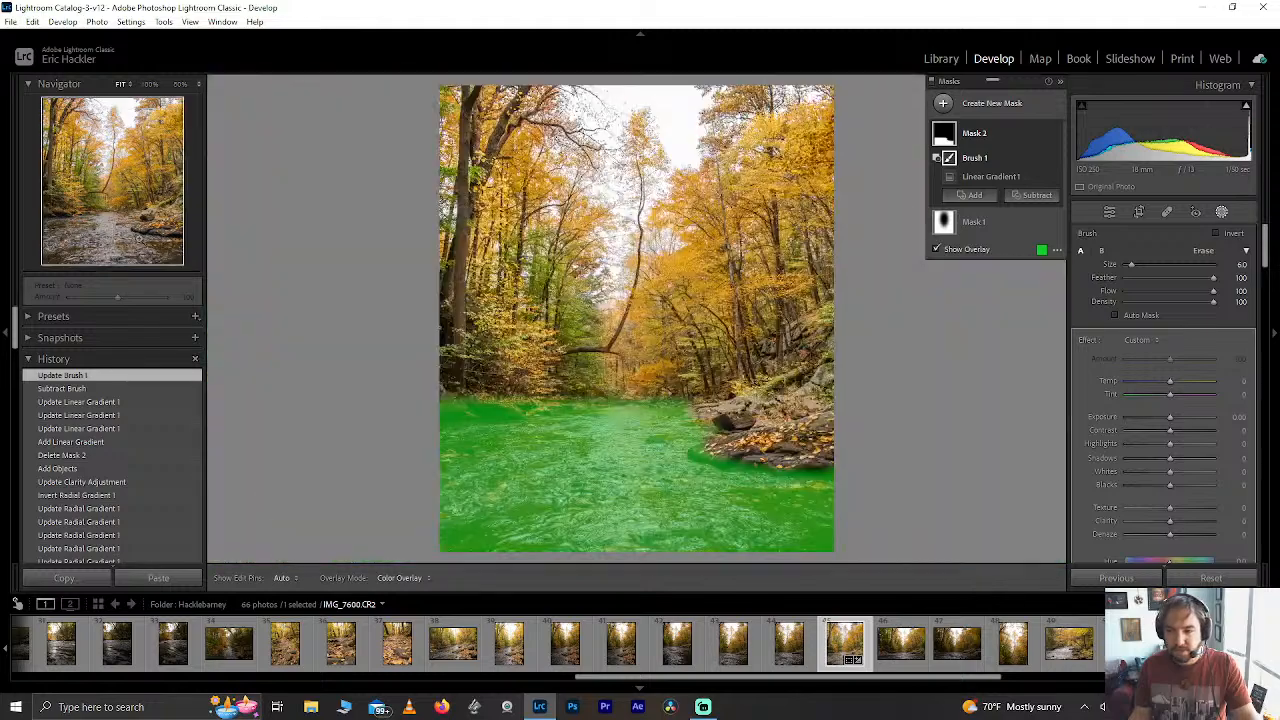
{"action": "left_click", "coordinate": [137, 237]}
{"action": "left_click_drag", "start_coordinate": [140, 222], "coordinate": [132, 219]}
{"action": "left_click", "coordinate": [177, 84]}
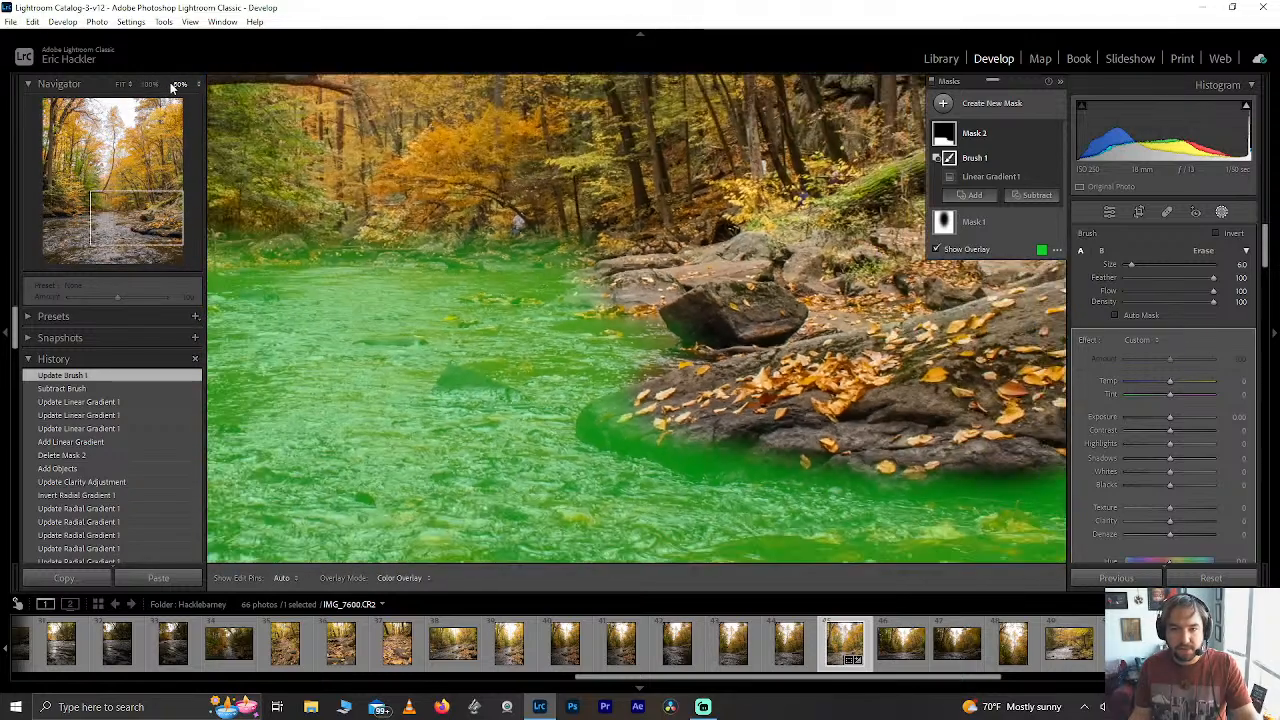
{"action": "mouse_move", "coordinate": [720, 434]}
{"action": "left_mouse_down"}
{"action": "mouse_move", "coordinate": [601, 413]}
{"action": "mouse_move", "coordinate": [648, 431]}
{"action": "mouse_move", "coordinate": [926, 452]}
{"action": "left_mouse_up"}
{"action": "scroll", "coordinate": [709, 436], "scroll_direction": "up", "scroll_amount": 3}
{"action": "scroll", "coordinate": [709, 436], "scroll_direction": "up", "scroll_amount": 1}
{"action": "mouse_move", "coordinate": [1048, 452]}
{"action": "left_mouse_down"}
{"action": "mouse_move", "coordinate": [655, 445]}
{"action": "mouse_move", "coordinate": [606, 412]}
{"action": "mouse_move", "coordinate": [643, 401]}
{"action": "mouse_move", "coordinate": [599, 411]}
{"action": "mouse_move", "coordinate": [602, 427]}
{"action": "mouse_move", "coordinate": [705, 424]}
{"action": "left_mouse_up"}
{"action": "mouse_move", "coordinate": [687, 298]}
{"action": "left_mouse_down"}
{"action": "mouse_move", "coordinate": [655, 300]}
{"action": "mouse_move", "coordinate": [712, 298]}
{"action": "mouse_move", "coordinate": [700, 290]}
{"action": "left_mouse_up"}
{"action": "mouse_move", "coordinate": [512, 222]}
{"action": "left_mouse_down"}
{"action": "mouse_move", "coordinate": [452, 228]}
{"action": "mouse_move", "coordinate": [625, 263]}
{"action": "mouse_move", "coordinate": [590, 244]}
{"action": "mouse_move", "coordinate": [393, 235]}
{"action": "mouse_move", "coordinate": [566, 241]}
{"action": "left_mouse_up"}
{"action": "key", "text": "h"}
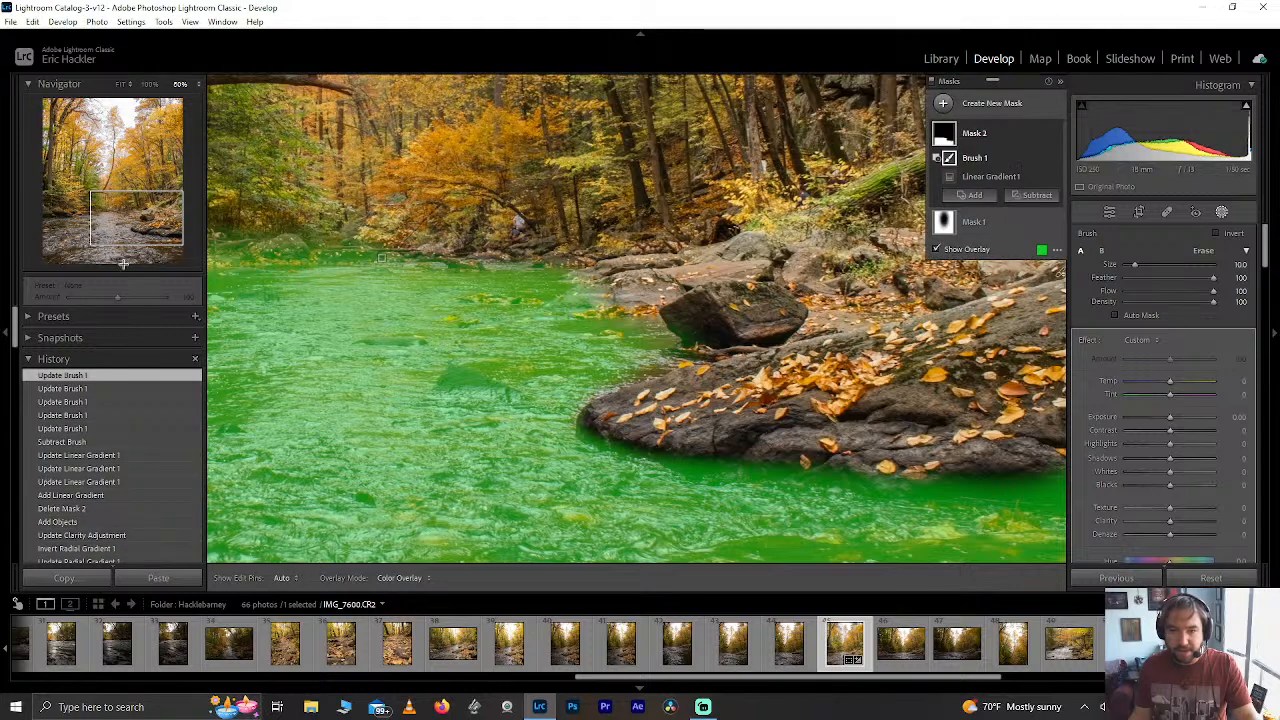
Brush the rocks and fallen leaves along the left bank out of the stream mask.
{"action": "left_click_drag", "start_coordinate": [136, 220], "coordinate": [86, 209]}
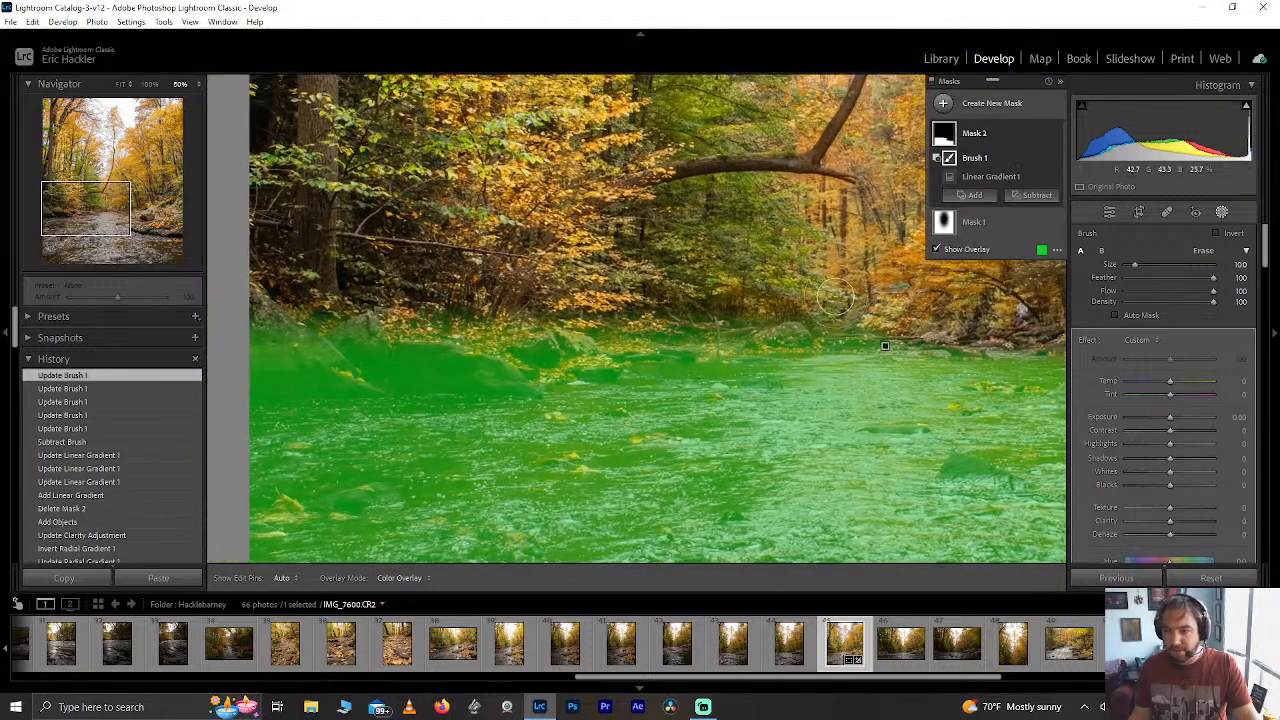
{"action": "key", "text": "h"}
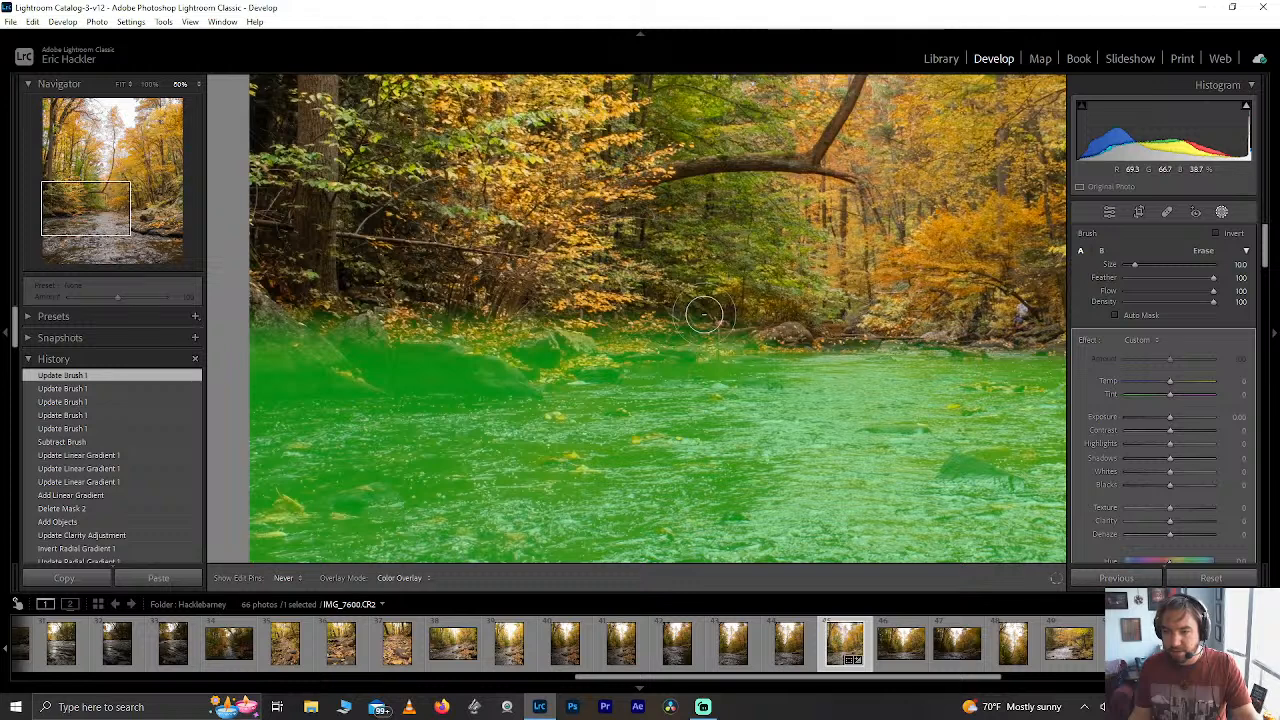
{"action": "mouse_move", "coordinate": [274, 334]}
{"action": "left_mouse_down"}
{"action": "mouse_move", "coordinate": [367, 381]}
{"action": "mouse_move", "coordinate": [226, 366]}
{"action": "mouse_move", "coordinate": [271, 382]}
{"action": "mouse_move", "coordinate": [355, 372]}
{"action": "mouse_move", "coordinate": [358, 354]}
{"action": "mouse_move", "coordinate": [253, 318]}
{"action": "mouse_move", "coordinate": [279, 292]}
{"action": "left_mouse_up"}
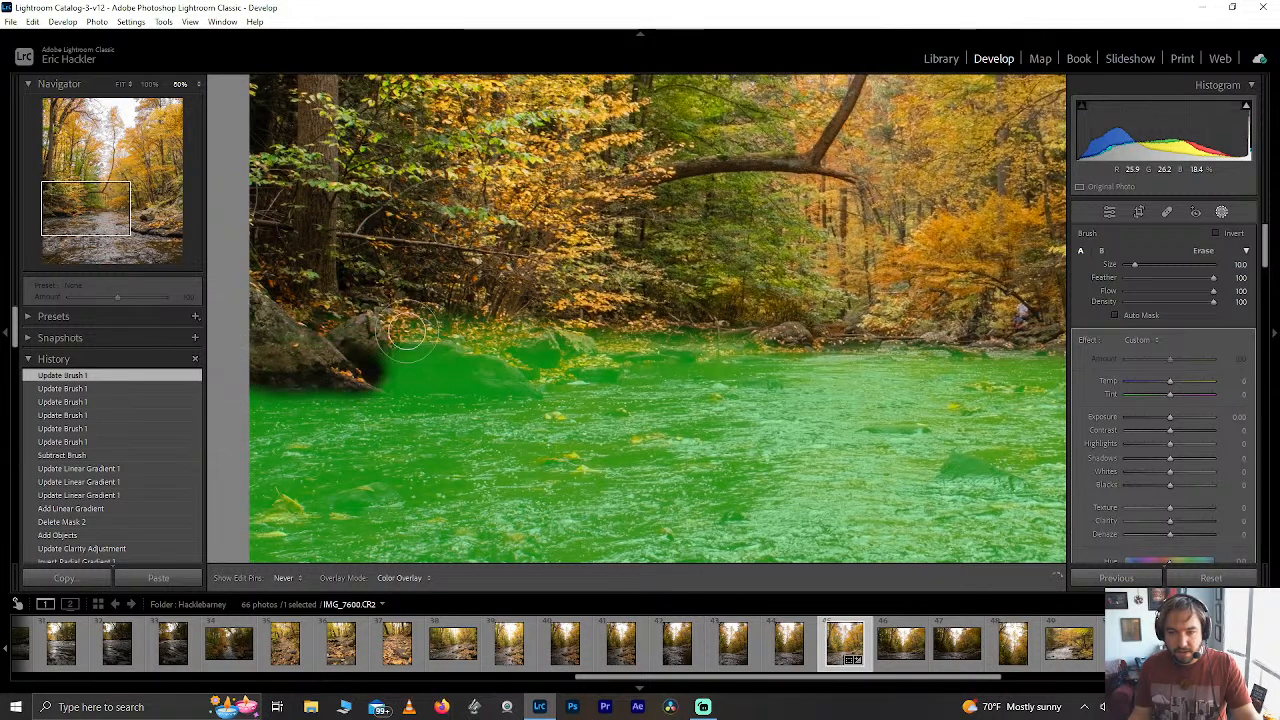
{"action": "mouse_move", "coordinate": [362, 369]}
{"action": "left_mouse_down"}
{"action": "mouse_move", "coordinate": [518, 373]}
{"action": "mouse_move", "coordinate": [362, 344]}
{"action": "mouse_move", "coordinate": [413, 377]}
{"action": "mouse_move", "coordinate": [520, 376]}
{"action": "mouse_move", "coordinate": [398, 350]}
{"action": "mouse_move", "coordinate": [531, 359]}
{"action": "mouse_move", "coordinate": [487, 348]}
{"action": "mouse_move", "coordinate": [420, 300]}
{"action": "mouse_move", "coordinate": [352, 306]}
{"action": "mouse_move", "coordinate": [445, 349]}
{"action": "mouse_move", "coordinate": [531, 354]}
{"action": "mouse_move", "coordinate": [587, 334]}
{"action": "mouse_move", "coordinate": [597, 340]}
{"action": "mouse_move", "coordinate": [534, 348]}
{"action": "mouse_move", "coordinate": [585, 361]}
{"action": "mouse_move", "coordinate": [780, 336]}
{"action": "left_mouse_up"}
{"action": "key", "text": "h"}
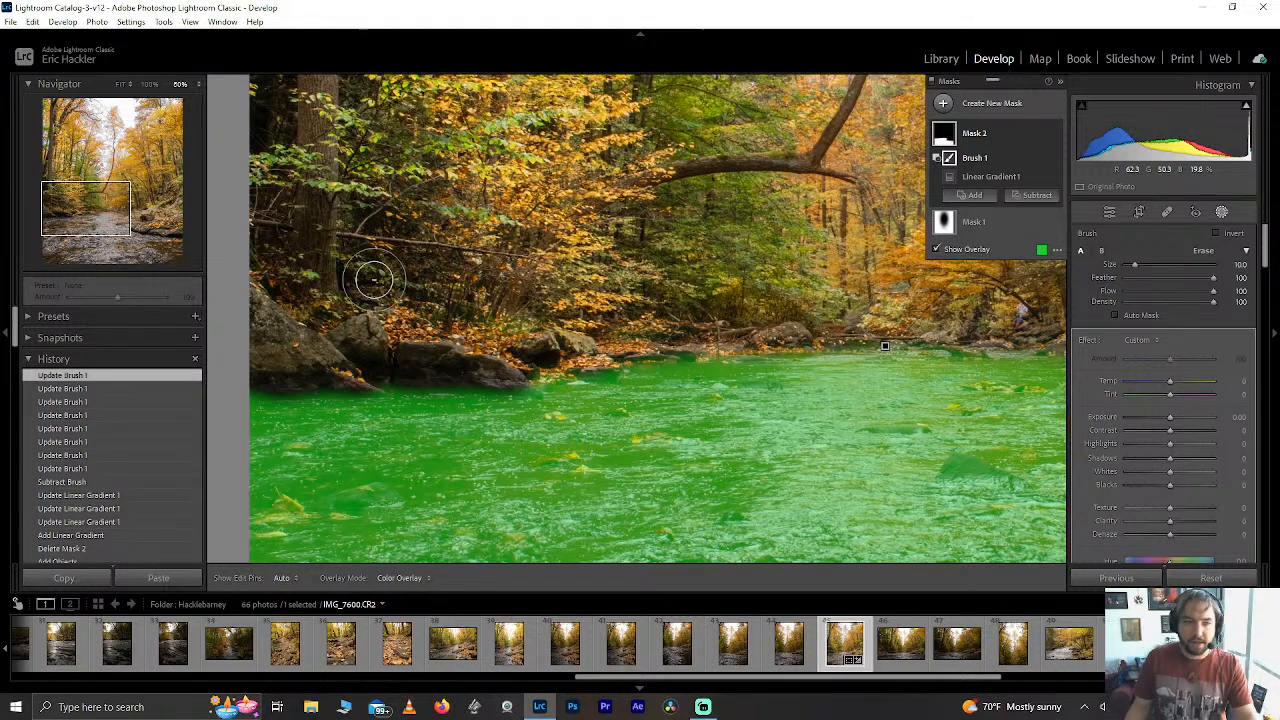
Brush the remaining overlay off the flat rocks by the right bank and off the far shoreline.
{"action": "left_click_drag", "start_coordinate": [88, 208], "coordinate": [132, 205]}
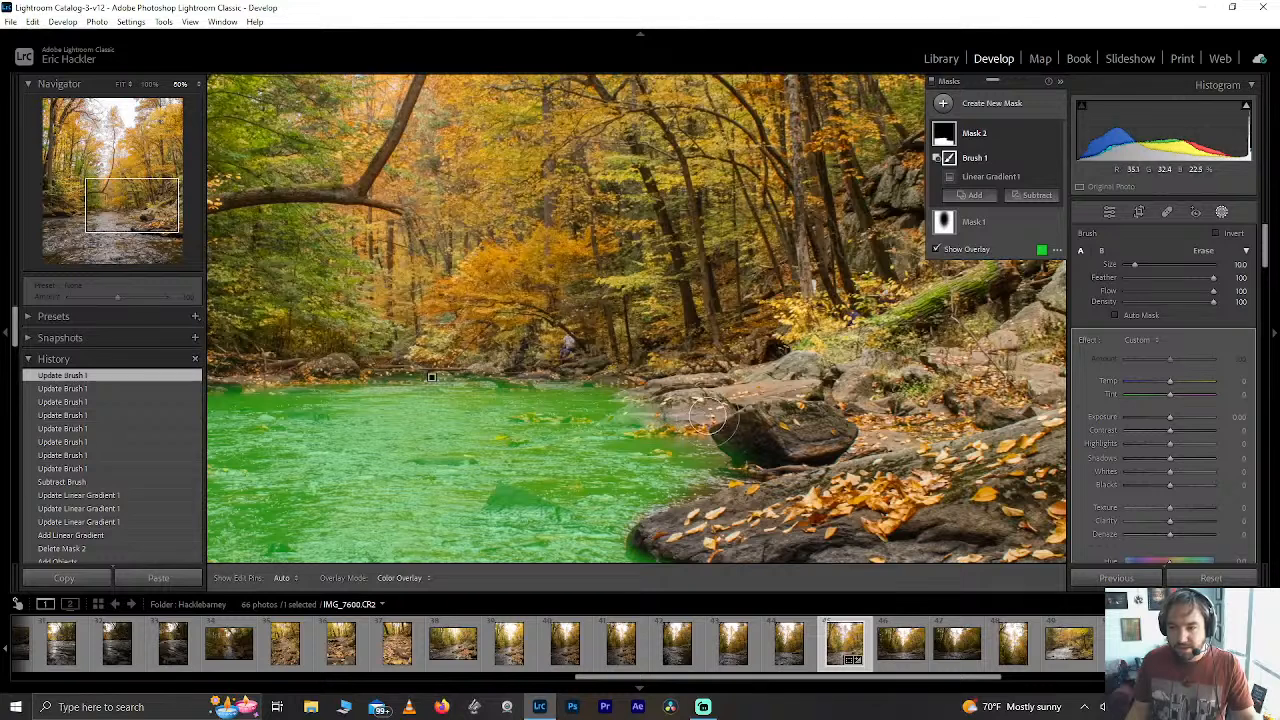
{"action": "key", "text": "h"}
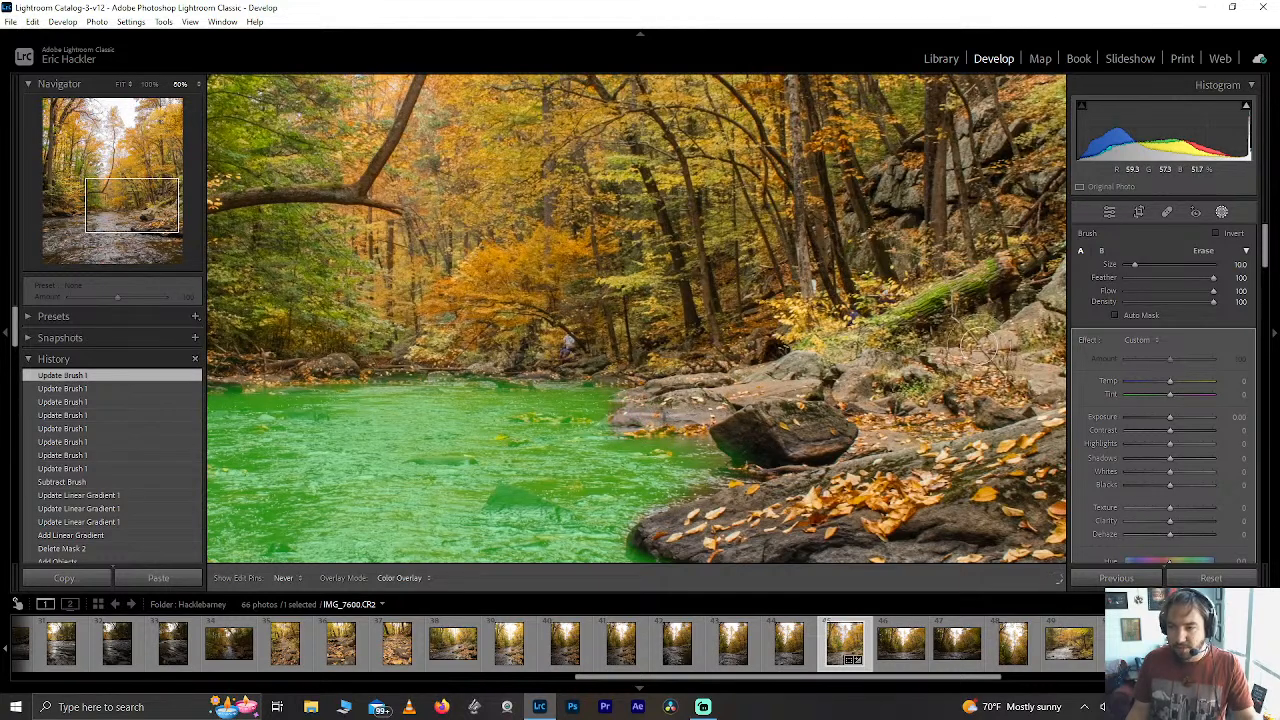
{"action": "key", "text": "h"}
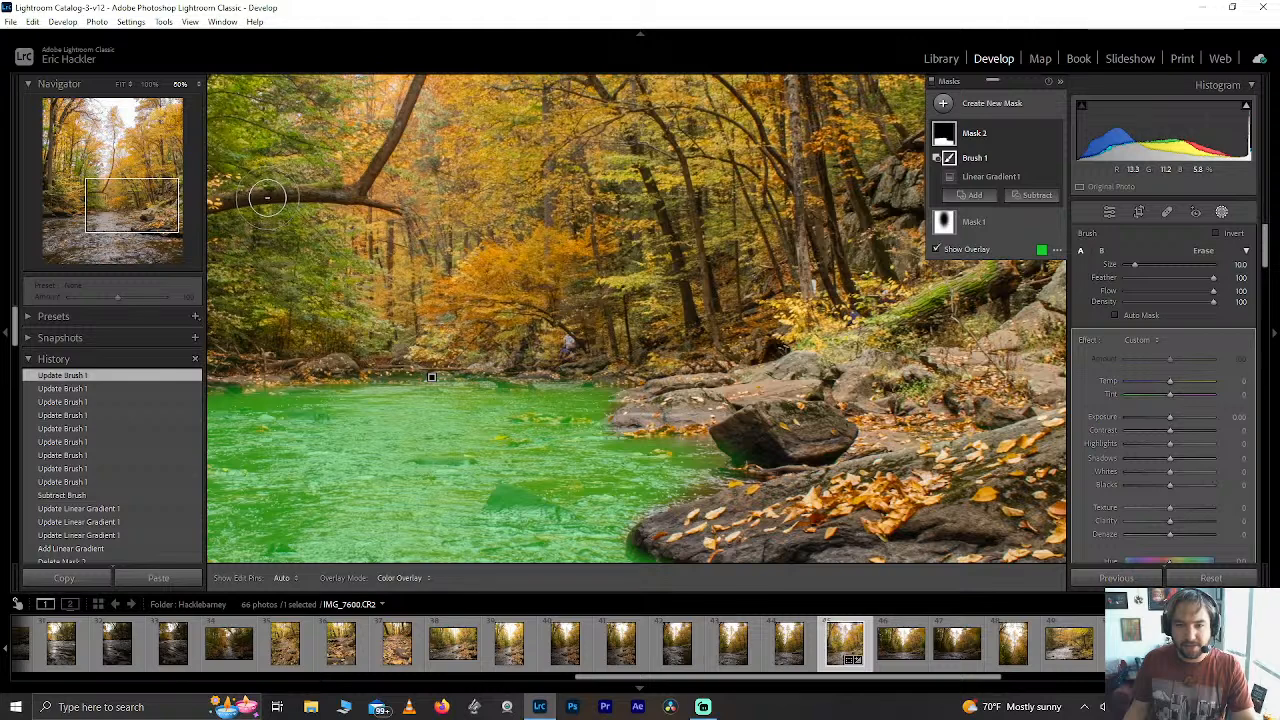
{"action": "key", "text": "h"}
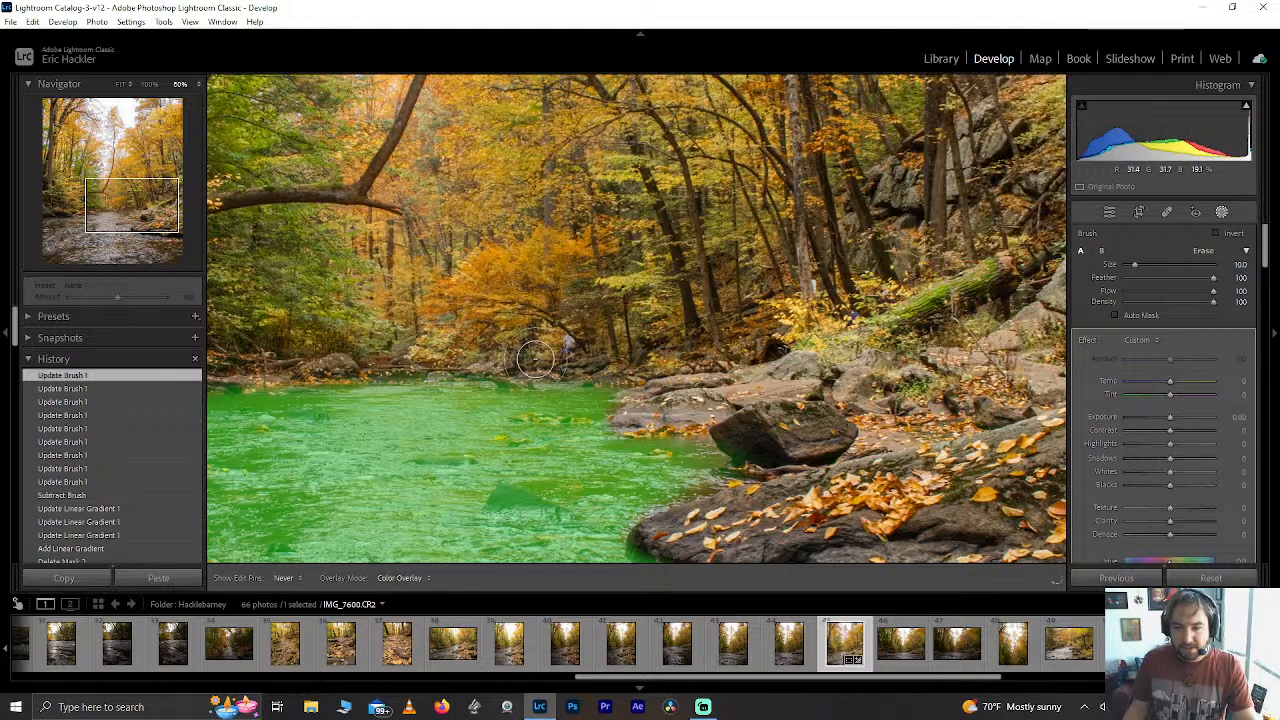
{"action": "left_click_drag", "start_coordinate": [625, 357], "coordinate": [393, 352]}
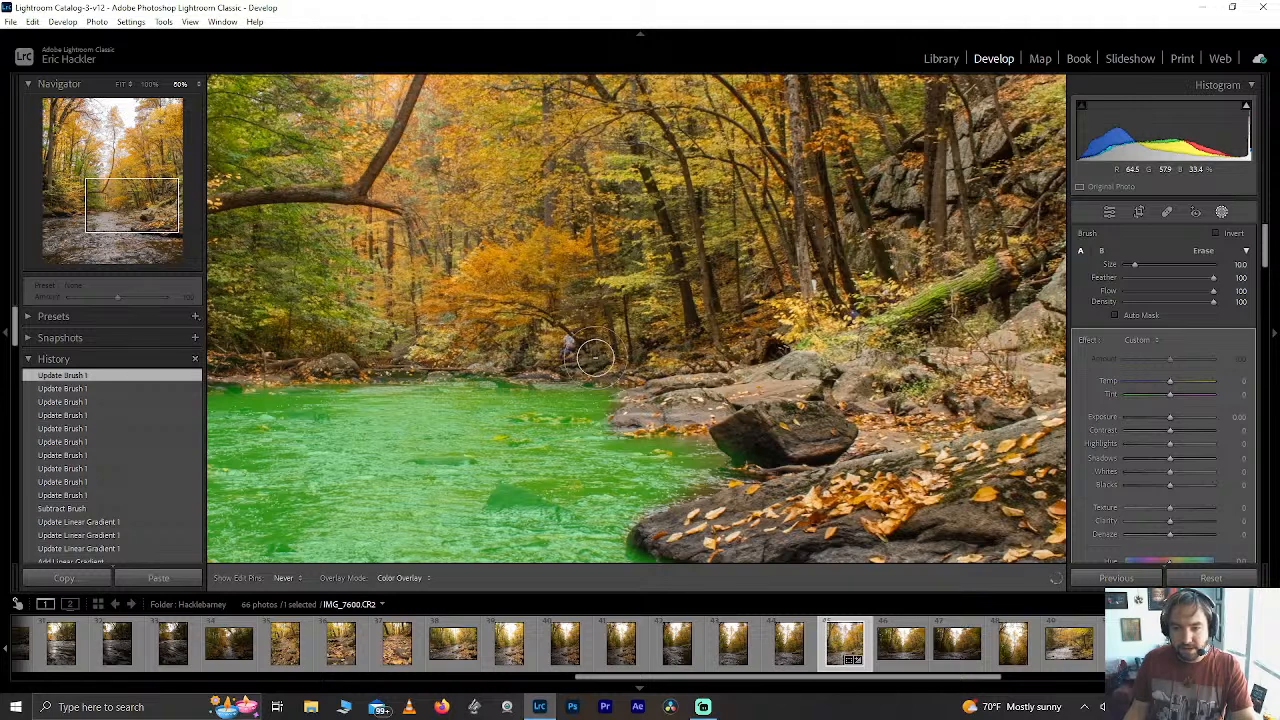
{"action": "left_click", "coordinate": [527, 355]}
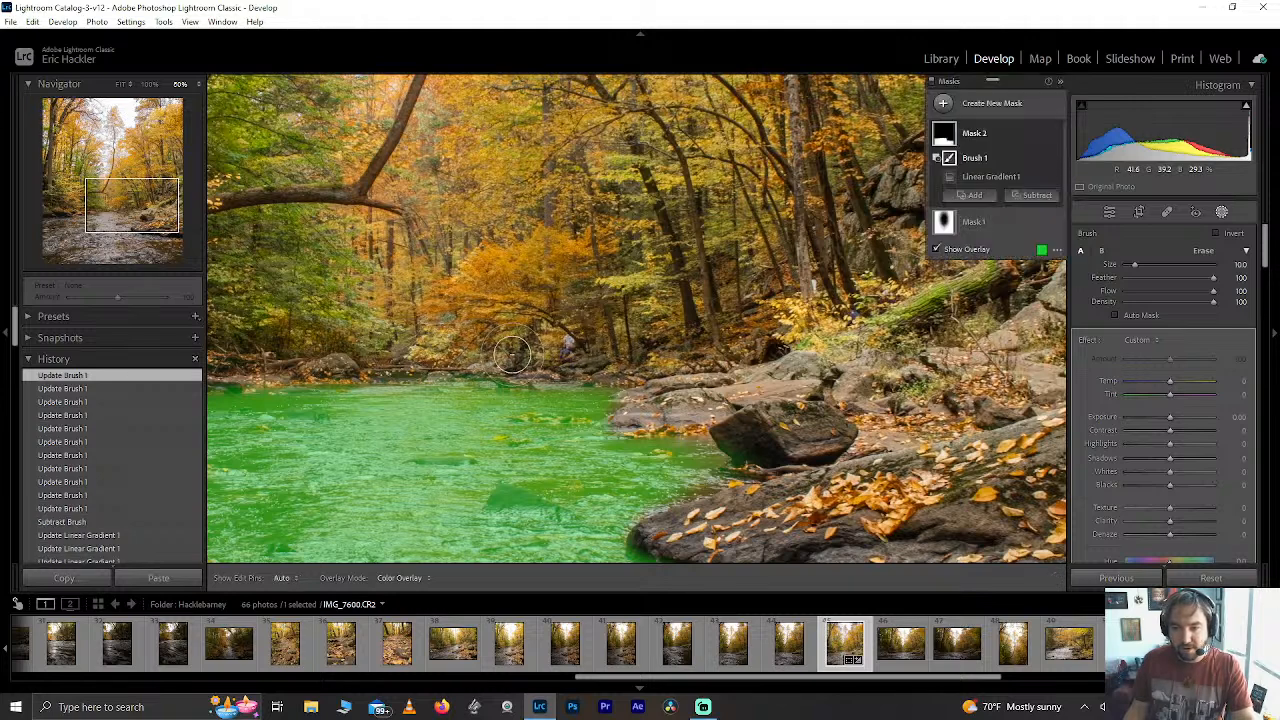
Set the stream mask's Texture to 78, comparing it with no texture and with a value of 55.
{"action": "left_click", "coordinate": [135, 213]}
{"action": "key", "text": "z"}
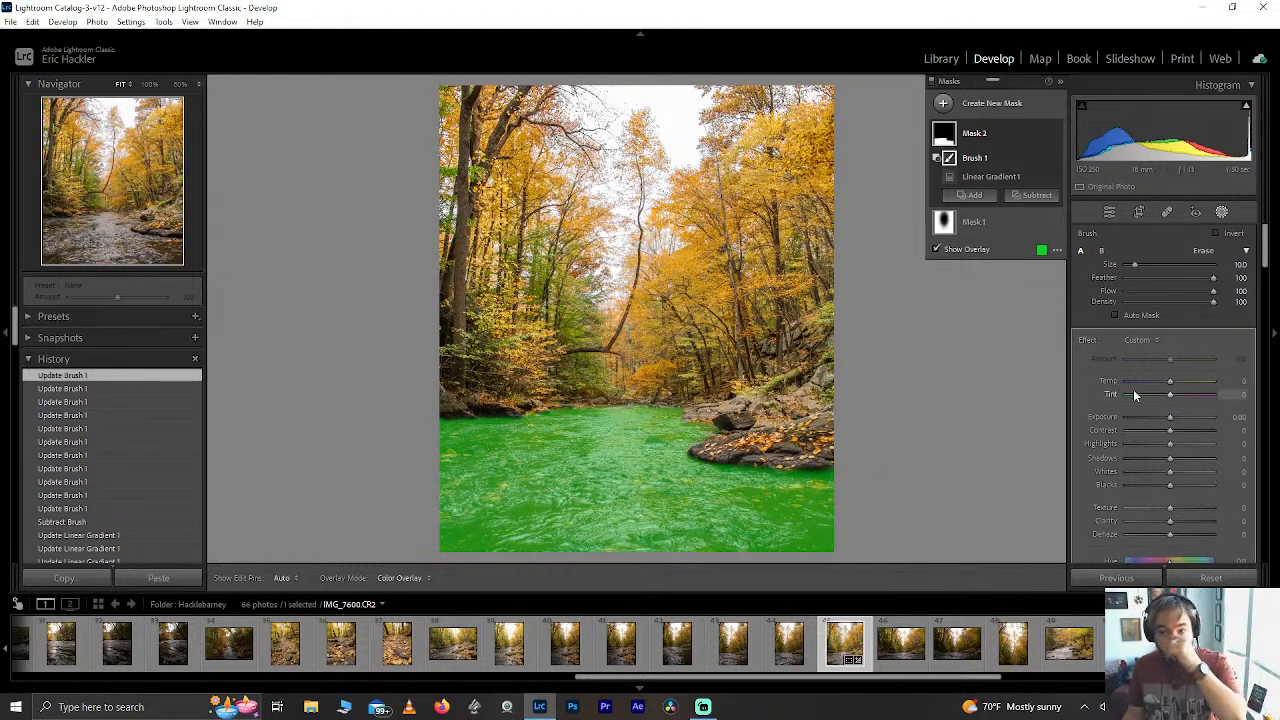
{"action": "left_click_drag", "start_coordinate": [1170, 507], "coordinate": [1207, 512]}
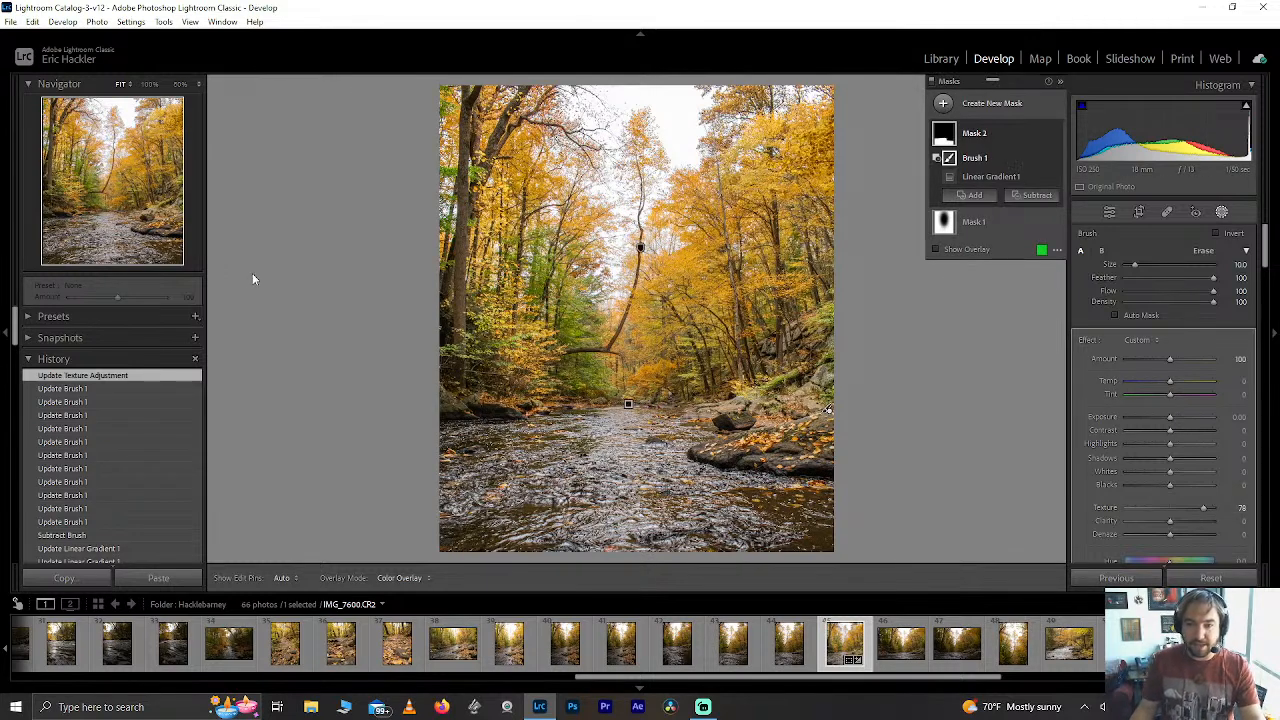
{"action": "left_click", "coordinate": [123, 235]}
{"action": "left_click_drag", "start_coordinate": [127, 238], "coordinate": [131, 241]}
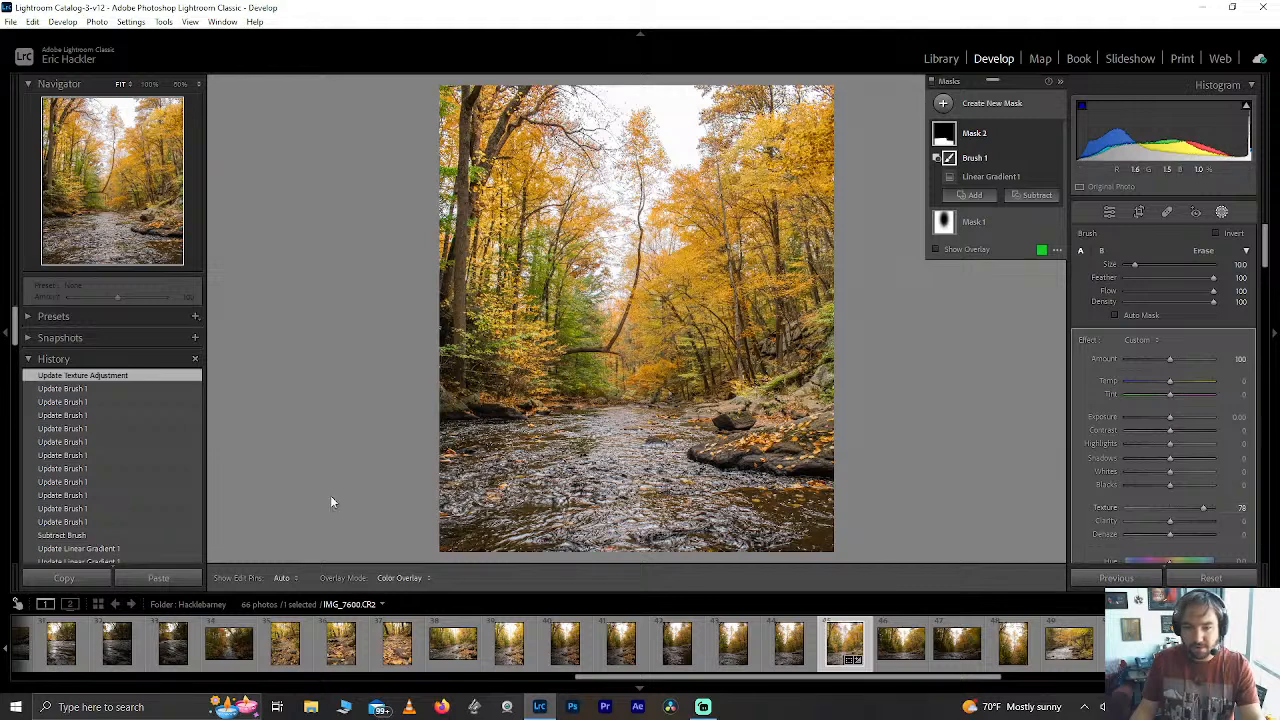
{"action": "left_click", "coordinate": [85, 391]}
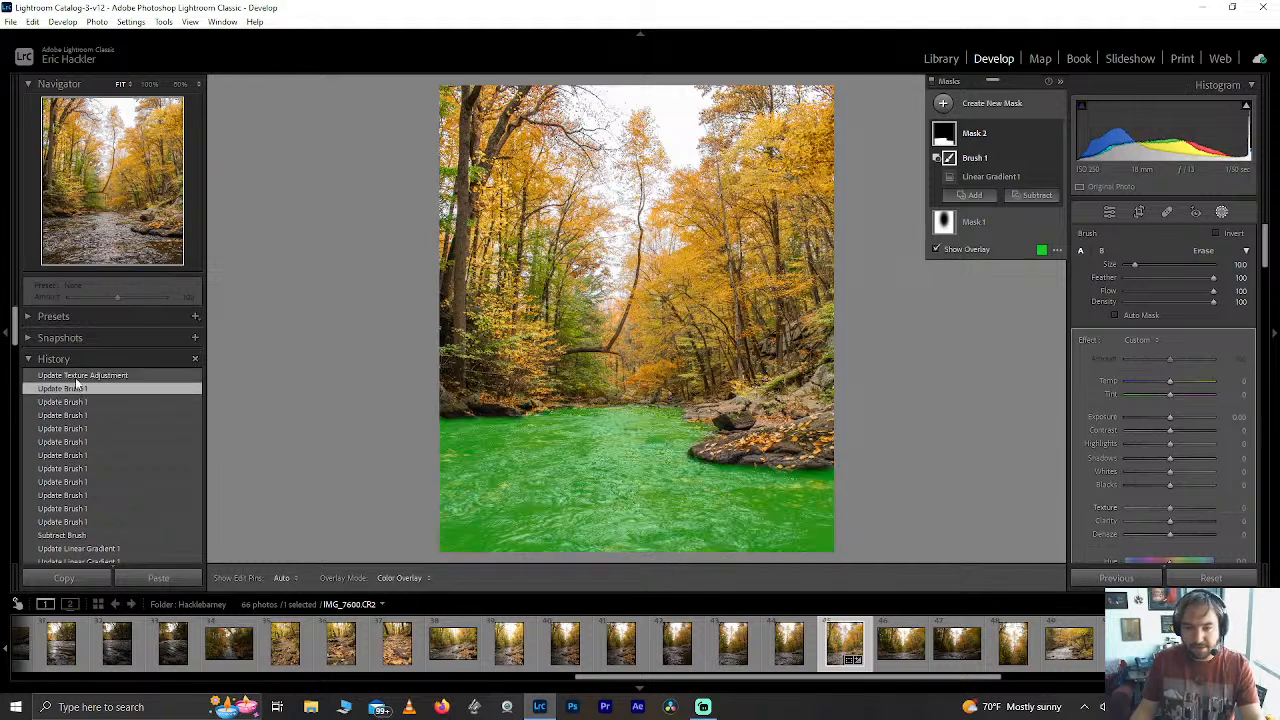
{"action": "left_click", "coordinate": [82, 376]}
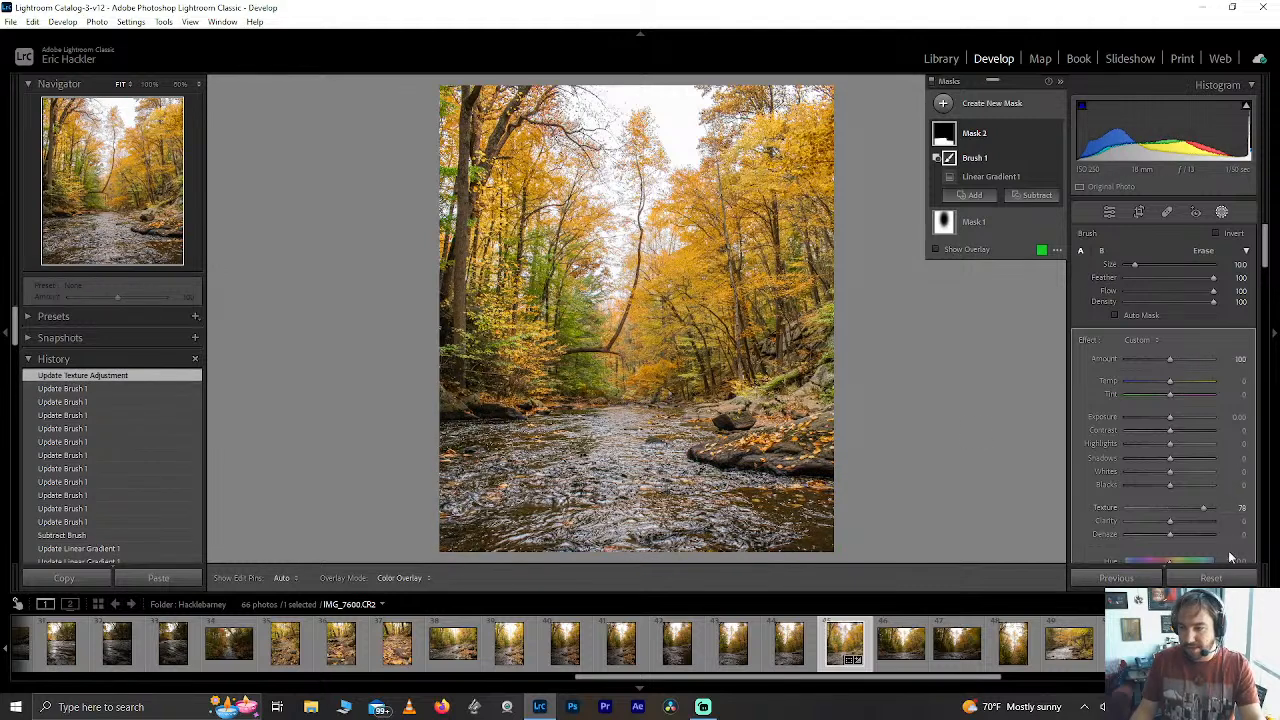
{"action": "mouse_move", "coordinate": [1204, 508]}
{"action": "left_mouse_down"}
{"action": "mouse_move", "coordinate": [1150, 515]}
{"action": "mouse_move", "coordinate": [1195, 510]}
{"action": "left_mouse_up"}
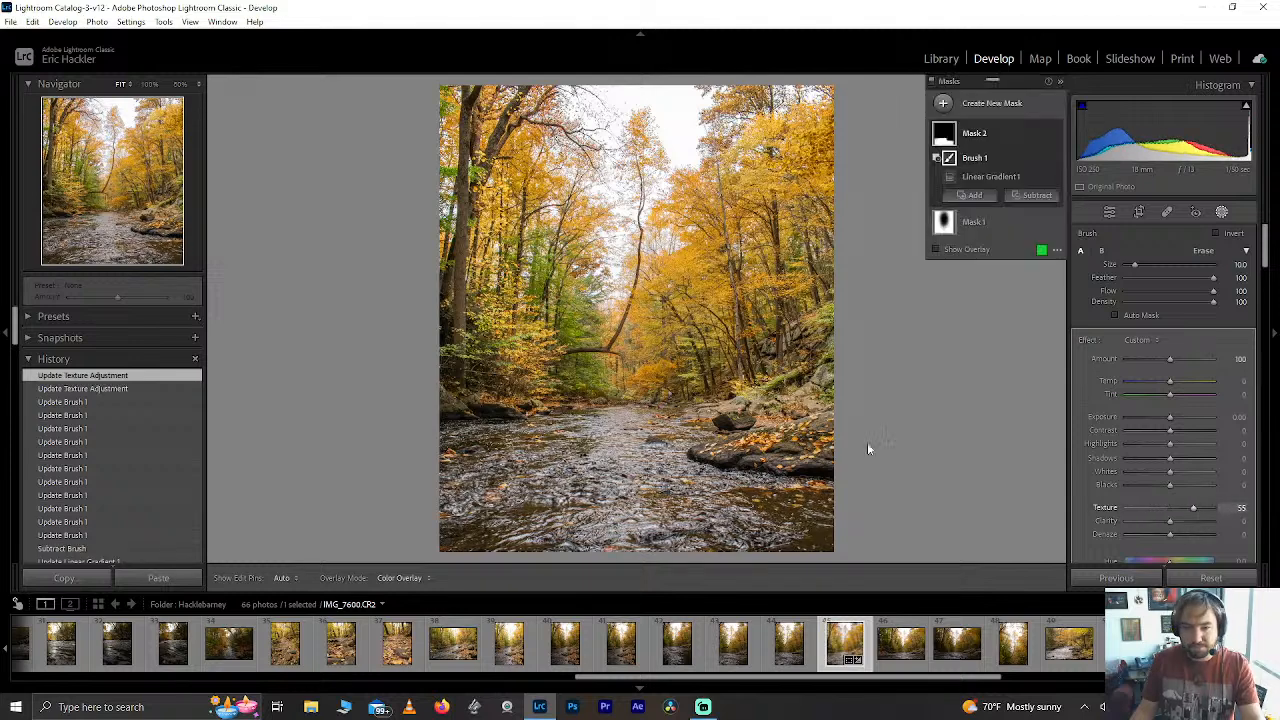
{"action": "left_click", "coordinate": [104, 388]}
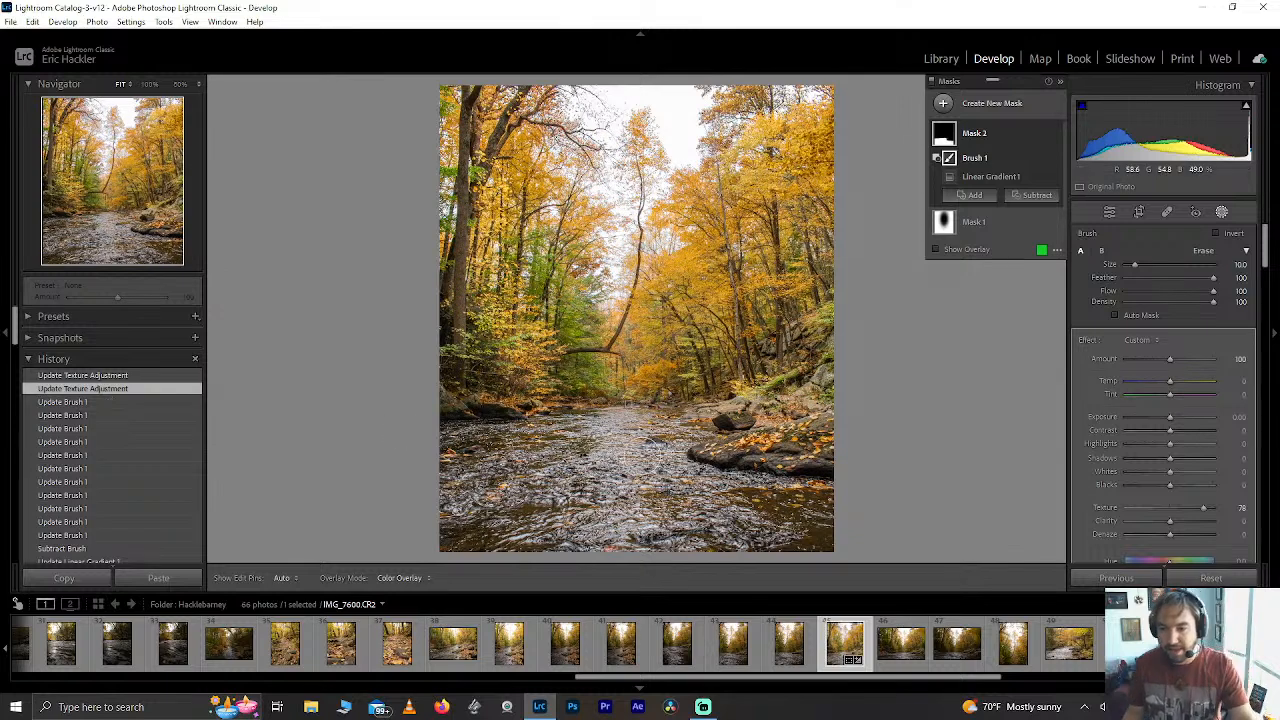
Set the stream mask's Highlights to 10.
{"action": "mouse_move", "coordinate": [1166, 447]}
{"action": "left_mouse_down"}
{"action": "mouse_move", "coordinate": [1187, 446]}
{"action": "mouse_move", "coordinate": [1174, 444]}
{"action": "left_mouse_up"}
{"action": "left_click", "coordinate": [1180, 444]}
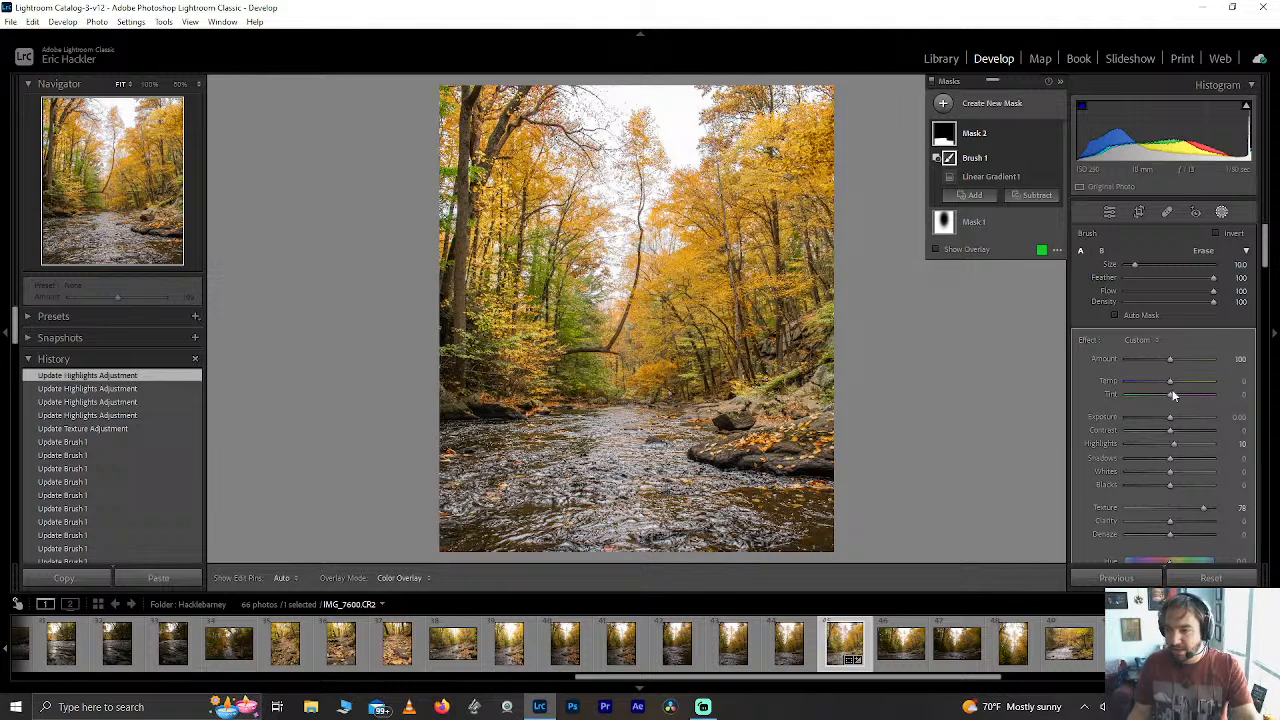
Cool the stream mask by setting its Temp to -15.
{"action": "mouse_move", "coordinate": [1169, 383]}
{"action": "left_mouse_down"}
{"action": "mouse_move", "coordinate": [1124, 383]}
{"action": "mouse_move", "coordinate": [1165, 381]}
{"action": "left_mouse_up"}
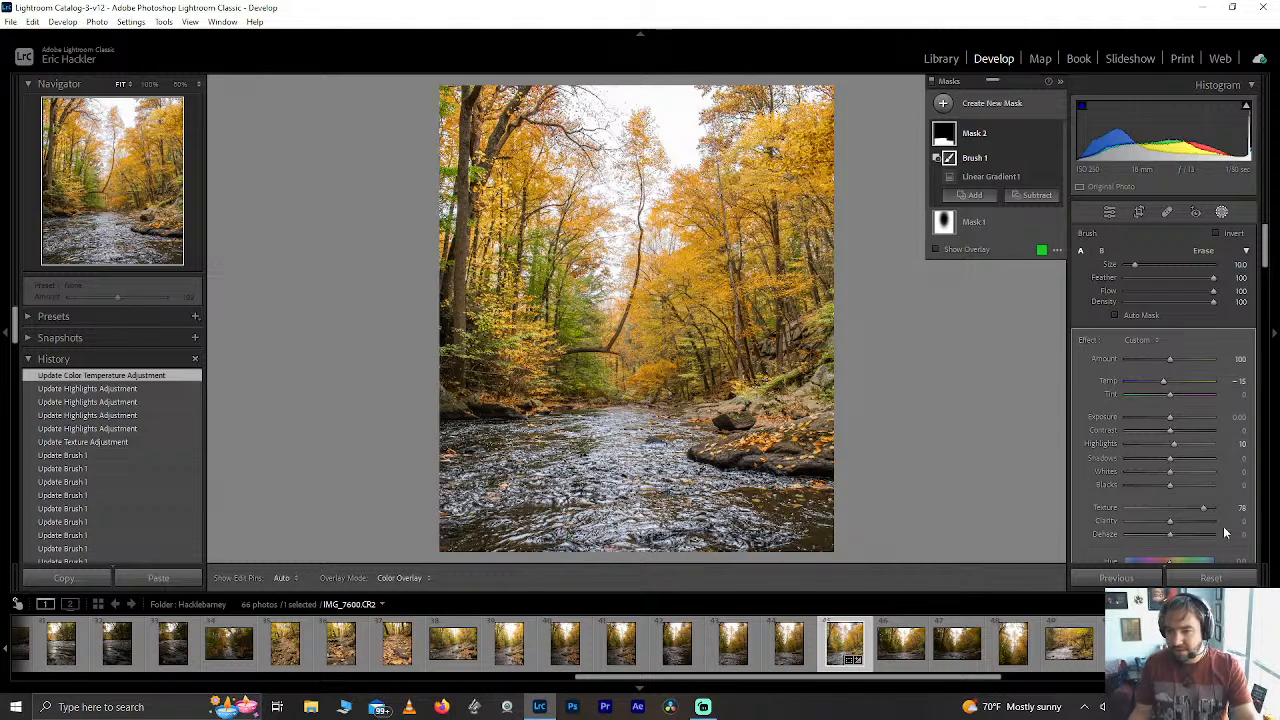
Try a stronger Dehaze and darker Blacks on the stream mask, resetting both adjustments to 0.
{"action": "mouse_move", "coordinate": [1168, 535]}
{"action": "left_mouse_down"}
{"action": "mouse_move", "coordinate": [1231, 533]}
{"action": "mouse_move", "coordinate": [1183, 534]}
{"action": "left_mouse_up"}
{"action": "double_click", "coordinate": [1183, 534]}
{"action": "left_click_drag", "start_coordinate": [1170, 485], "coordinate": [1160, 485]}
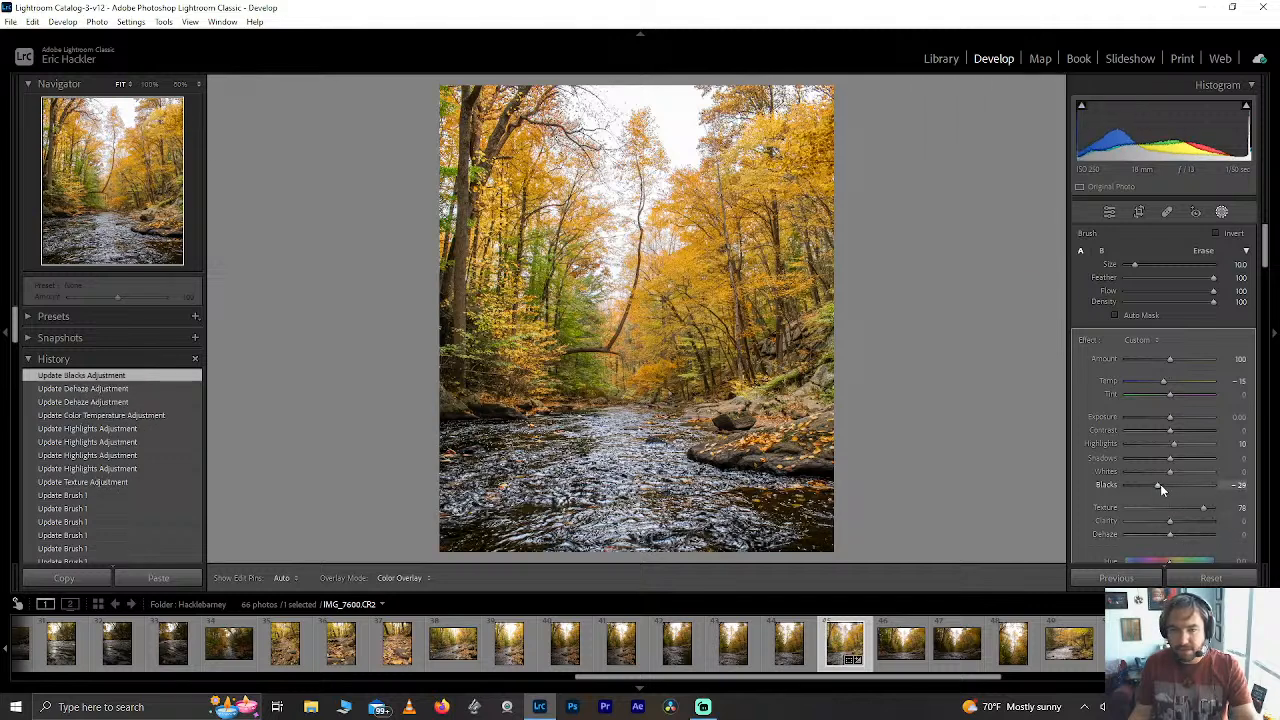
{"action": "double_click", "coordinate": [1160, 484]}
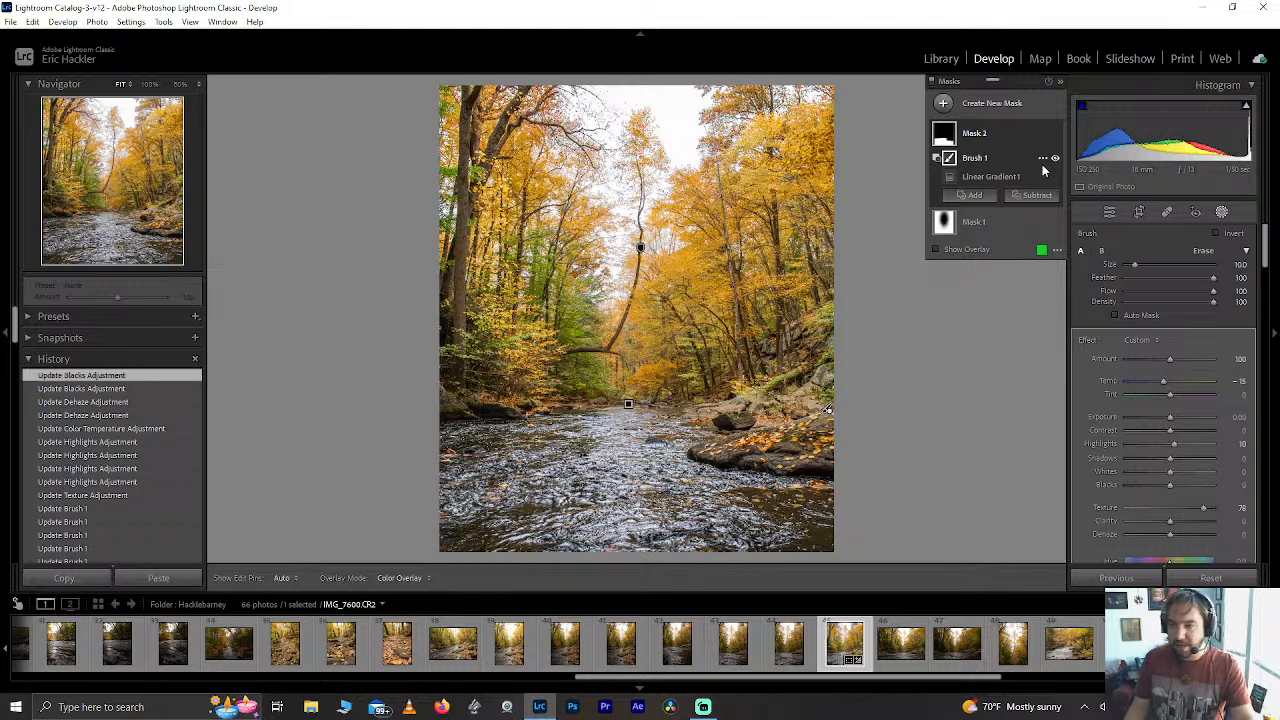
Try to create another mask on the photo with Select Subject.
{"action": "left_click", "coordinate": [990, 106]}
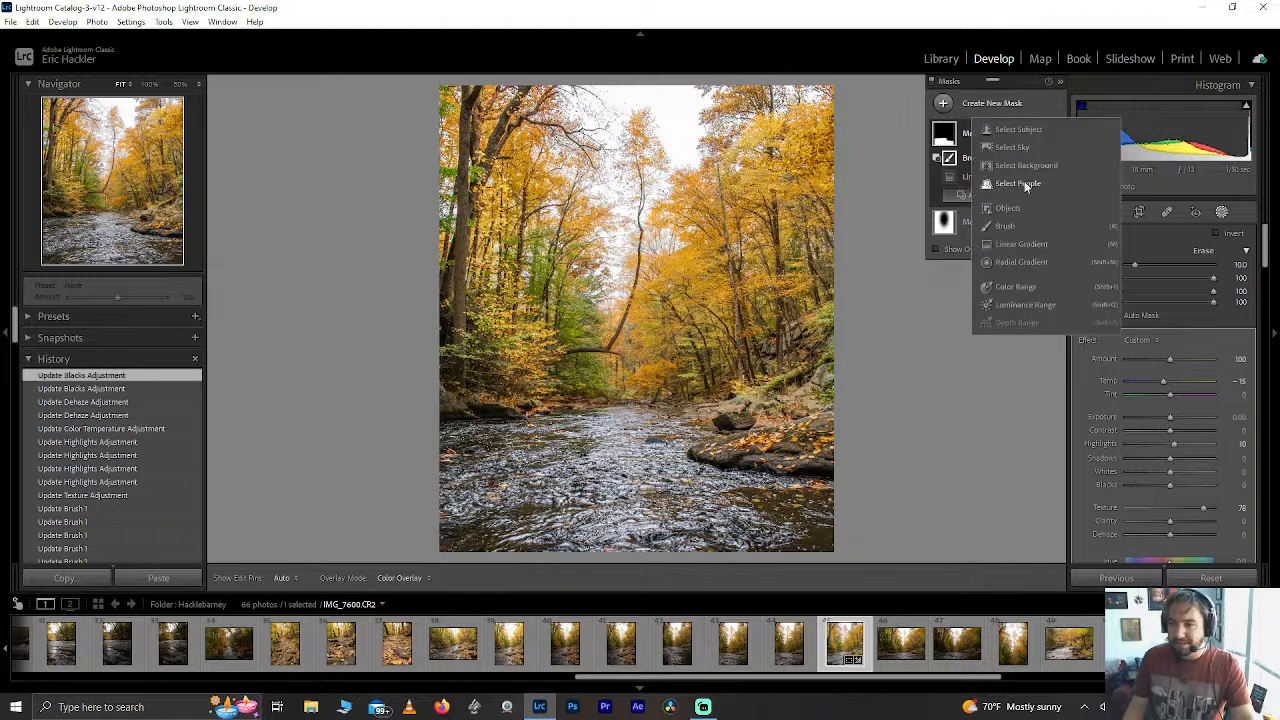
{"action": "left_click", "coordinate": [1018, 129]}
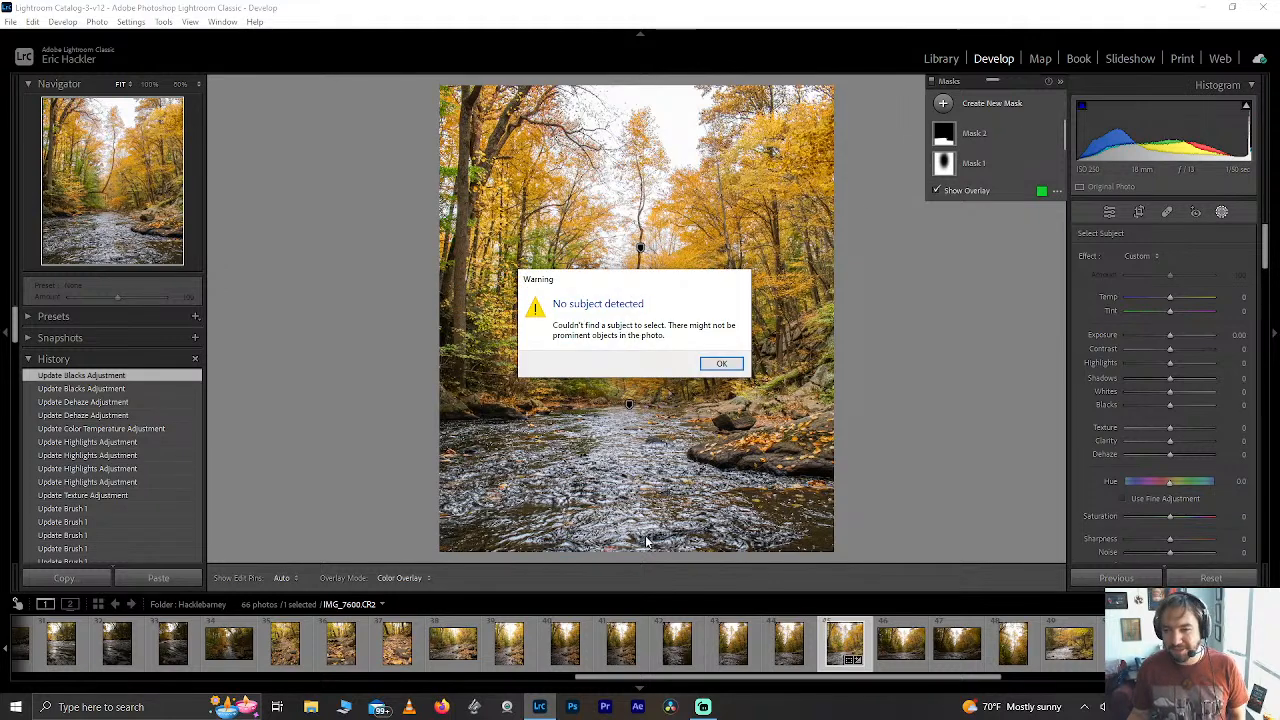
{"action": "left_click", "coordinate": [722, 364]}
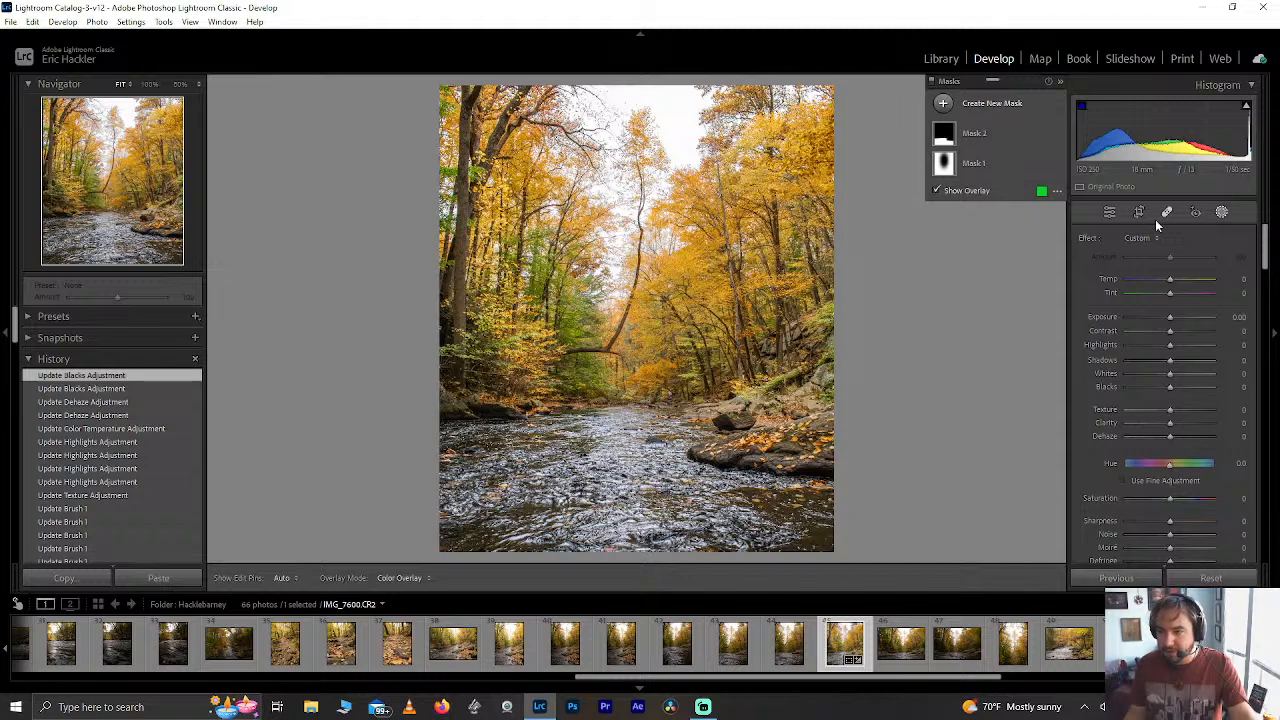
{"action": "left_click", "coordinate": [1206, 245]}
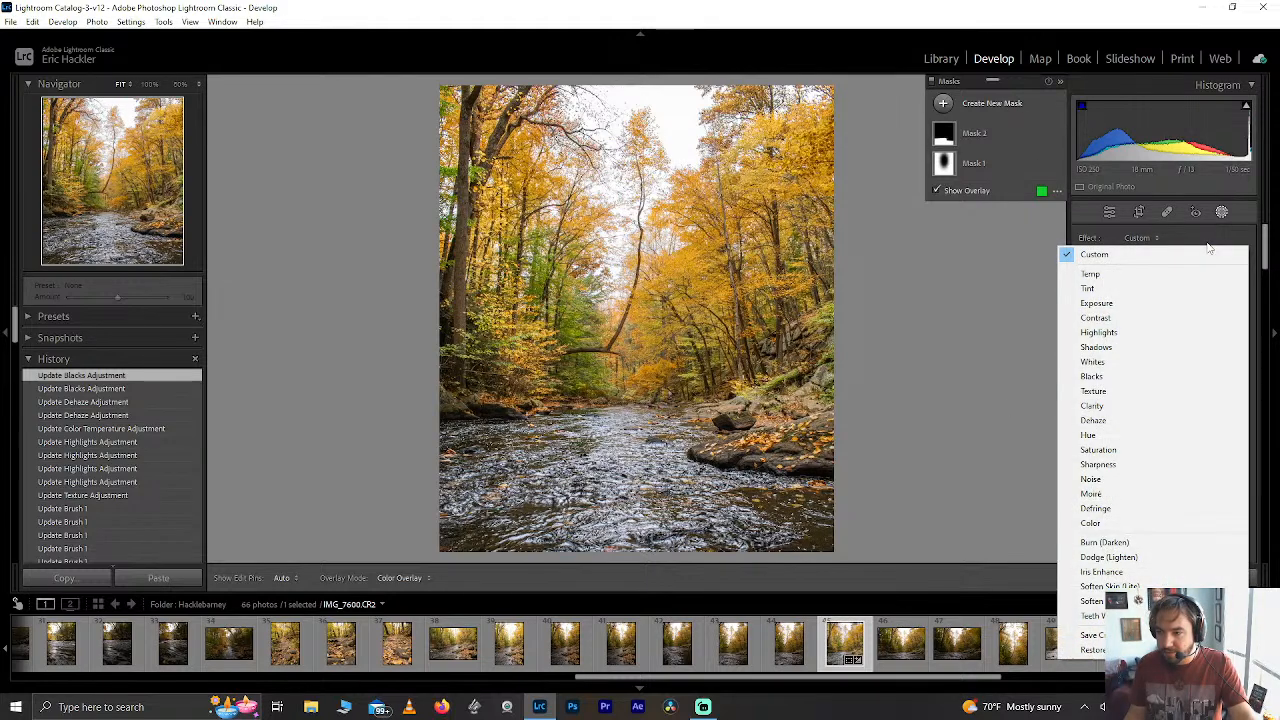
{"action": "left_click", "coordinate": [950, 276]}
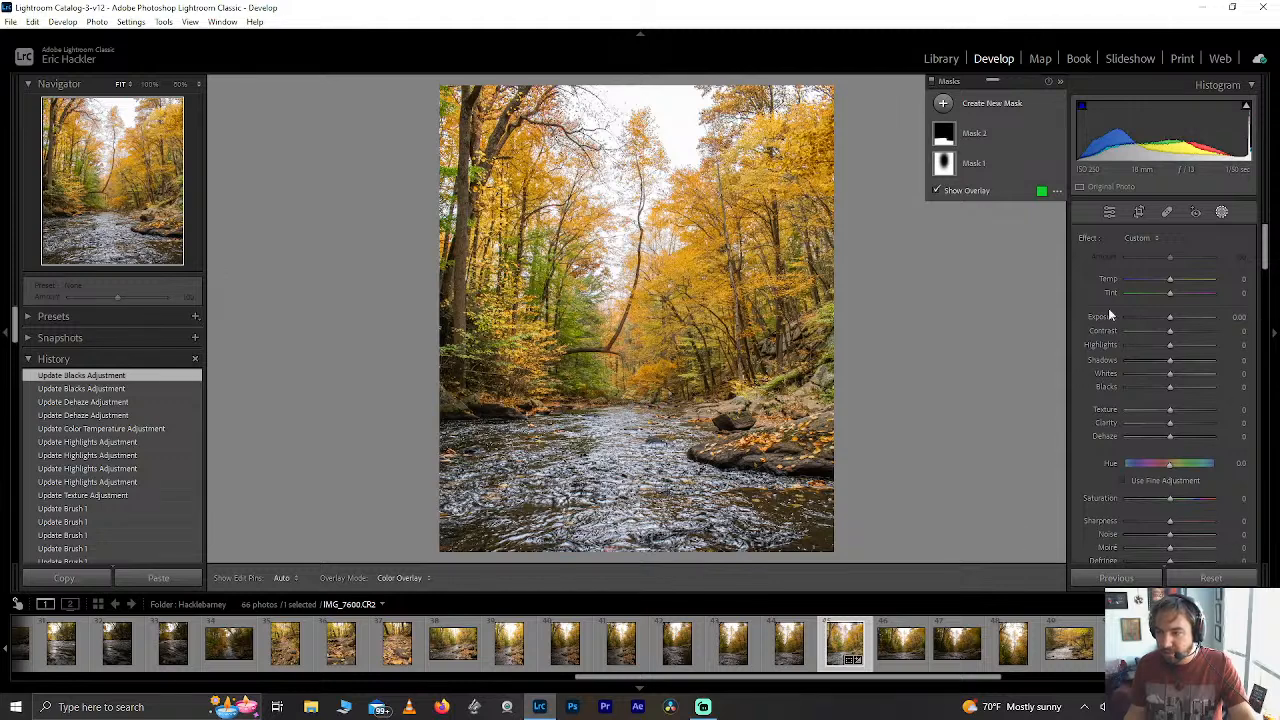
Leave masking and set the photo's Blue Saturation to +85 and Blue Luminance to +97 in the HSL adjustments.
{"action": "left_click", "coordinate": [1222, 213]}
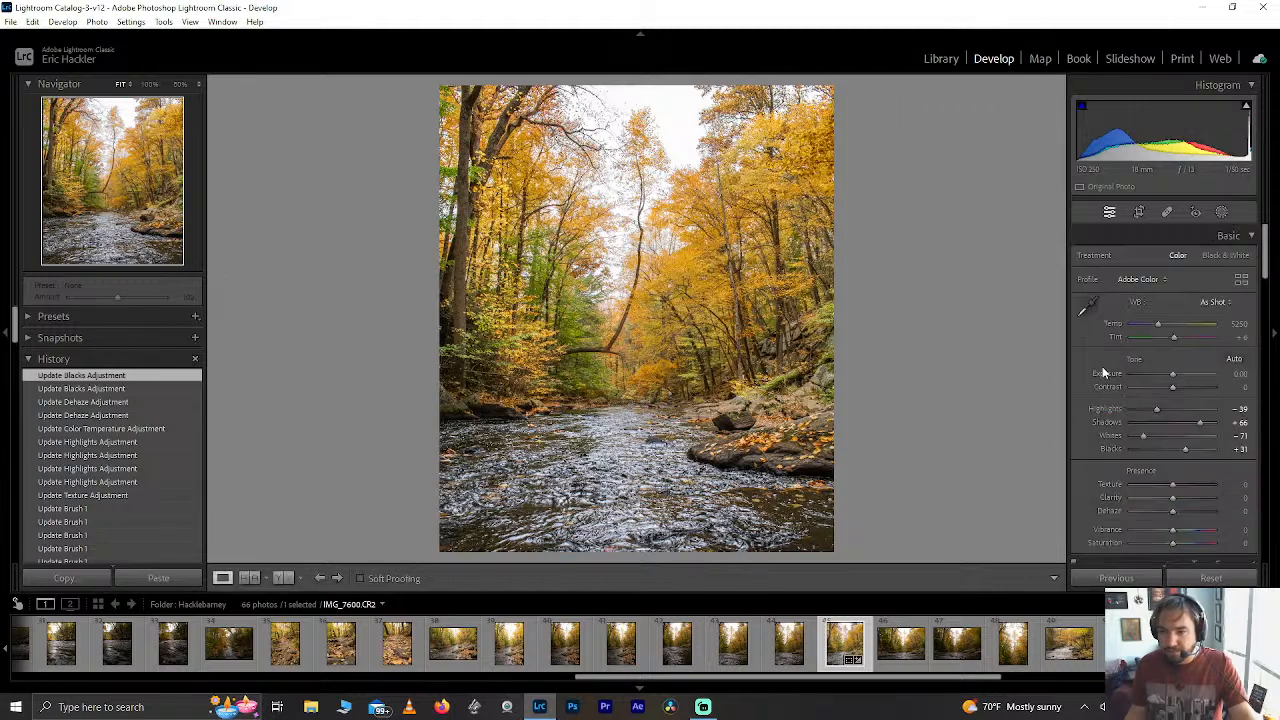
{"action": "scroll", "coordinate": [1248, 286], "scroll_direction": "down", "scroll_amount": 10}
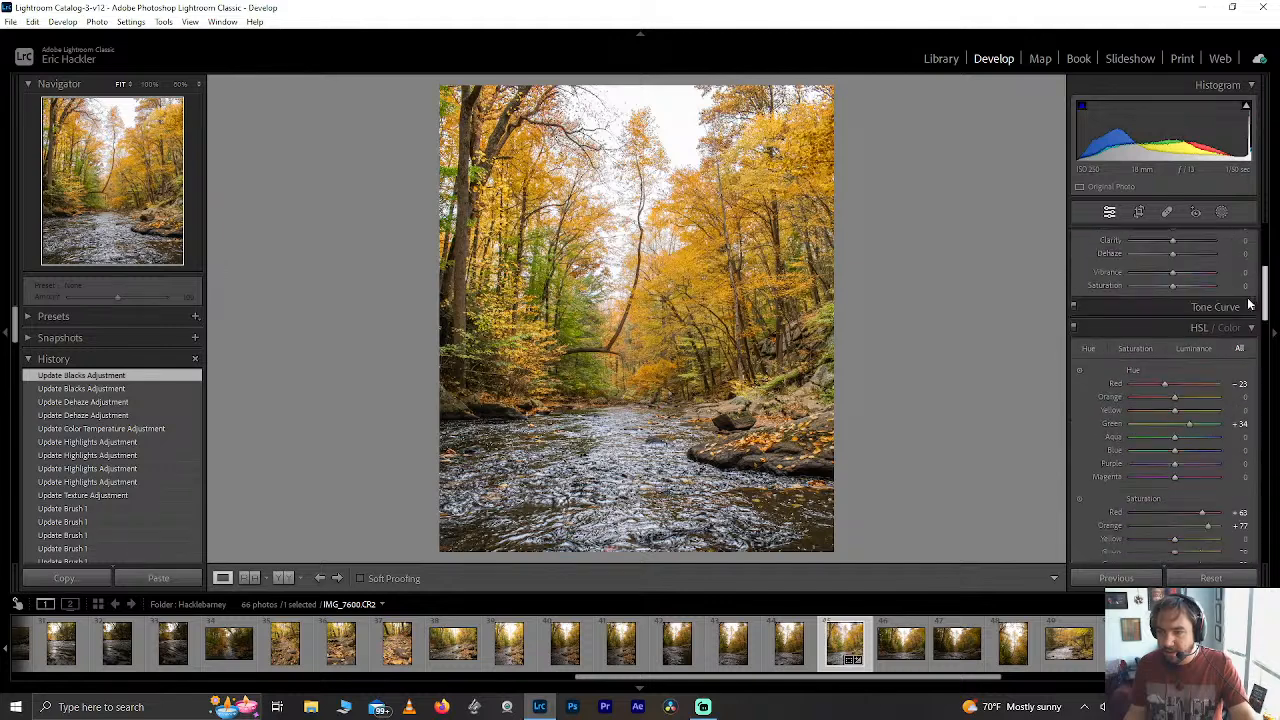
{"action": "mouse_move", "coordinate": [1186, 280]}
{"action": "left_mouse_down"}
{"action": "mouse_move", "coordinate": [1237, 283]}
{"action": "mouse_move", "coordinate": [1208, 284]}
{"action": "left_mouse_up"}
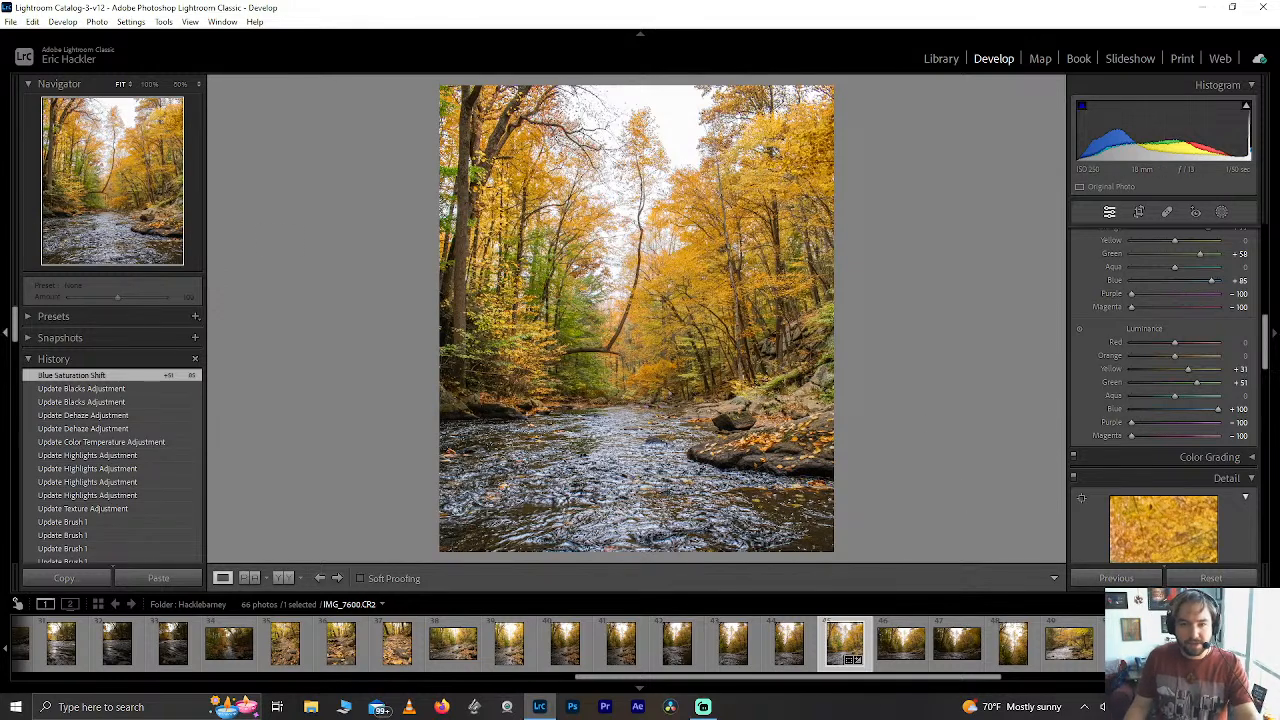
{"action": "left_click_drag", "start_coordinate": [1217, 411], "coordinate": [1218, 412]}
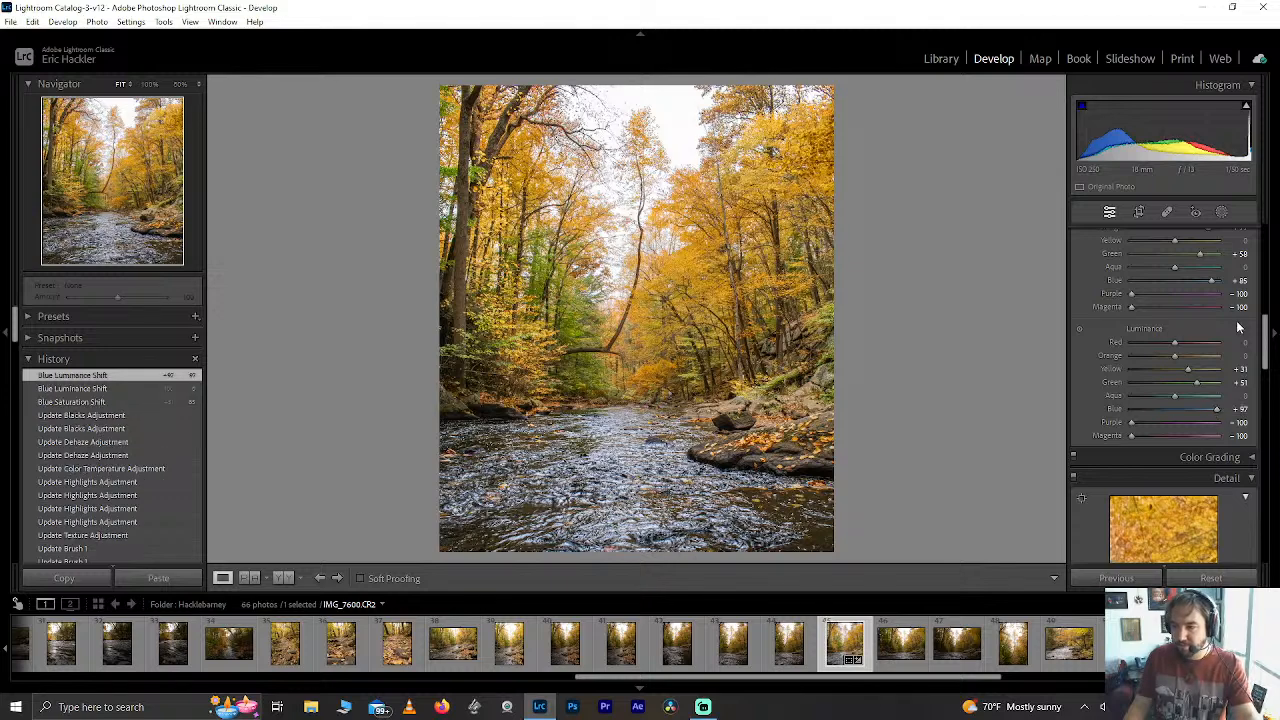
Inspect the treetops and bright sky up close, and rate the edited stream photo three stars.
{"action": "left_click_drag", "start_coordinate": [1262, 343], "coordinate": [1272, 258]}
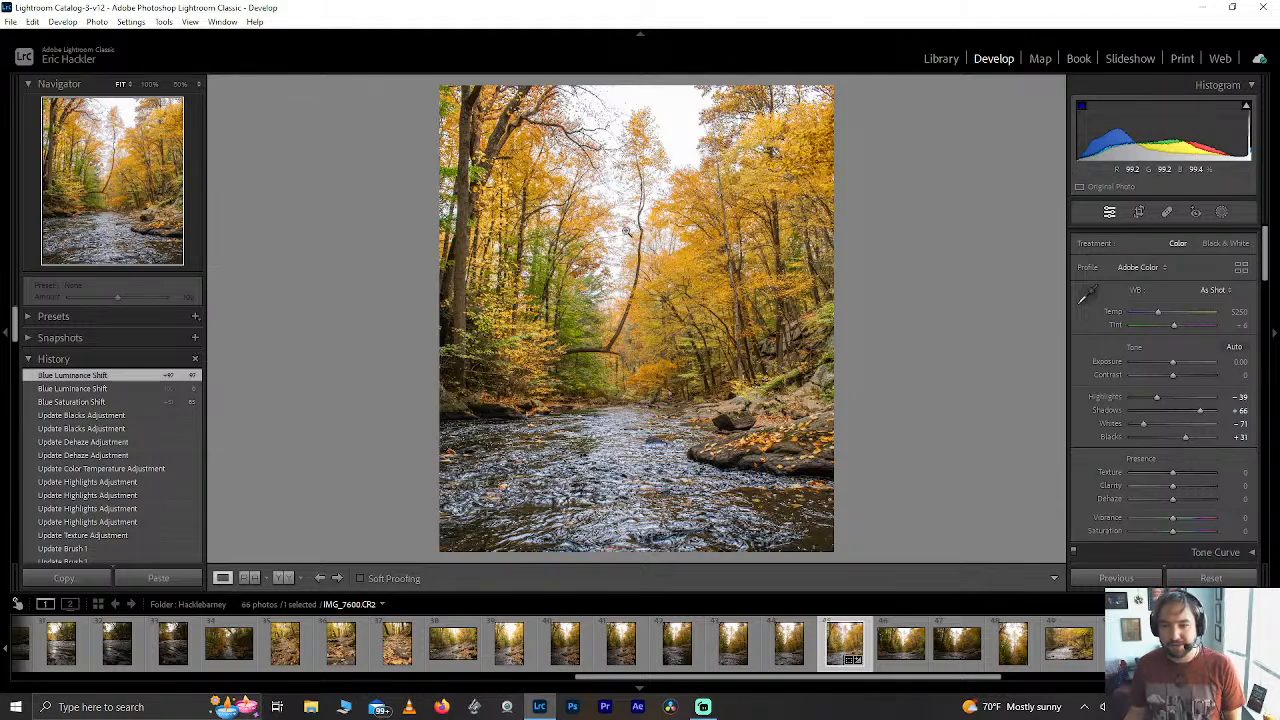
{"action": "left_click_drag", "start_coordinate": [613, 283], "coordinate": [484, 237]}
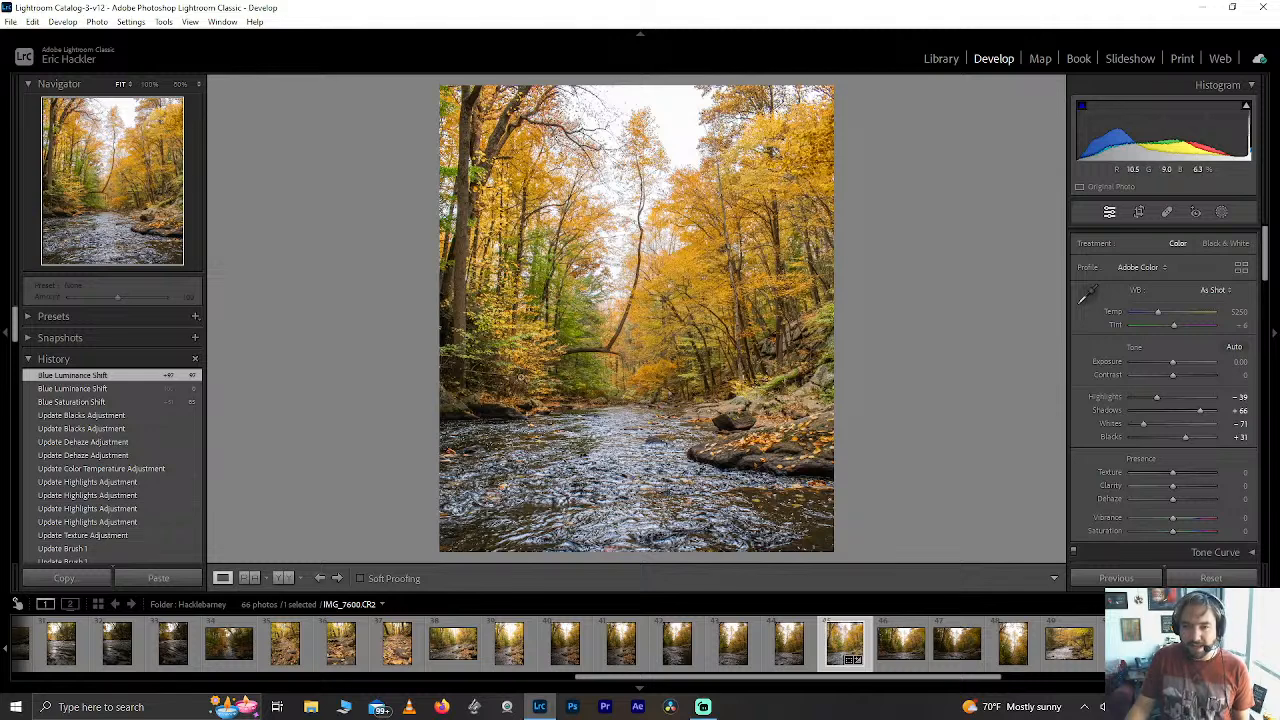
{"action": "left_click", "coordinate": [119, 126]}
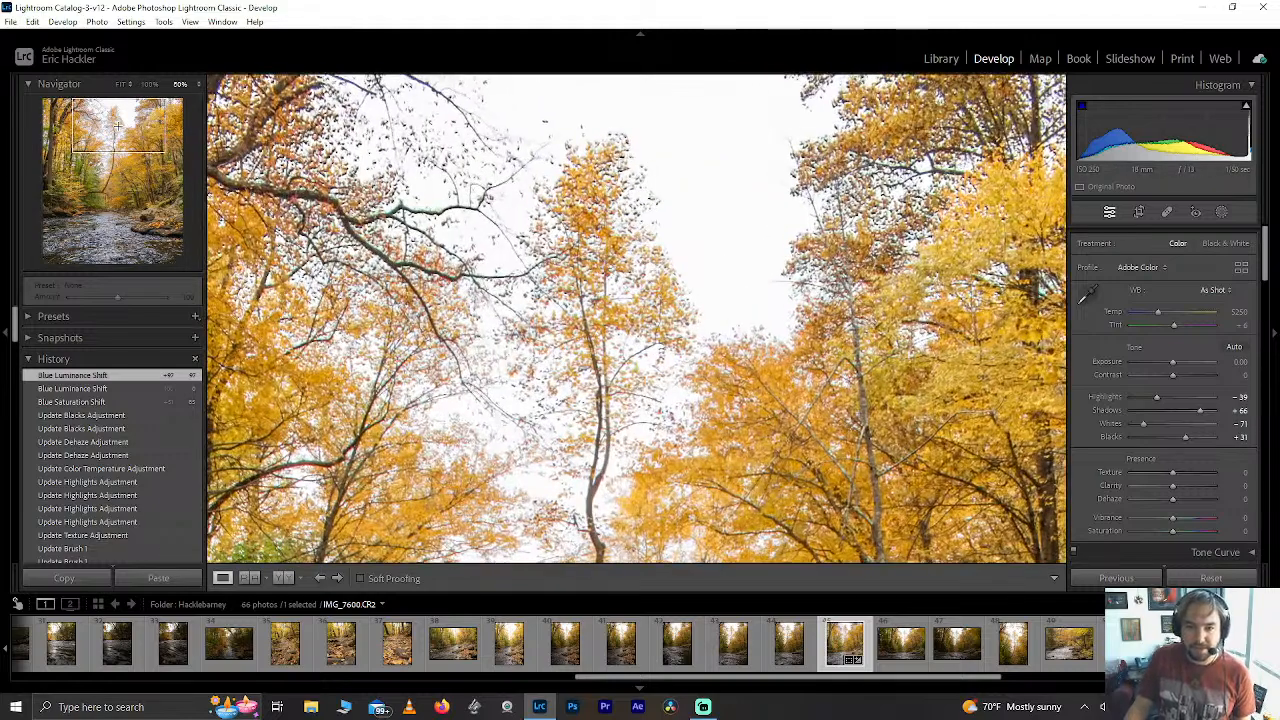
{"action": "left_click_drag", "start_coordinate": [612, 272], "coordinate": [676, 275]}
{"action": "left_click", "coordinate": [677, 275]}
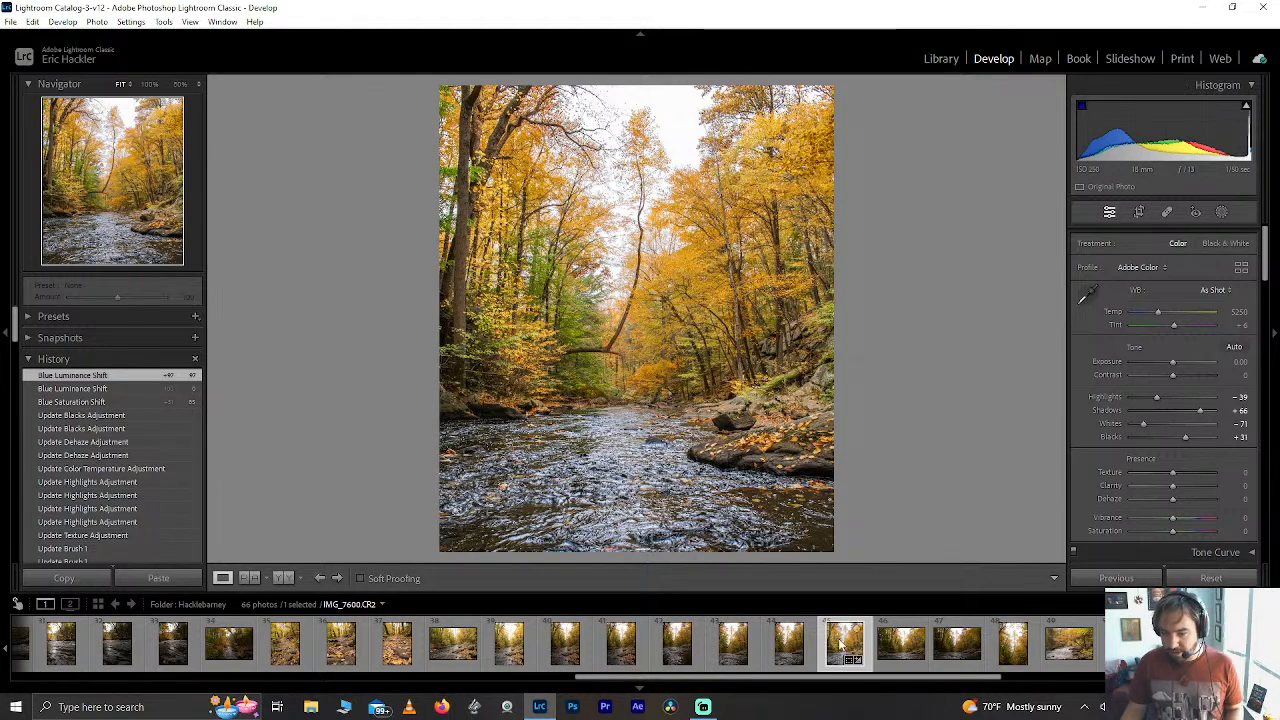
{"action": "key", "text": "3"}
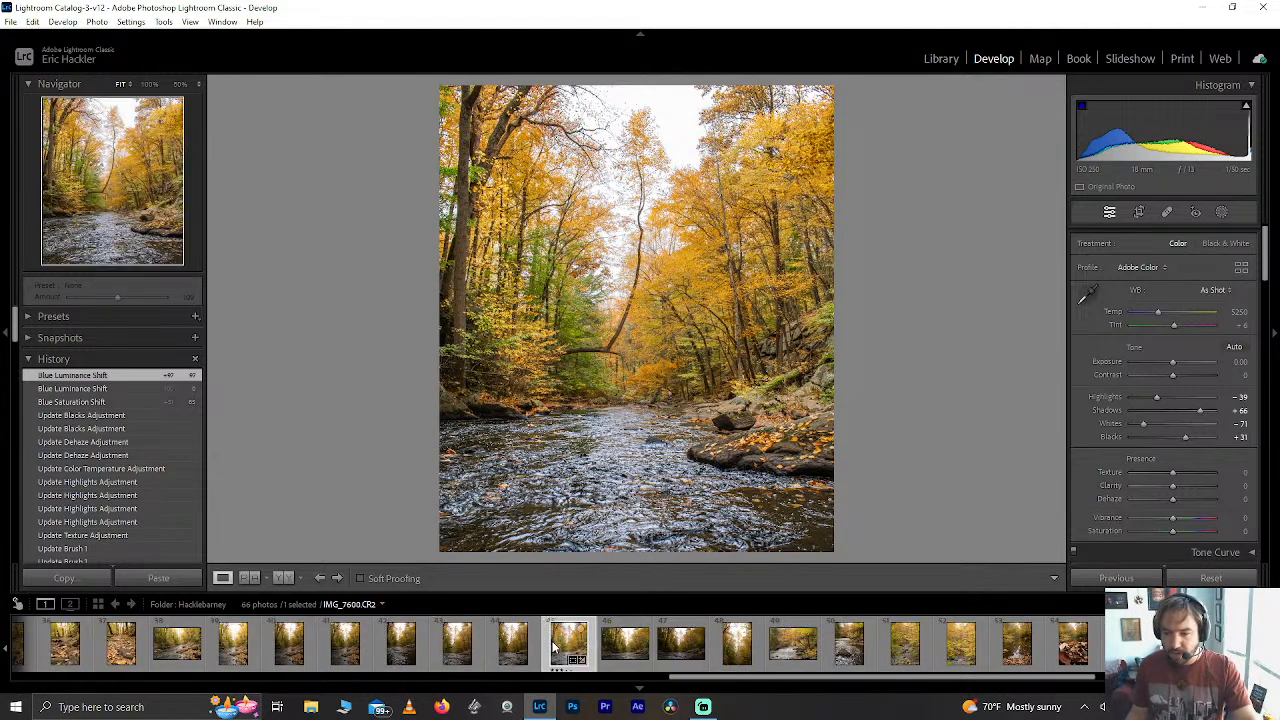
Look through the woodland path frames from IMG_7632 to IMG_7638 as the source for a vertical panorama.
{"action": "scroll", "coordinate": [555, 648], "scroll_direction": "down", "scroll_amount": 5}
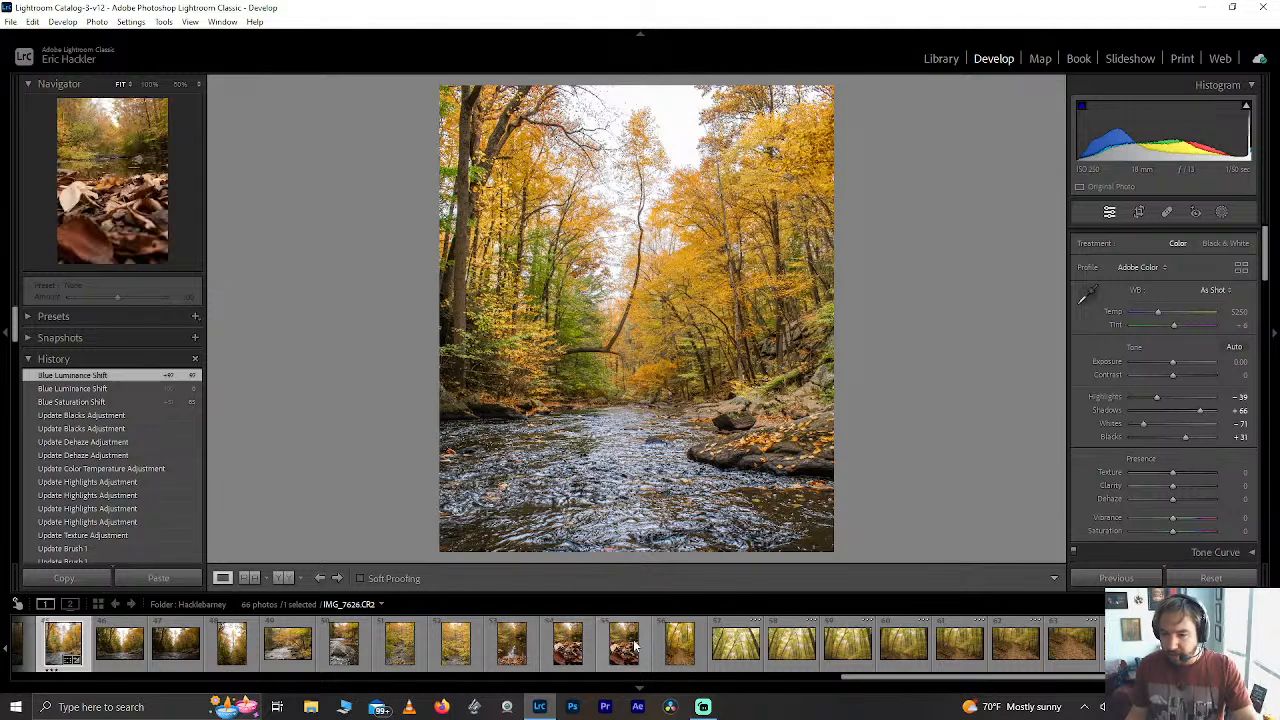
{"action": "left_click", "coordinate": [735, 648]}
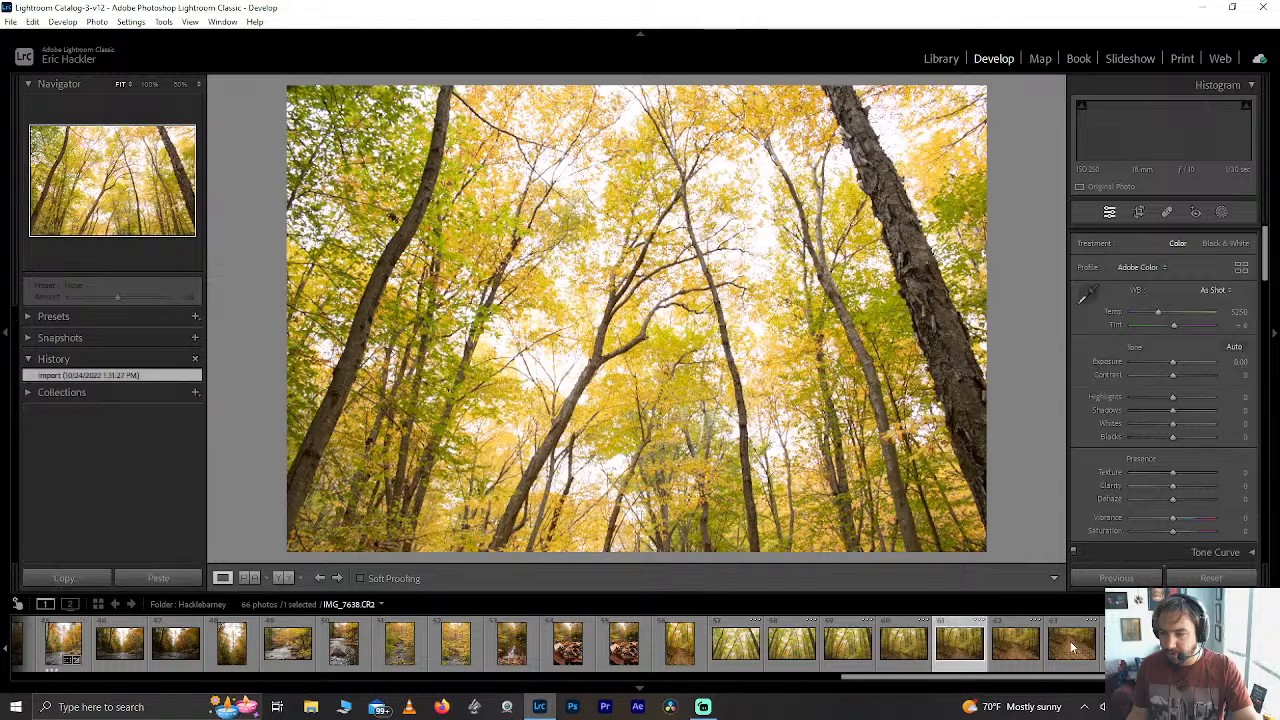
{"action": "left_click", "coordinate": [962, 648]}
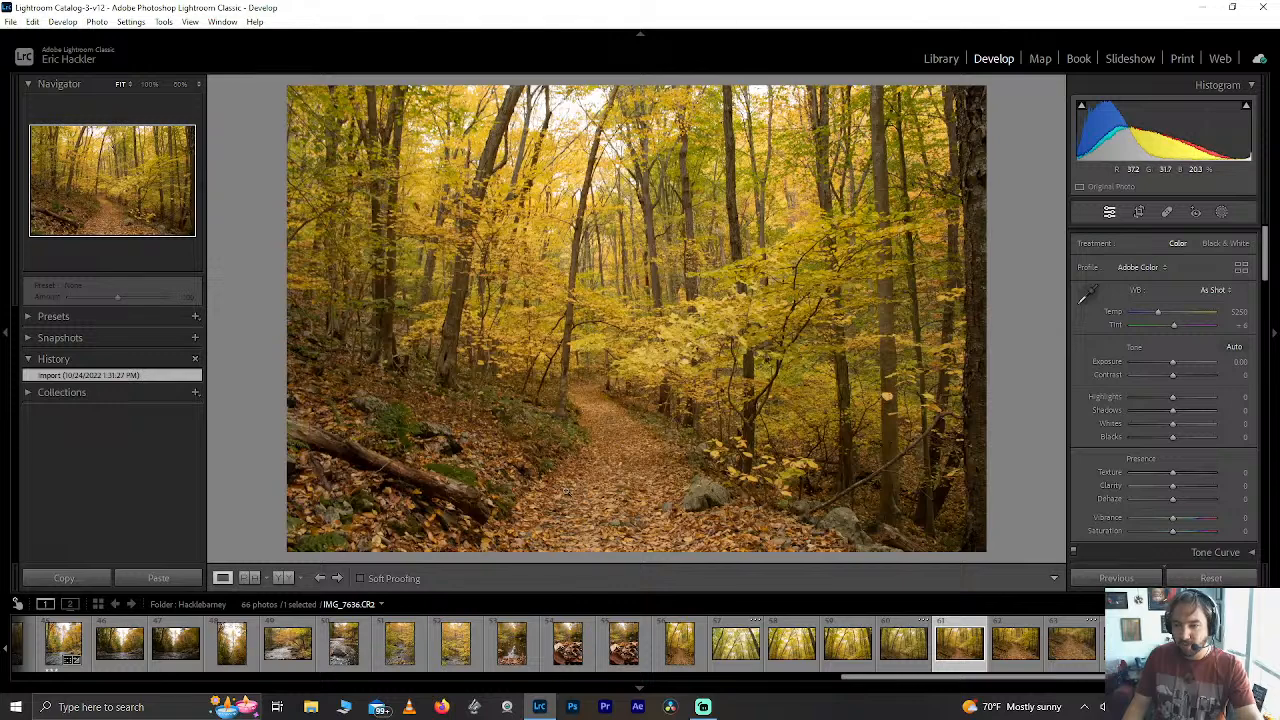
{"action": "left_click", "coordinate": [735, 656]}
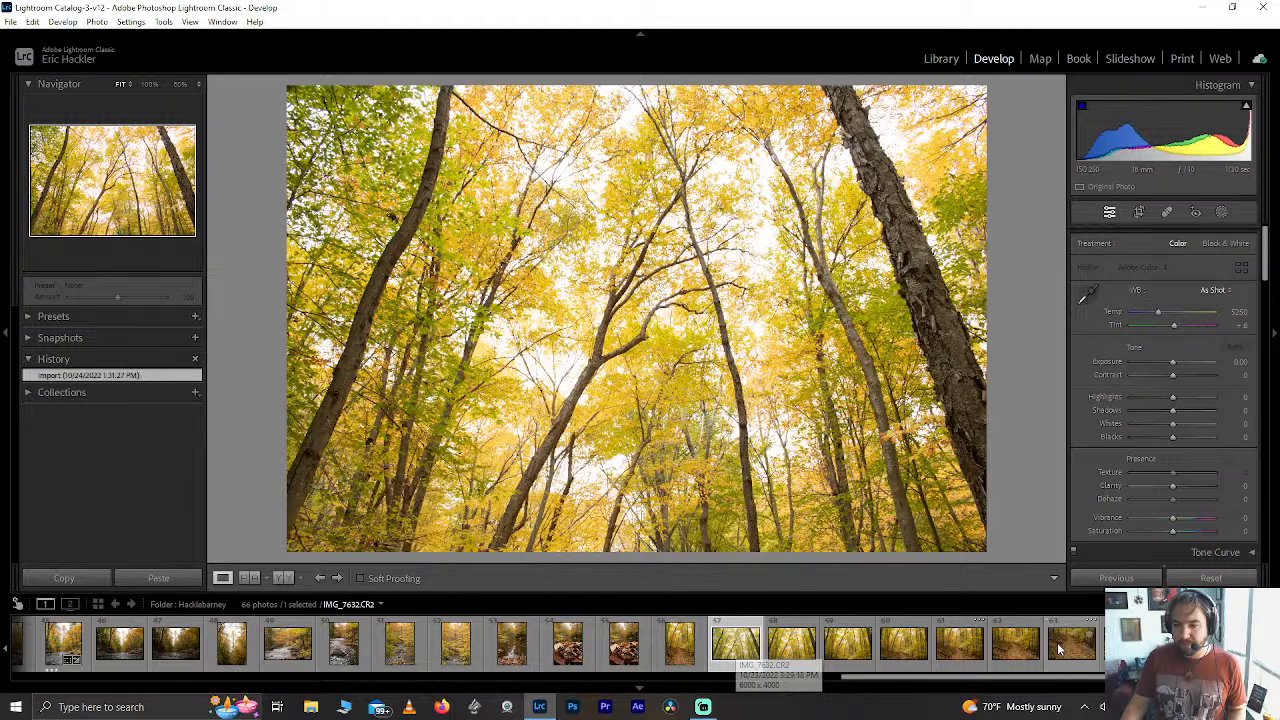
{"action": "key", "text": "Right"}
{"action": "key", "text": "Right"}
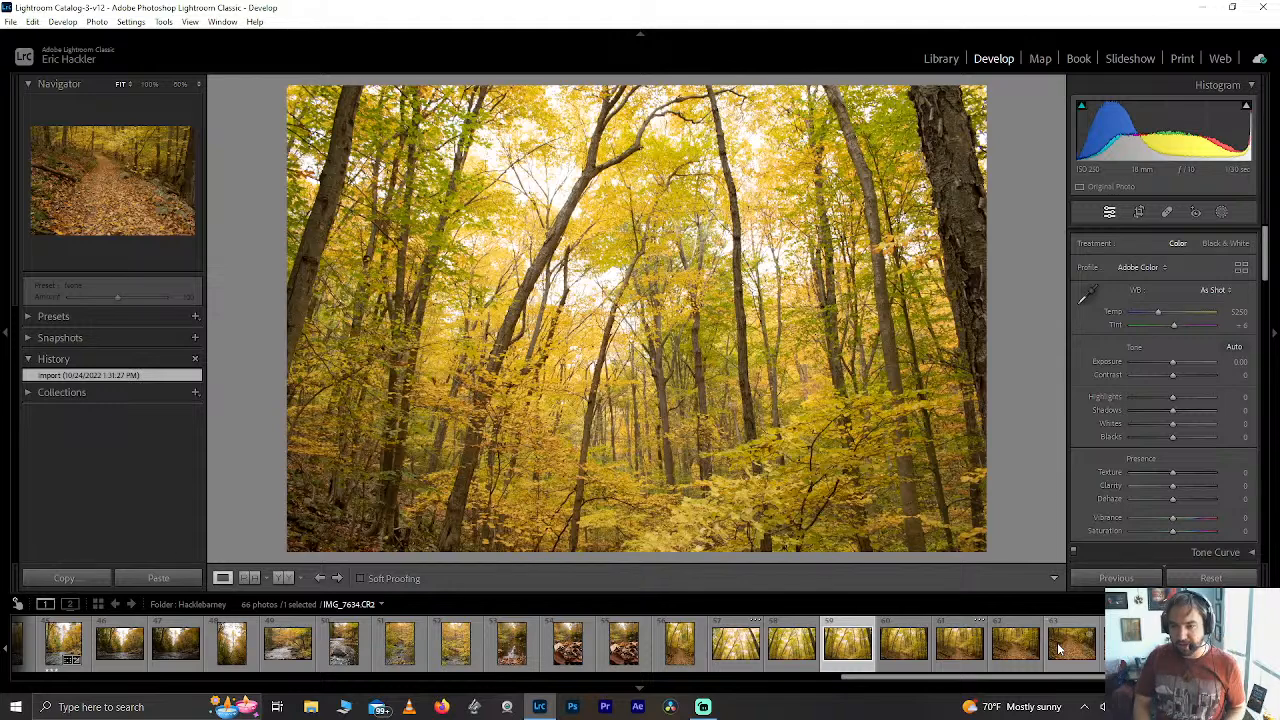
{"action": "key", "text": "Right"}
{"action": "key", "text": "Right"}
{"action": "key", "text": "Right"}
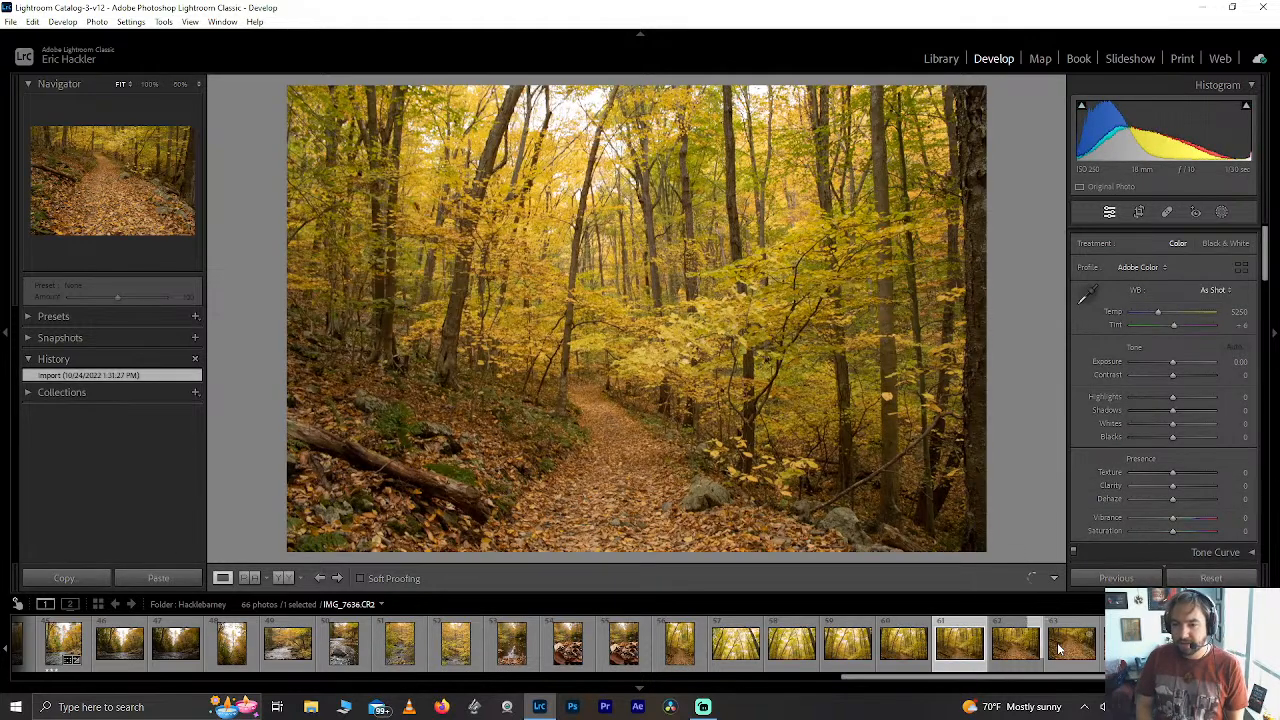
{"action": "key", "text": "Right"}
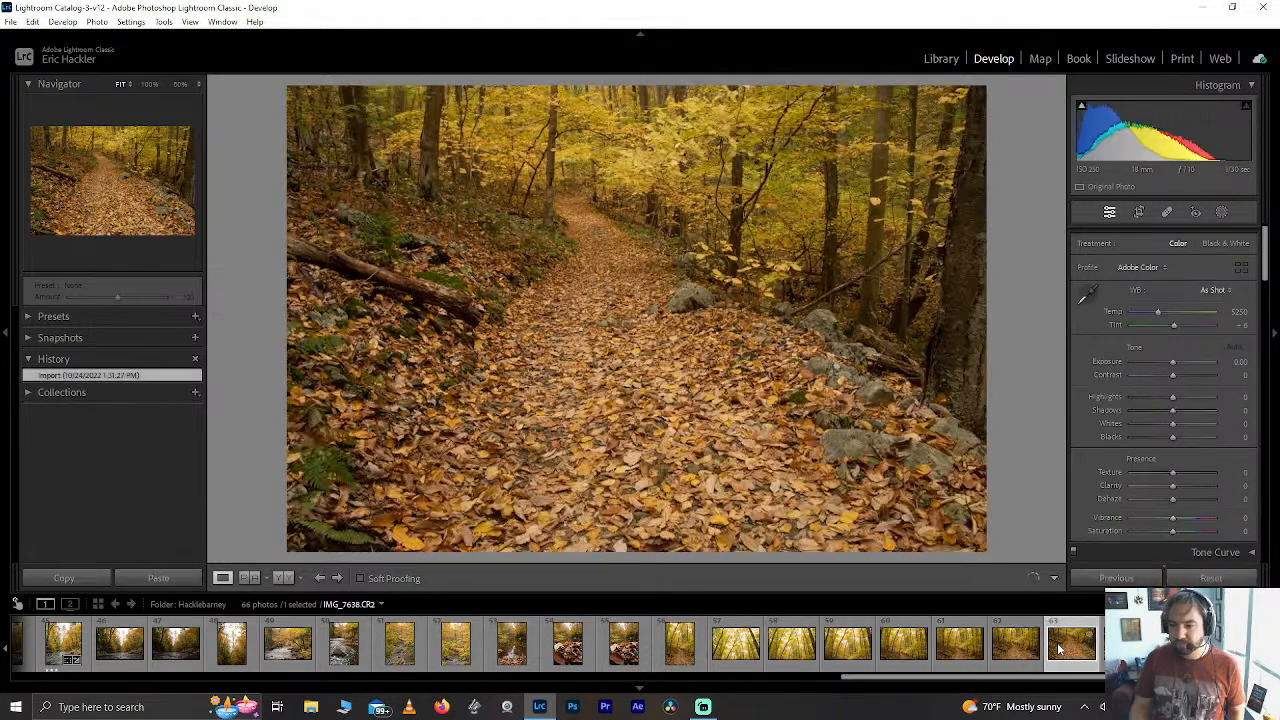
Select all seven woodland path frames from IMG_7632 to IMG_7638 and start a Panorama photo merge.
{"action": "left_click", "coordinate": [712, 643], "text": "shift"}
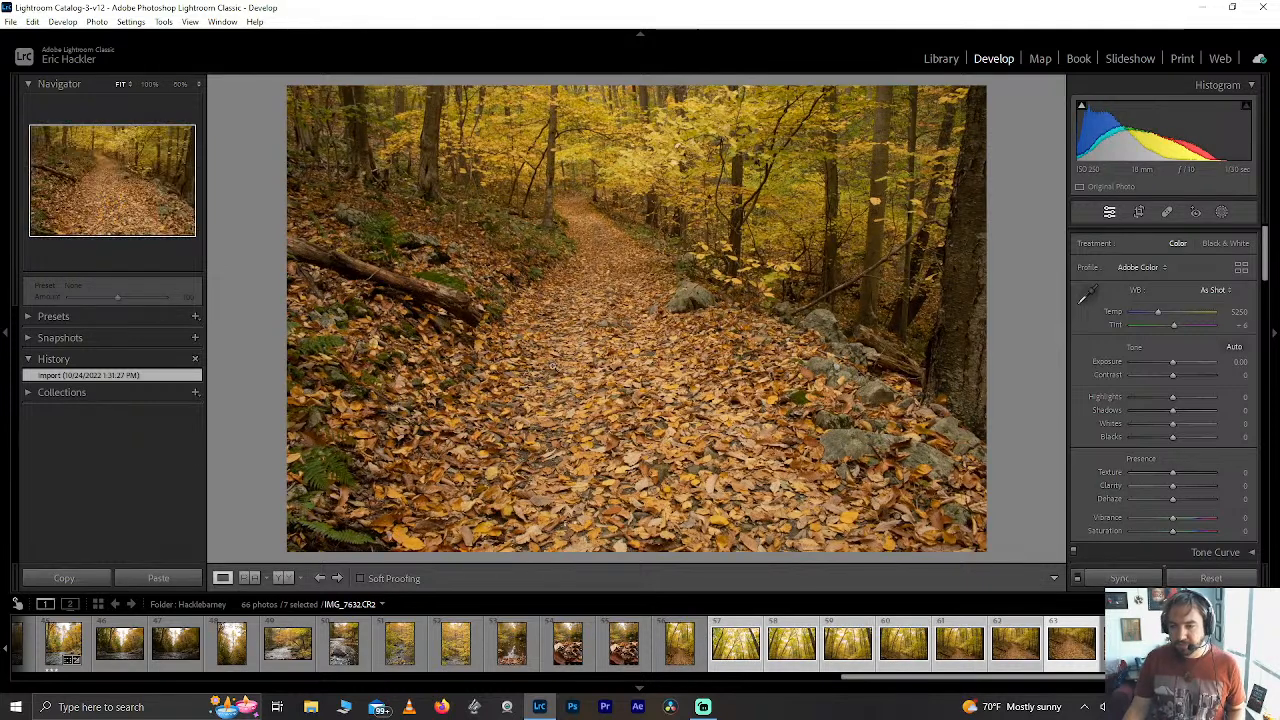
{"action": "left_click", "coordinate": [96, 22]}
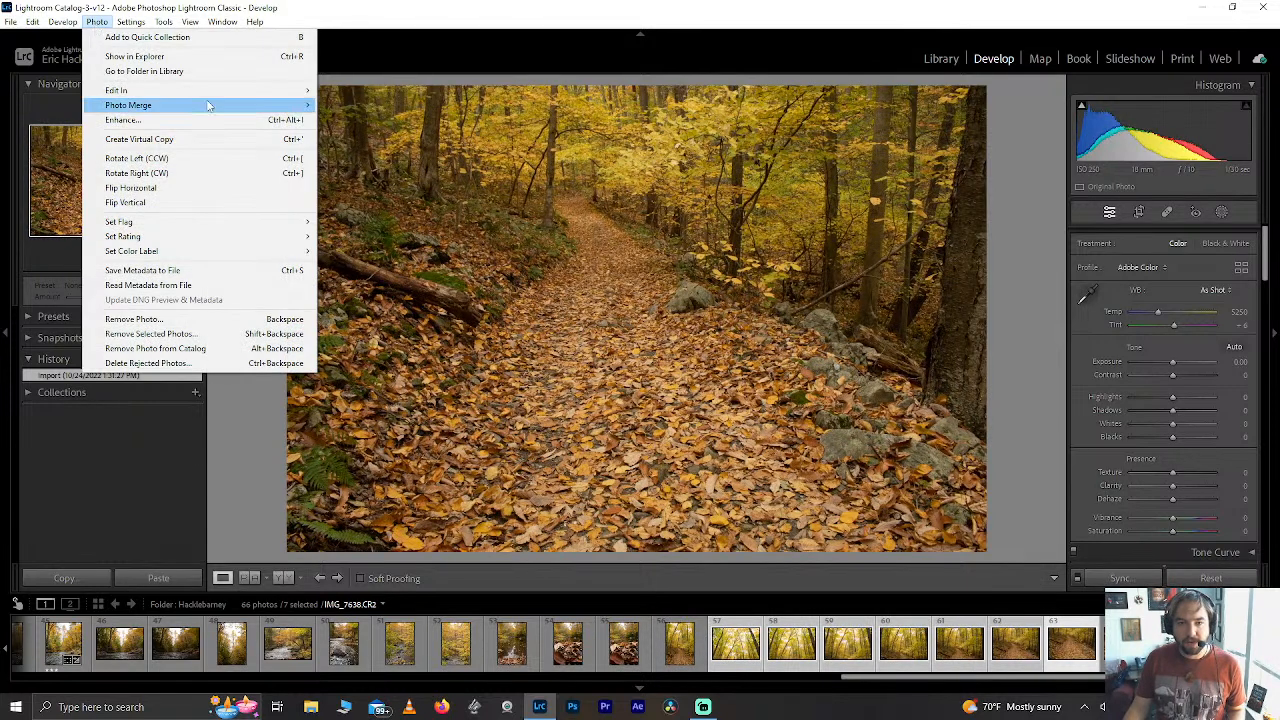
{"action": "mouse_move", "coordinate": [213, 113]}
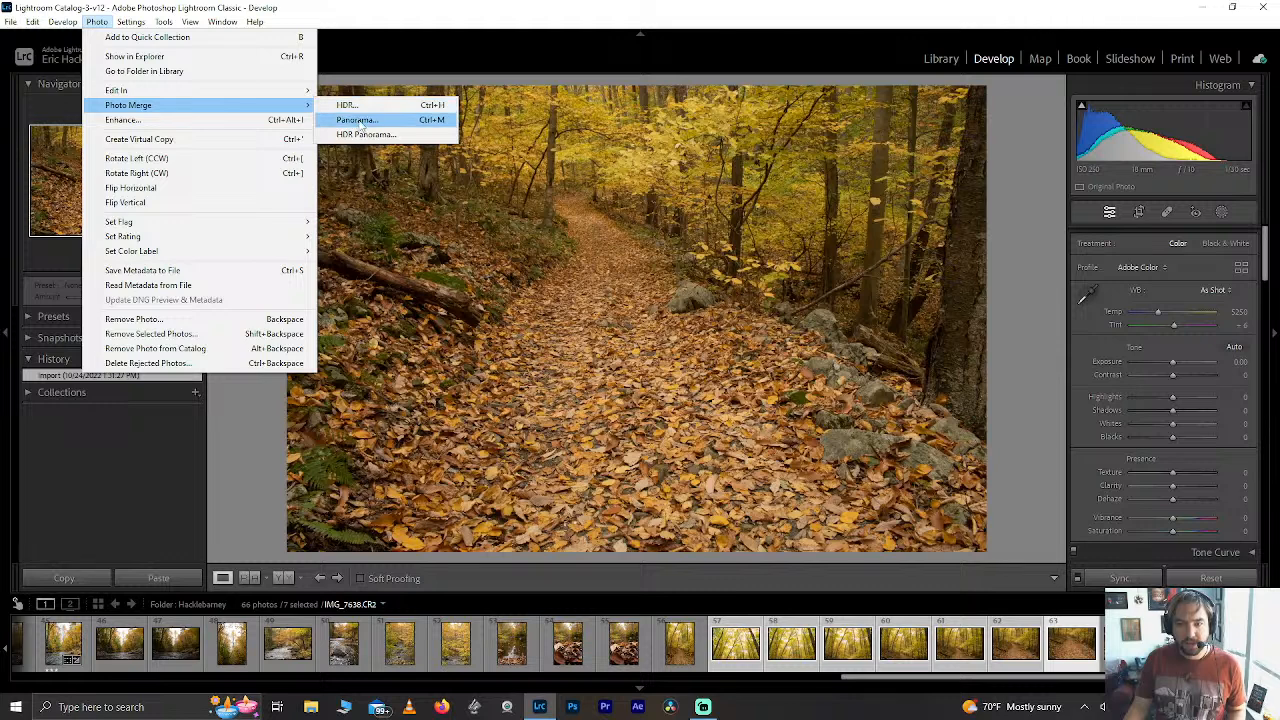
{"action": "left_click", "coordinate": [357, 120]}
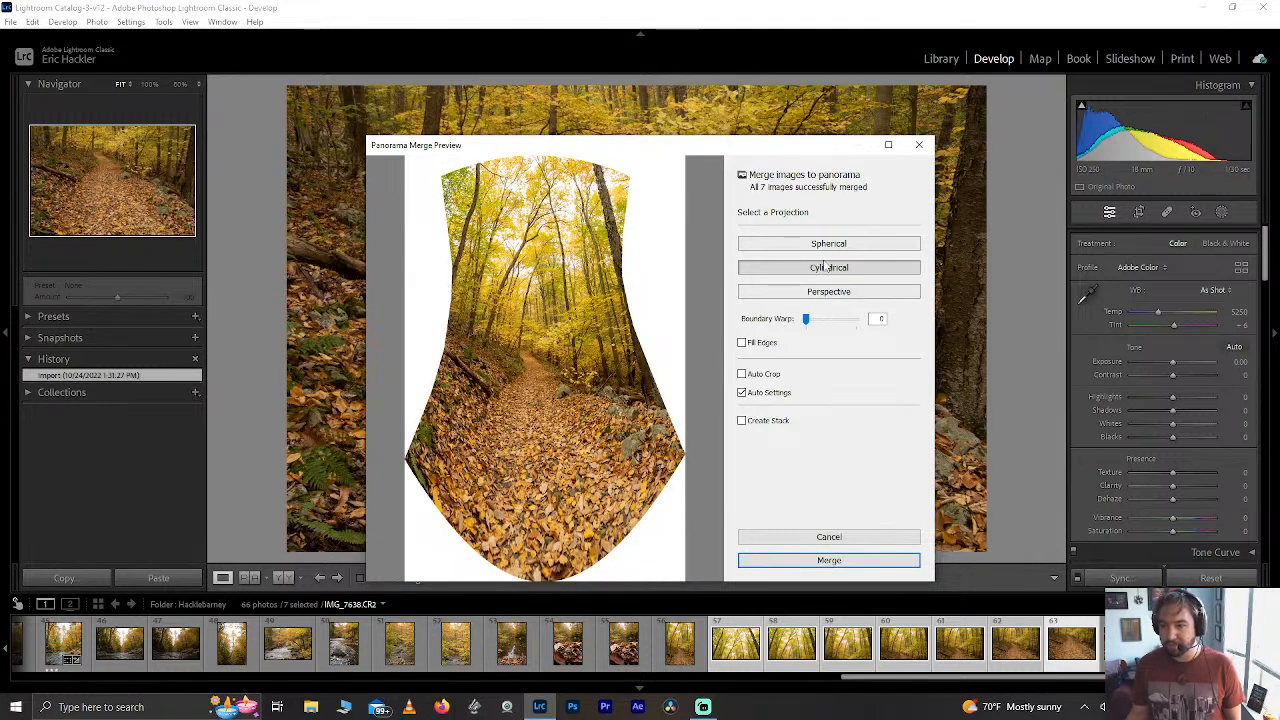
Preview the Spherical projection for the panorama and switch to the Perspective projection.
{"action": "left_click", "coordinate": [794, 247]}
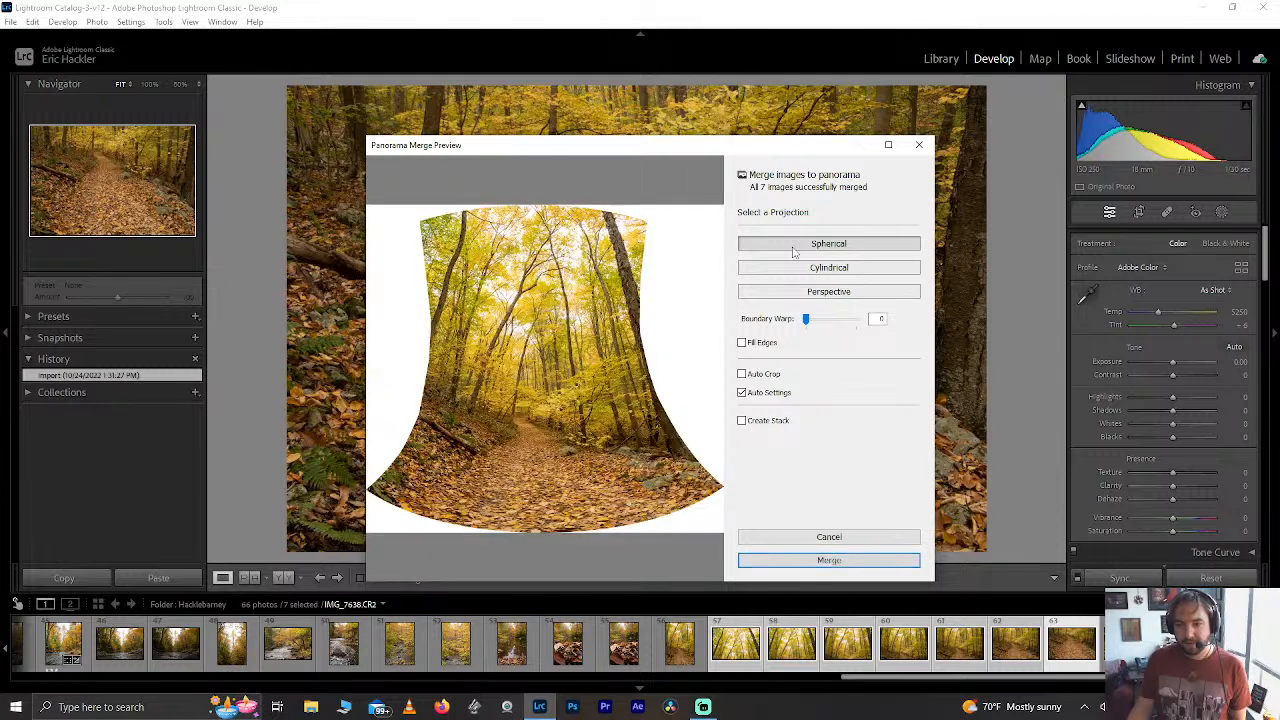
{"action": "left_click", "coordinate": [808, 292]}
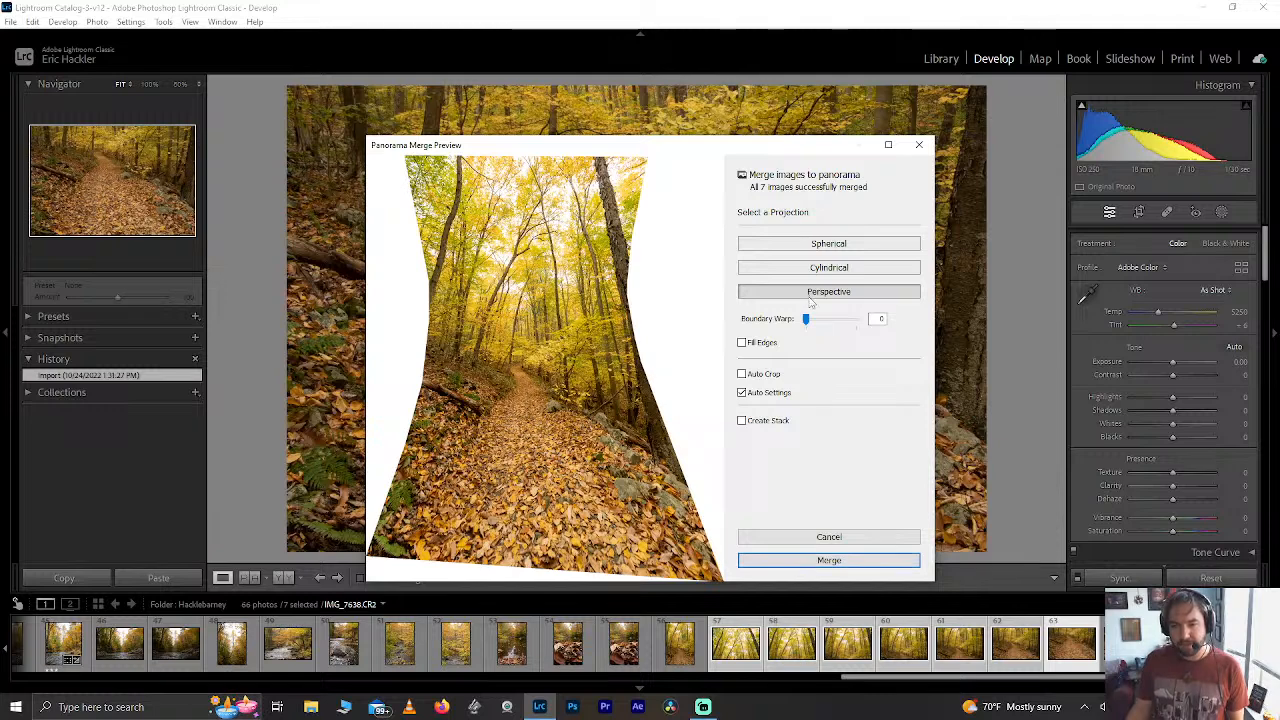
Try the panorama with a Boundary Warp of 100, and with Fill Edges at warp values of 0 and 60.
{"action": "left_click_drag", "start_coordinate": [807, 324], "coordinate": [856, 329]}
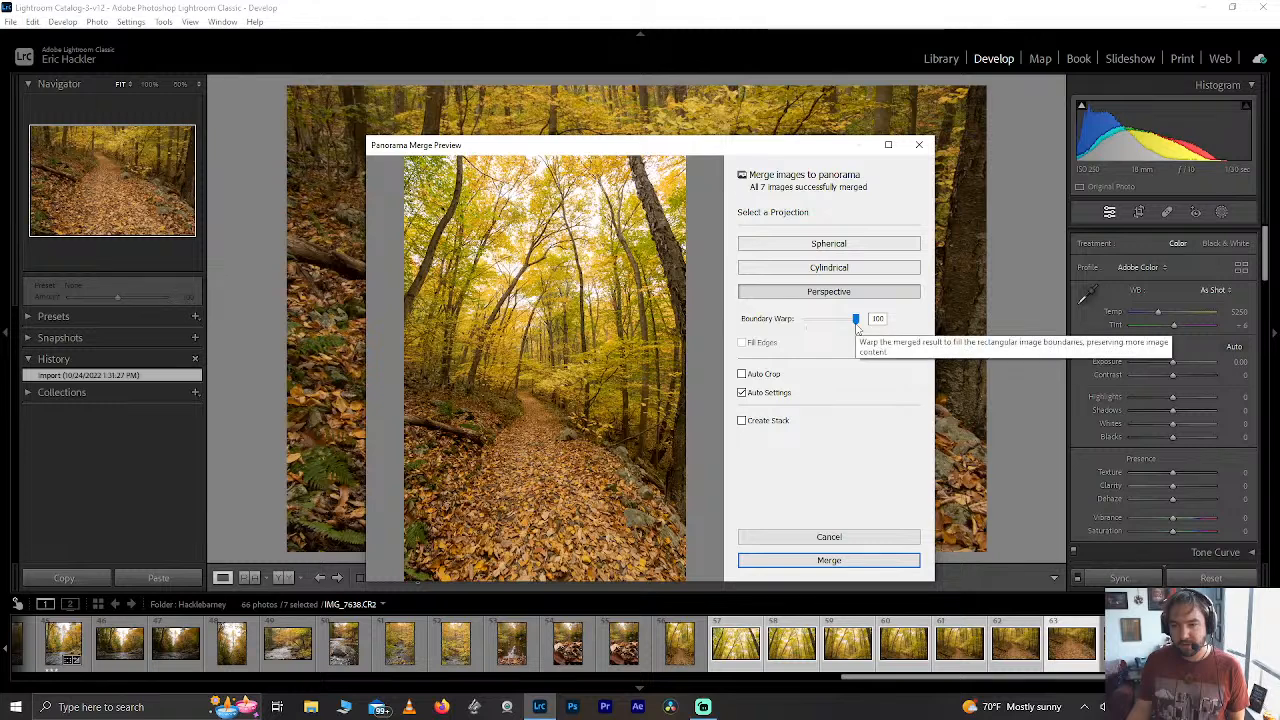
{"action": "left_click_drag", "start_coordinate": [857, 327], "coordinate": [806, 322]}
{"action": "left_click", "coordinate": [741, 343]}
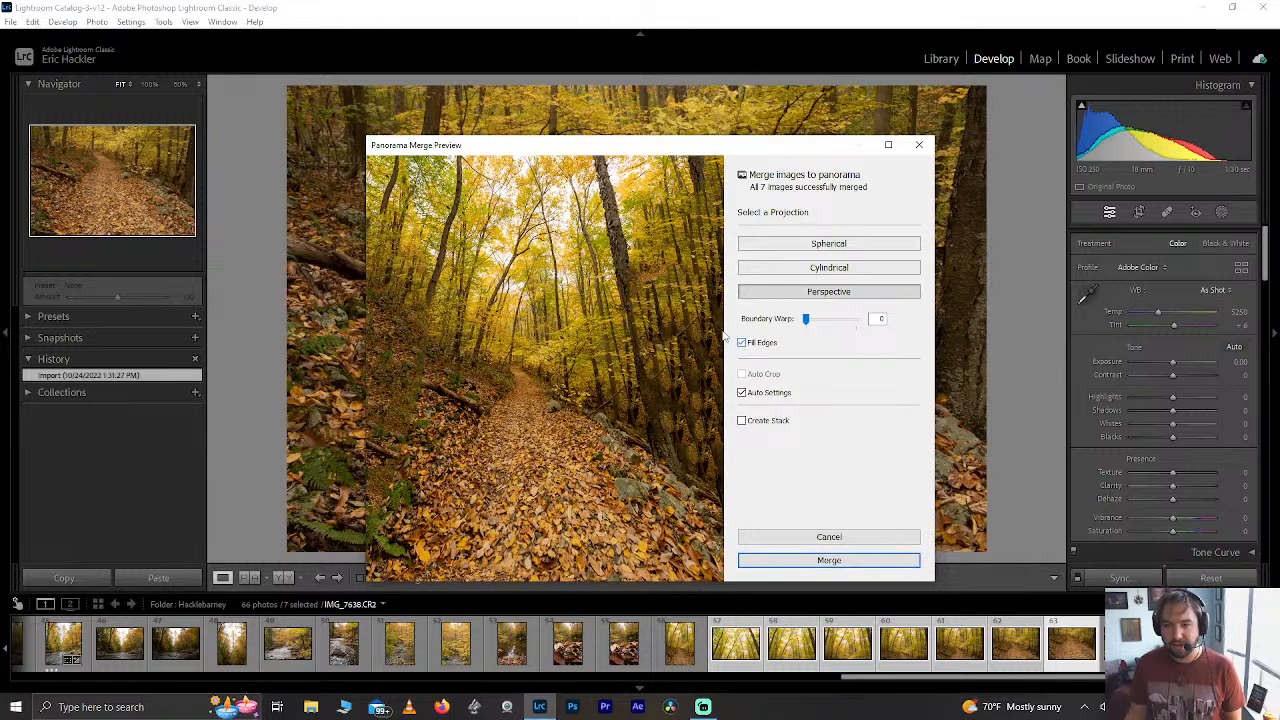
{"action": "left_click_drag", "start_coordinate": [808, 319], "coordinate": [836, 320]}
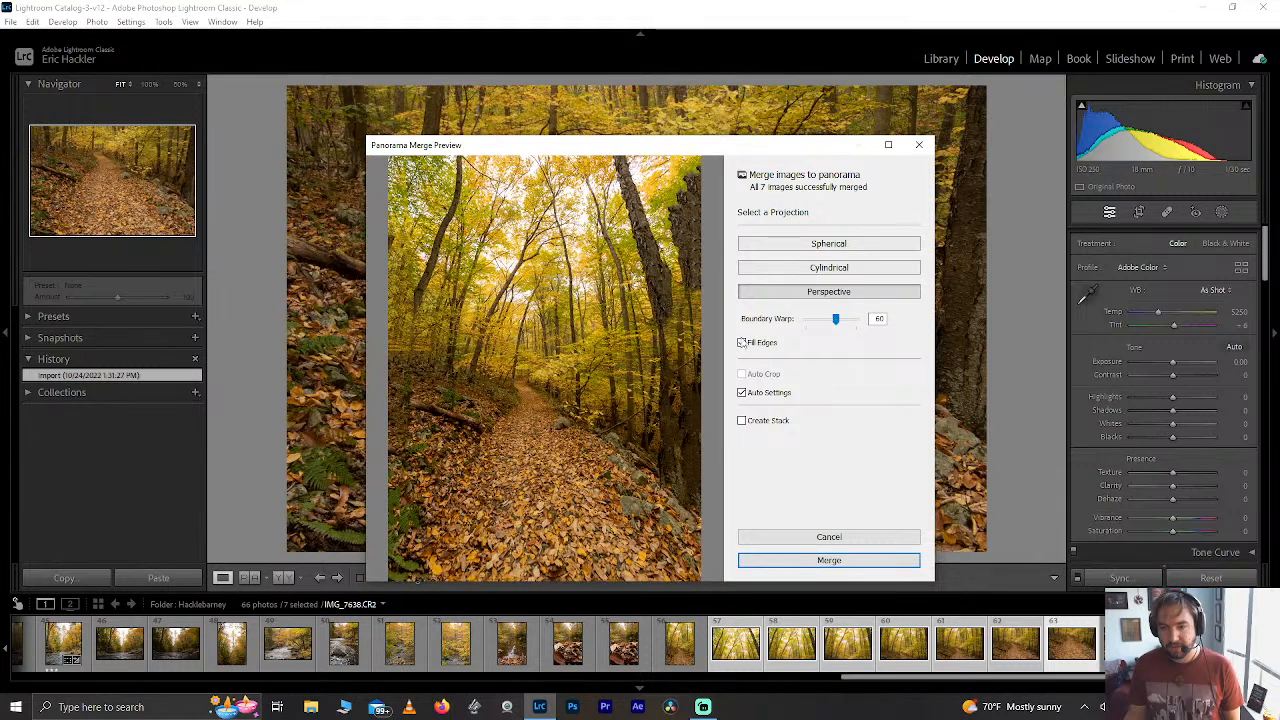
{"action": "left_click", "coordinate": [742, 343]}
Set the panorama's Boundary Warp to 92 with Fill Edges off.
{"action": "left_click_drag", "start_coordinate": [836, 319], "coordinate": [854, 320]}
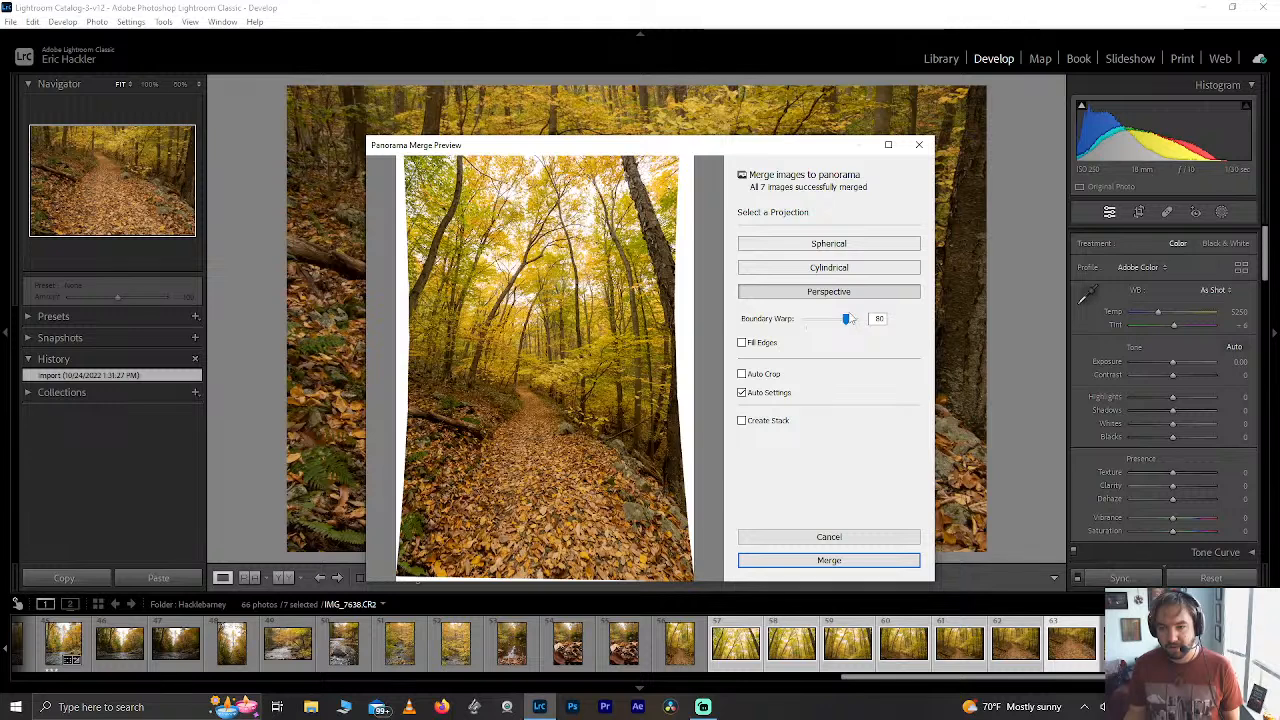
{"action": "left_click_drag", "start_coordinate": [847, 320], "coordinate": [853, 325]}
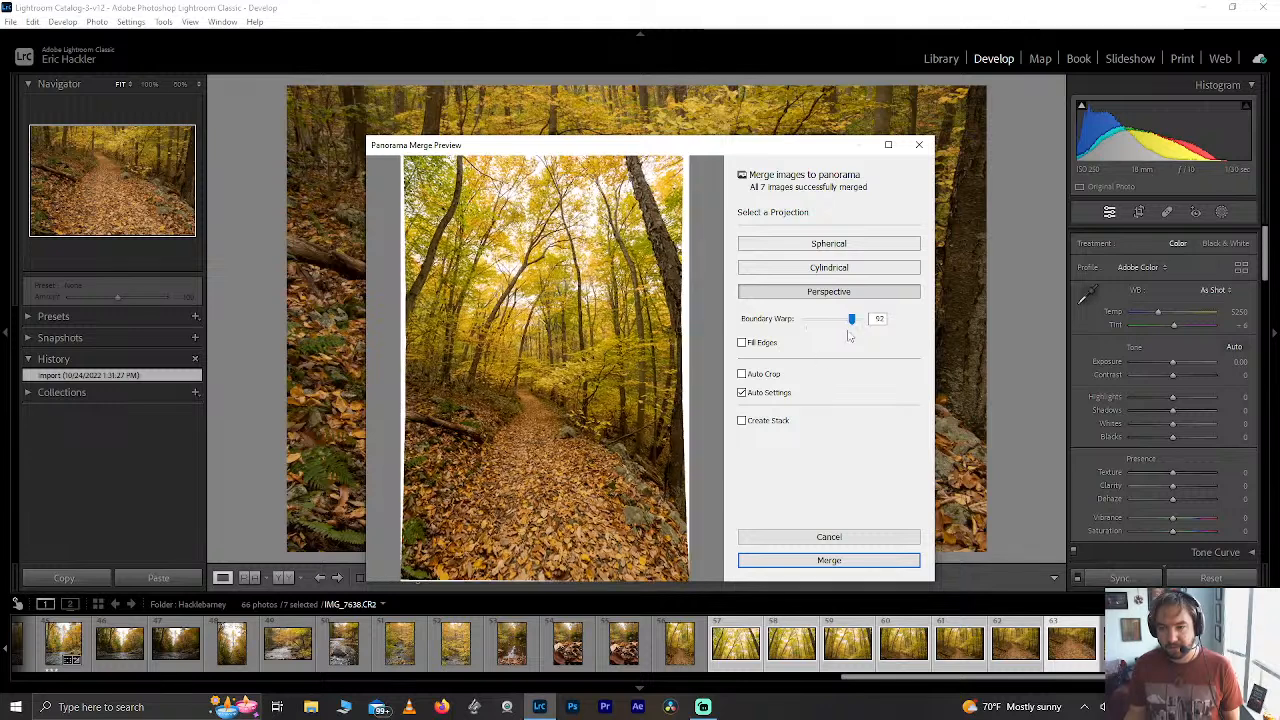
Preview the Perspective panorama with Fill Edges on and off, and set its Boundary Warp to 100.
{"action": "left_click", "coordinate": [746, 345]}
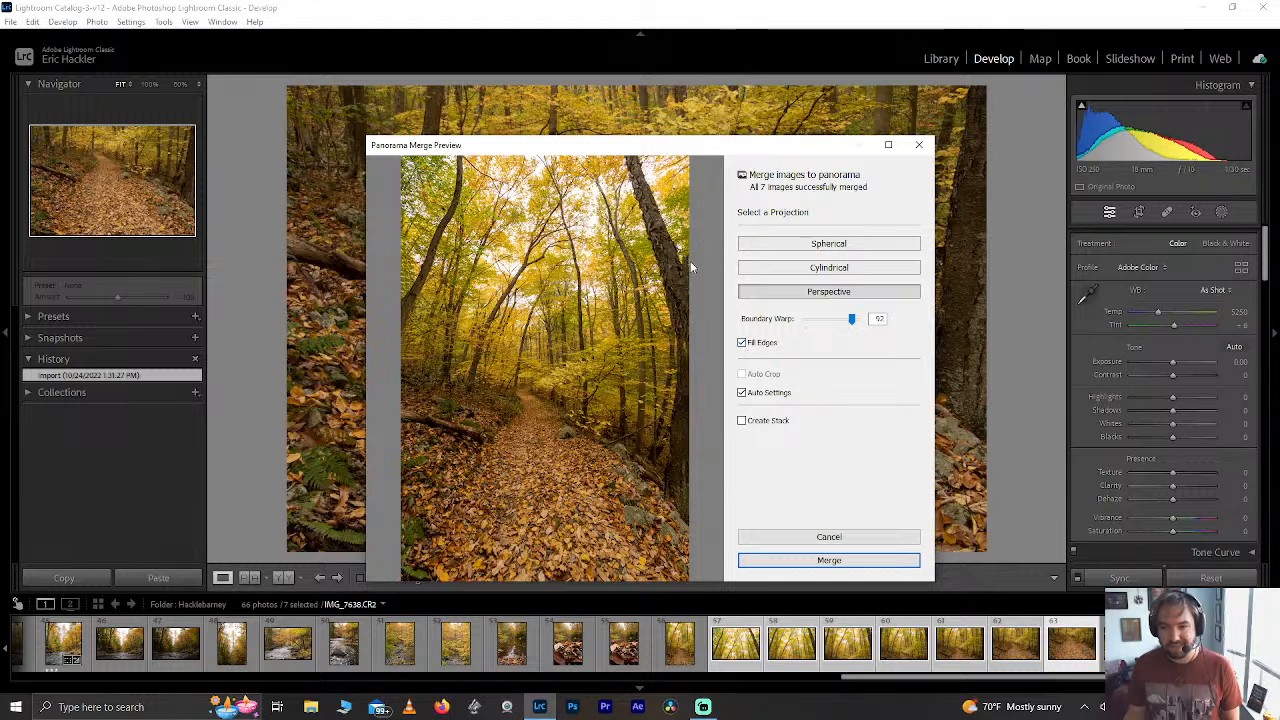
{"action": "left_click", "coordinate": [743, 343]}
{"action": "left_click", "coordinate": [748, 344]}
{"action": "left_click_drag", "start_coordinate": [849, 319], "coordinate": [866, 322]}
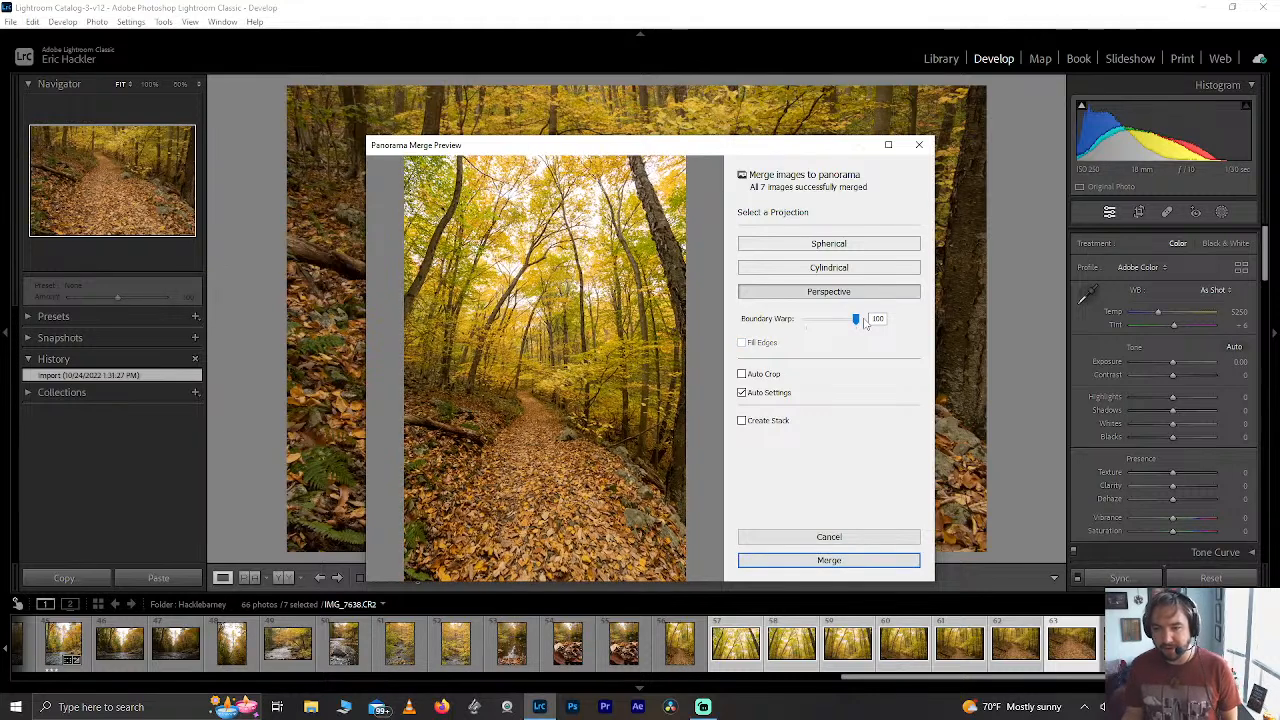
Preview the panorama in the Spherical projection with a Boundary Warp of 100.
{"action": "left_click", "coordinate": [843, 268]}
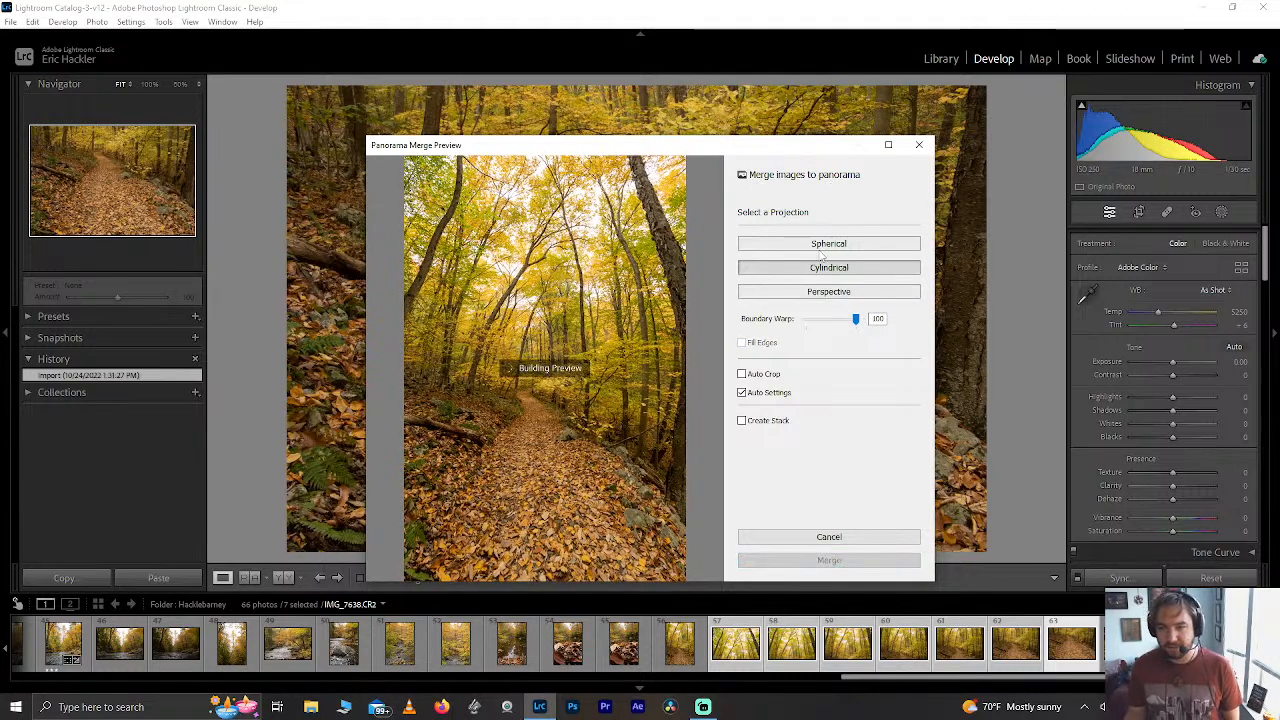
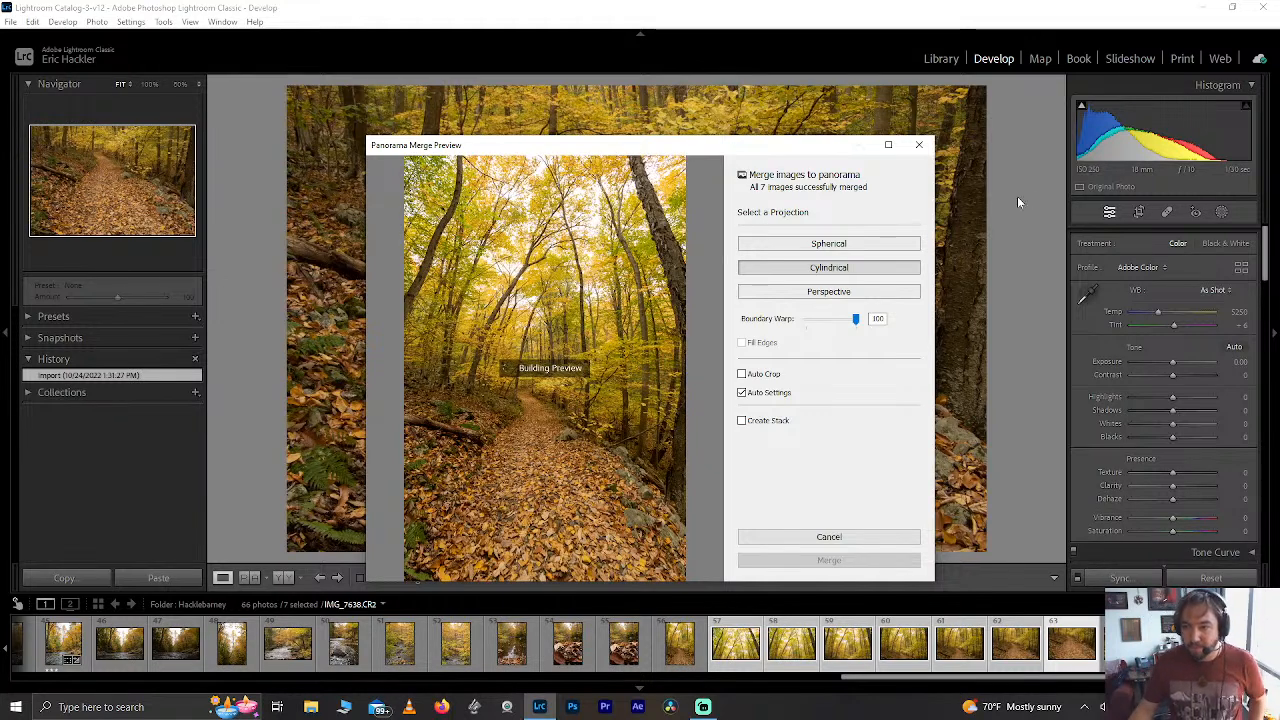
{"action": "left_click", "coordinate": [886, 248]}
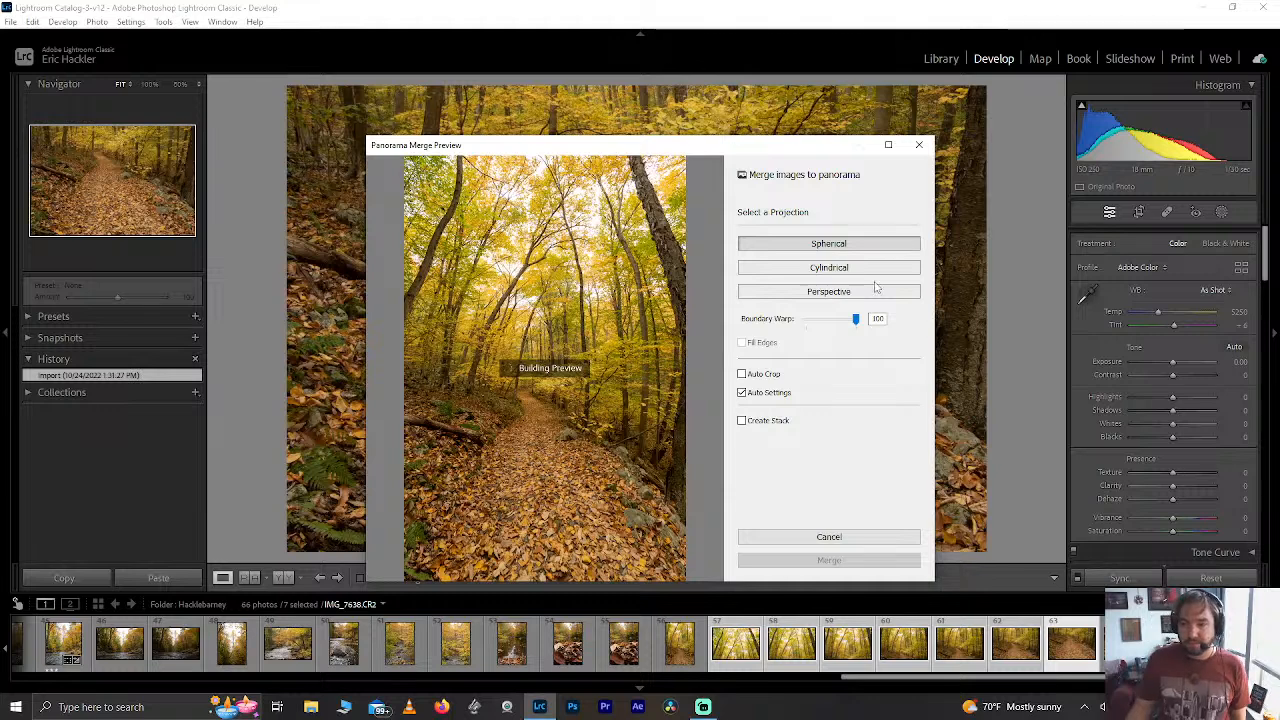
{"action": "mouse_move", "coordinate": [856, 320]}
{"action": "left_mouse_down"}
{"action": "mouse_move", "coordinate": [845, 319]}
{"action": "mouse_move", "coordinate": [865, 319]}
{"action": "left_mouse_up"}
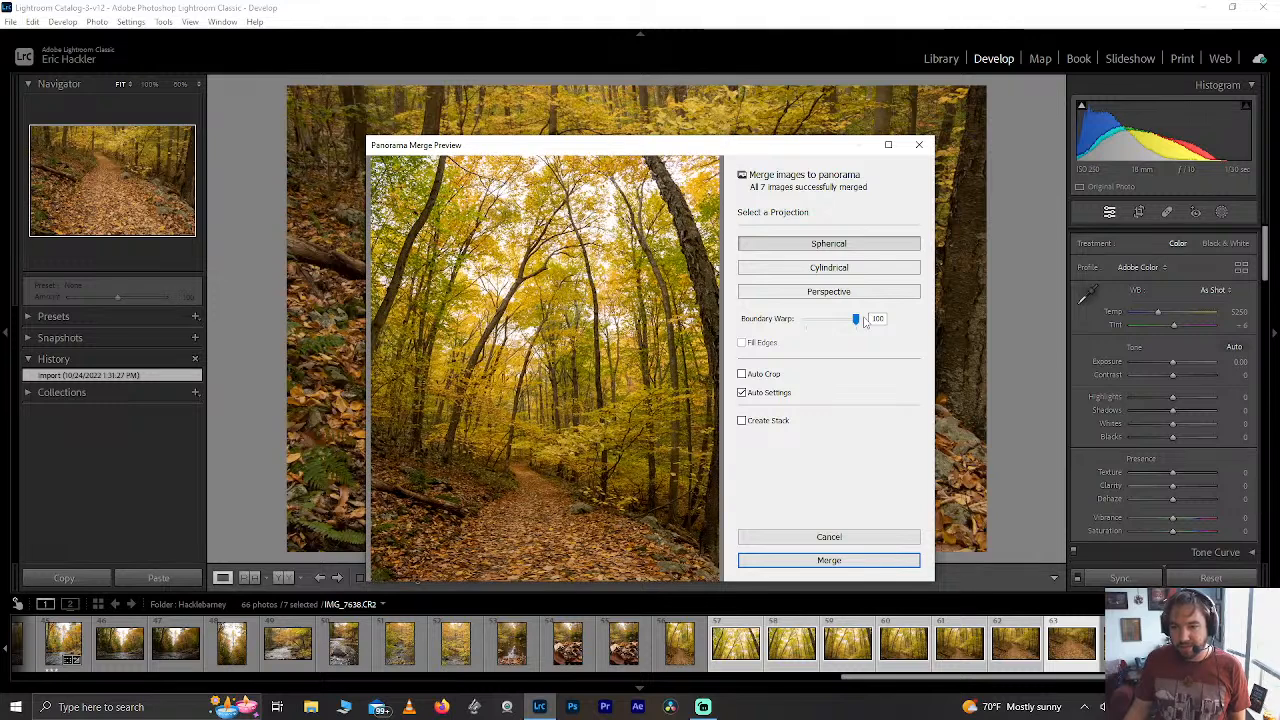
Switch the panorama to the Cylindrical projection and compare Boundary Warp values of 40, 60, 80 and 100.
{"action": "left_click", "coordinate": [824, 270]}
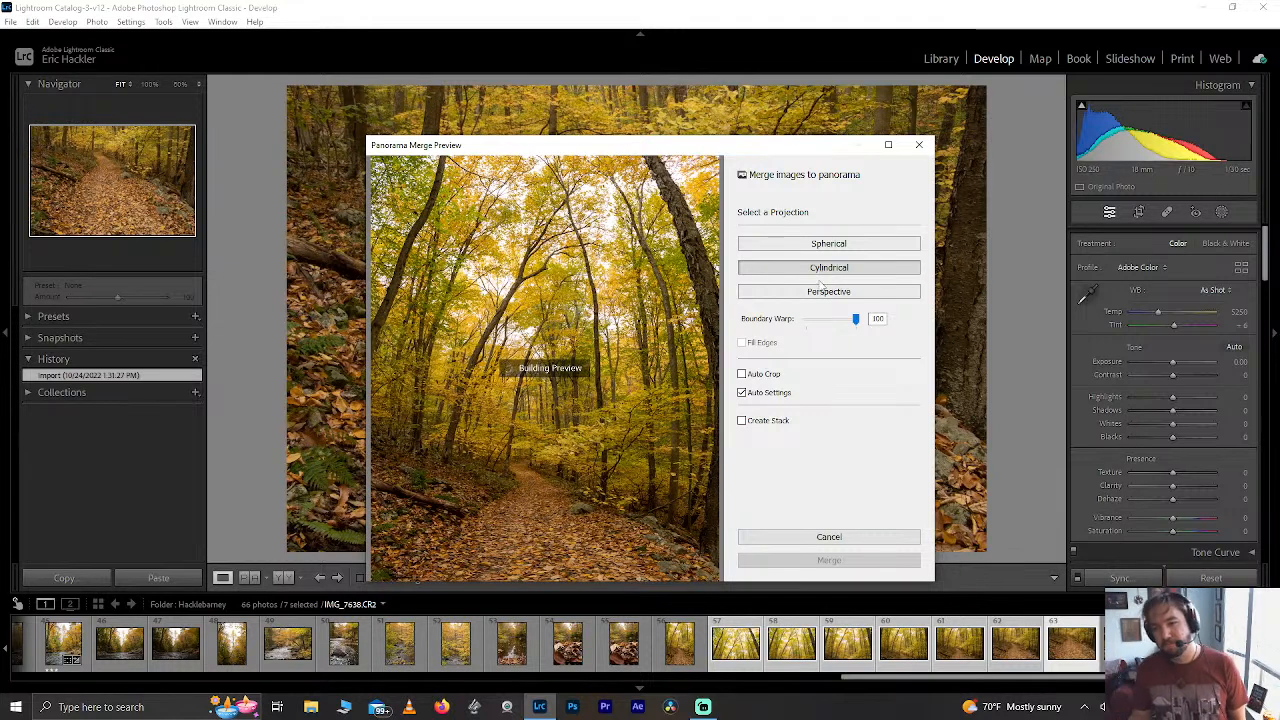
{"action": "left_click", "coordinate": [812, 320]}
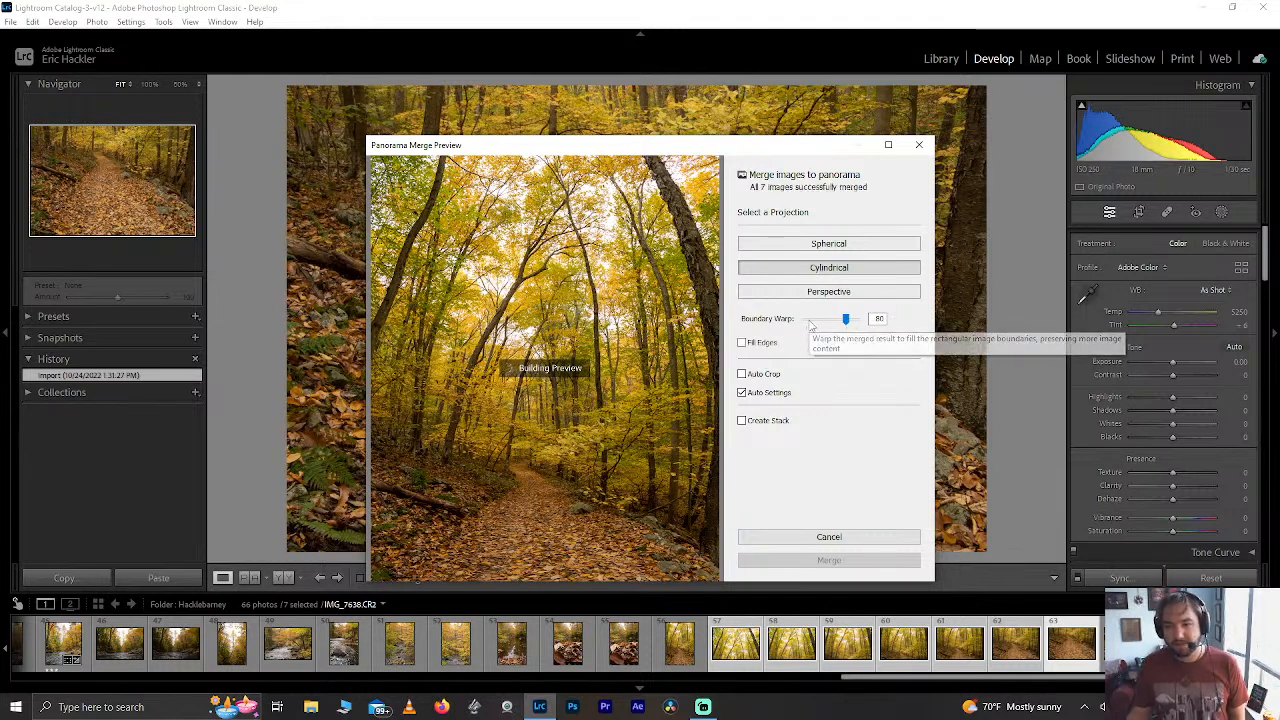
{"action": "left_click", "coordinate": [812, 321]}
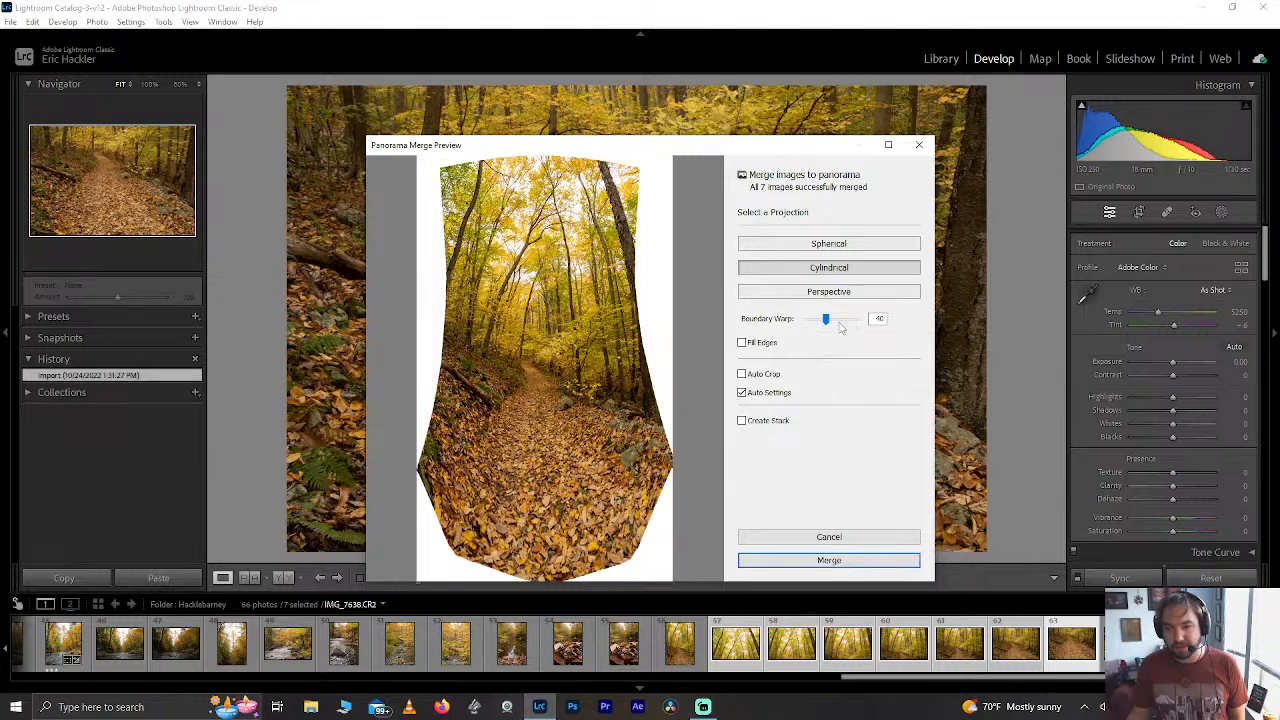
{"action": "left_click", "coordinate": [859, 321]}
{"action": "left_click", "coordinate": [869, 321]}
{"action": "left_click", "coordinate": [869, 321]}
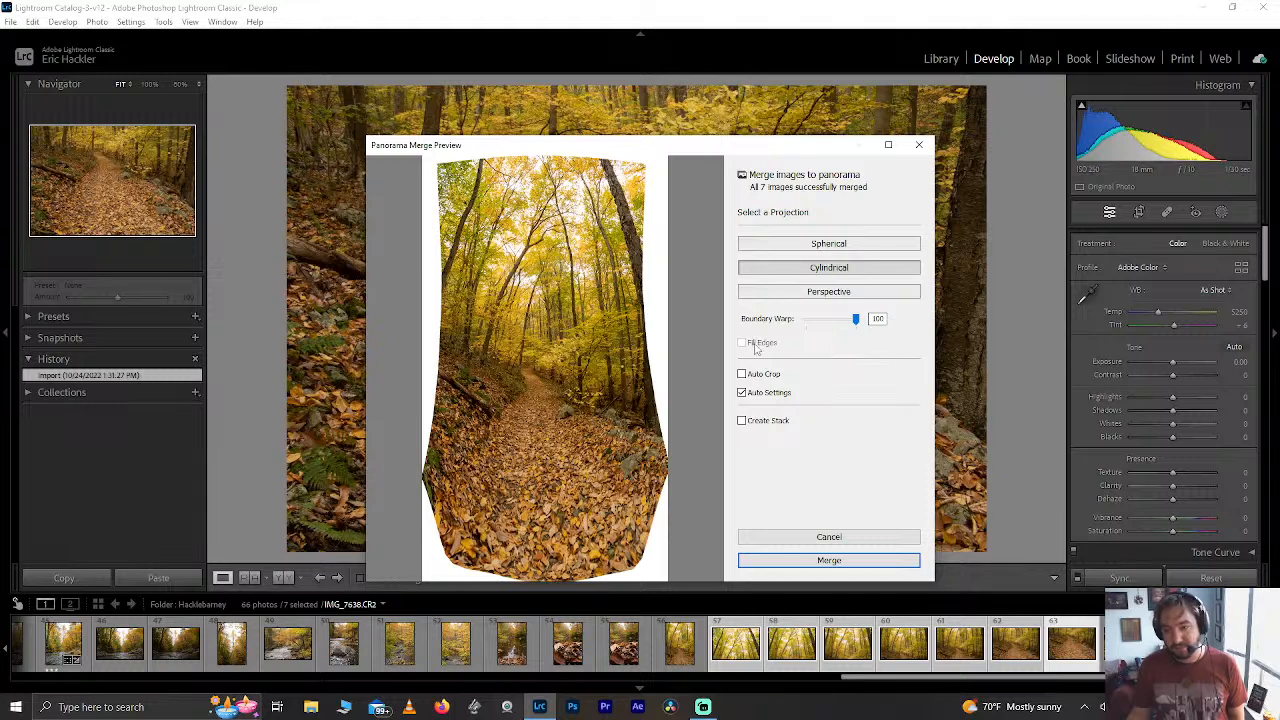
{"action": "left_click", "coordinate": [841, 321]}
{"action": "left_click", "coordinate": [841, 321]}
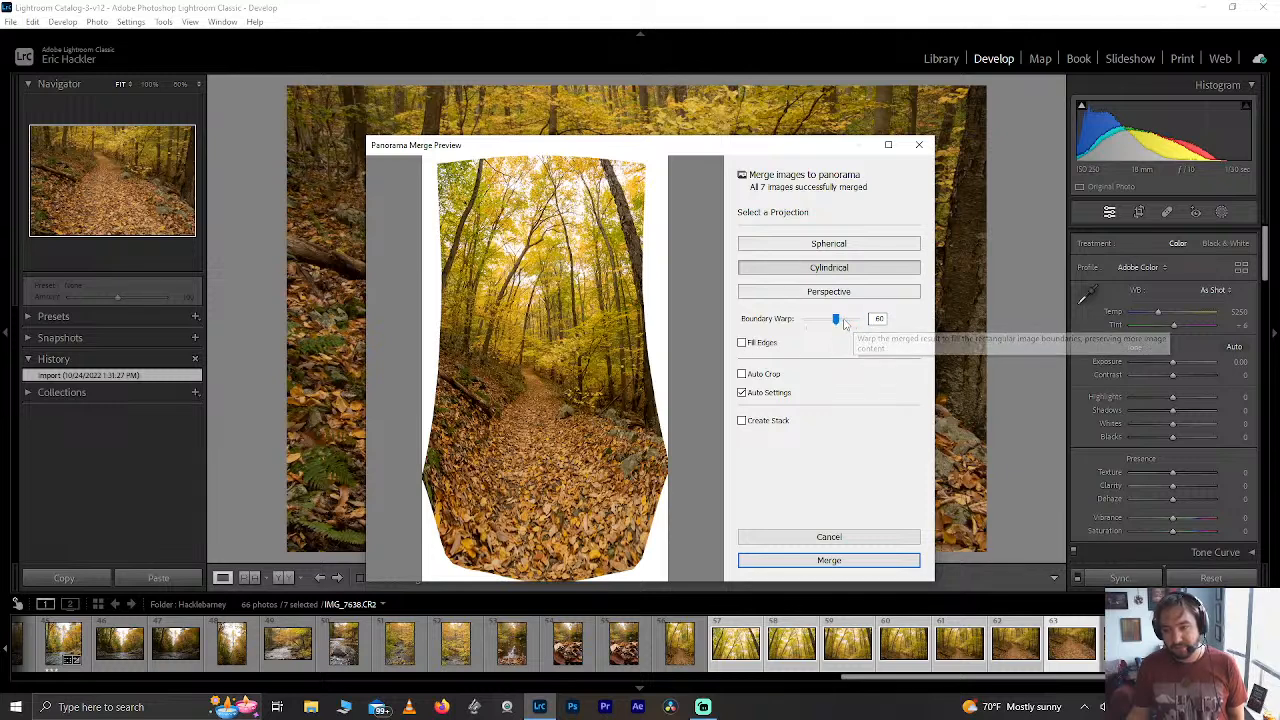
{"action": "left_click", "coordinate": [854, 321]}
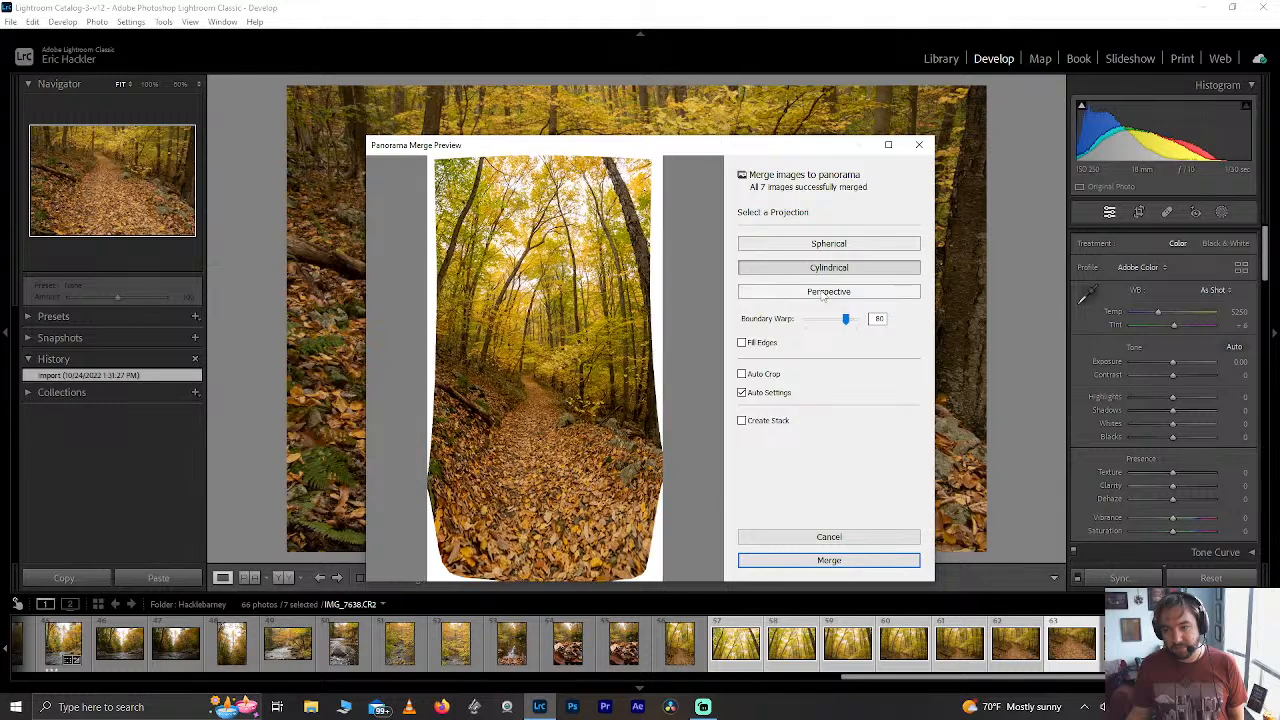
{"action": "left_click", "coordinate": [856, 320]}
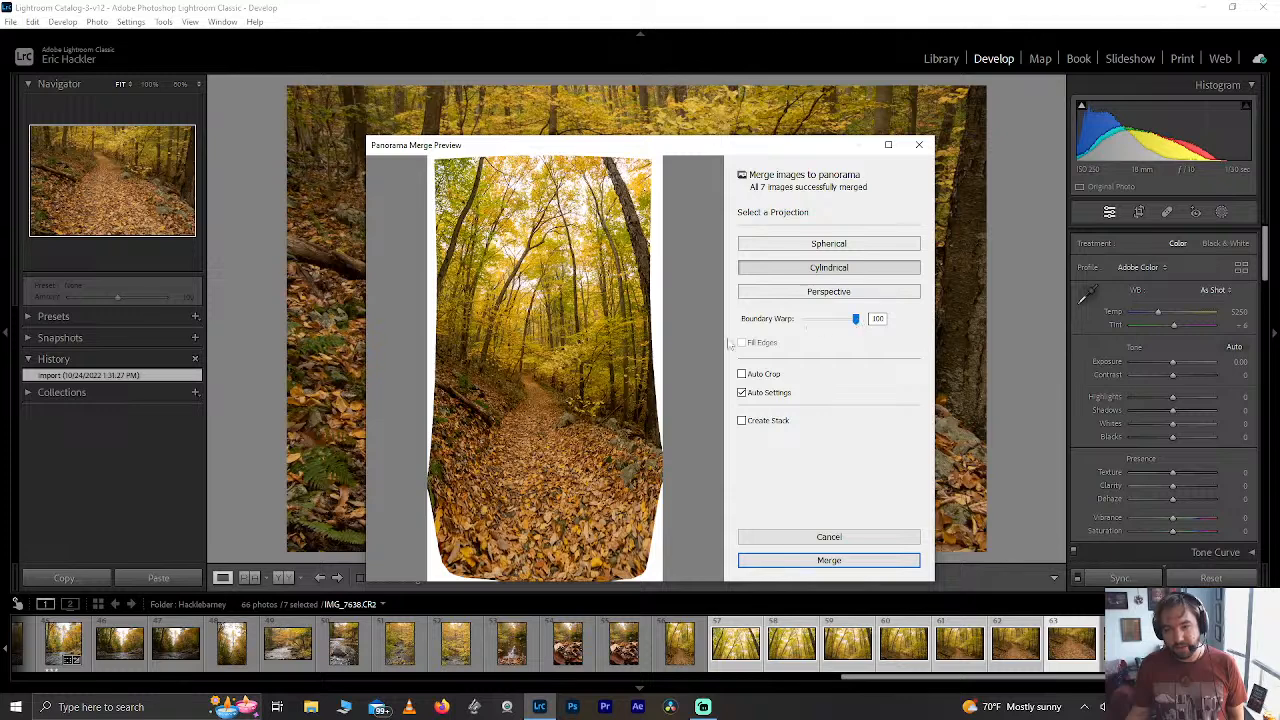
Try Fill Edges on the Cylindrical panorama at a Boundary Warp of 91, and return the warp to 100.
{"action": "left_click", "coordinate": [853, 321]}
{"action": "left_click", "coordinate": [851, 320]}
{"action": "left_click", "coordinate": [742, 342]}
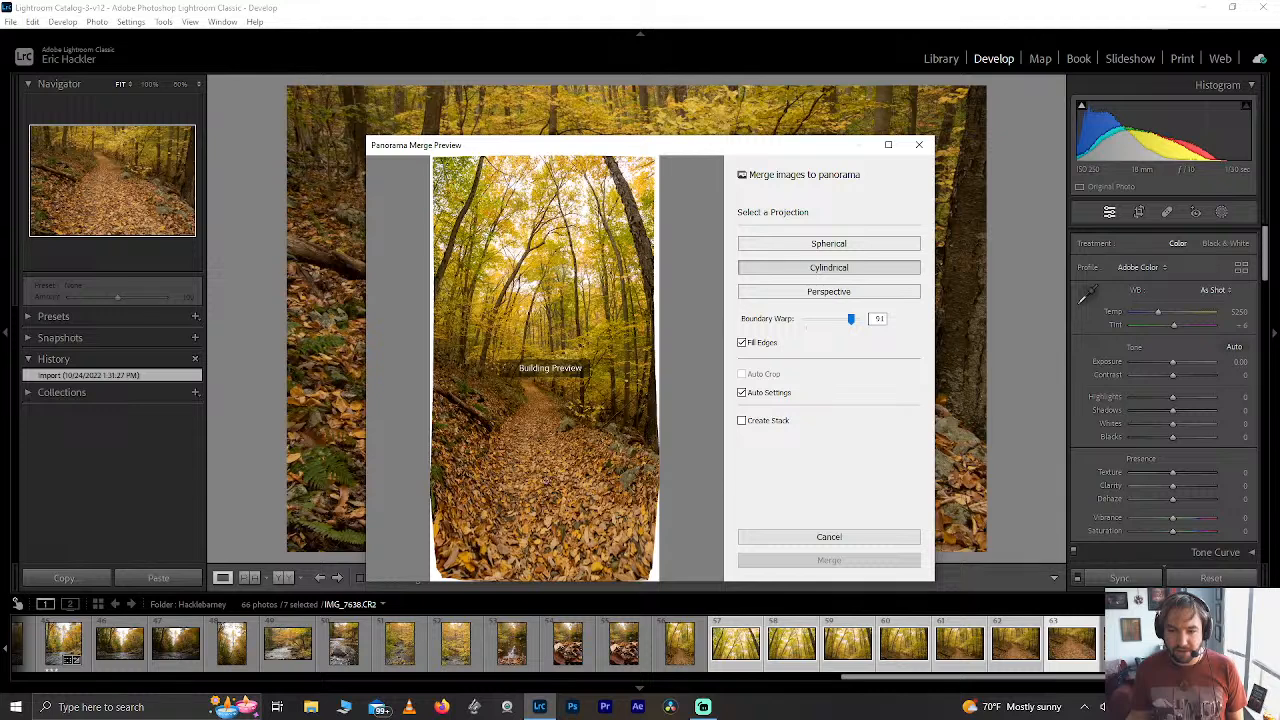
{"action": "left_click", "coordinate": [764, 344]}
{"action": "left_click_drag", "start_coordinate": [853, 320], "coordinate": [868, 320]}
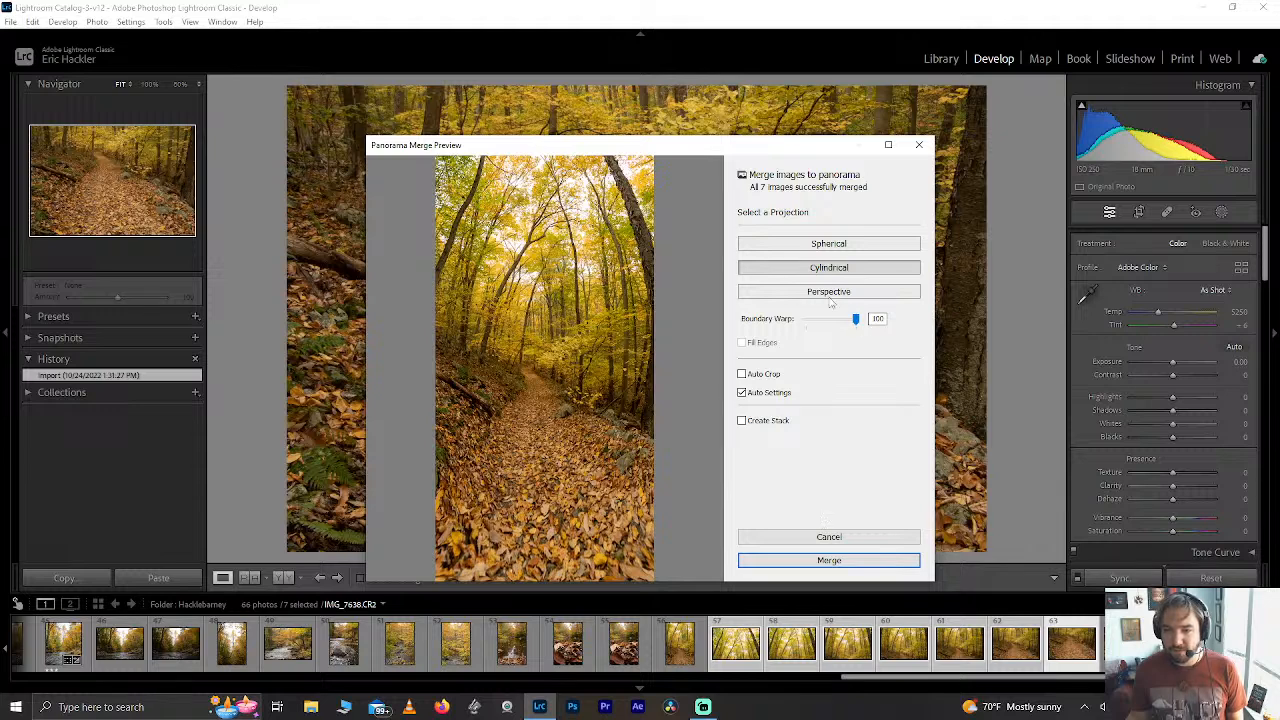
Recheck Perspective against Cylindrical, and merge the seven frames as a Cylindrical panorama with a Boundary Warp of 100.
{"action": "left_click", "coordinate": [828, 292]}
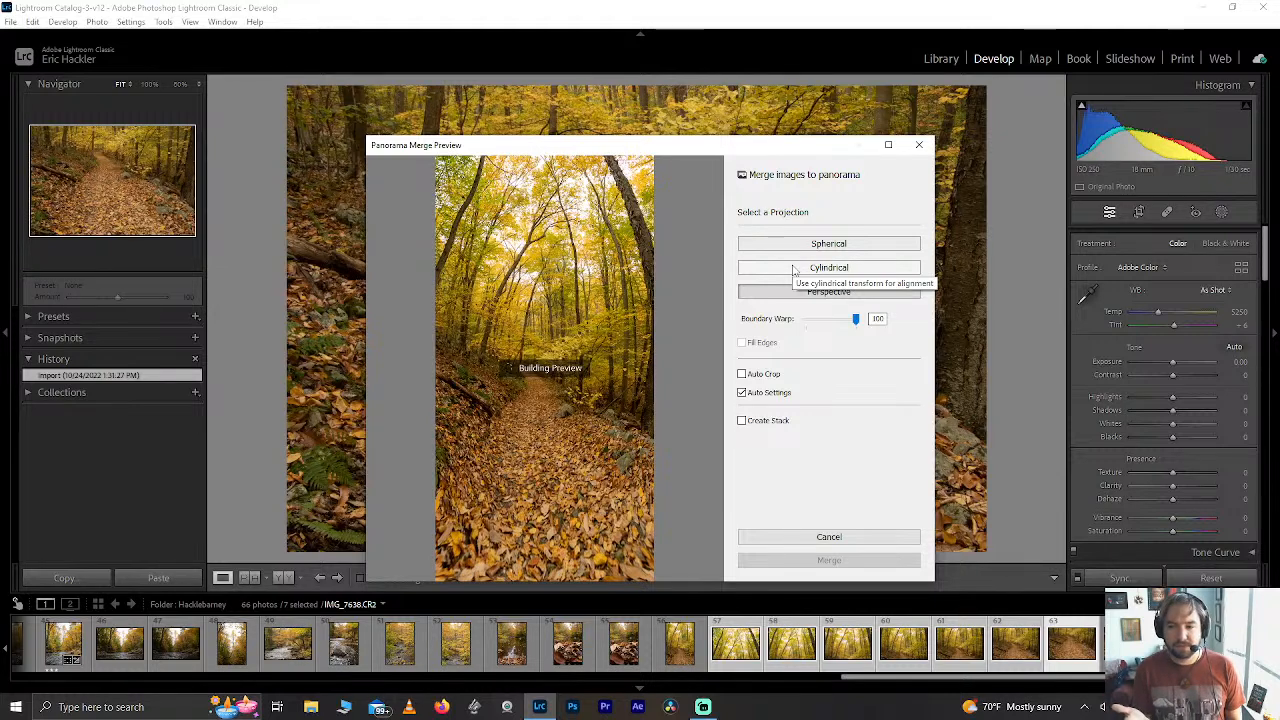
{"action": "left_click", "coordinate": [794, 268]}
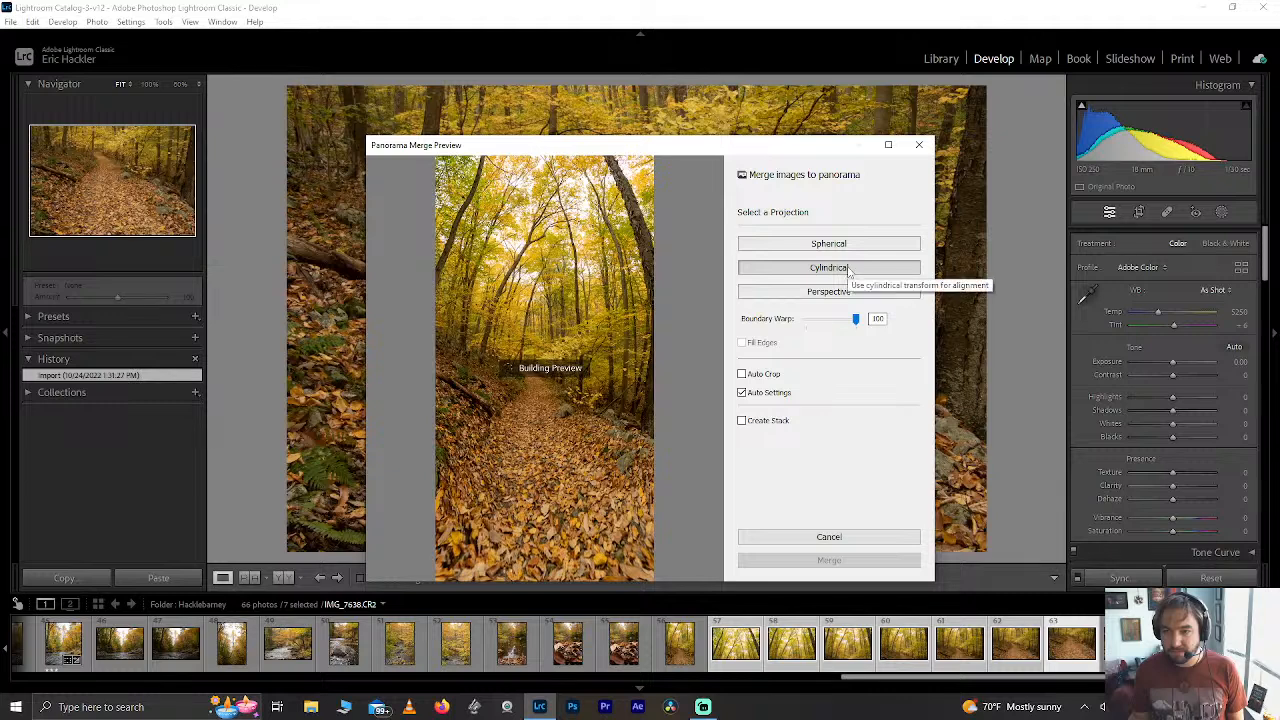
{"action": "left_click", "coordinate": [818, 319]}
{"action": "left_click_drag", "start_coordinate": [847, 319], "coordinate": [873, 318]}
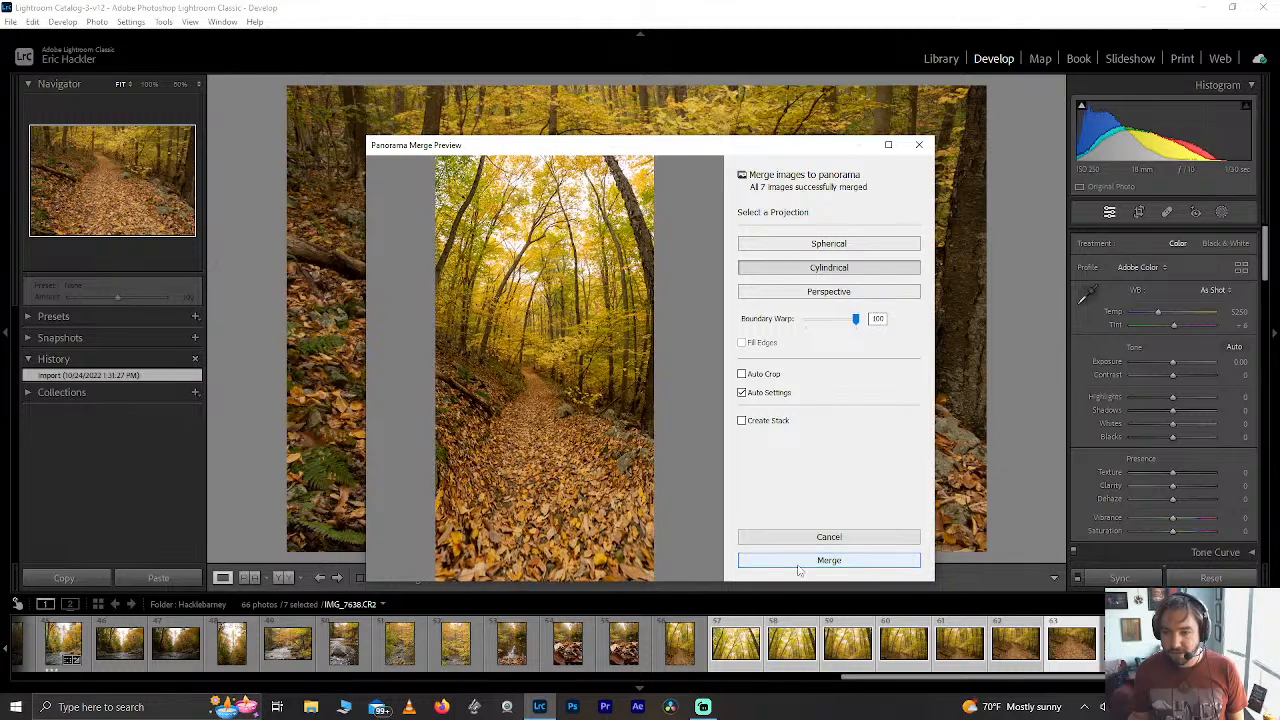
{"action": "left_click", "coordinate": [800, 562]}
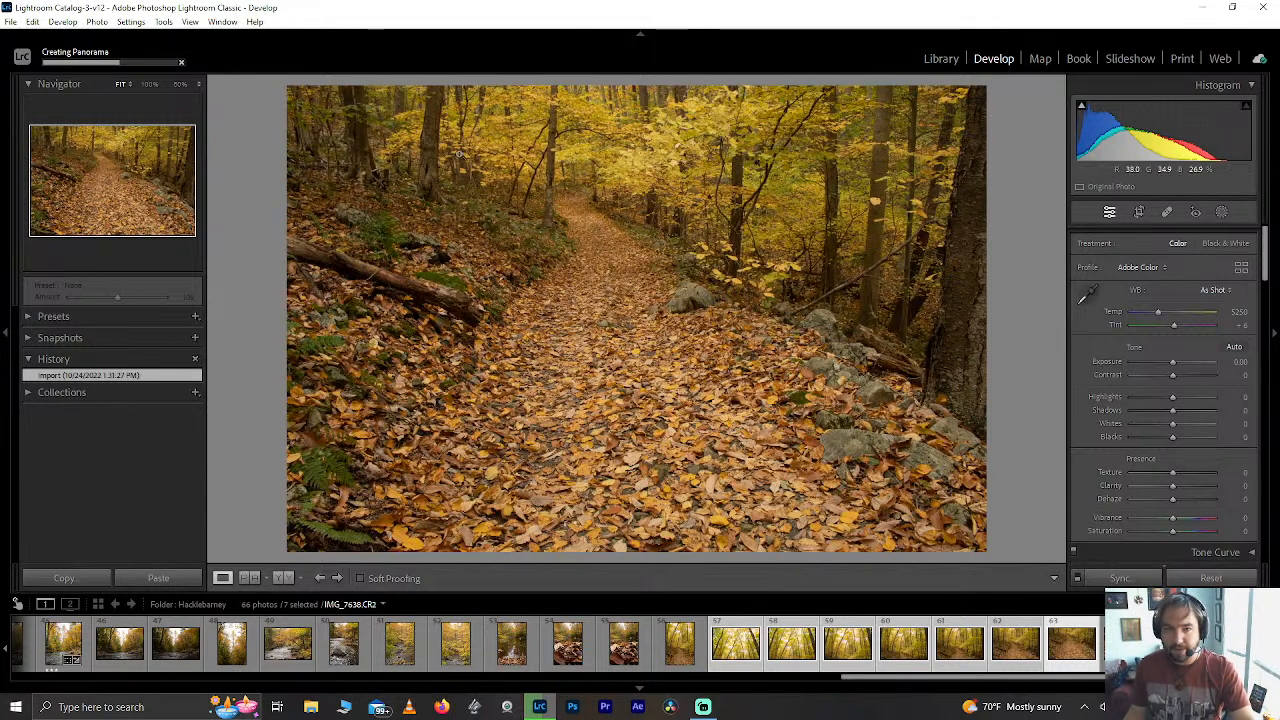
Merge the same seven frames into a second panorama using the Perspective projection with a Boundary Warp of 100.
{"action": "left_click", "coordinate": [128, 22]}
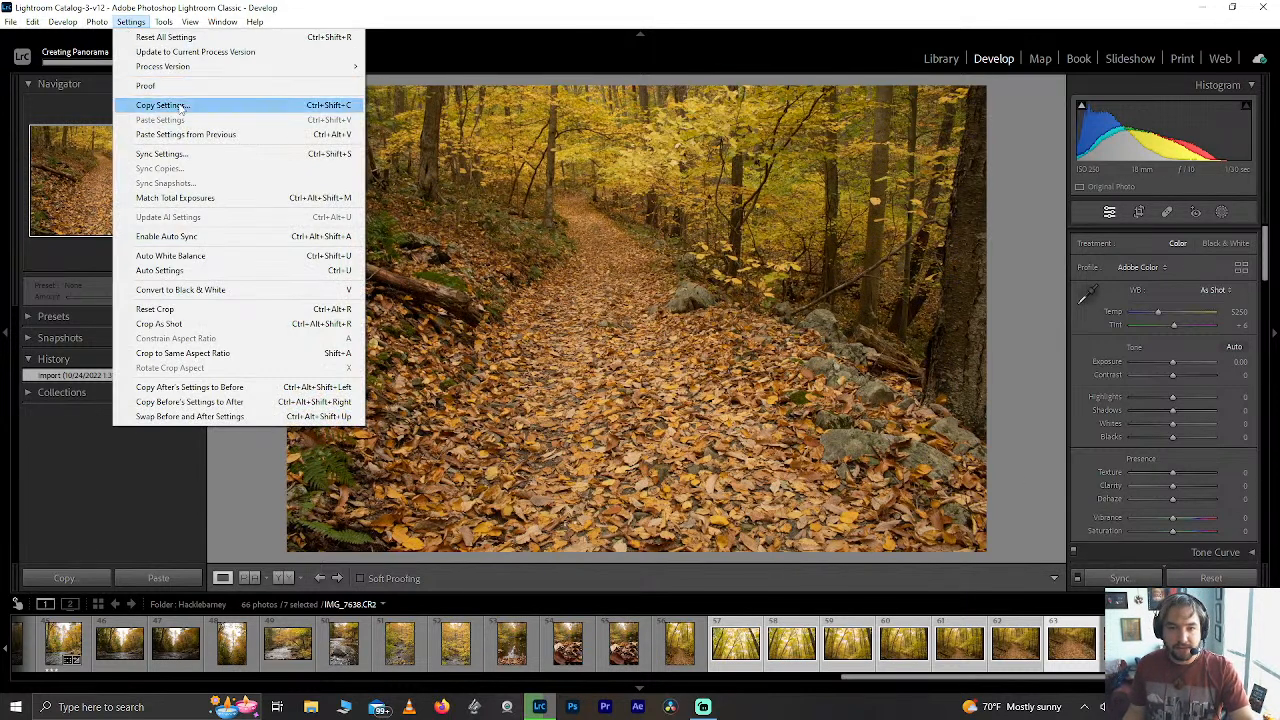
{"action": "mouse_move", "coordinate": [107, 29]}
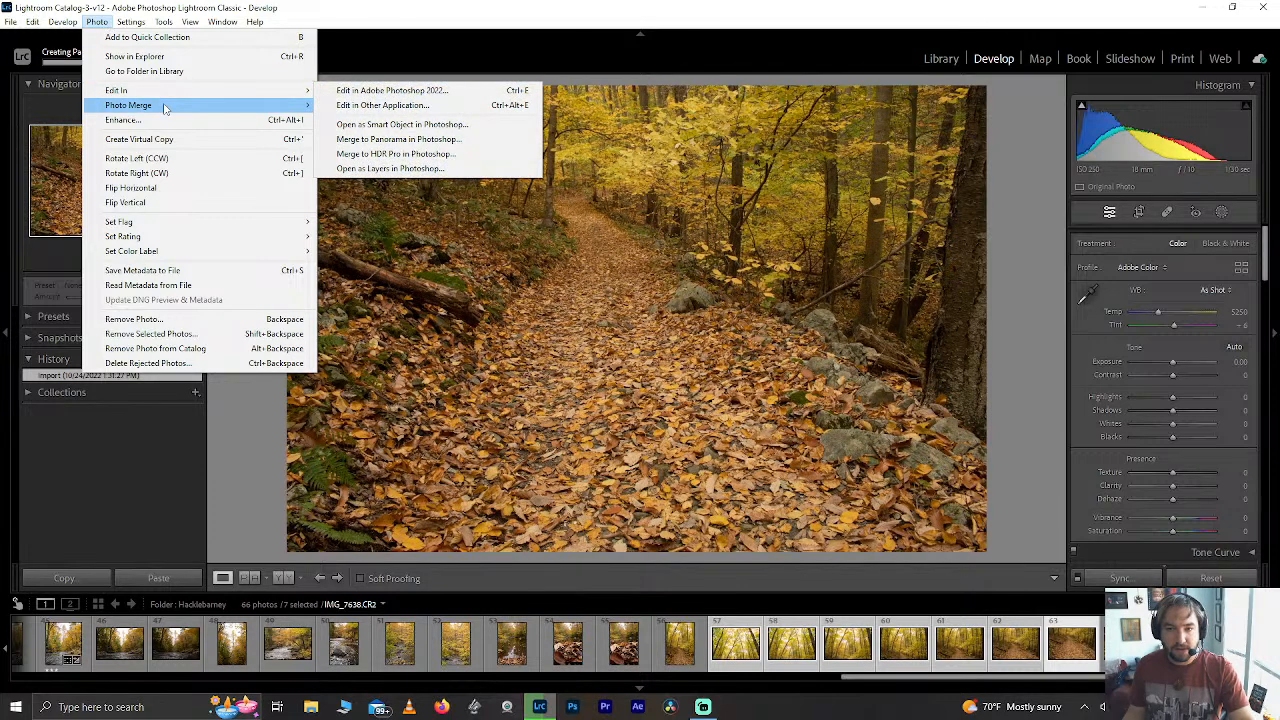
{"action": "mouse_move", "coordinate": [166, 106]}
{"action": "left_click", "coordinate": [410, 119]}
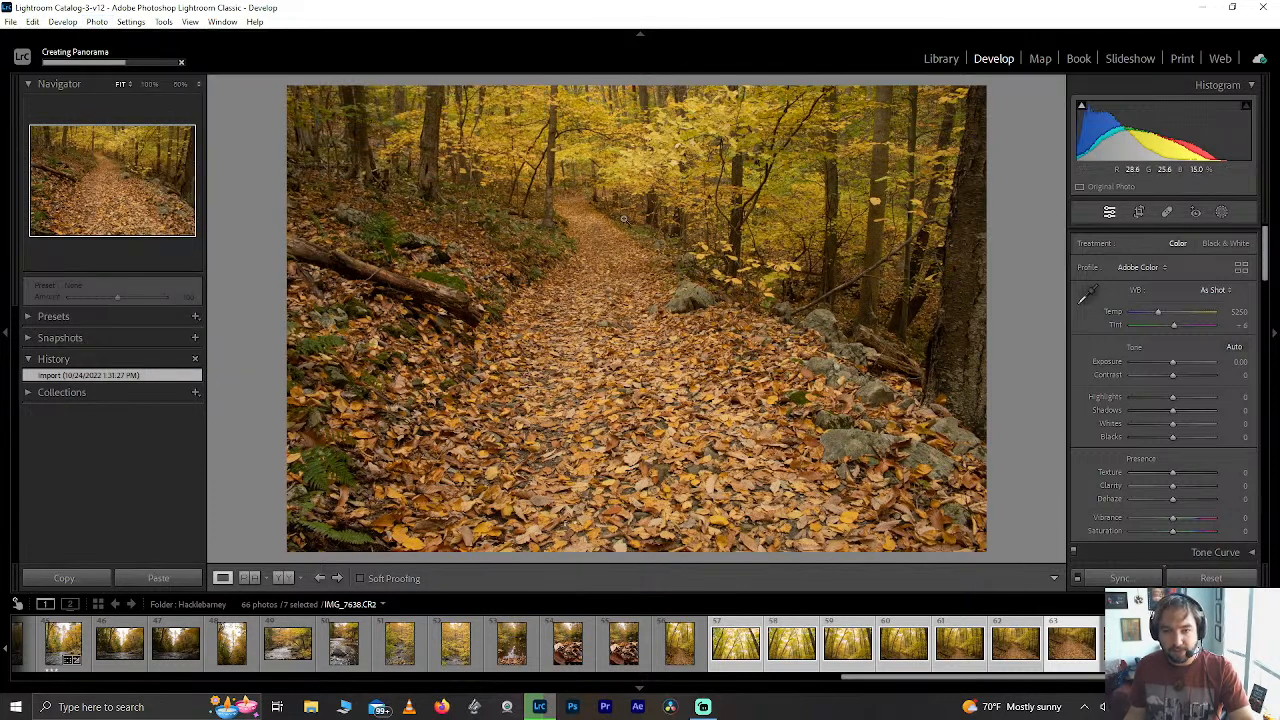
{"action": "left_click", "coordinate": [807, 290]}
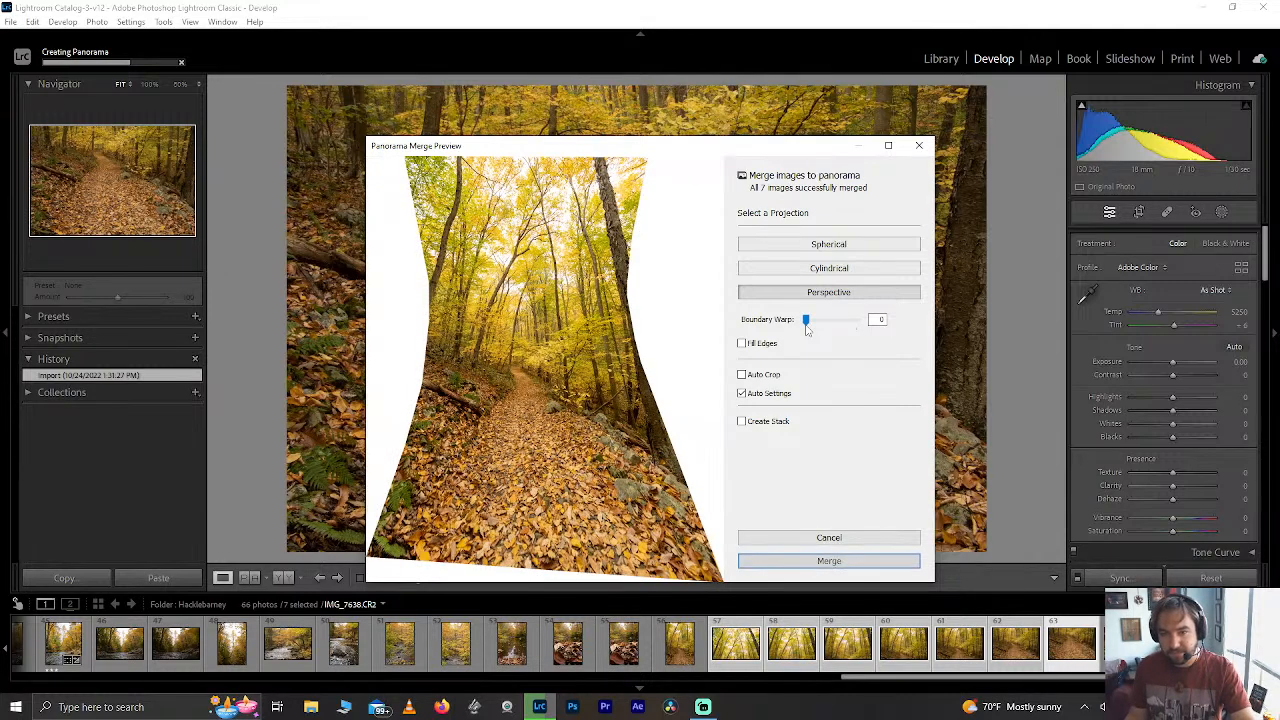
{"action": "left_click_drag", "start_coordinate": [806, 321], "coordinate": [875, 327]}
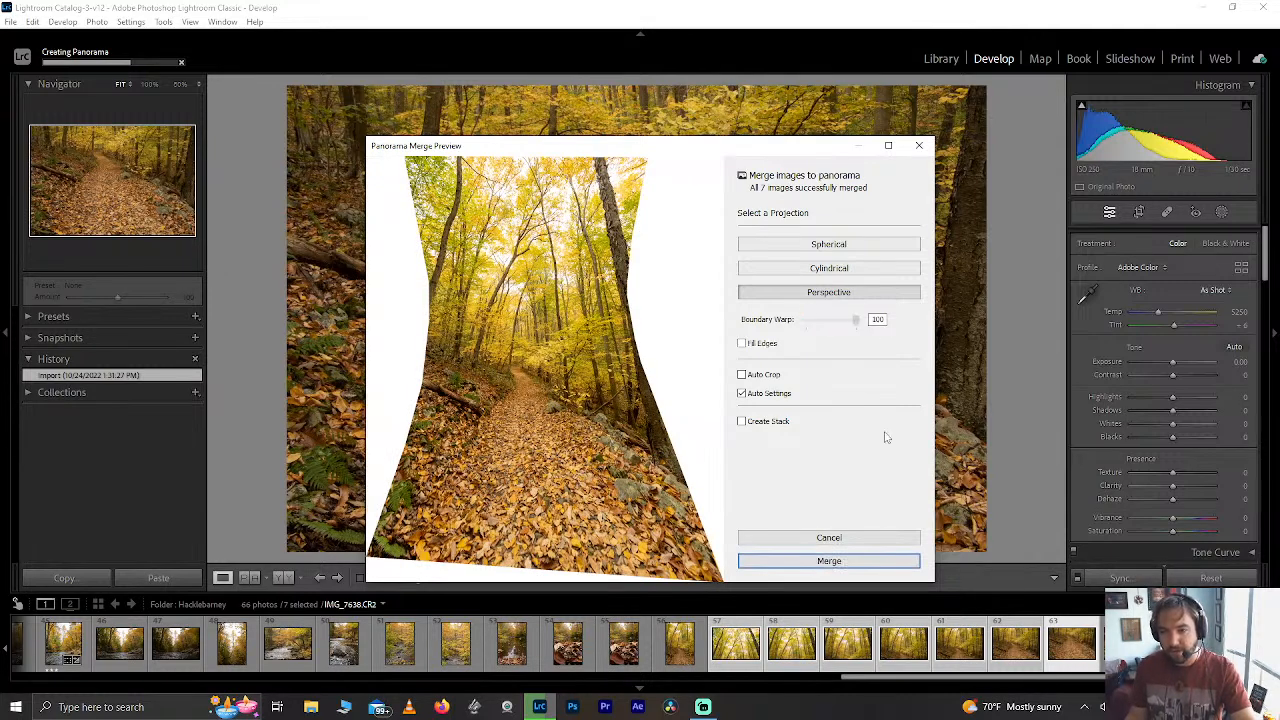
{"action": "left_click", "coordinate": [829, 561]}
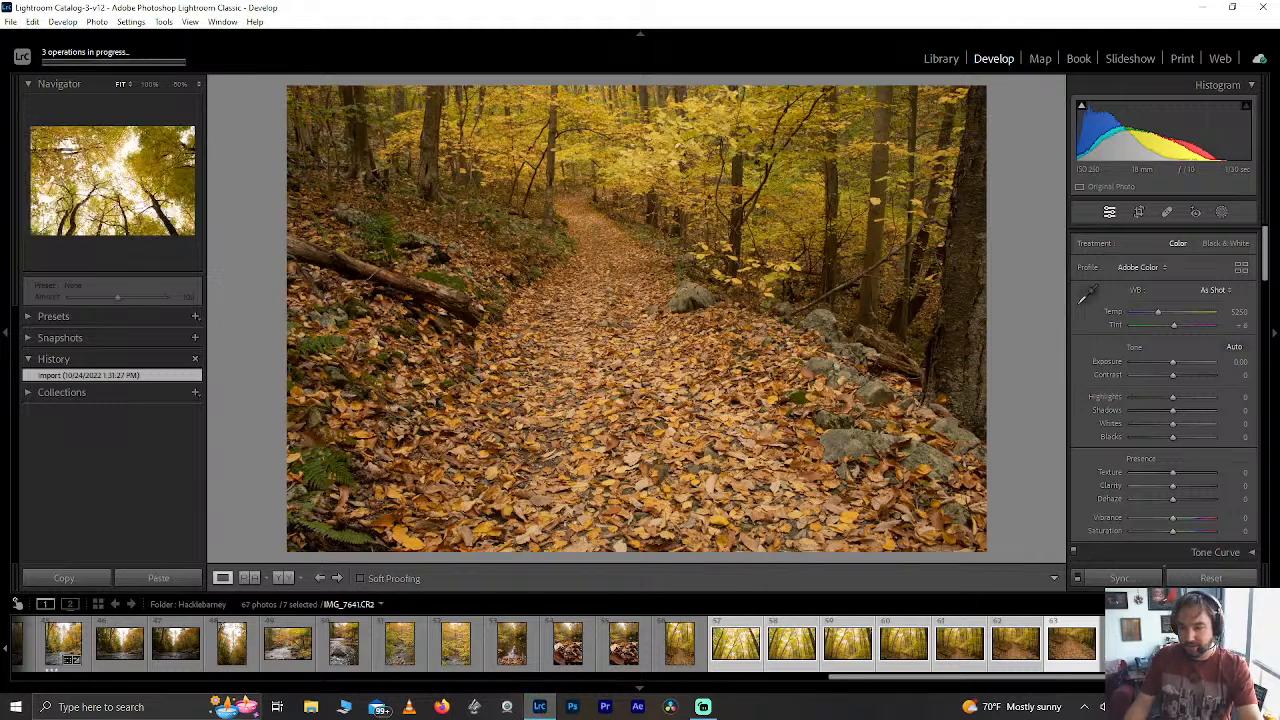
Select the finished Cylindrical panorama, reset its Exposure and Shadows to 0, and set Blacks to -42.
{"action": "left_click", "coordinate": [1240, 643]}
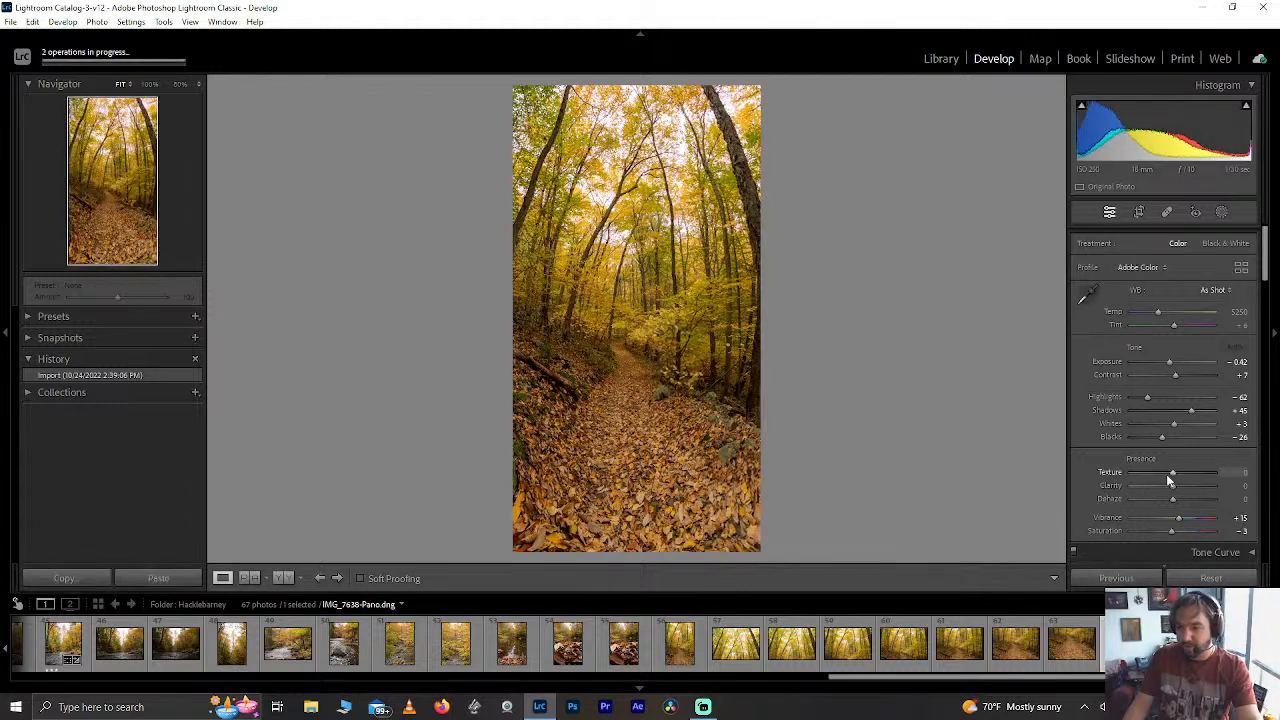
{"action": "double_click", "coordinate": [1167, 361]}
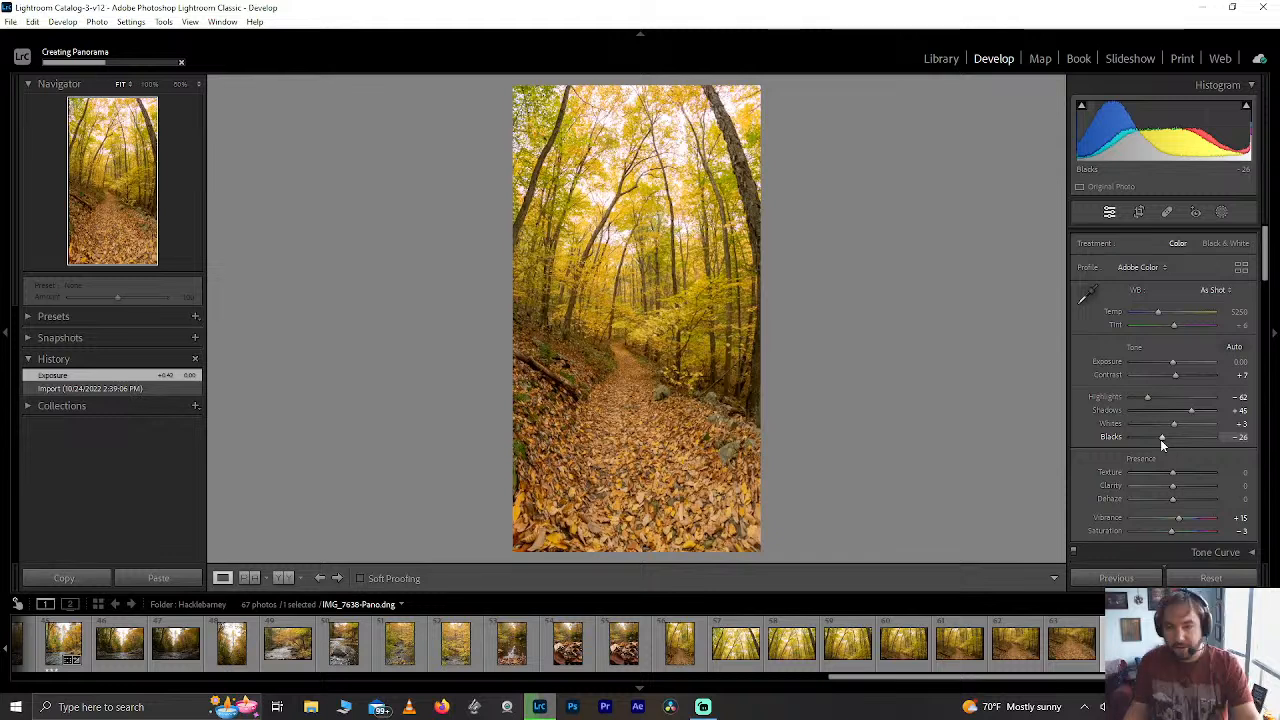
{"action": "double_click", "coordinate": [1191, 413]}
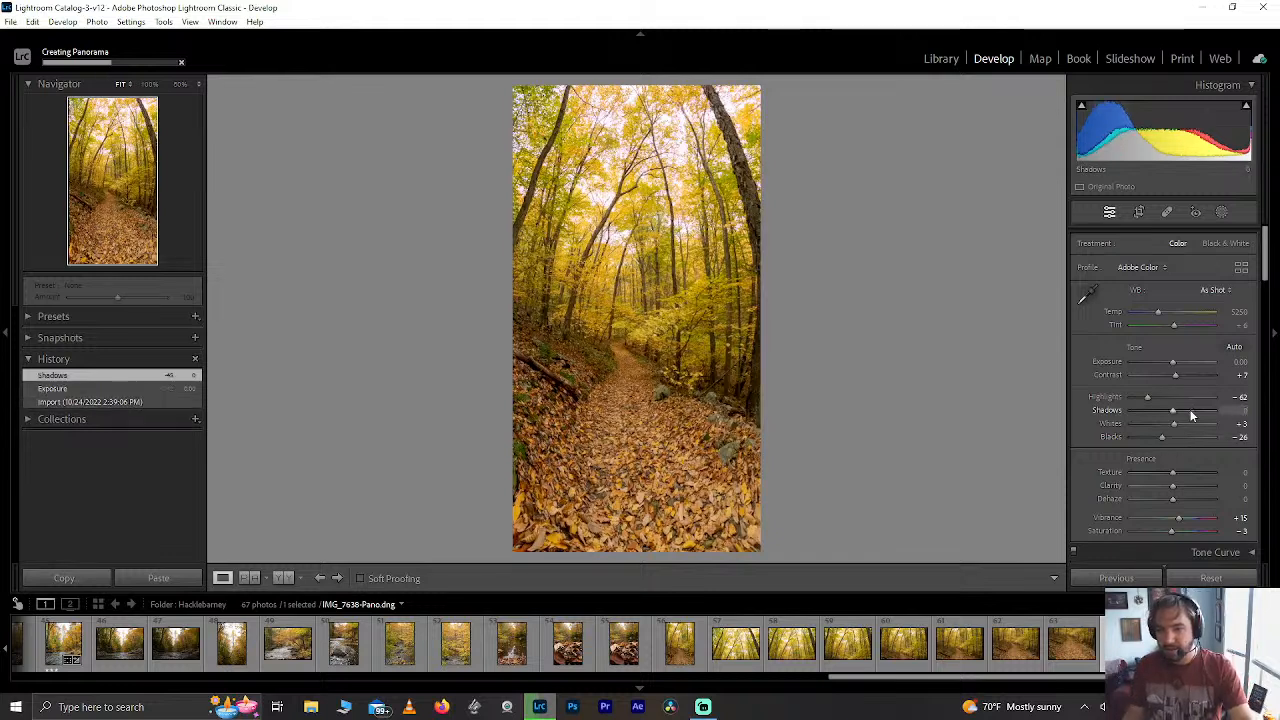
{"action": "mouse_move", "coordinate": [1162, 438]}
{"action": "left_mouse_down"}
{"action": "mouse_move", "coordinate": [1130, 439]}
{"action": "mouse_move", "coordinate": [1148, 438]}
{"action": "left_mouse_up"}
{"action": "double_click", "coordinate": [1148, 438]}
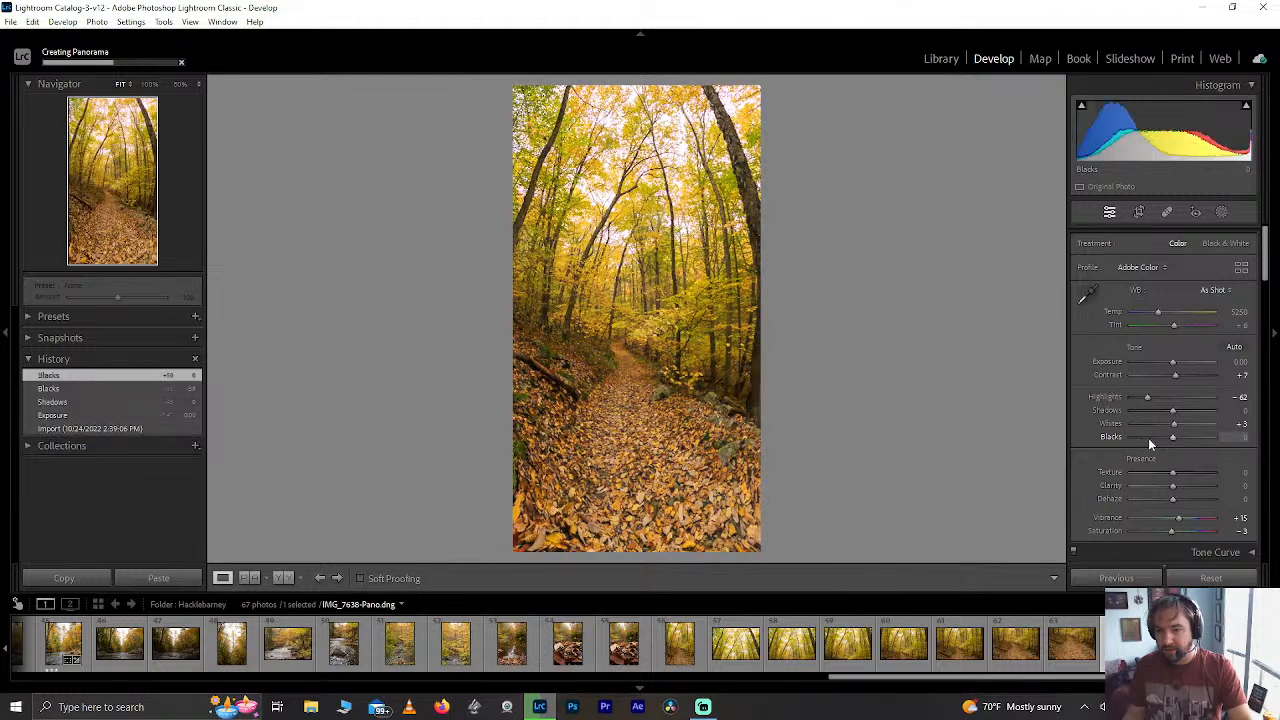
{"action": "left_click", "coordinate": [1155, 437]}
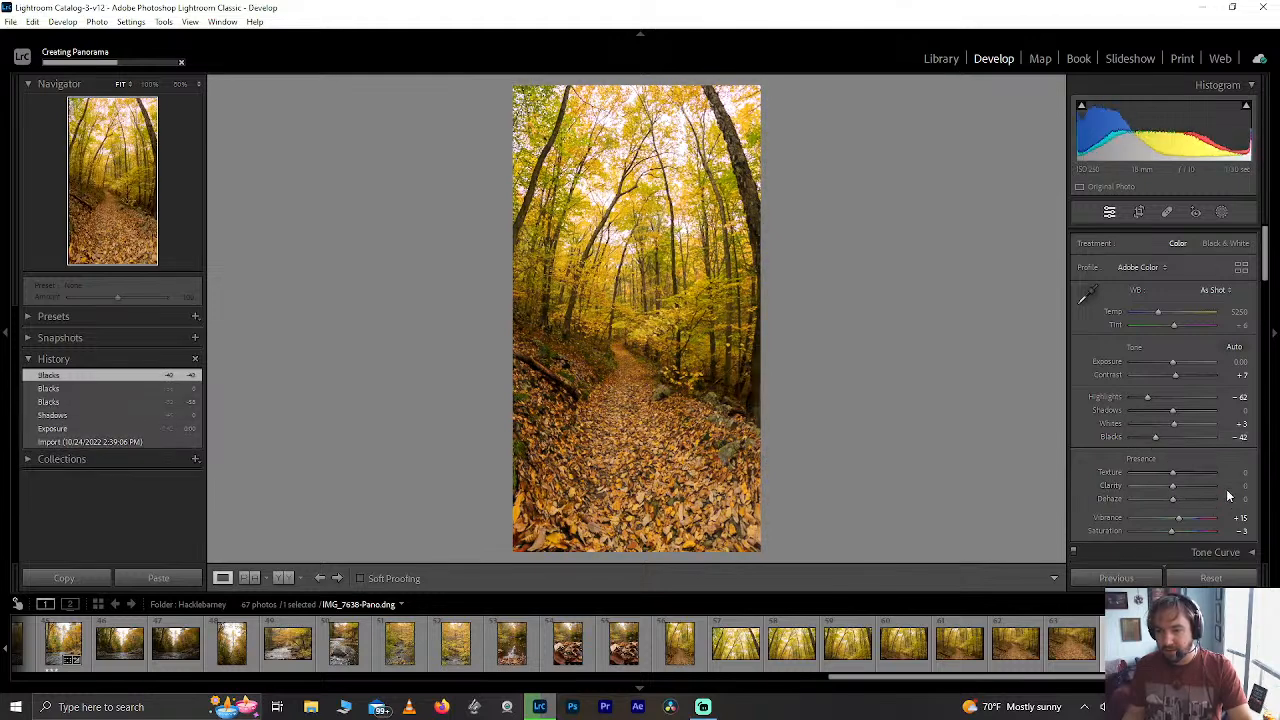
Try Clarity on the panorama and reset it to 0, and set Dehaze to -29 and Texture to +100.
{"action": "left_click_drag", "start_coordinate": [1183, 486], "coordinate": [1158, 503]}
{"action": "double_click", "coordinate": [1192, 487]}
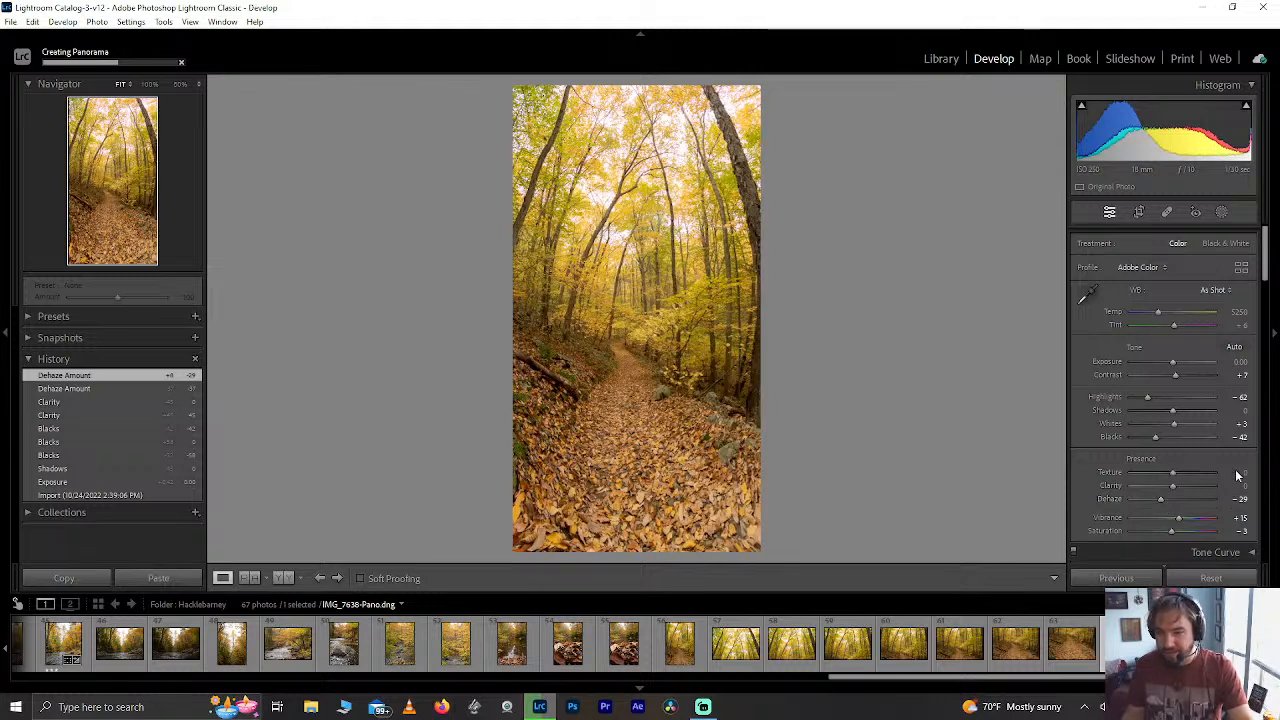
{"action": "left_click_drag", "start_coordinate": [1181, 479], "coordinate": [1228, 476]}
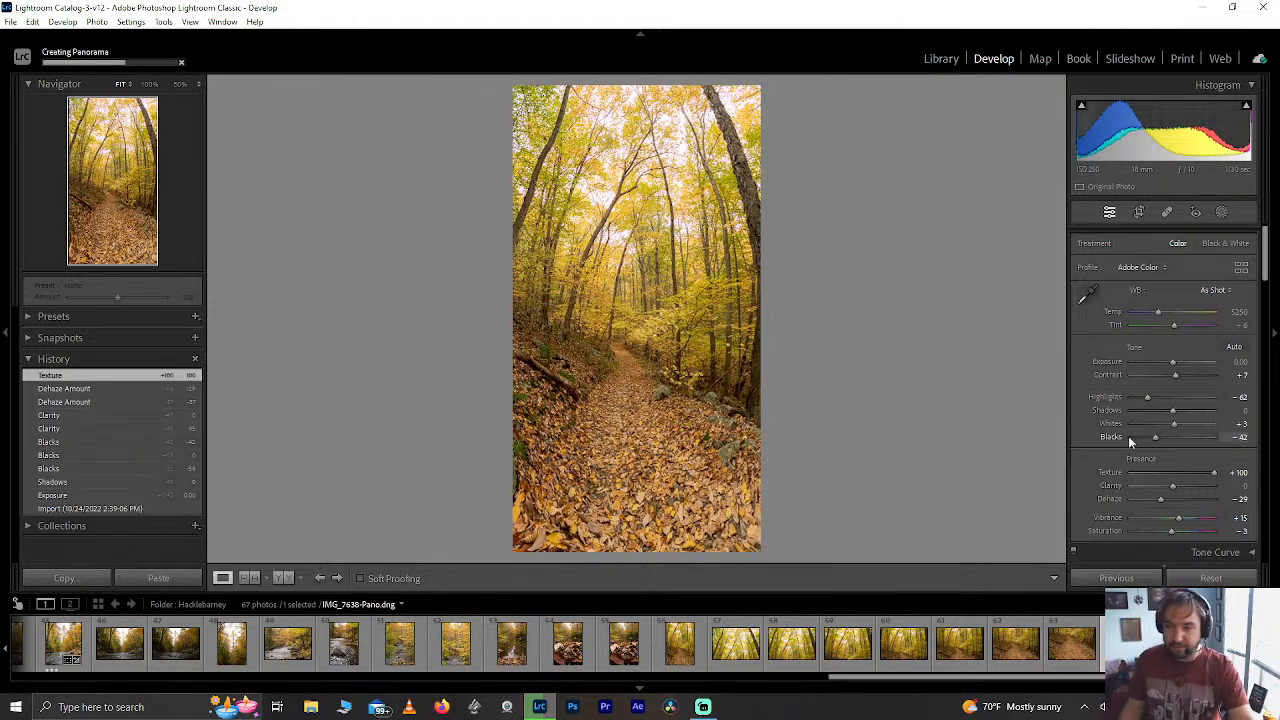
Reset the panorama's Contrast to 0 after trying other amounts, and set Shadows to +24 and Whites to -10.
{"action": "double_click", "coordinate": [1173, 374]}
{"action": "left_click", "coordinate": [1189, 376]}
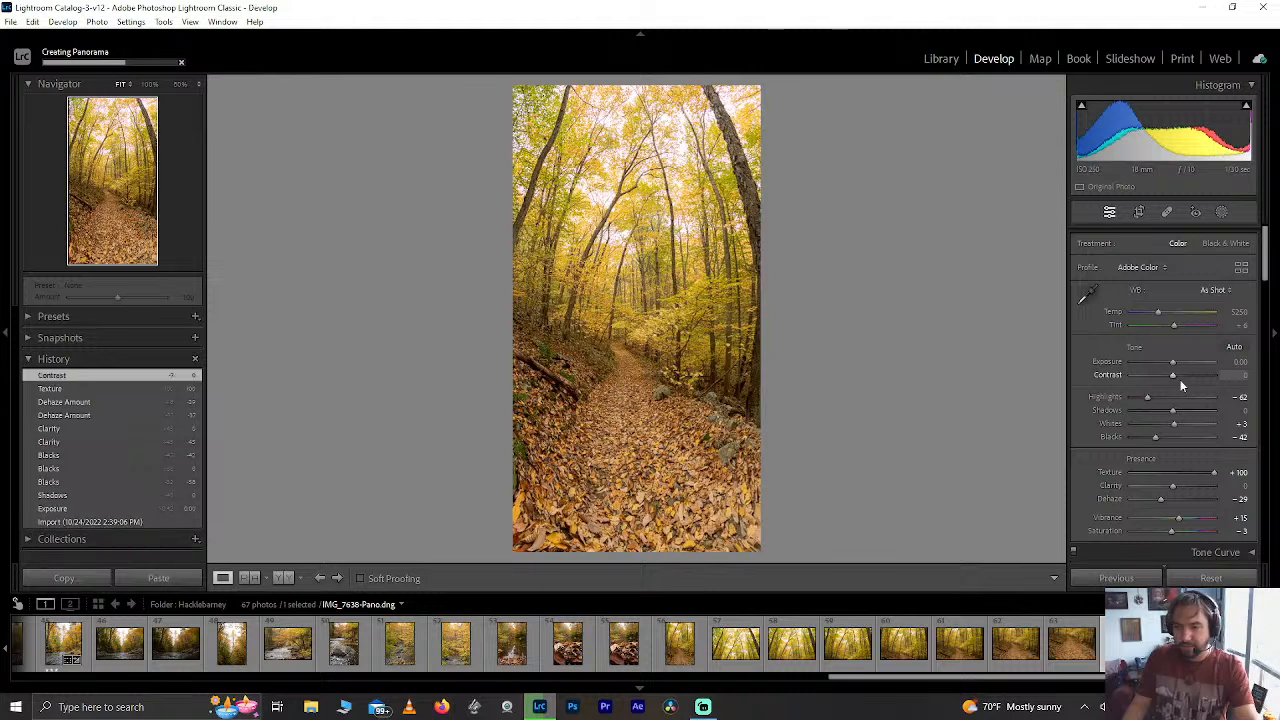
{"action": "double_click", "coordinate": [1180, 376]}
{"action": "left_click", "coordinate": [1192, 375]}
{"action": "left_click_drag", "start_coordinate": [1192, 373], "coordinate": [1167, 375]}
{"action": "double_click", "coordinate": [1169, 375]}
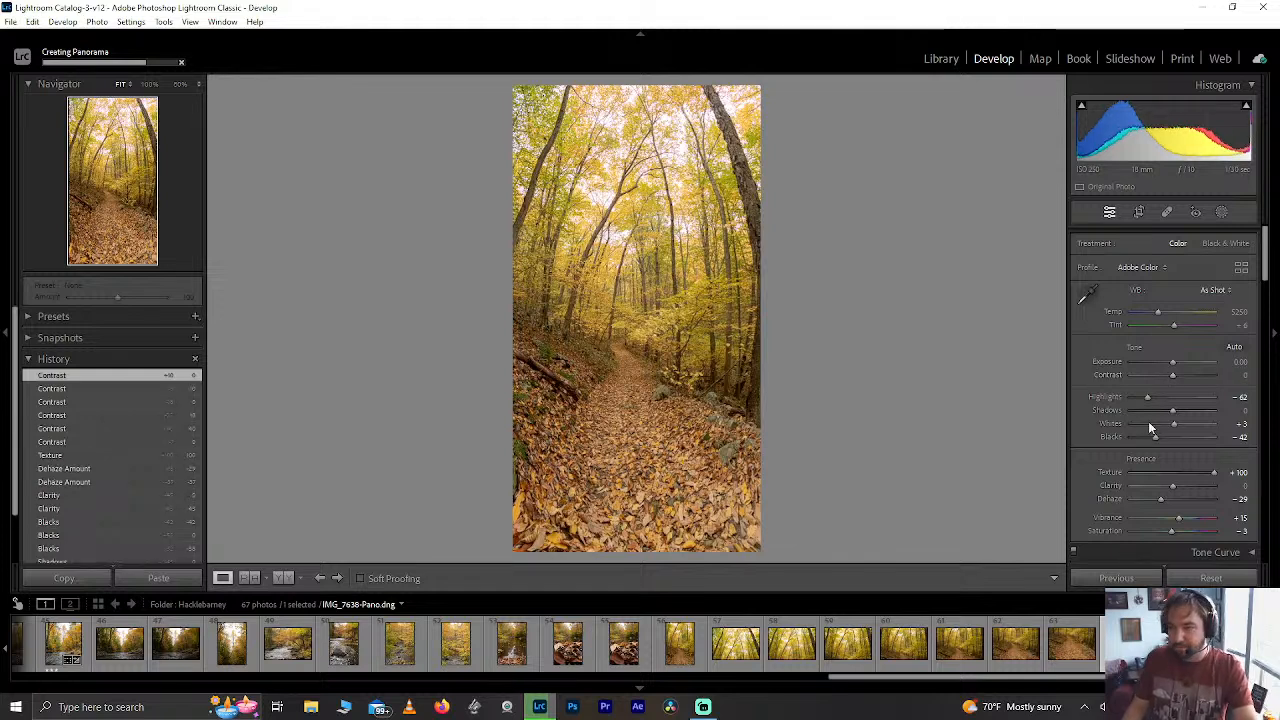
{"action": "left_click_drag", "start_coordinate": [1175, 412], "coordinate": [1173, 426]}
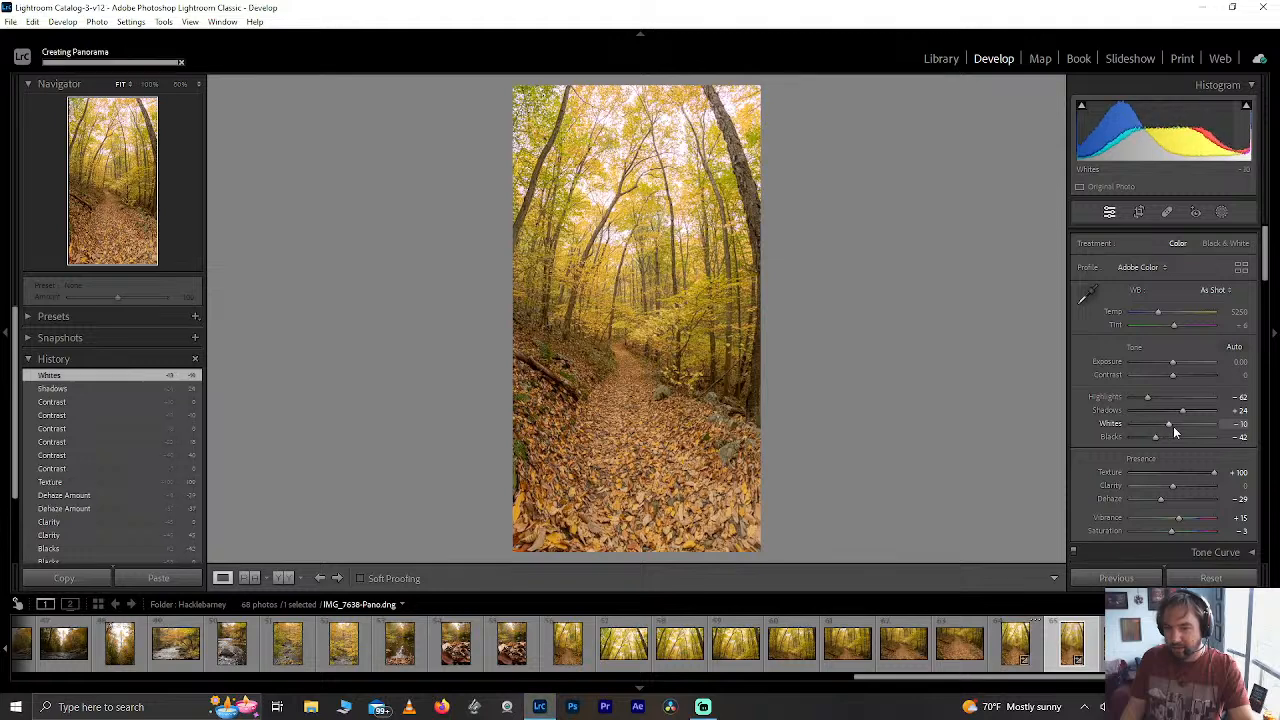
Compare the two merged panoramas, crop a strip off the top of the Cylindrical one, and reset its Clarity to 0 after trying other amounts.
{"action": "left_click", "coordinate": [1012, 650]}
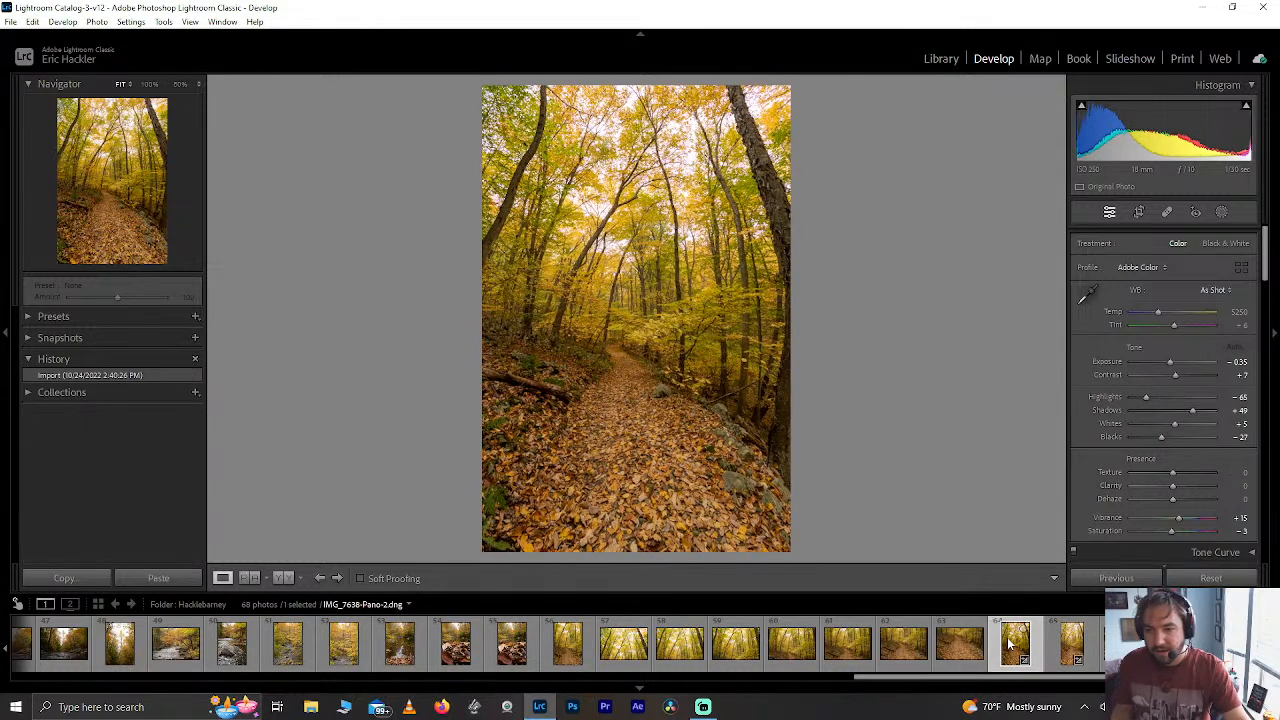
{"action": "left_click", "coordinate": [1066, 645]}
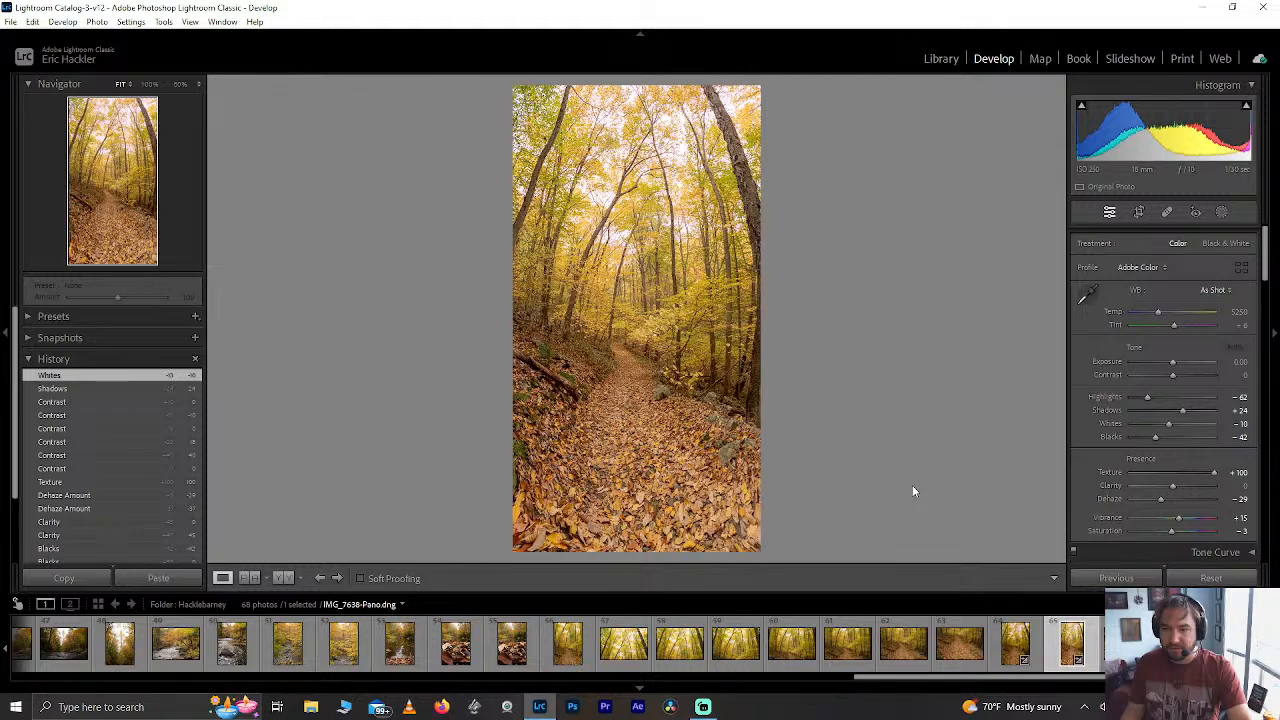
{"action": "left_click", "coordinate": [1139, 213]}
{"action": "left_click_drag", "start_coordinate": [633, 91], "coordinate": [635, 109]}
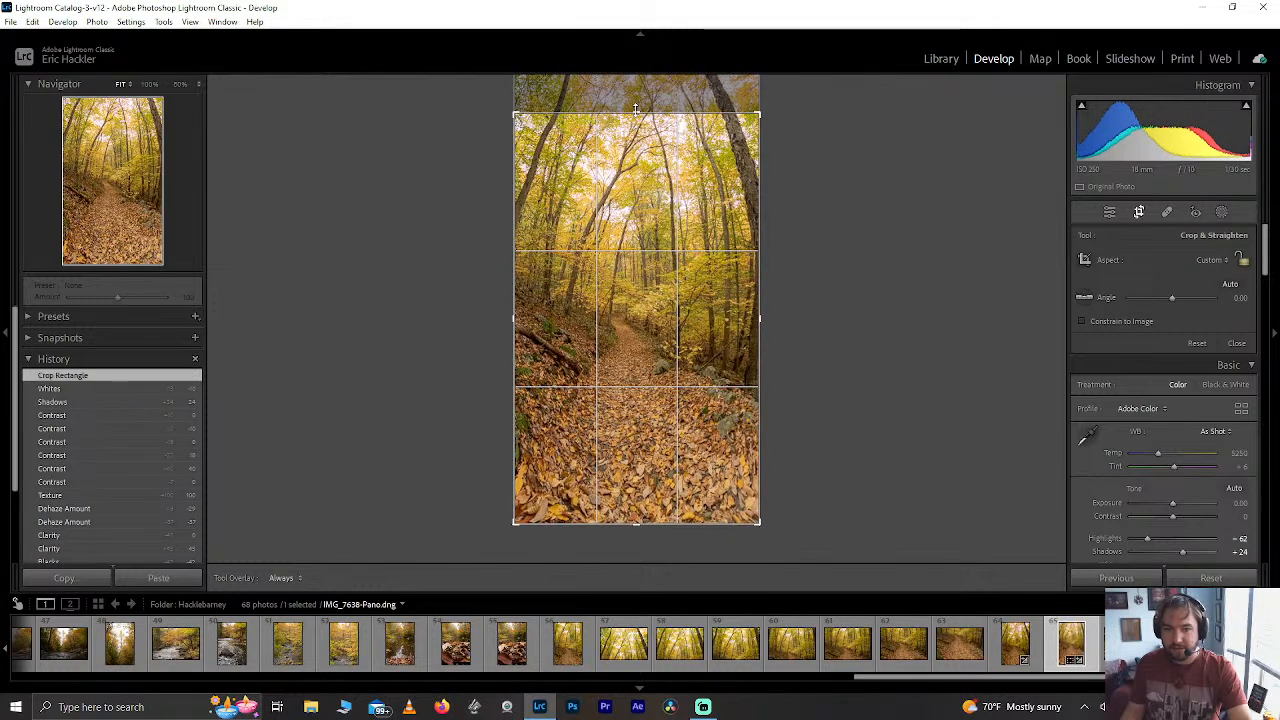
{"action": "mouse_move", "coordinate": [513, 320]}
{"action": "left_mouse_down"}
{"action": "mouse_move", "coordinate": [529, 320]}
{"action": "mouse_move", "coordinate": [497, 320]}
{"action": "left_mouse_up"}
{"action": "left_click_drag", "start_coordinate": [664, 113], "coordinate": [620, 103]}
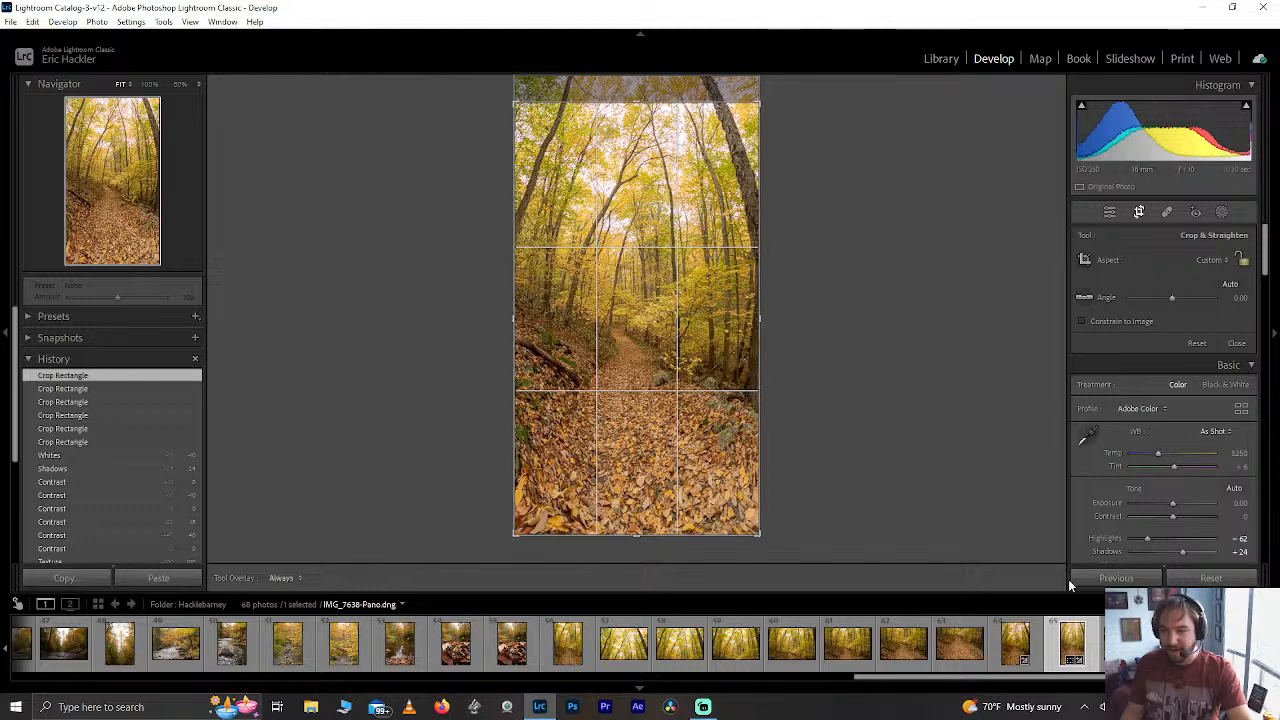
{"action": "left_click", "coordinate": [1236, 344]}
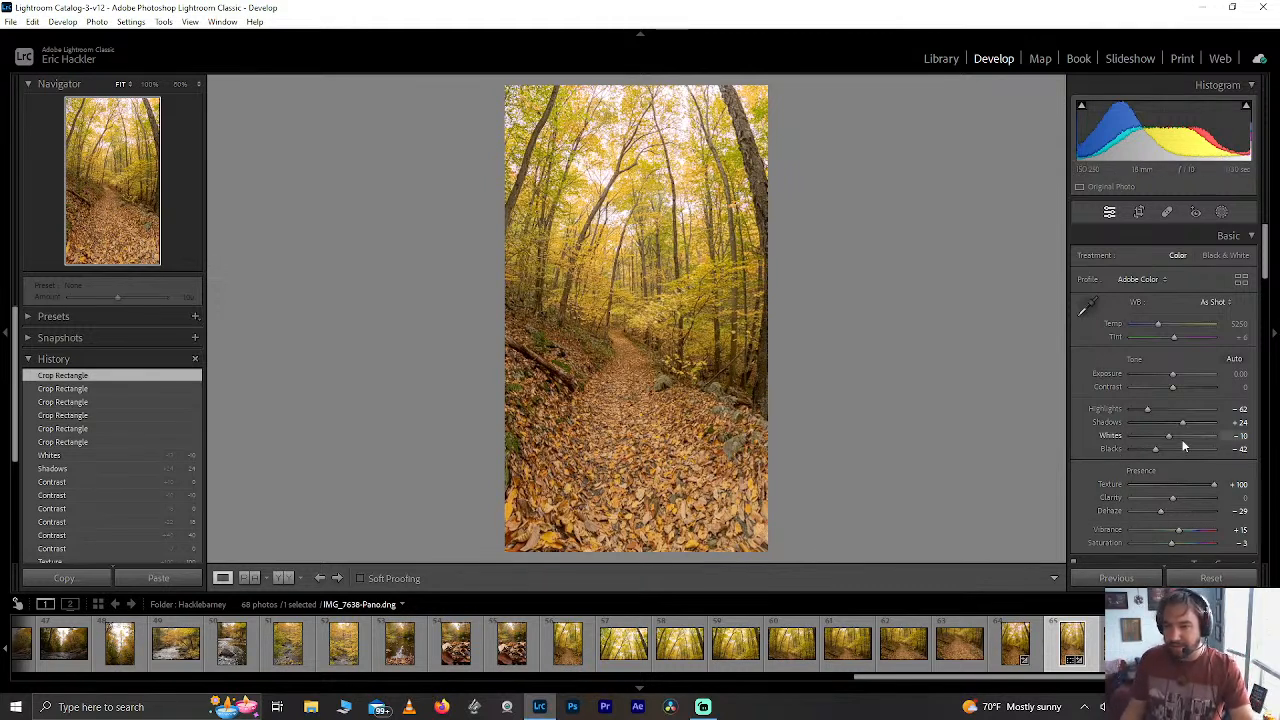
{"action": "left_click_drag", "start_coordinate": [1205, 497], "coordinate": [1171, 500]}
{"action": "double_click", "coordinate": [1170, 498]}
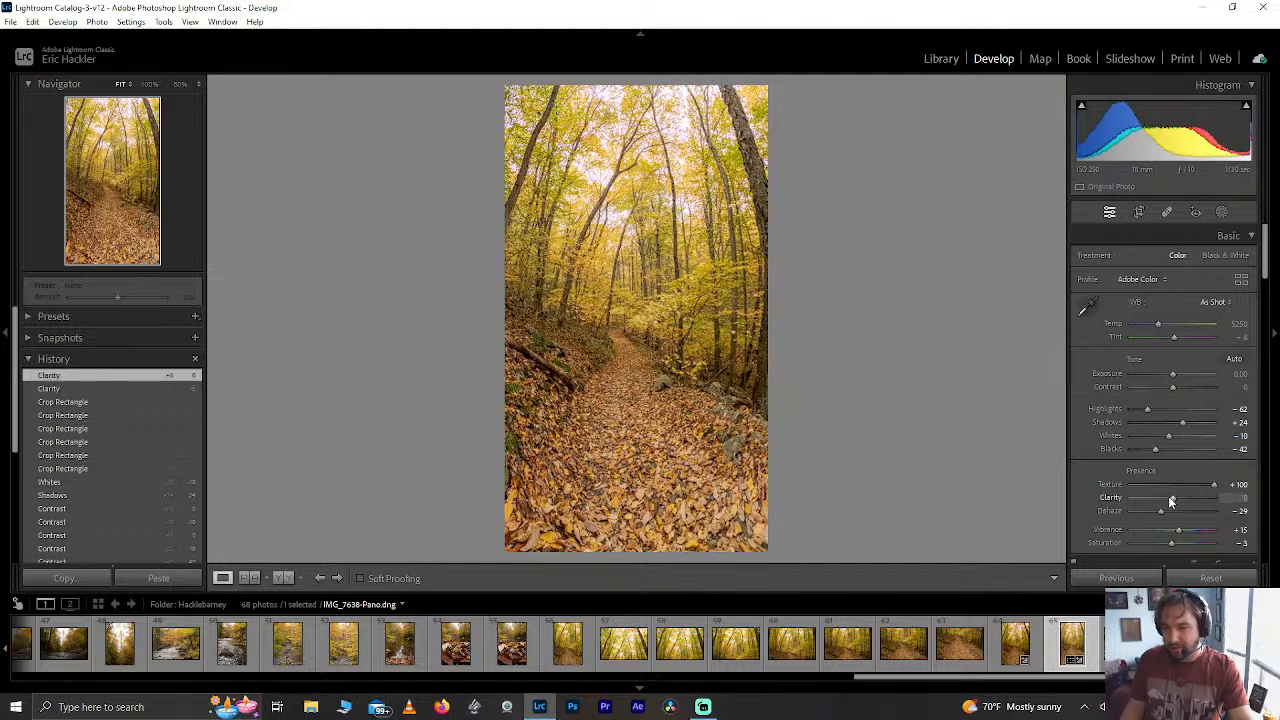
Add a nearly horizontal linear gradient mask covering the ground below the far end of the path.
{"action": "left_click", "coordinate": [1222, 212]}
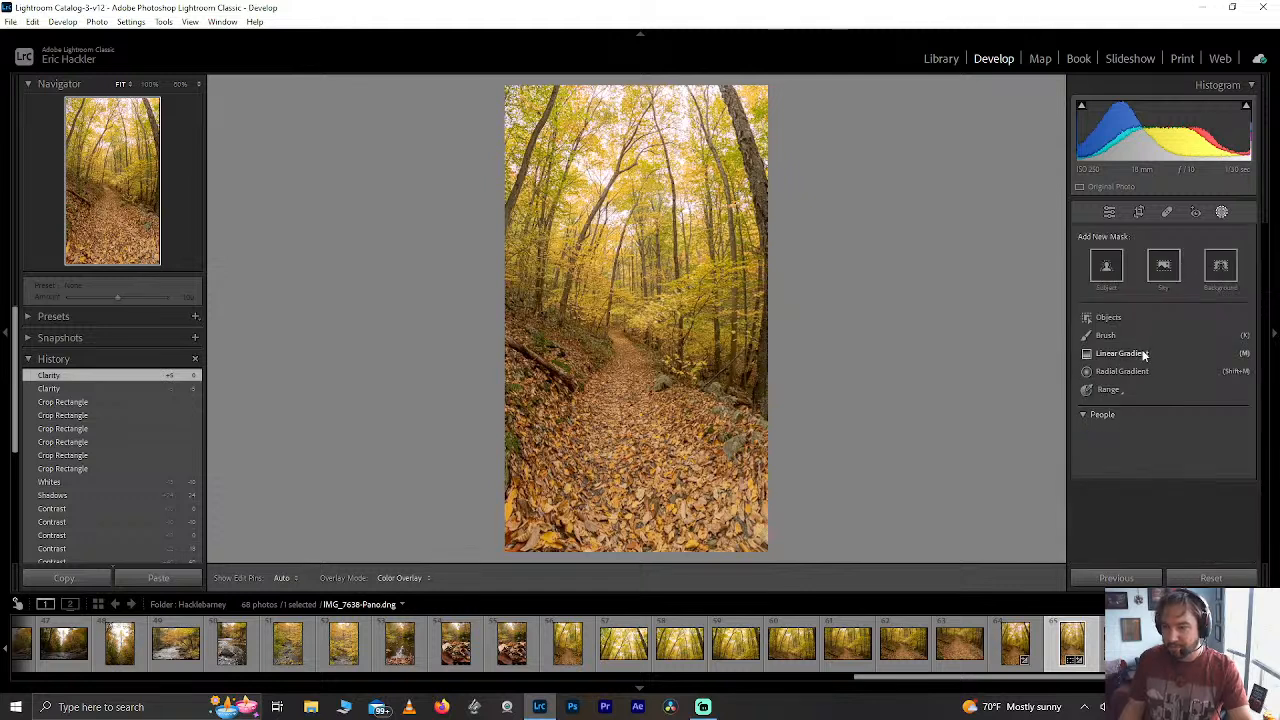
{"action": "left_click", "coordinate": [1122, 353]}
{"action": "mouse_move", "coordinate": [592, 325]}
{"action": "left_mouse_down"}
{"action": "mouse_move", "coordinate": [615, 330]}
{"action": "mouse_move", "coordinate": [560, 300]}
{"action": "mouse_move", "coordinate": [556, 275]}
{"action": "mouse_move", "coordinate": [589, 323]}
{"action": "mouse_move", "coordinate": [614, 325]}
{"action": "left_mouse_up"}
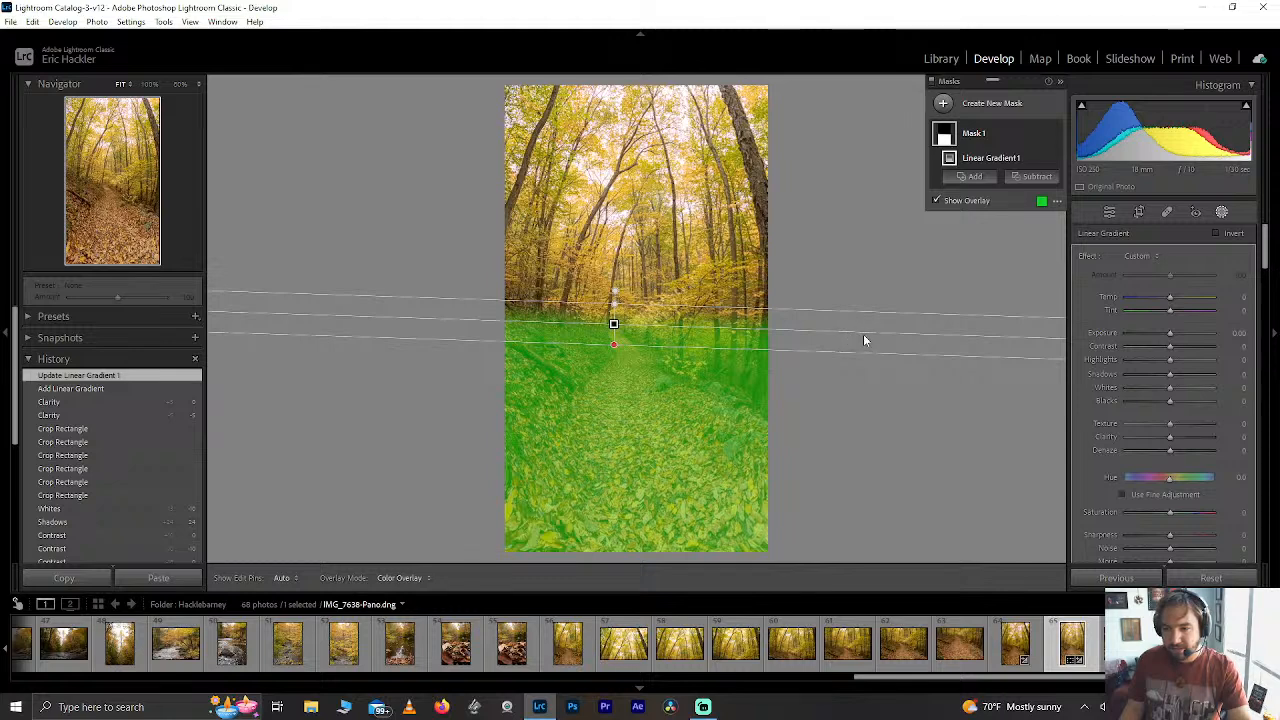
{"action": "mouse_move", "coordinate": [610, 341]}
{"action": "left_mouse_down"}
{"action": "mouse_move", "coordinate": [592, 338]}
{"action": "mouse_move", "coordinate": [595, 311]}
{"action": "mouse_move", "coordinate": [619, 328]}
{"action": "left_mouse_up"}
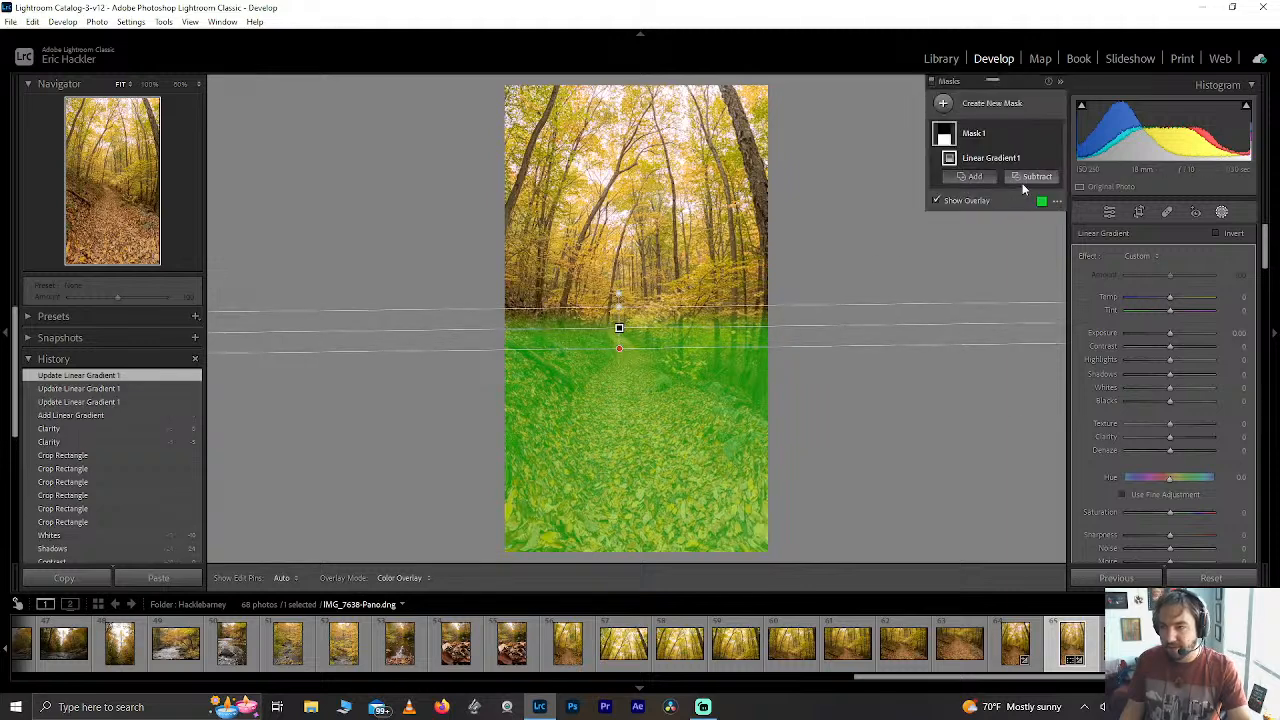
{"action": "left_click", "coordinate": [1025, 177]}
{"action": "left_click", "coordinate": [1045, 305]}
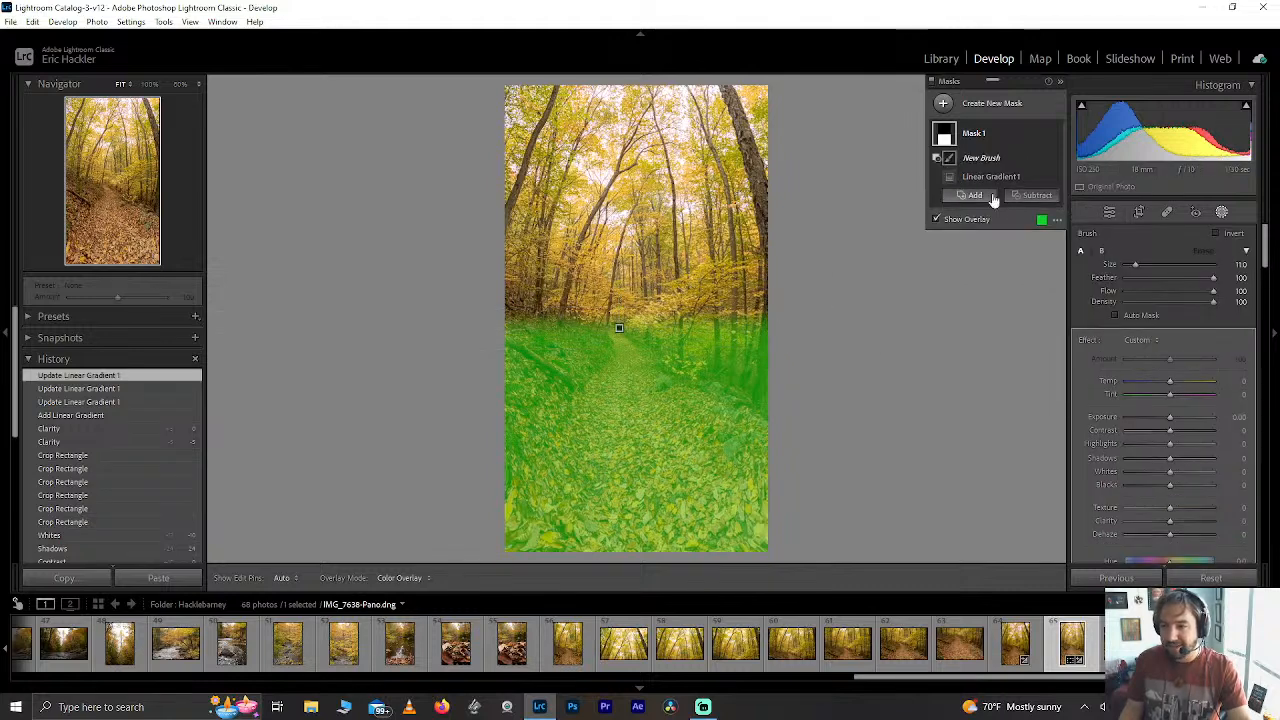
{"action": "left_click", "coordinate": [997, 174]}
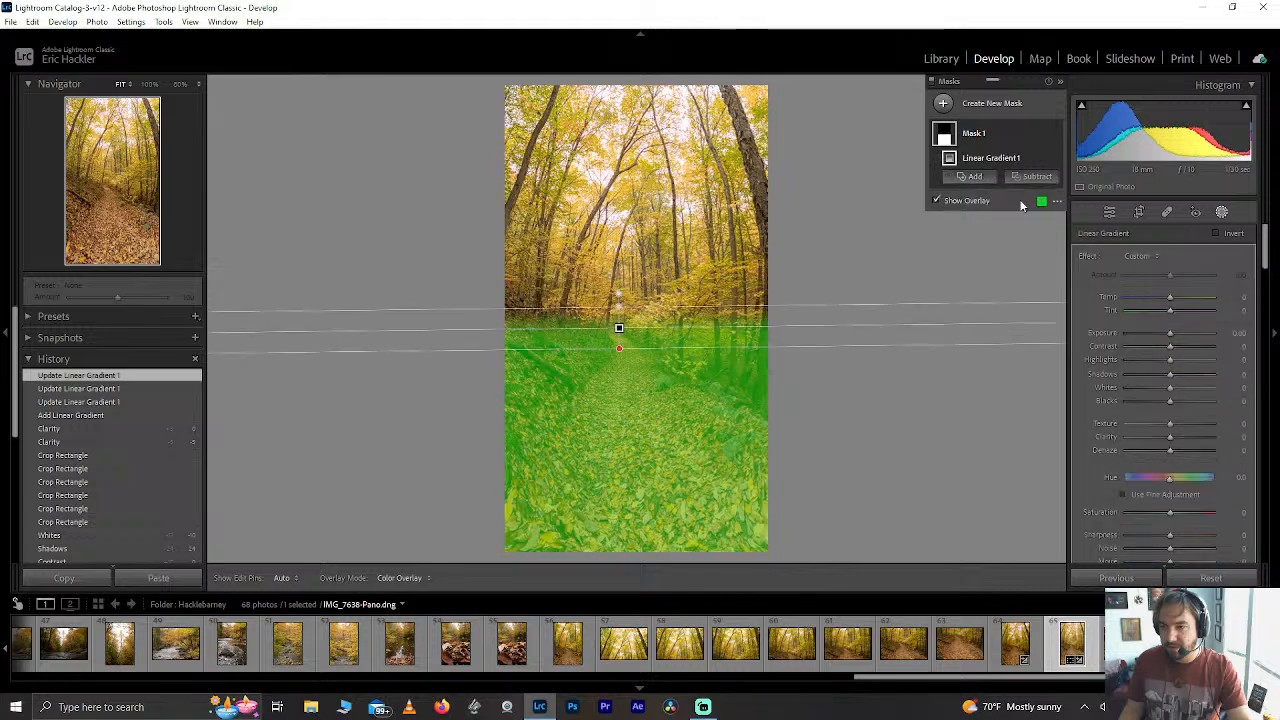
Subtract a diagonal linear gradient from the mask to exclude the bank on the right side of the path.
{"action": "left_click", "coordinate": [1022, 175]}
{"action": "left_click", "coordinate": [1065, 312]}
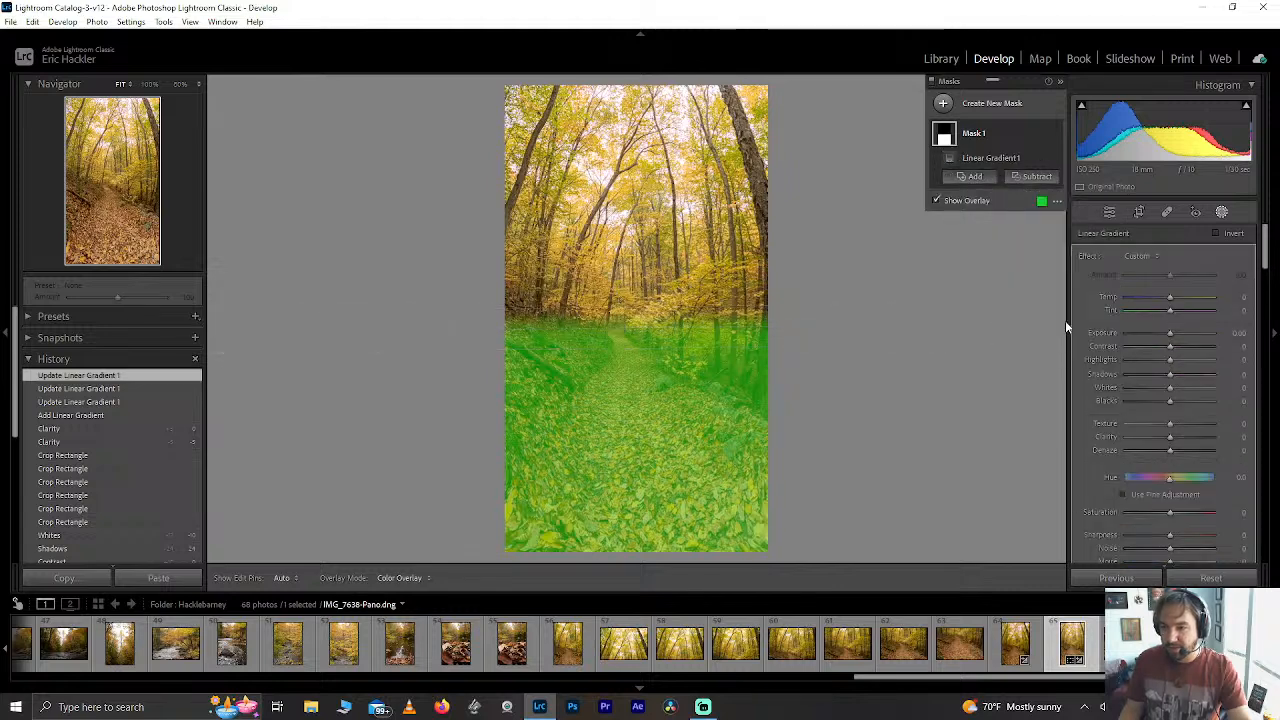
{"action": "left_click_drag", "start_coordinate": [676, 367], "coordinate": [715, 395]}
{"action": "left_click_drag", "start_coordinate": [817, 494], "coordinate": [807, 496]}
{"action": "mouse_move", "coordinate": [702, 407]}
{"action": "left_mouse_down"}
{"action": "mouse_move", "coordinate": [674, 428]}
{"action": "mouse_move", "coordinate": [701, 410]}
{"action": "left_mouse_up"}
{"action": "left_click_drag", "start_coordinate": [820, 538], "coordinate": [820, 538]}
Subtract another diagonal linear gradient from the mask to exclude the bank on the left side of the path.
{"action": "left_click", "coordinate": [1030, 195]}
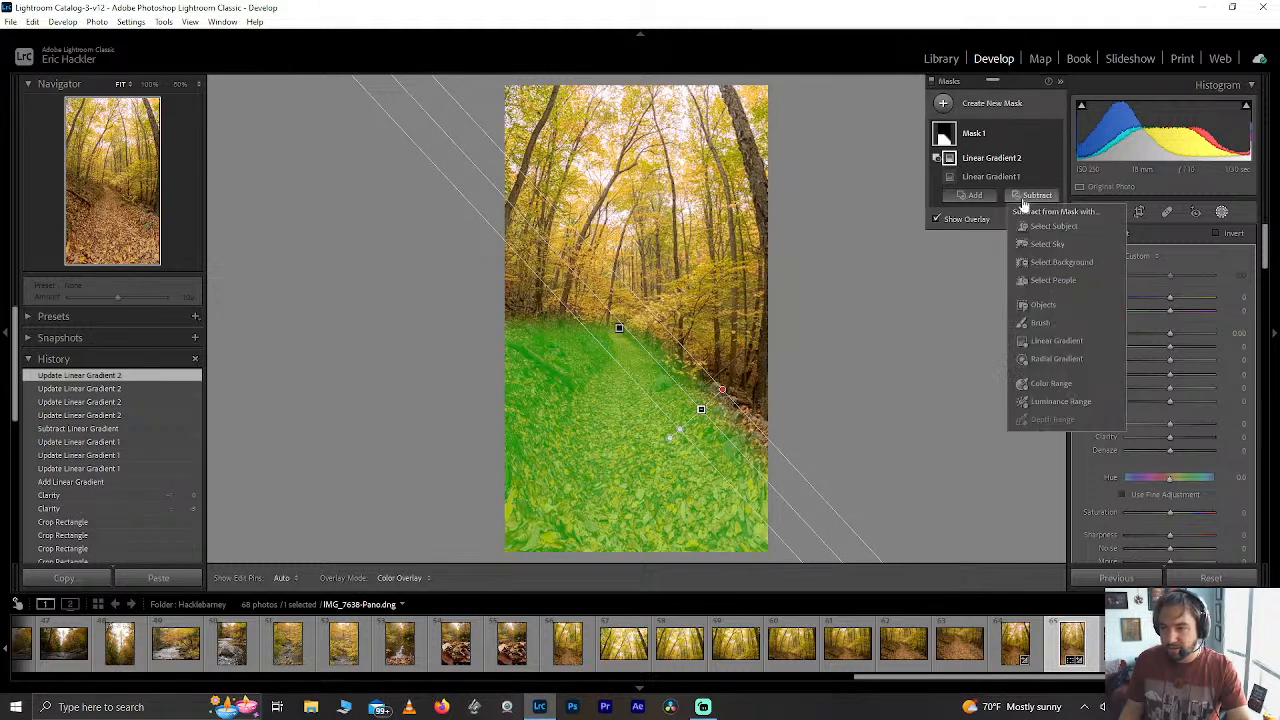
{"action": "left_click", "coordinate": [1055, 340]}
{"action": "mouse_move", "coordinate": [548, 416]}
{"action": "left_mouse_down"}
{"action": "mouse_move", "coordinate": [520, 380]}
{"action": "mouse_move", "coordinate": [551, 443]}
{"action": "mouse_move", "coordinate": [566, 387]}
{"action": "mouse_move", "coordinate": [626, 383]}
{"action": "mouse_move", "coordinate": [660, 437]}
{"action": "mouse_move", "coordinate": [600, 440]}
{"action": "mouse_move", "coordinate": [563, 404]}
{"action": "mouse_move", "coordinate": [569, 418]}
{"action": "left_mouse_up"}
{"action": "left_click_drag", "start_coordinate": [498, 539], "coordinate": [488, 534]}
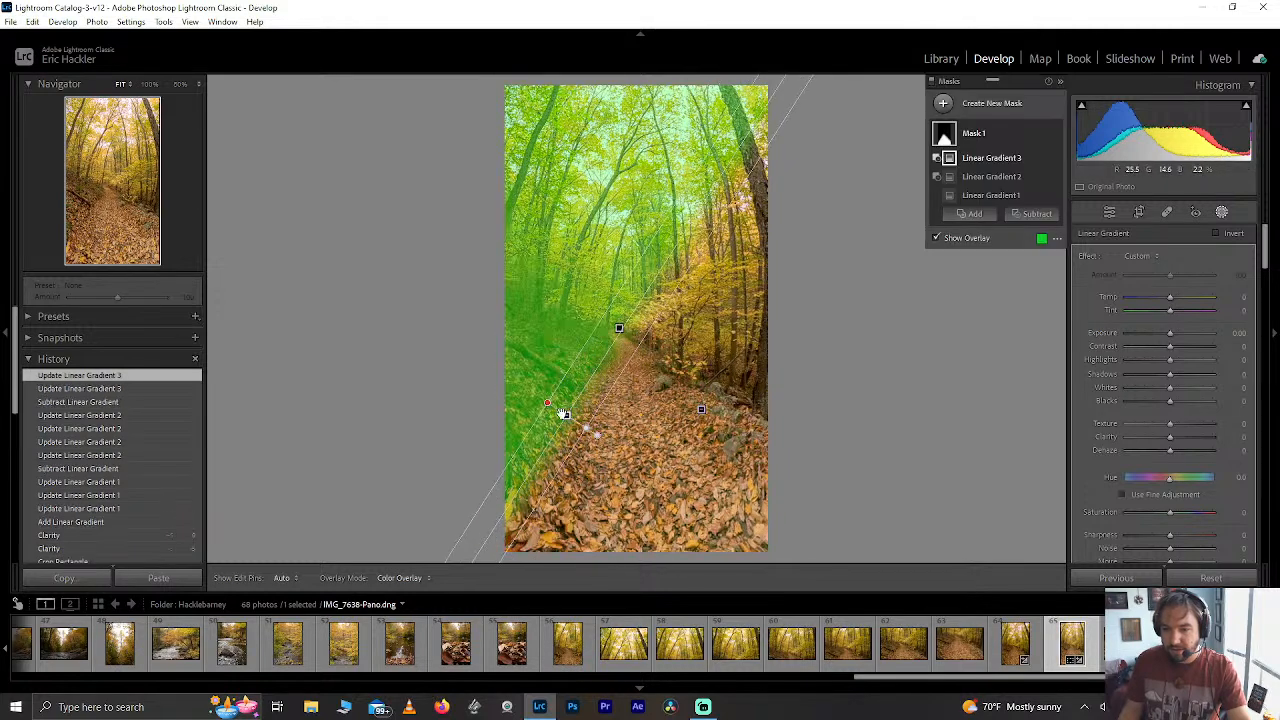
{"action": "left_click_drag", "start_coordinate": [567, 418], "coordinate": [553, 416]}
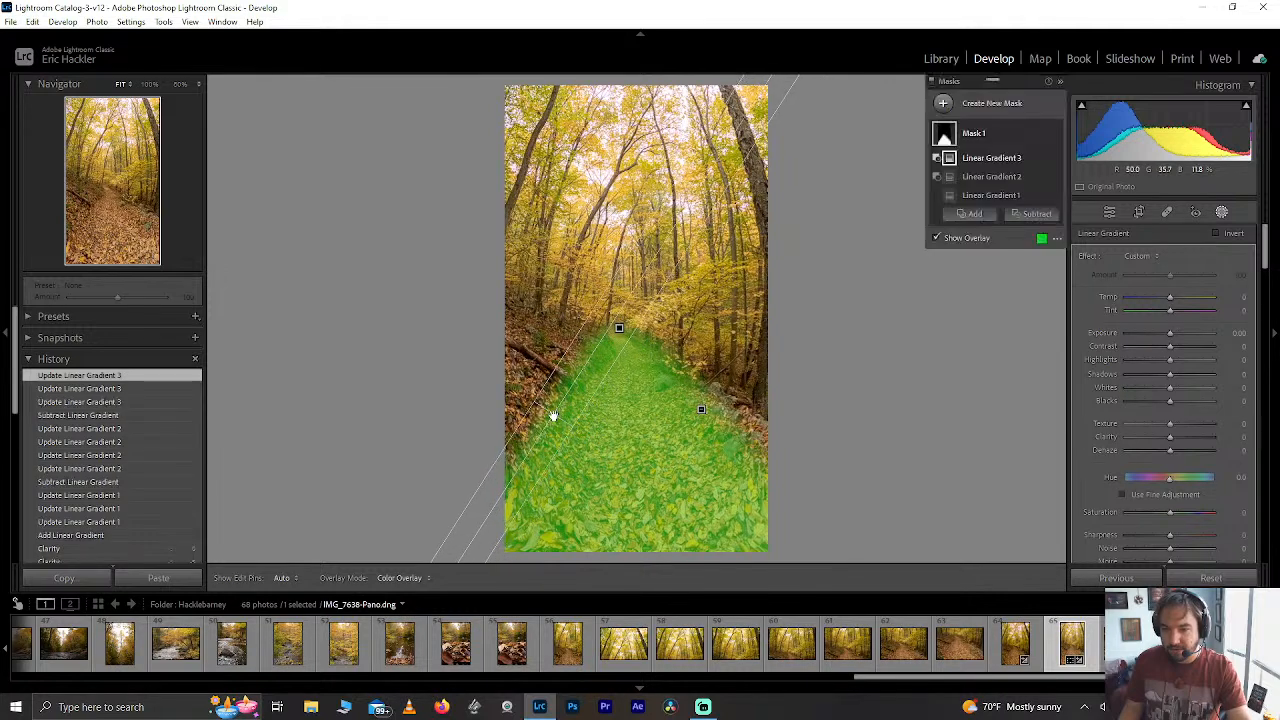
{"action": "left_click_drag", "start_coordinate": [462, 547], "coordinate": [464, 530]}
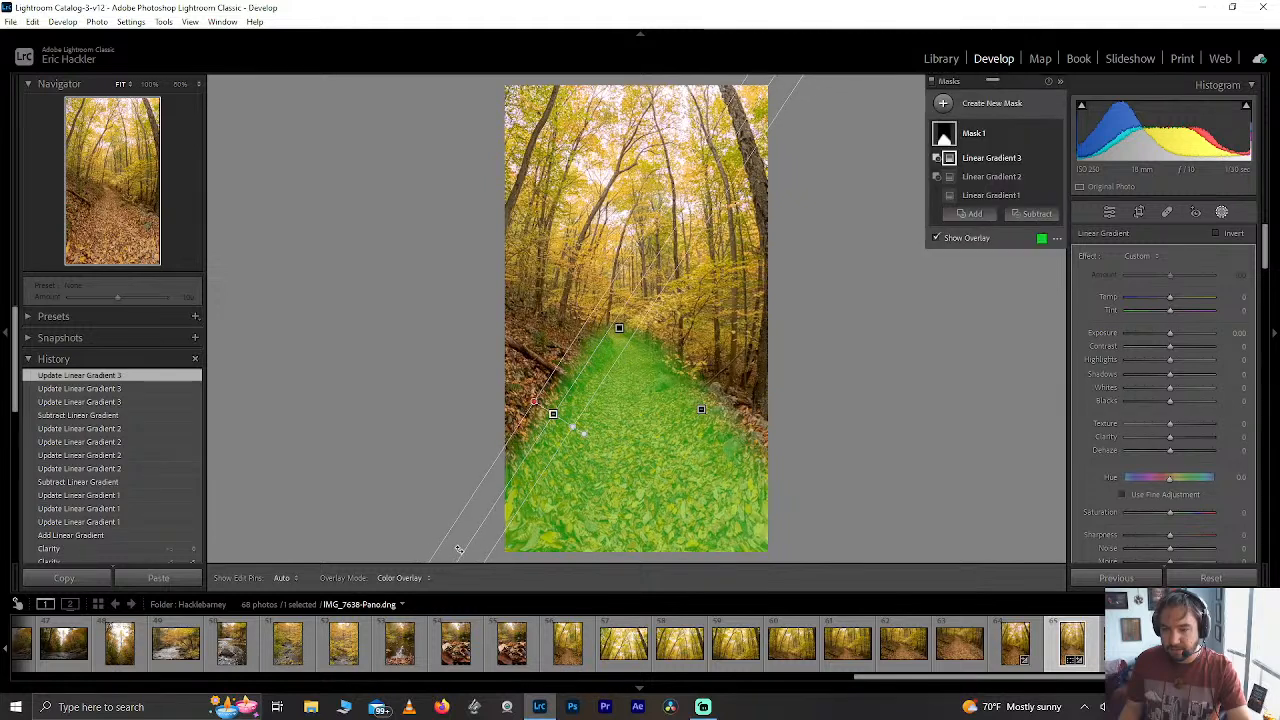
{"action": "left_click", "coordinate": [1027, 216]}
{"action": "left_click", "coordinate": [1056, 325]}
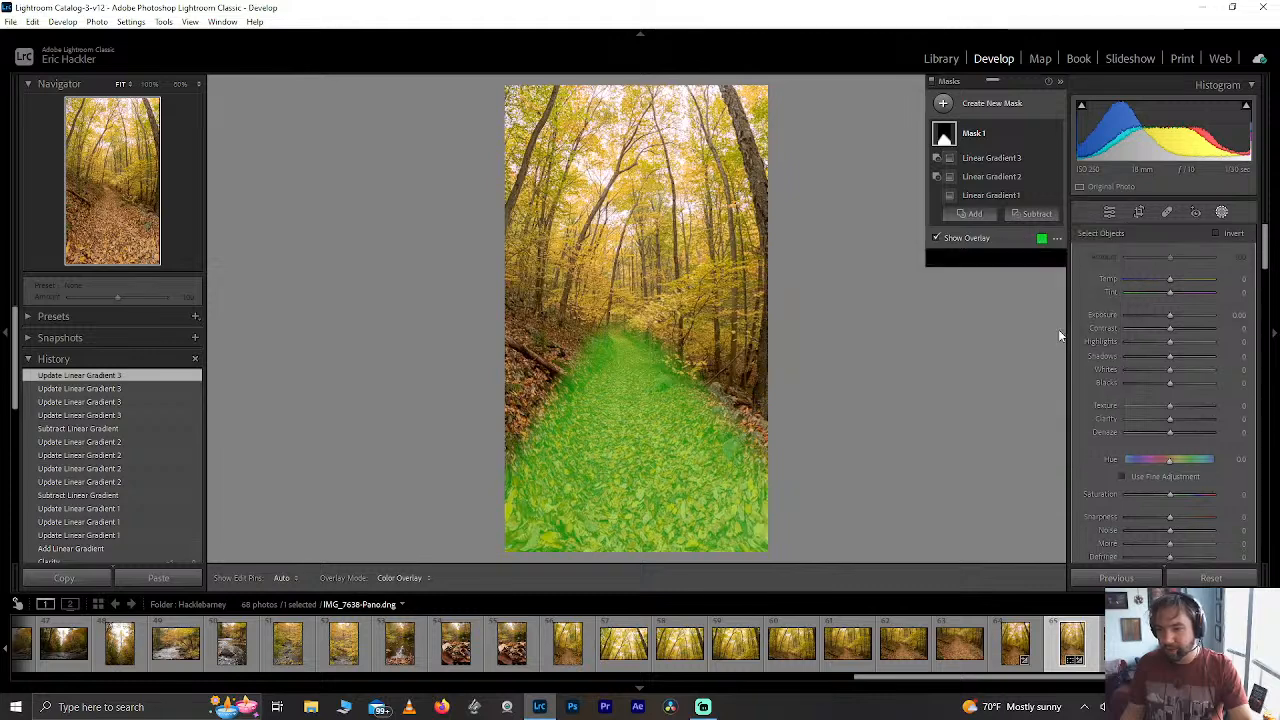
{"action": "left_click", "coordinate": [1037, 235]}
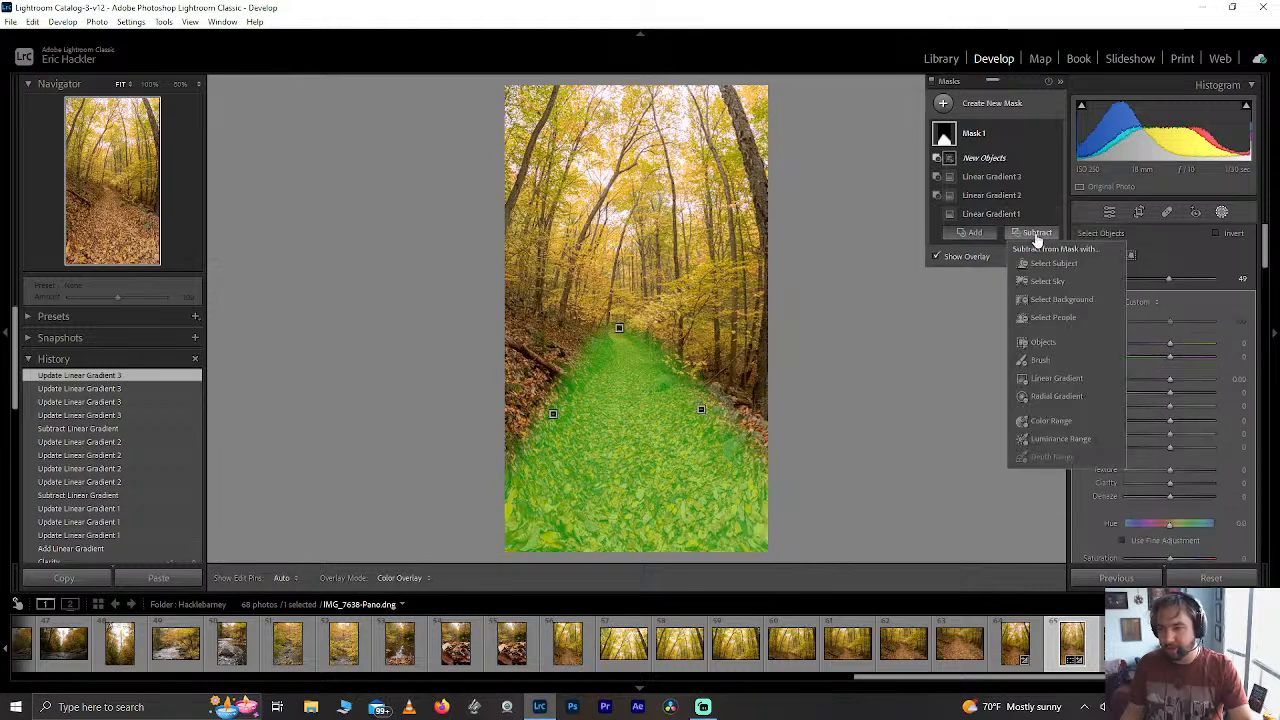
{"action": "left_click", "coordinate": [985, 176]}
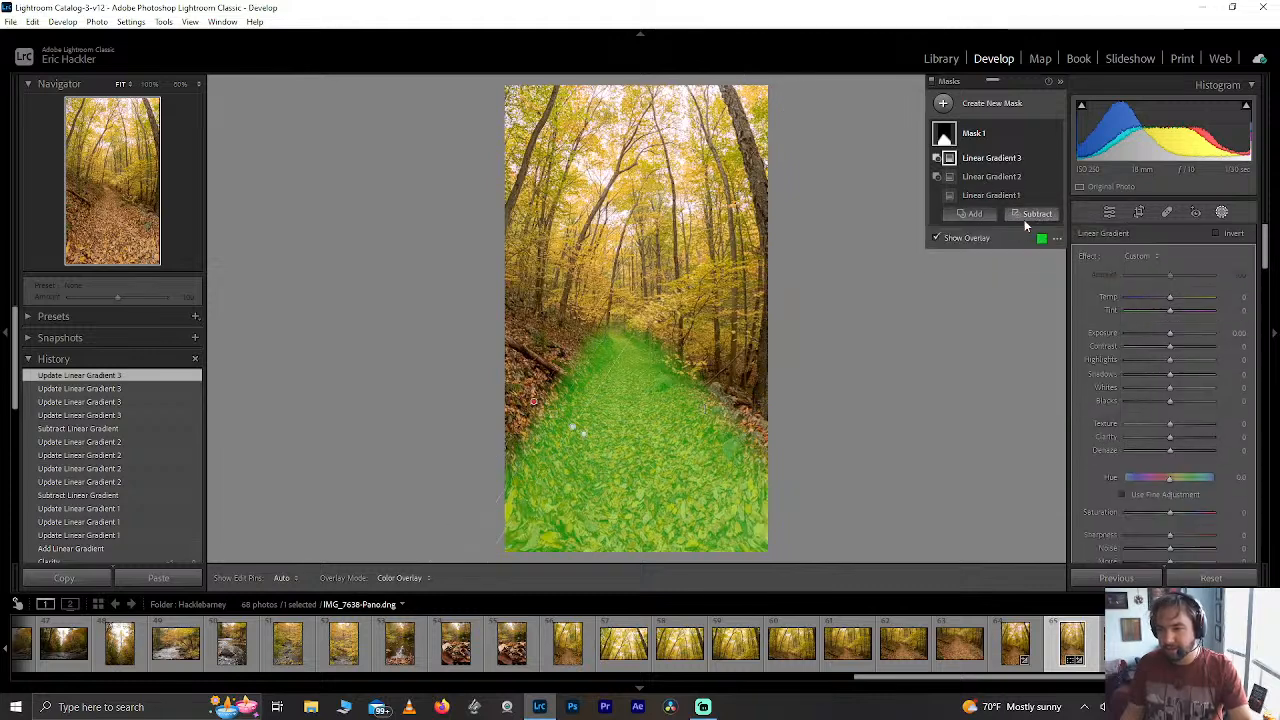
Subtract the leftover areas on both sides of the path from the mask with a brush, and move the horizontal gradient slightly up.
{"action": "left_click", "coordinate": [1024, 216]}
{"action": "left_click", "coordinate": [1061, 339]}
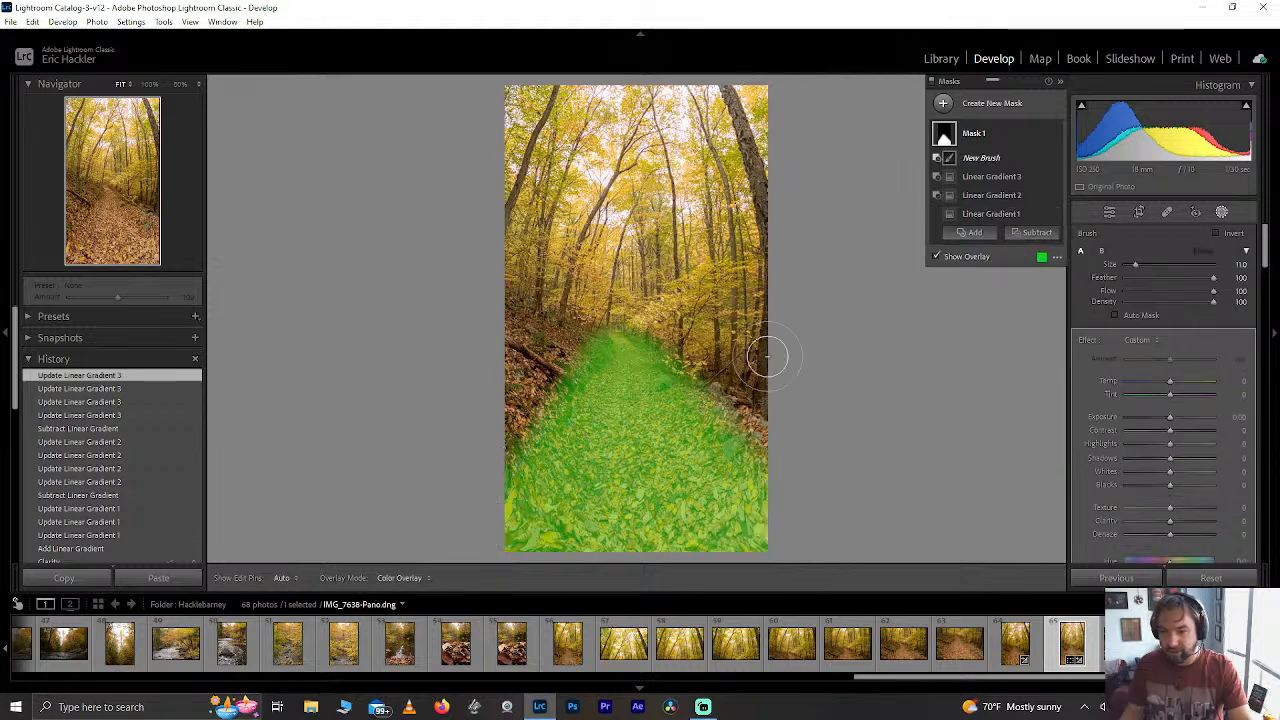
{"action": "mouse_move", "coordinate": [536, 356]}
{"action": "left_mouse_down"}
{"action": "mouse_move", "coordinate": [509, 402]}
{"action": "mouse_move", "coordinate": [578, 323]}
{"action": "mouse_move", "coordinate": [557, 369]}
{"action": "mouse_move", "coordinate": [499, 410]}
{"action": "mouse_move", "coordinate": [586, 333]}
{"action": "mouse_move", "coordinate": [590, 350]}
{"action": "mouse_move", "coordinate": [585, 333]}
{"action": "mouse_move", "coordinate": [486, 423]}
{"action": "mouse_move", "coordinate": [569, 353]}
{"action": "mouse_move", "coordinate": [458, 429]}
{"action": "left_mouse_up"}
{"action": "key", "text": "h"}
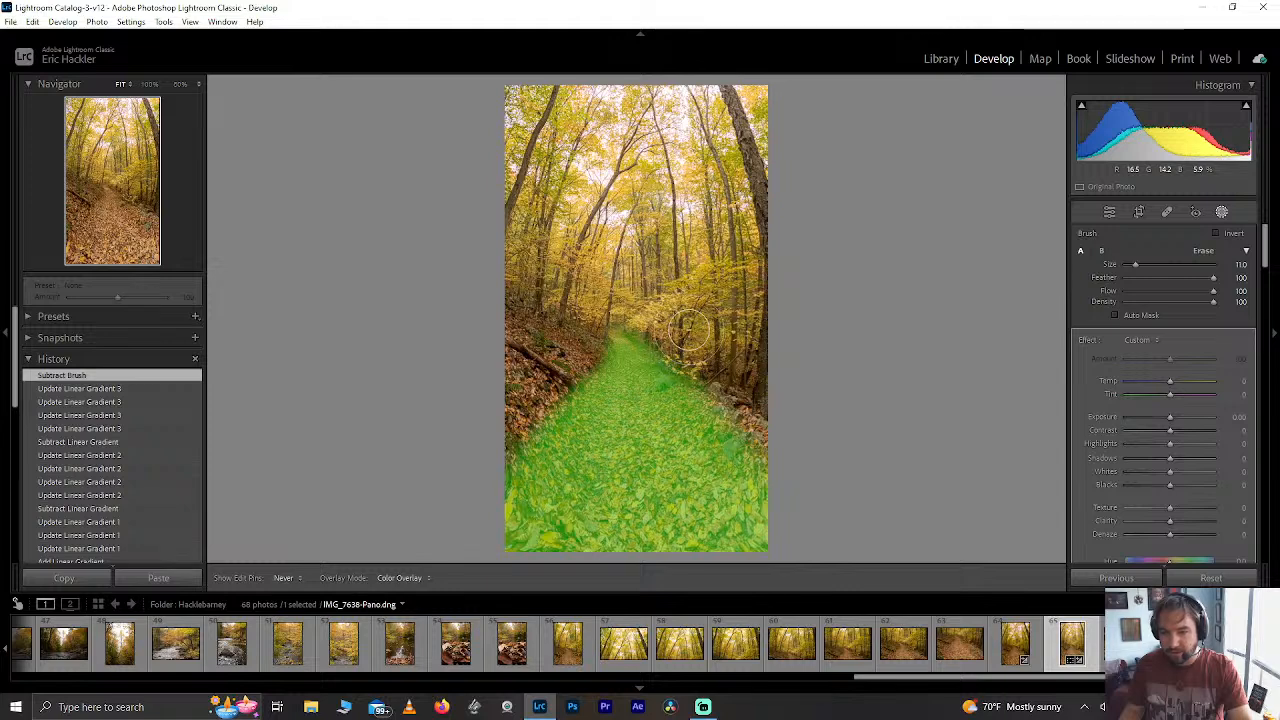
{"action": "key", "text": "h"}
{"action": "left_click_drag", "start_coordinate": [684, 335], "coordinate": [756, 324]}
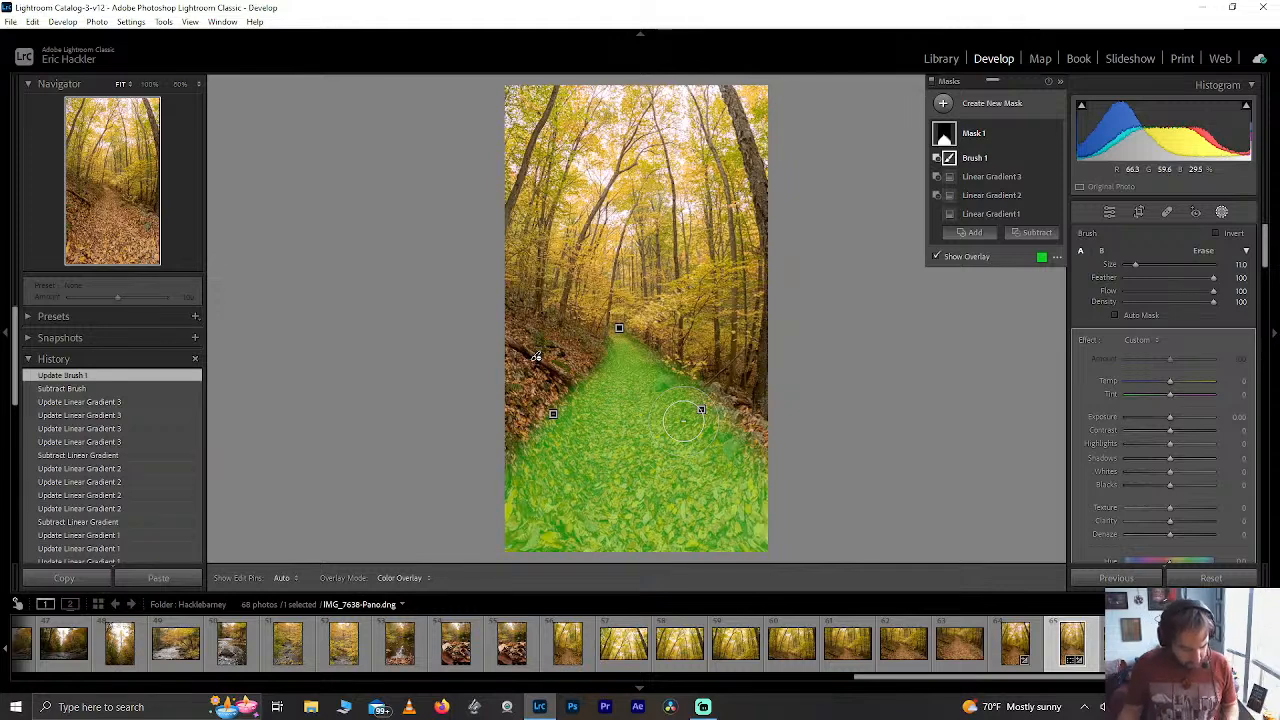
{"action": "key", "text": "ctrl+z"}
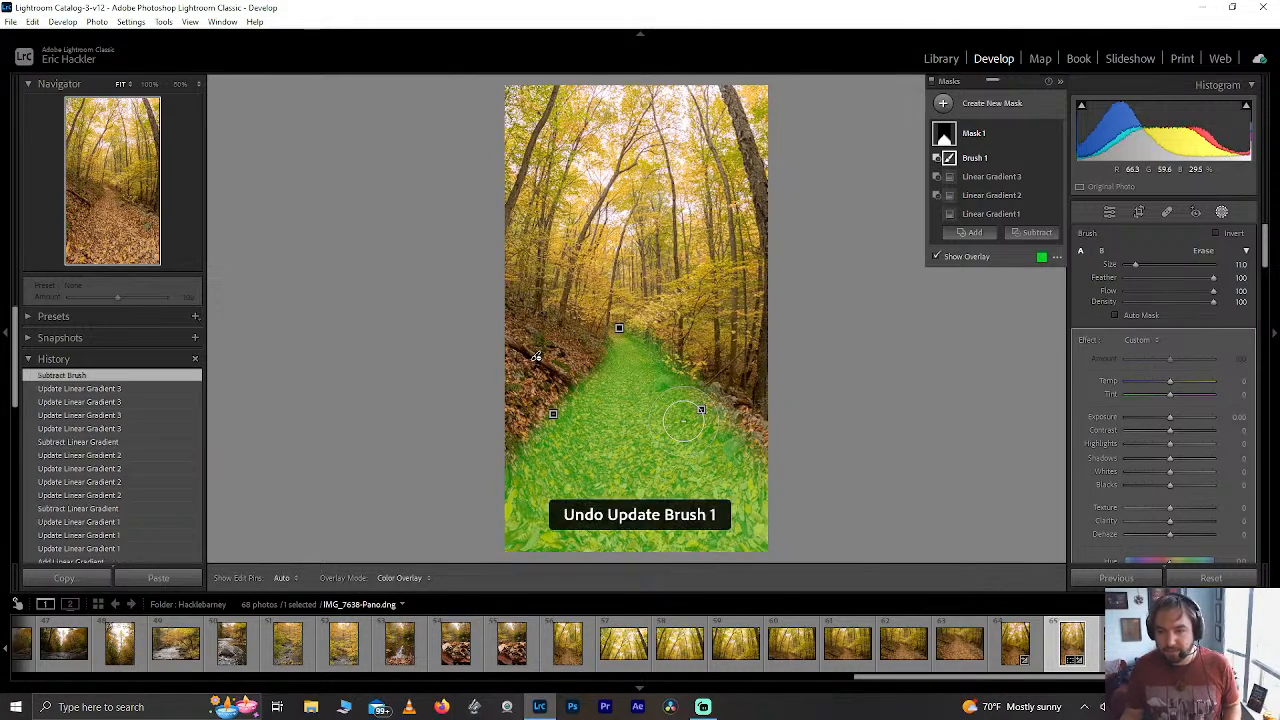
{"action": "key", "text": "ctrl+shift+z"}
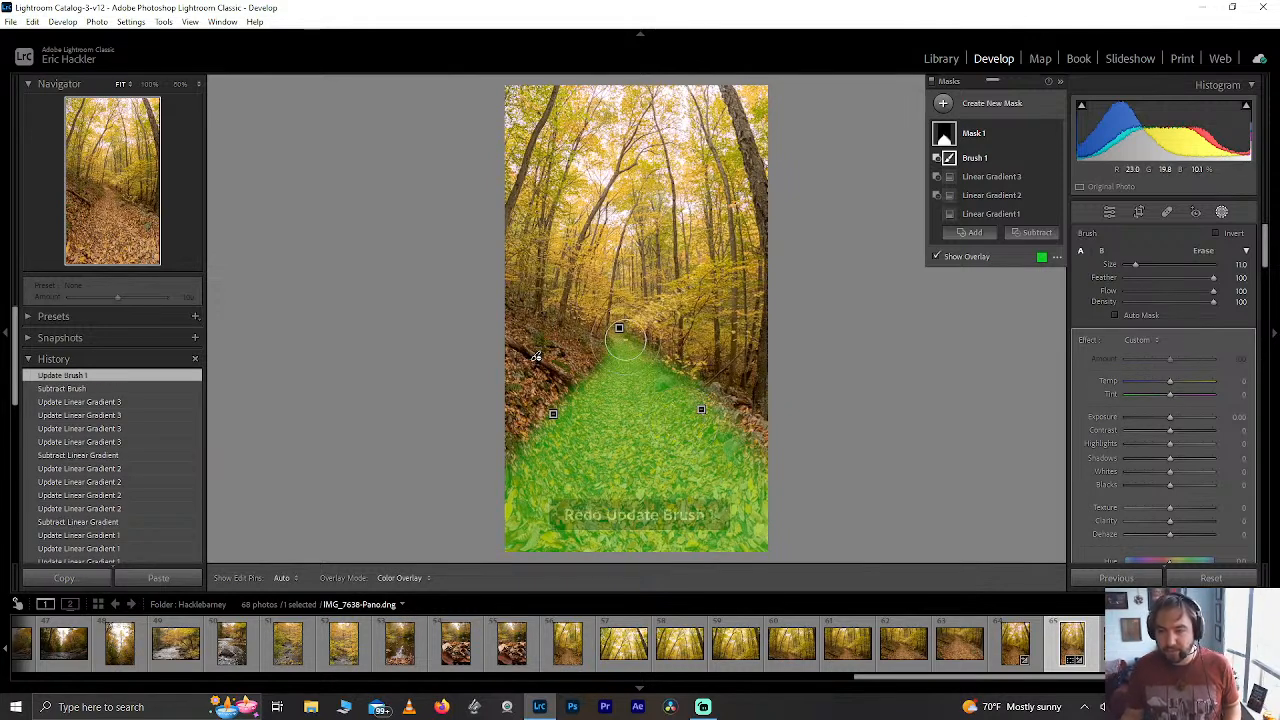
{"action": "left_click", "coordinate": [619, 328]}
{"action": "left_click_drag", "start_coordinate": [619, 328], "coordinate": [619, 321]}
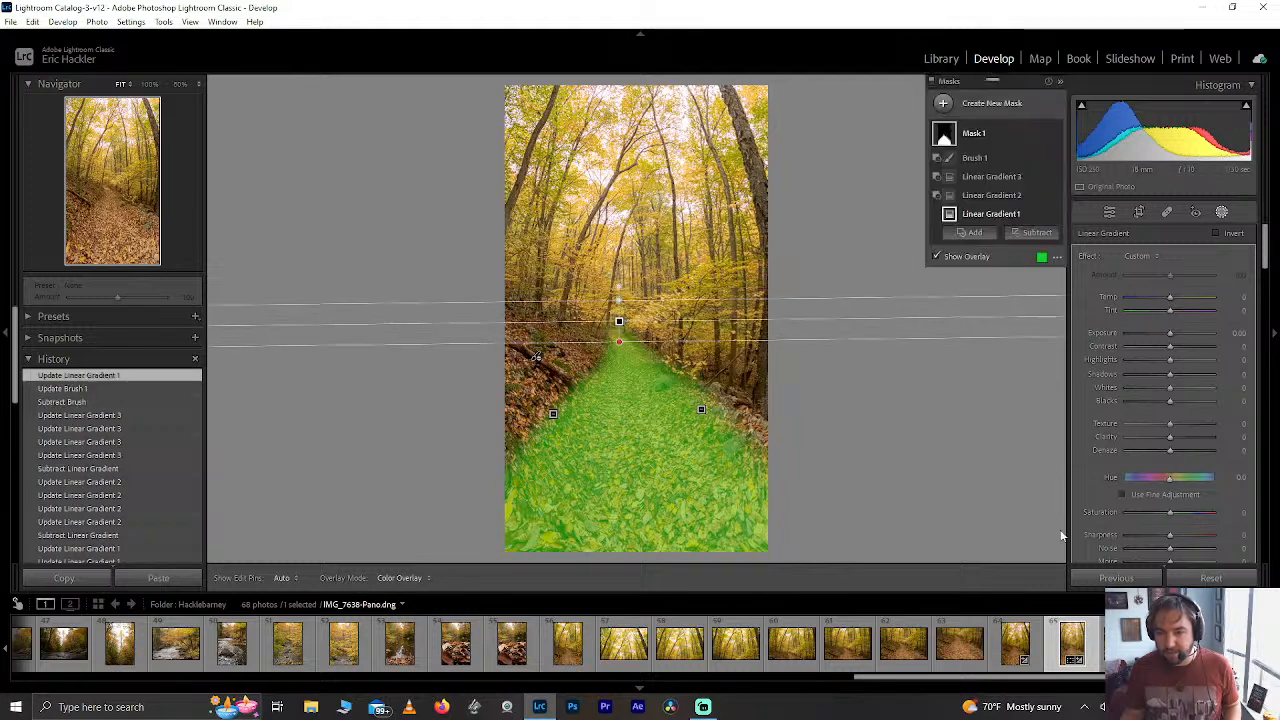
Set the path mask's Clarity to 71 and Highlights to 36, resetting Dehaze to 0 after trying it.
{"action": "mouse_move", "coordinate": [1170, 438]}
{"action": "left_mouse_down"}
{"action": "mouse_move", "coordinate": [1203, 439]}
{"action": "mouse_move", "coordinate": [1154, 449]}
{"action": "mouse_move", "coordinate": [1170, 451]}
{"action": "left_mouse_up"}
{"action": "double_click", "coordinate": [1168, 447]}
{"action": "left_click_drag", "start_coordinate": [1163, 368], "coordinate": [1183, 368]}
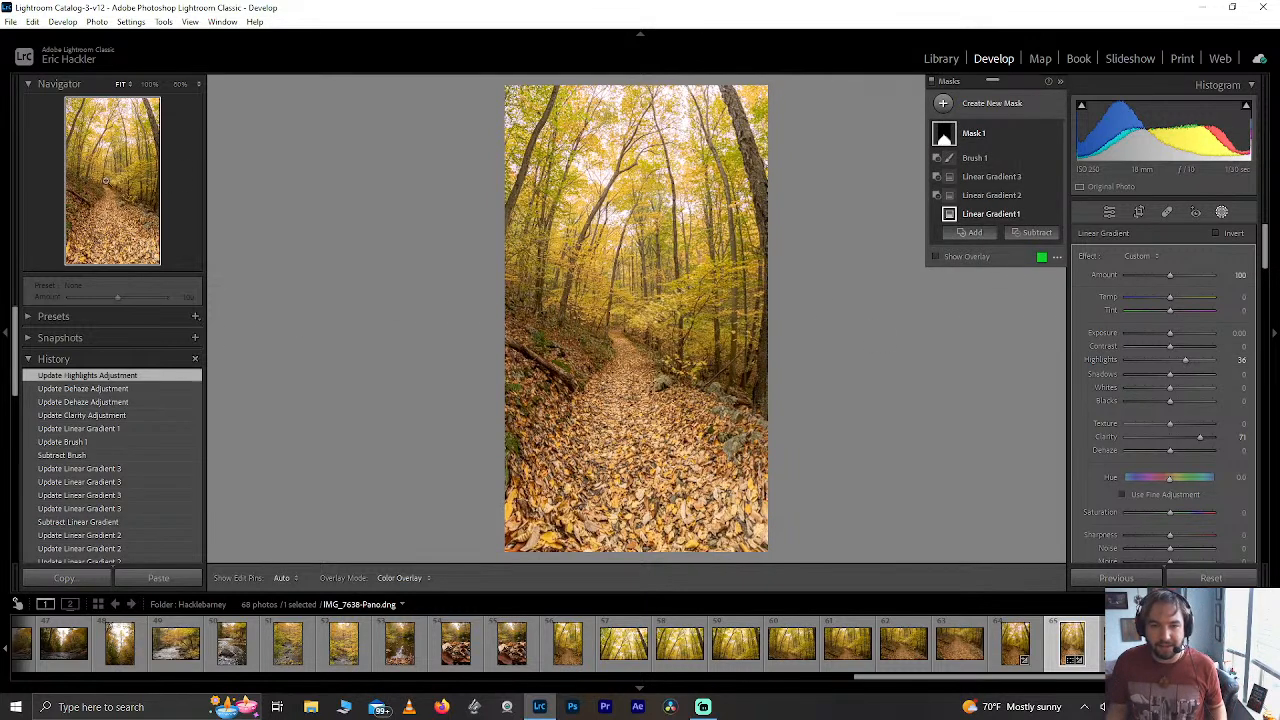
{"action": "mouse_move", "coordinate": [1183, 363]}
{"action": "left_mouse_down"}
{"action": "mouse_move", "coordinate": [1213, 365]}
{"action": "mouse_move", "coordinate": [1195, 359]}
{"action": "left_mouse_up"}
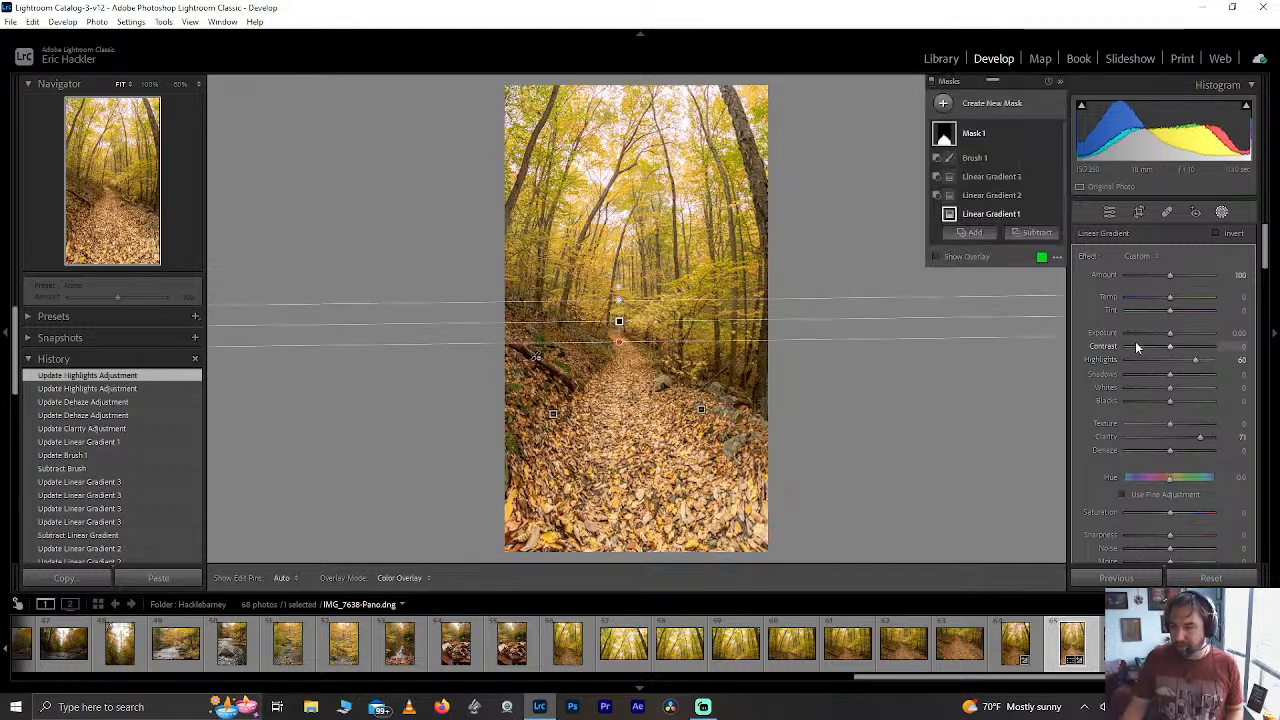
{"action": "double_click", "coordinate": [1193, 359]}
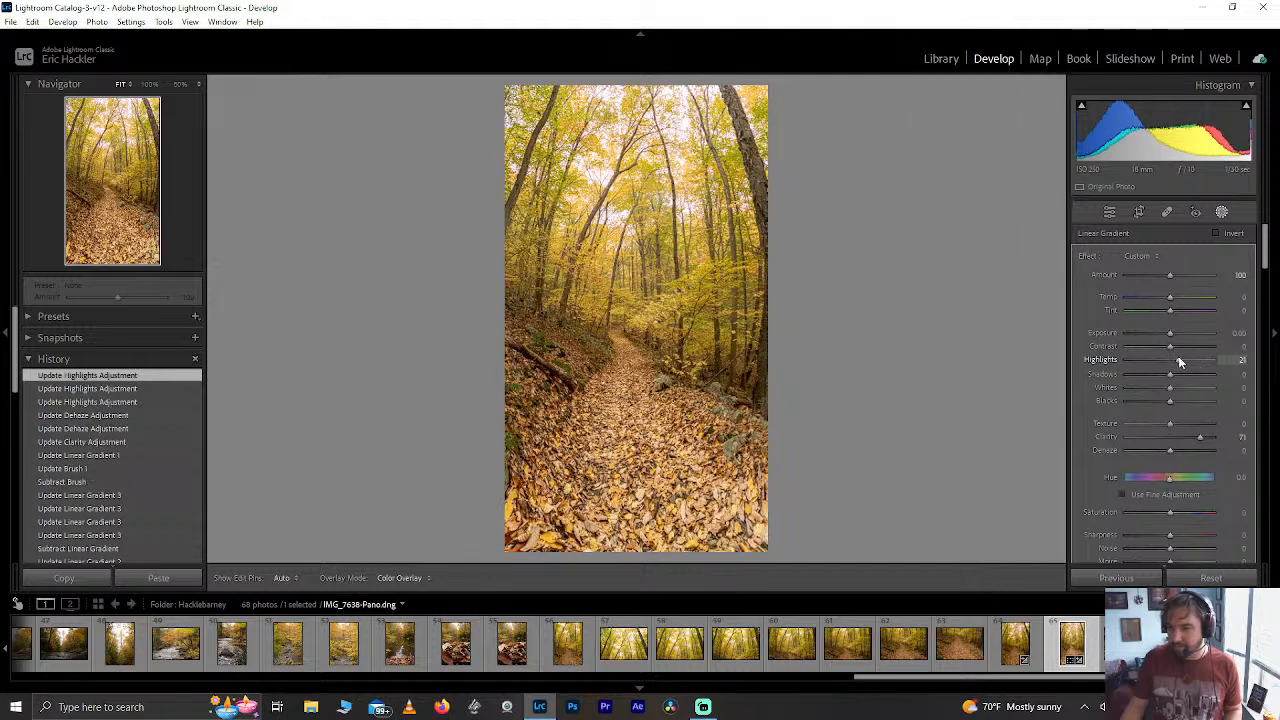
{"action": "left_click_drag", "start_coordinate": [1188, 360], "coordinate": [1185, 360]}
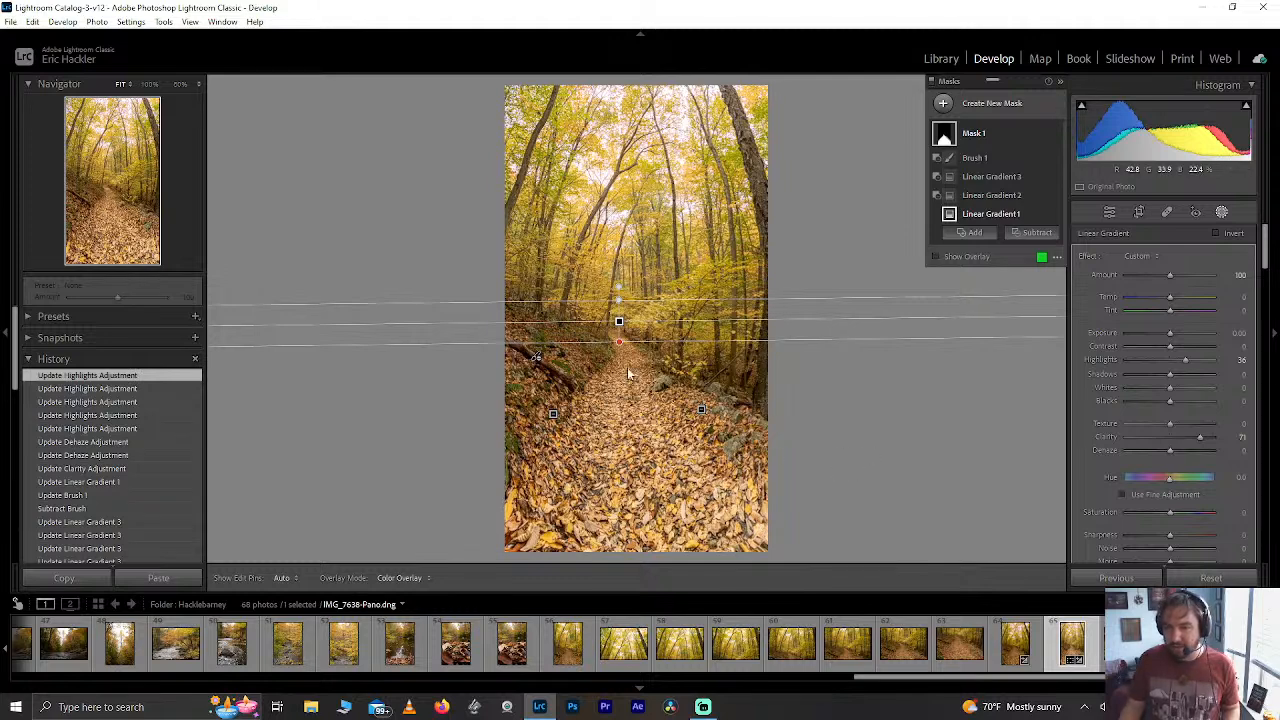
Duplicate and invert the path mask so that the copy covers the surrounding woods.
{"action": "right_click", "coordinate": [1043, 131]}
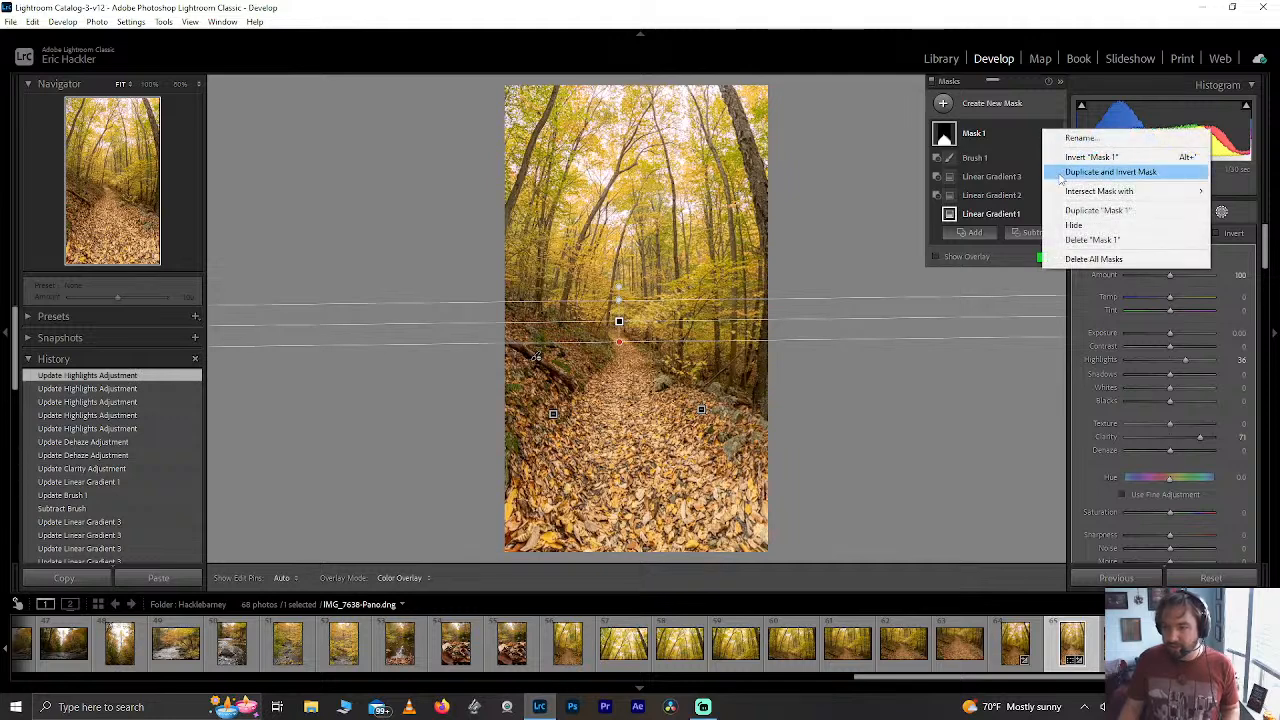
{"action": "left_click", "coordinate": [1100, 172]}
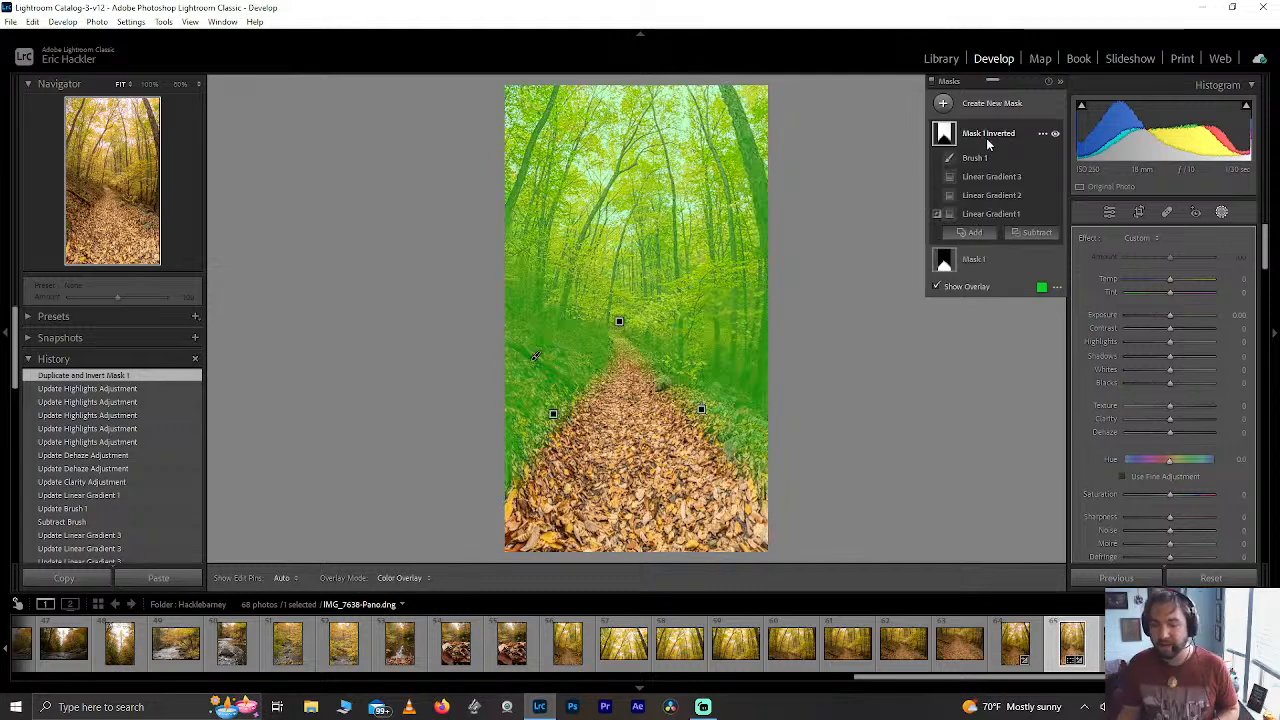
Try deleting Linear Gradient 1 from the inverted mask, check the remaining components, undo the deletion, and select that gradient again.
{"action": "left_click", "coordinate": [618, 324]}
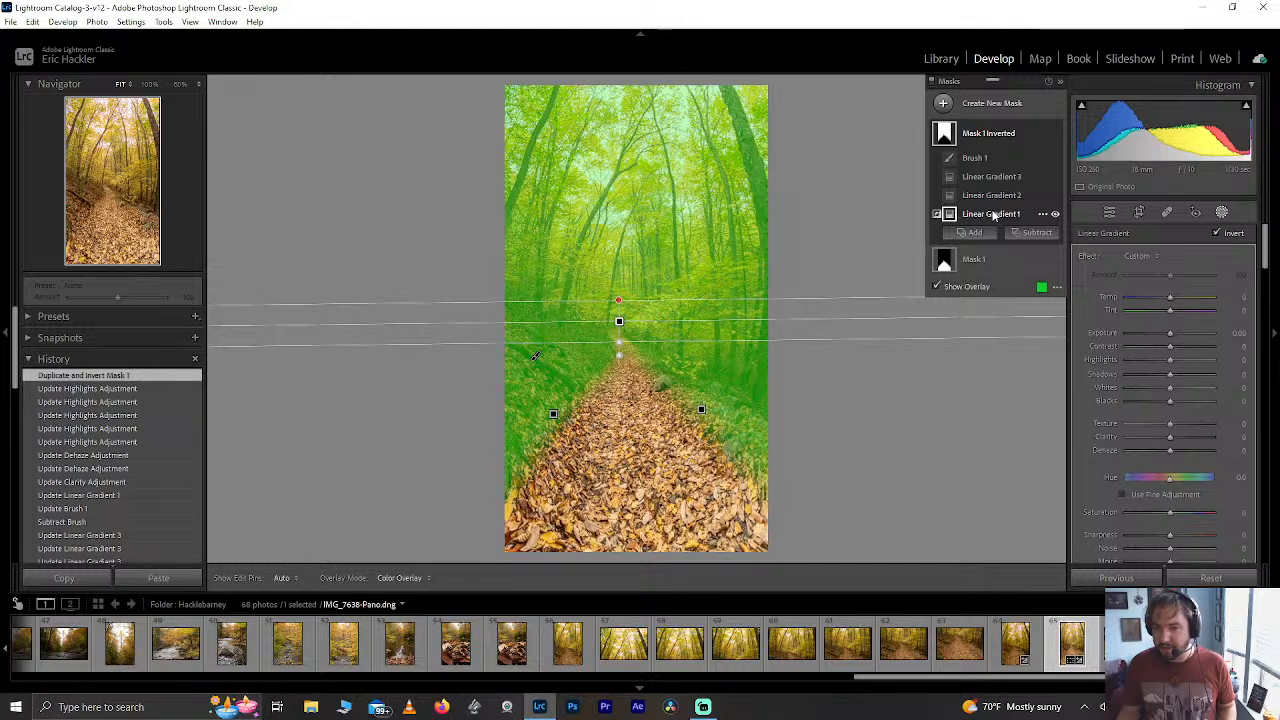
{"action": "key", "text": "Delete"}
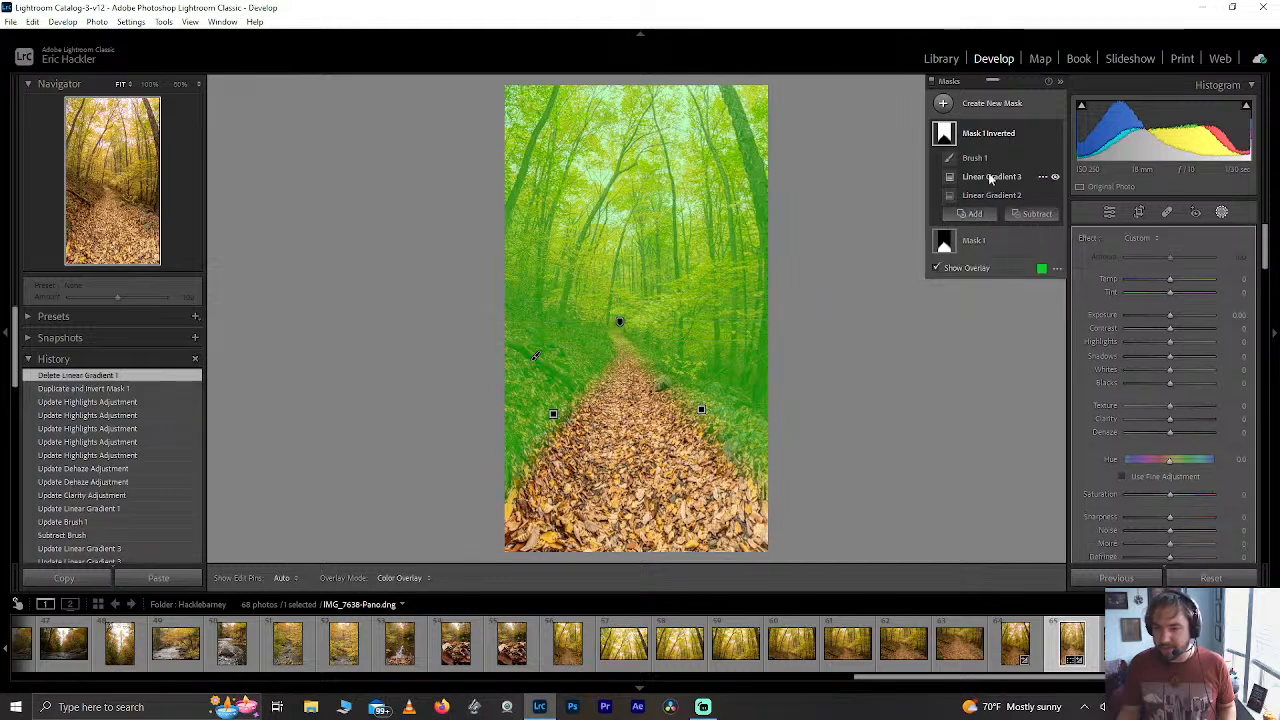
{"action": "left_click", "coordinate": [984, 158]}
{"action": "left_click", "coordinate": [988, 194]}
{"action": "left_click", "coordinate": [988, 176]}
{"action": "key", "text": "ctrl+z"}
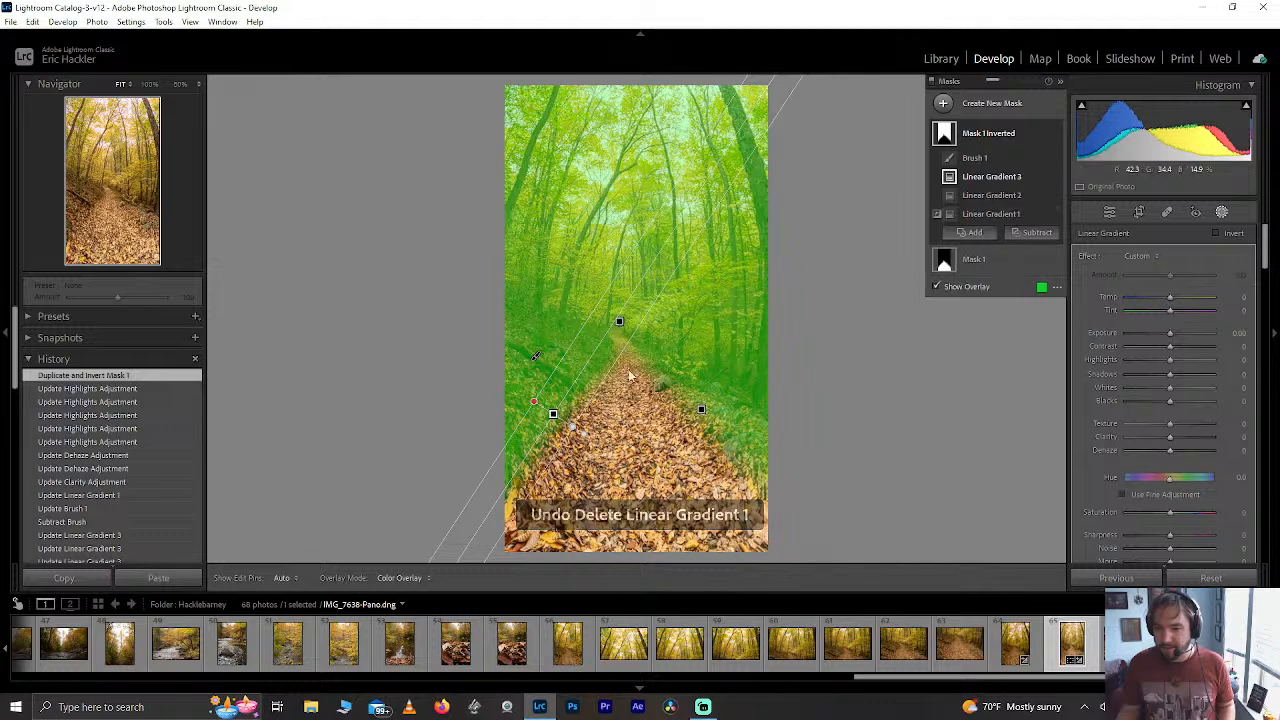
{"action": "left_click", "coordinate": [988, 213]}
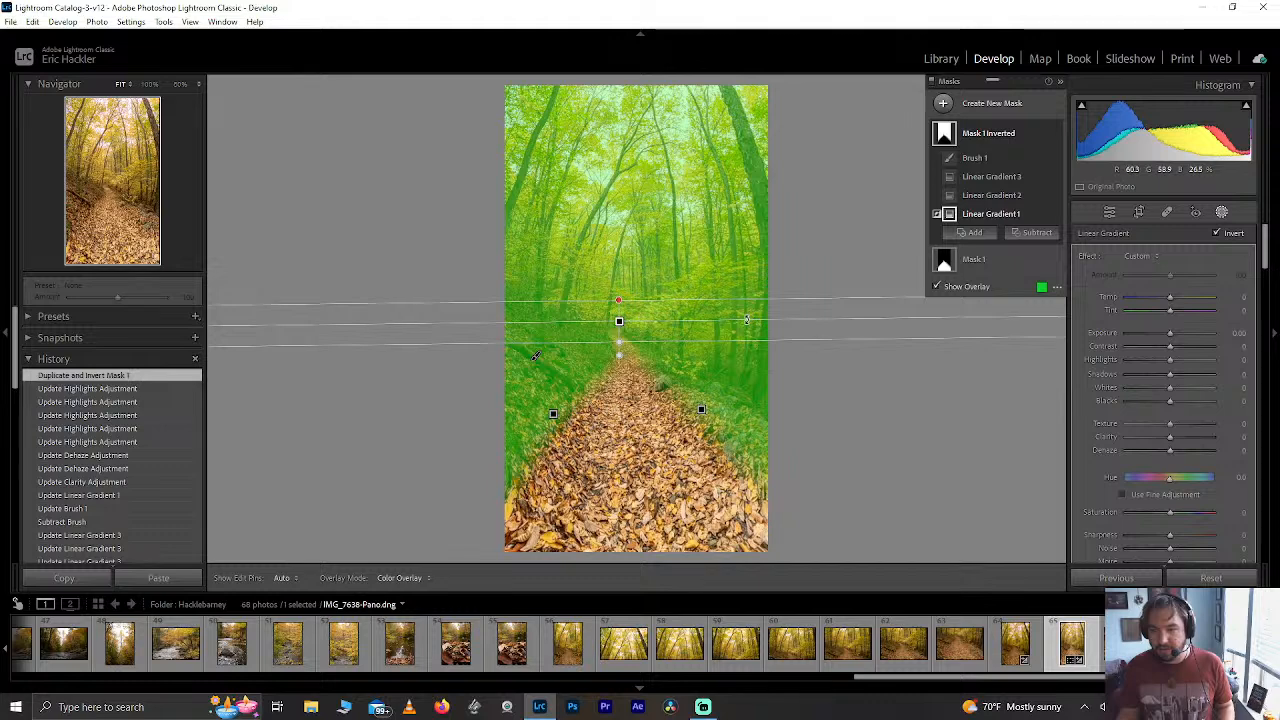
Replace Linear Gradient 1 in the inverted mask with a subtracted horizontal linear gradient that excludes the woods above the path's far end.
{"action": "left_click_drag", "start_coordinate": [733, 334], "coordinate": [660, 321]}
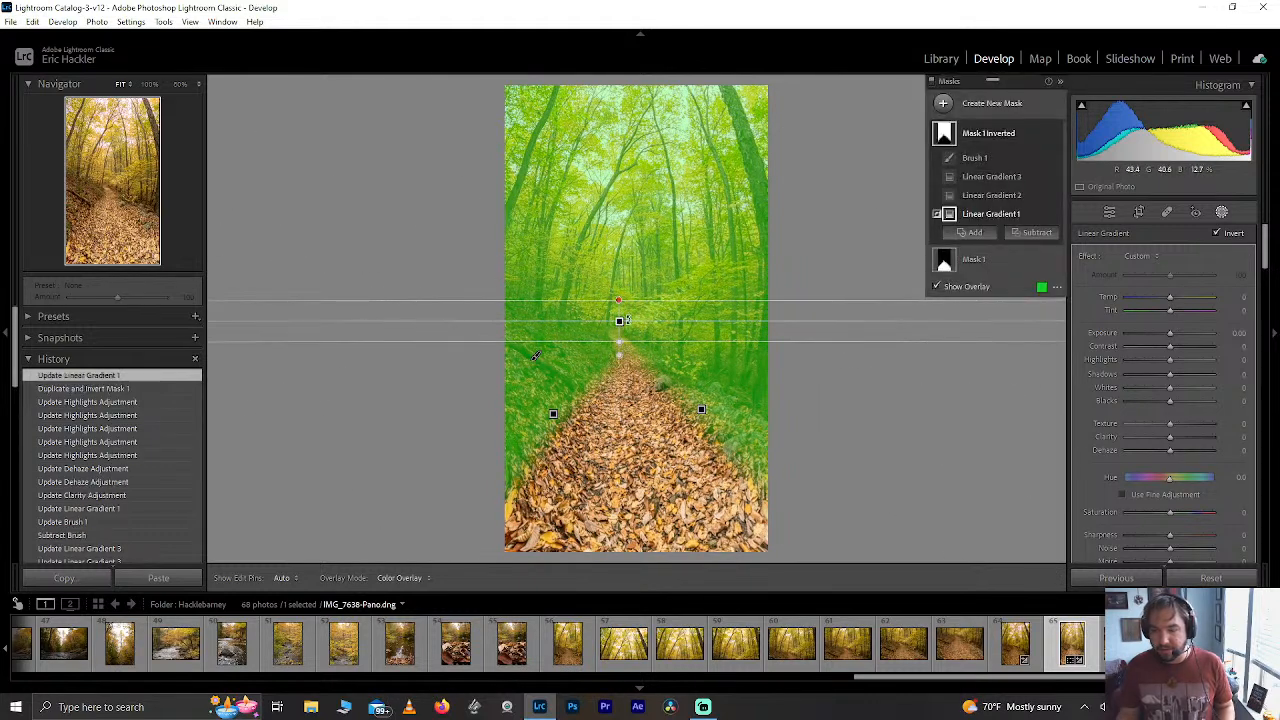
{"action": "key", "text": "Delete"}
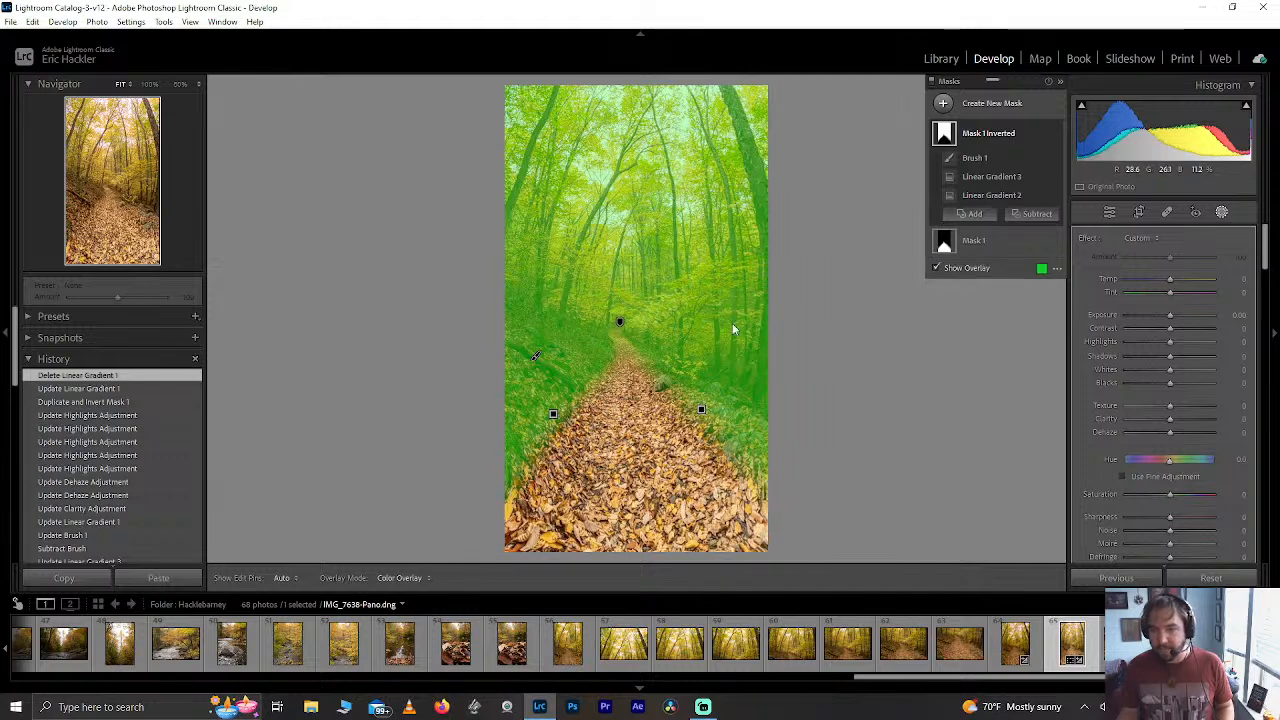
{"action": "left_click", "coordinate": [1035, 213]}
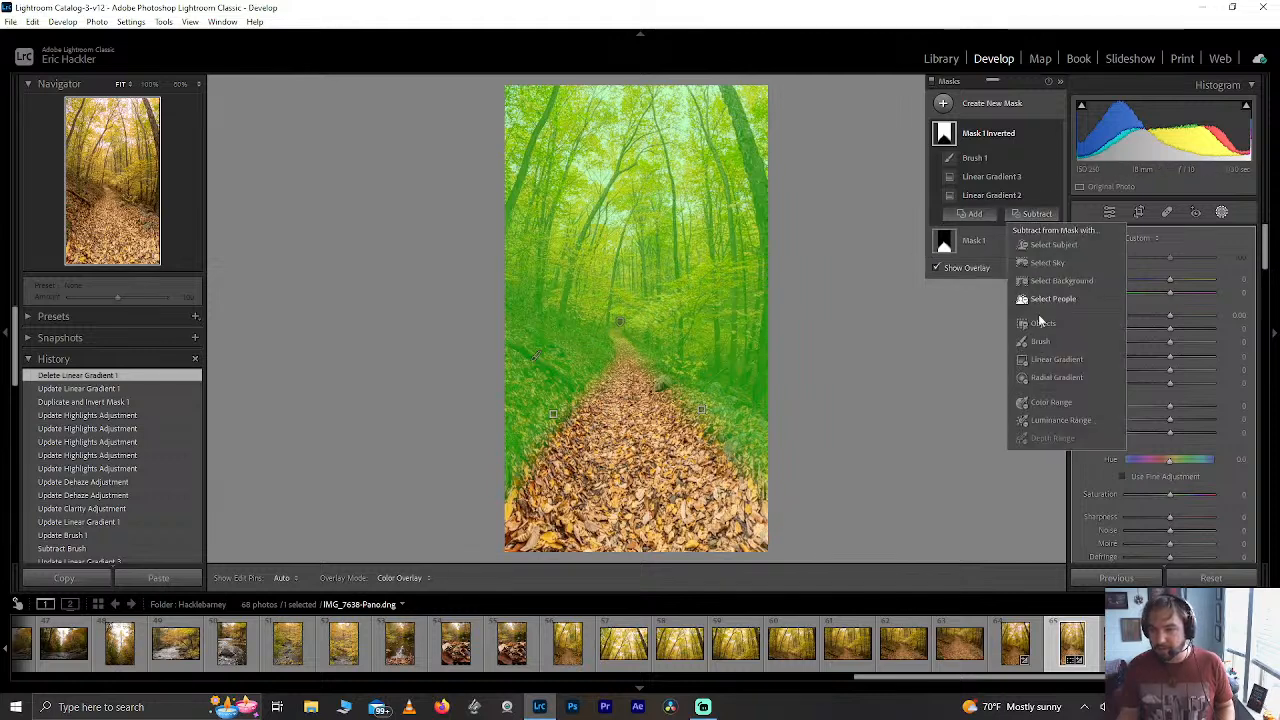
{"action": "left_click", "coordinate": [1040, 357]}
{"action": "left_click_drag", "start_coordinate": [600, 288], "coordinate": [620, 326]}
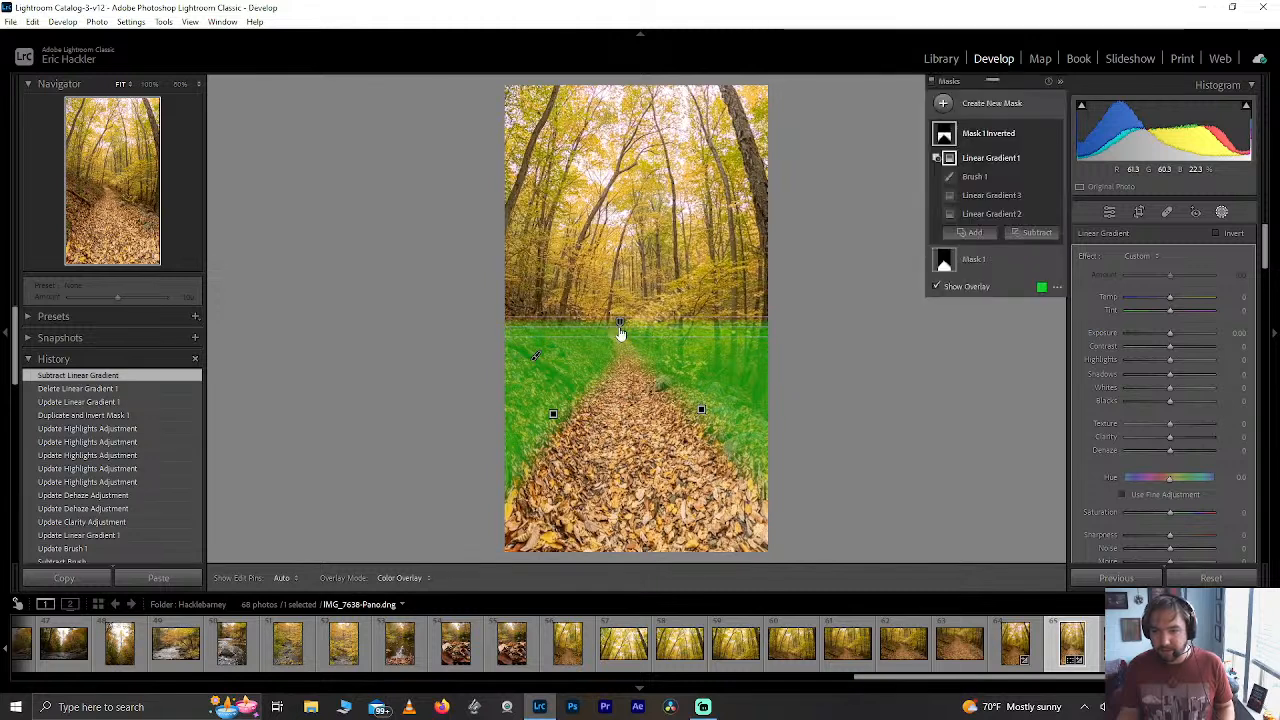
Try tilting the subtracted gradient and moving Mask 1's Linear Gradient 1 slightly up, and undo both changes.
{"action": "left_click_drag", "start_coordinate": [536, 355], "coordinate": [538, 322]}
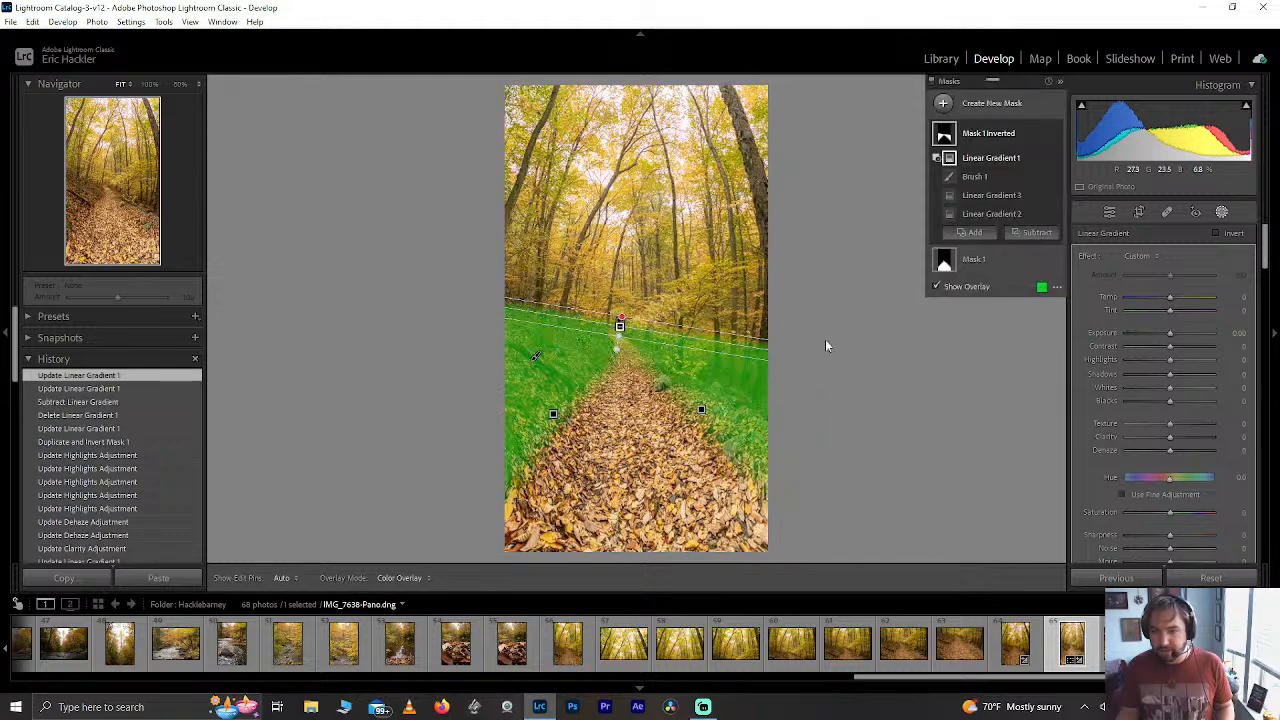
{"action": "left_click", "coordinate": [620, 328]}
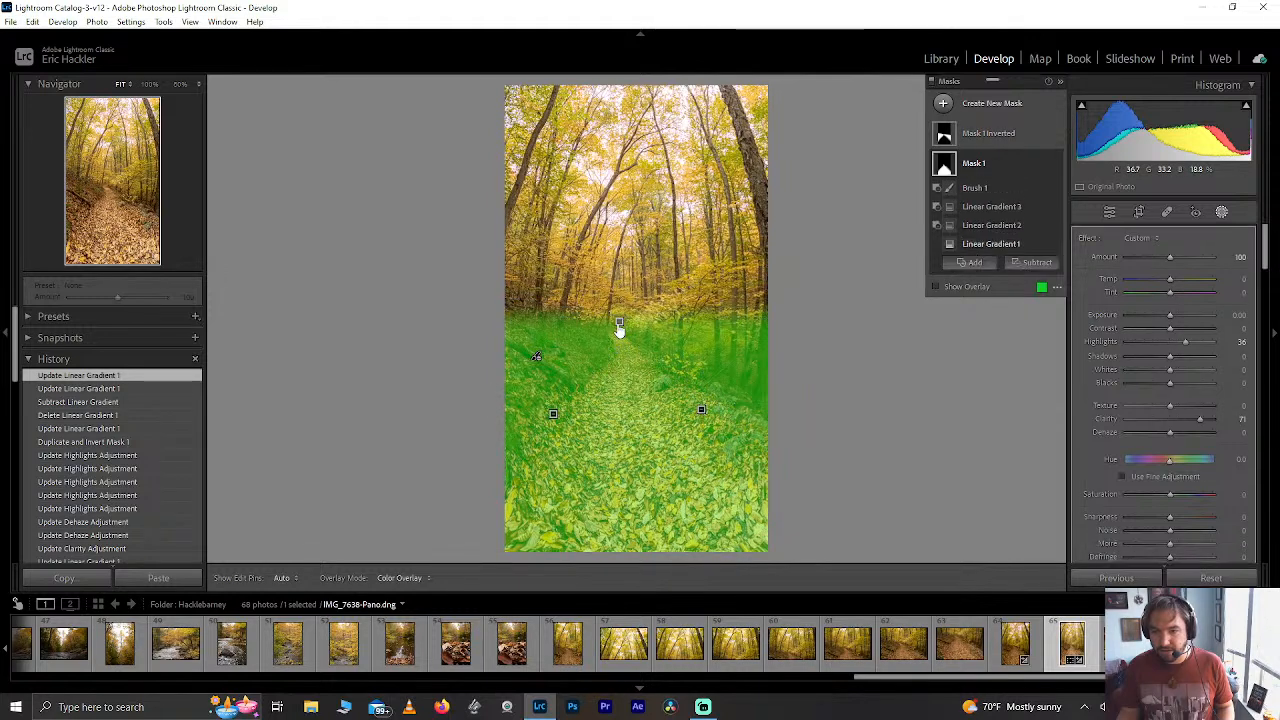
{"action": "left_click", "coordinate": [618, 321]}
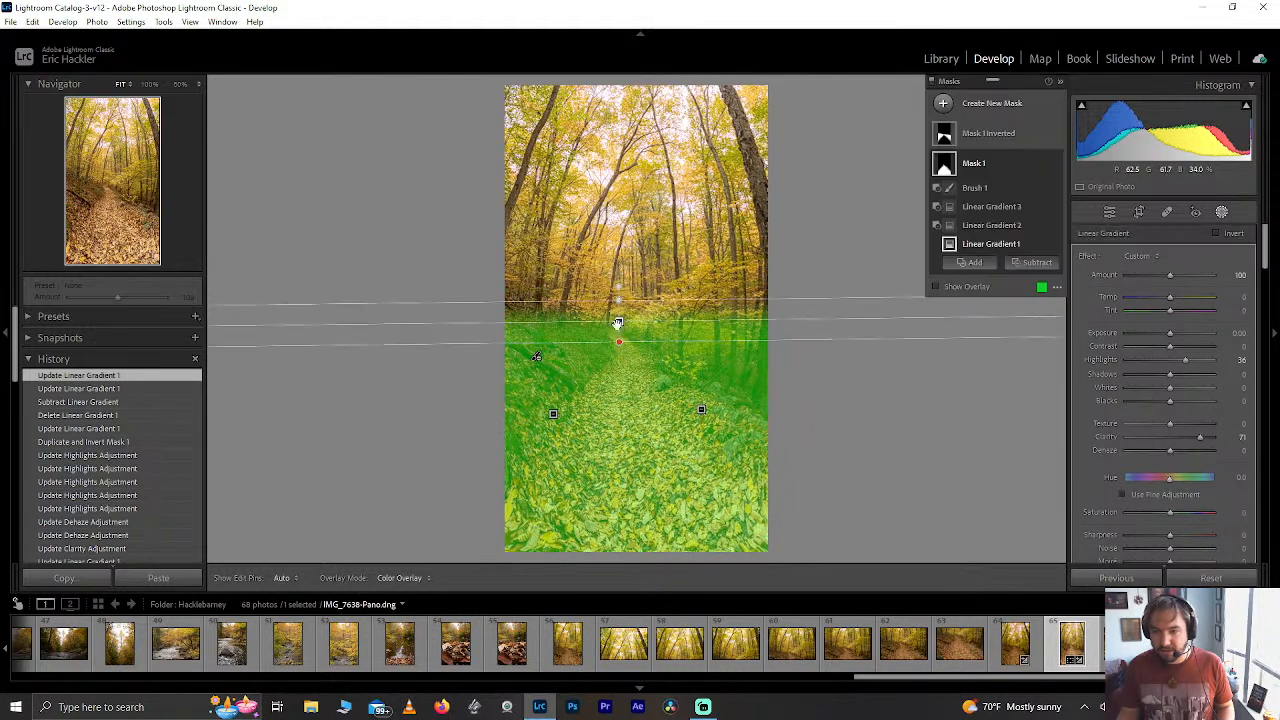
{"action": "left_click_drag", "start_coordinate": [618, 321], "coordinate": [616, 313]}
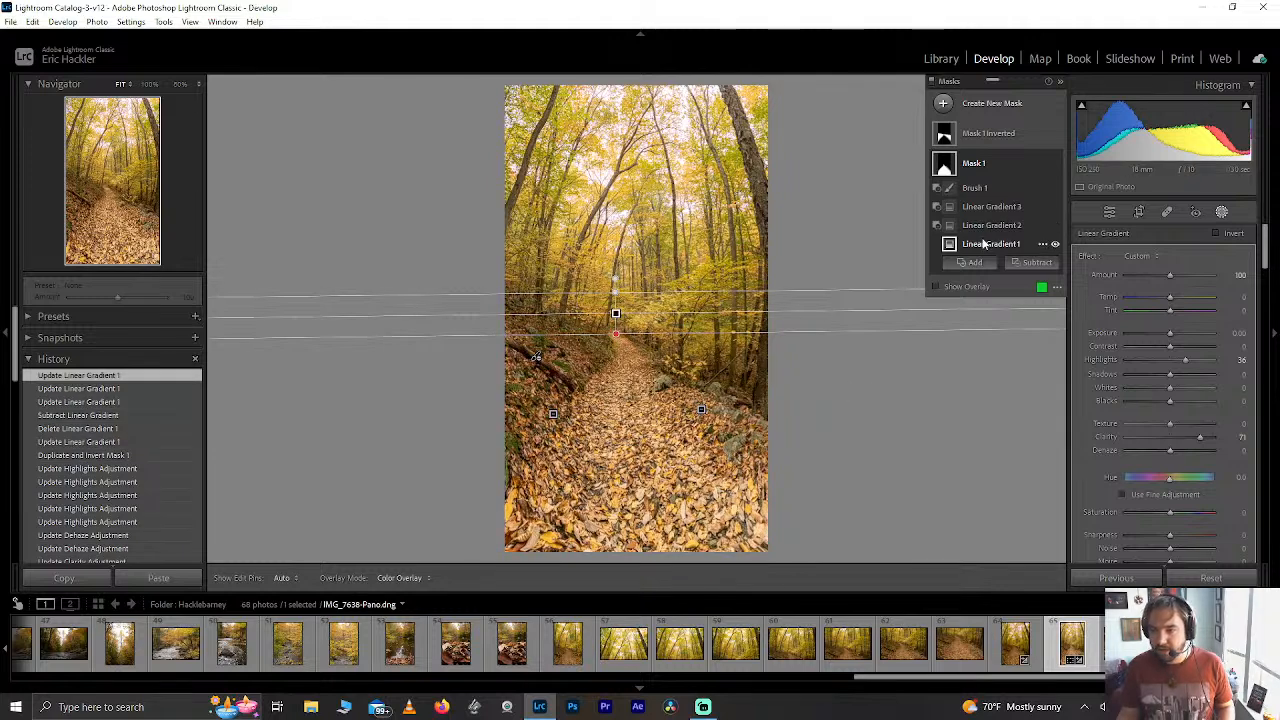
{"action": "left_click", "coordinate": [937, 287]}
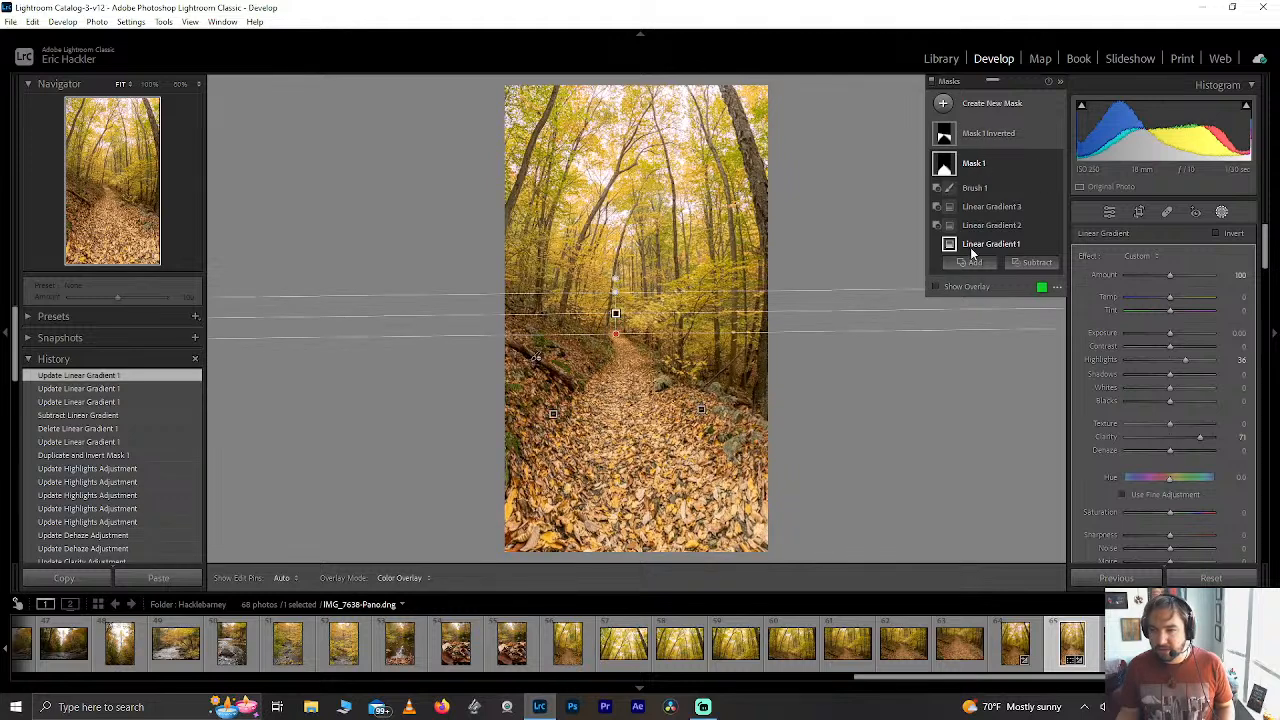
{"action": "key", "text": "ctrl+z"}
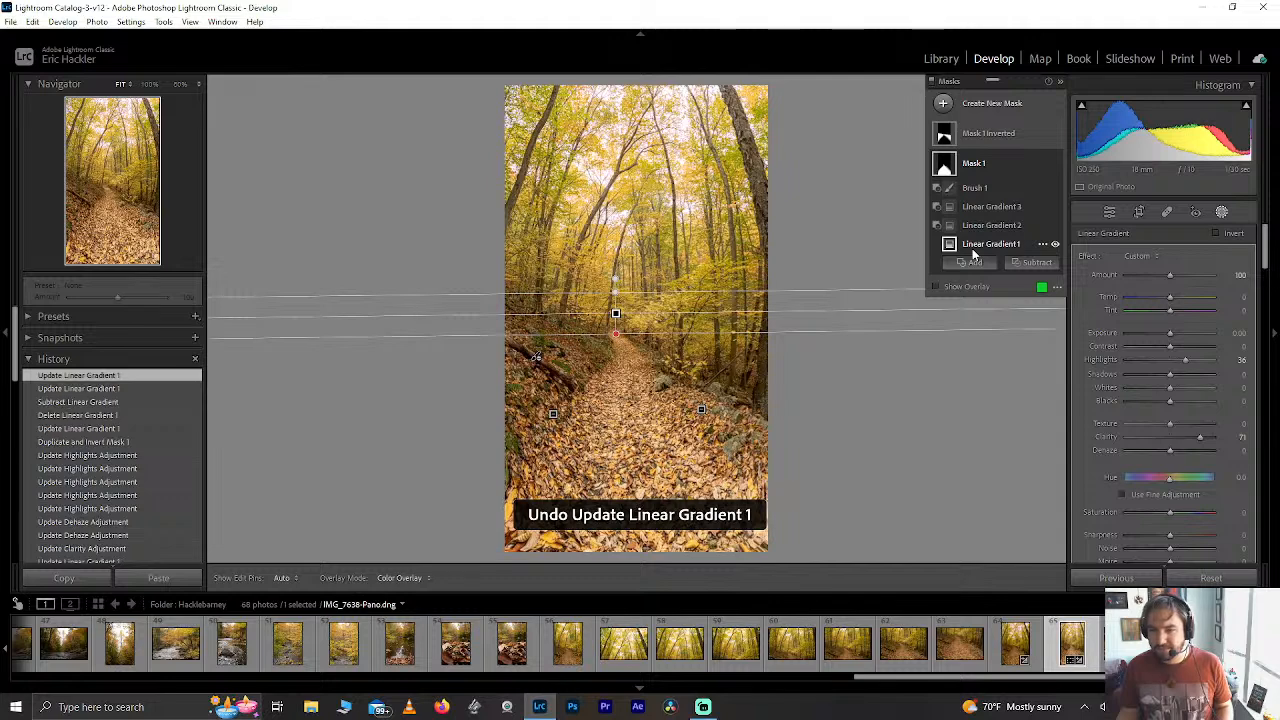
{"action": "key", "text": "ctrl+z"}
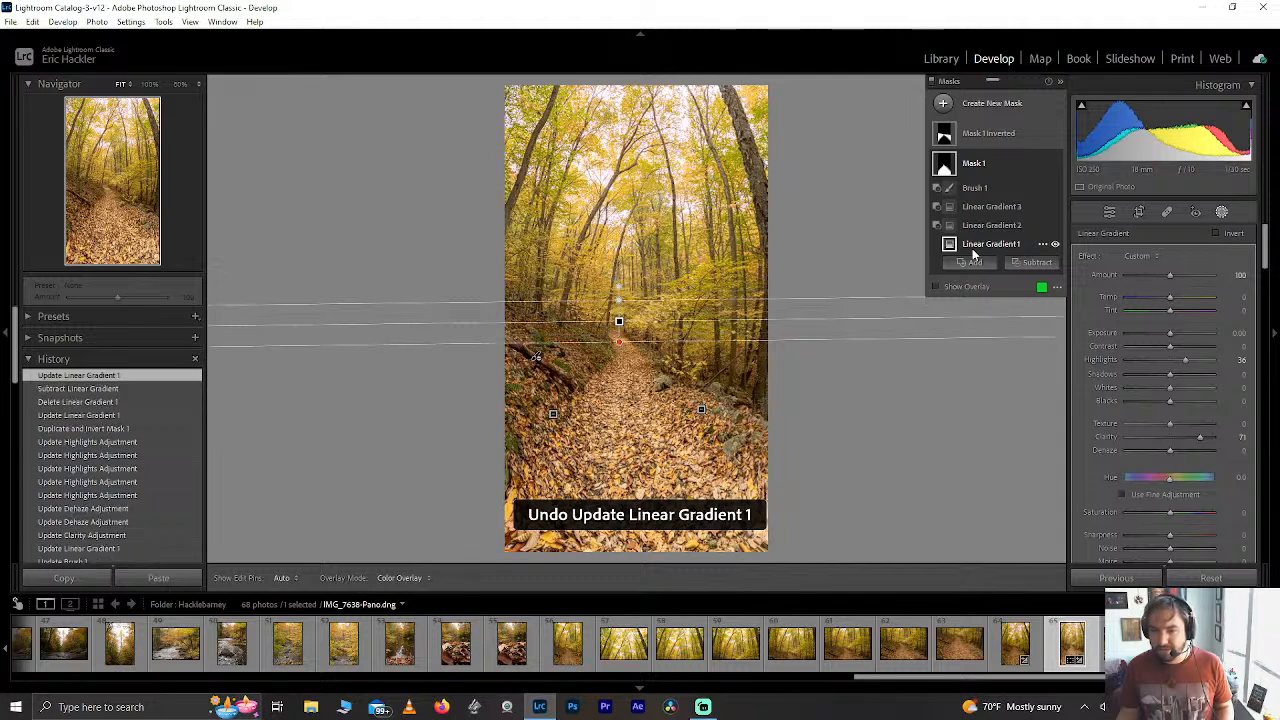
Tilt the inverted mask's subtracted gradient so it slopes down to the right along the banks, and nudge it into place.
{"action": "left_click", "coordinate": [992, 138]}
{"action": "left_click", "coordinate": [974, 286]}
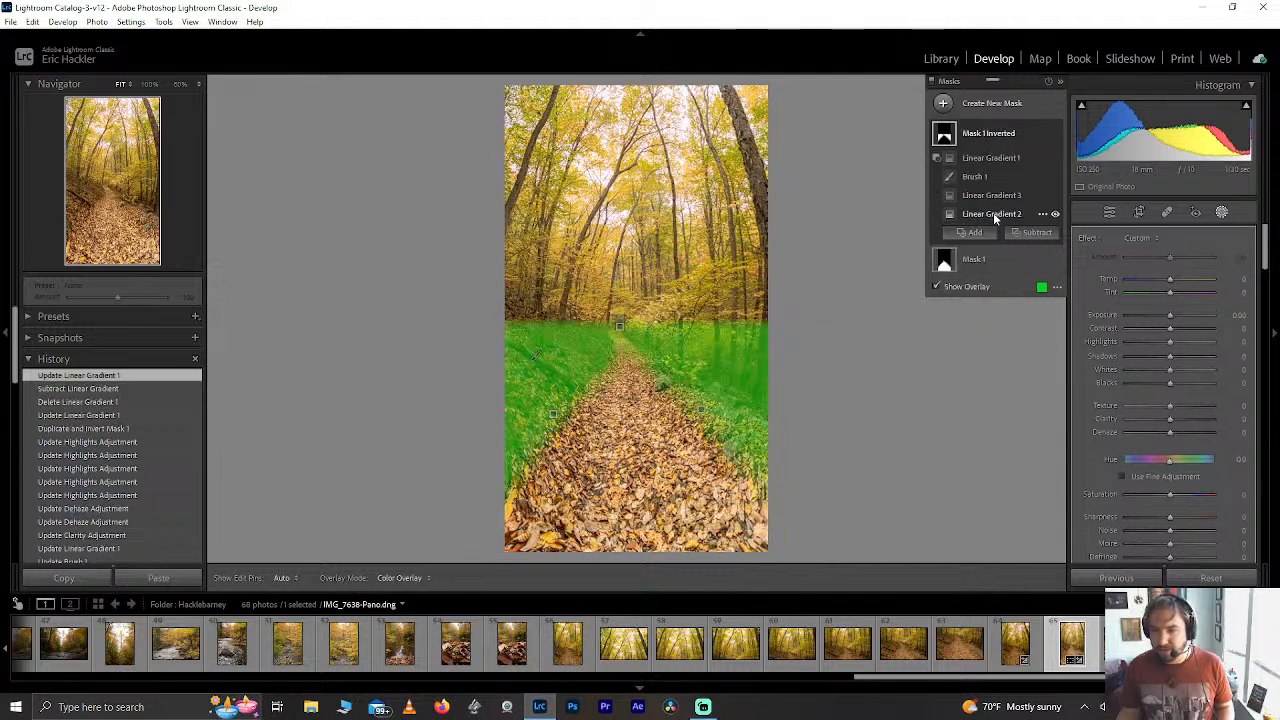
{"action": "left_click", "coordinate": [993, 212]}
{"action": "left_click", "coordinate": [993, 157]}
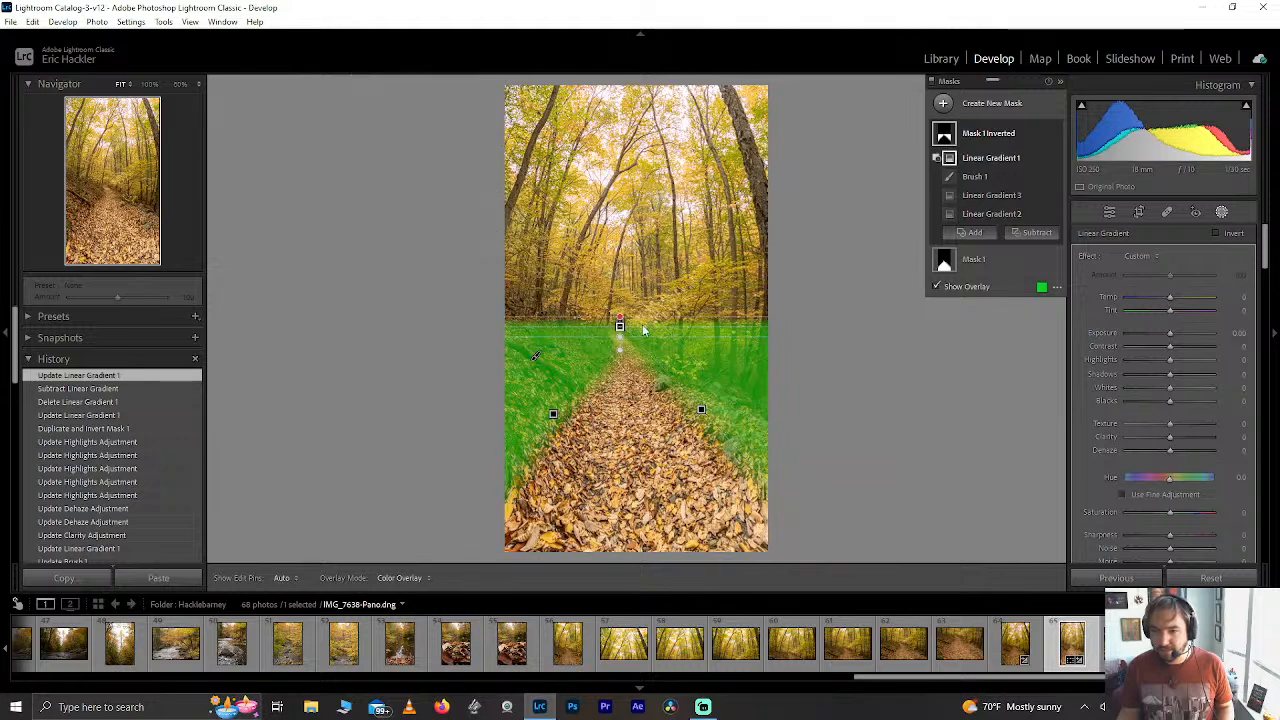
{"action": "left_click_drag", "start_coordinate": [733, 326], "coordinate": [732, 362]}
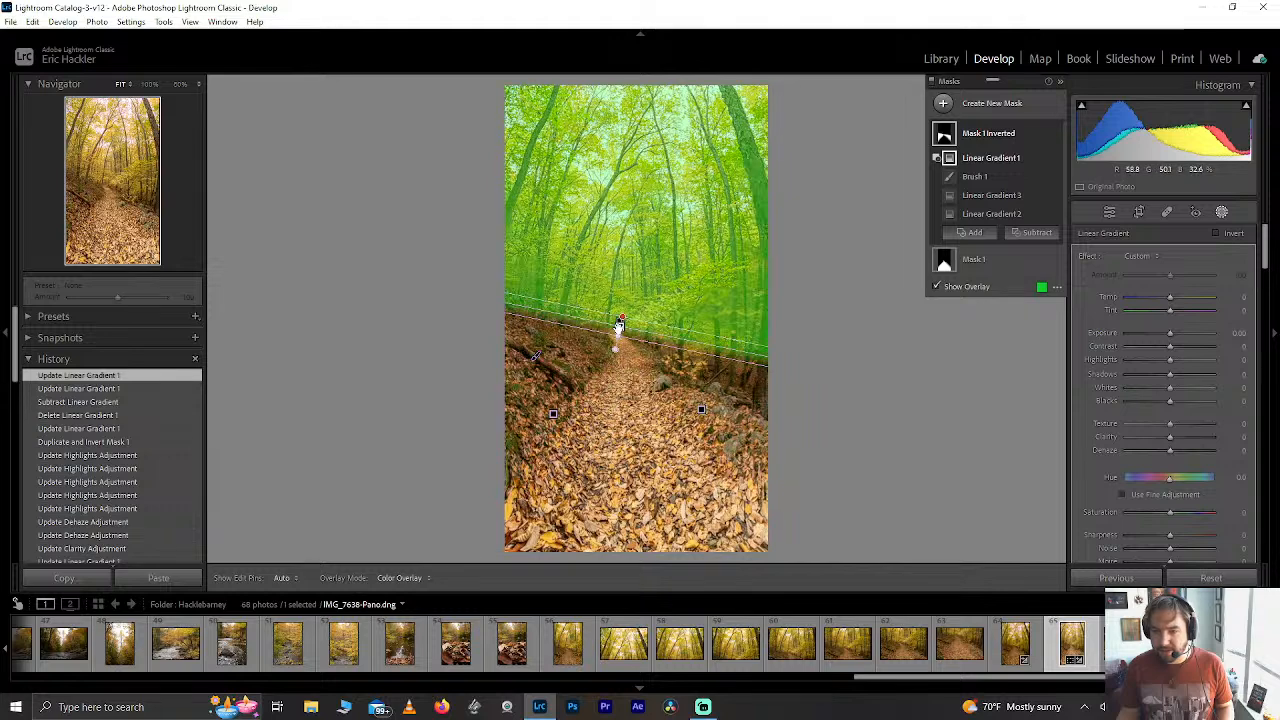
{"action": "left_click_drag", "start_coordinate": [617, 337], "coordinate": [615, 330]}
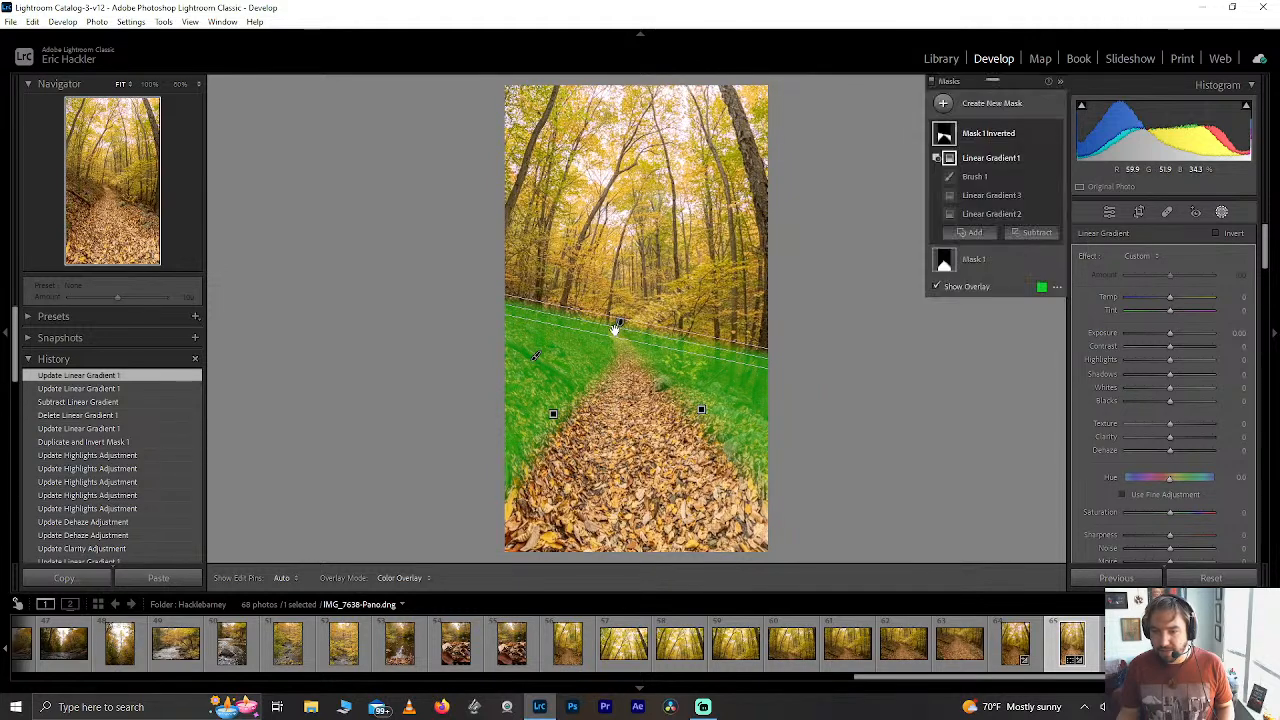
Set the inverted mask's Clarity to 63 and Shadows to -53, resetting Blacks to 0 after trying it, and close masking.
{"action": "left_click_drag", "start_coordinate": [1185, 432], "coordinate": [1146, 374]}
{"action": "double_click", "coordinate": [1154, 402]}
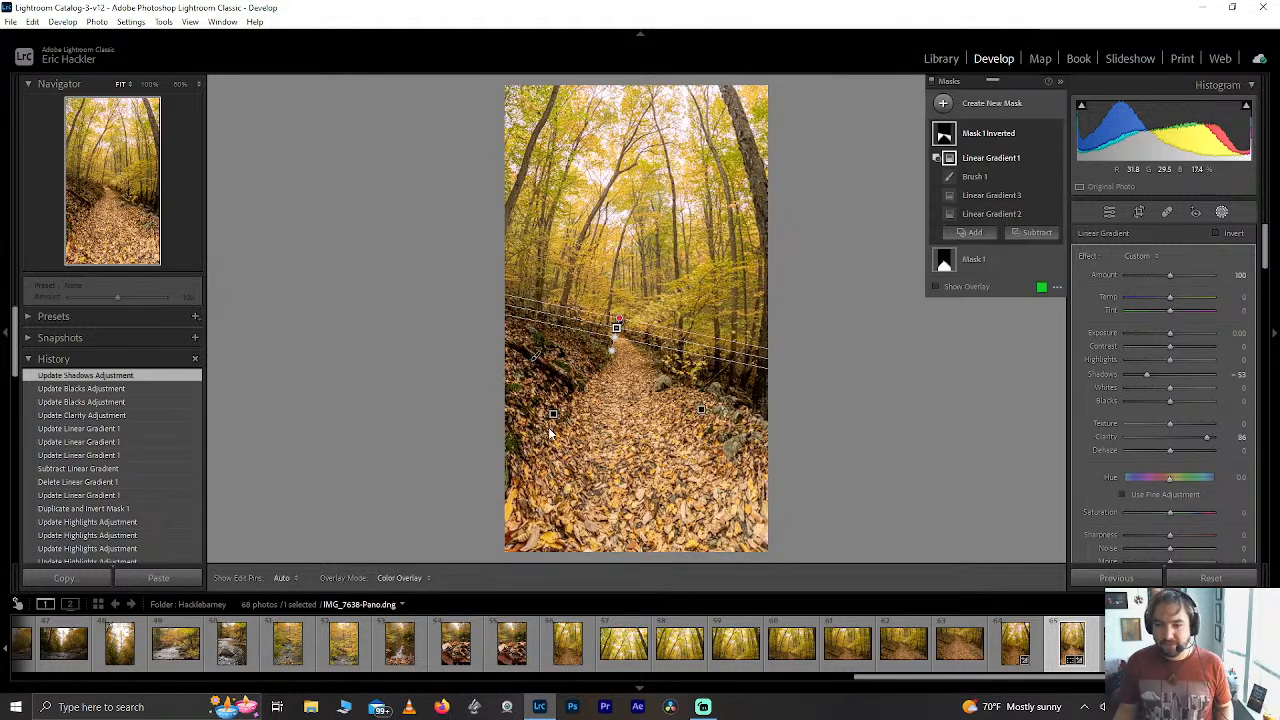
{"action": "mouse_move", "coordinate": [1205, 446]}
{"action": "left_mouse_down"}
{"action": "mouse_move", "coordinate": [1181, 449]}
{"action": "mouse_move", "coordinate": [1192, 449]}
{"action": "left_mouse_up"}
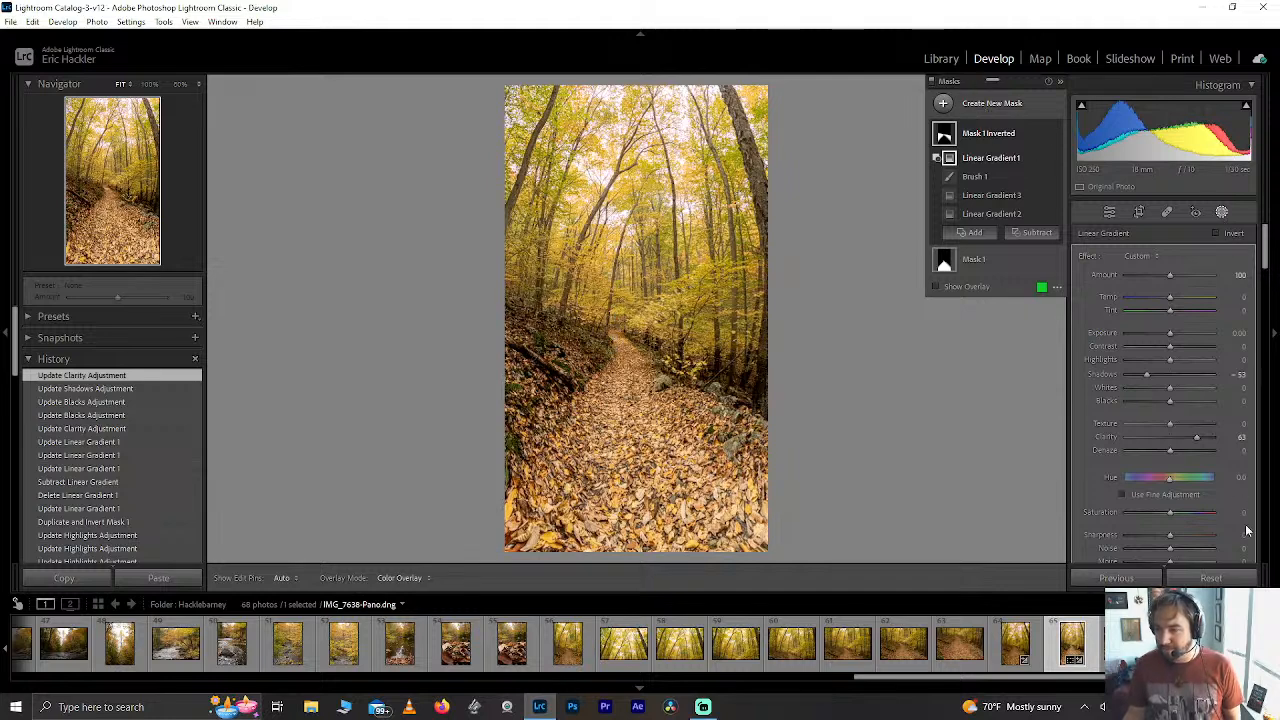
{"action": "left_click", "coordinate": [1222, 214]}
Set the Green hue to +43 and the Red hue to -32, resetting the Yellow and Orange hues to 0 after trying them.
{"action": "scroll", "coordinate": [1158, 342], "scroll_direction": "down", "scroll_amount": 10}
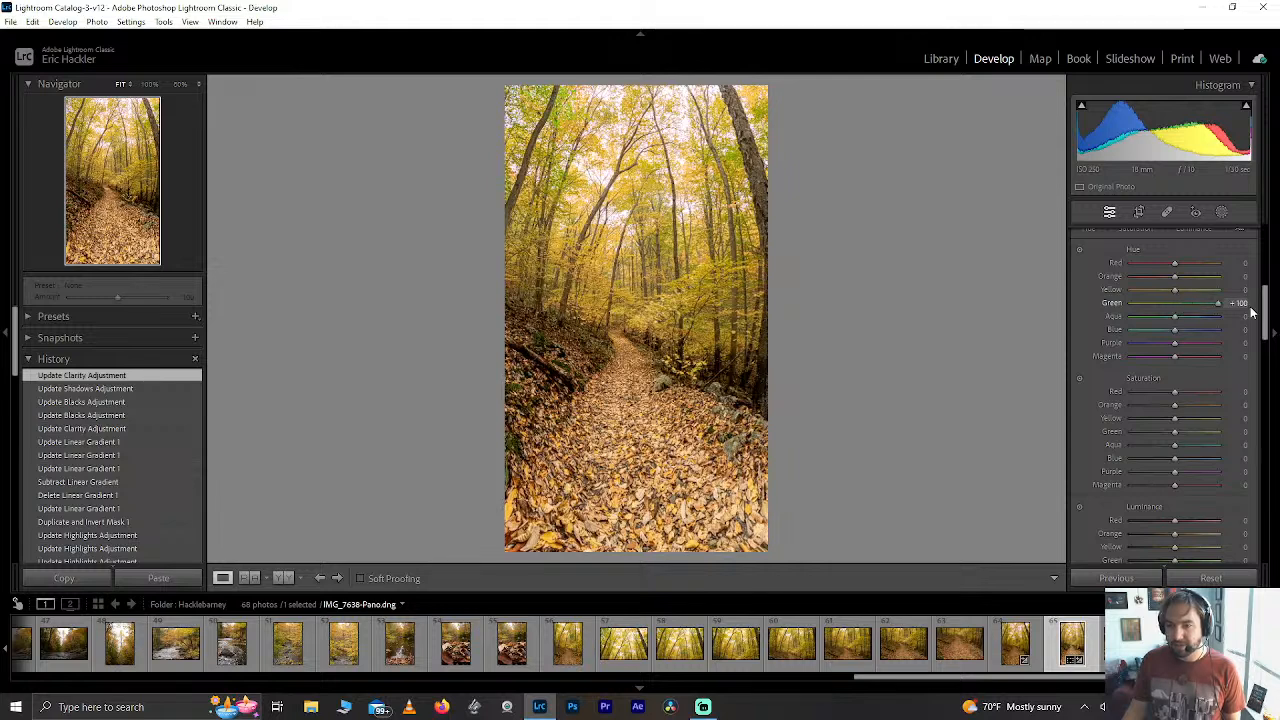
{"action": "left_click_drag", "start_coordinate": [1190, 302], "coordinate": [1190, 302]}
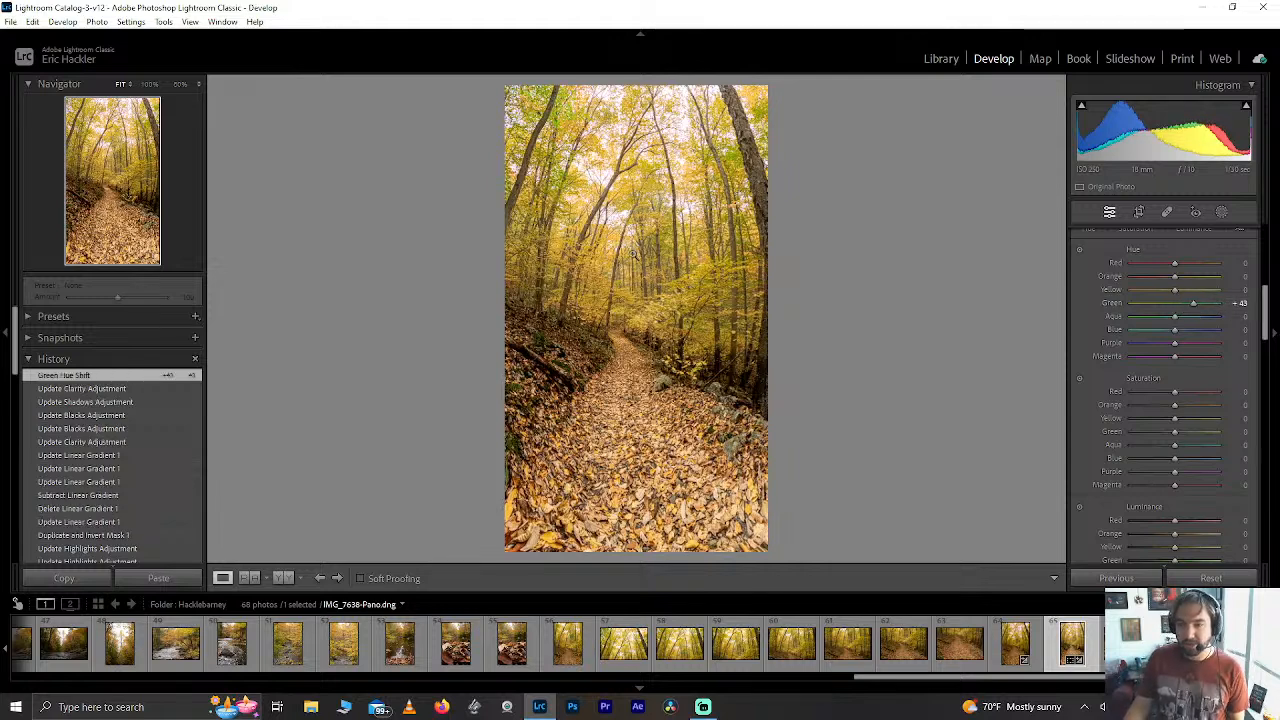
{"action": "left_click_drag", "start_coordinate": [1176, 288], "coordinate": [1087, 274]}
{"action": "left_click_drag", "start_coordinate": [1208, 290], "coordinate": [1163, 264]}
{"action": "double_click", "coordinate": [1174, 290]}
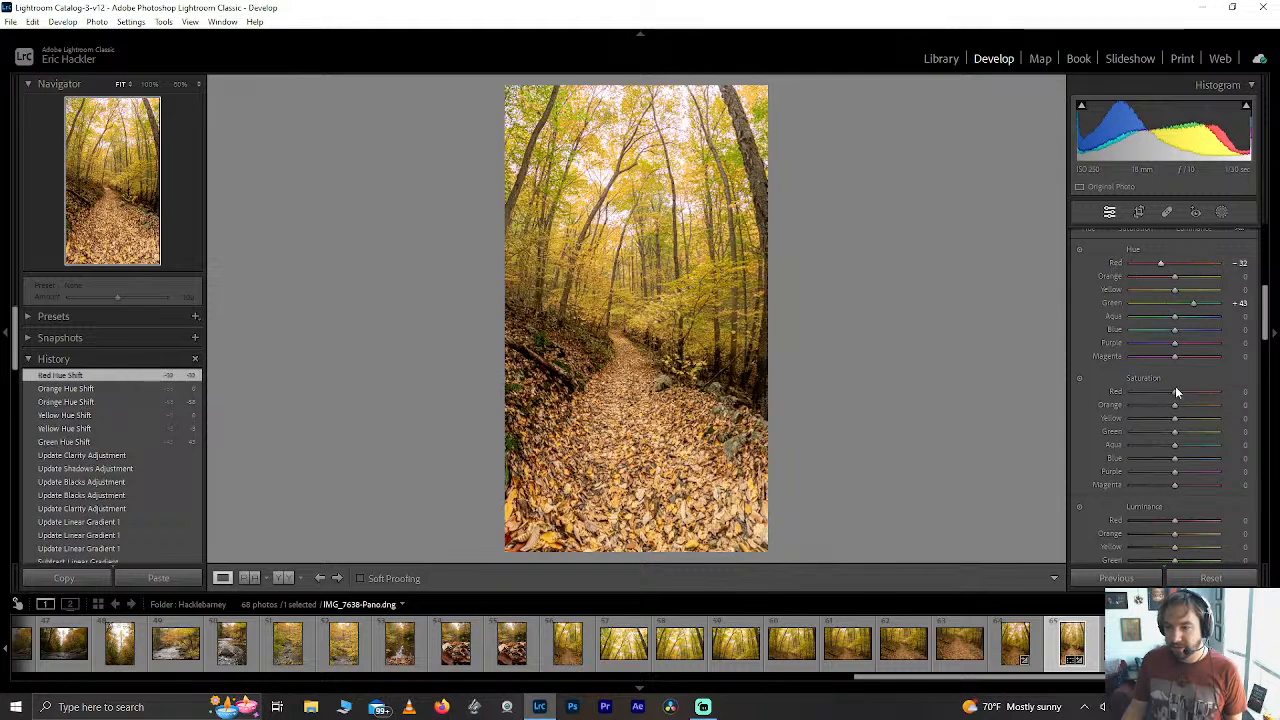
Set the Red saturation to -100, resetting the Orange and Yellow saturation to 0 after trying them.
{"action": "left_click_drag", "start_coordinate": [1176, 394], "coordinate": [1124, 366]}
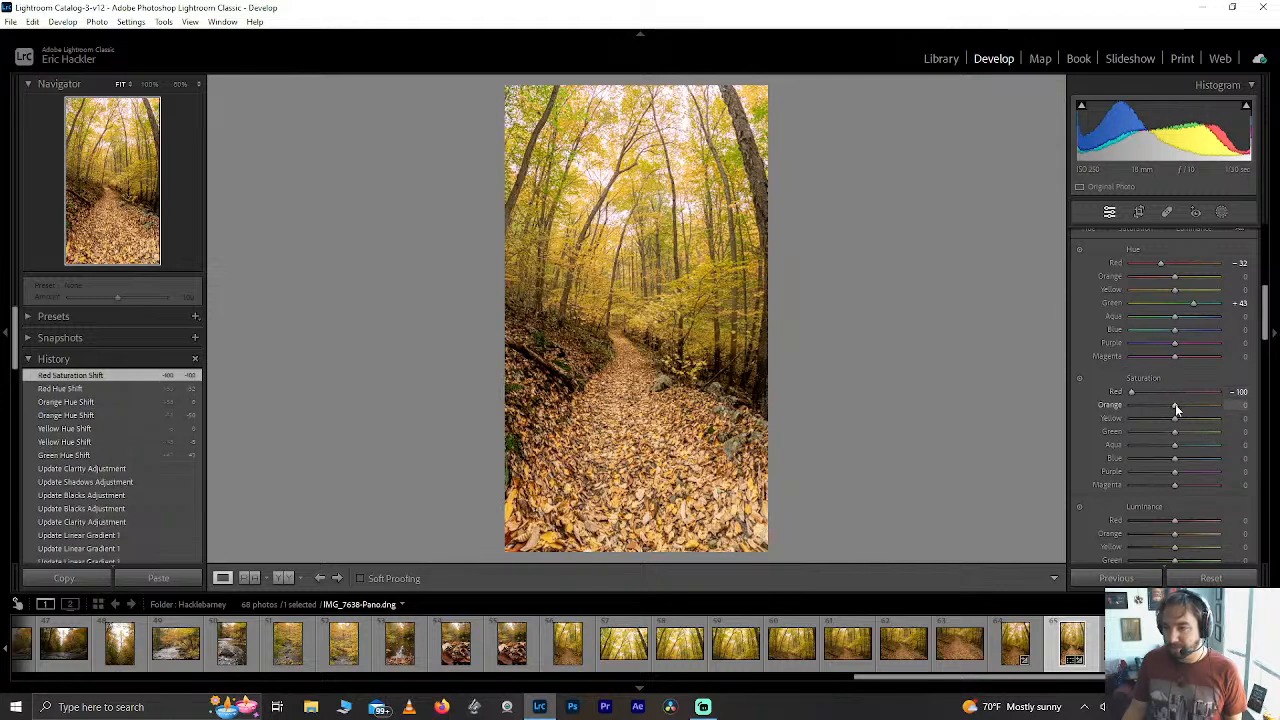
{"action": "left_click_drag", "start_coordinate": [1203, 404], "coordinate": [1062, 410]}
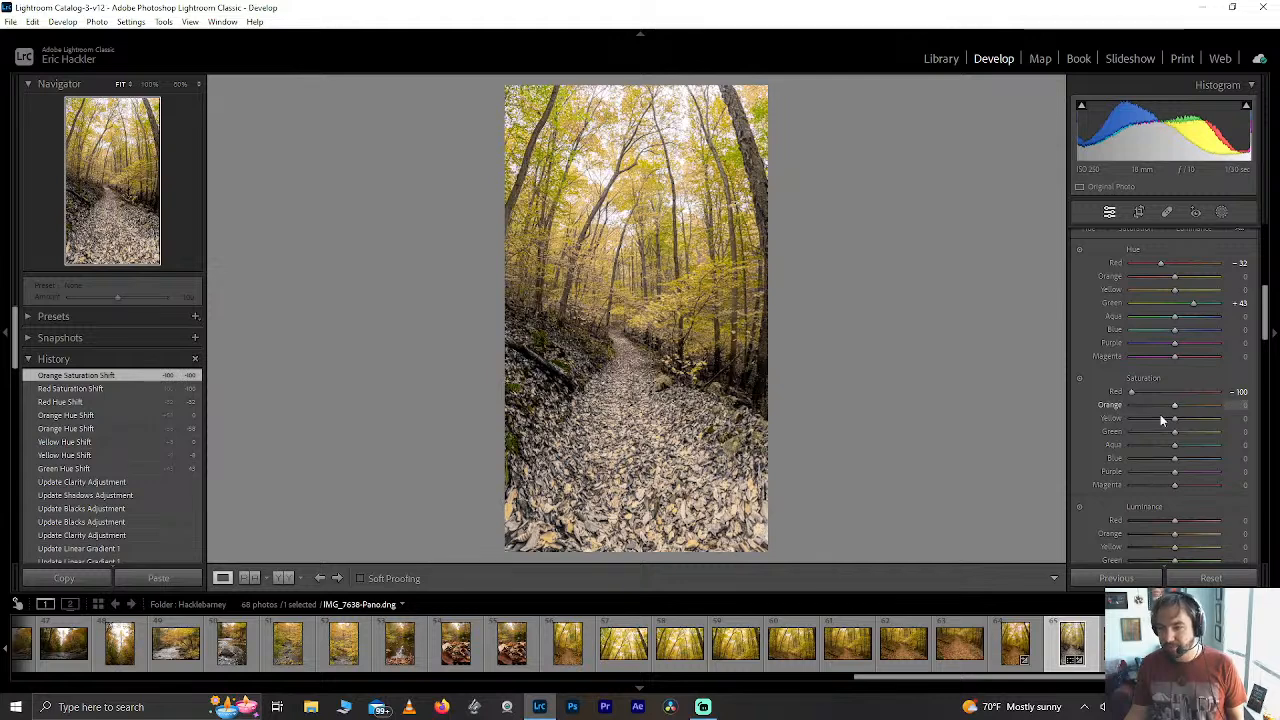
{"action": "left_click_drag", "start_coordinate": [1175, 419], "coordinate": [1203, 400]}
{"action": "double_click", "coordinate": [1185, 419]}
{"action": "double_click", "coordinate": [1203, 404]}
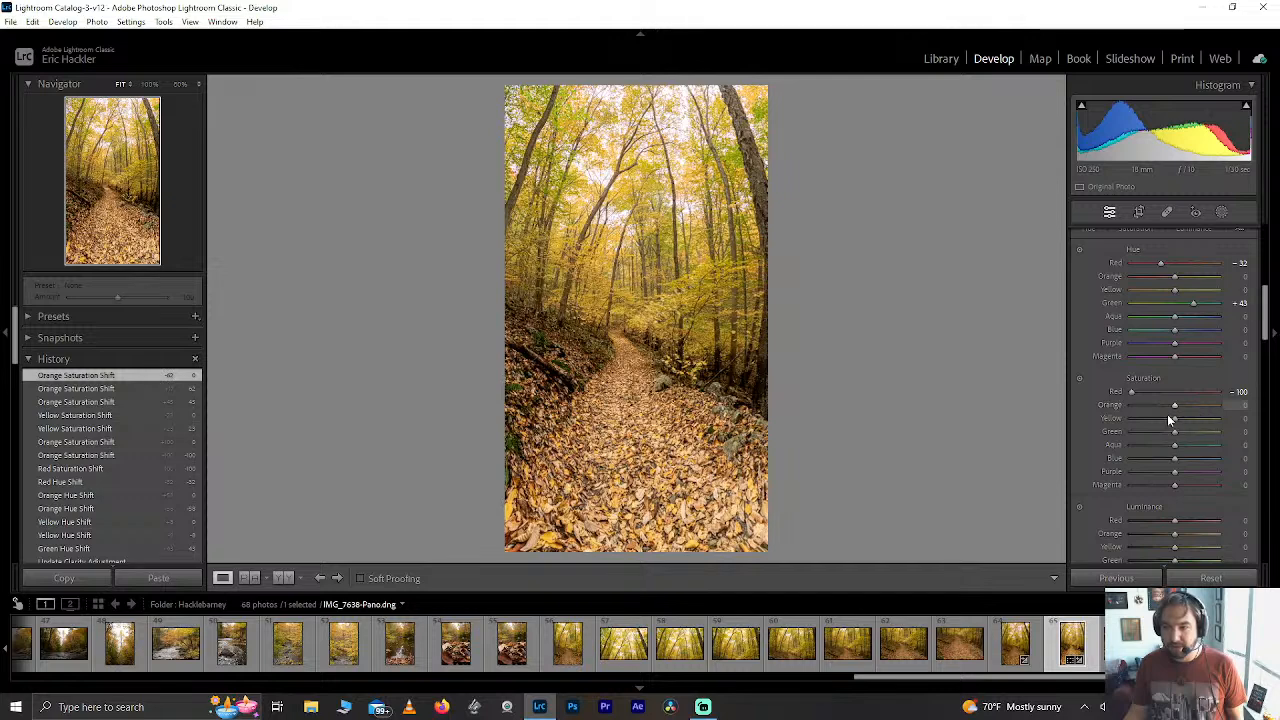
Set the Orange hue to -38 and the Yellow saturation to +54.
{"action": "left_click_drag", "start_coordinate": [1172, 277], "coordinate": [1147, 283]}
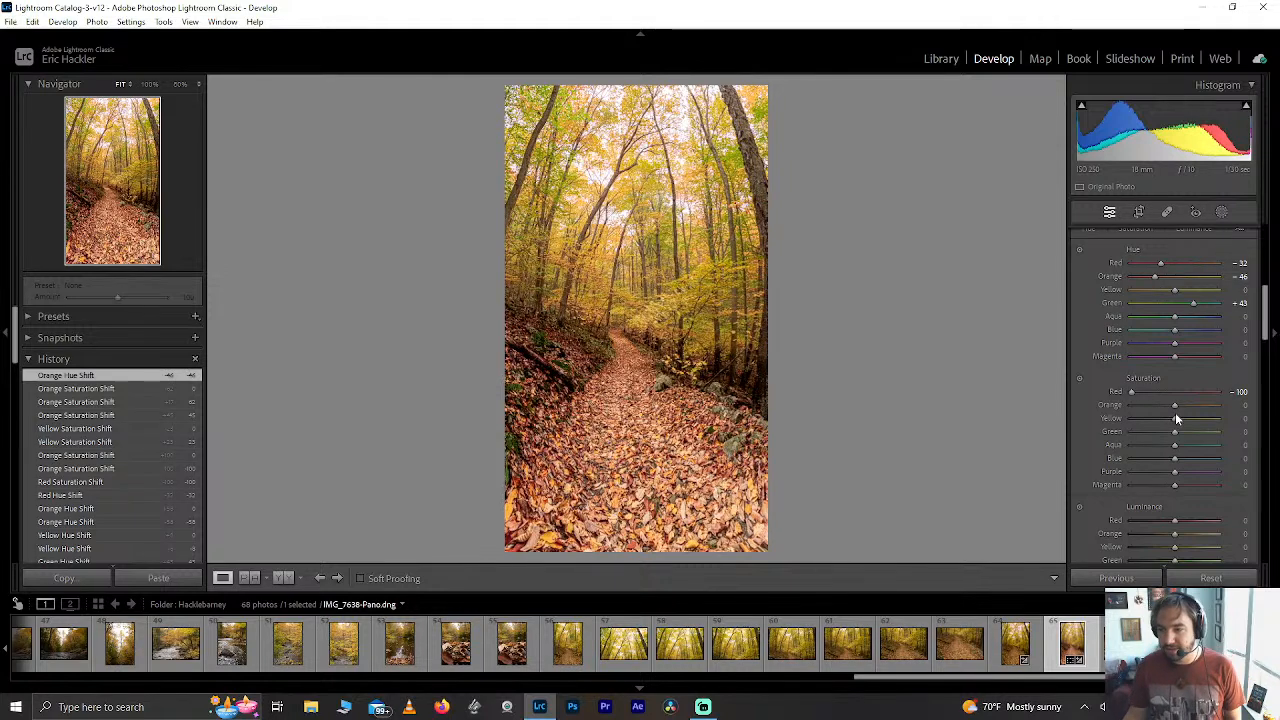
{"action": "mouse_move", "coordinate": [1175, 419]}
{"action": "left_mouse_down"}
{"action": "mouse_move", "coordinate": [1216, 418]}
{"action": "mouse_move", "coordinate": [1198, 419]}
{"action": "left_mouse_up"}
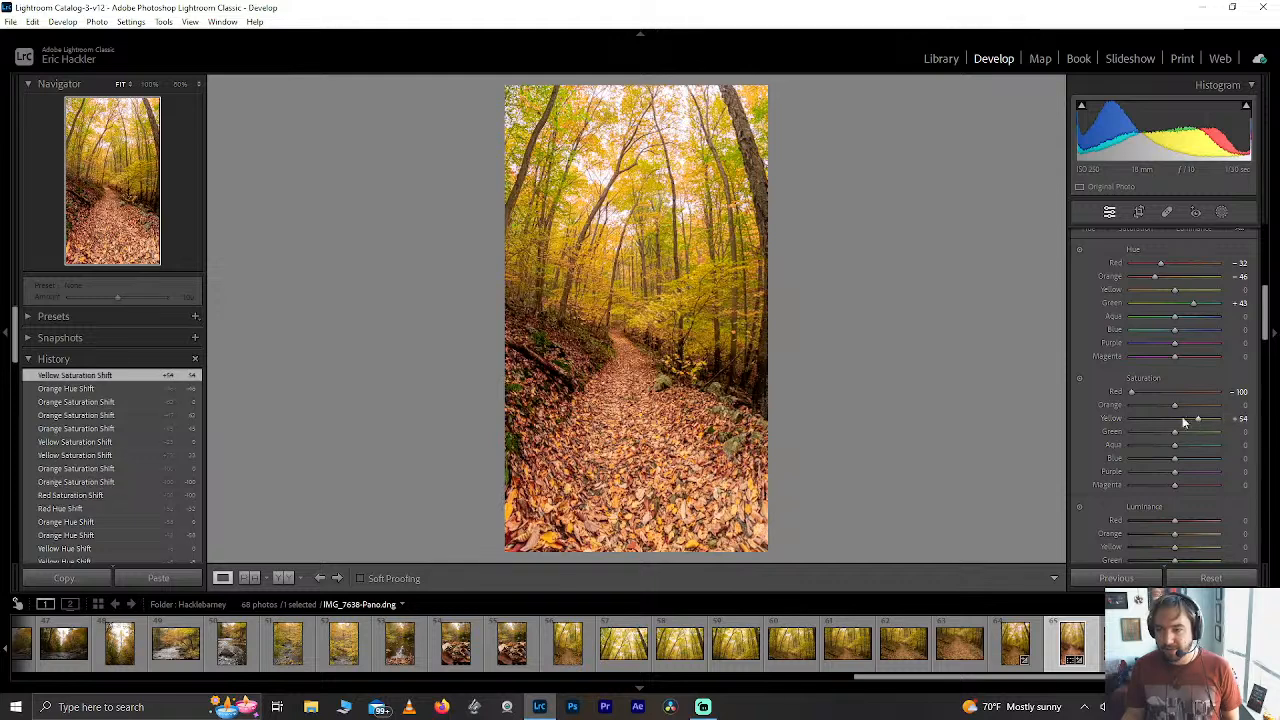
{"action": "left_click_drag", "start_coordinate": [1153, 277], "coordinate": [1155, 274]}
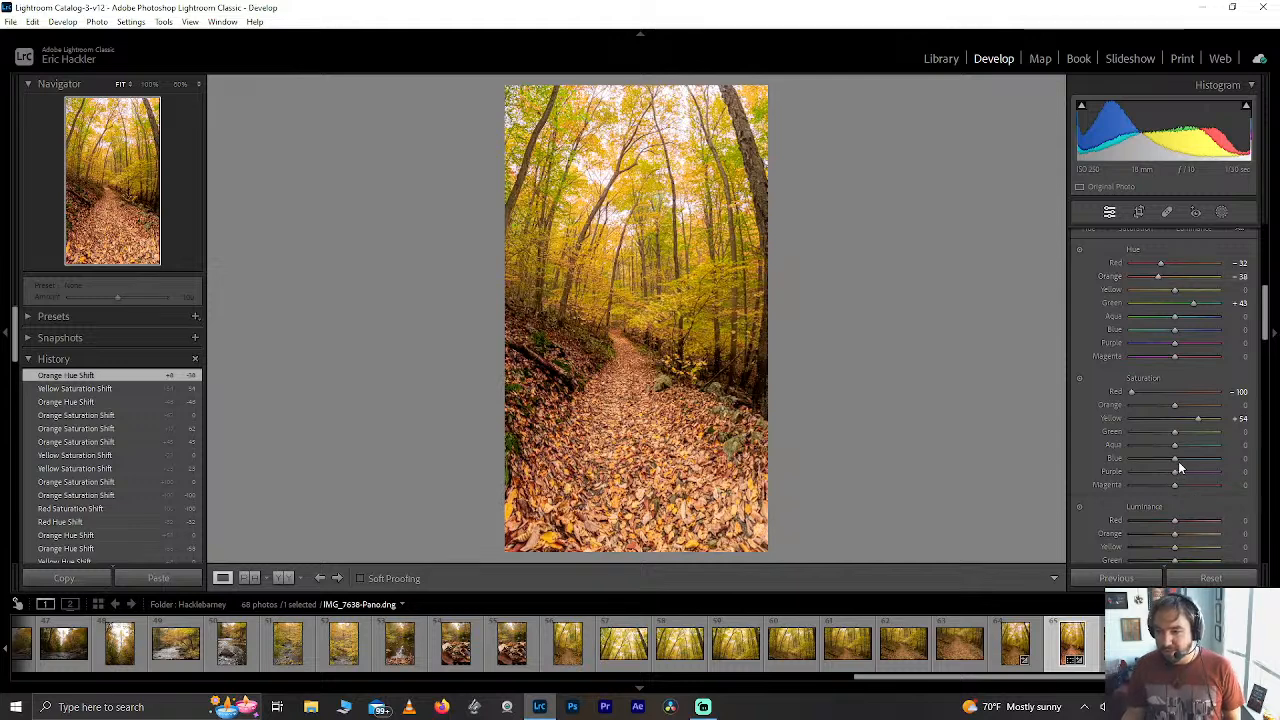
Set the Purple and Magenta saturation to -100, resetting Green to 0 after trying it, and check the tree canopy up close.
{"action": "left_click_drag", "start_coordinate": [1177, 430], "coordinate": [1095, 485]}
{"action": "double_click", "coordinate": [1168, 431]}
{"action": "left_click", "coordinate": [730, 136]}
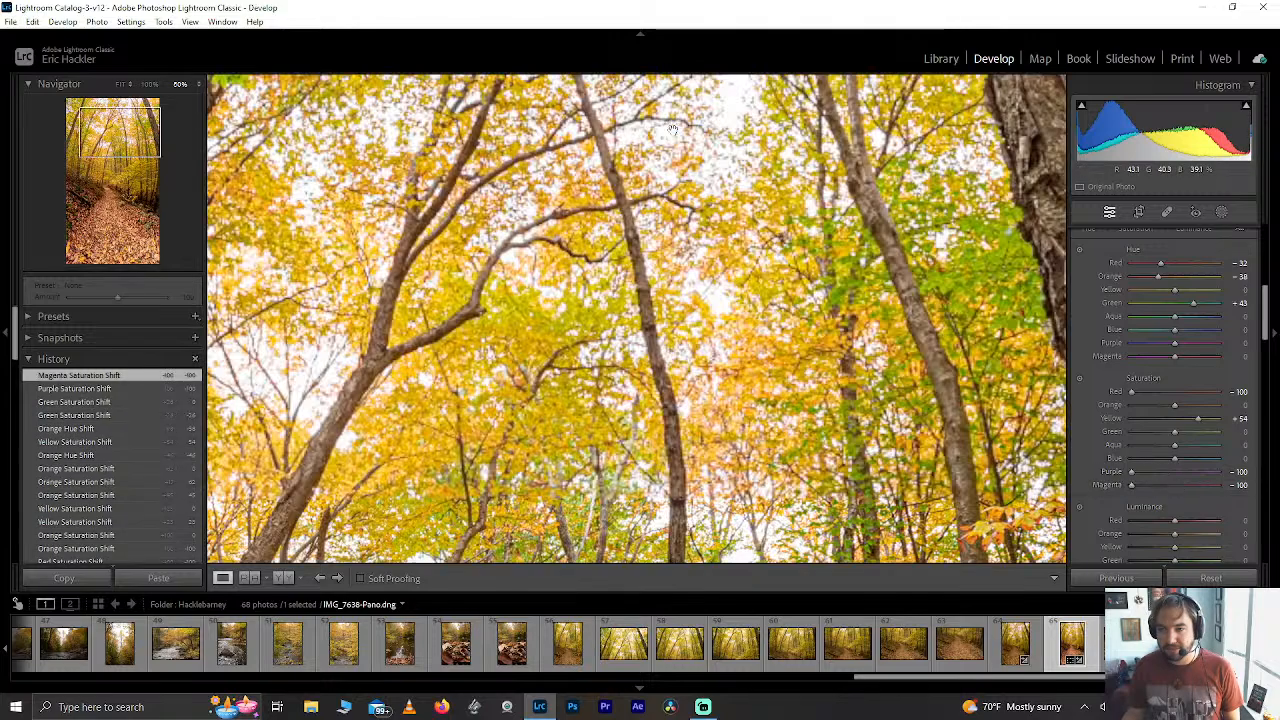
{"action": "left_click", "coordinate": [624, 228]}
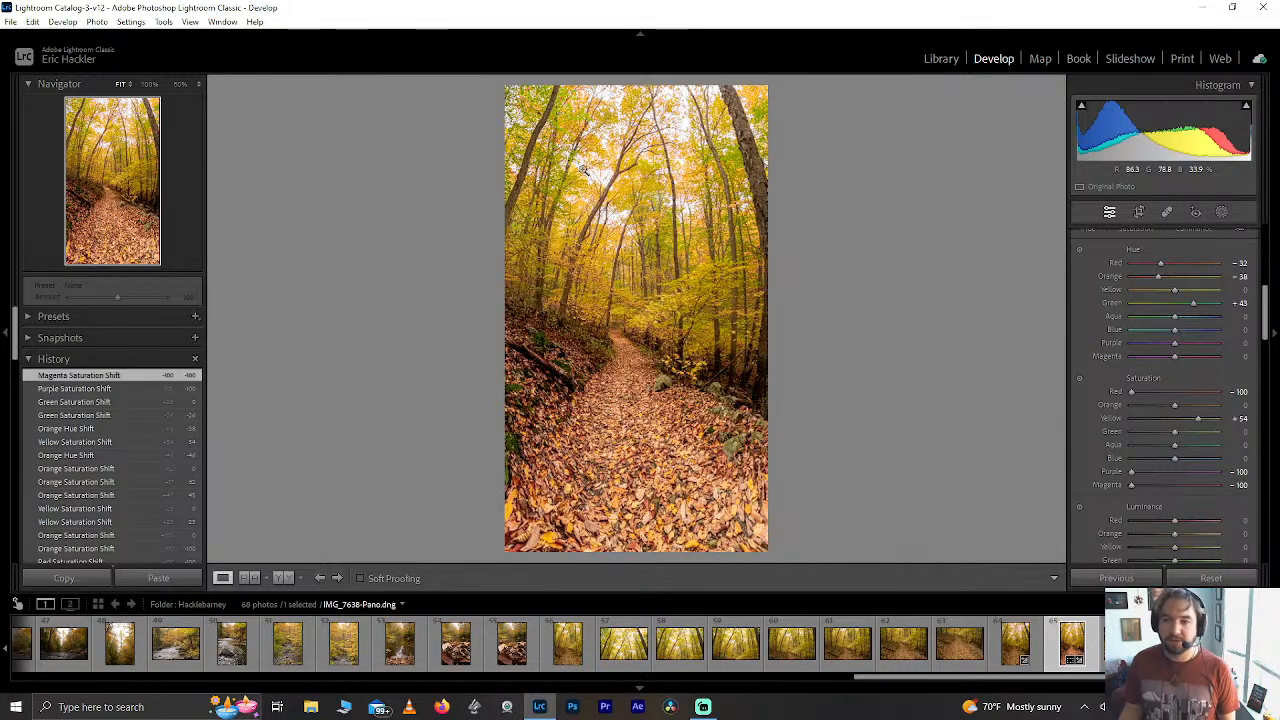
{"action": "left_click", "coordinate": [608, 192]}
{"action": "left_click_drag", "start_coordinate": [592, 143], "coordinate": [537, 216]}
{"action": "left_click", "coordinate": [537, 216]}
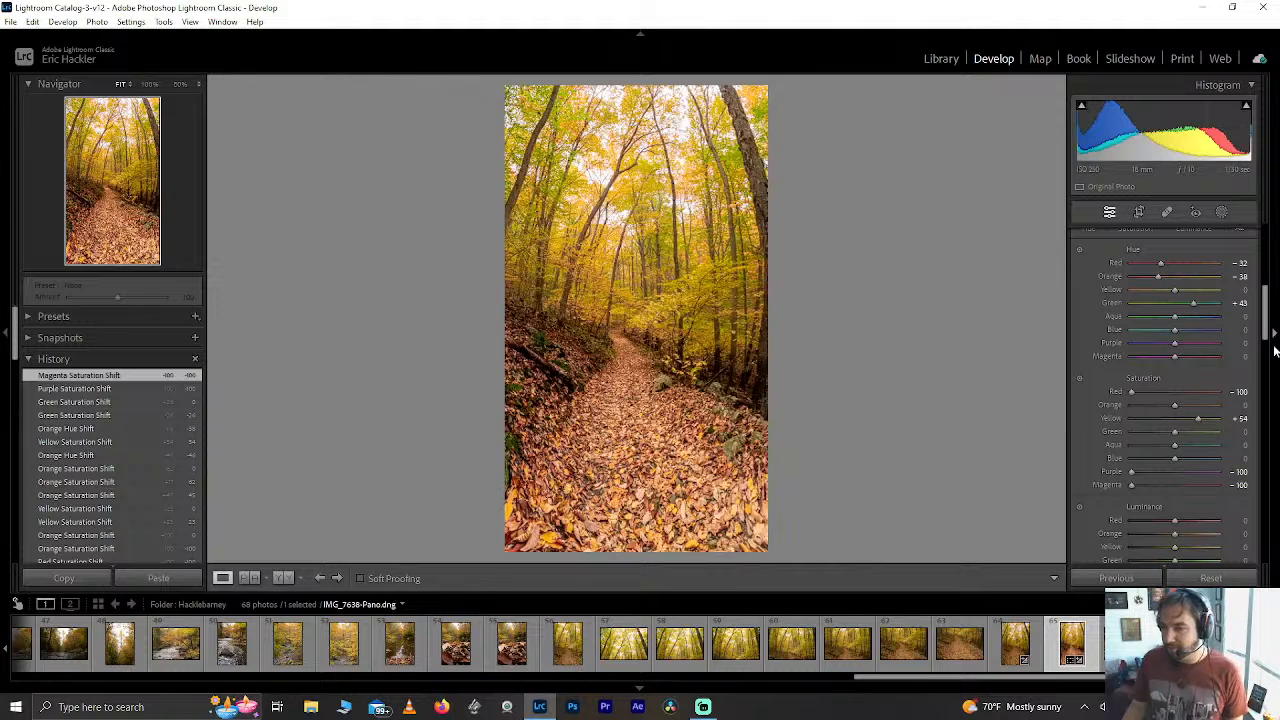
Set the Red, Magenta and Purple luminance to -100 while checking the tree canopy up close.
{"action": "left_click_drag", "start_coordinate": [1264, 336], "coordinate": [1258, 361]}
{"action": "left_click_drag", "start_coordinate": [1175, 350], "coordinate": [1008, 346]}
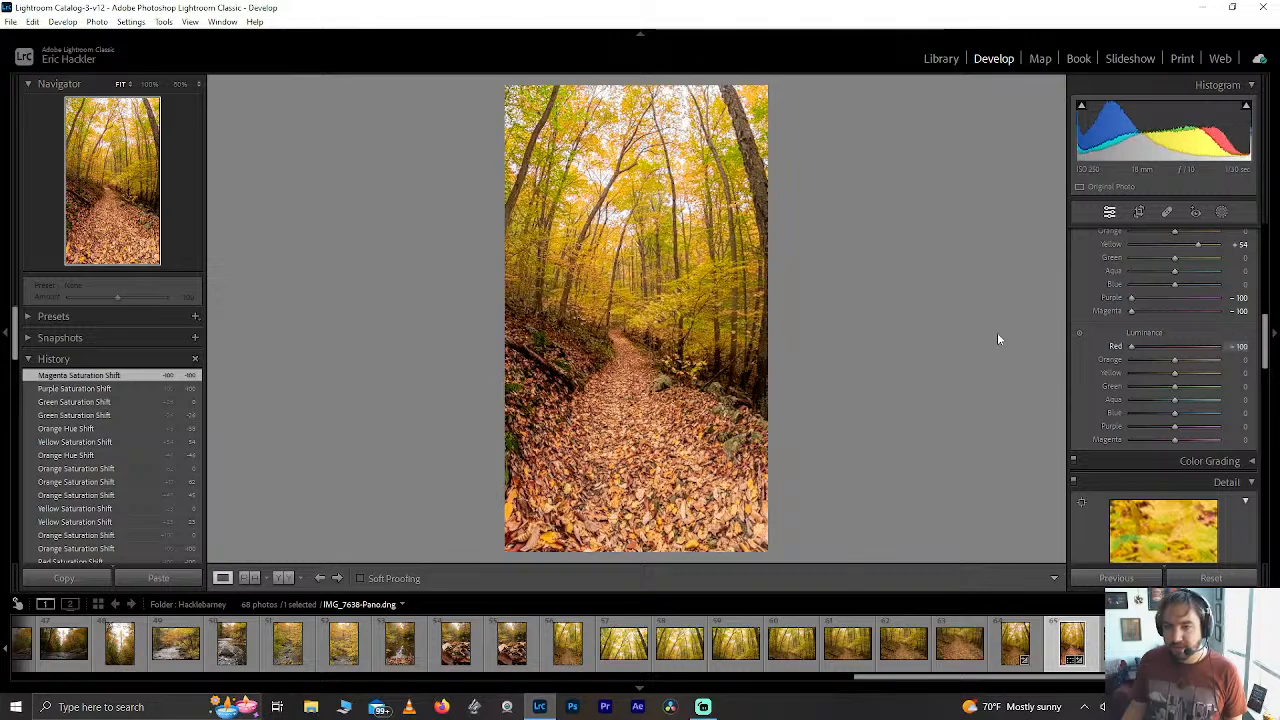
{"action": "key", "text": "z"}
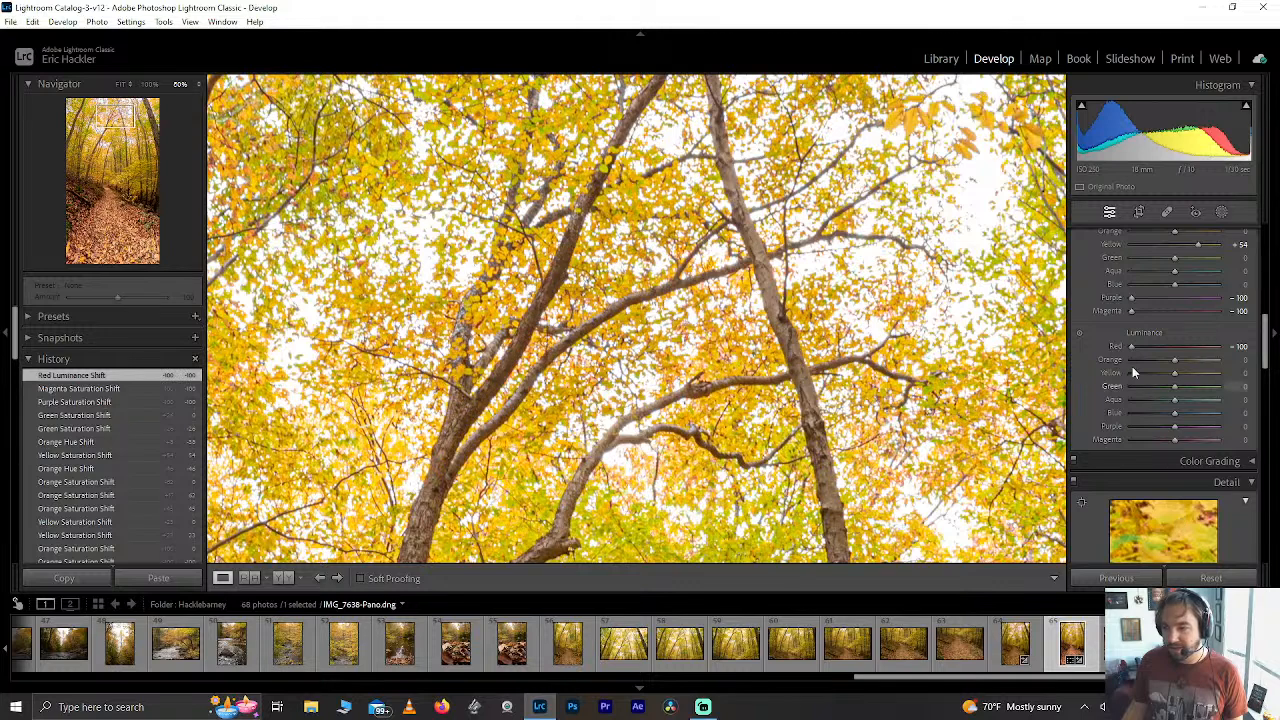
{"action": "left_click_drag", "start_coordinate": [1130, 348], "coordinate": [1250, 346]}
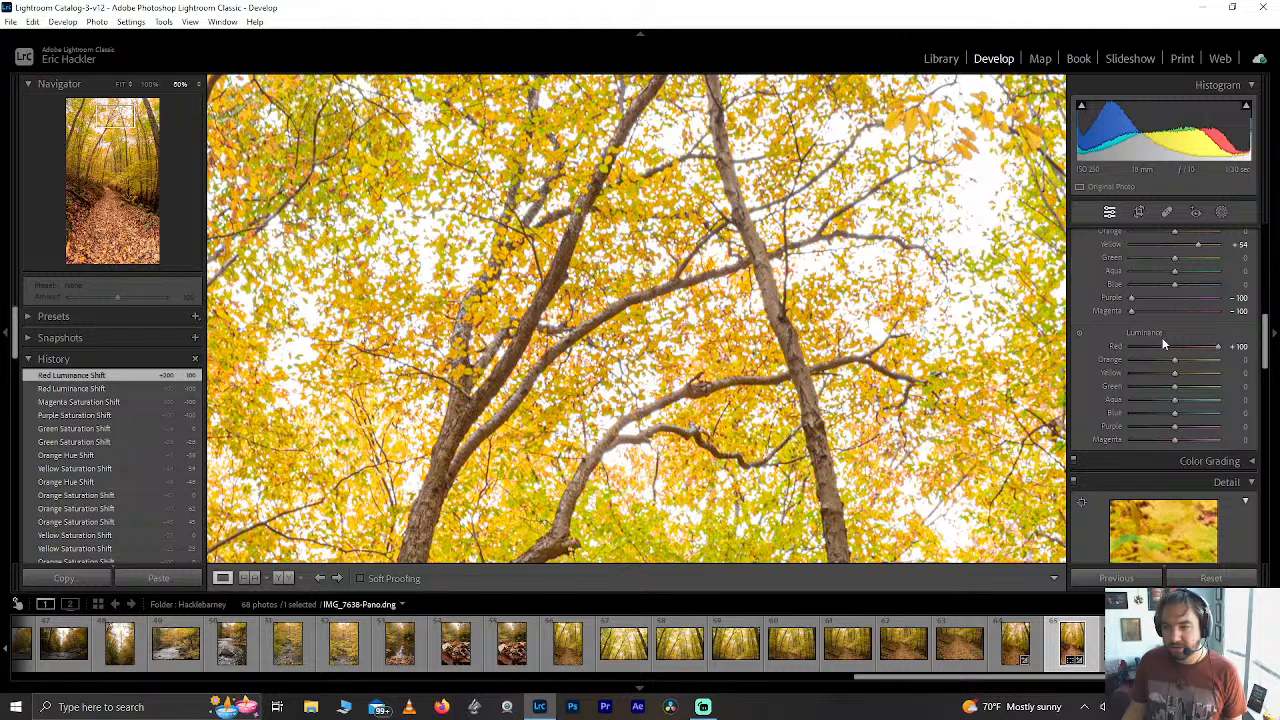
{"action": "left_click_drag", "start_coordinate": [1230, 350], "coordinate": [1095, 349]}
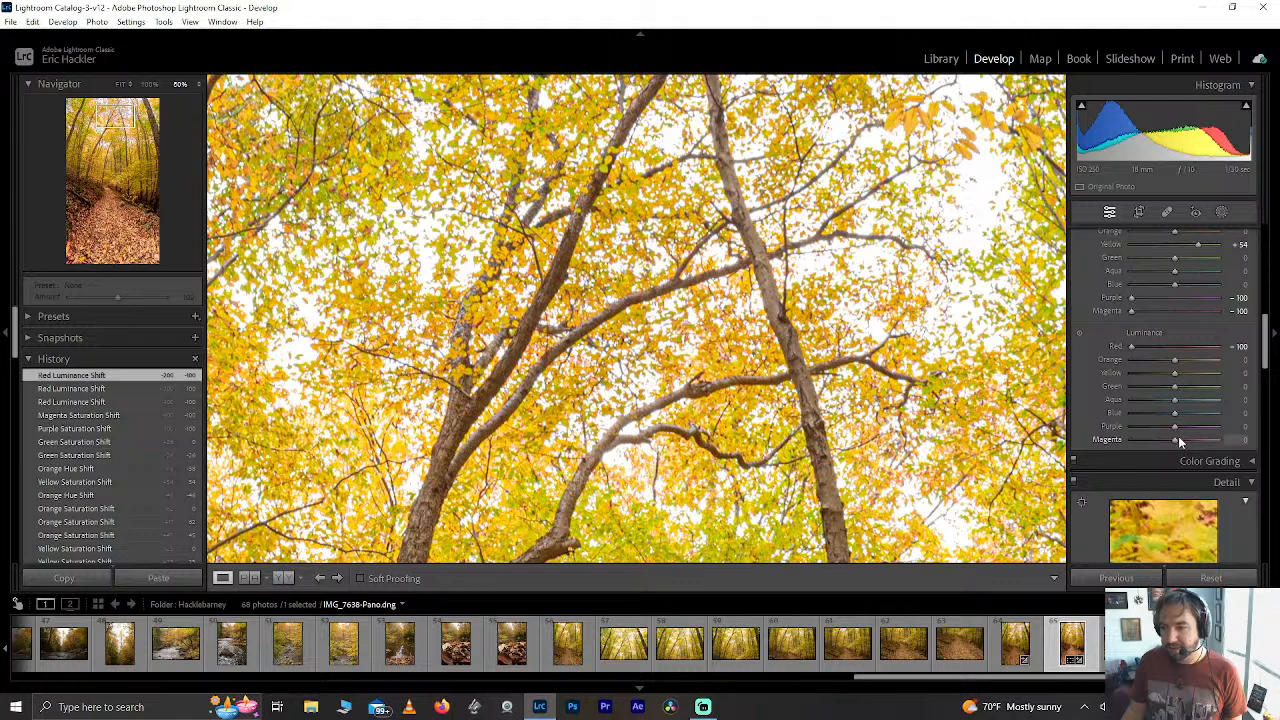
{"action": "left_click_drag", "start_coordinate": [1178, 440], "coordinate": [1098, 430]}
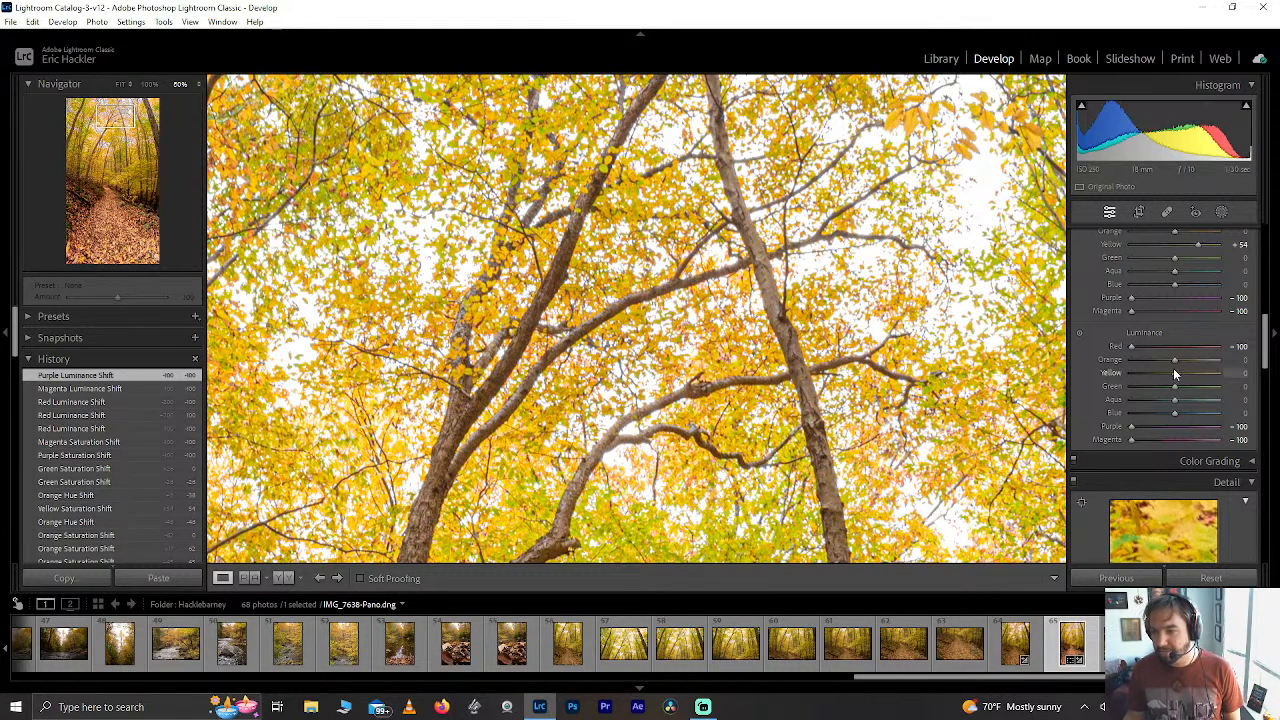
{"action": "left_click", "coordinate": [822, 329]}
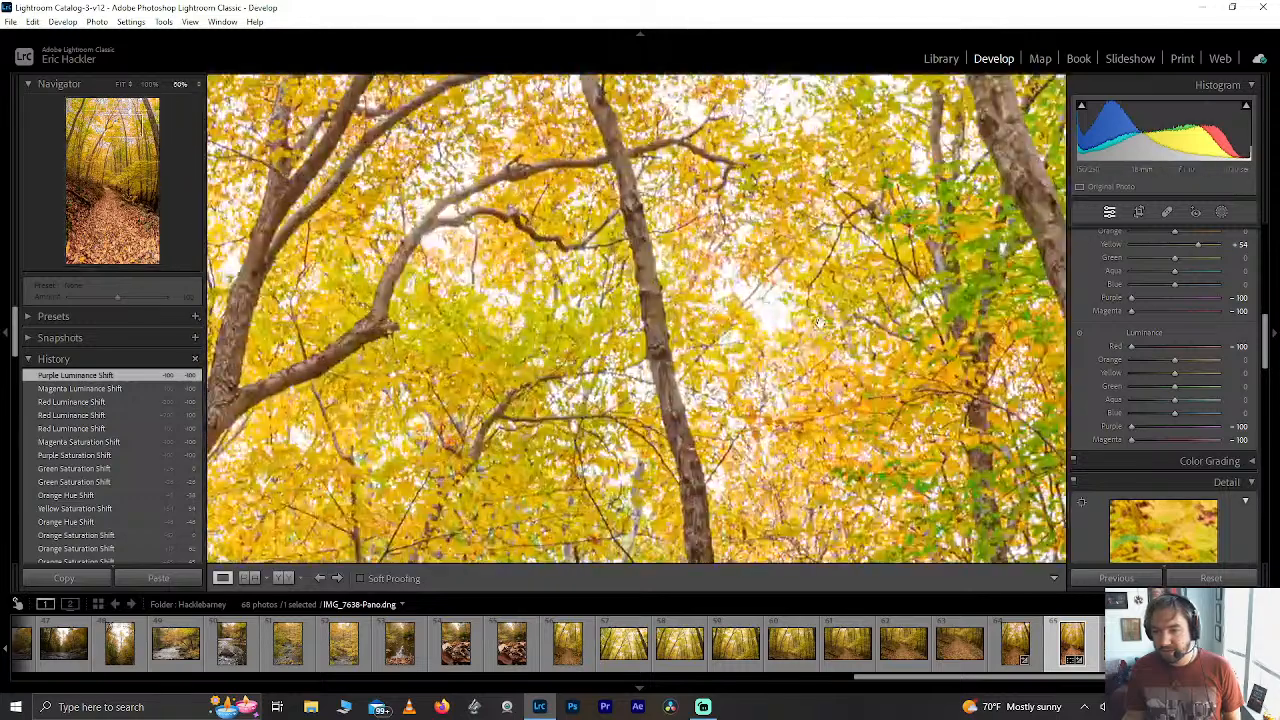
Set the Yellow luminance to +20, resetting the Green and Orange luminance to 0 after trying them.
{"action": "left_click_drag", "start_coordinate": [1174, 387], "coordinate": [1169, 359]}
{"action": "double_click", "coordinate": [1197, 386]}
{"action": "double_click", "coordinate": [1169, 359]}
{"action": "left_click", "coordinate": [1190, 362]}
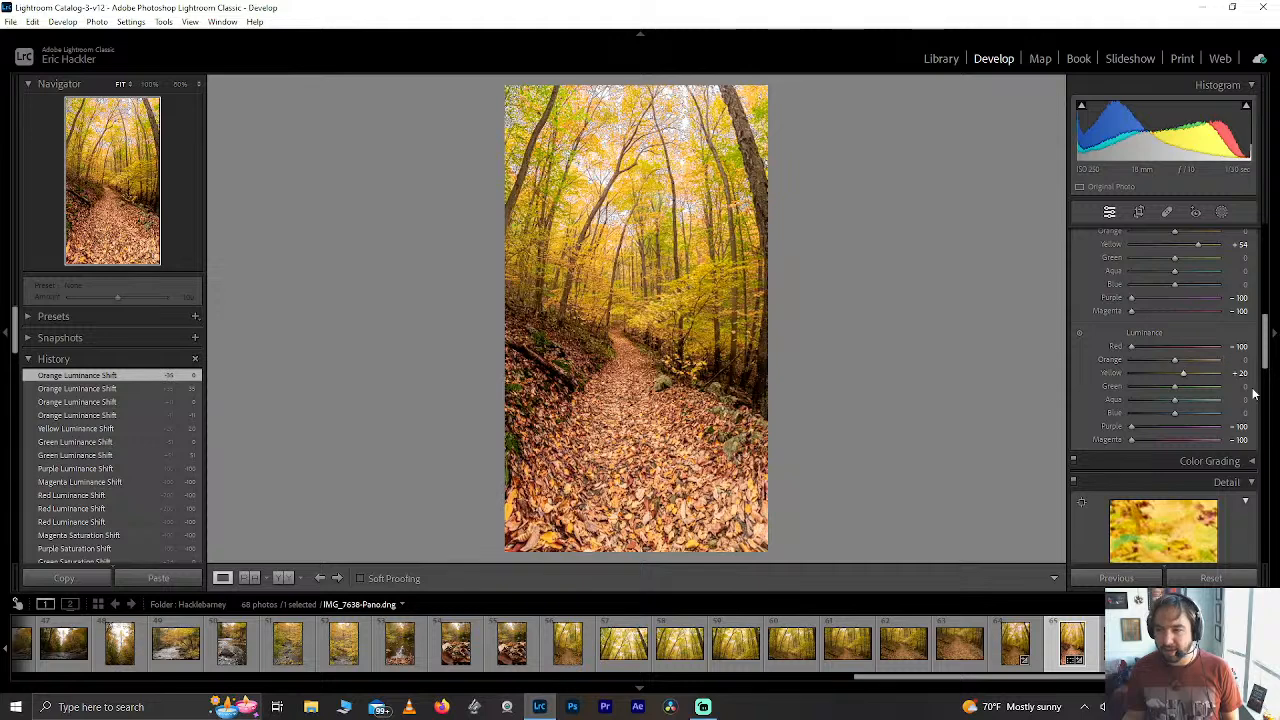
Set the Yellow saturation to +48, the Orange saturation to +62 and the Orange luminance to +43.
{"action": "left_click_drag", "start_coordinate": [1268, 355], "coordinate": [1267, 340]}
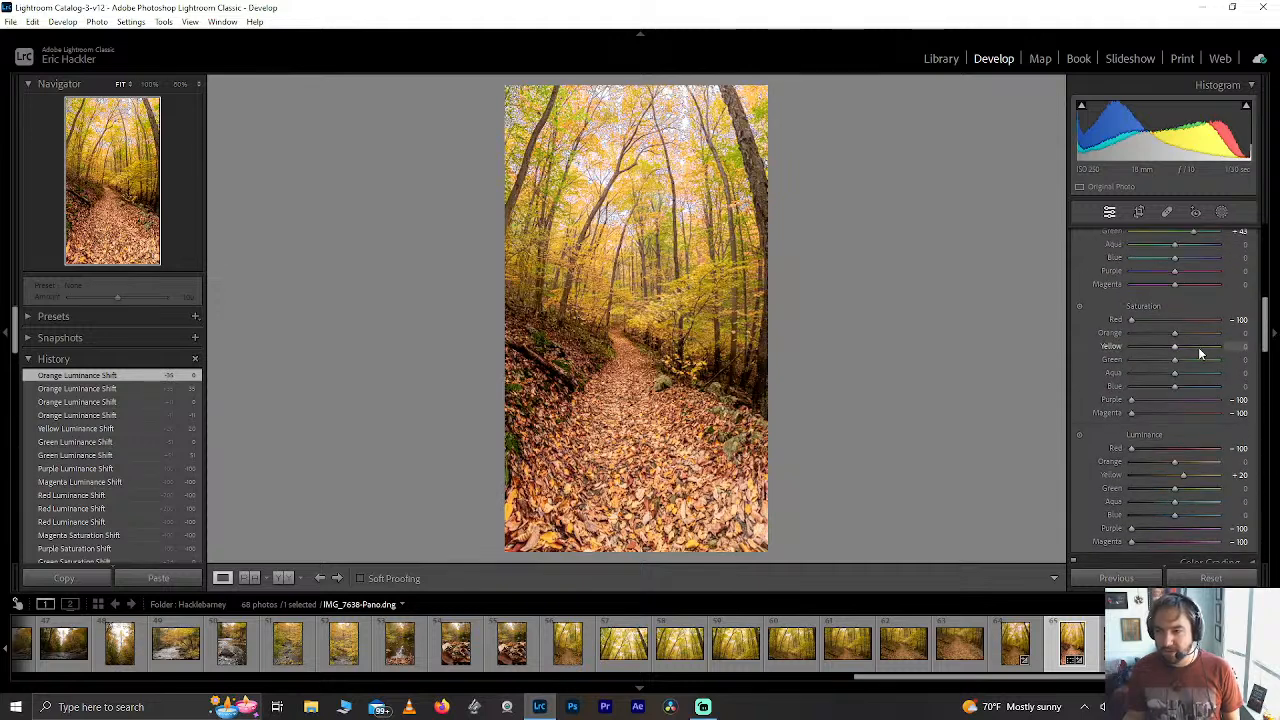
{"action": "left_click_drag", "start_coordinate": [1174, 347], "coordinate": [1204, 338]}
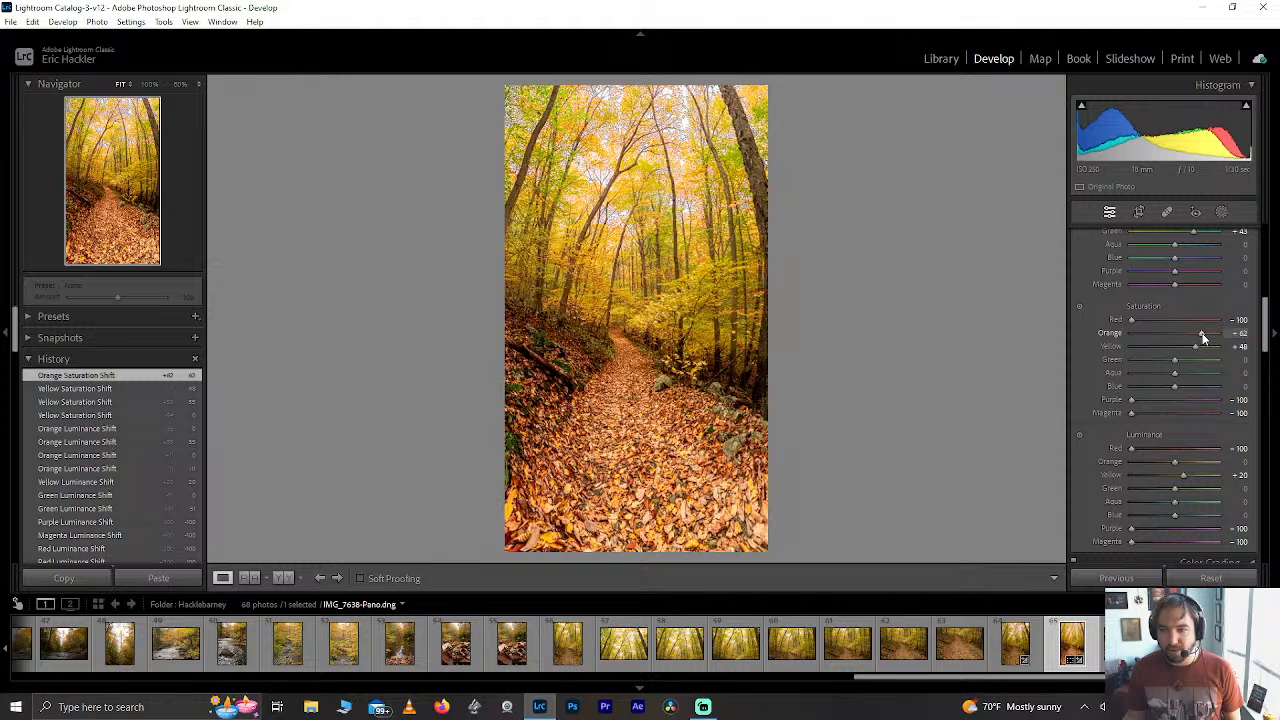
{"action": "left_click_drag", "start_coordinate": [1264, 313], "coordinate": [1260, 268]}
{"action": "mouse_move", "coordinate": [1081, 106]}
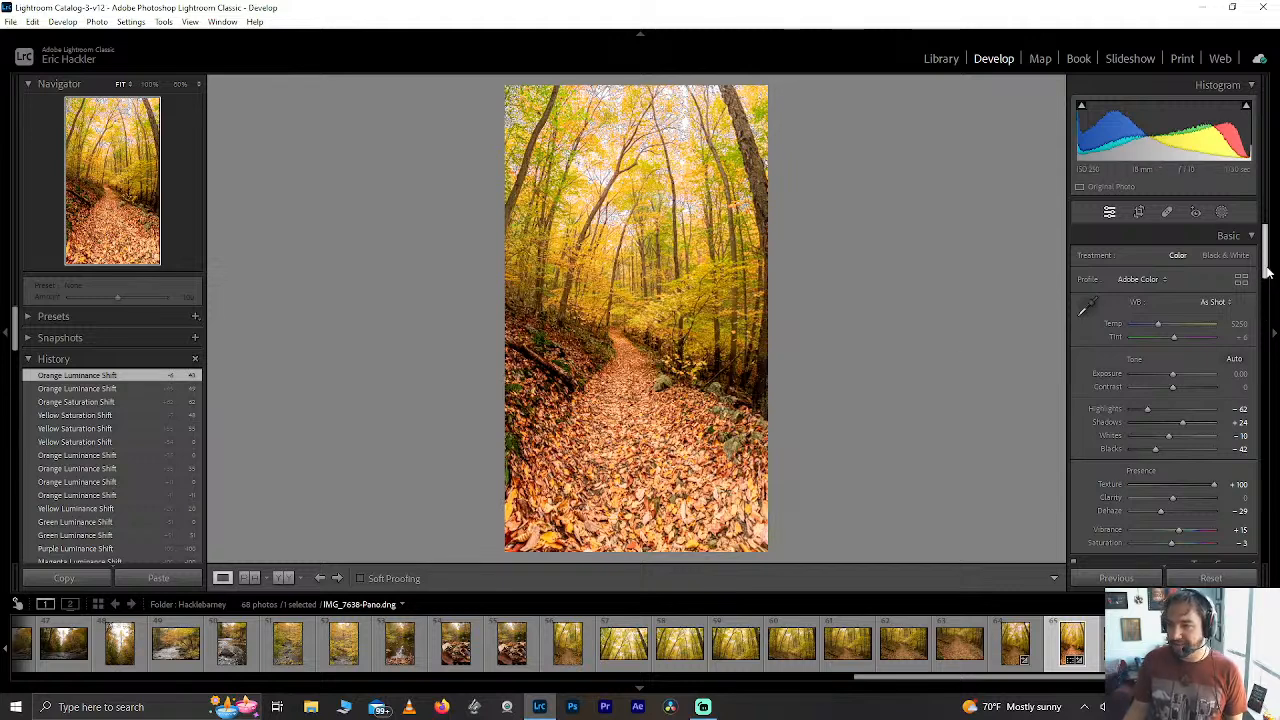
Enable the lens profile corrections and open the choice of lens makes.
{"action": "scroll", "coordinate": [1272, 316], "scroll_direction": "down", "scroll_amount": 15}
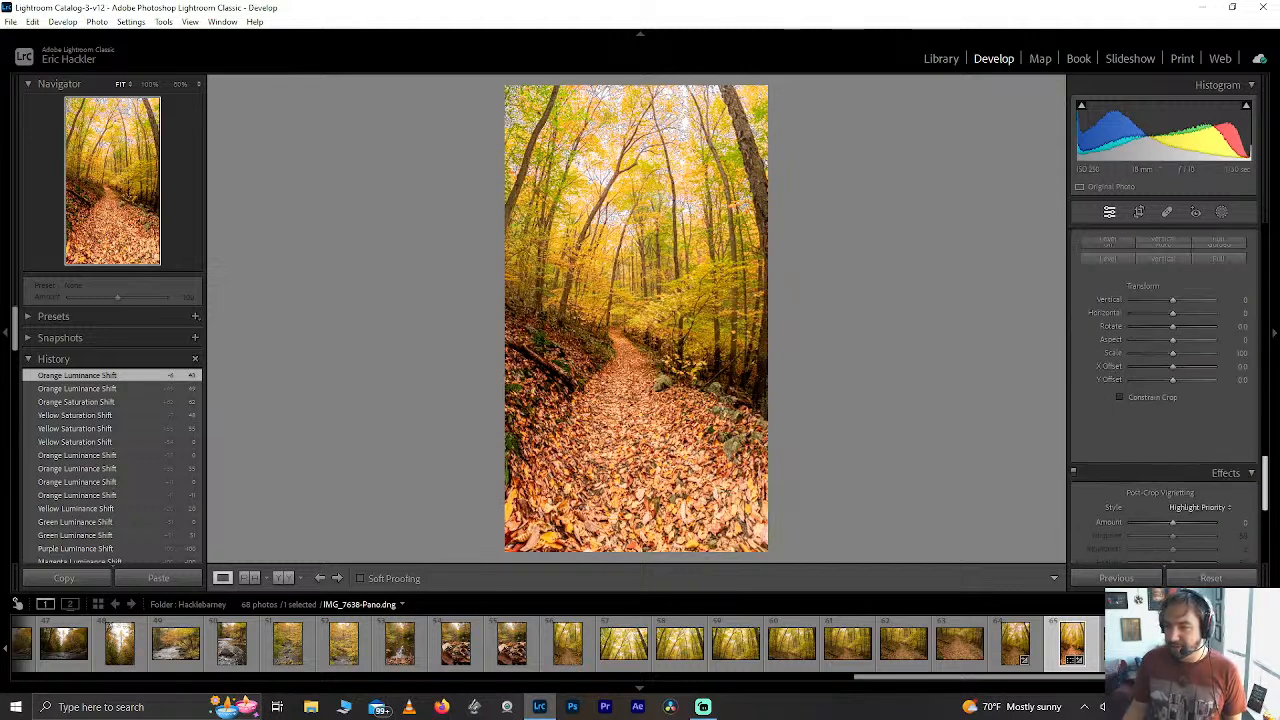
{"action": "scroll", "coordinate": [1164, 393], "scroll_direction": "down", "scroll_amount": 4}
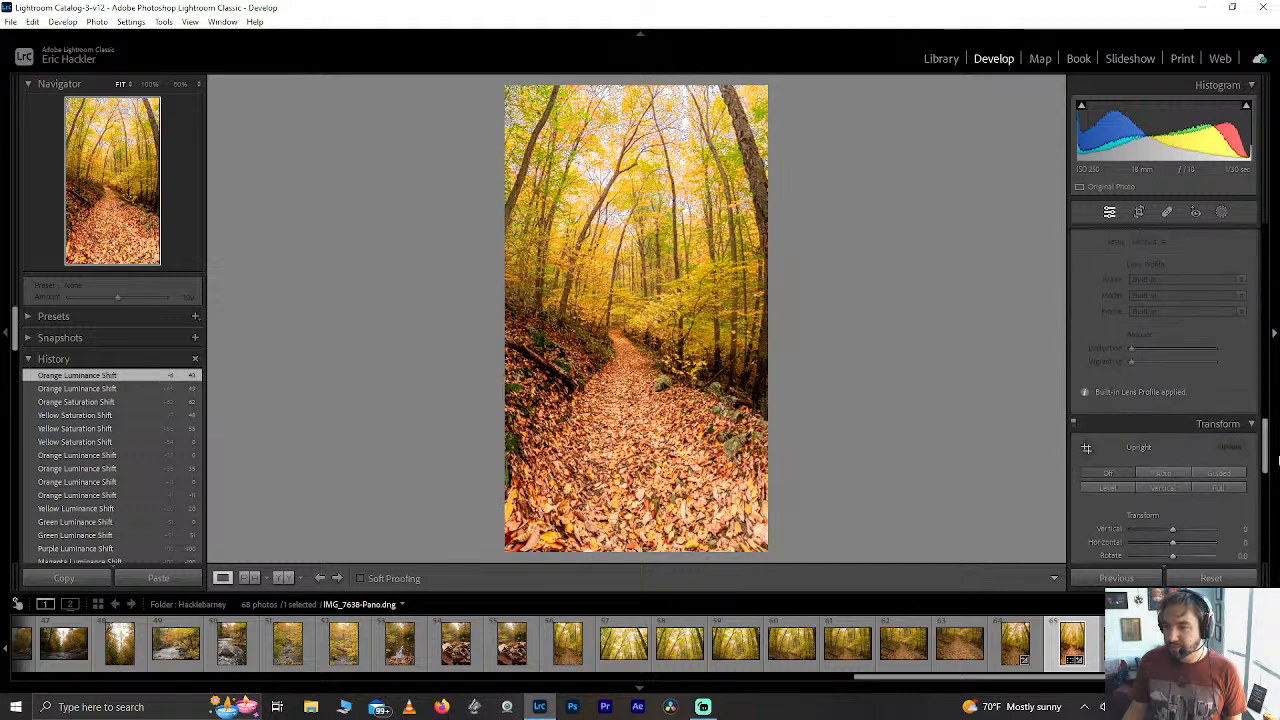
{"action": "scroll", "coordinate": [1270, 455], "scroll_direction": "up", "scroll_amount": 1}
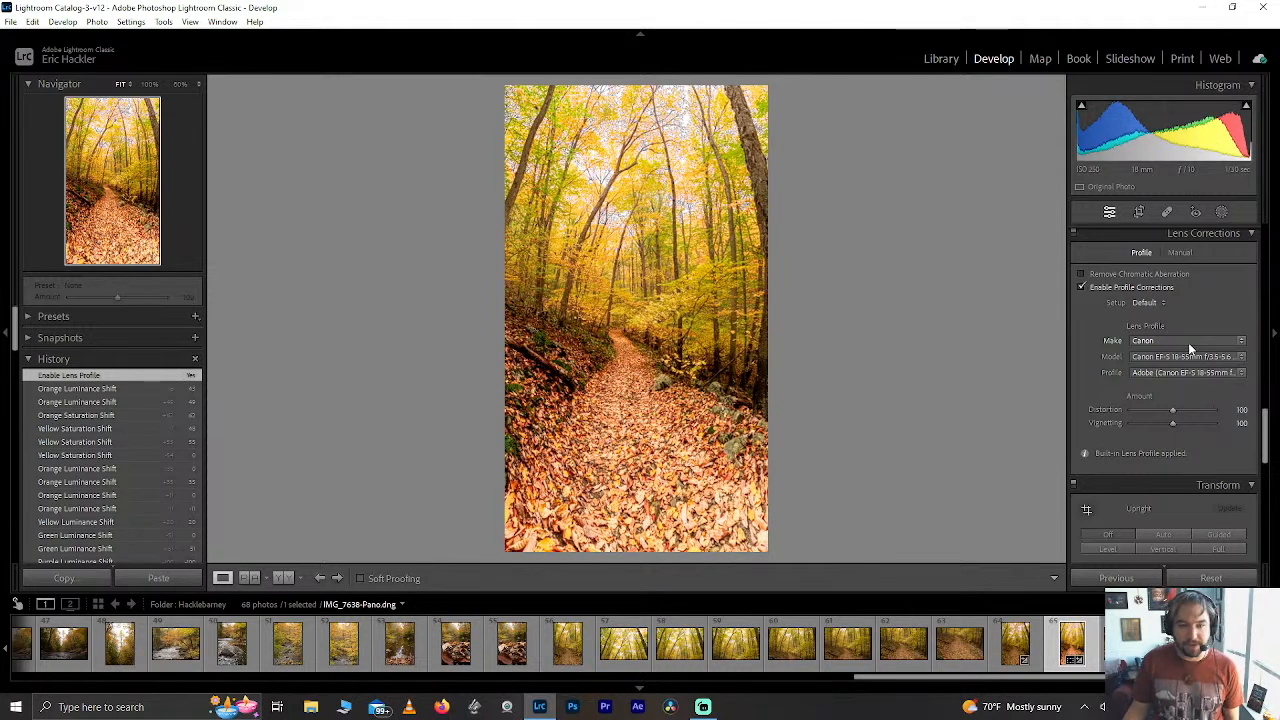
{"action": "left_click", "coordinate": [1188, 342]}
{"action": "left_click", "coordinate": [1188, 342]}
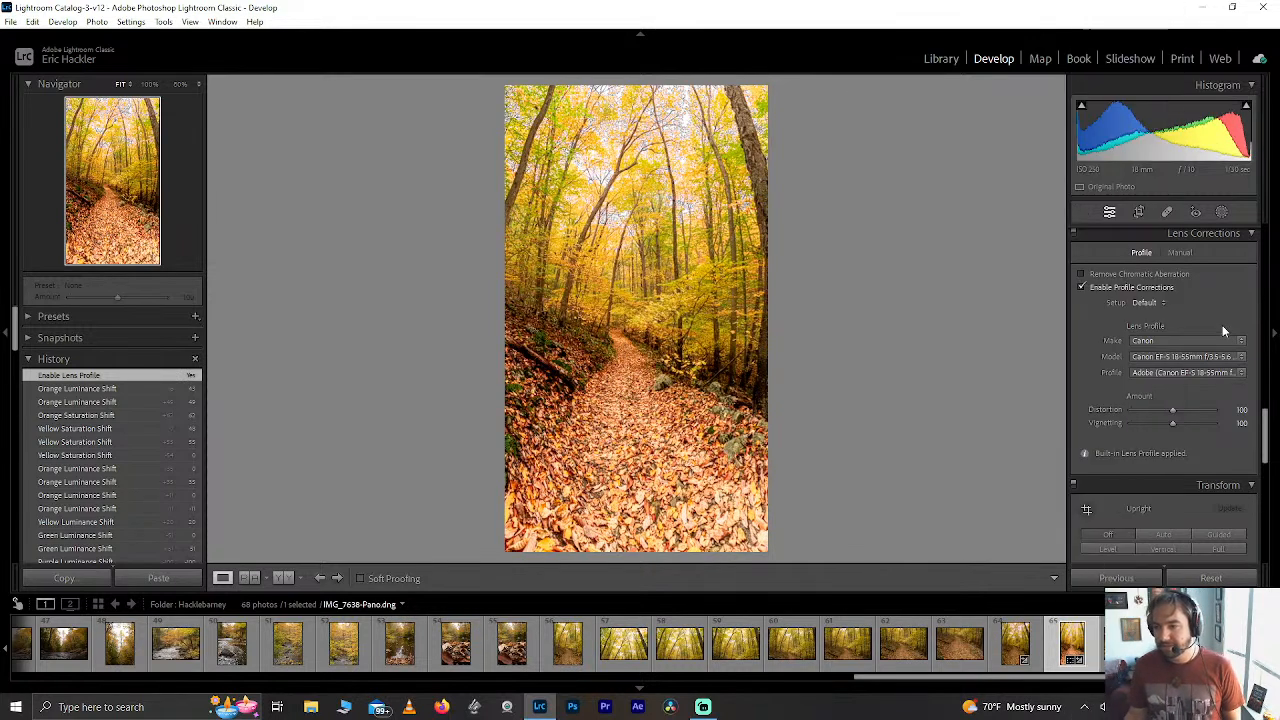
Set the lens profile's vignetting amount to 0 and its distortion amount to 100 after trying both extremes, toggling the corrections to compare.
{"action": "left_click_drag", "start_coordinate": [1175, 410], "coordinate": [1068, 410]}
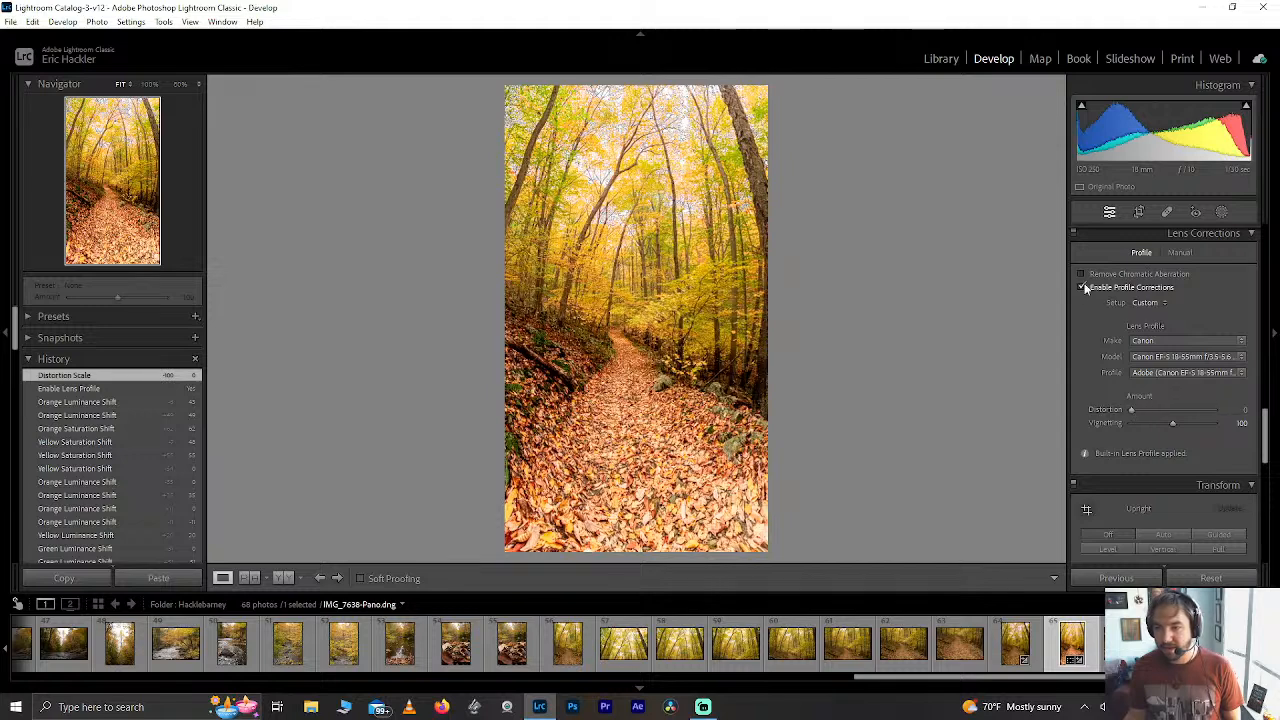
{"action": "left_click_drag", "start_coordinate": [1174, 427], "coordinate": [1272, 432]}
{"action": "double_click", "coordinate": [1092, 425]}
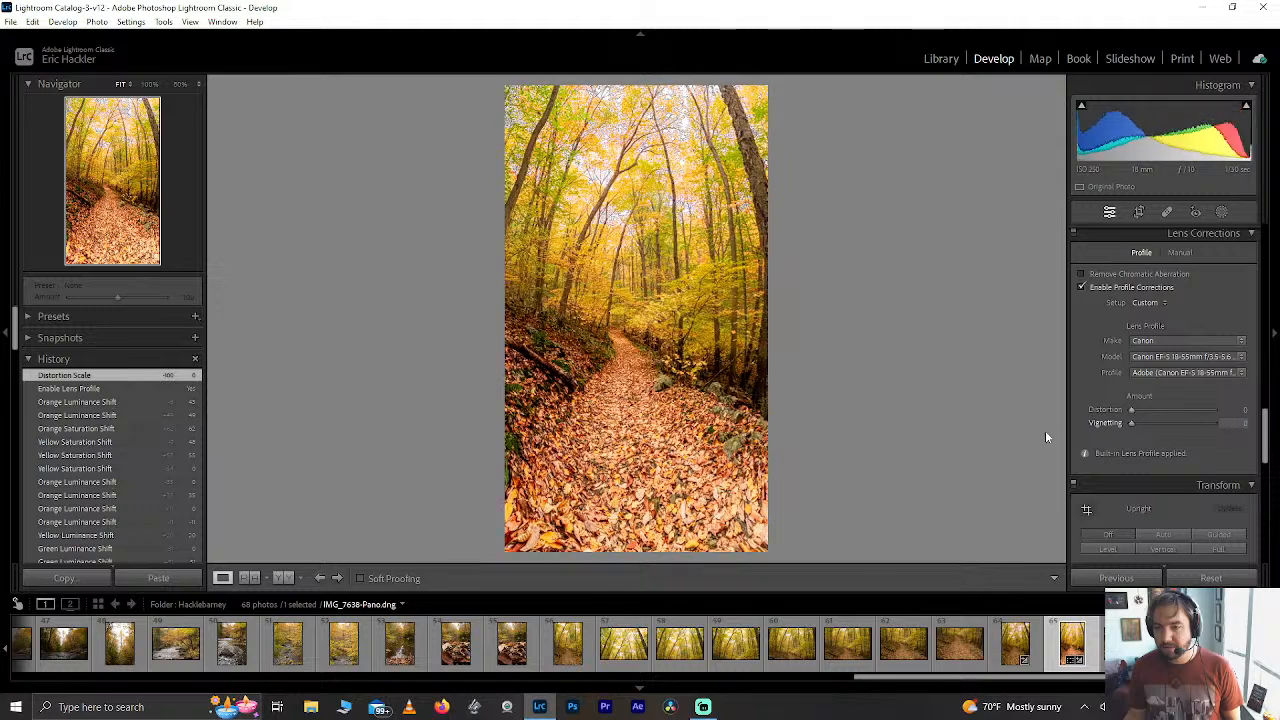
{"action": "left_click", "coordinate": [1080, 287]}
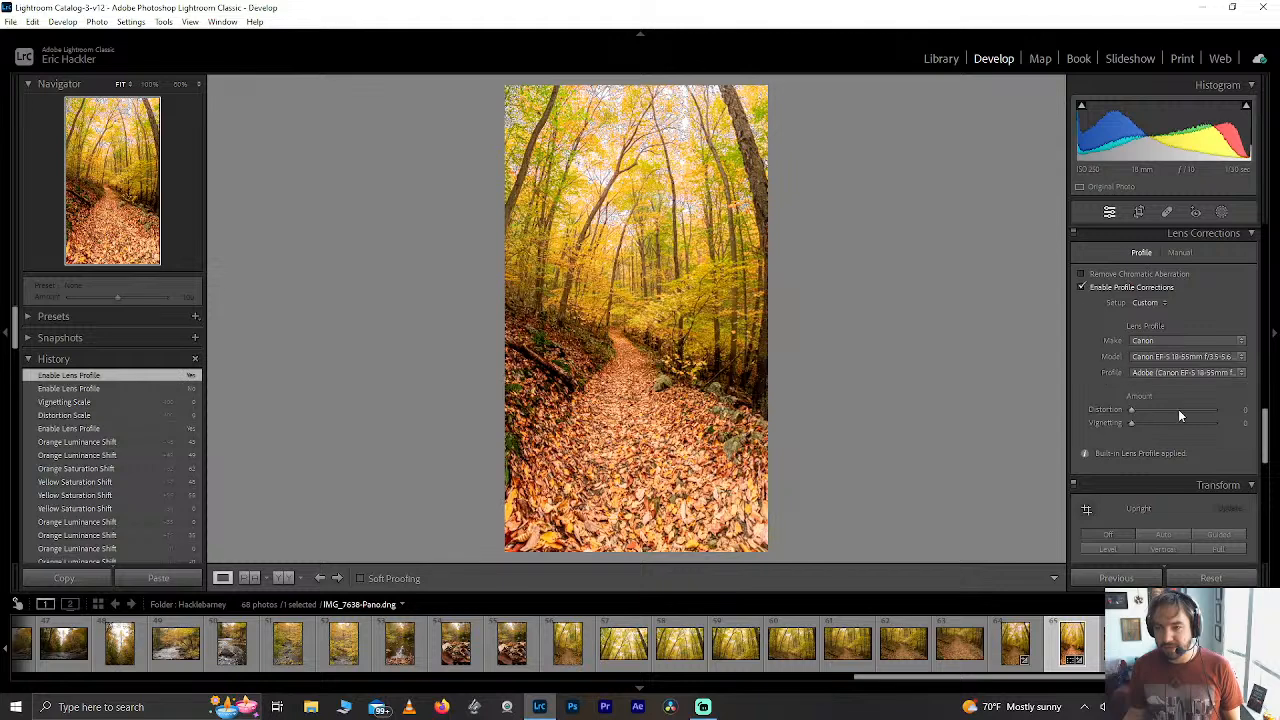
{"action": "left_click_drag", "start_coordinate": [1151, 415], "coordinate": [1243, 408]}
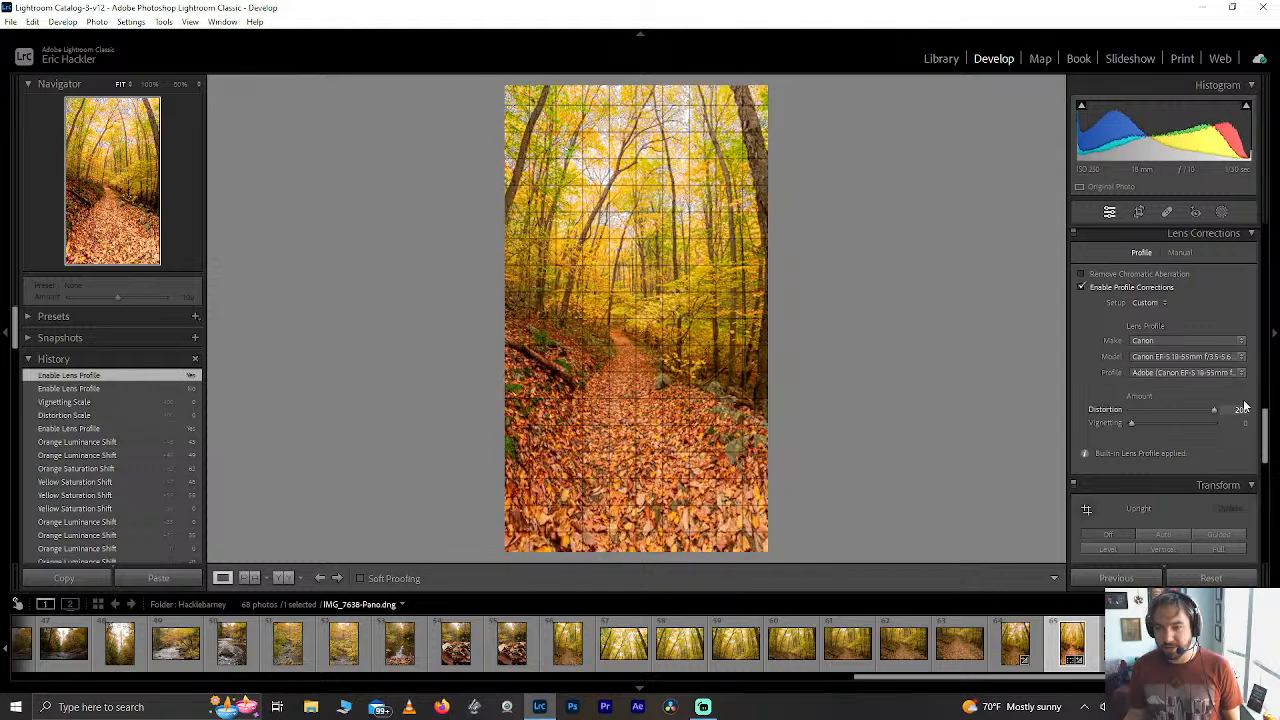
{"action": "double_click", "coordinate": [1183, 408]}
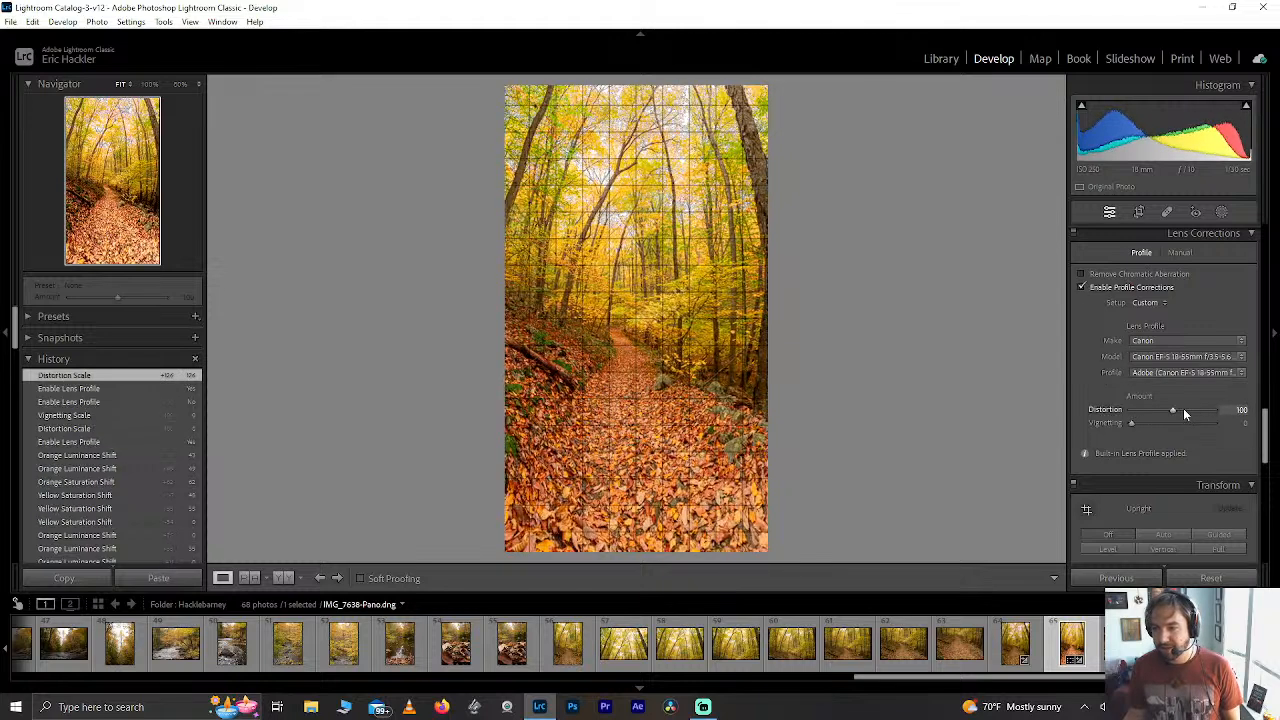
Try the Samyang 14mm f/2.8 lens profile with distortion and vignetting at 0, comparing the photo with the corrections off and on.
{"action": "left_click", "coordinate": [1155, 342]}
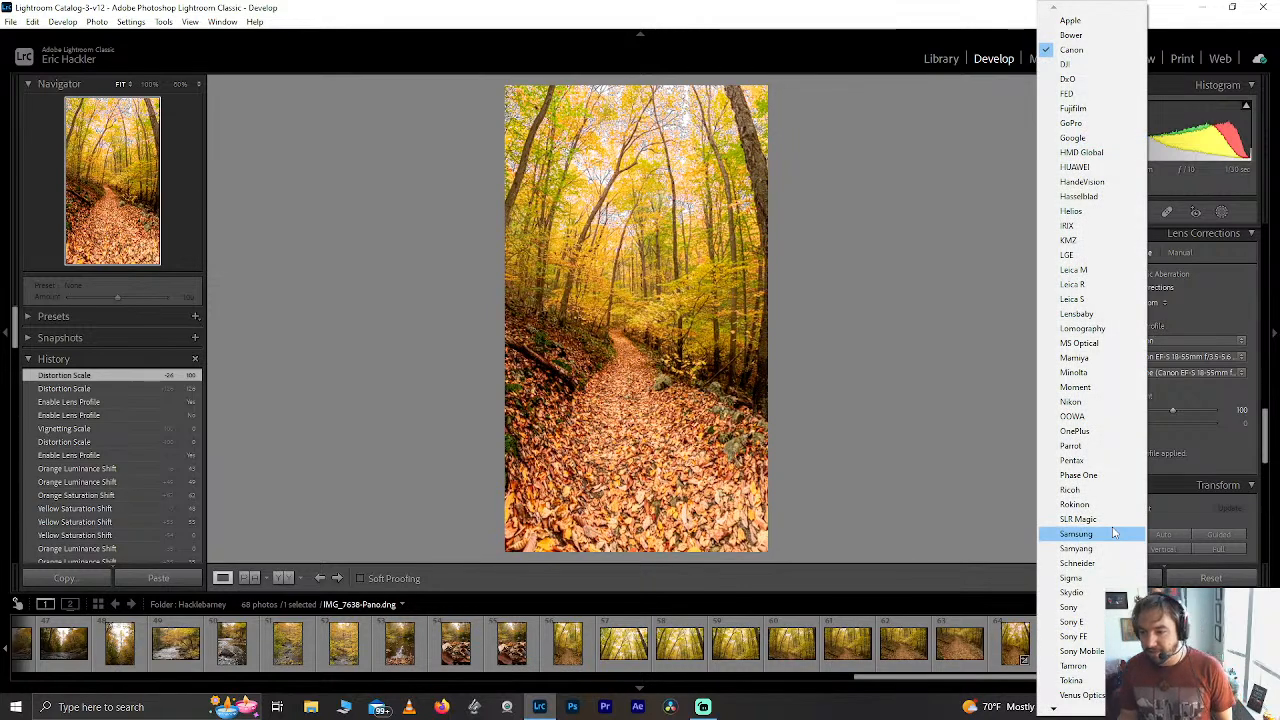
{"action": "left_click", "coordinate": [1110, 548]}
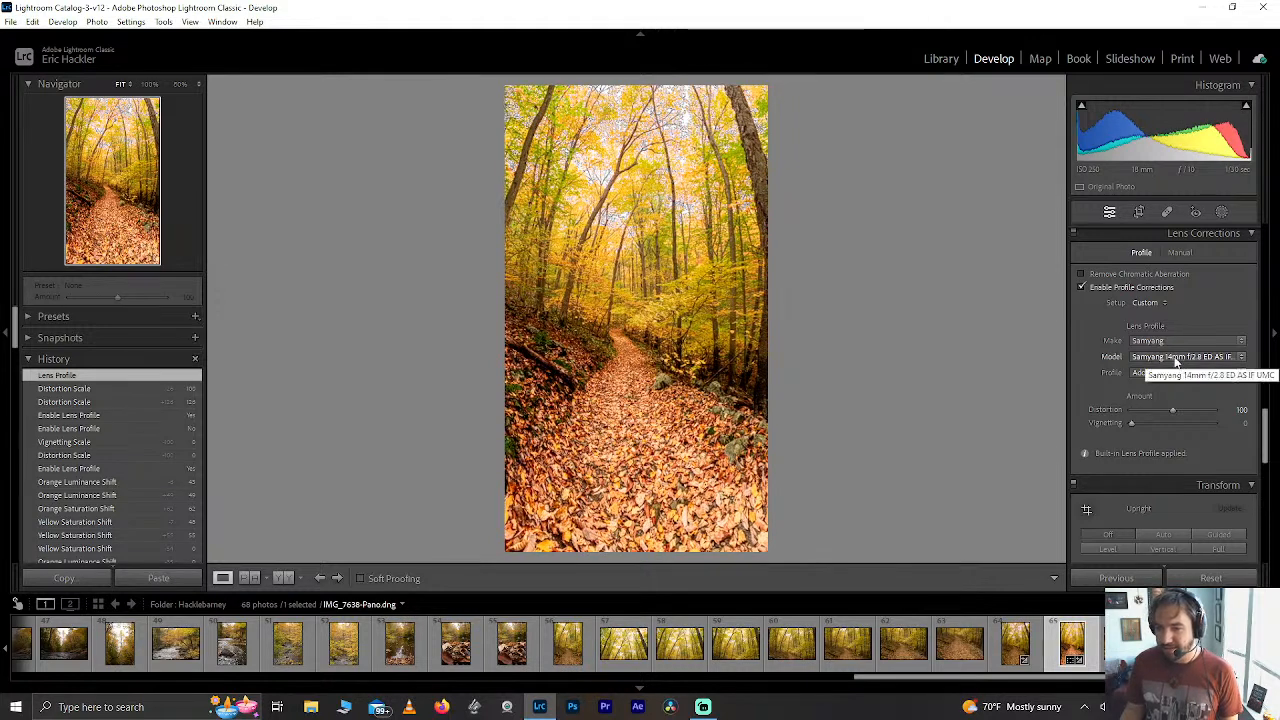
{"action": "left_click_drag", "start_coordinate": [1172, 413], "coordinate": [1087, 409]}
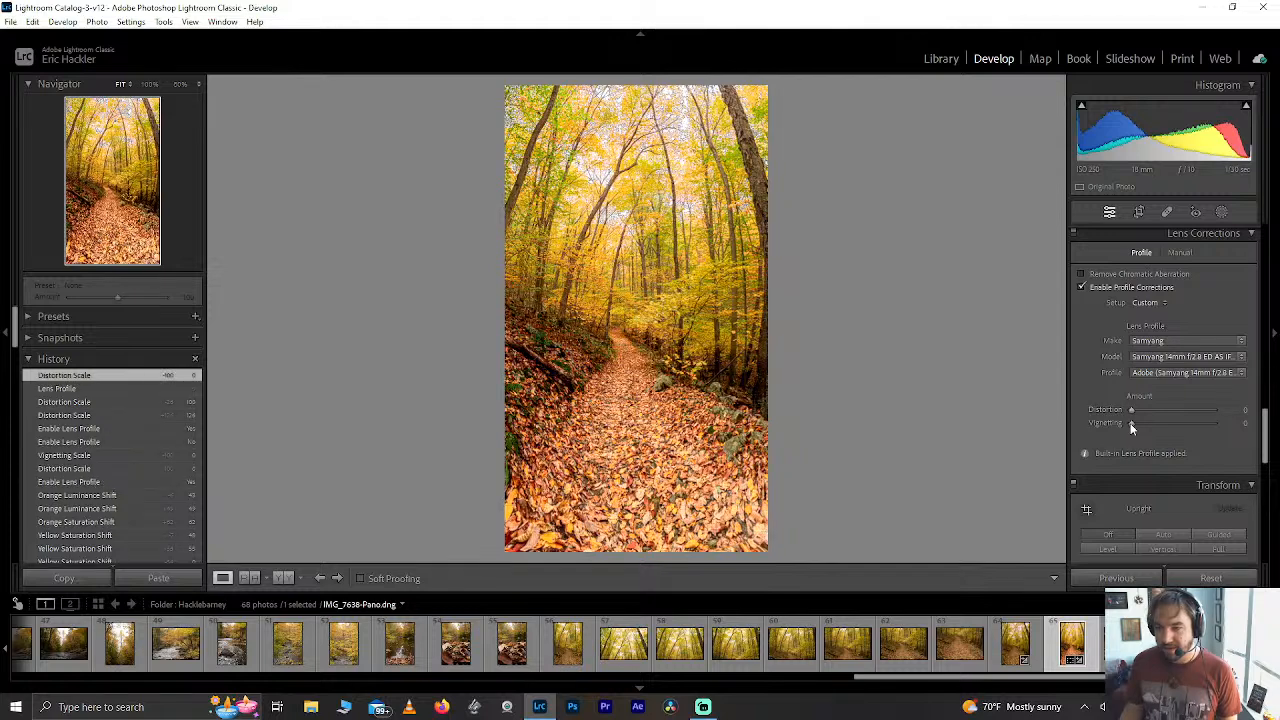
{"action": "double_click", "coordinate": [1130, 423]}
{"action": "left_click", "coordinate": [1130, 423]}
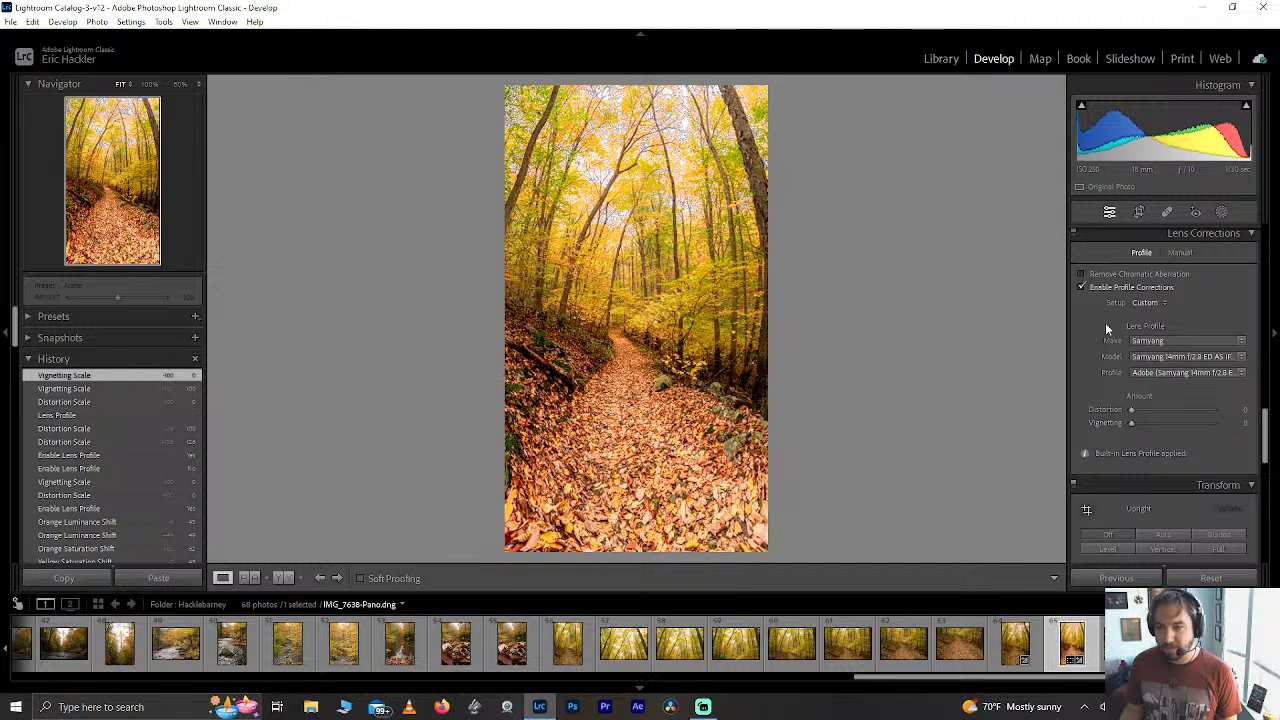
{"action": "left_click", "coordinate": [1080, 288]}
{"action": "left_click", "coordinate": [1080, 288]}
{"action": "left_click", "coordinate": [1132, 411]}
{"action": "mouse_move", "coordinate": [1132, 411]}
{"action": "left_mouse_down"}
{"action": "mouse_move", "coordinate": [1216, 409]}
{"action": "mouse_move", "coordinate": [1122, 398]}
{"action": "left_mouse_up"}
Set the lens profile to the Tamron make and the TAMRON 150-500mm F5-6.7 Di III VC VXD A057 model.
{"action": "left_click", "coordinate": [1152, 342]}
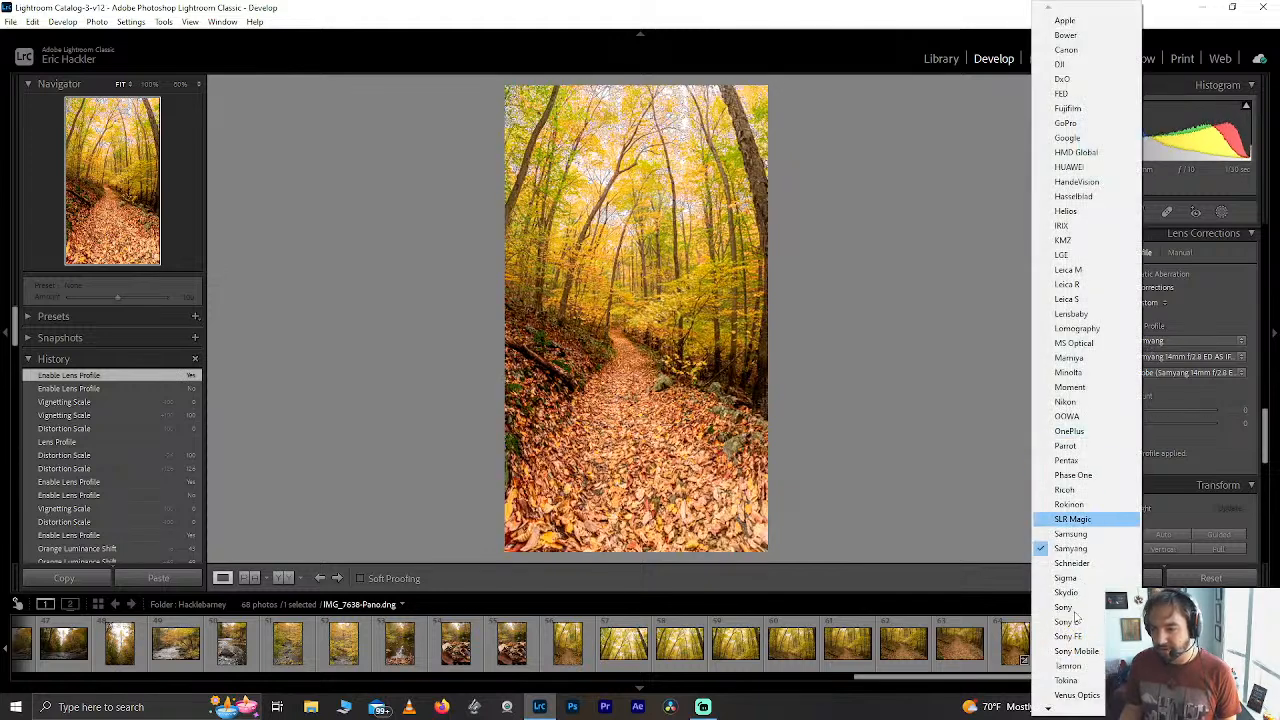
{"action": "left_click", "coordinate": [1067, 665]}
{"action": "left_click", "coordinate": [1174, 357]}
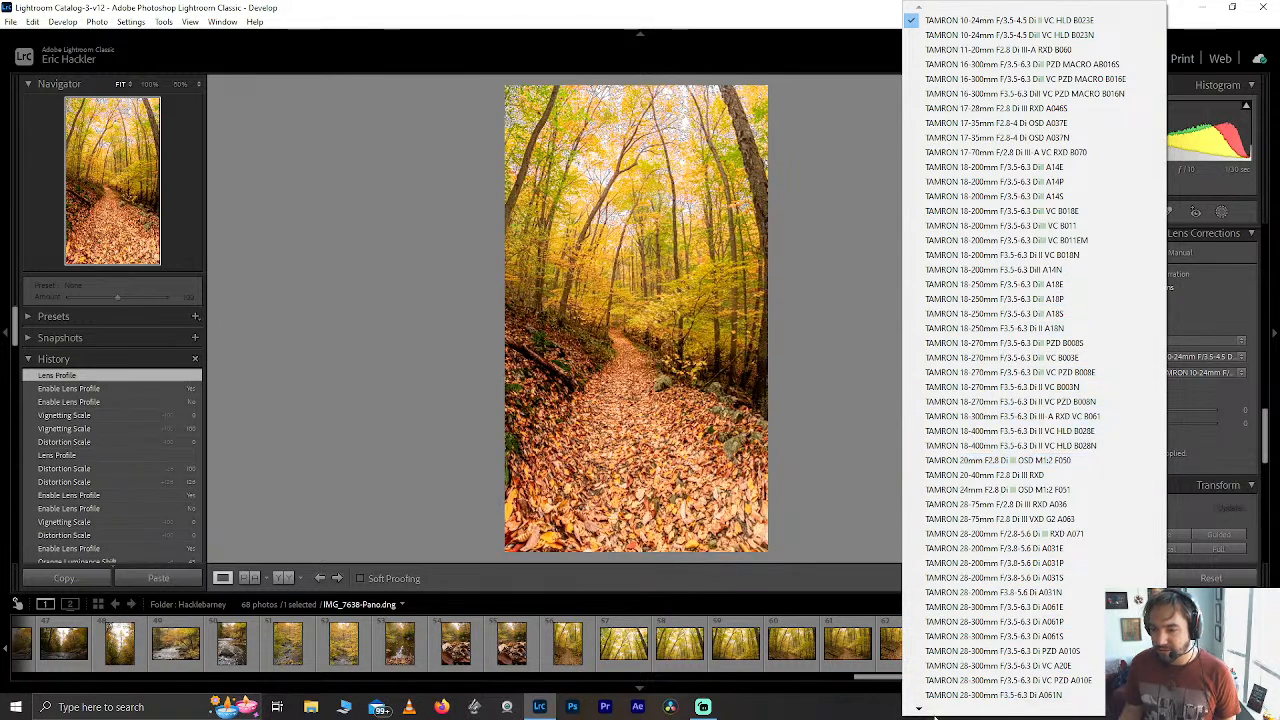
{"action": "mouse_move", "coordinate": [920, 712]}
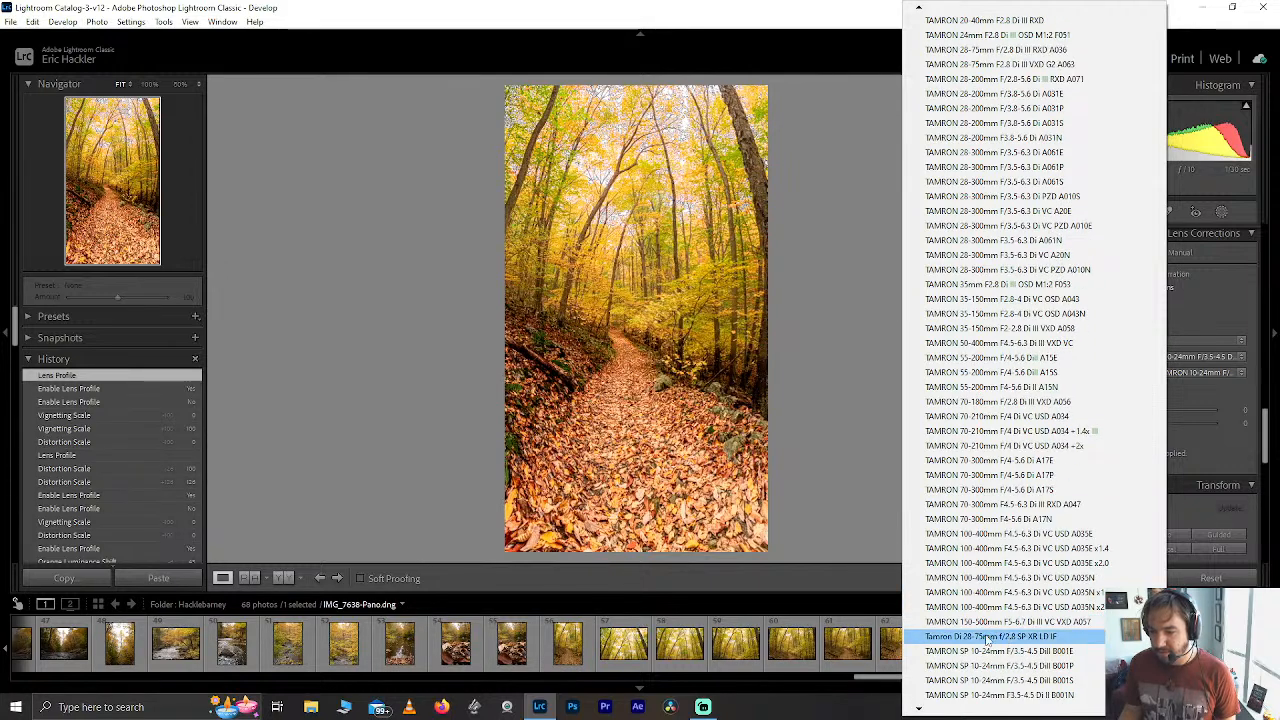
{"action": "left_click", "coordinate": [1000, 621]}
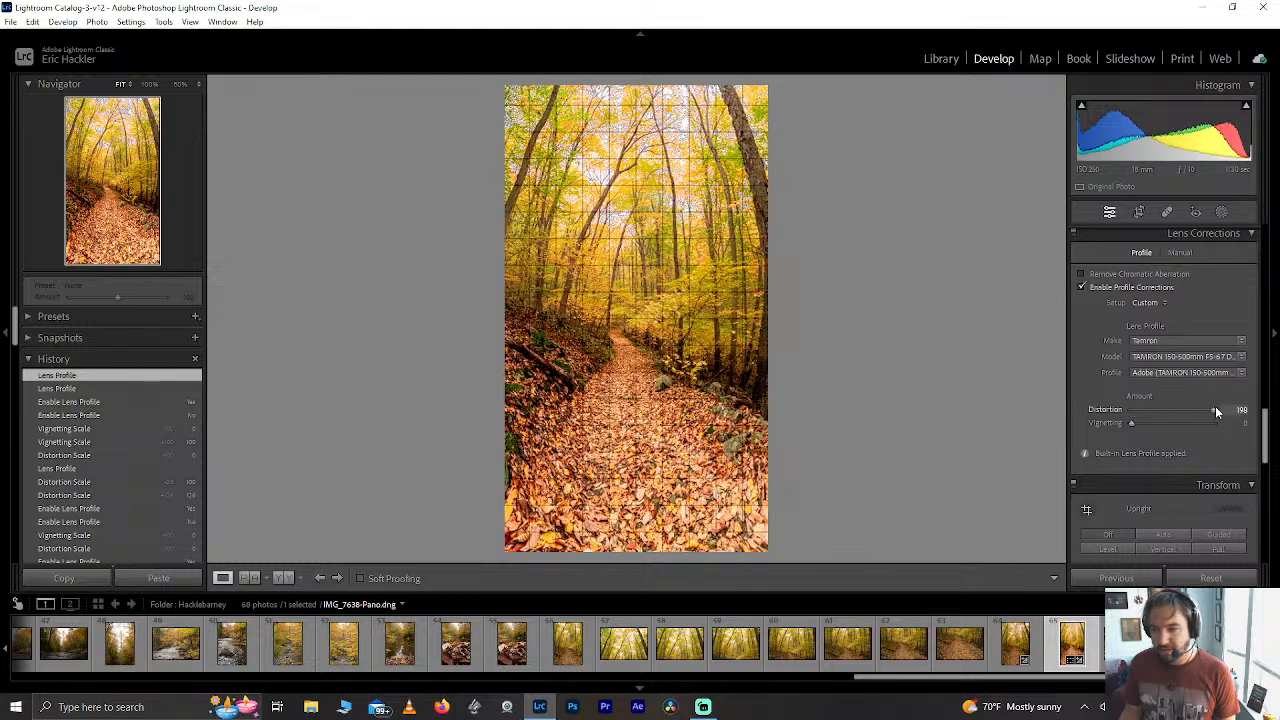
Set the Tamron profile's distortion amount to 98 after trying both extremes and comparing the photo with the corrections off and on.
{"action": "left_click_drag", "start_coordinate": [1215, 409], "coordinate": [1100, 411]}
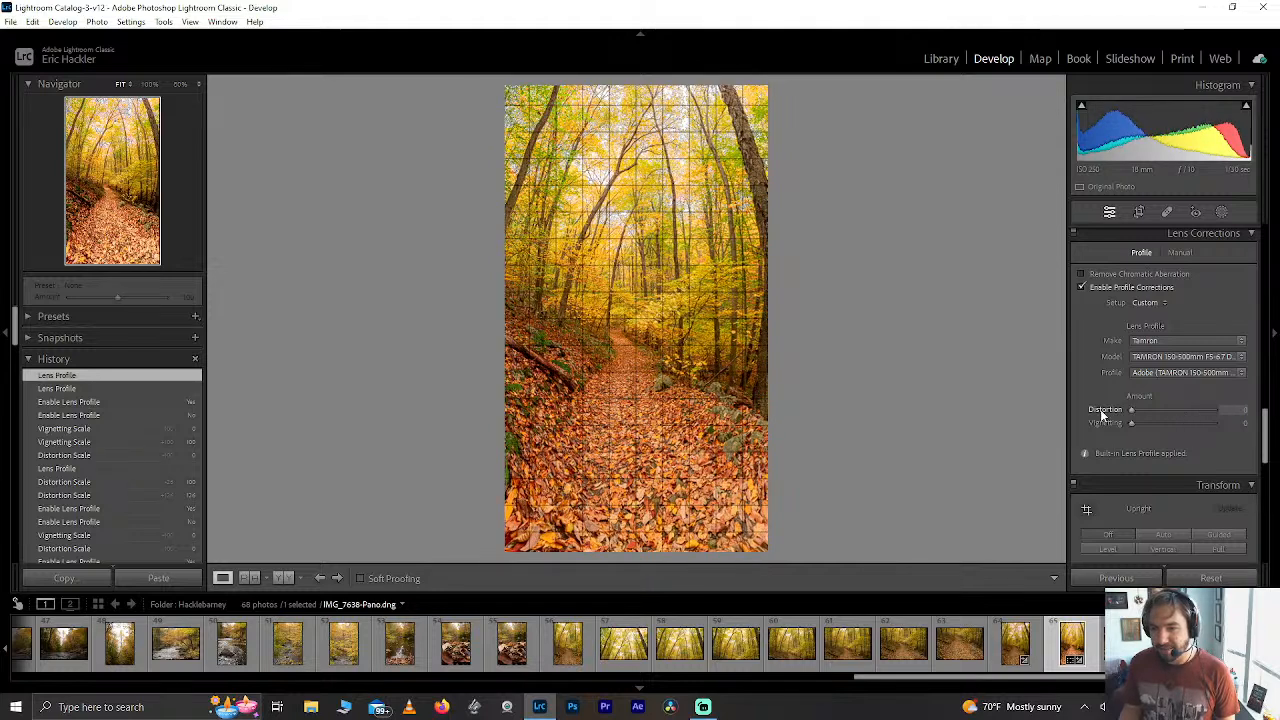
{"action": "left_click_drag", "start_coordinate": [1131, 411], "coordinate": [1210, 410]}
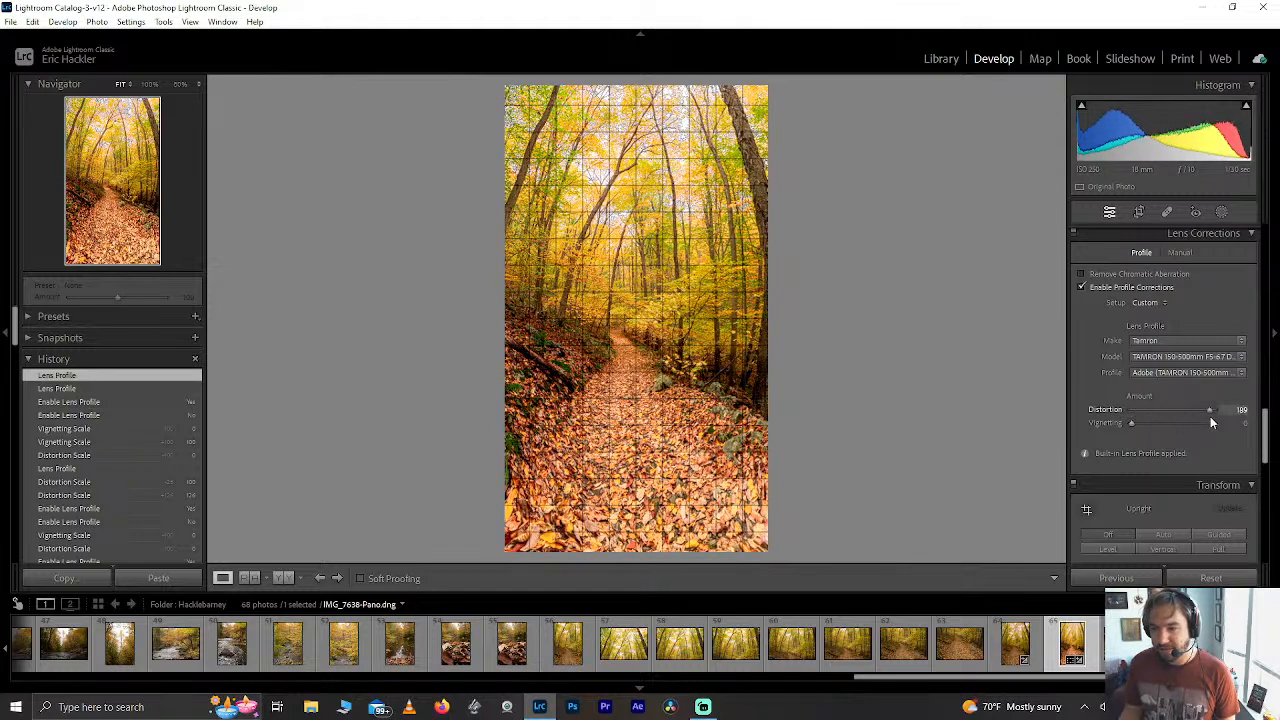
{"action": "left_click", "coordinate": [1081, 287]}
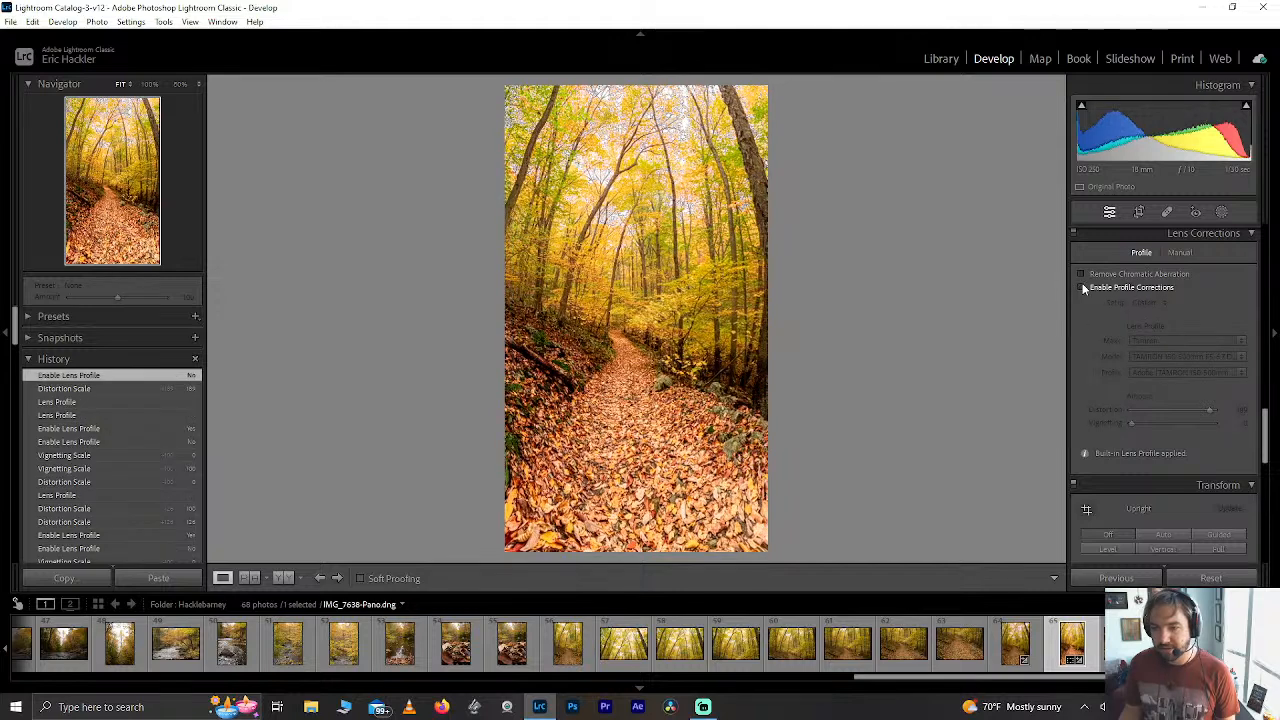
{"action": "left_click", "coordinate": [1081, 287]}
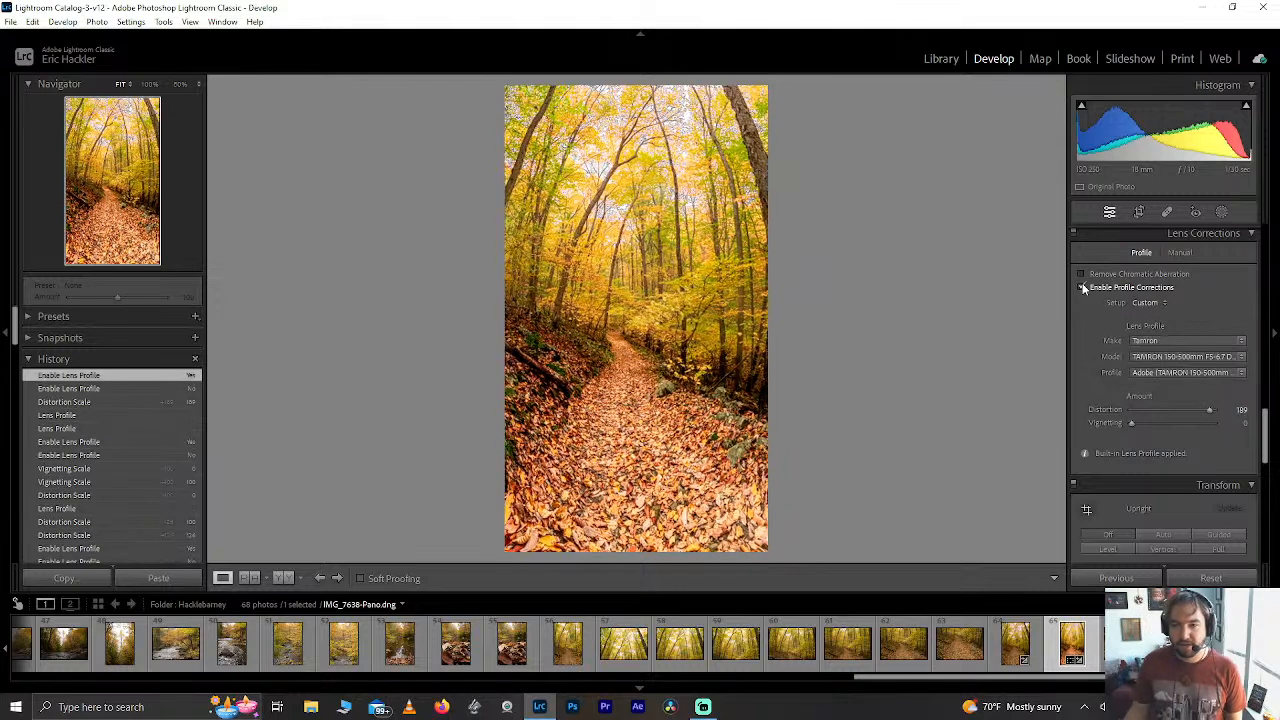
{"action": "left_click", "coordinate": [1081, 287]}
{"action": "left_click_drag", "start_coordinate": [1170, 405], "coordinate": [1174, 420]}
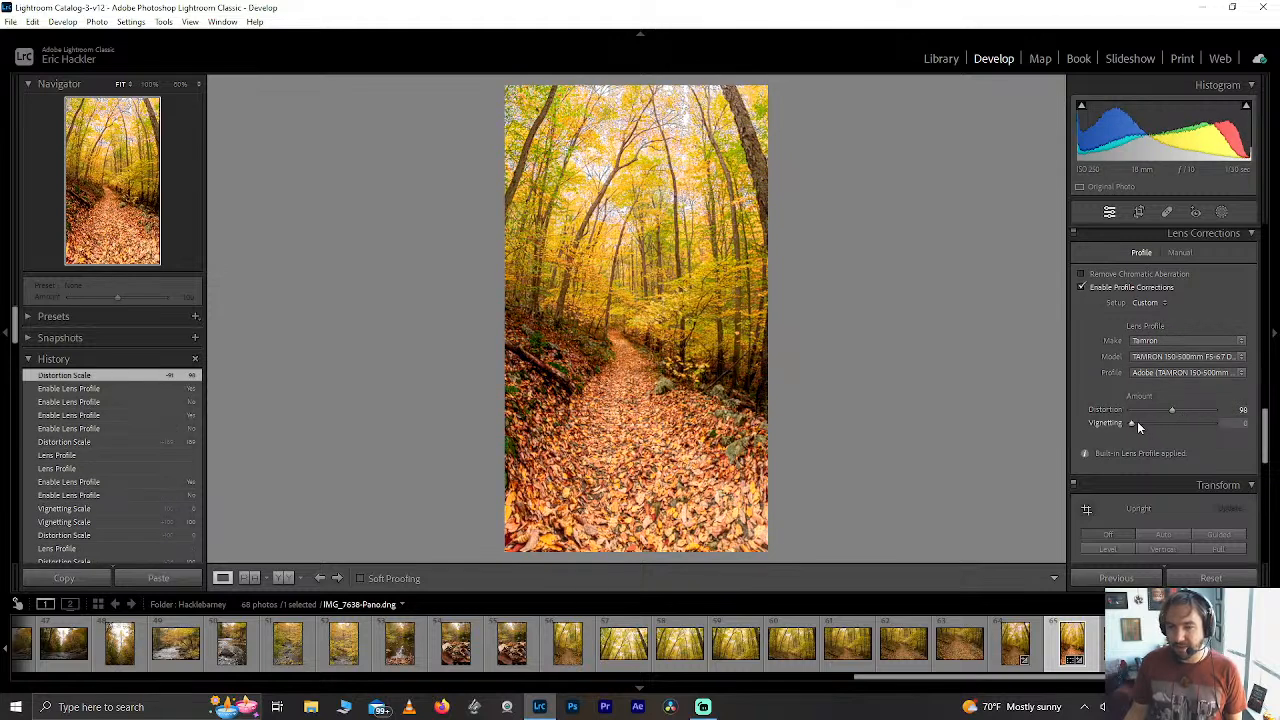
Examine the leaves, branches and bright sky gaps in the tree canopy up close.
{"action": "left_click_drag", "start_coordinate": [1266, 435], "coordinate": [1266, 248]}
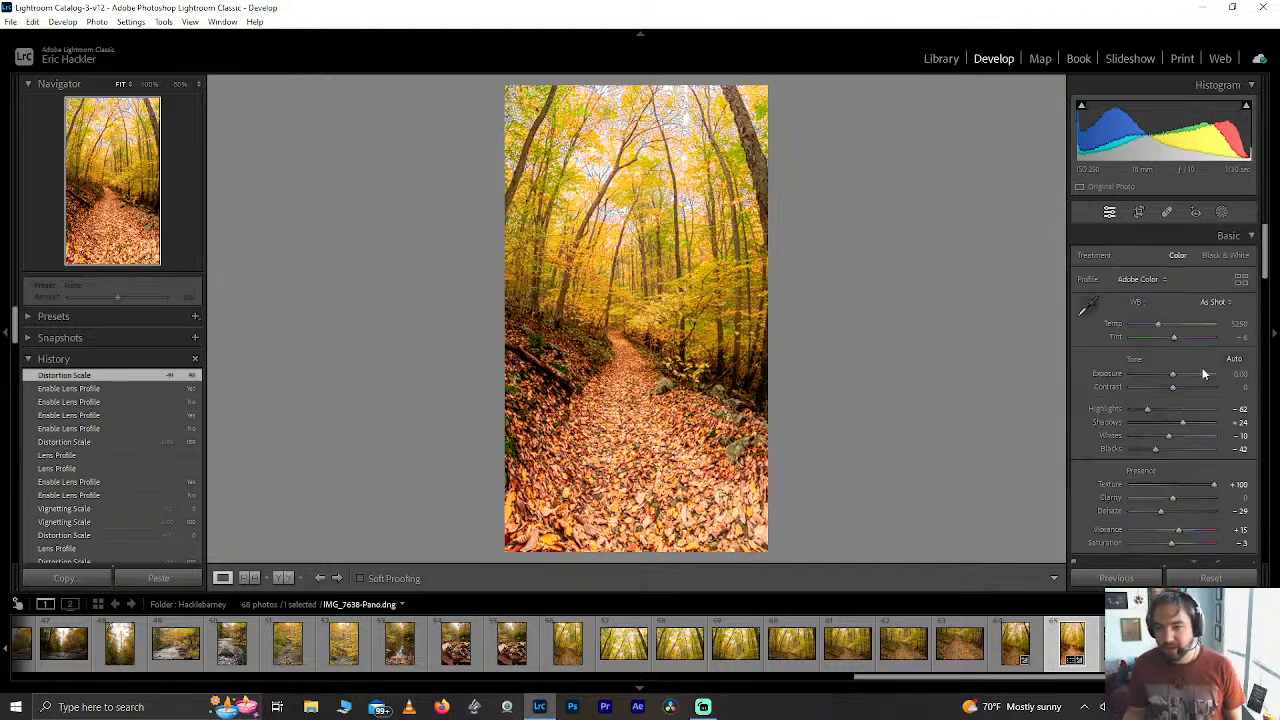
{"action": "left_click", "coordinate": [646, 112]}
{"action": "left_click", "coordinate": [725, 125]}
{"action": "left_click_drag", "start_coordinate": [680, 236], "coordinate": [792, 336]}
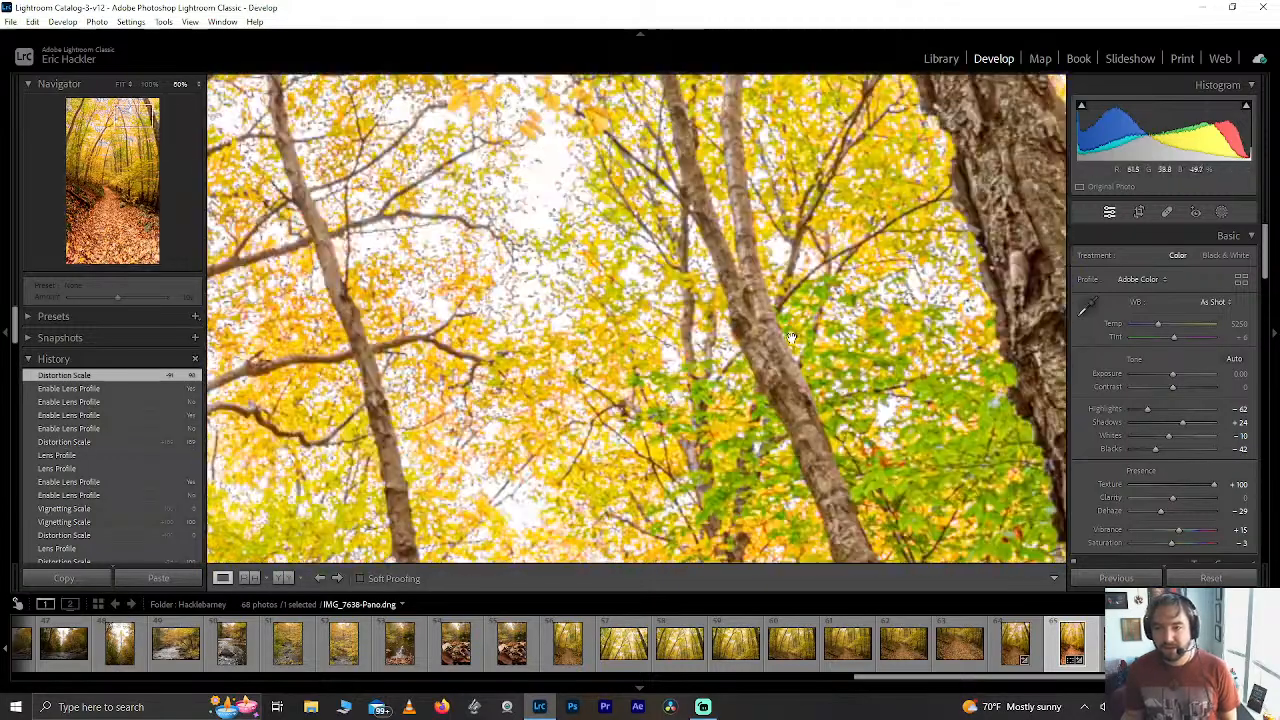
{"action": "left_click_drag", "start_coordinate": [610, 282], "coordinate": [640, 304]}
{"action": "left_click", "coordinate": [640, 304]}
{"action": "left_click", "coordinate": [640, 92]}
{"action": "left_click", "coordinate": [649, 276]}
{"action": "left_click", "coordinate": [645, 149]}
{"action": "left_click_drag", "start_coordinate": [645, 149], "coordinate": [638, 495]}
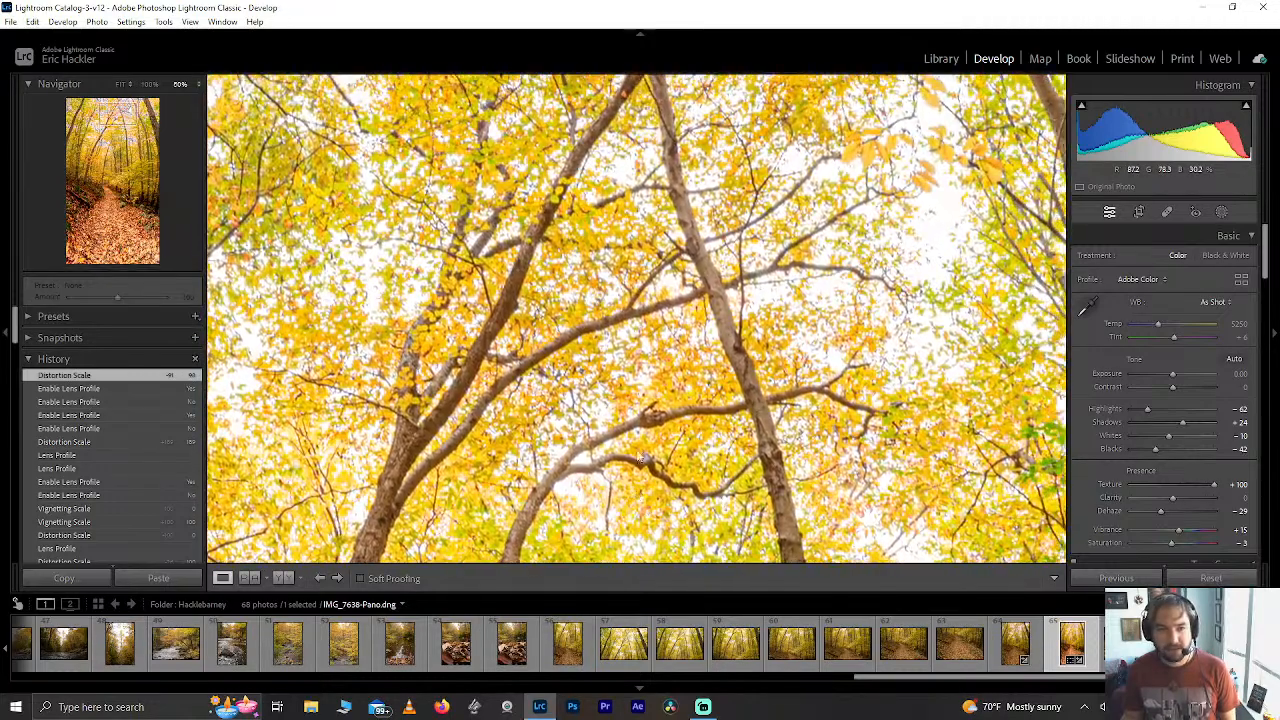
Reset the Purple, Magenta and Red luminance to 0, and return the Red saturation to -100 after trying 0.
{"action": "left_click_drag", "start_coordinate": [1264, 265], "coordinate": [1264, 336]}
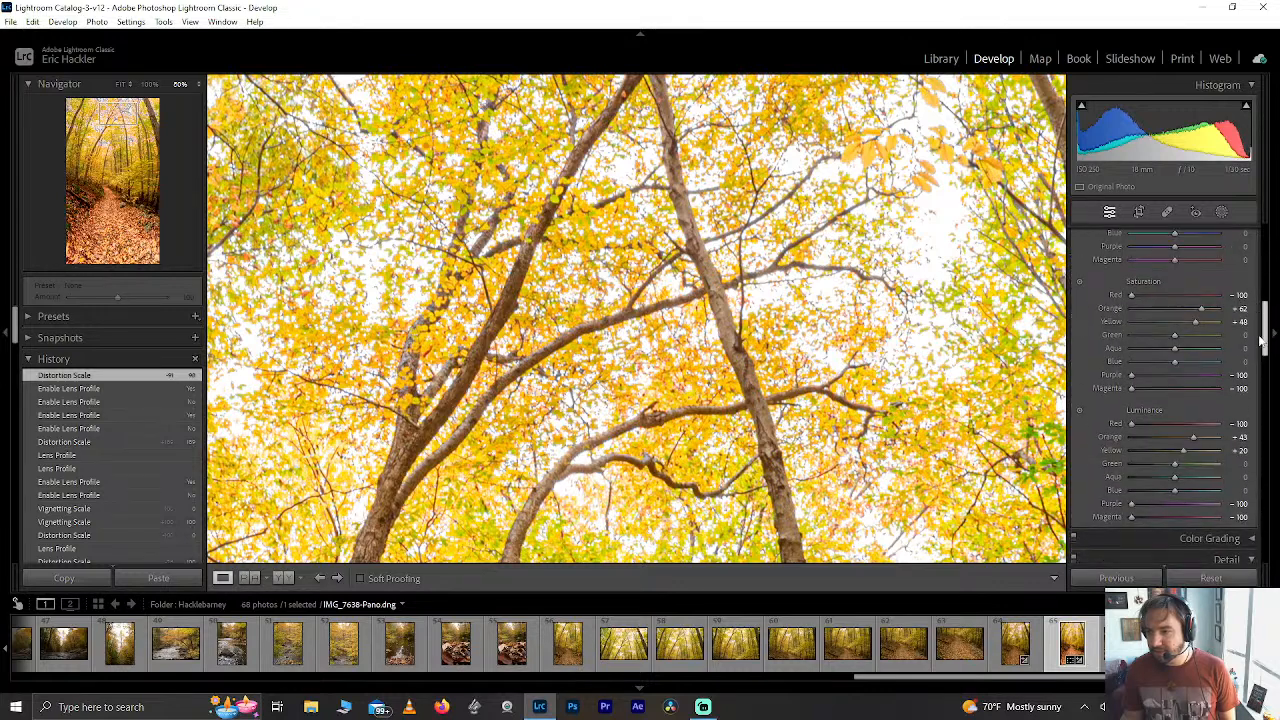
{"action": "double_click", "coordinate": [1130, 518]}
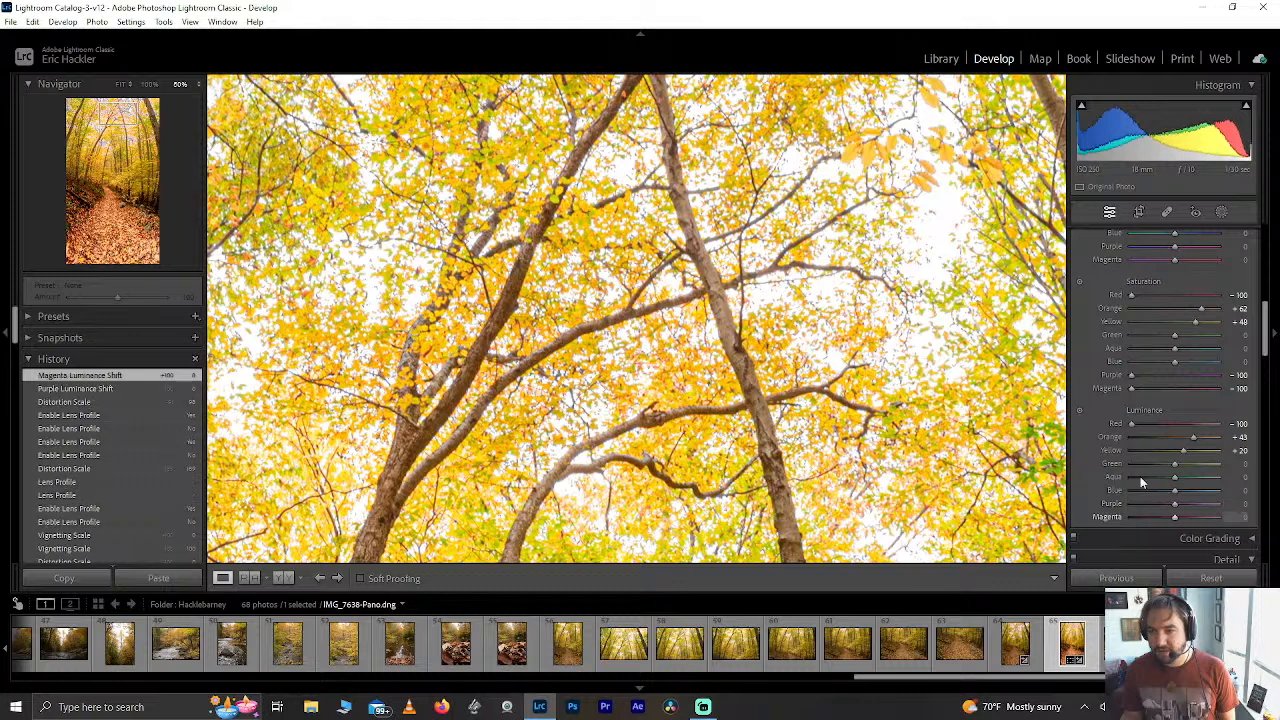
{"action": "double_click", "coordinate": [1128, 424]}
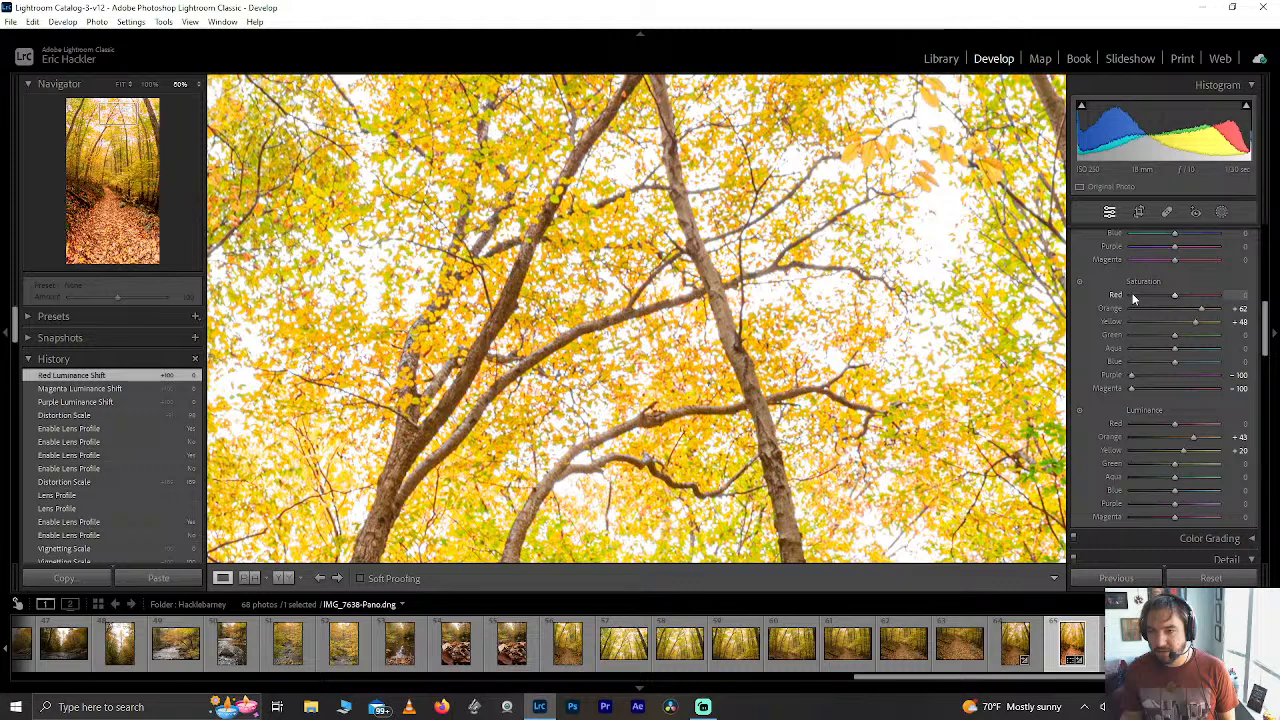
{"action": "left_click", "coordinate": [767, 318]}
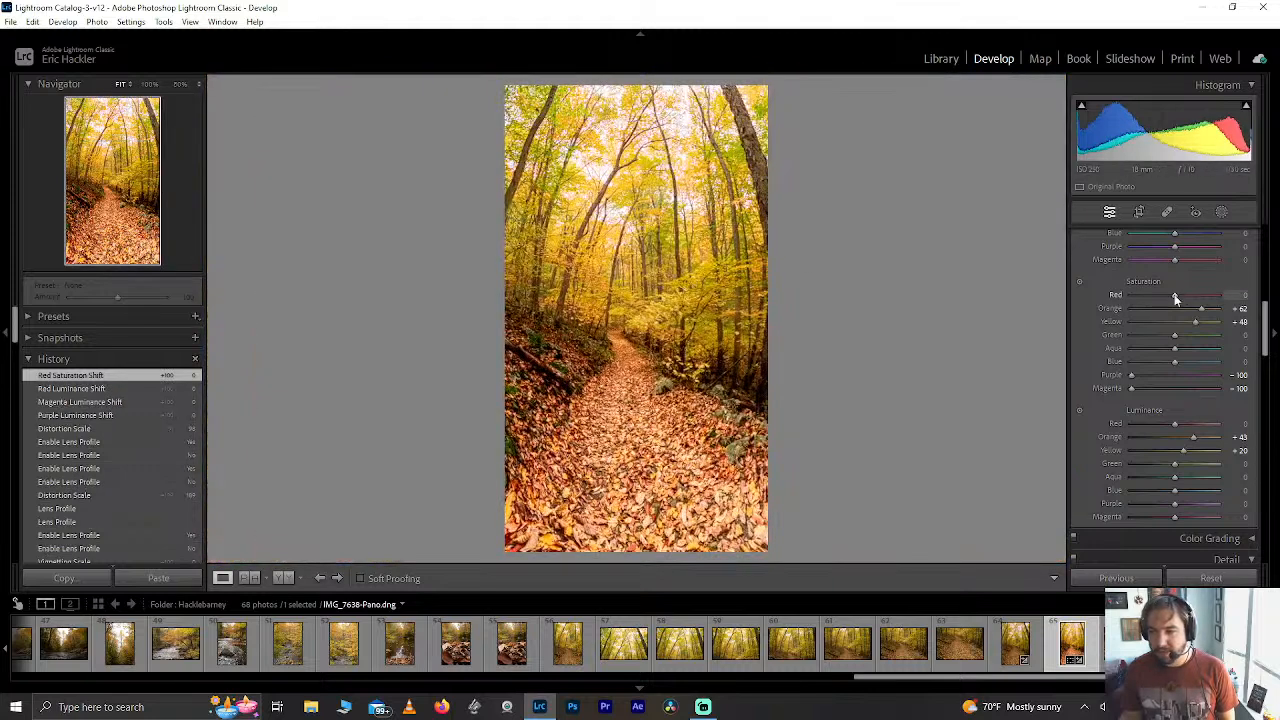
{"action": "left_click_drag", "start_coordinate": [1175, 297], "coordinate": [1081, 294]}
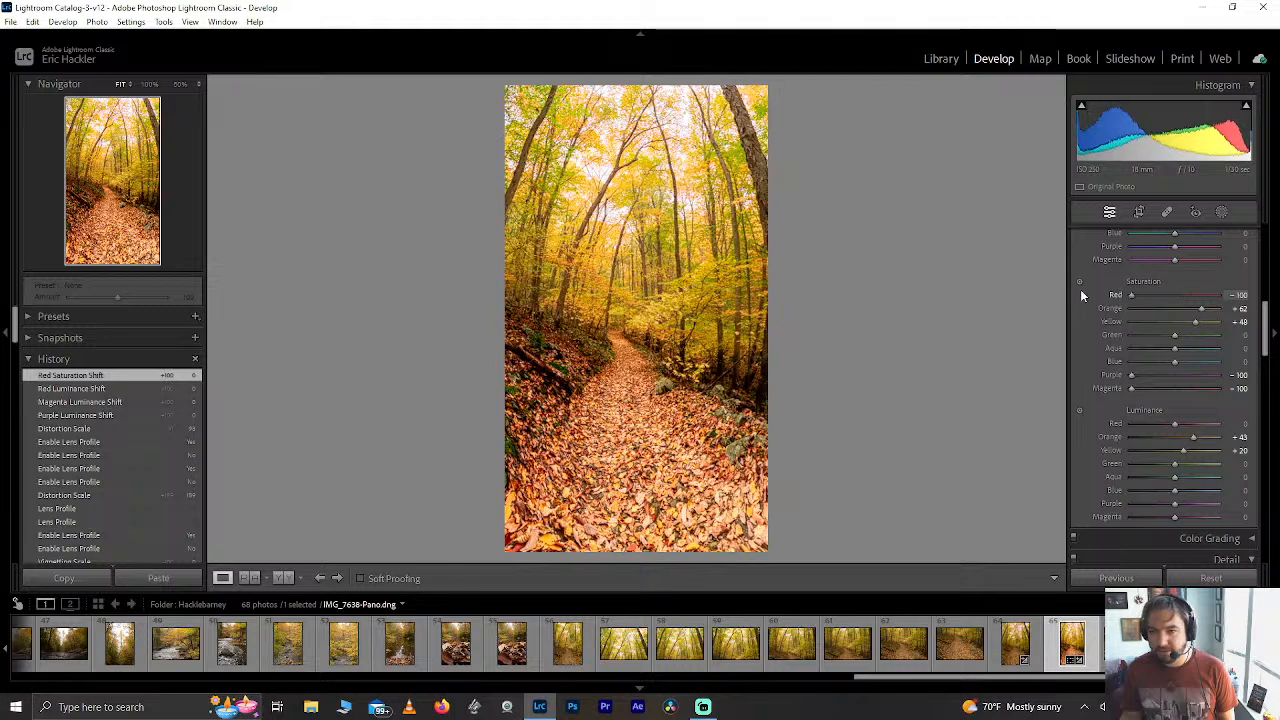
Try lowering the Red, Magenta and Purple luminance, and reset each of them to 0.
{"action": "mouse_move", "coordinate": [1175, 424]}
{"action": "left_mouse_down"}
{"action": "mouse_move", "coordinate": [1108, 428]}
{"action": "mouse_move", "coordinate": [1166, 424]}
{"action": "left_mouse_up"}
{"action": "double_click", "coordinate": [1167, 424]}
{"action": "left_click_drag", "start_coordinate": [1173, 519], "coordinate": [1130, 506]}
{"action": "double_click", "coordinate": [1131, 505]}
{"action": "double_click", "coordinate": [1135, 520]}
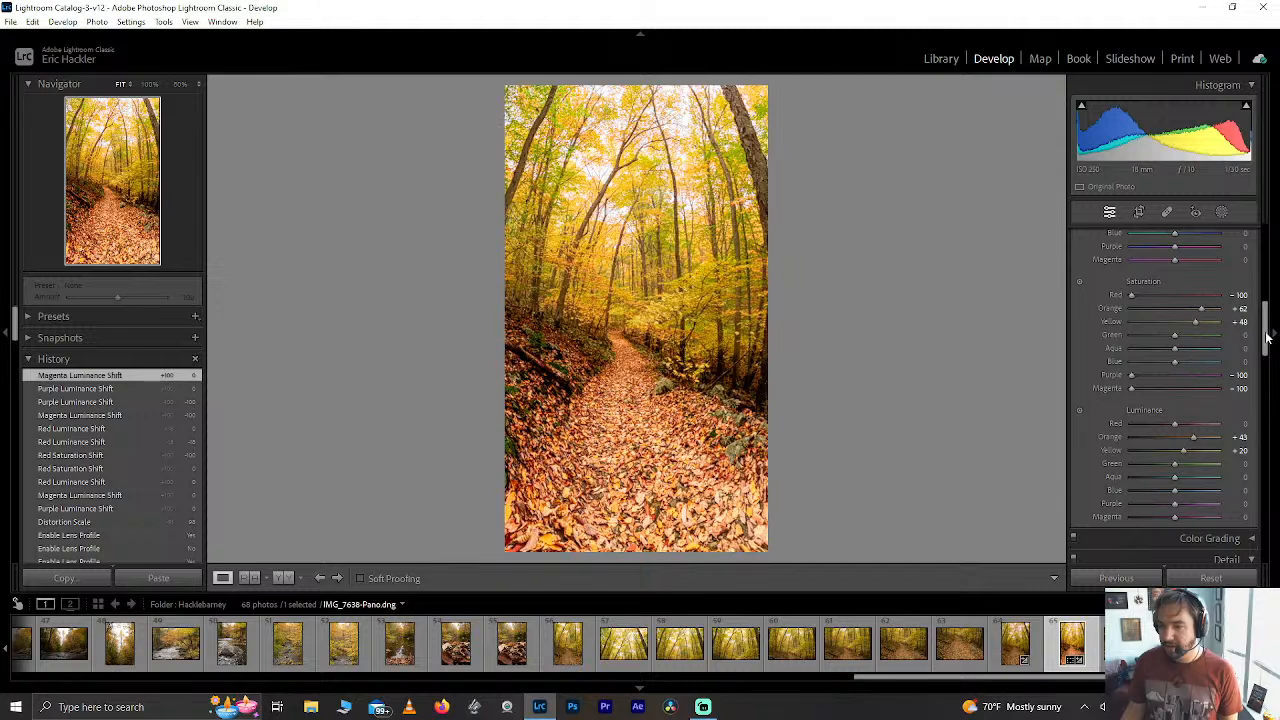
Raise the Red luminance to +66 and the Orange luminance to +51 in the colour mixer.
{"action": "mouse_move", "coordinate": [1266, 337]}
{"action": "left_mouse_down"}
{"action": "mouse_move", "coordinate": [1265, 320]}
{"action": "mouse_move", "coordinate": [1254, 346]}
{"action": "left_mouse_up"}
{"action": "left_click_drag", "start_coordinate": [1186, 385], "coordinate": [1207, 364]}
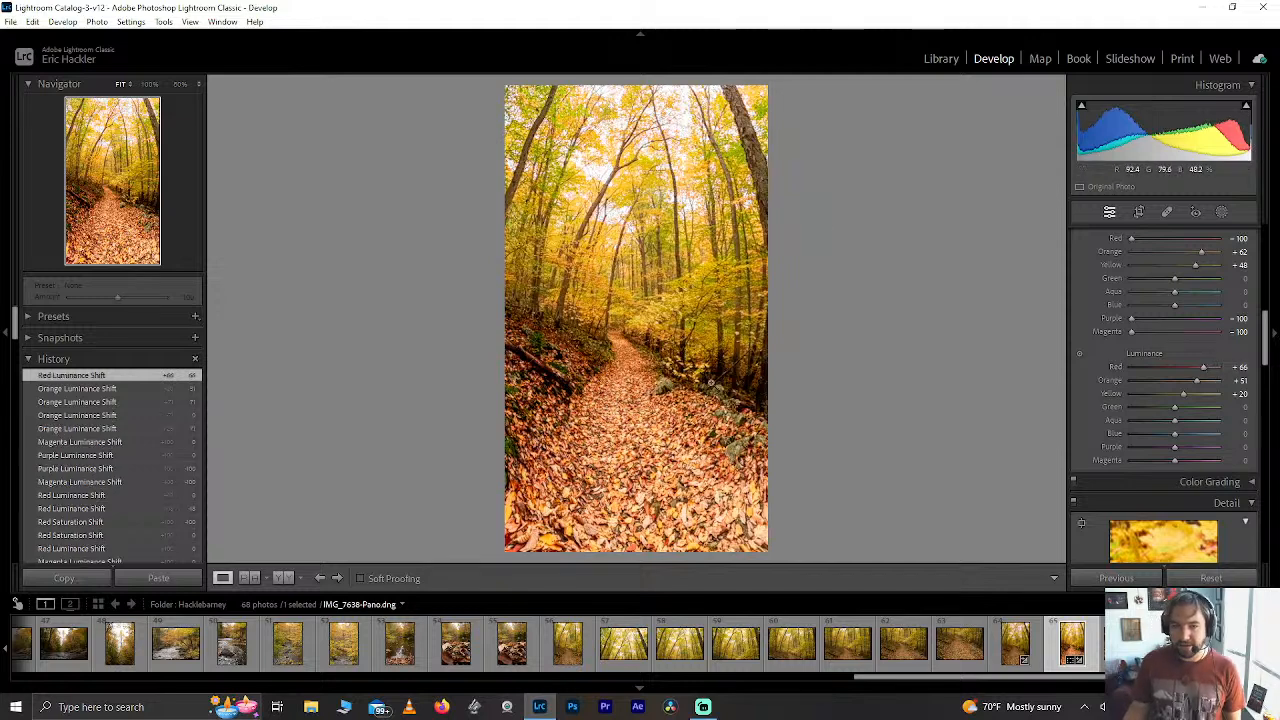
Add a narrow linear gradient mask covering the leaf-strewn forest floor, tilted to follow the slope and shifted to the path's far end.
{"action": "left_click_drag", "start_coordinate": [1266, 324], "coordinate": [1207, 202]}
{"action": "left_click", "coordinate": [1221, 213]}
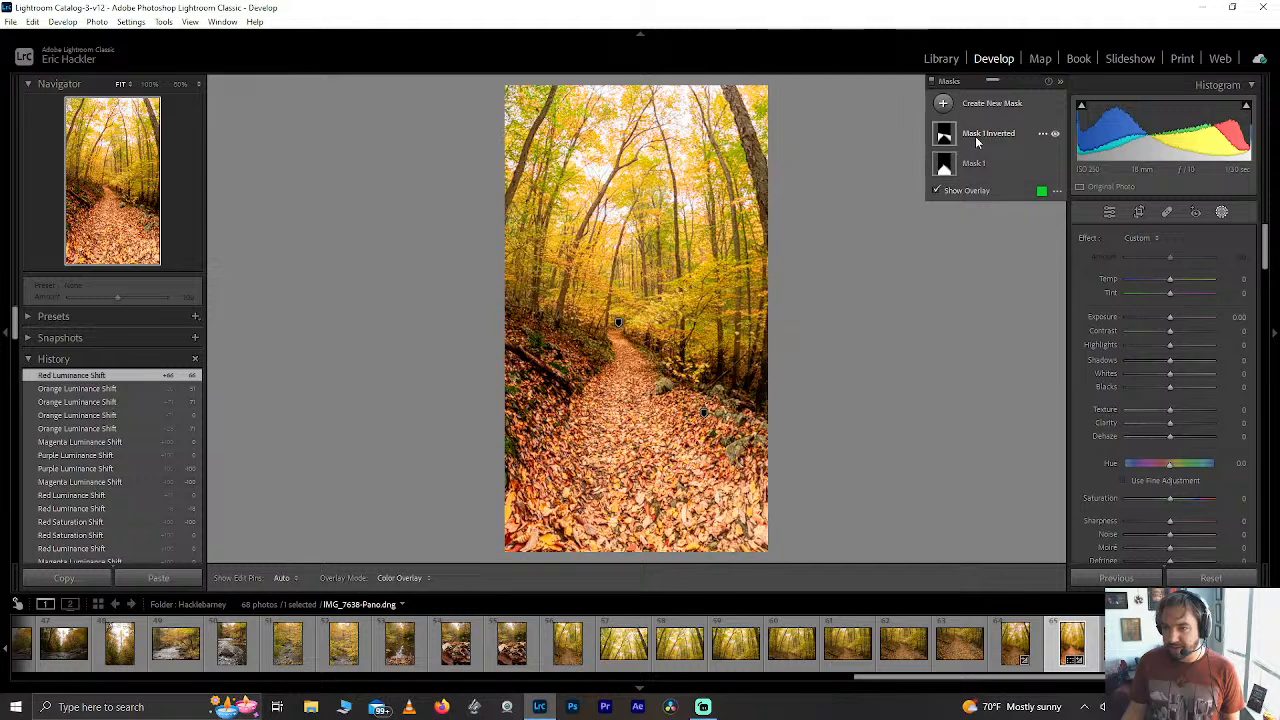
{"action": "left_click", "coordinate": [984, 104]}
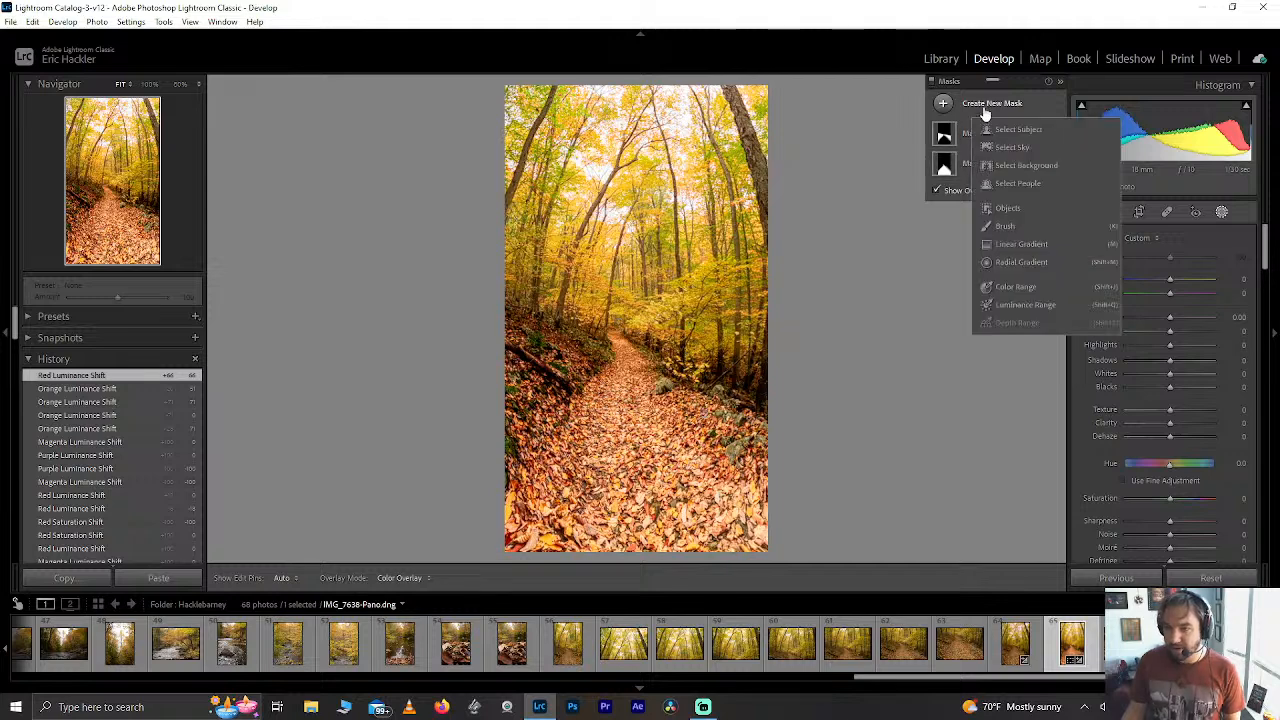
{"action": "left_click", "coordinate": [1050, 243]}
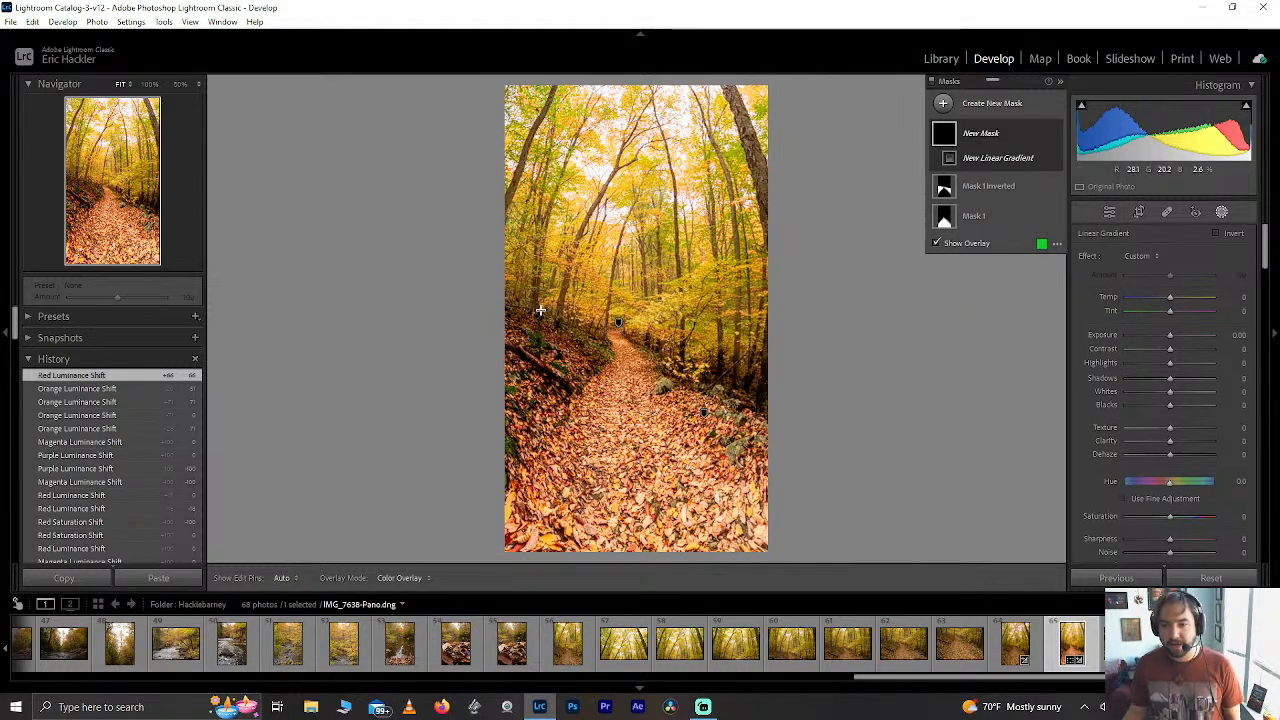
{"action": "mouse_move", "coordinate": [595, 323]}
{"action": "left_mouse_down"}
{"action": "mouse_move", "coordinate": [624, 284]}
{"action": "mouse_move", "coordinate": [545, 300]}
{"action": "mouse_move", "coordinate": [560, 270]}
{"action": "mouse_move", "coordinate": [540, 298]}
{"action": "mouse_move", "coordinate": [534, 286]}
{"action": "mouse_move", "coordinate": [620, 319]}
{"action": "left_mouse_up"}
{"action": "left_click_drag", "start_coordinate": [770, 320], "coordinate": [771, 352]}
{"action": "mouse_move", "coordinate": [622, 323]}
{"action": "left_mouse_down"}
{"action": "mouse_move", "coordinate": [621, 339]}
{"action": "mouse_move", "coordinate": [621, 323]}
{"action": "left_mouse_up"}
{"action": "left_click_drag", "start_coordinate": [789, 347], "coordinate": [772, 367]}
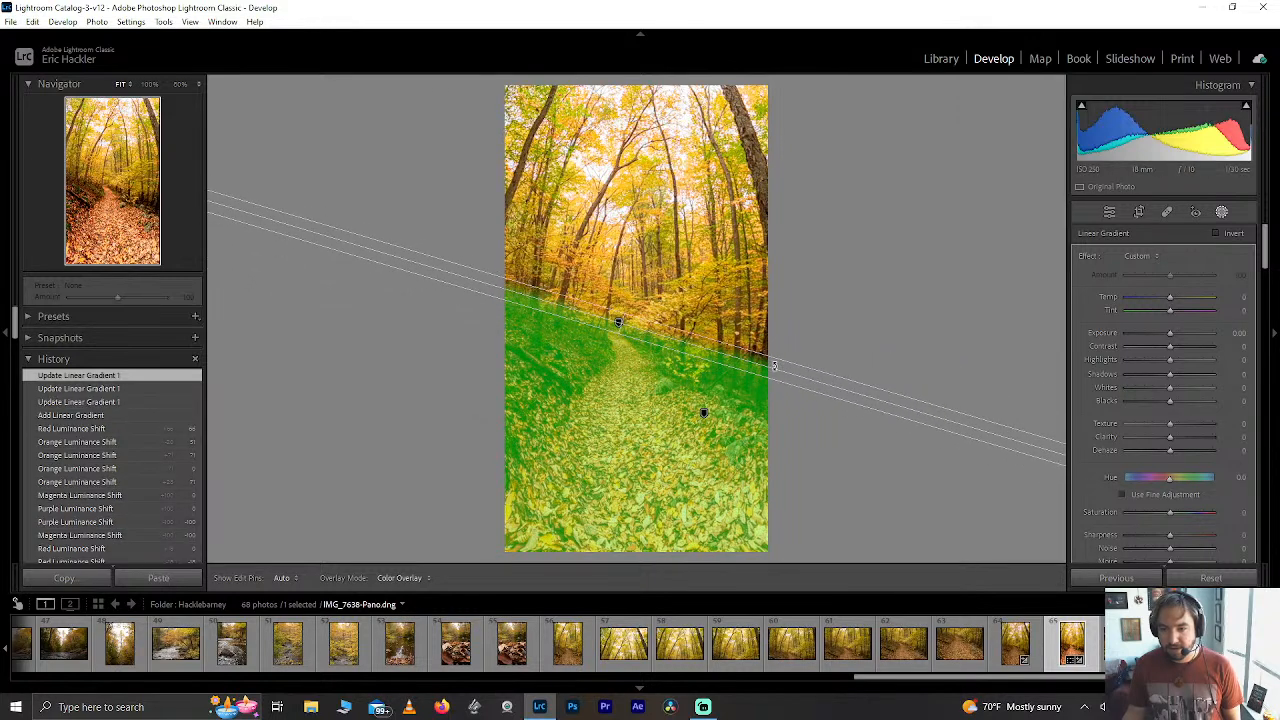
{"action": "left_click_drag", "start_coordinate": [621, 323], "coordinate": [630, 336]}
Try cooling the forest floor mask's temperature to -26 and lowering its saturation, resetting each to 0.
{"action": "left_click_drag", "start_coordinate": [1175, 307], "coordinate": [1165, 307]}
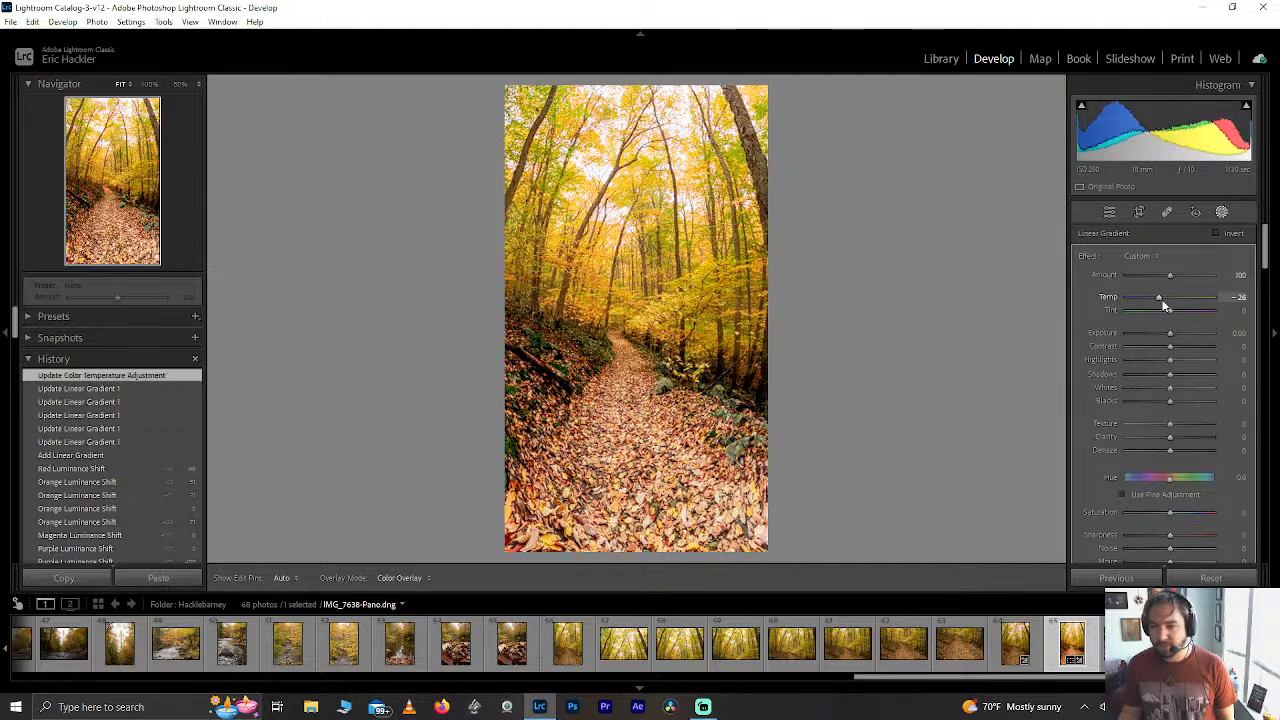
{"action": "double_click", "coordinate": [1162, 299]}
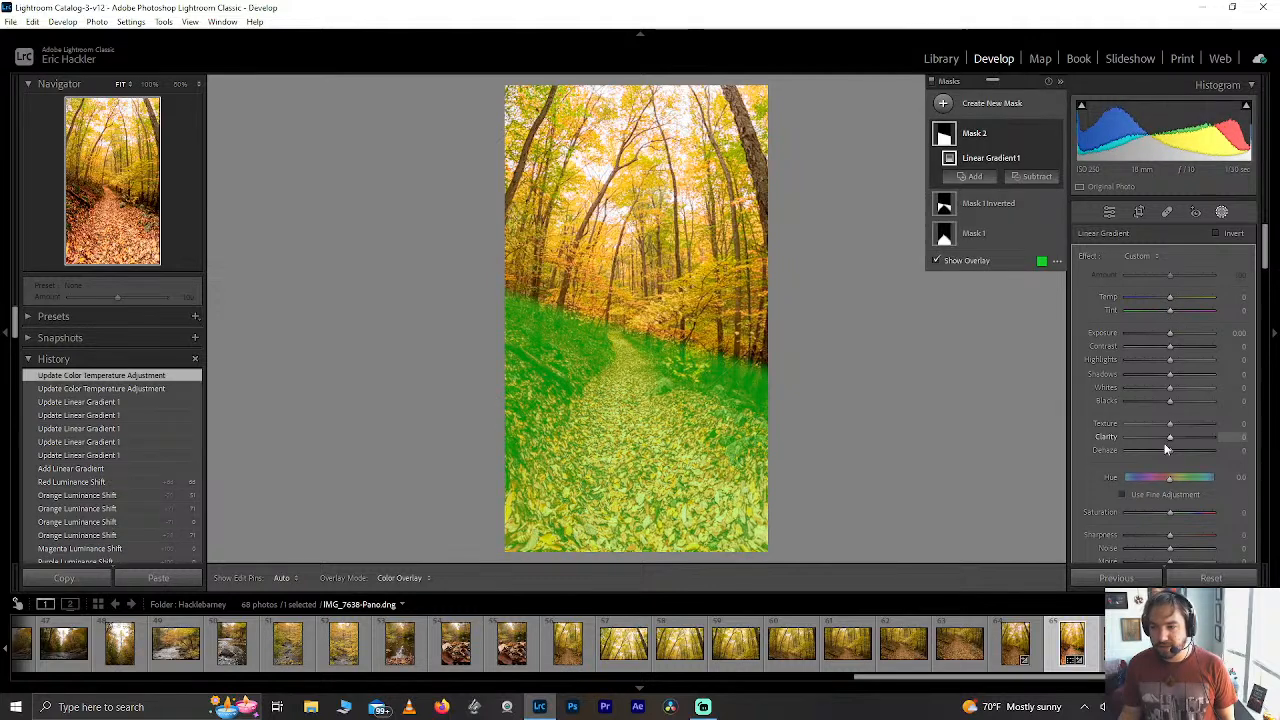
{"action": "left_click_drag", "start_coordinate": [1172, 511], "coordinate": [1150, 511]}
{"action": "double_click", "coordinate": [1150, 511]}
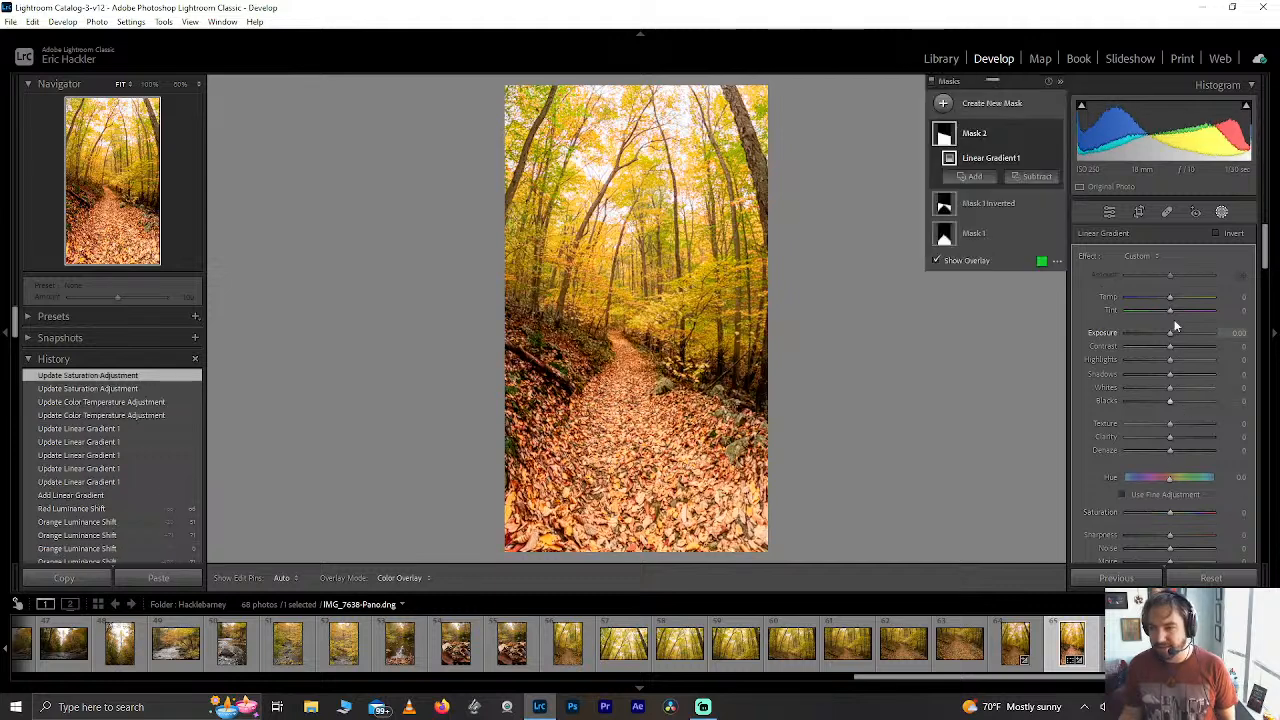
Shift the forest floor mask's tint towards green to -30.
{"action": "mouse_move", "coordinate": [1170, 310]}
{"action": "left_mouse_down"}
{"action": "mouse_move", "coordinate": [1180, 306]}
{"action": "mouse_move", "coordinate": [1155, 312]}
{"action": "left_mouse_up"}
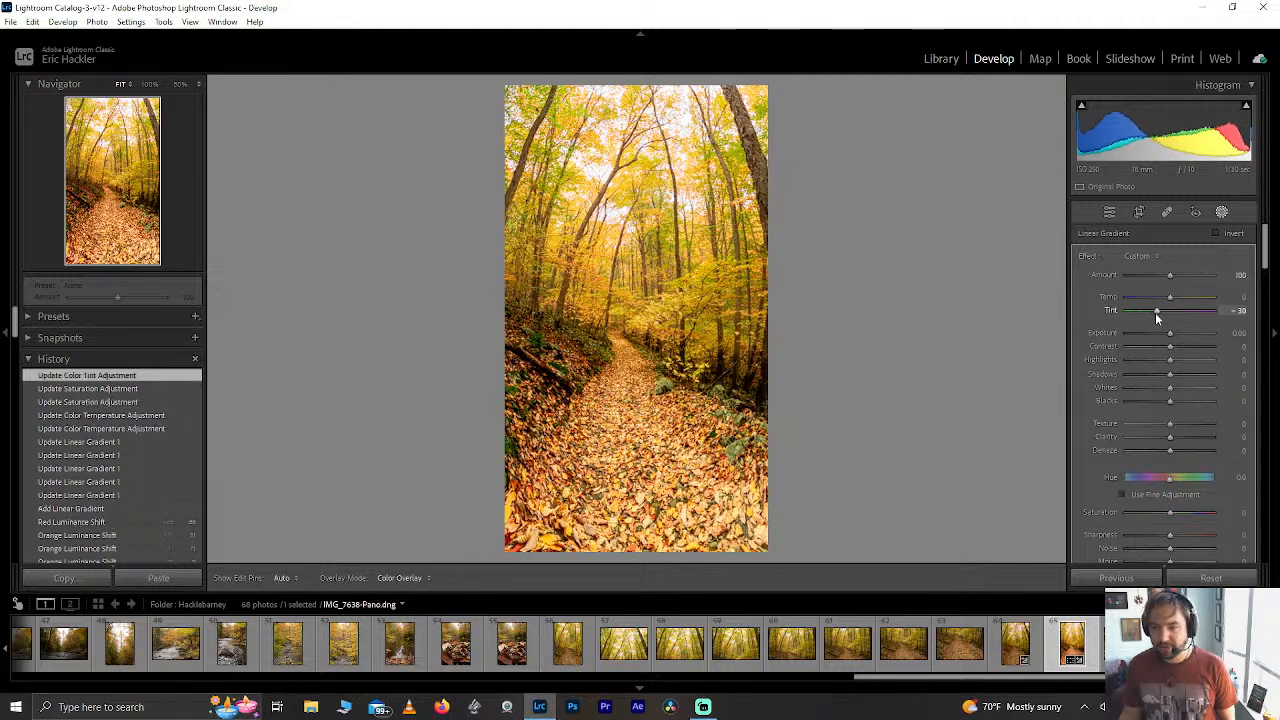
Try tint and temperature shifts on Mask 2's linear gradient, ending at a tint of −21.
{"action": "mouse_move", "coordinate": [1155, 312]}
{"action": "left_mouse_down"}
{"action": "mouse_move", "coordinate": [1104, 313]}
{"action": "mouse_move", "coordinate": [1205, 299]}
{"action": "mouse_move", "coordinate": [1155, 299]}
{"action": "mouse_move", "coordinate": [1144, 316]}
{"action": "mouse_move", "coordinate": [1163, 317]}
{"action": "left_mouse_up"}
{"action": "double_click", "coordinate": [1154, 313]}
{"action": "double_click", "coordinate": [1153, 312]}
{"action": "double_click", "coordinate": [1165, 296]}
{"action": "left_click_drag", "start_coordinate": [1163, 316], "coordinate": [1161, 316]}
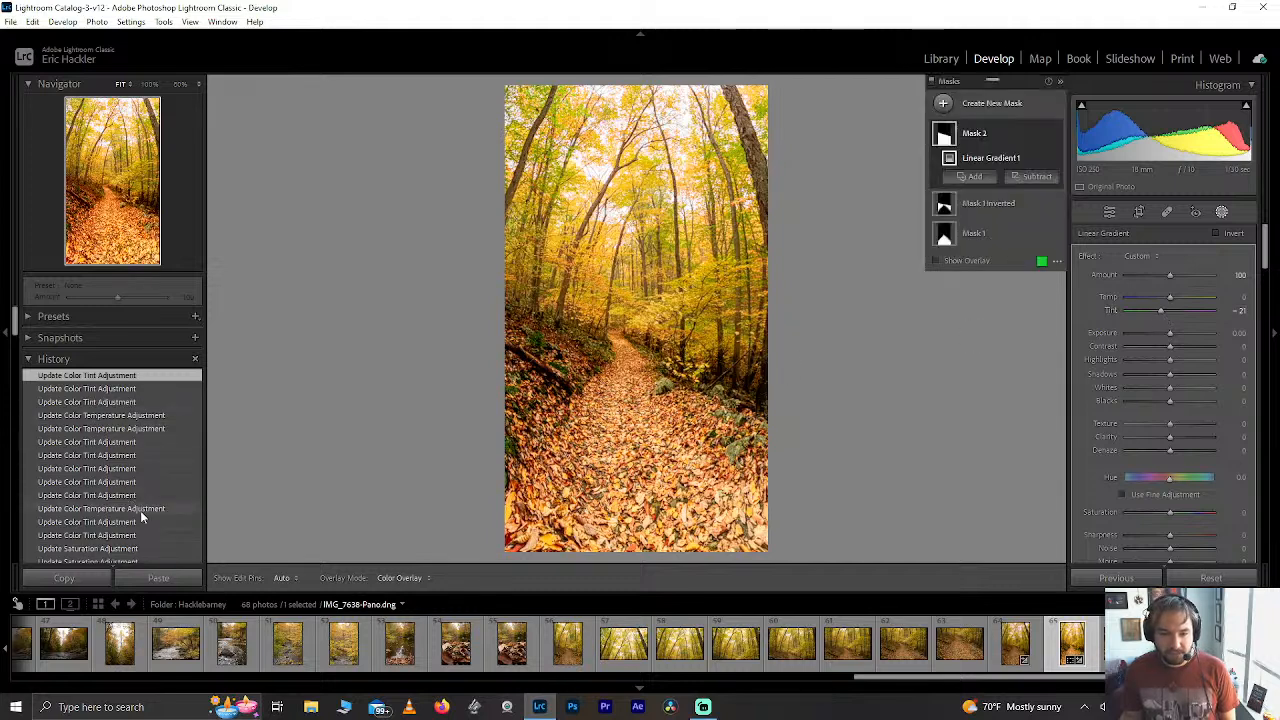
Compare earlier tint and temperature states in the history and restore the one with temperature 0 and tint −33.
{"action": "left_click", "coordinate": [126, 443]}
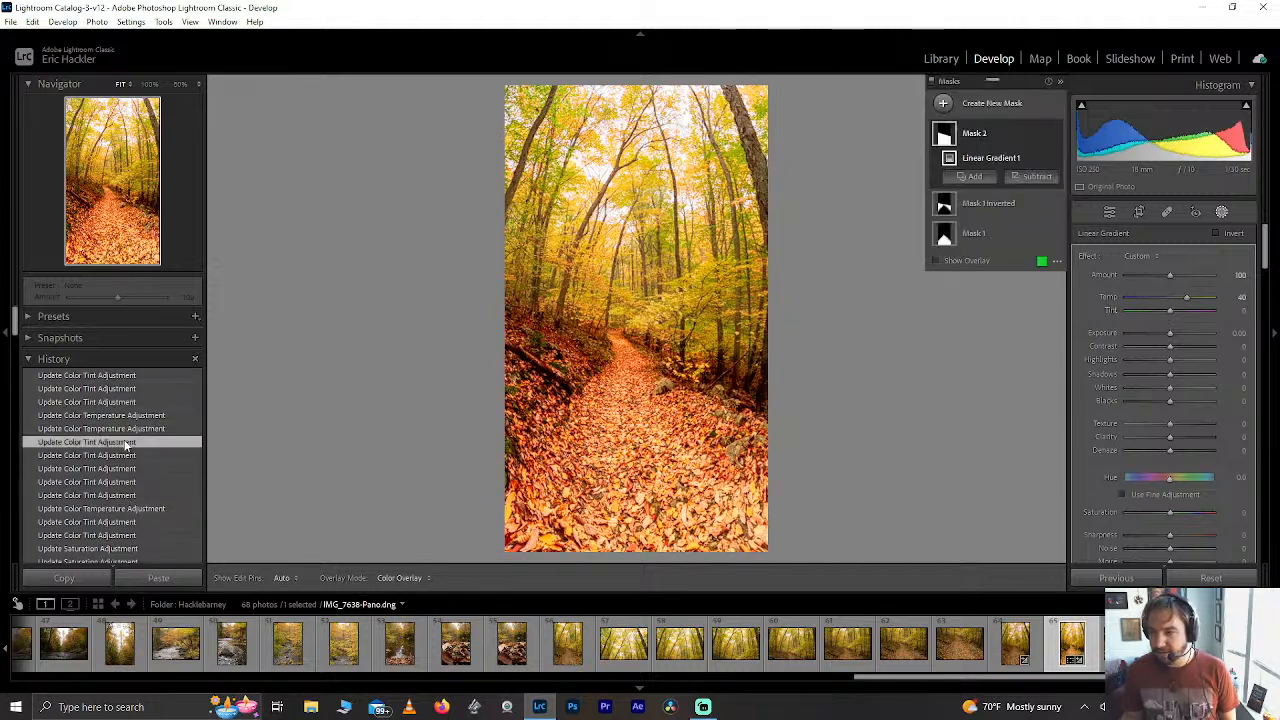
{"action": "left_click", "coordinate": [126, 456]}
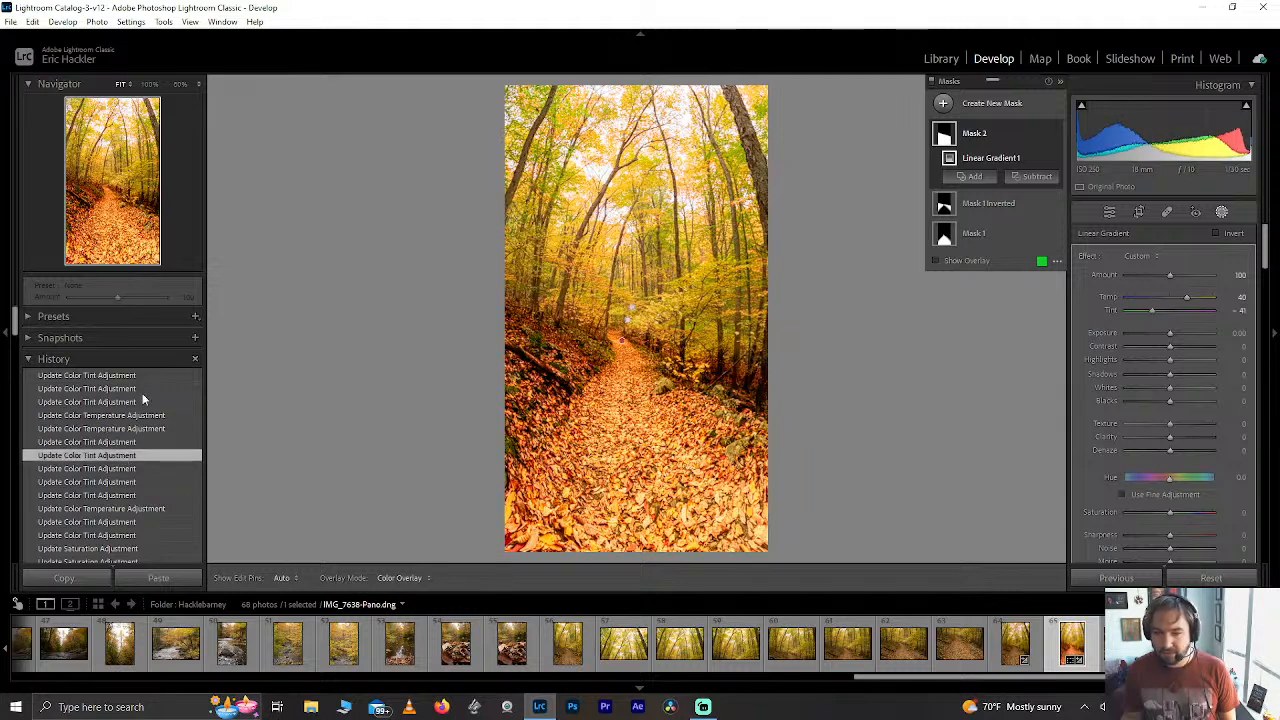
{"action": "left_click", "coordinate": [89, 467]}
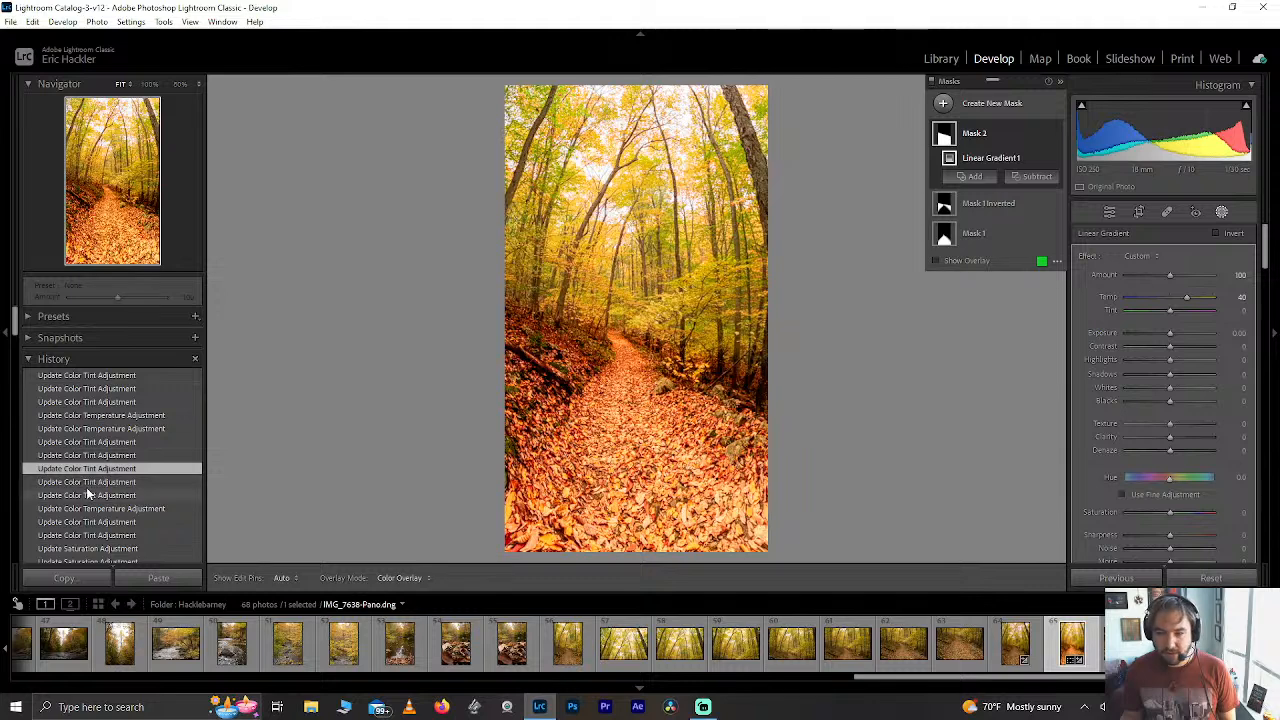
{"action": "left_click", "coordinate": [89, 494]}
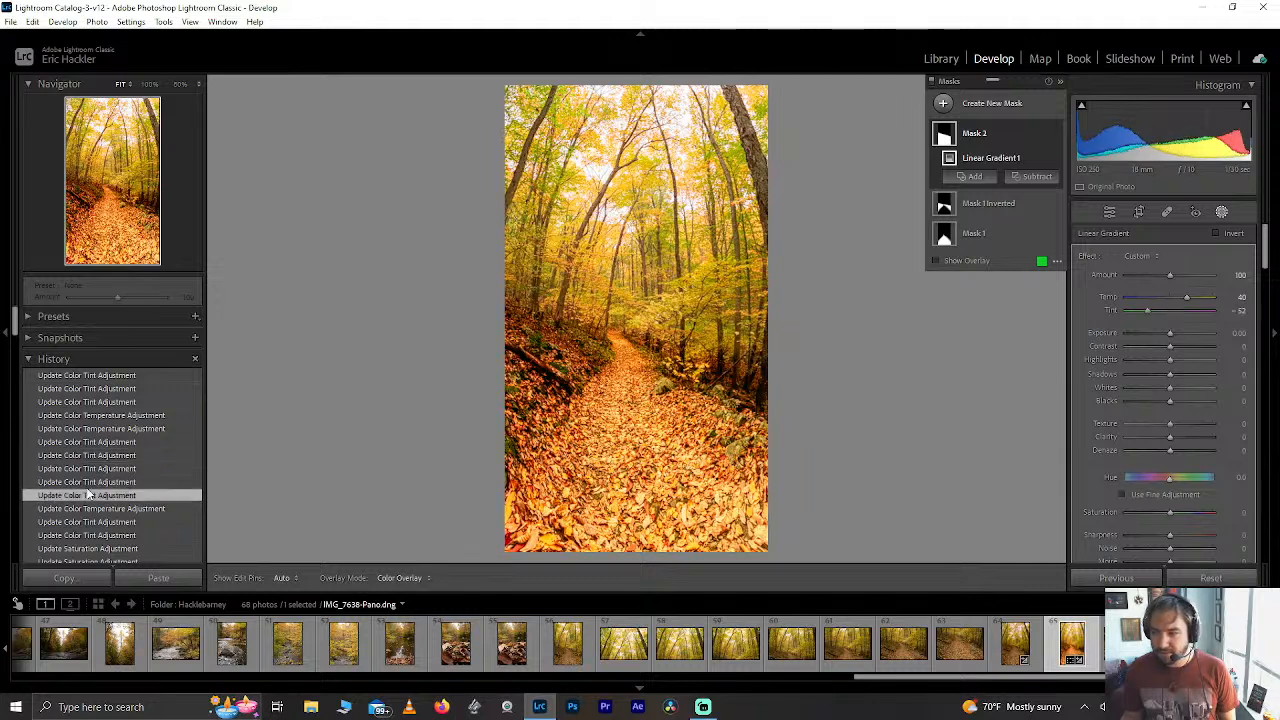
{"action": "left_click", "coordinate": [89, 509]}
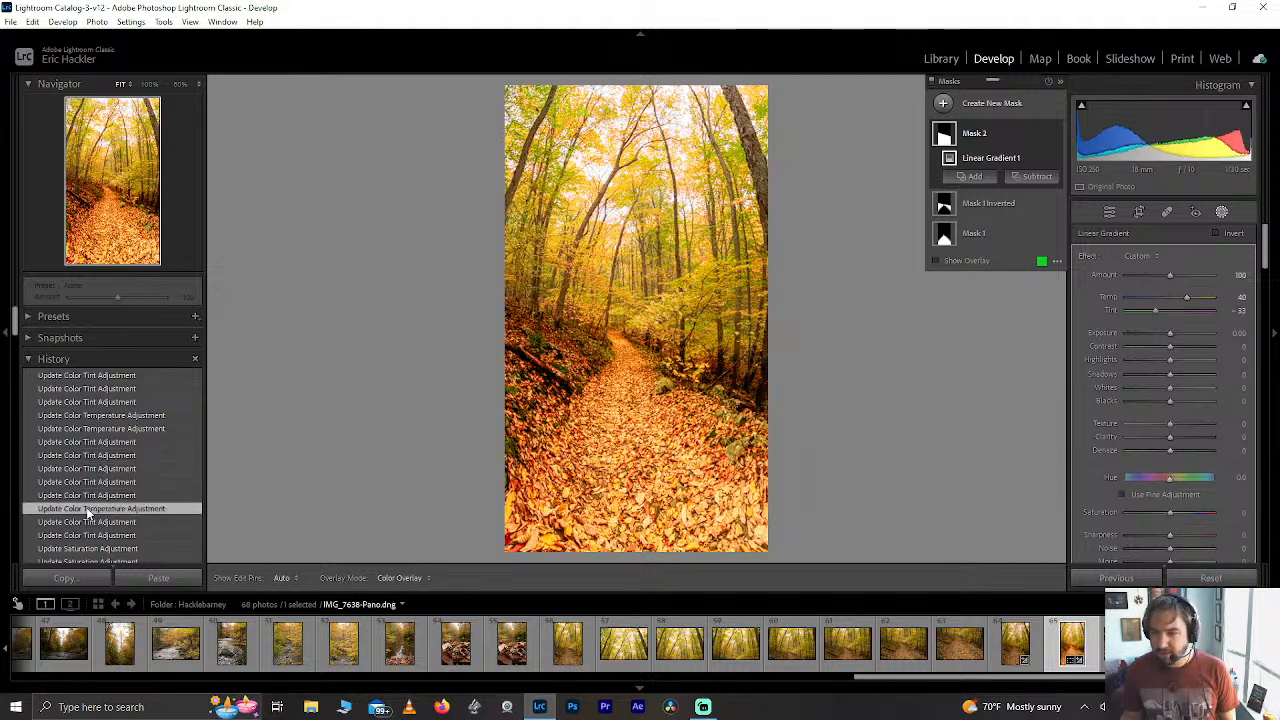
{"action": "left_click", "coordinate": [89, 523]}
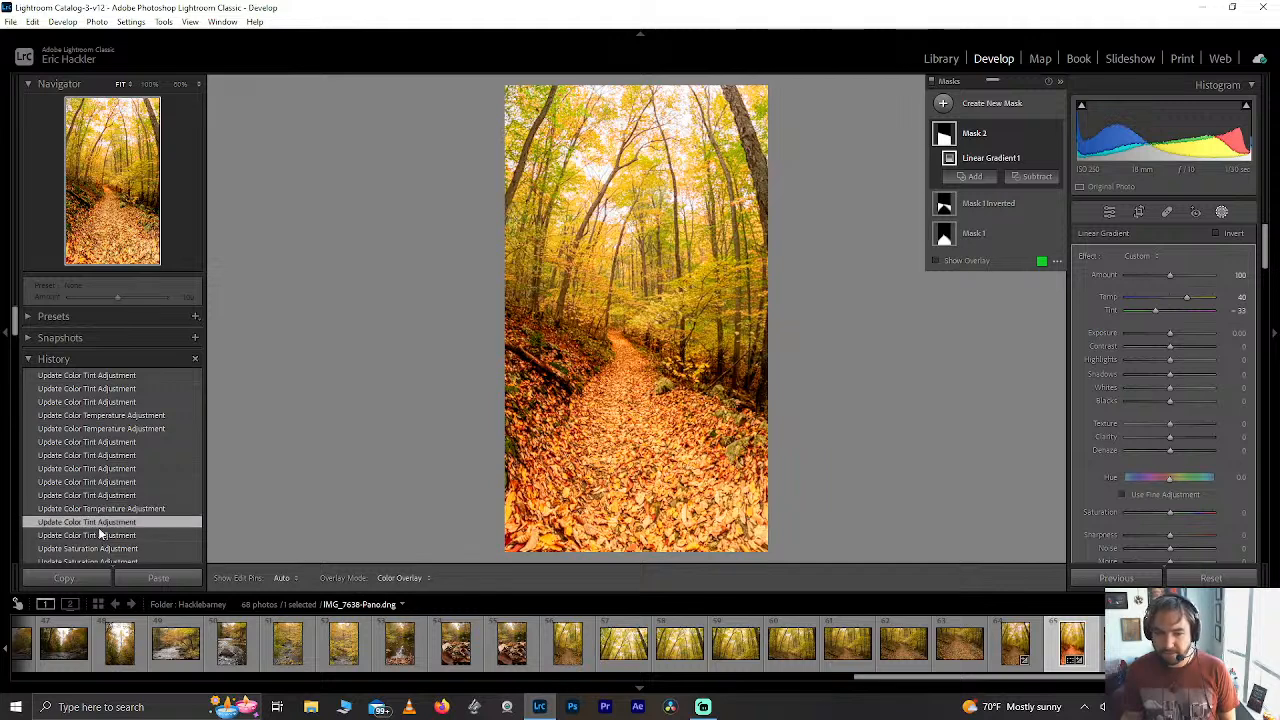
{"action": "left_click", "coordinate": [98, 536]}
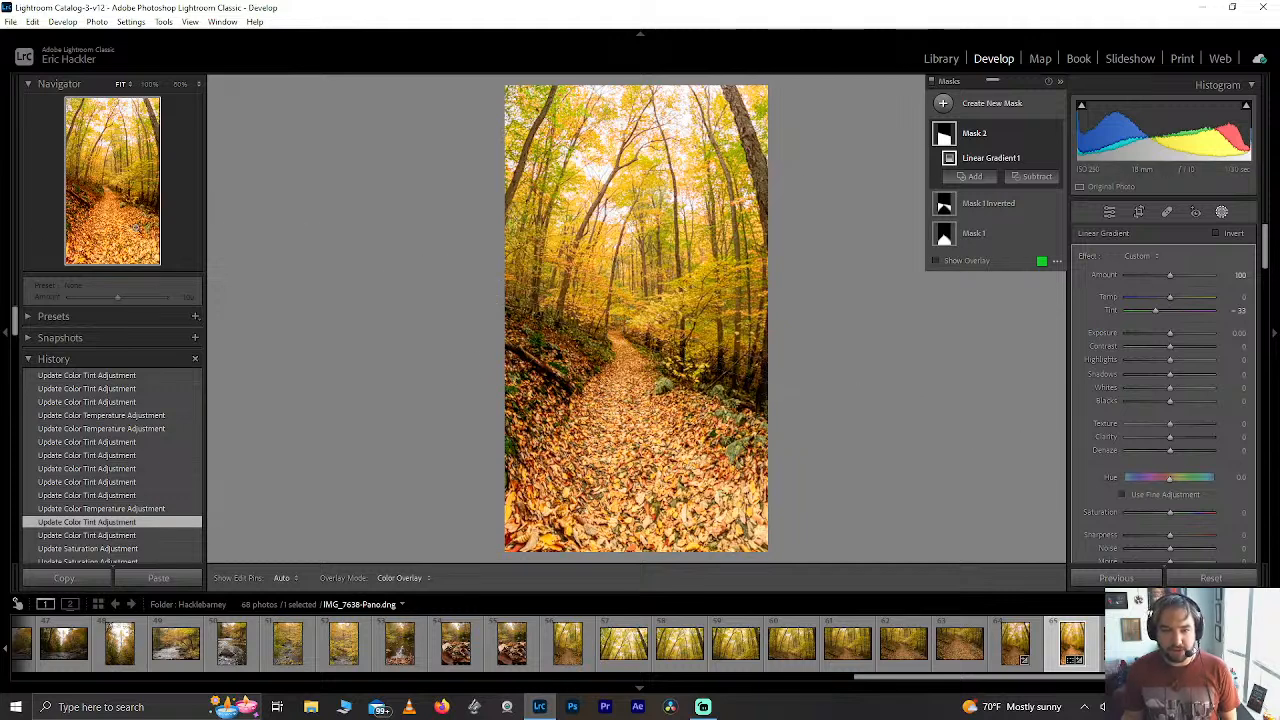
Lower the highlights of Mask 2 to −29 and create an inverted duplicate of the mask.
{"action": "mouse_move", "coordinate": [1169, 361]}
{"action": "left_mouse_down"}
{"action": "mouse_move", "coordinate": [1145, 361]}
{"action": "mouse_move", "coordinate": [1157, 357]}
{"action": "left_mouse_up"}
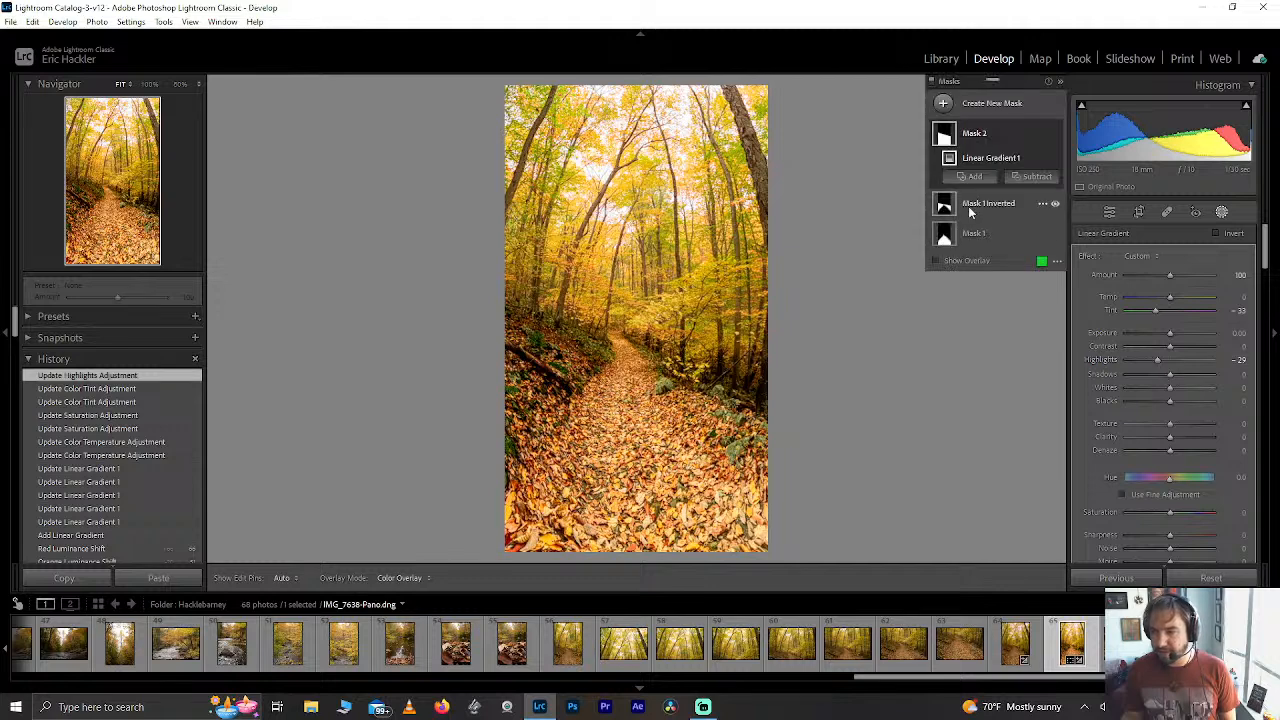
{"action": "left_click", "coordinate": [1042, 135]}
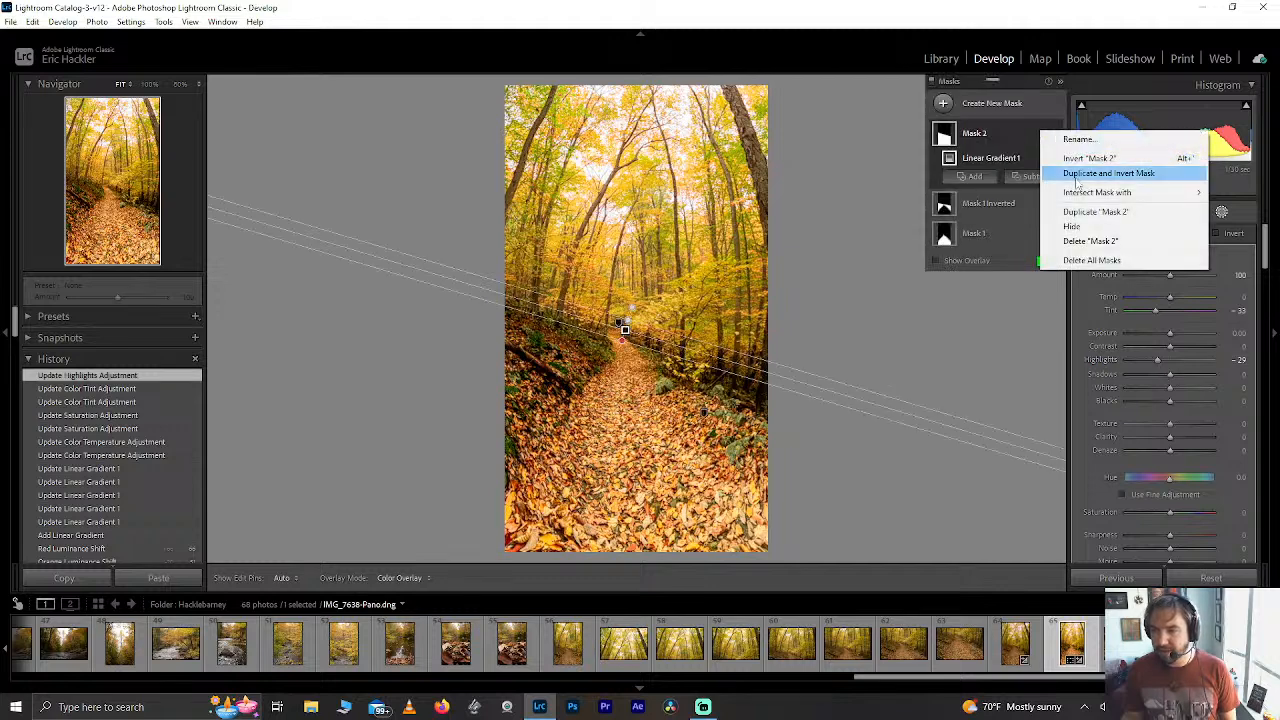
{"action": "left_click", "coordinate": [1080, 172]}
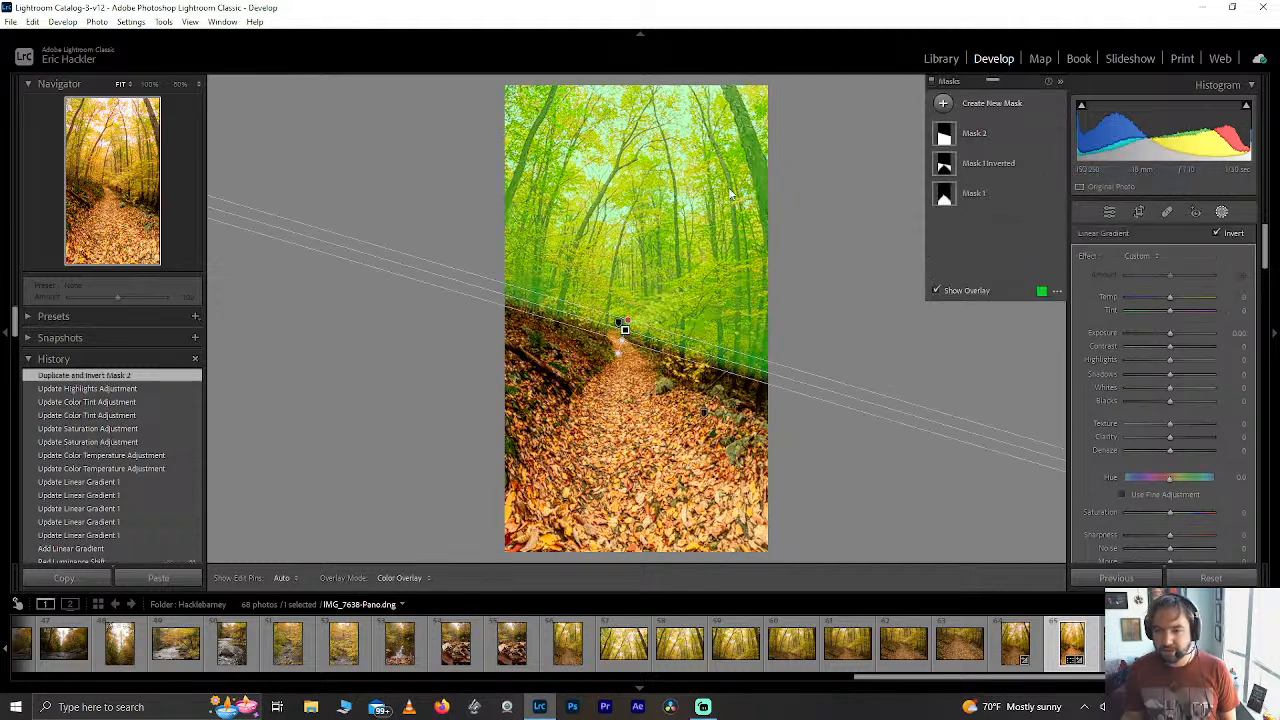
Try temperature and tint shifts on the inverted duplicate of Mask 2, settling on temperature 0 and tint 16.
{"action": "mouse_move", "coordinate": [1169, 308]}
{"action": "left_mouse_down"}
{"action": "mouse_move", "coordinate": [1148, 310]}
{"action": "mouse_move", "coordinate": [1188, 297]}
{"action": "left_mouse_up"}
{"action": "double_click", "coordinate": [1148, 310]}
{"action": "double_click", "coordinate": [1188, 297]}
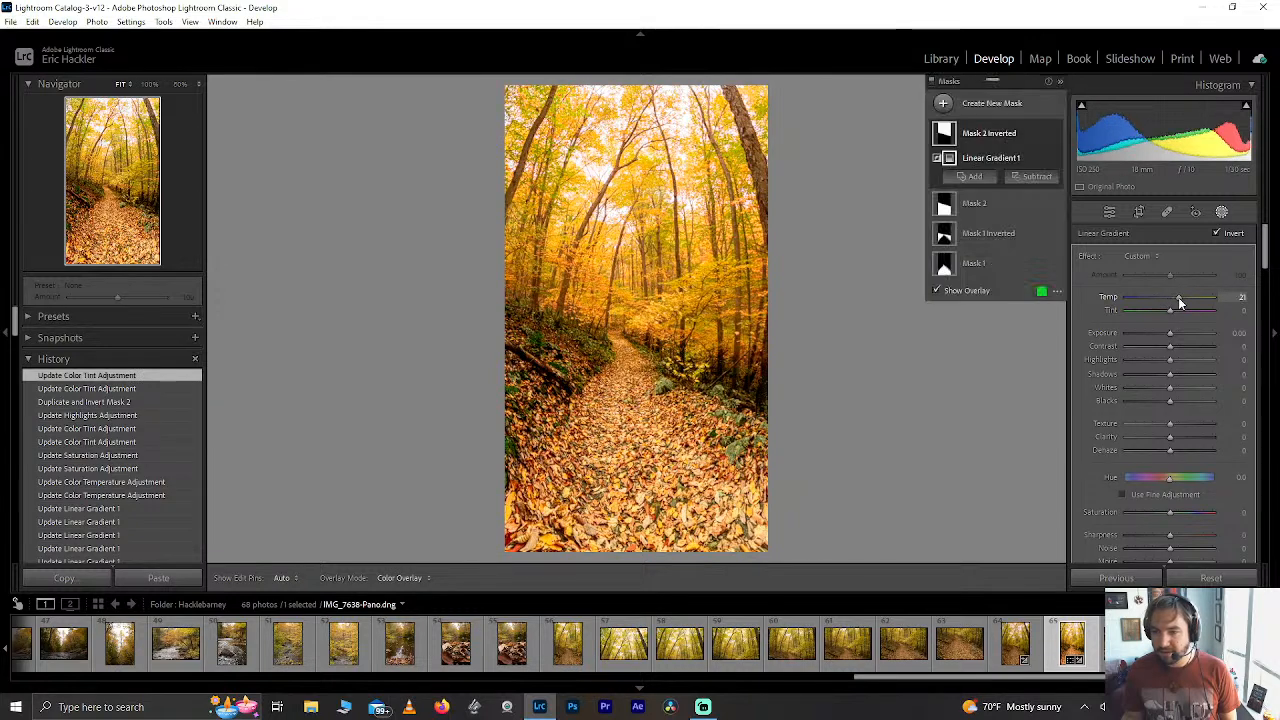
{"action": "left_click_drag", "start_coordinate": [1170, 310], "coordinate": [1195, 310]}
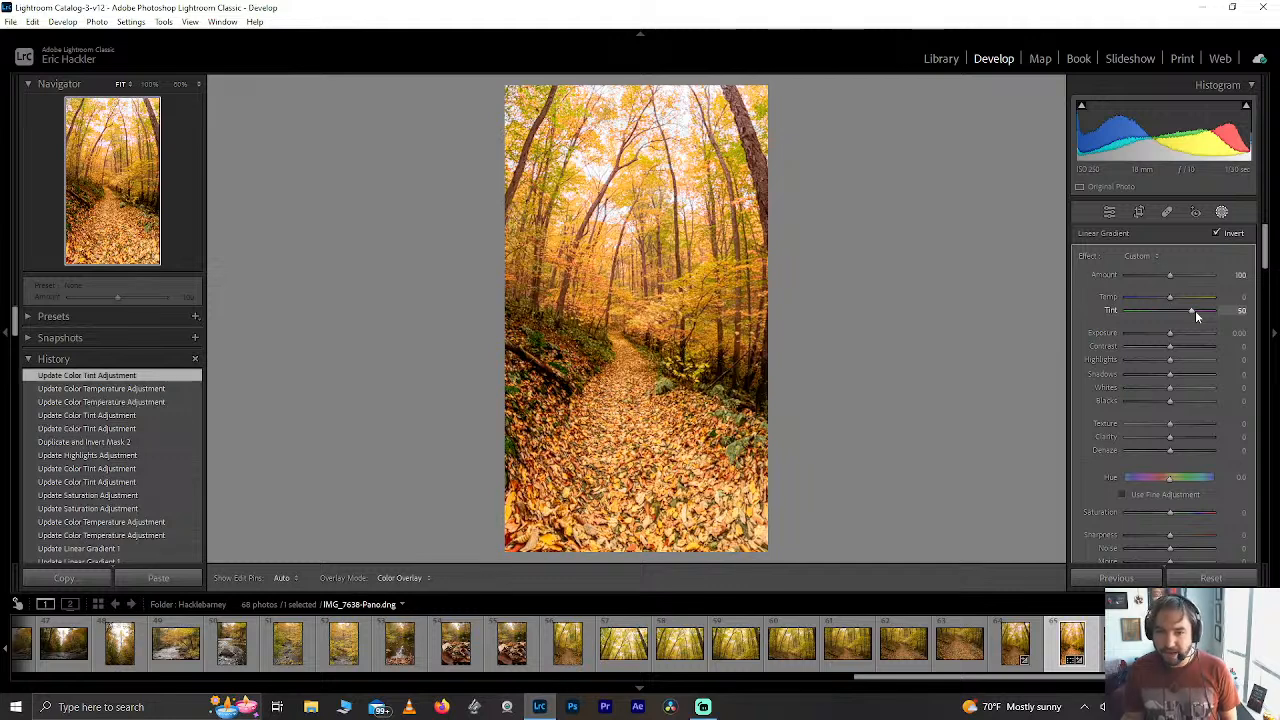
{"action": "double_click", "coordinate": [1195, 310]}
{"action": "left_click_drag", "start_coordinate": [1154, 311], "coordinate": [1177, 310]}
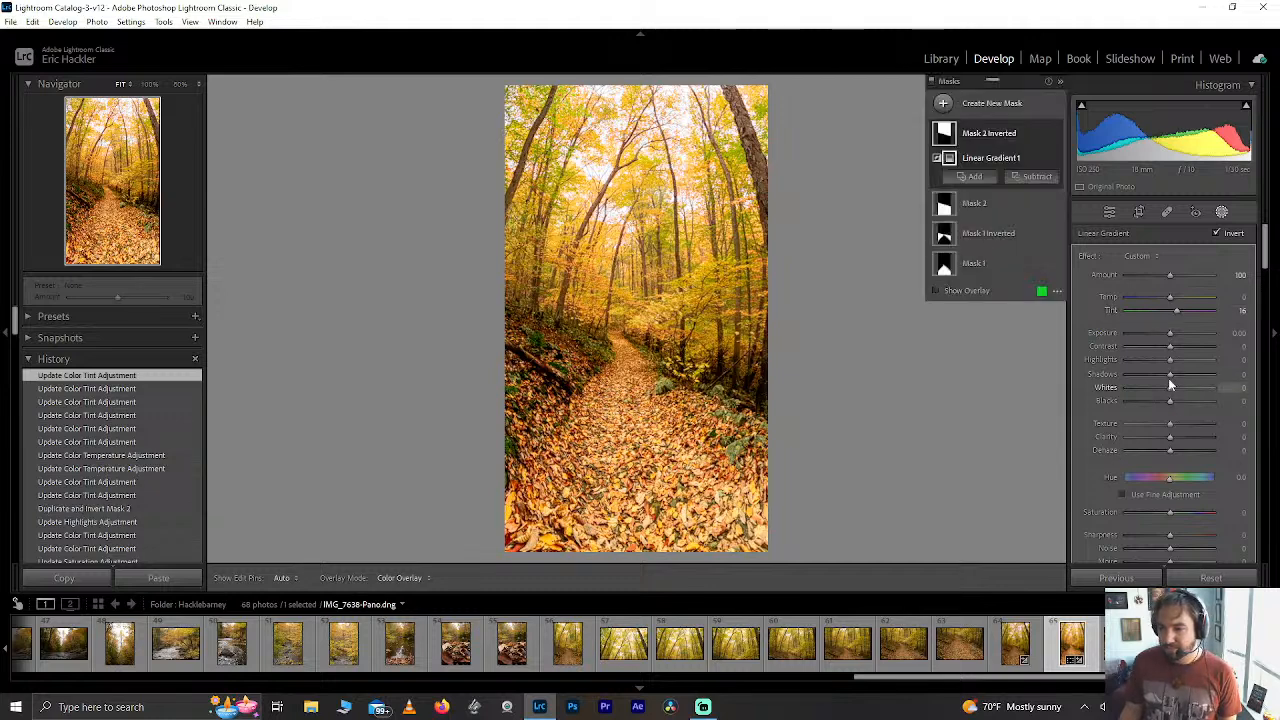
Set the contrast to 44 and the texture to 64 on Mask 2 Inverted, and check the trees close up.
{"action": "mouse_move", "coordinate": [1170, 346]}
{"action": "left_mouse_down"}
{"action": "mouse_move", "coordinate": [1222, 346]}
{"action": "mouse_move", "coordinate": [1187, 350]}
{"action": "left_mouse_up"}
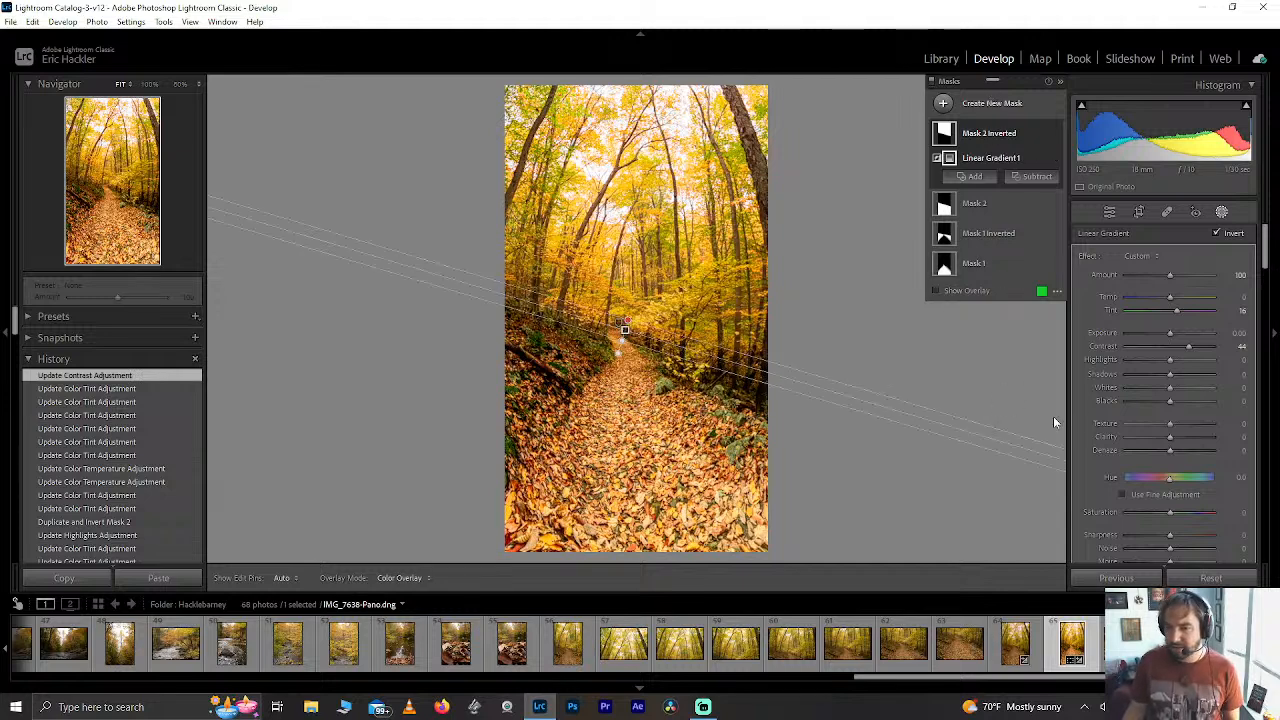
{"action": "left_click_drag", "start_coordinate": [1169, 437], "coordinate": [1200, 428]}
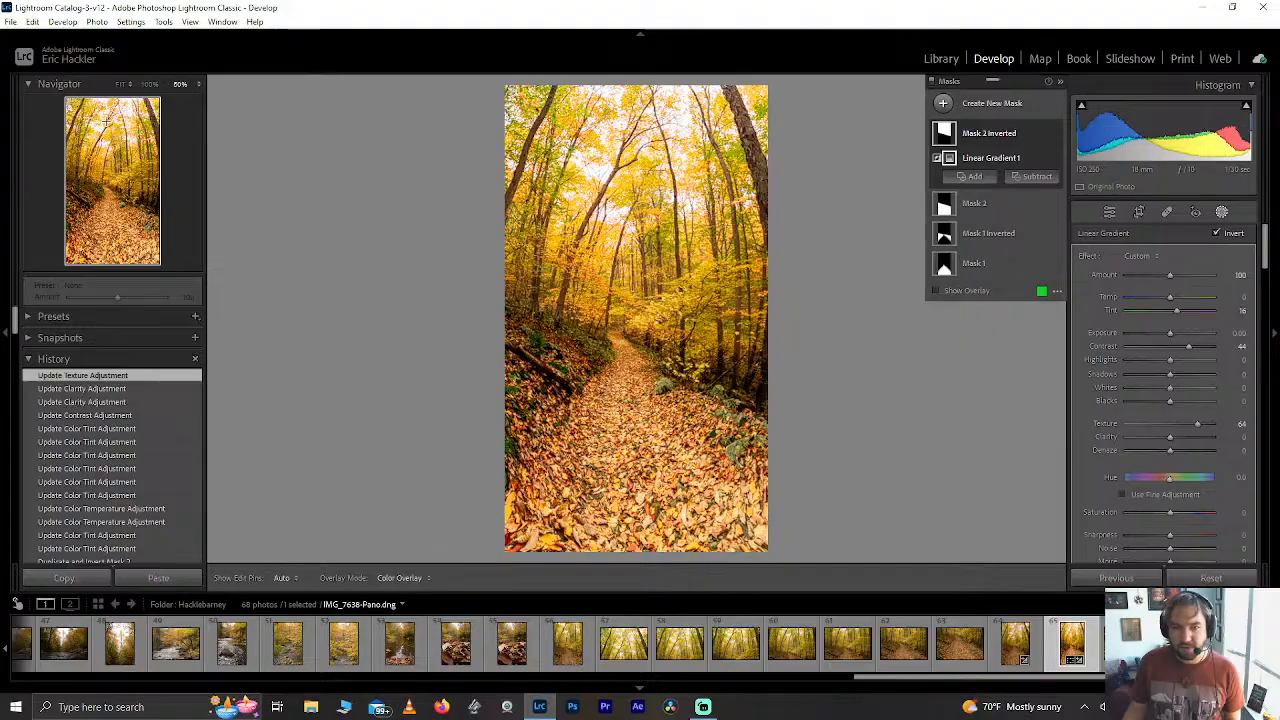
{"action": "left_click", "coordinate": [108, 125]}
{"action": "left_click_drag", "start_coordinate": [106, 122], "coordinate": [113, 172]}
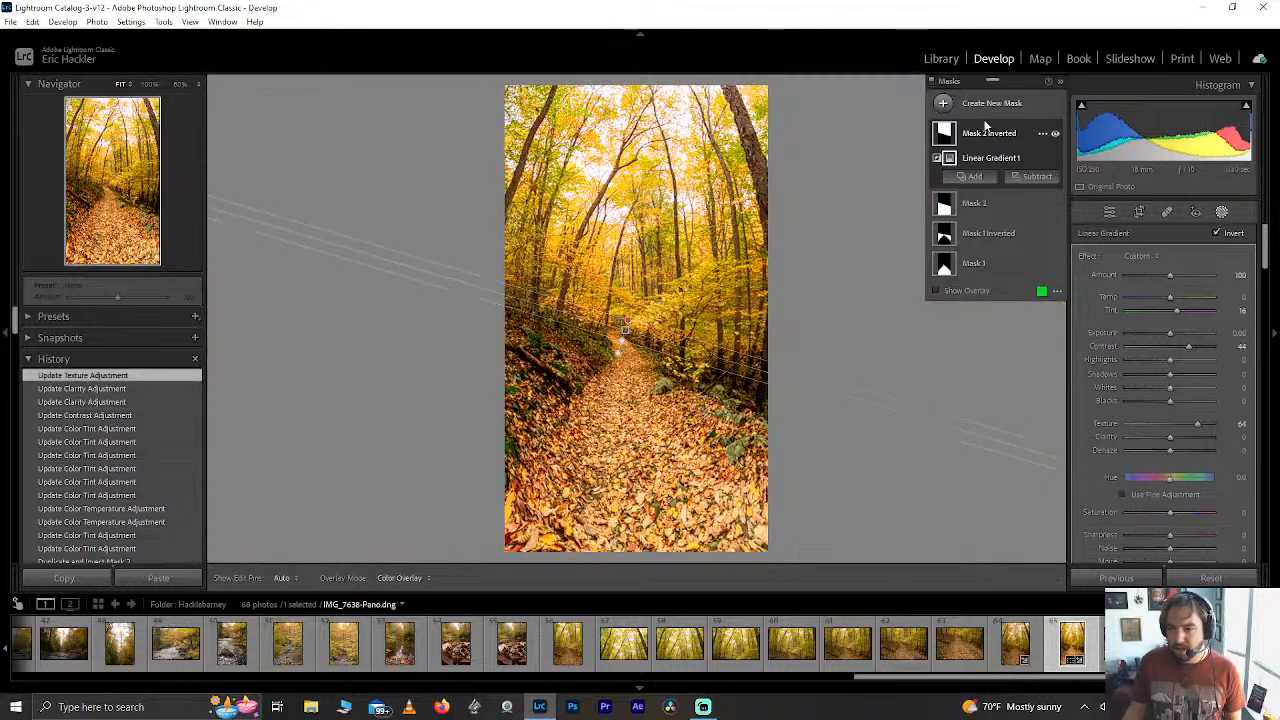
Lower the shadows of Mask 1 Inverted to −84, slightly reposition its Linear Gradient 1 at the path's far end, and leave masking.
{"action": "left_click", "coordinate": [994, 244]}
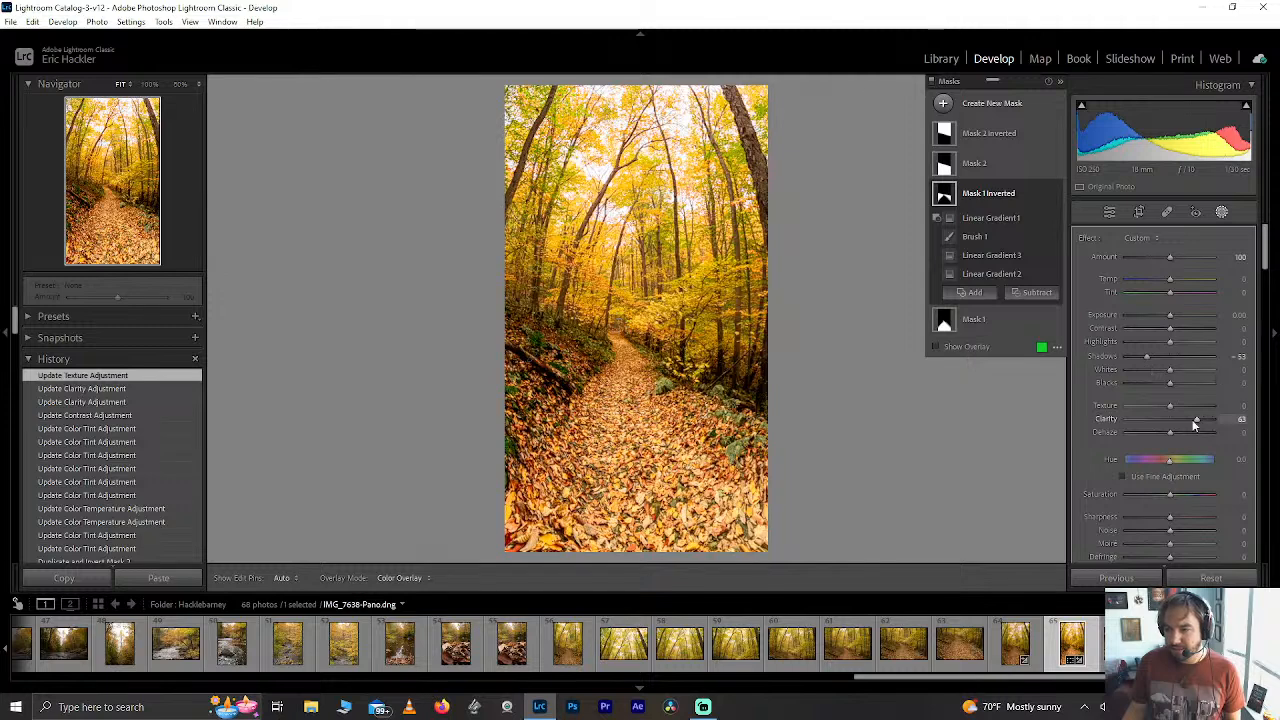
{"action": "left_click_drag", "start_coordinate": [1148, 357], "coordinate": [1132, 360]}
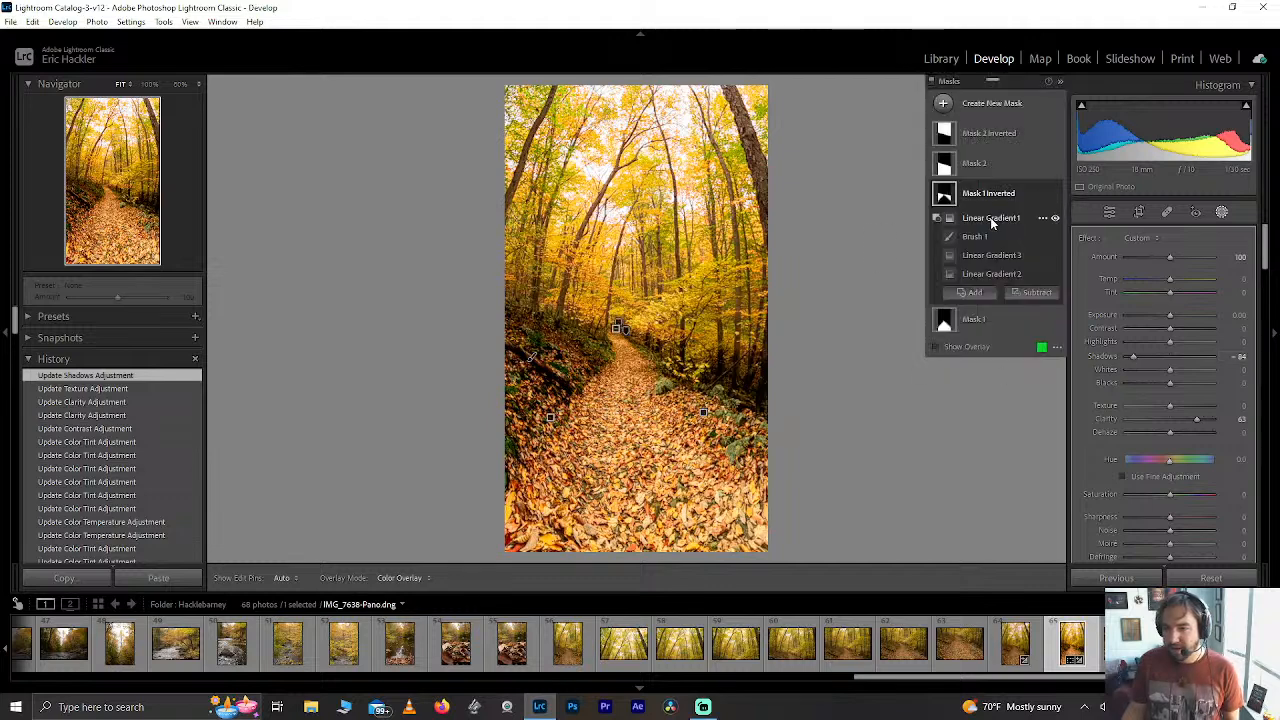
{"action": "left_click", "coordinate": [990, 217]}
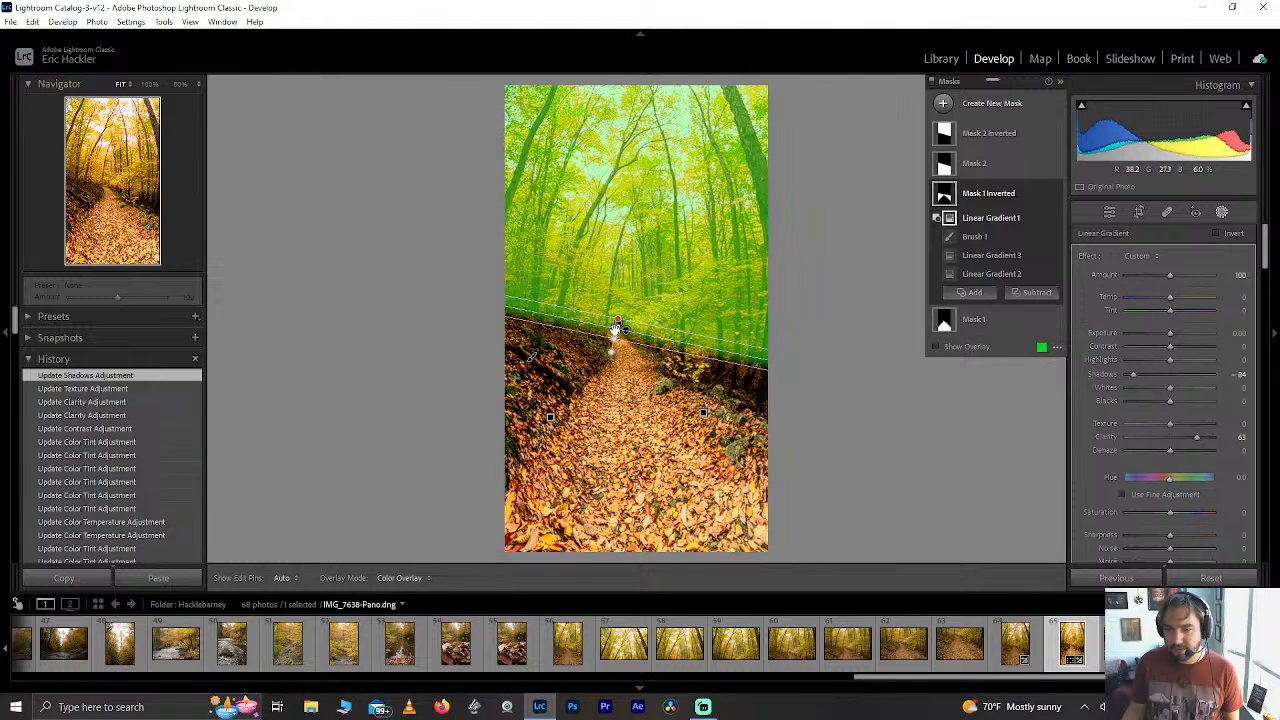
{"action": "mouse_move", "coordinate": [614, 339]}
{"action": "left_mouse_down"}
{"action": "mouse_move", "coordinate": [606, 366]}
{"action": "mouse_move", "coordinate": [617, 319]}
{"action": "mouse_move", "coordinate": [623, 340]}
{"action": "left_mouse_up"}
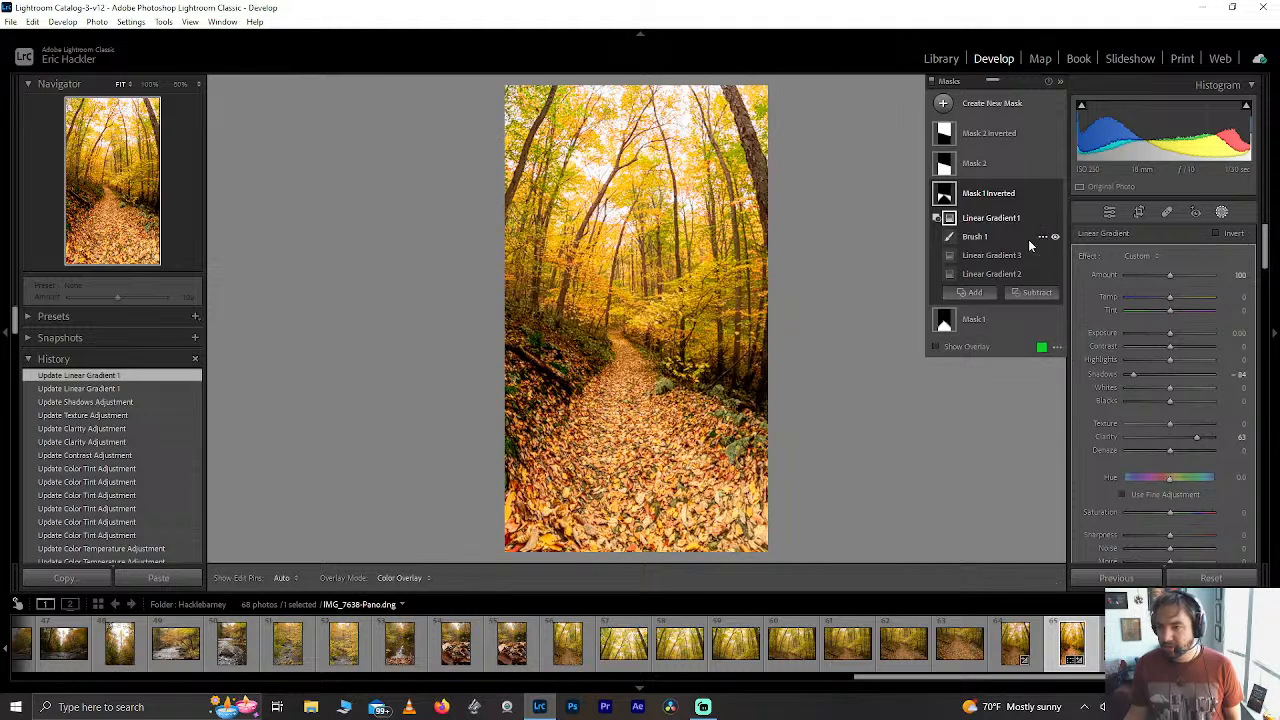
{"action": "left_click", "coordinate": [1109, 212]}
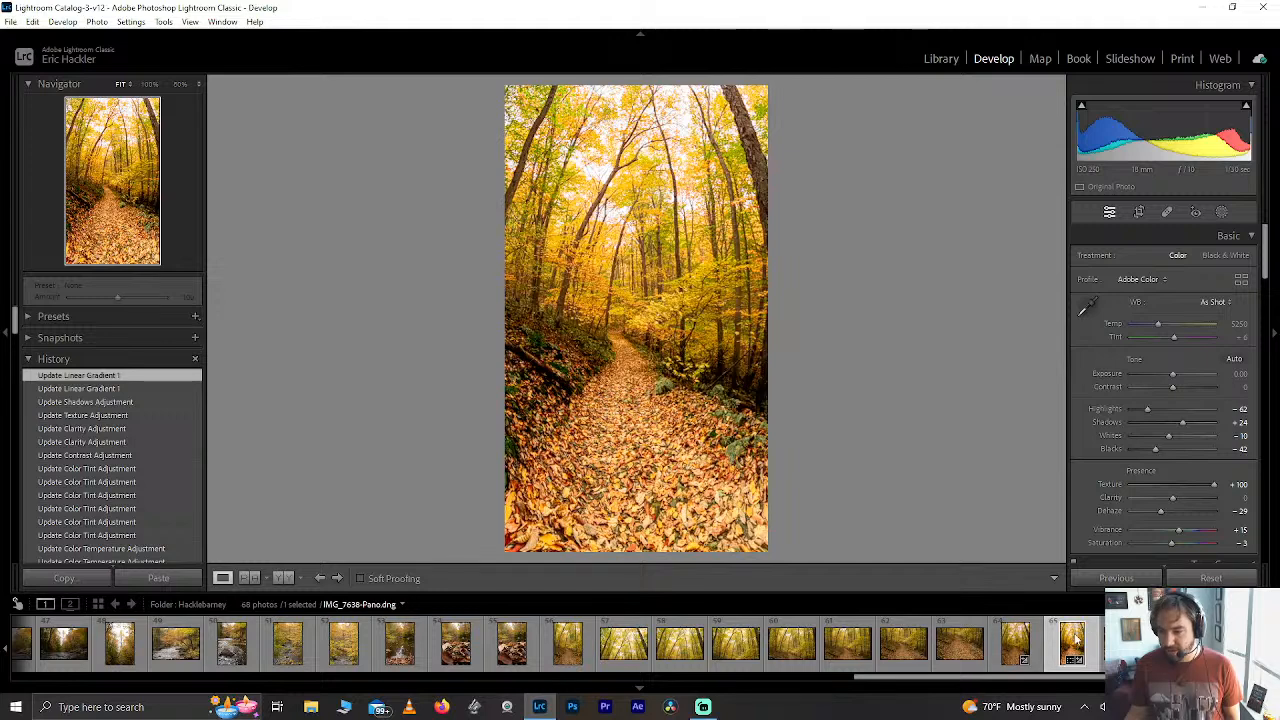
Rate the finished color photo three stars and create a virtual copy of it.
{"action": "key", "text": "3"}
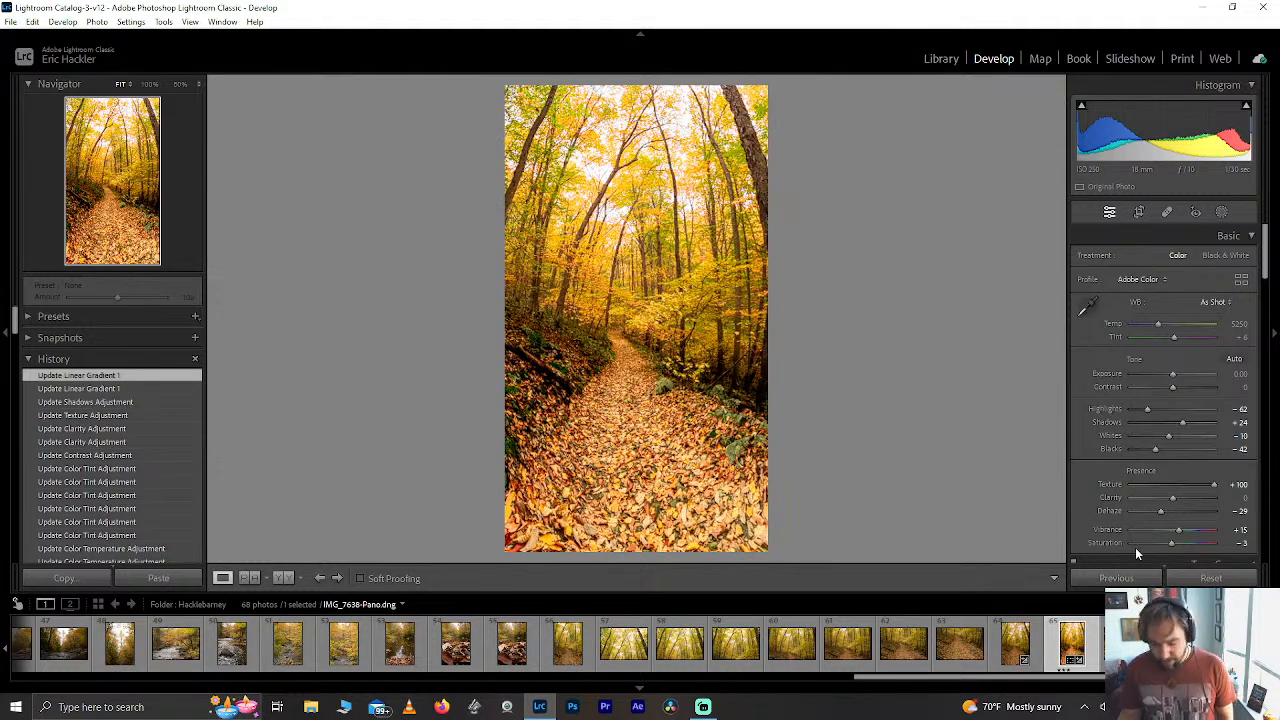
{"action": "right_click", "coordinate": [1072, 654]}
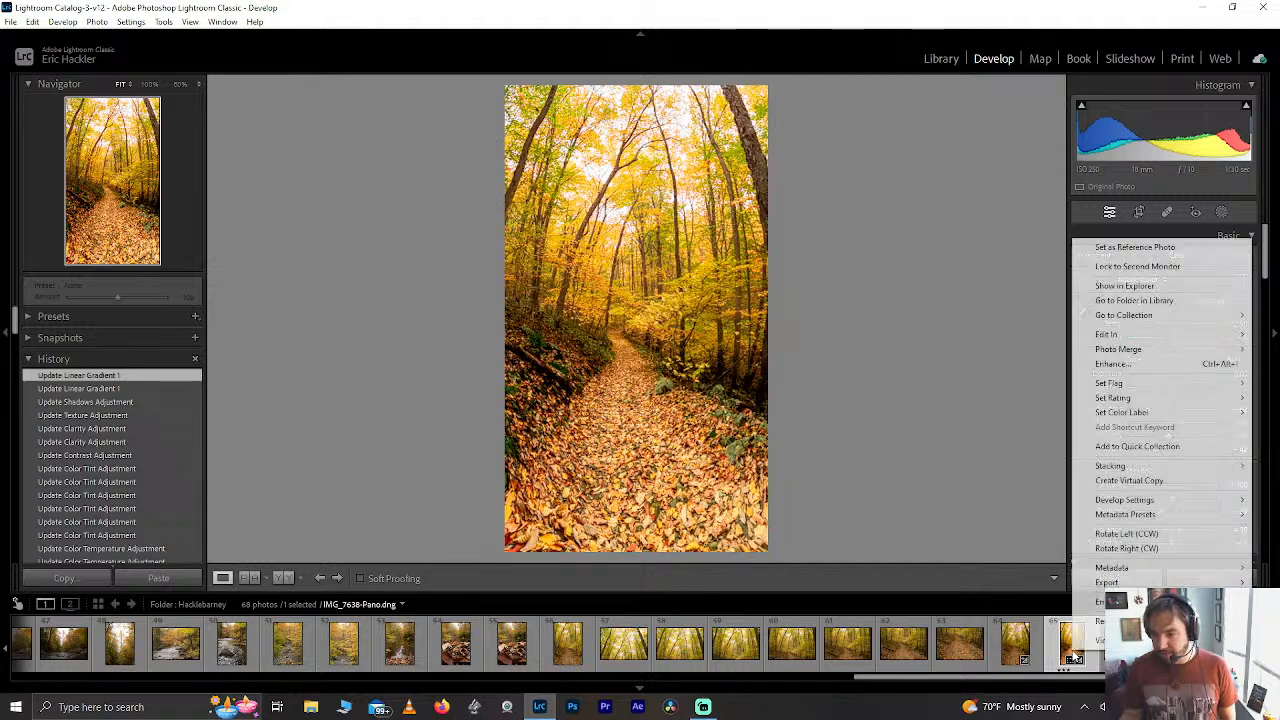
{"action": "left_click", "coordinate": [1131, 483]}
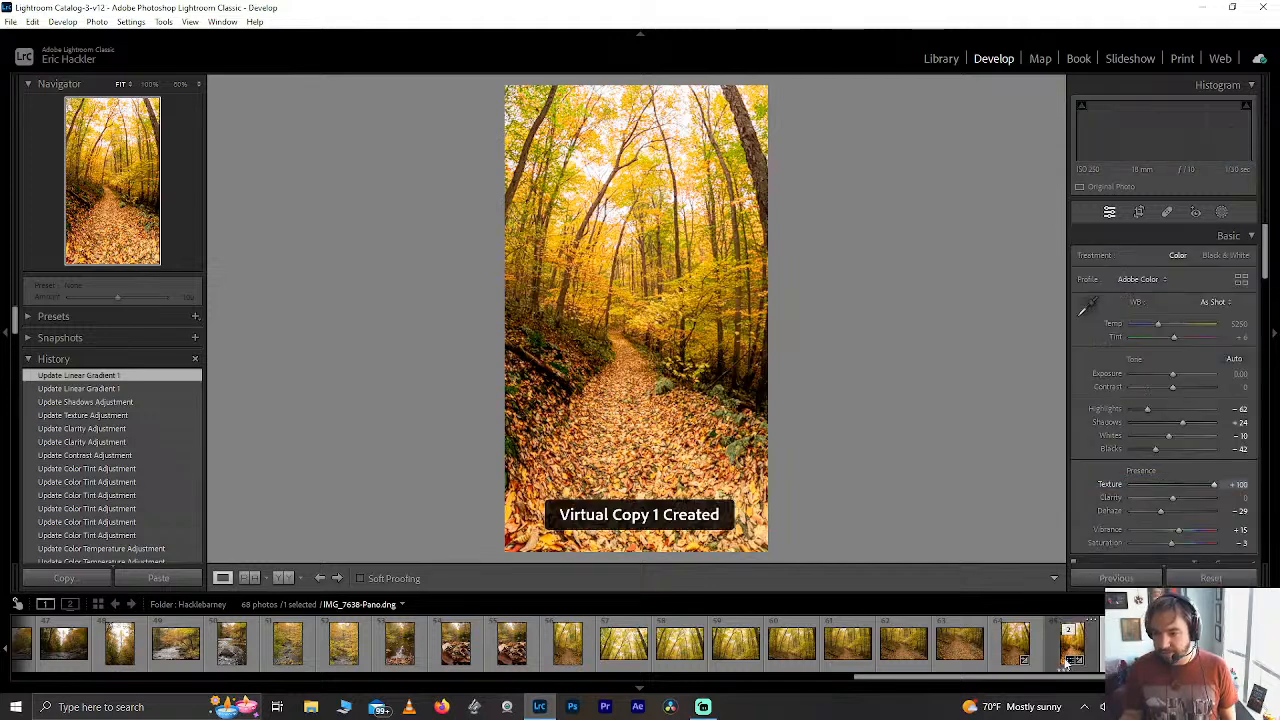
Convert the virtual copy to black and white and lower its blacks to −98.
{"action": "left_click", "coordinate": [1234, 255]}
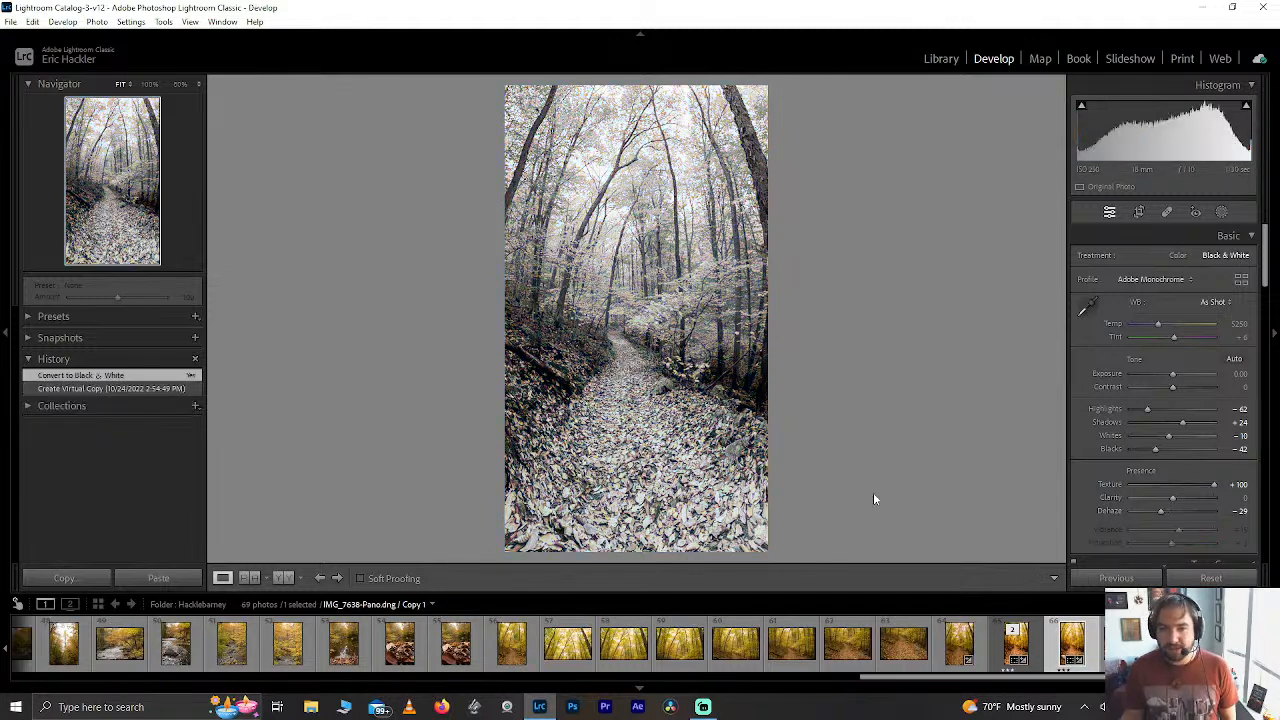
{"action": "left_click_drag", "start_coordinate": [1154, 448], "coordinate": [1130, 449]}
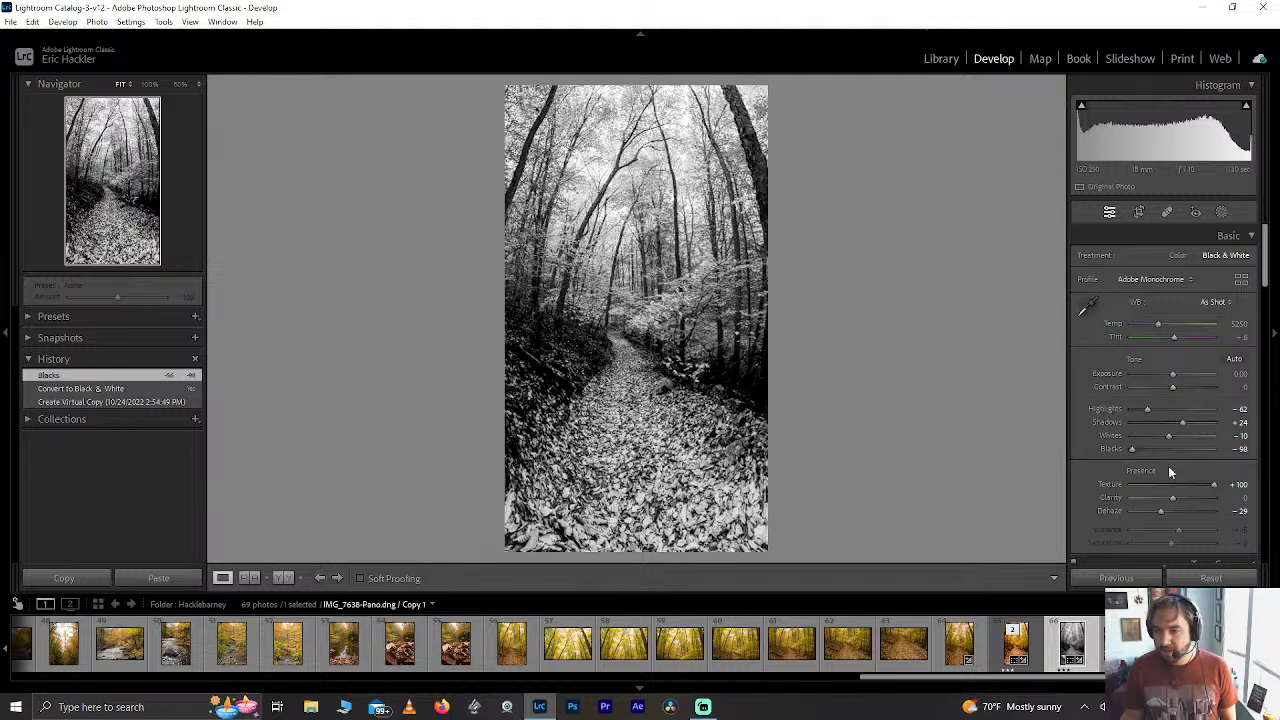
Set the black-and-white copy's clarity to +31 and its texture to +100.
{"action": "mouse_move", "coordinate": [1175, 505]}
{"action": "left_mouse_down"}
{"action": "mouse_move", "coordinate": [1231, 503]}
{"action": "mouse_move", "coordinate": [1166, 500]}
{"action": "mouse_move", "coordinate": [1210, 498]}
{"action": "mouse_move", "coordinate": [1194, 500]}
{"action": "left_mouse_up"}
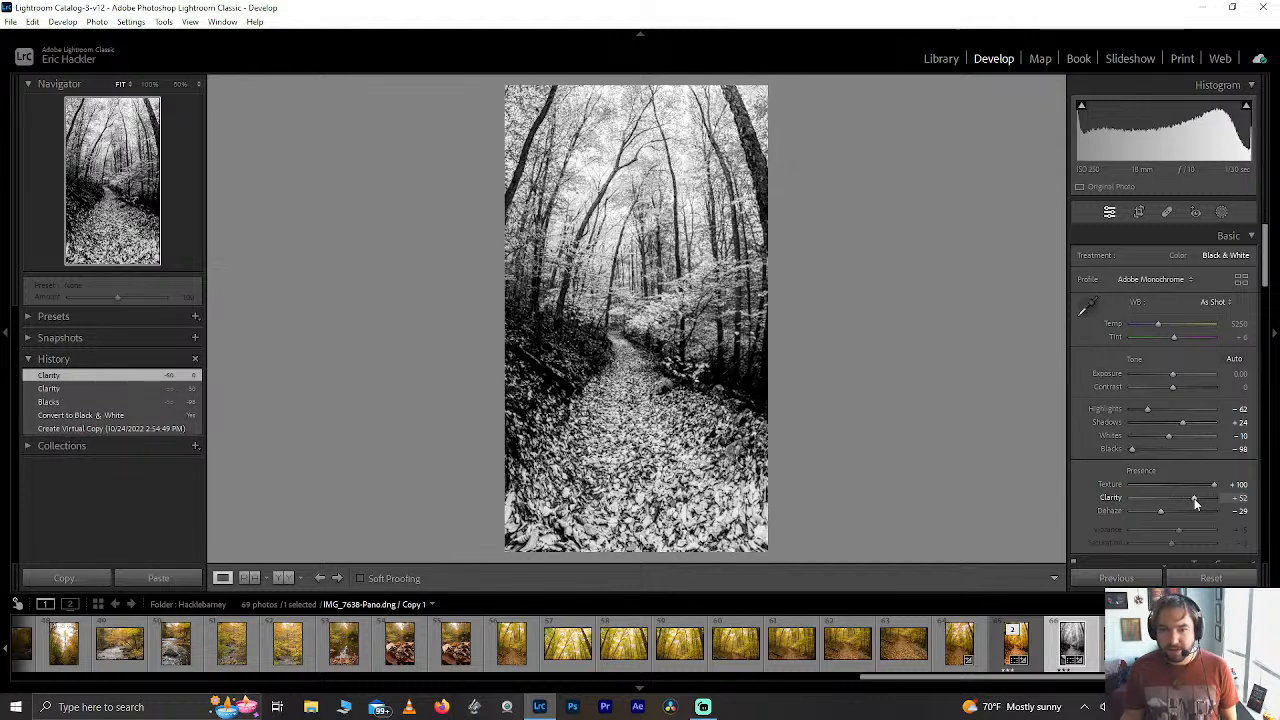
{"action": "left_click_drag", "start_coordinate": [1194, 498], "coordinate": [1185, 498]}
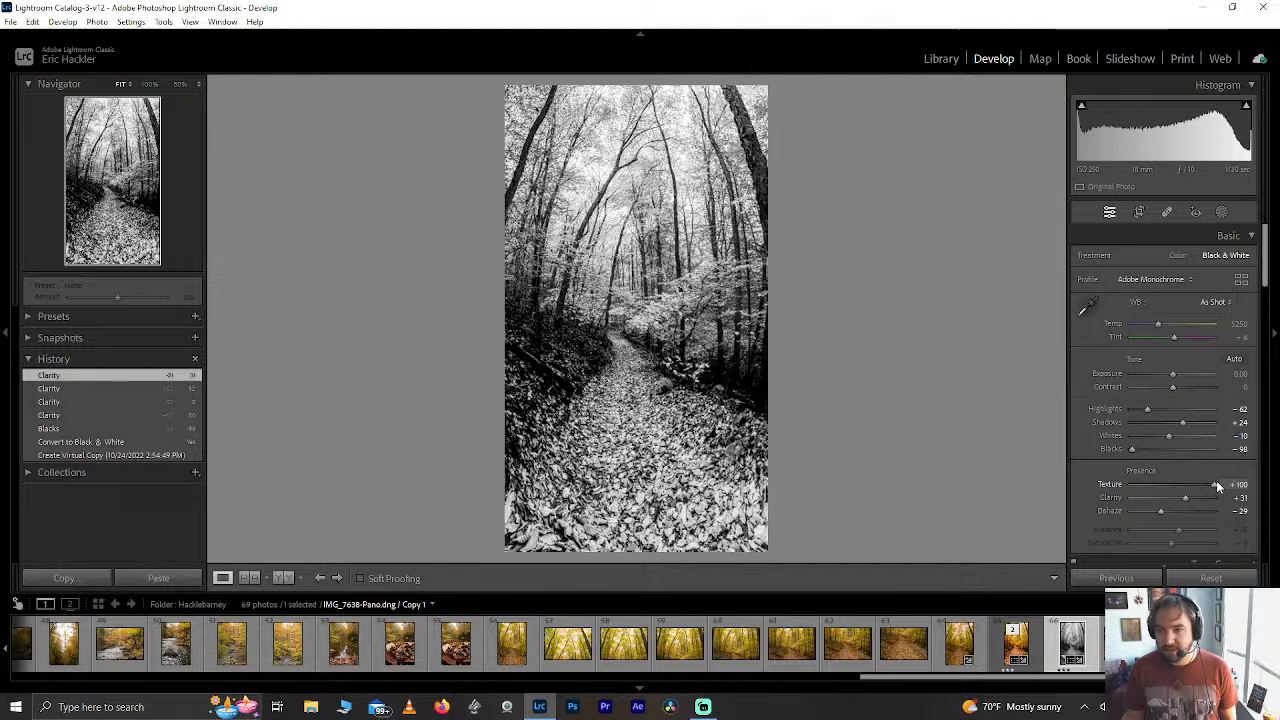
{"action": "double_click", "coordinate": [1216, 484]}
{"action": "left_click", "coordinate": [1218, 486]}
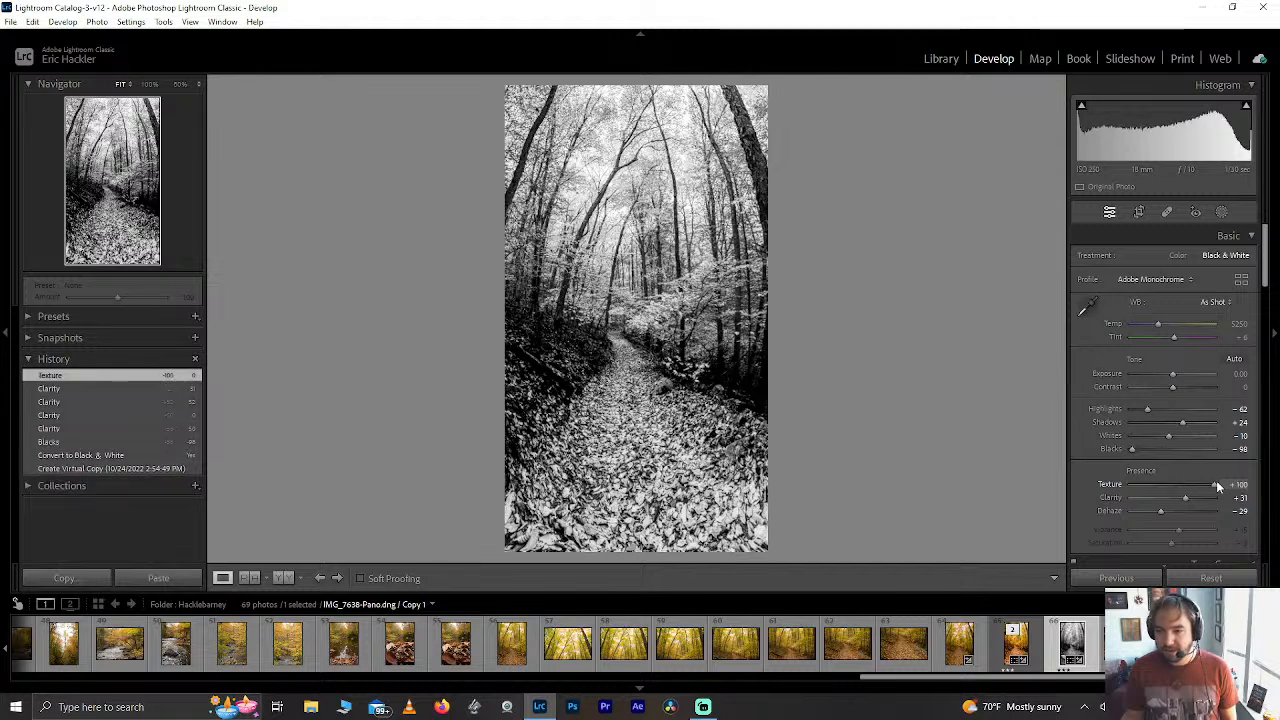
{"action": "mouse_move", "coordinate": [1230, 488]}
{"action": "left_mouse_down"}
{"action": "mouse_move", "coordinate": [1153, 489]}
{"action": "mouse_move", "coordinate": [1222, 486]}
{"action": "left_mouse_up"}
Adjust the black-and-white mix to red −100, orange +43 and yellow −28.
{"action": "left_click_drag", "start_coordinate": [1264, 256], "coordinate": [1250, 320]}
{"action": "left_click_drag", "start_coordinate": [1174, 298], "coordinate": [1258, 303]}
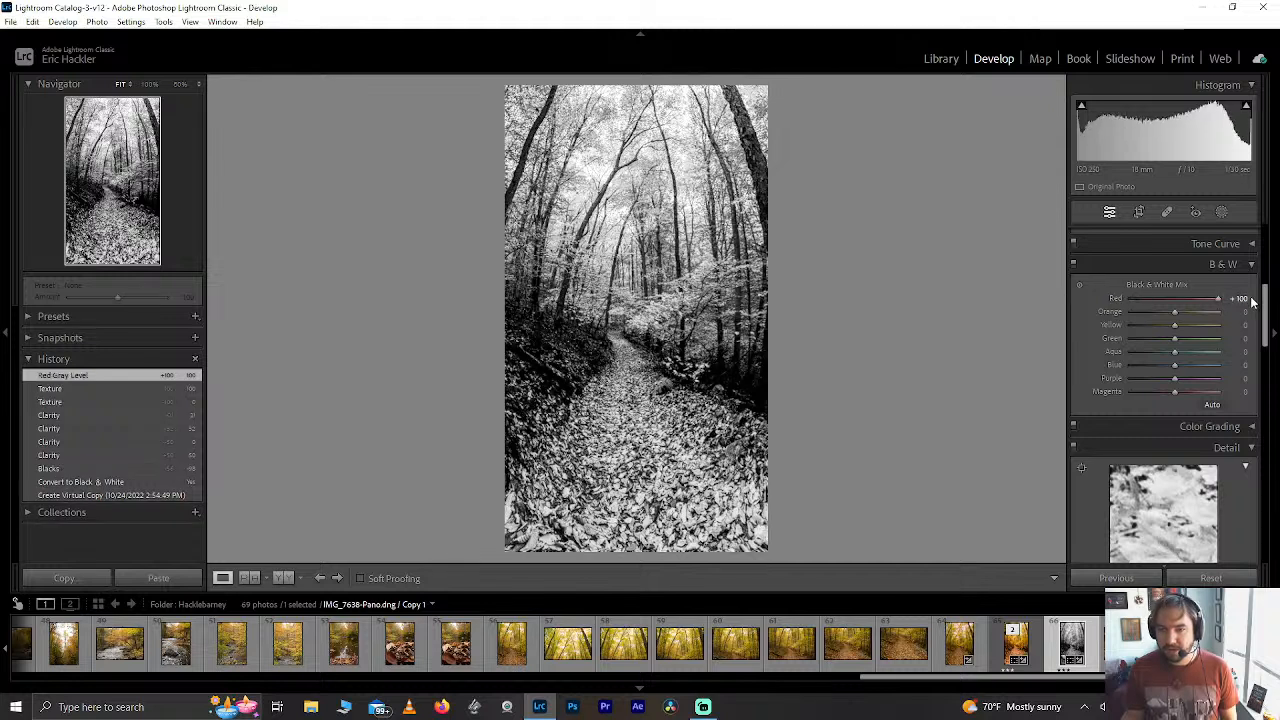
{"action": "left_click_drag", "start_coordinate": [1220, 299], "coordinate": [1067, 292]}
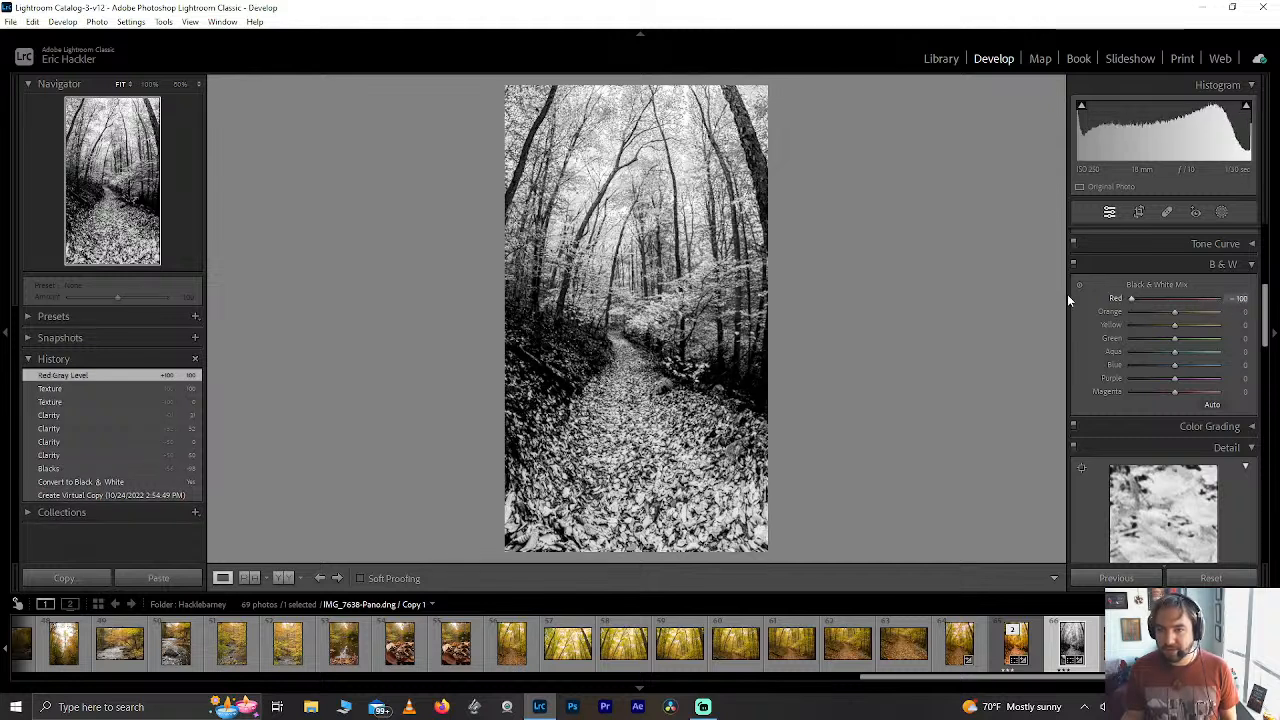
{"action": "left_click_drag", "start_coordinate": [1176, 312], "coordinate": [1208, 322]}
{"action": "double_click", "coordinate": [1207, 323]}
{"action": "double_click", "coordinate": [1153, 310]}
{"action": "left_click", "coordinate": [1195, 313]}
{"action": "mouse_move", "coordinate": [1174, 325]}
{"action": "left_mouse_down"}
{"action": "mouse_move", "coordinate": [1147, 322]}
{"action": "mouse_move", "coordinate": [1162, 324]}
{"action": "left_mouse_up"}
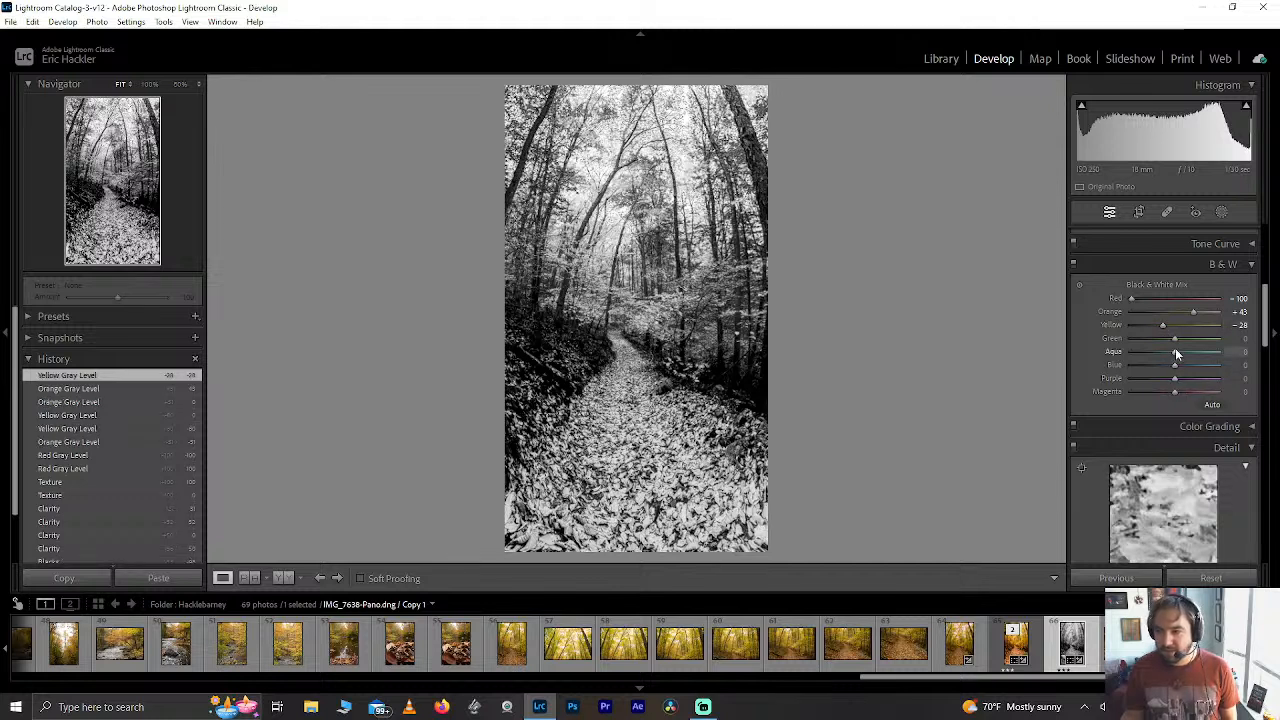
Test the green level of the black-and-white mix in both directions and set it to −100.
{"action": "double_click", "coordinate": [1105, 338]}
{"action": "mouse_move", "coordinate": [1175, 345]}
{"action": "left_mouse_down"}
{"action": "mouse_move", "coordinate": [1063, 349]}
{"action": "mouse_move", "coordinate": [1189, 349]}
{"action": "left_mouse_up"}
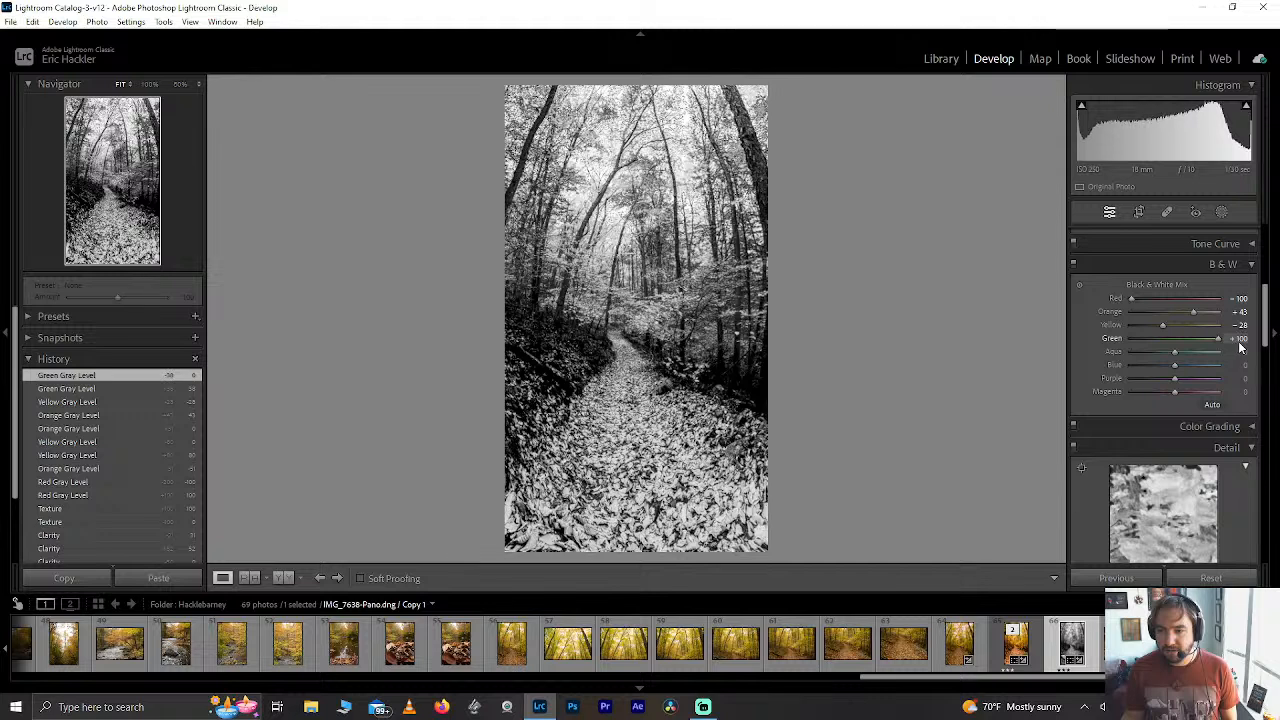
{"action": "left_click_drag", "start_coordinate": [1132, 341], "coordinate": [1090, 347]}
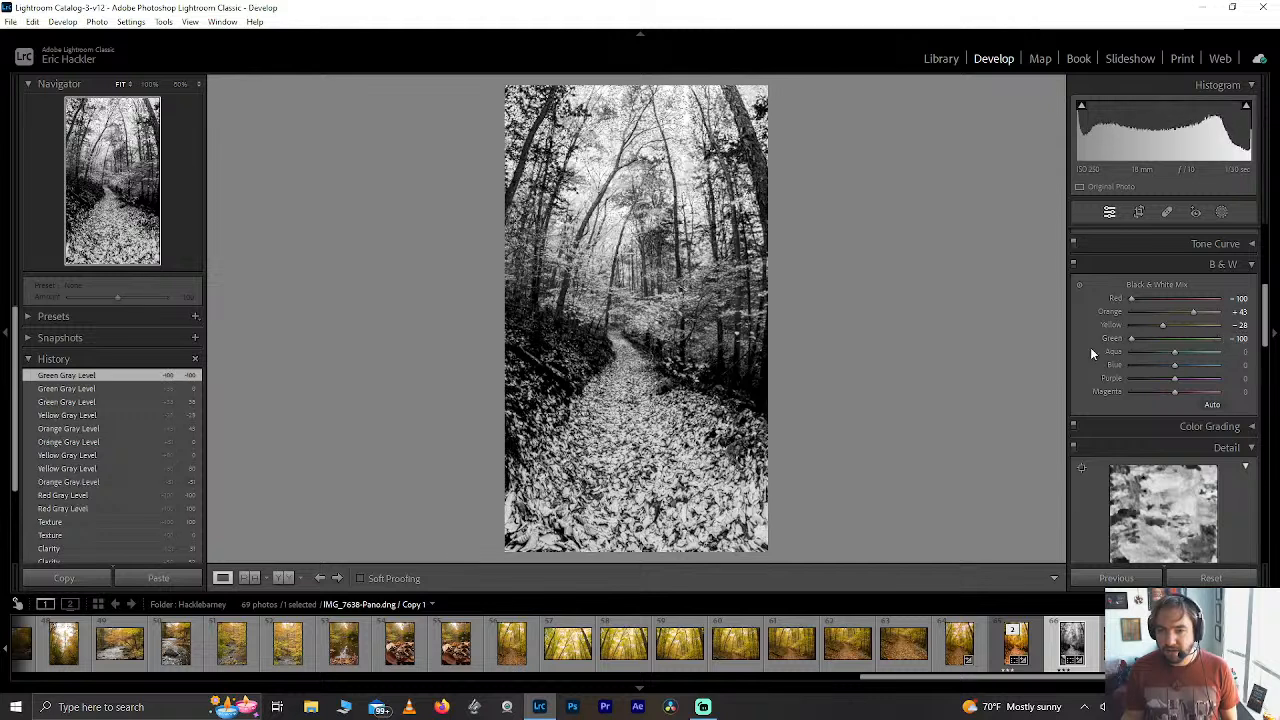
Set the green level of the black-and-white mix to −62.
{"action": "left_click_drag", "start_coordinate": [1136, 336], "coordinate": [1146, 338]}
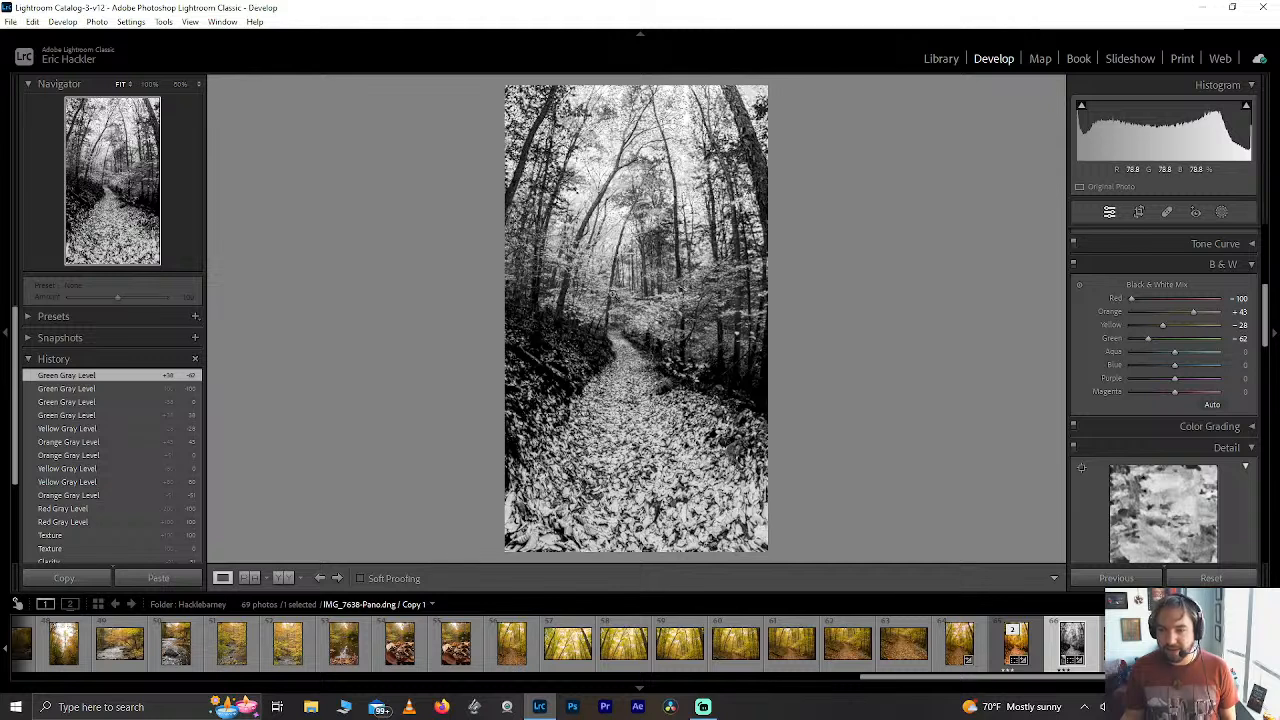
Test the aqua, purple and magenta levels of the black-and-white mix, resetting each one to 0.
{"action": "left_click_drag", "start_coordinate": [1175, 352], "coordinate": [1218, 352]}
{"action": "double_click", "coordinate": [1172, 352]}
{"action": "left_click_drag", "start_coordinate": [1176, 379], "coordinate": [1270, 387]}
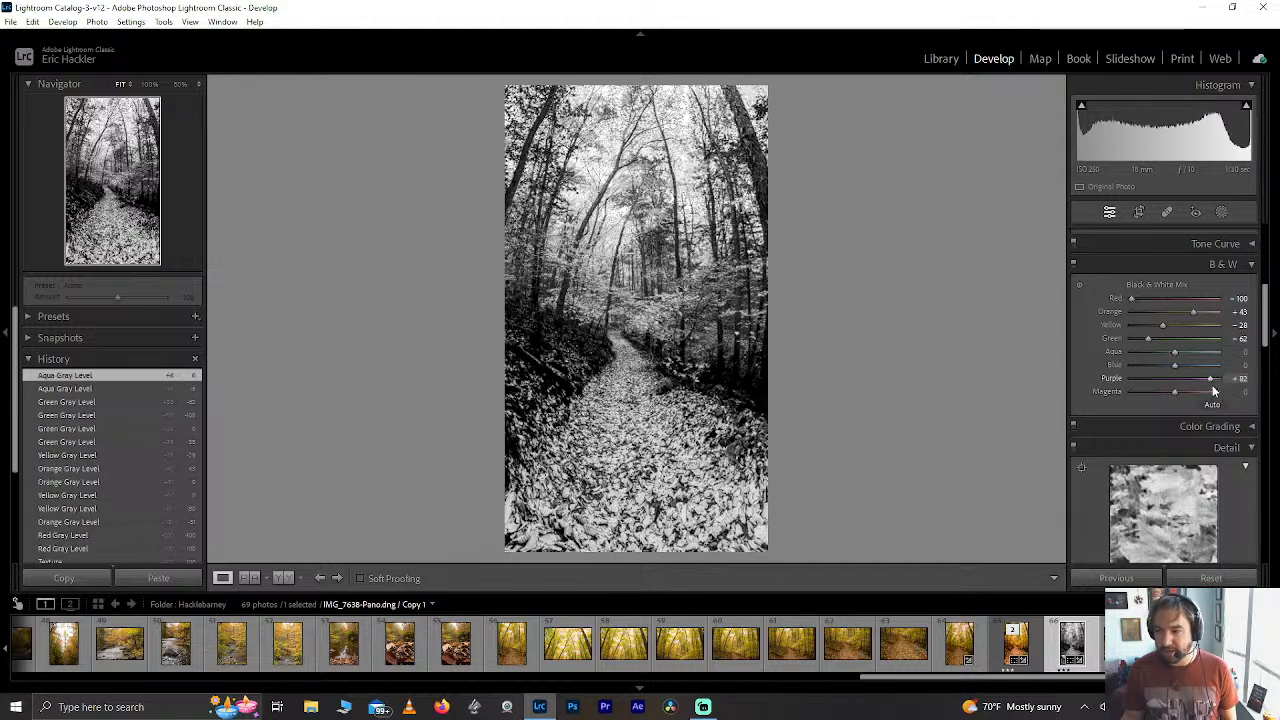
{"action": "double_click", "coordinate": [1209, 381]}
{"action": "mouse_move", "coordinate": [1176, 397]}
{"action": "left_mouse_down"}
{"action": "mouse_move", "coordinate": [1077, 390]}
{"action": "mouse_move", "coordinate": [1158, 397]}
{"action": "left_mouse_up"}
{"action": "double_click", "coordinate": [1158, 394]}
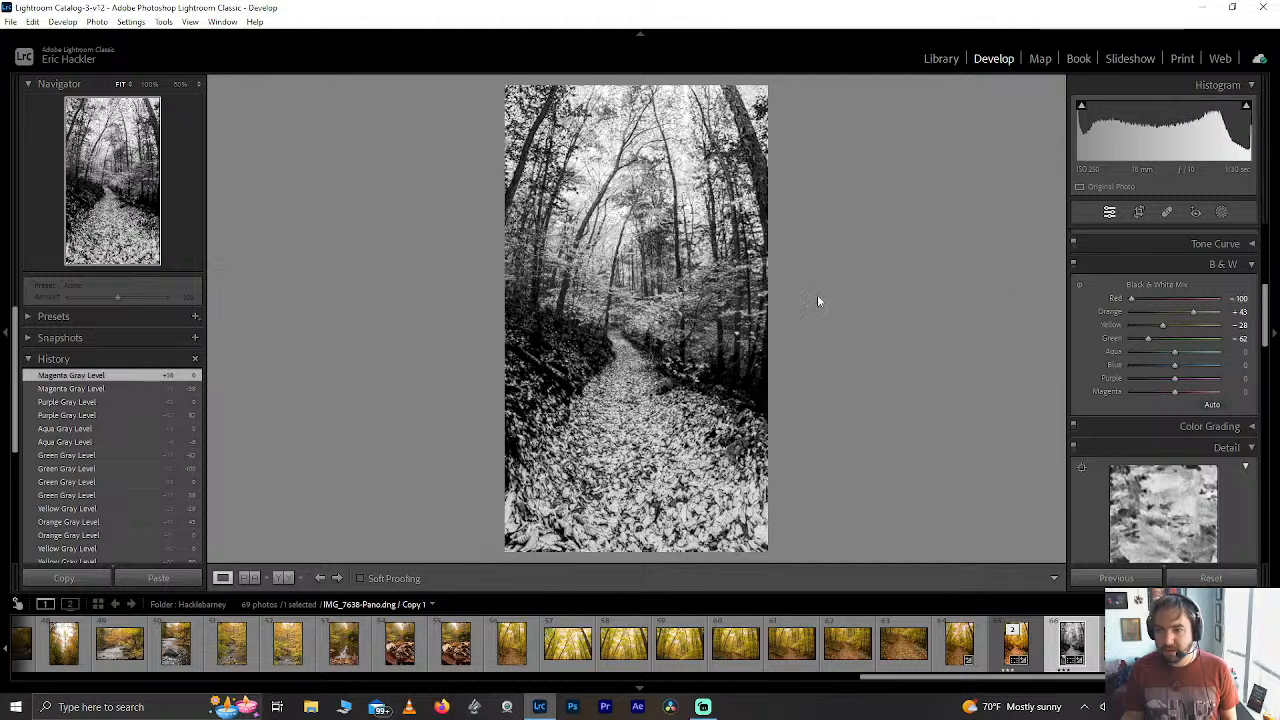
Open the Mask 2 Inverted mask for editing and set its tint to −64.
{"action": "left_click", "coordinate": [1219, 212]}
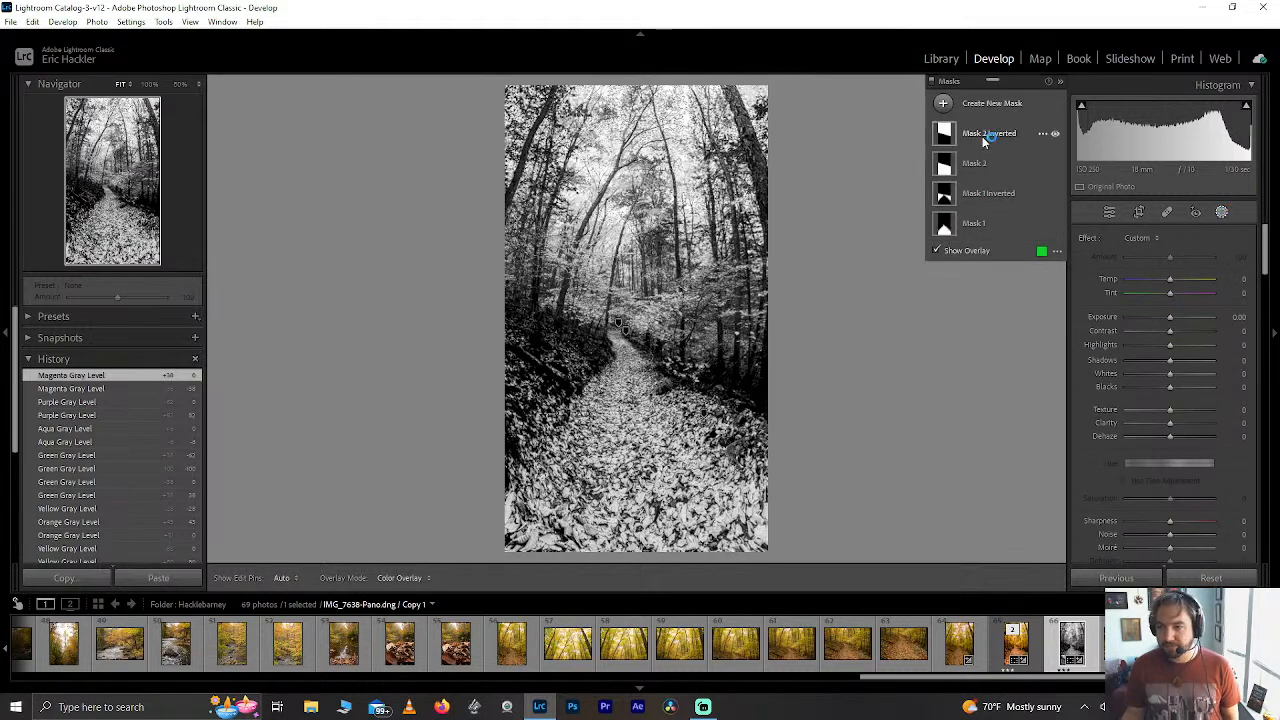
{"action": "left_click", "coordinate": [985, 137]}
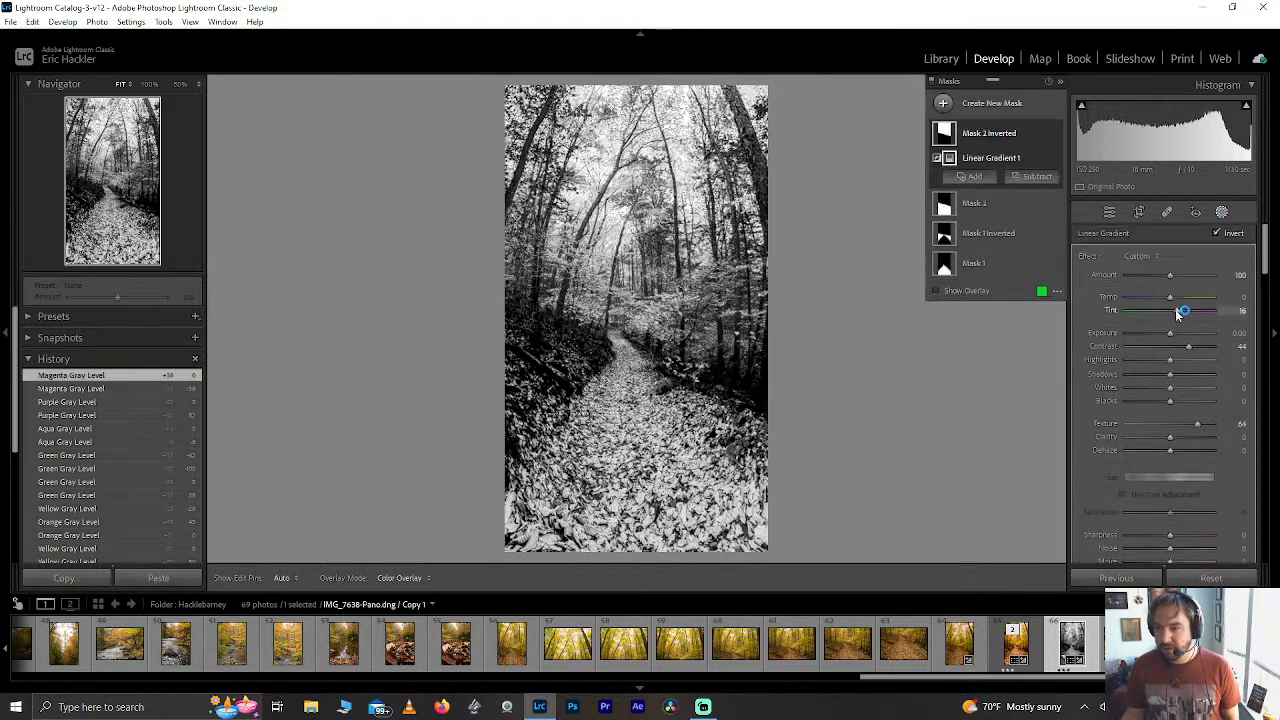
{"action": "double_click", "coordinate": [1176, 311]}
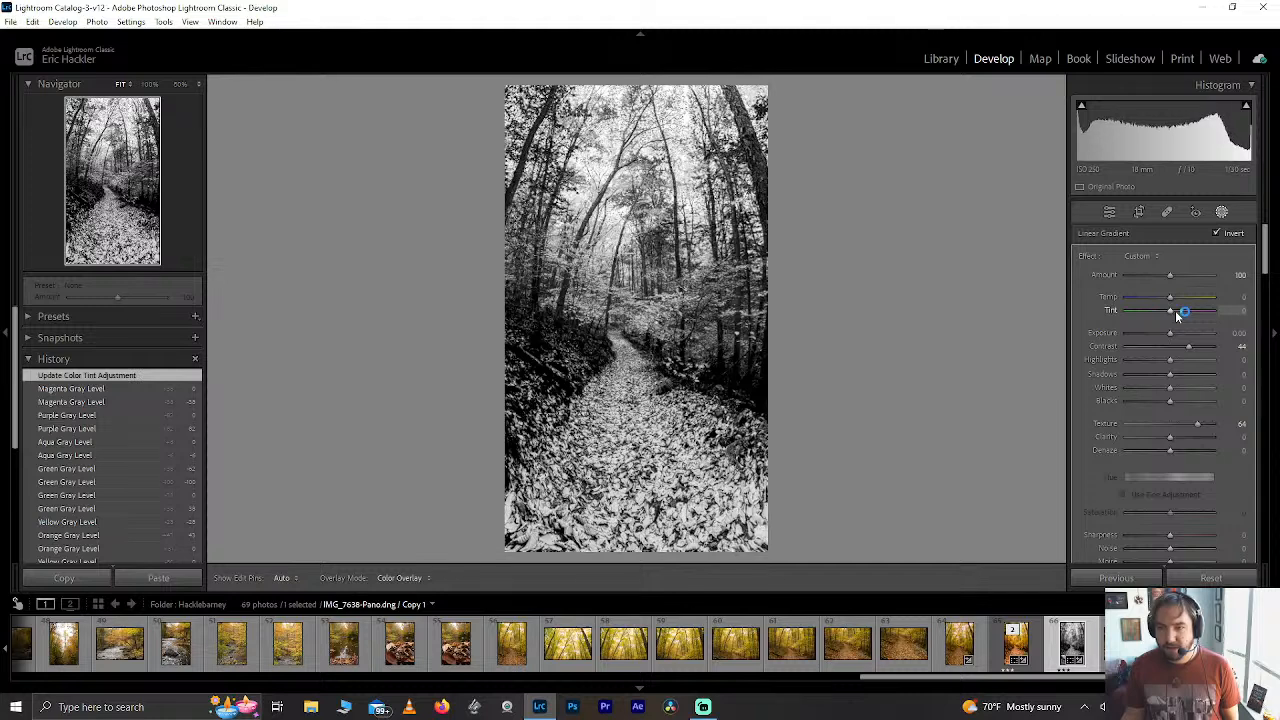
{"action": "left_click_drag", "start_coordinate": [1200, 311], "coordinate": [1140, 309]}
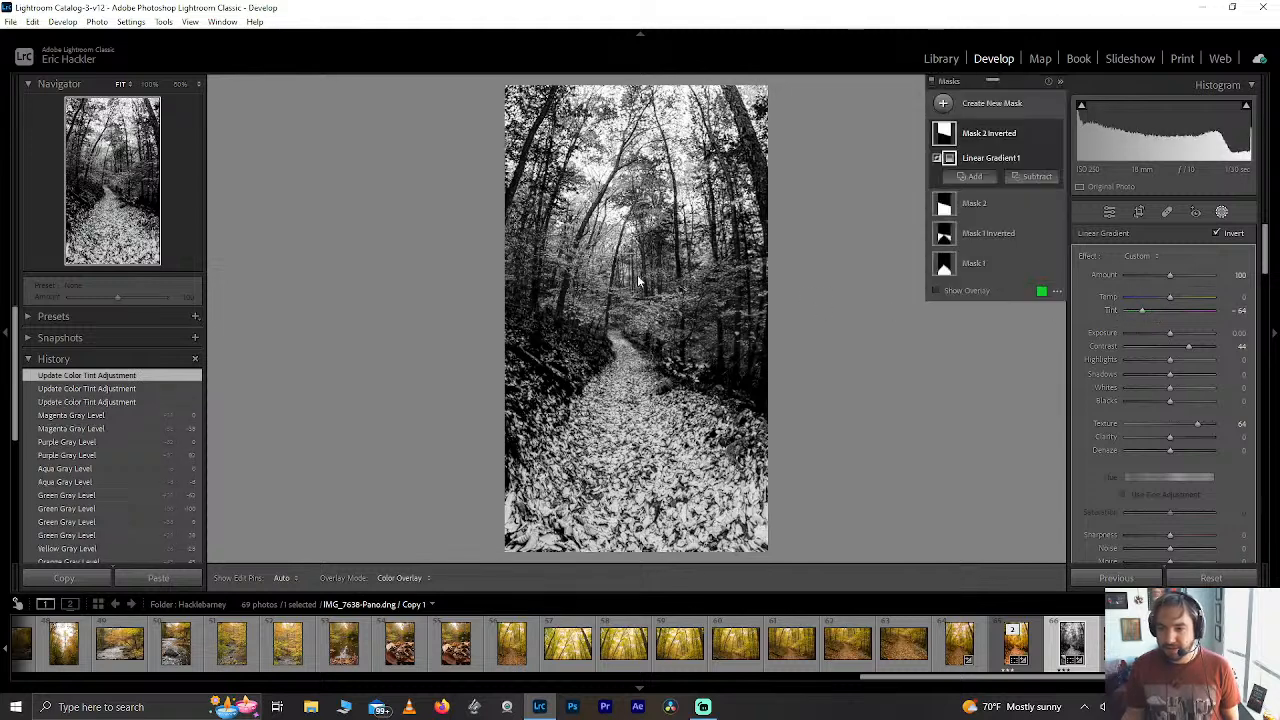
Try widening and shifting the Mask 2 Inverted gradient, step back through the history, and narrow its transition again near the path's far end.
{"action": "left_click_drag", "start_coordinate": [629, 319], "coordinate": [651, 229]}
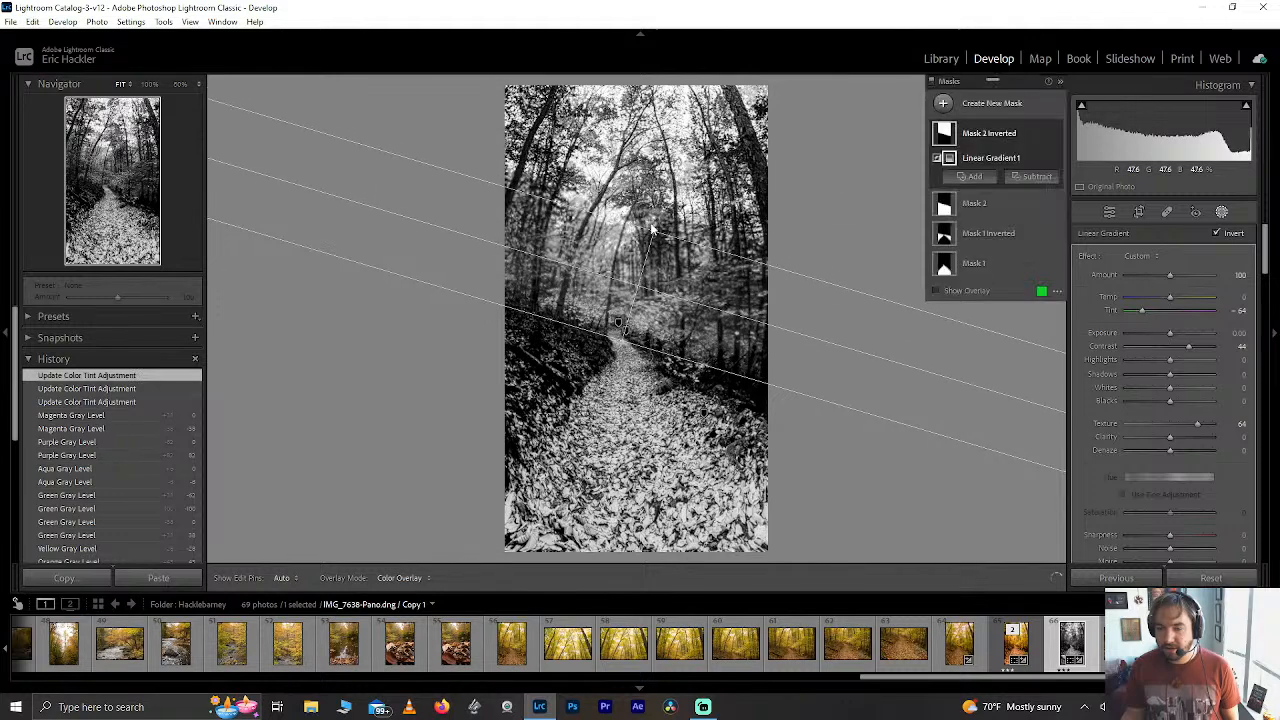
{"action": "left_click_drag", "start_coordinate": [637, 285], "coordinate": [647, 218]}
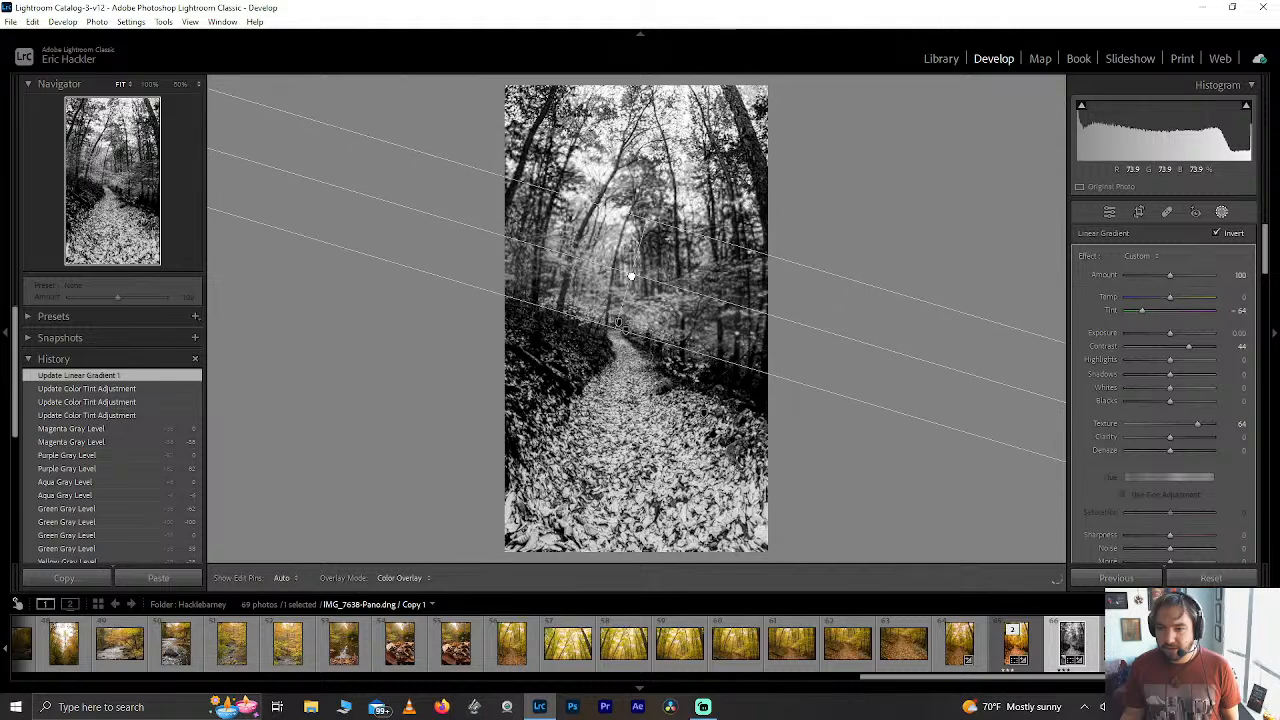
{"action": "left_click_drag", "start_coordinate": [628, 276], "coordinate": [625, 322]}
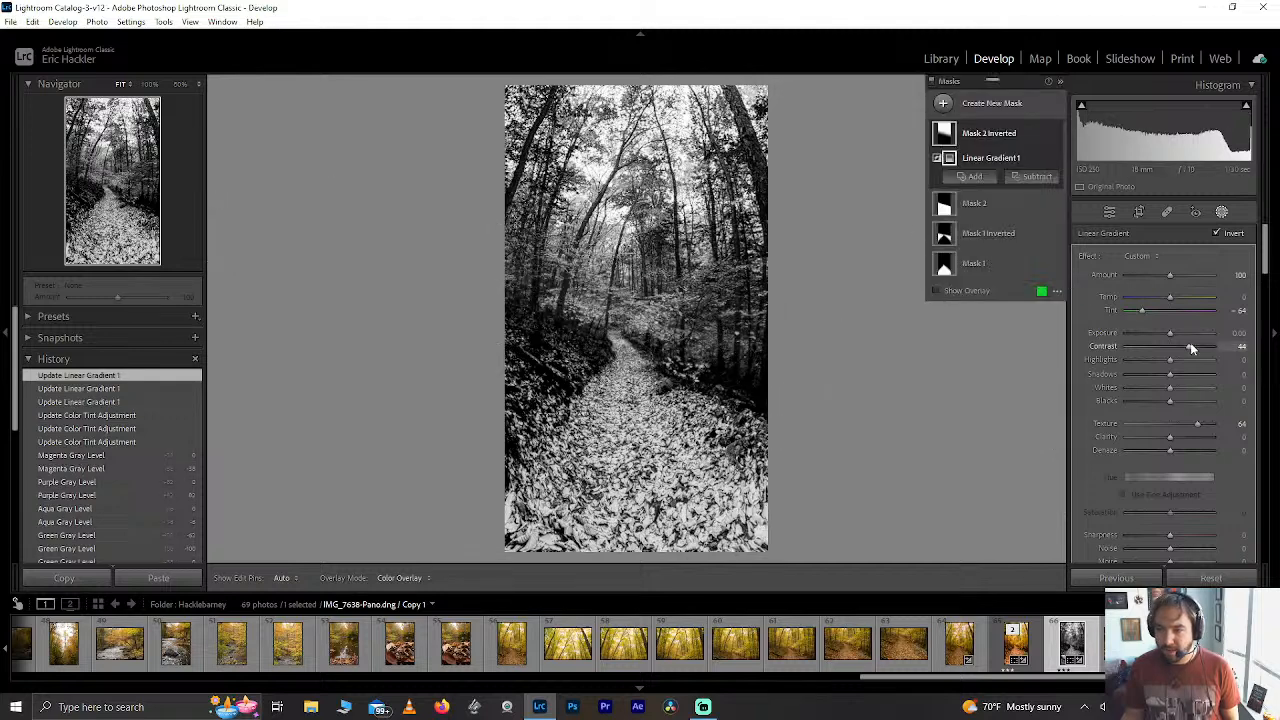
{"action": "mouse_move", "coordinate": [625, 321]}
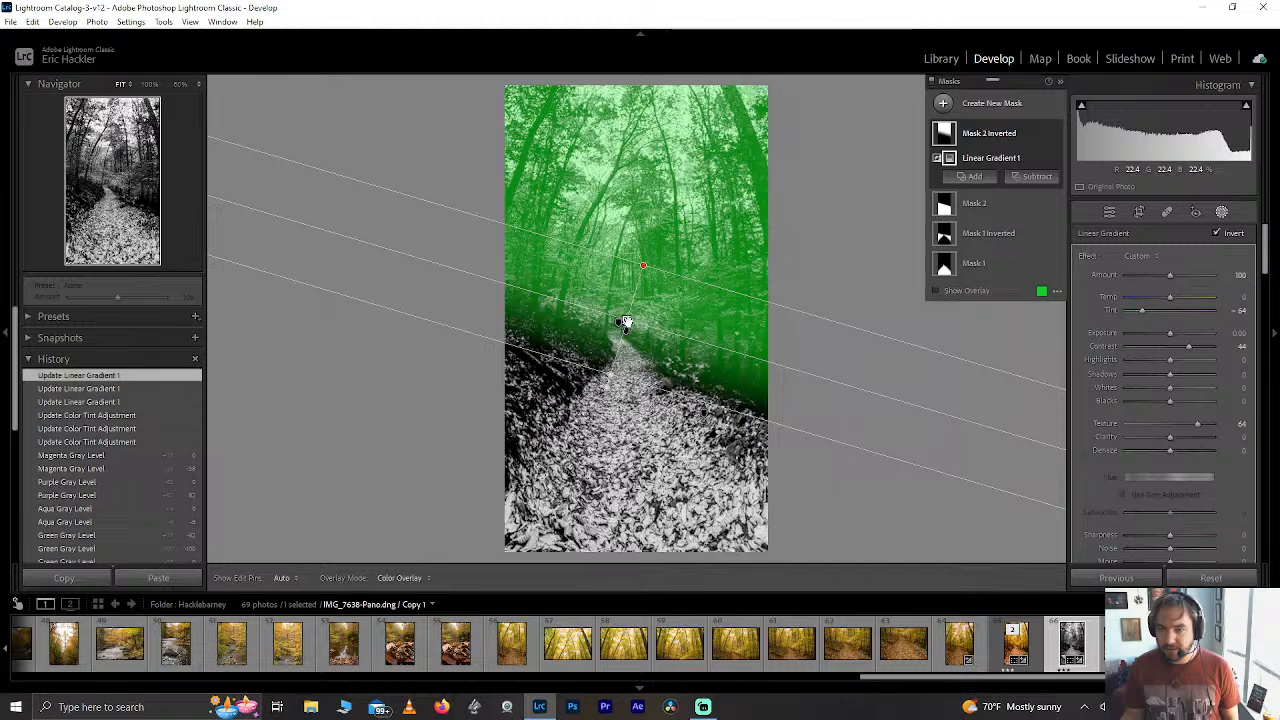
{"action": "left_click", "coordinate": [100, 402]}
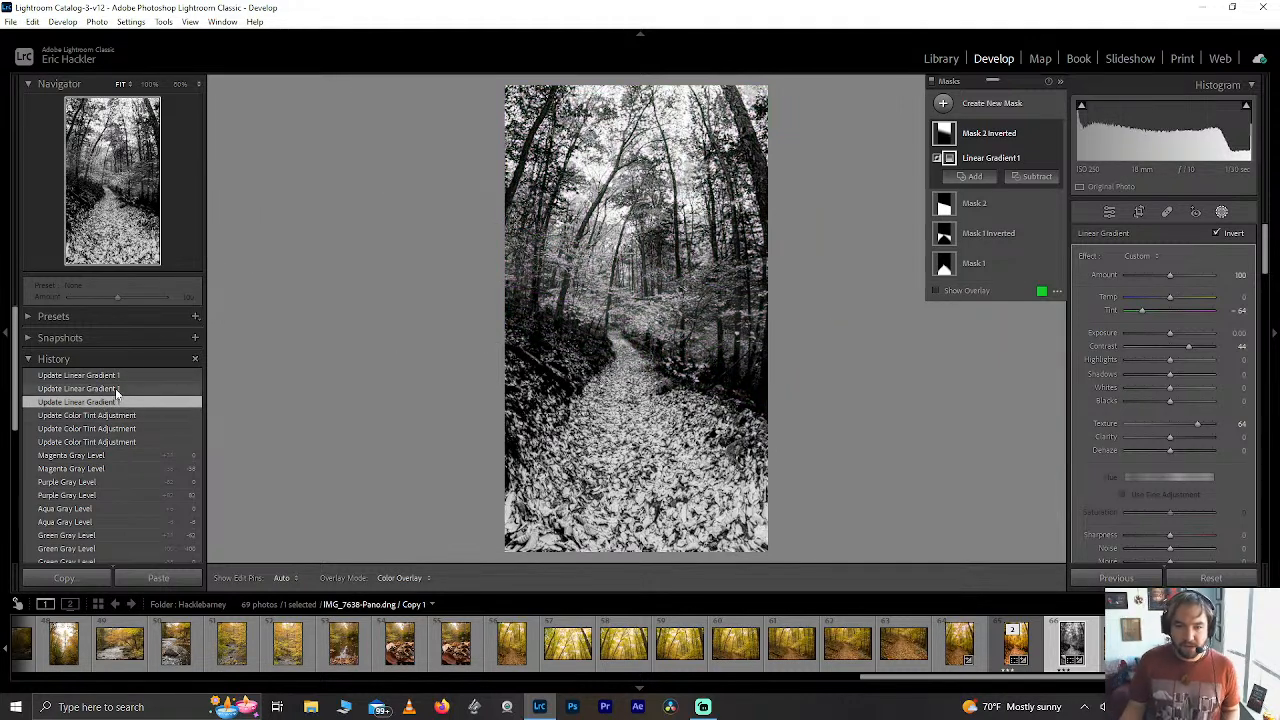
{"action": "left_click", "coordinate": [116, 389]}
{"action": "left_click", "coordinate": [105, 402]}
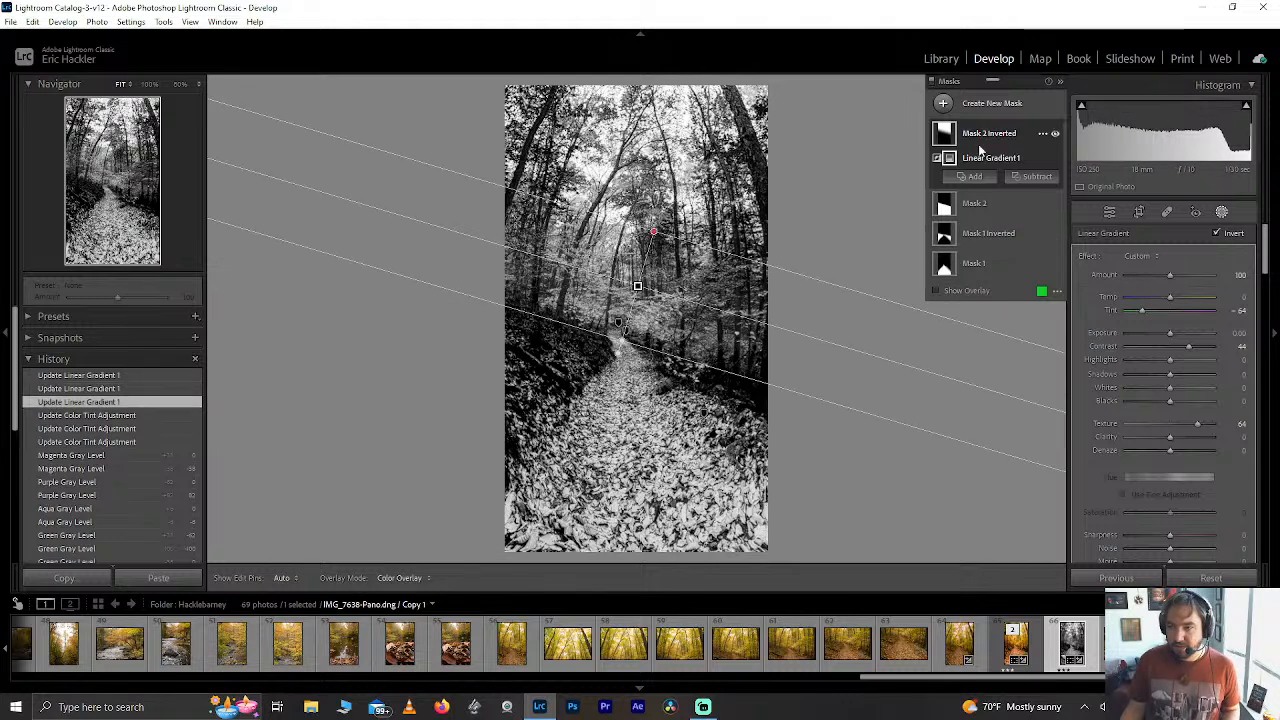
{"action": "left_click_drag", "start_coordinate": [648, 237], "coordinate": [623, 312]}
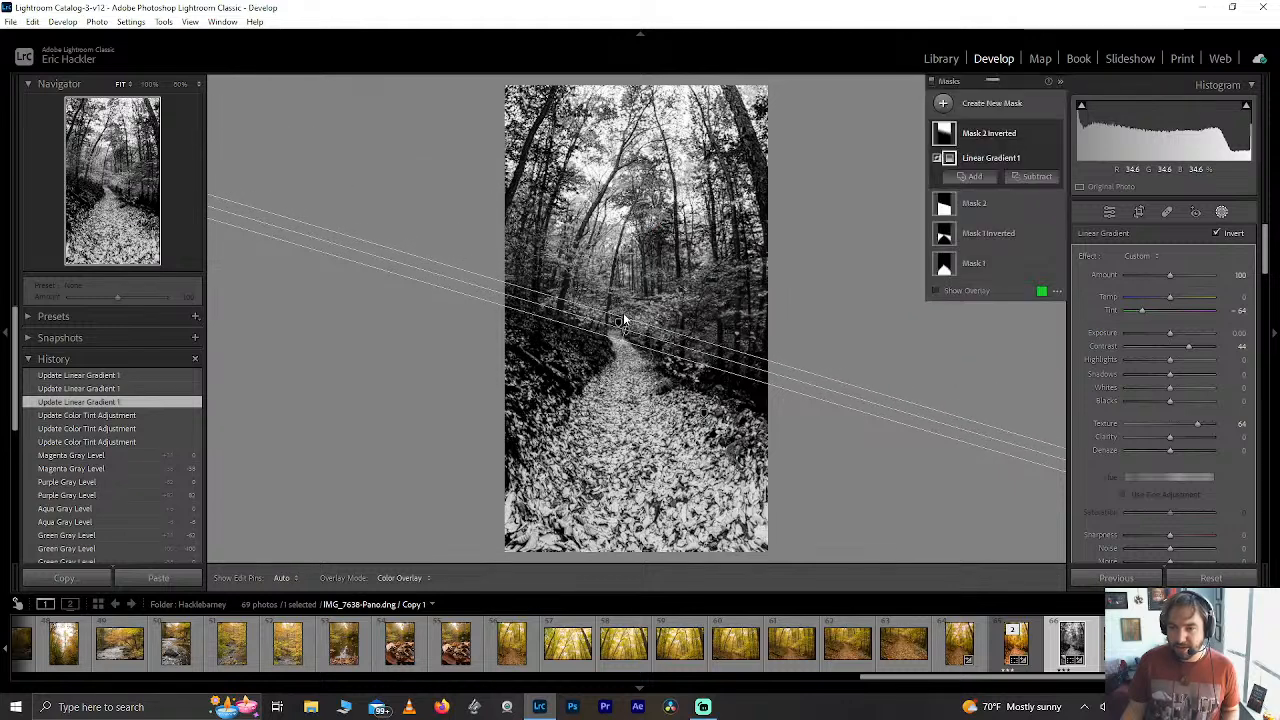
Intersect Mask 2 Inverted with a new linear gradient and place it diagonally across the treetops in the photo's upper right.
{"action": "left_click", "coordinate": [975, 177]}
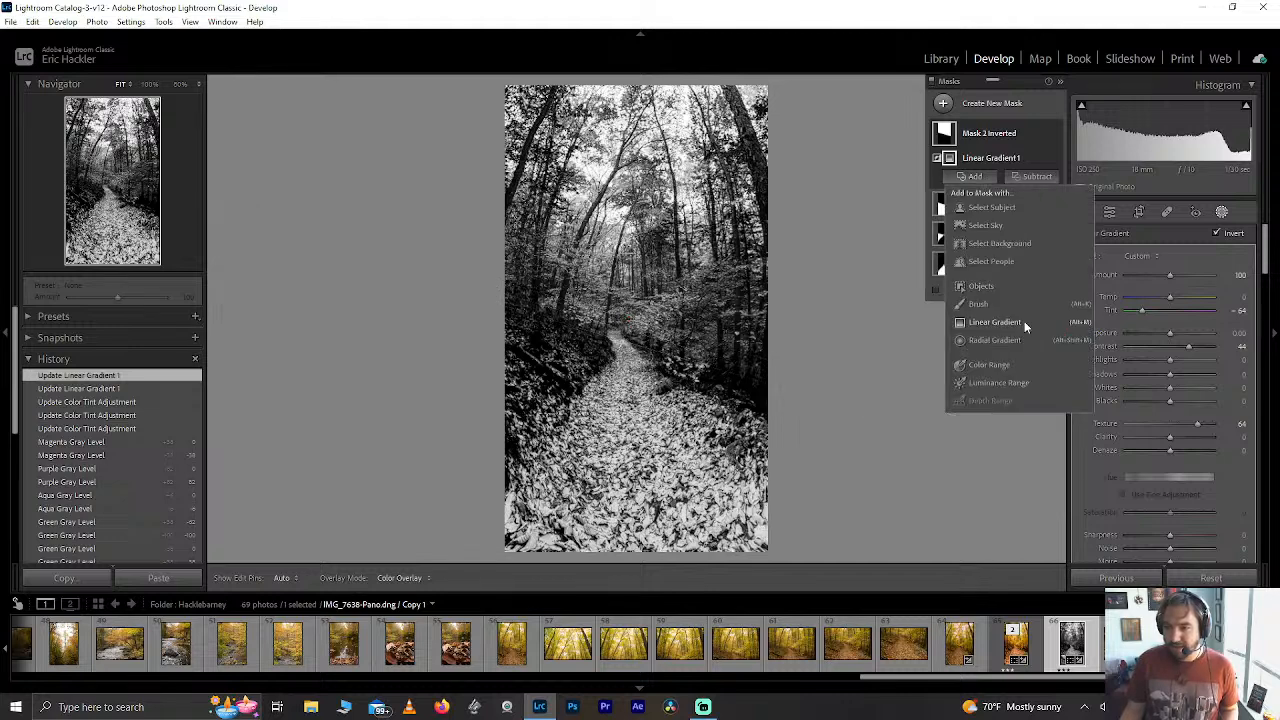
{"action": "left_click", "coordinate": [1036, 149]}
{"action": "right_click", "coordinate": [1036, 150]}
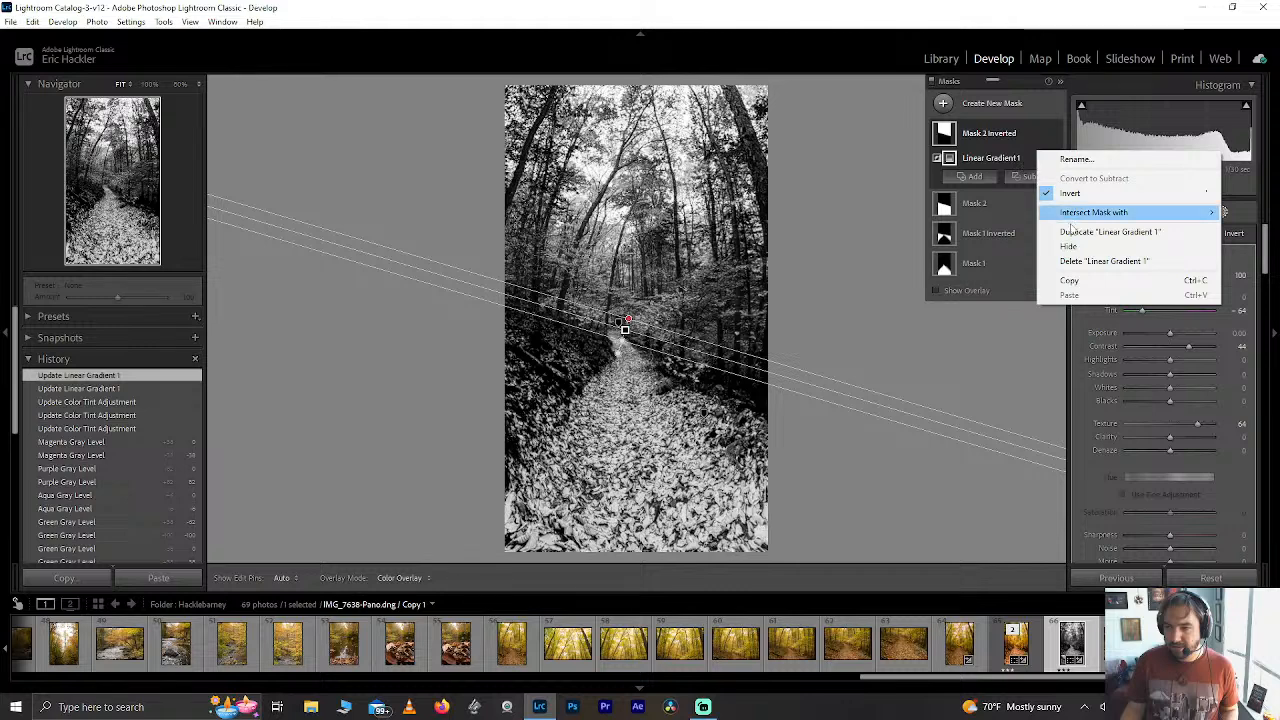
{"action": "mouse_move", "coordinate": [1083, 215]}
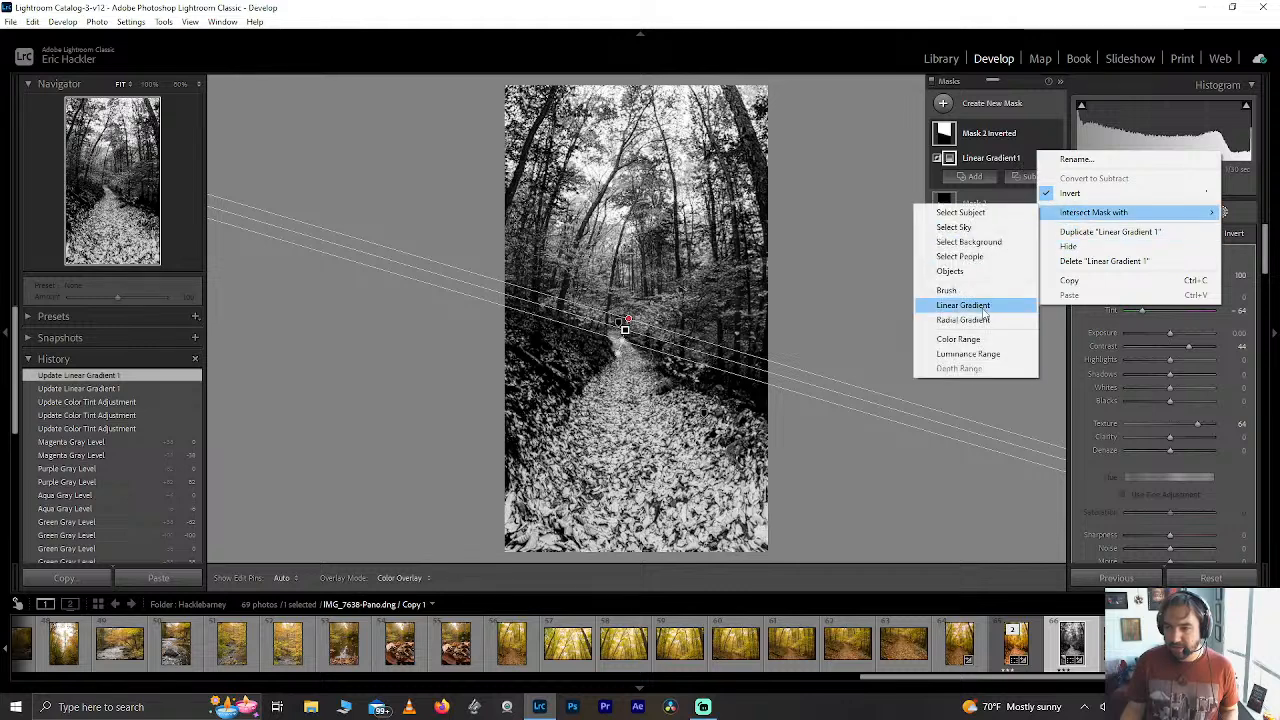
{"action": "left_click", "coordinate": [960, 303]}
{"action": "left_click_drag", "start_coordinate": [701, 217], "coordinate": [675, 245]}
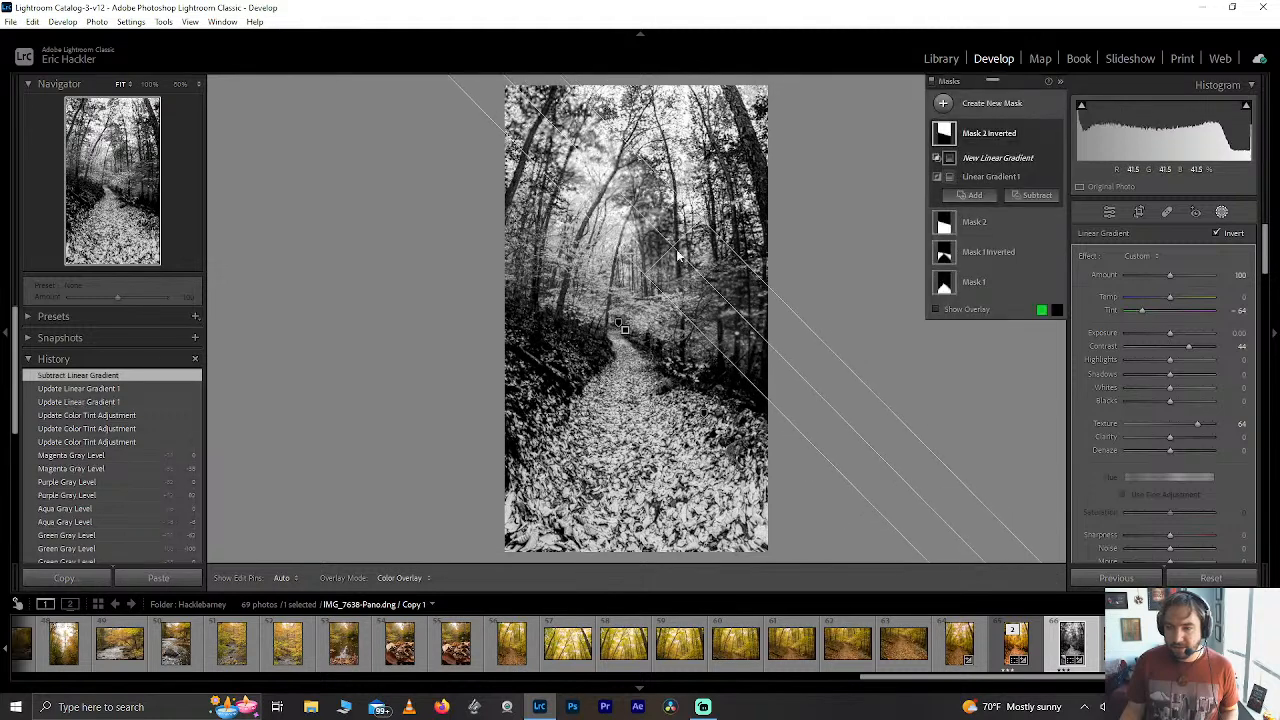
{"action": "left_click_drag", "start_coordinate": [772, 335], "coordinate": [679, 178]}
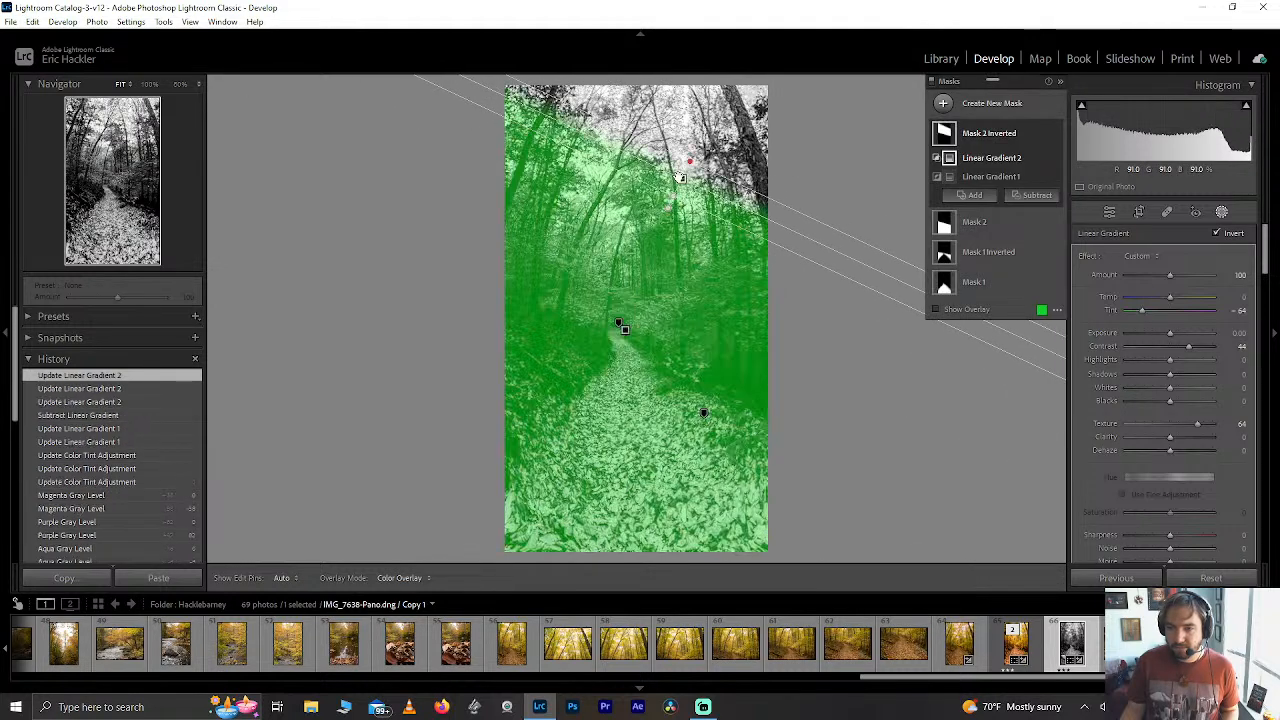
{"action": "left_click", "coordinate": [976, 132]}
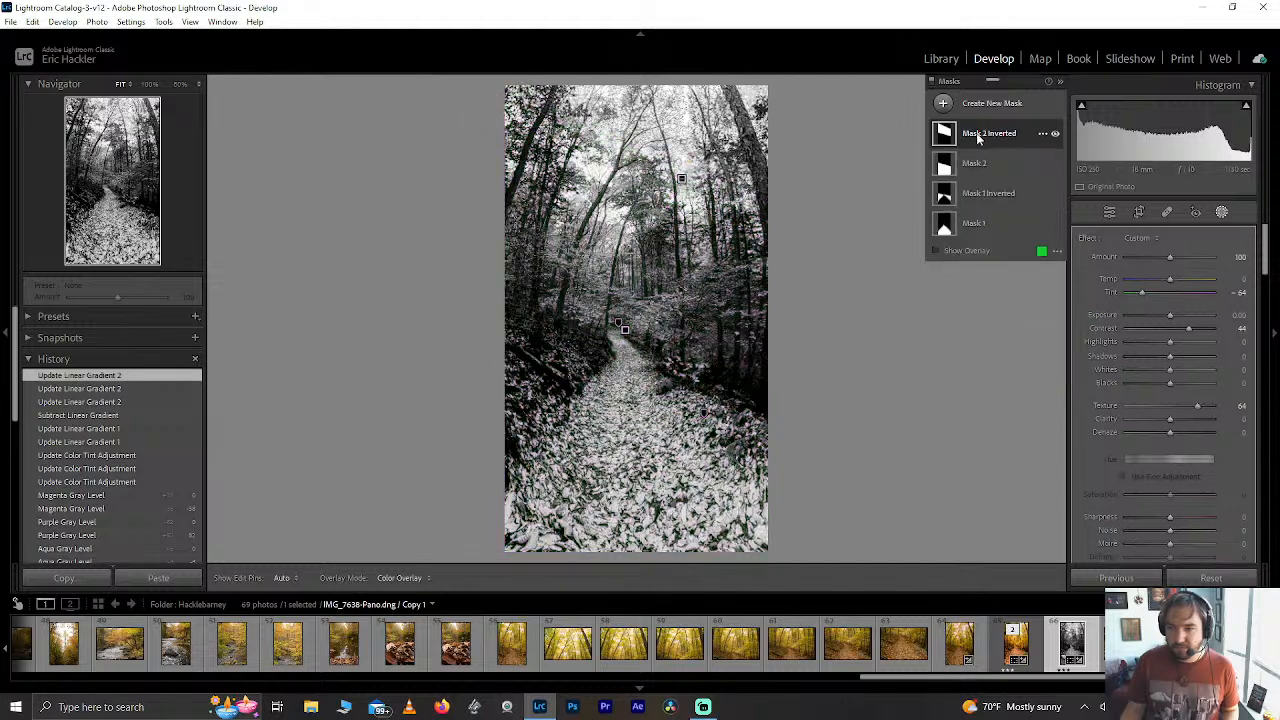
{"action": "mouse_move", "coordinate": [683, 180]}
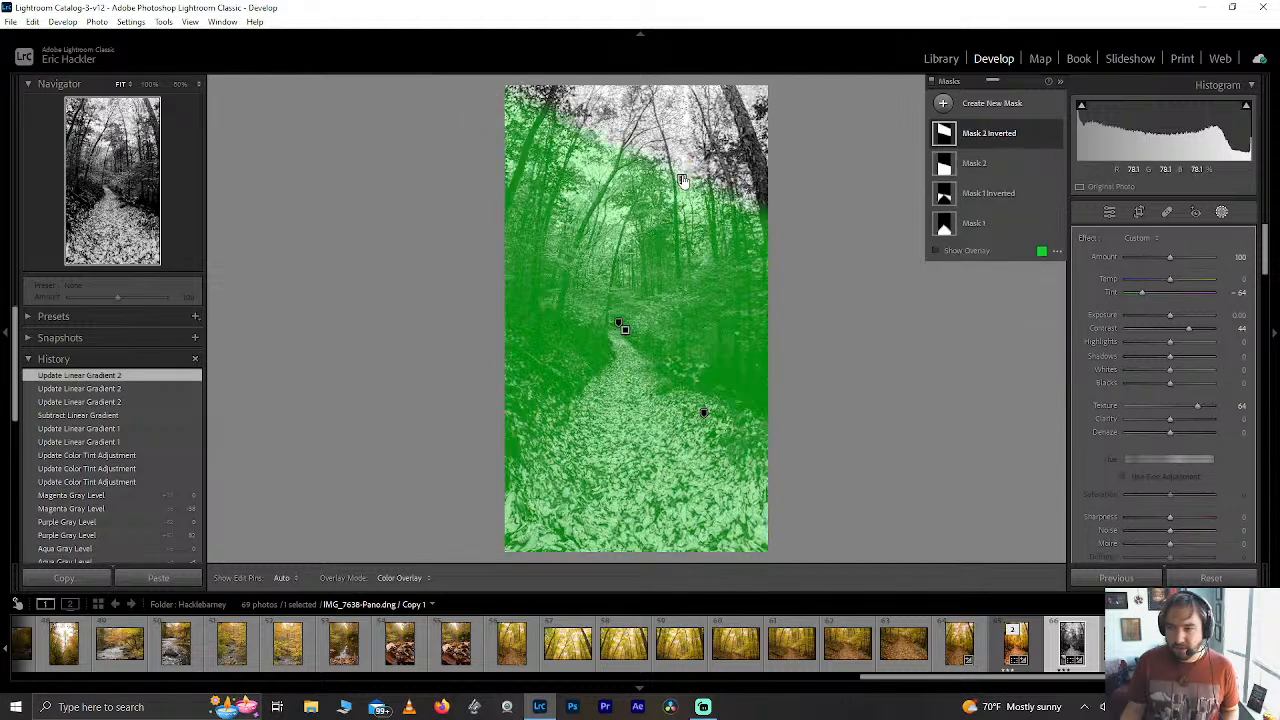
{"action": "left_click_drag", "start_coordinate": [689, 149], "coordinate": [691, 154]}
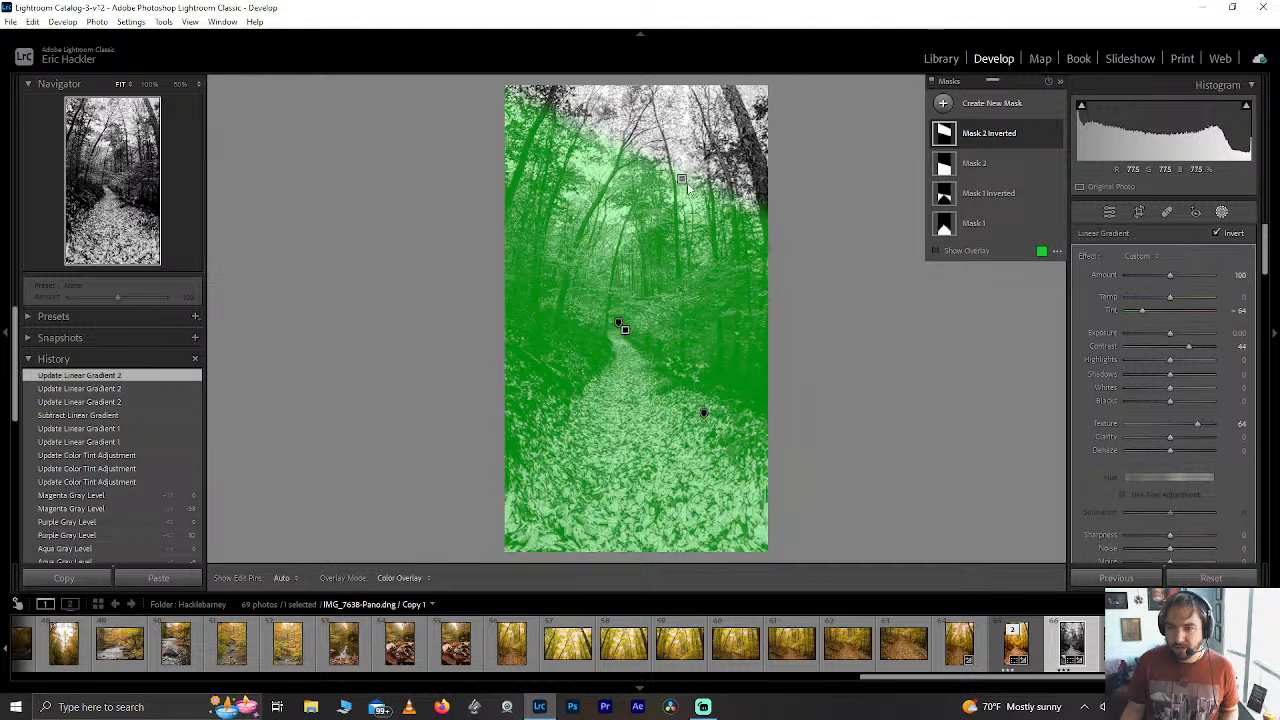
{"action": "left_click", "coordinate": [1003, 138]}
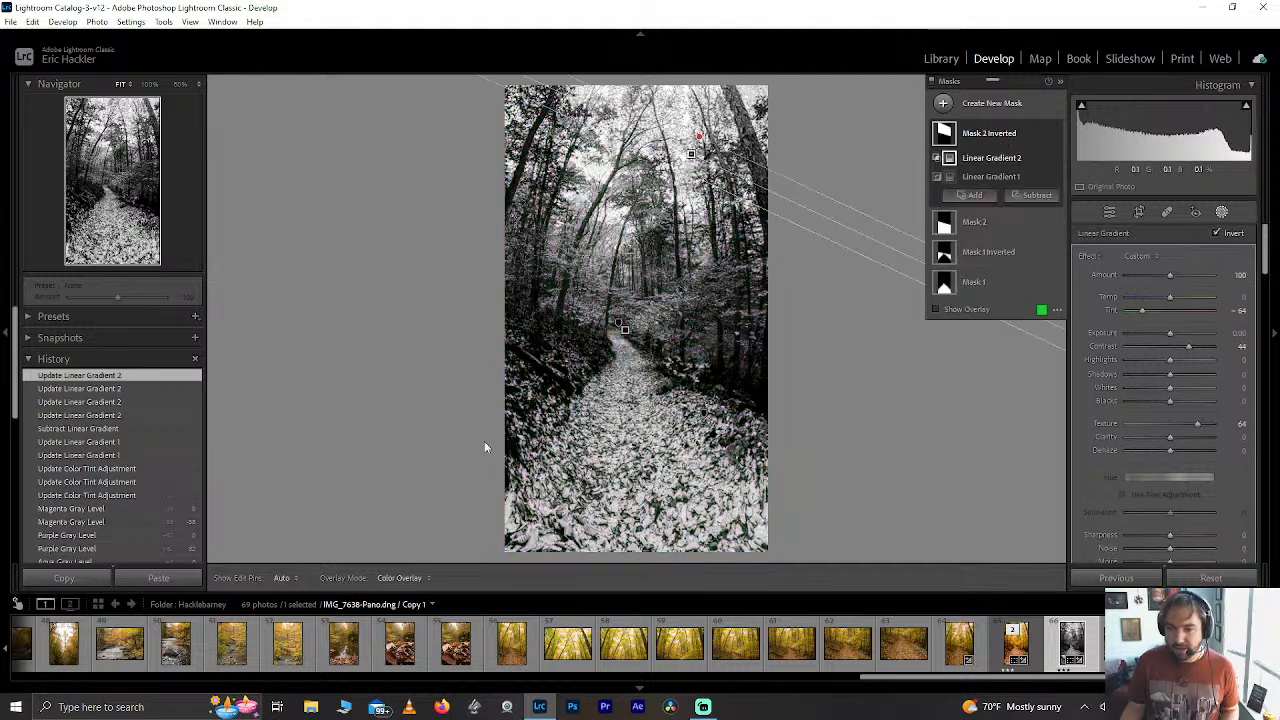
Switch the mask overlay mode to Color Overlay on B&W and show the overlay.
{"action": "left_click", "coordinate": [397, 578]}
{"action": "left_click", "coordinate": [384, 609]}
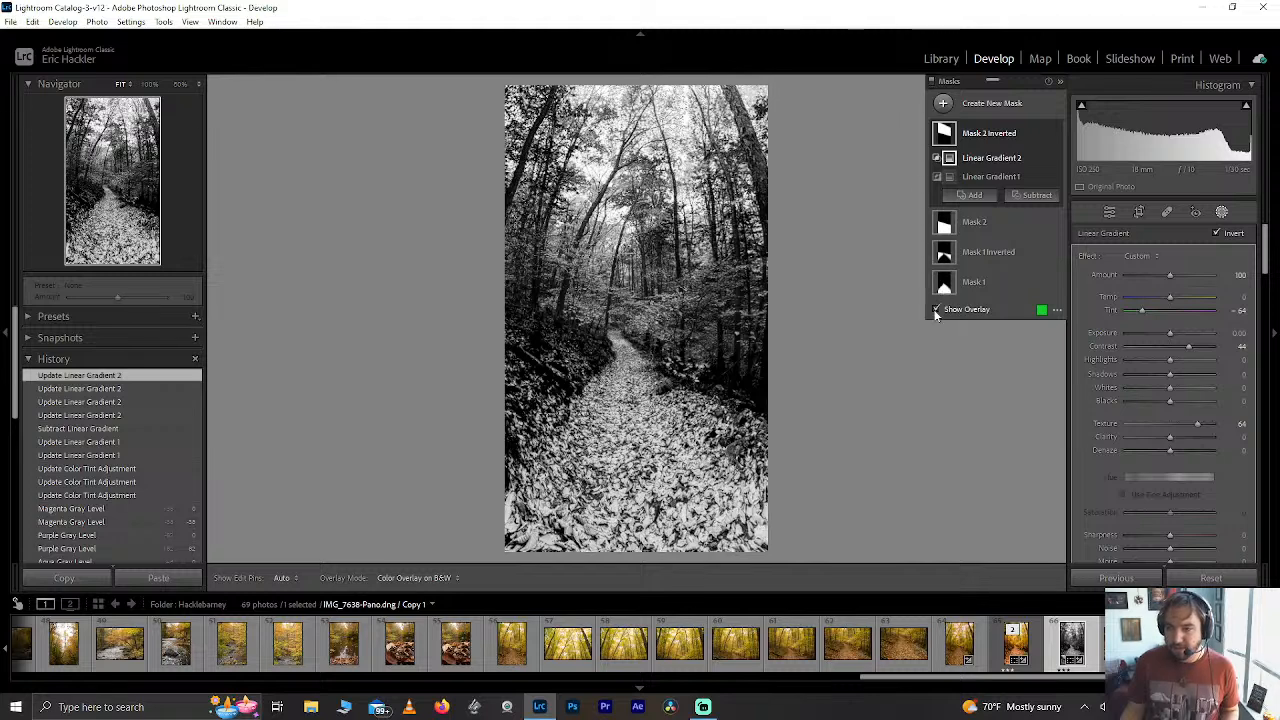
{"action": "left_click", "coordinate": [937, 310]}
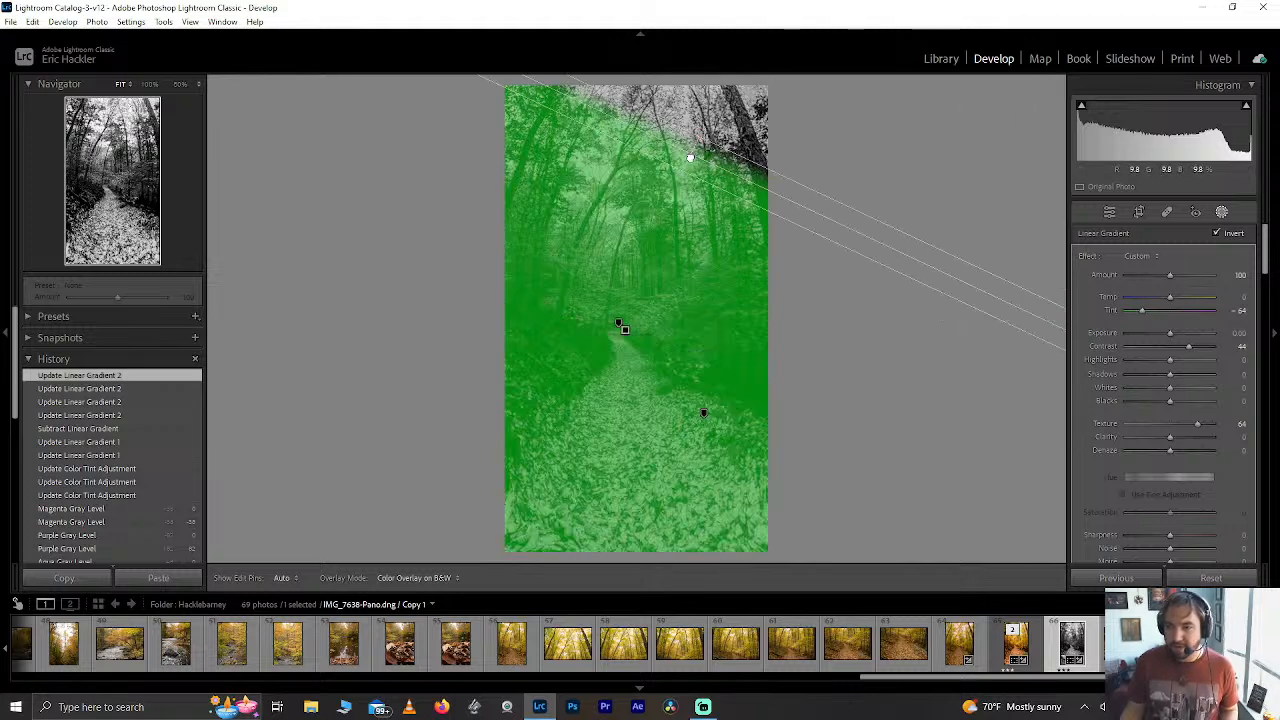
Reshape the intersecting gradient into a wide fade from the path's far end up to the treetops, and hide the overlay.
{"action": "left_click_drag", "start_coordinate": [690, 155], "coordinate": [682, 118]}
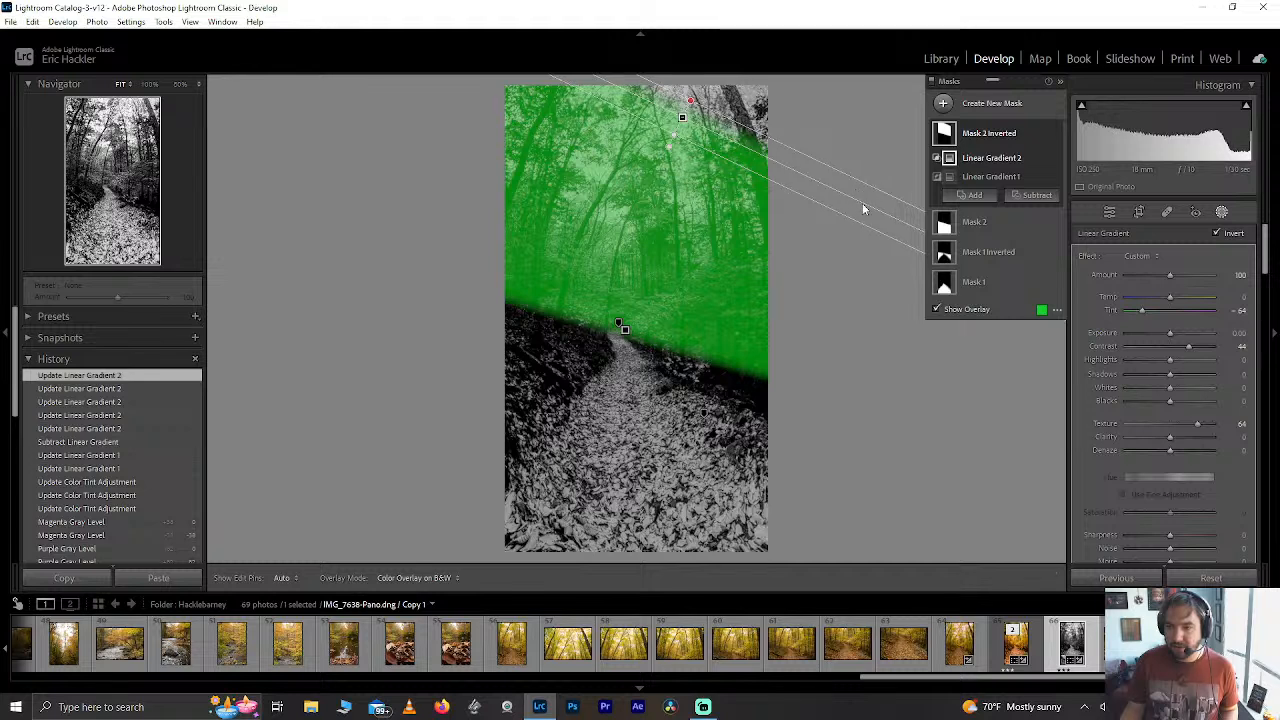
{"action": "left_click_drag", "start_coordinate": [682, 118], "coordinate": [646, 286]}
{"action": "left_click_drag", "start_coordinate": [686, 206], "coordinate": [691, 130]}
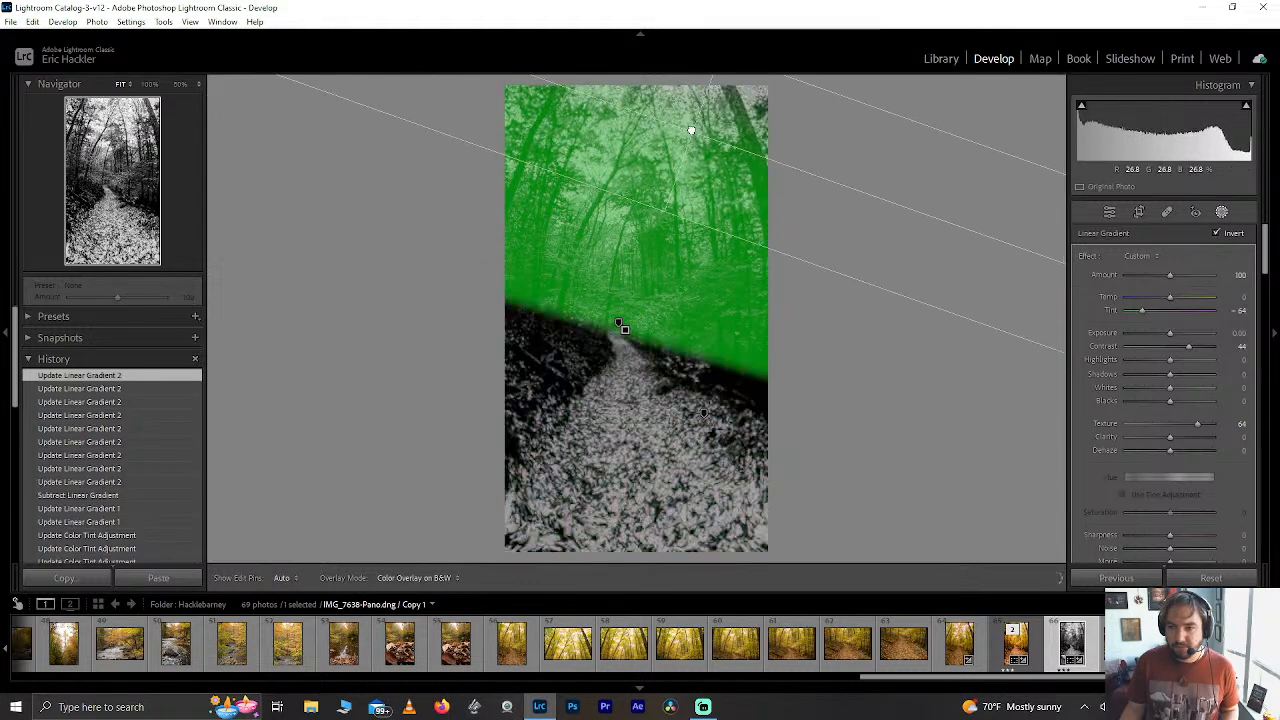
{"action": "left_click_drag", "start_coordinate": [663, 212], "coordinate": [623, 266]}
{"action": "mouse_move", "coordinate": [679, 168]}
{"action": "left_mouse_down"}
{"action": "mouse_move", "coordinate": [651, 286]}
{"action": "mouse_move", "coordinate": [651, 194]}
{"action": "mouse_move", "coordinate": [668, 173]}
{"action": "left_mouse_up"}
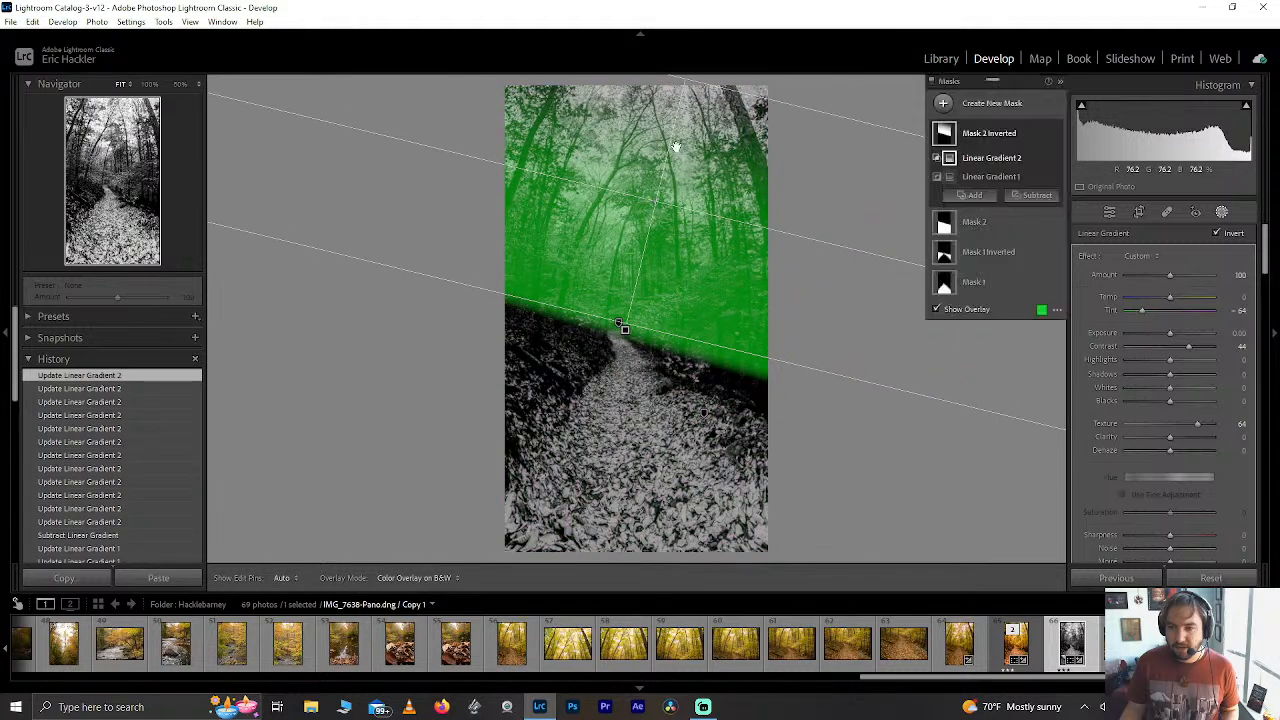
{"action": "left_click_drag", "start_coordinate": [681, 84], "coordinate": [676, 105]}
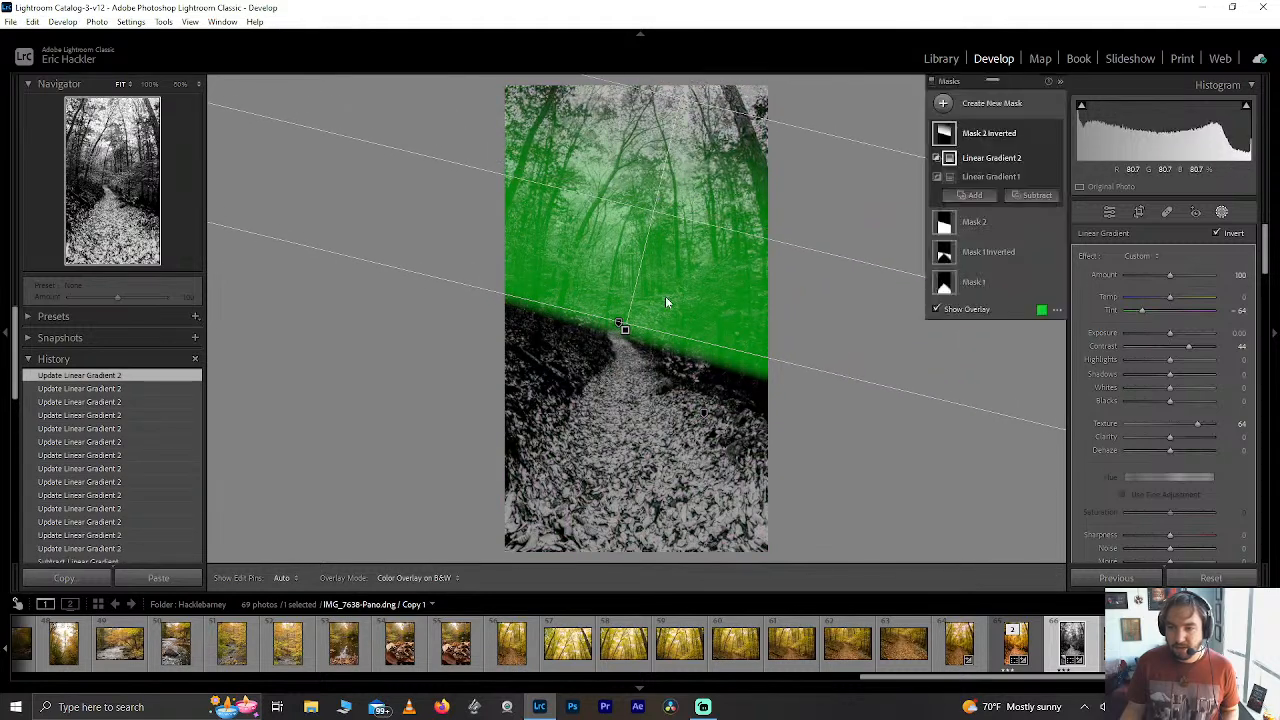
{"action": "left_click", "coordinate": [935, 309]}
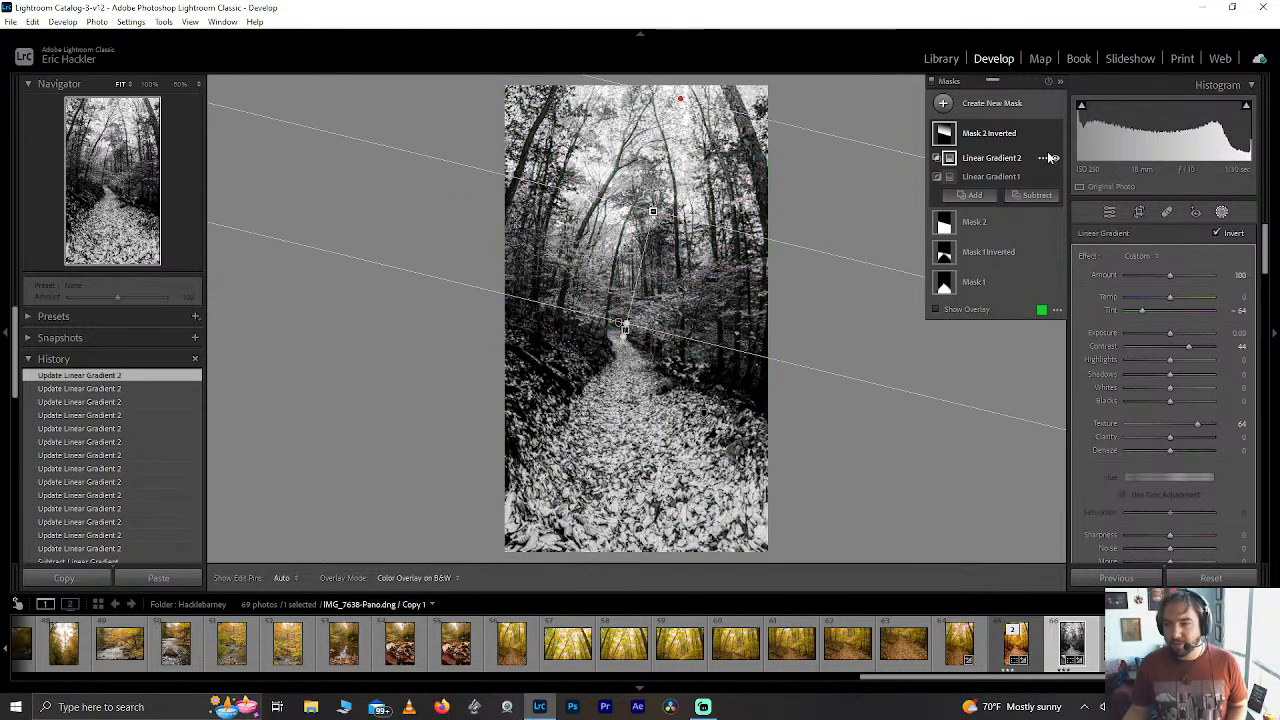
Compare the photo with Mask 2 Inverted hidden and shown, and reset the mask's contrast to 0.
{"action": "left_click", "coordinate": [1056, 133]}
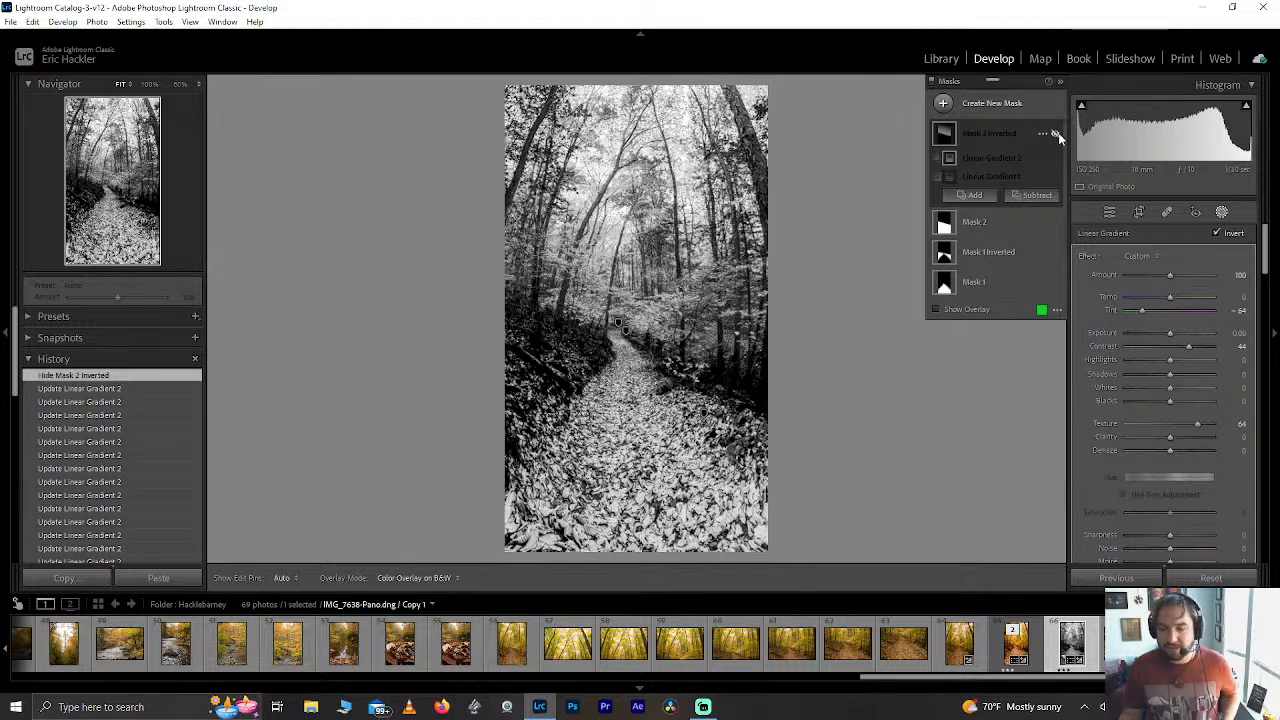
{"action": "left_click", "coordinate": [1056, 133]}
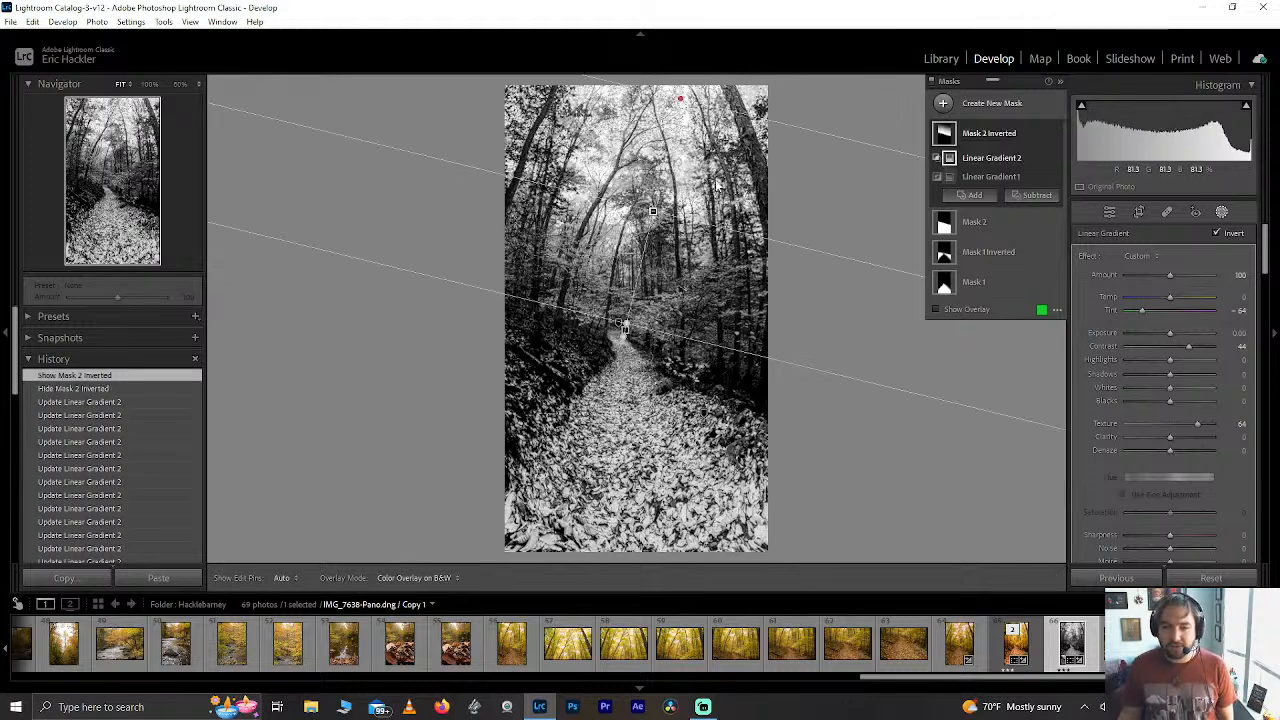
{"action": "left_click", "coordinate": [1052, 132]}
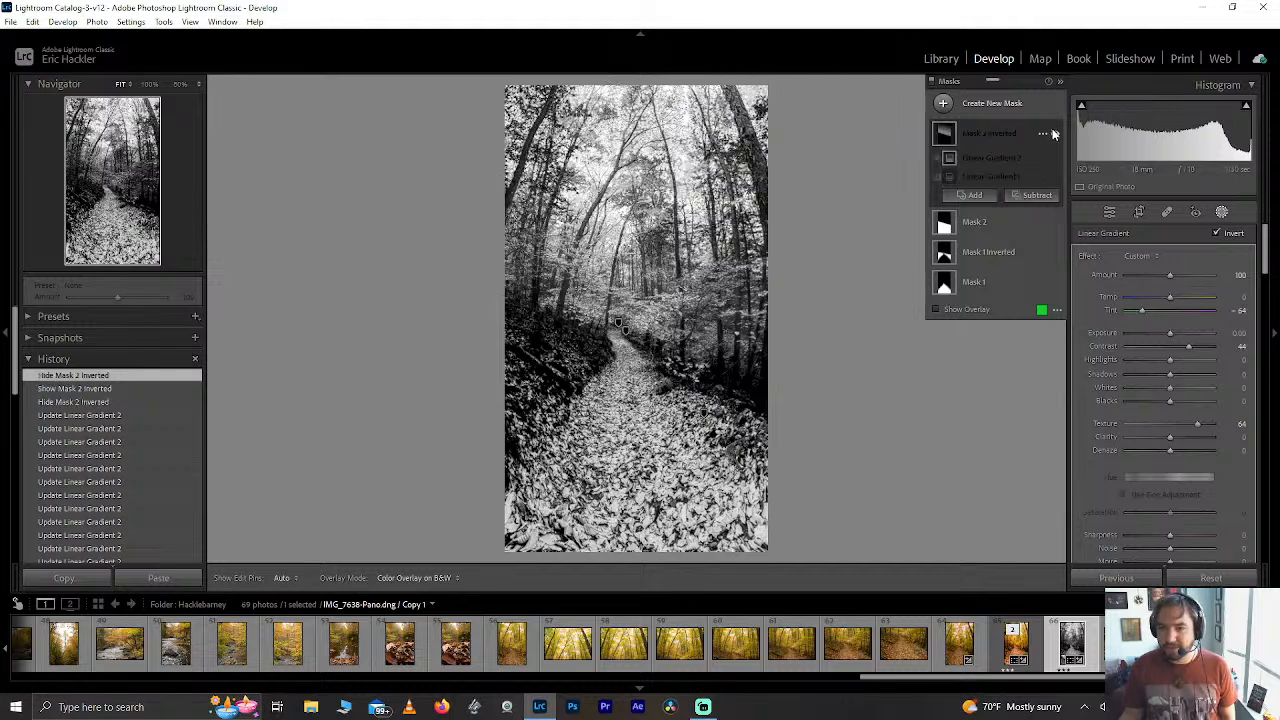
{"action": "left_click", "coordinate": [1052, 132]}
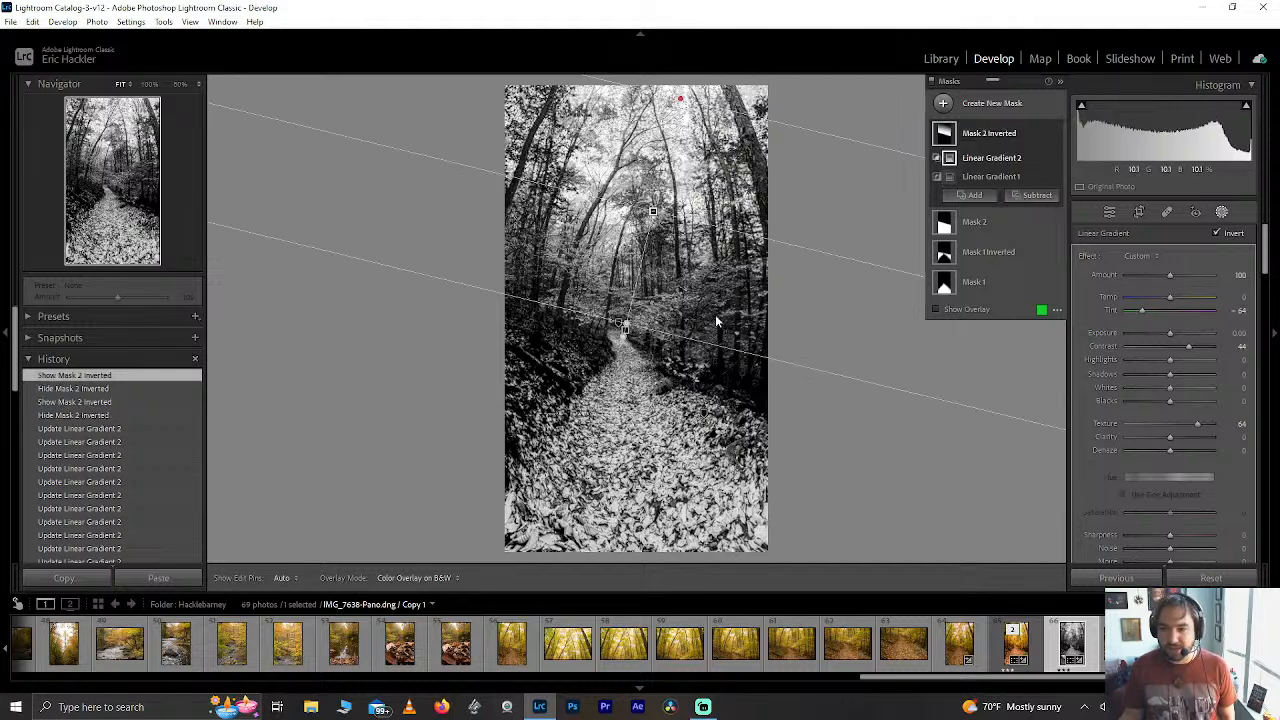
{"action": "double_click", "coordinate": [1190, 346]}
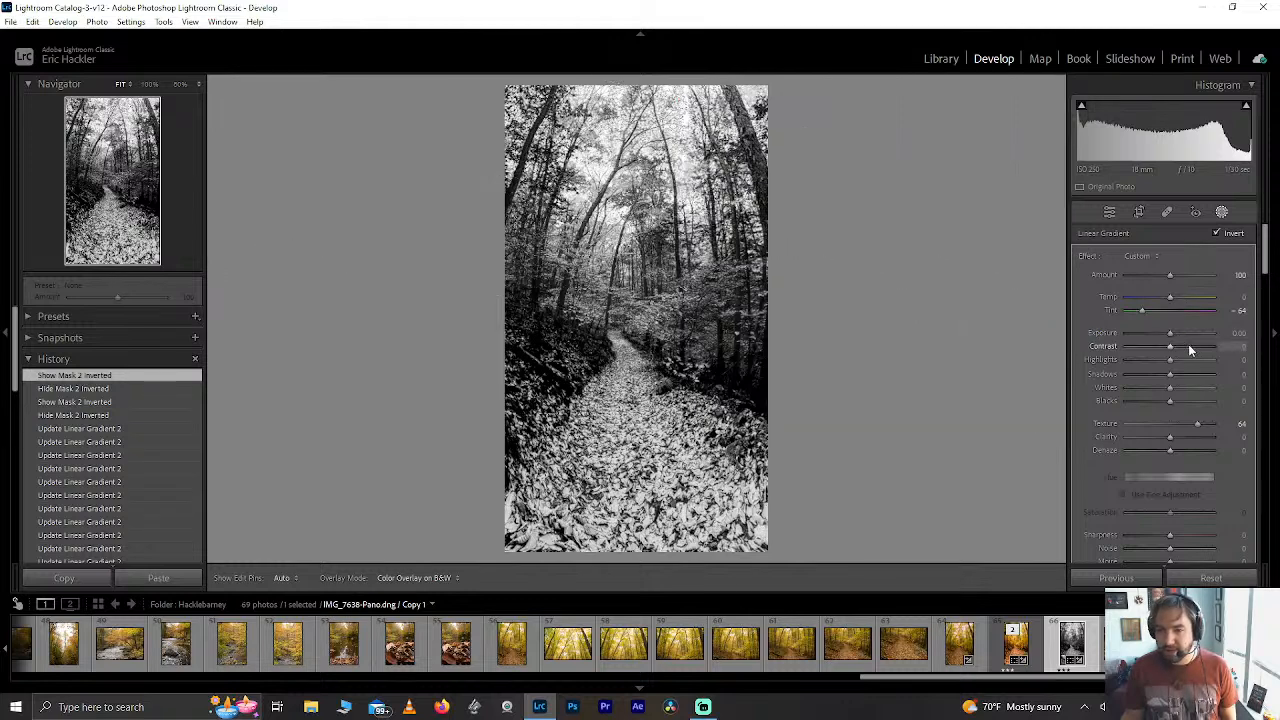
Set the contrast of Mask 2 Inverted to 19.
{"action": "left_click_drag", "start_coordinate": [1182, 346], "coordinate": [1182, 345]}
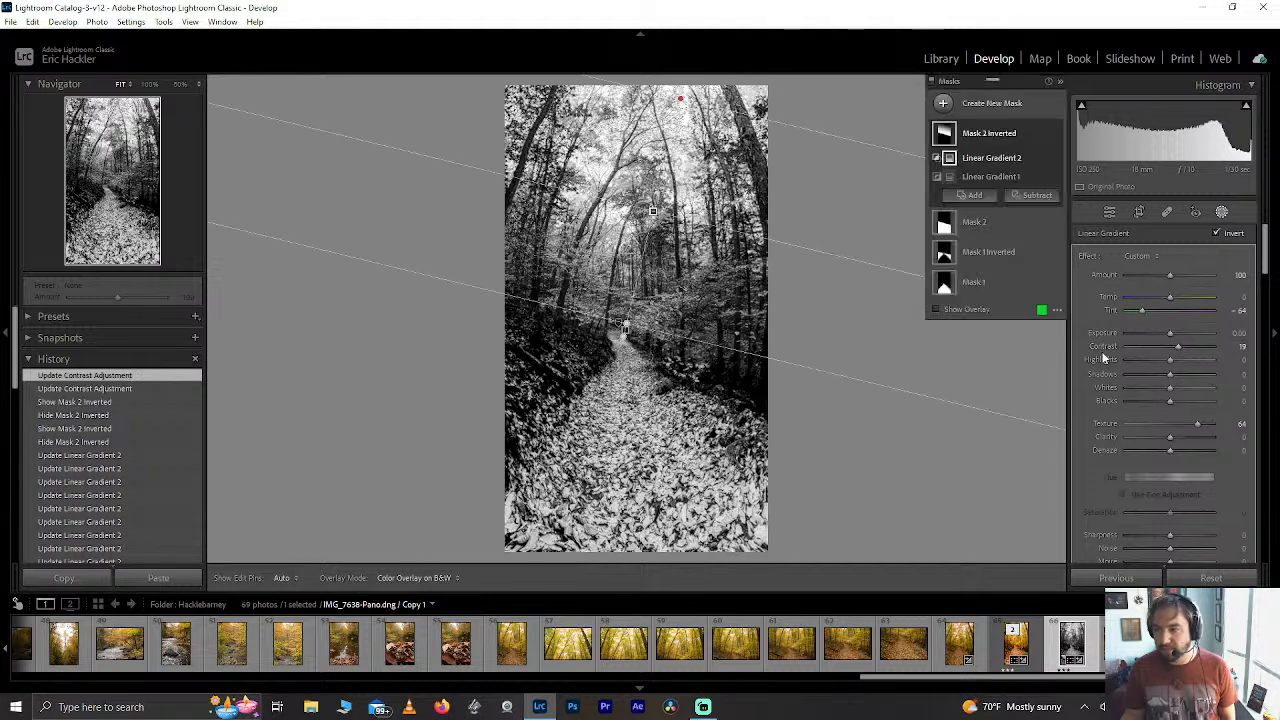
Try tint and whites changes on Mask 2, keep its tint at -33, and reset its highlights and whites to 0.
{"action": "left_click", "coordinate": [997, 221]}
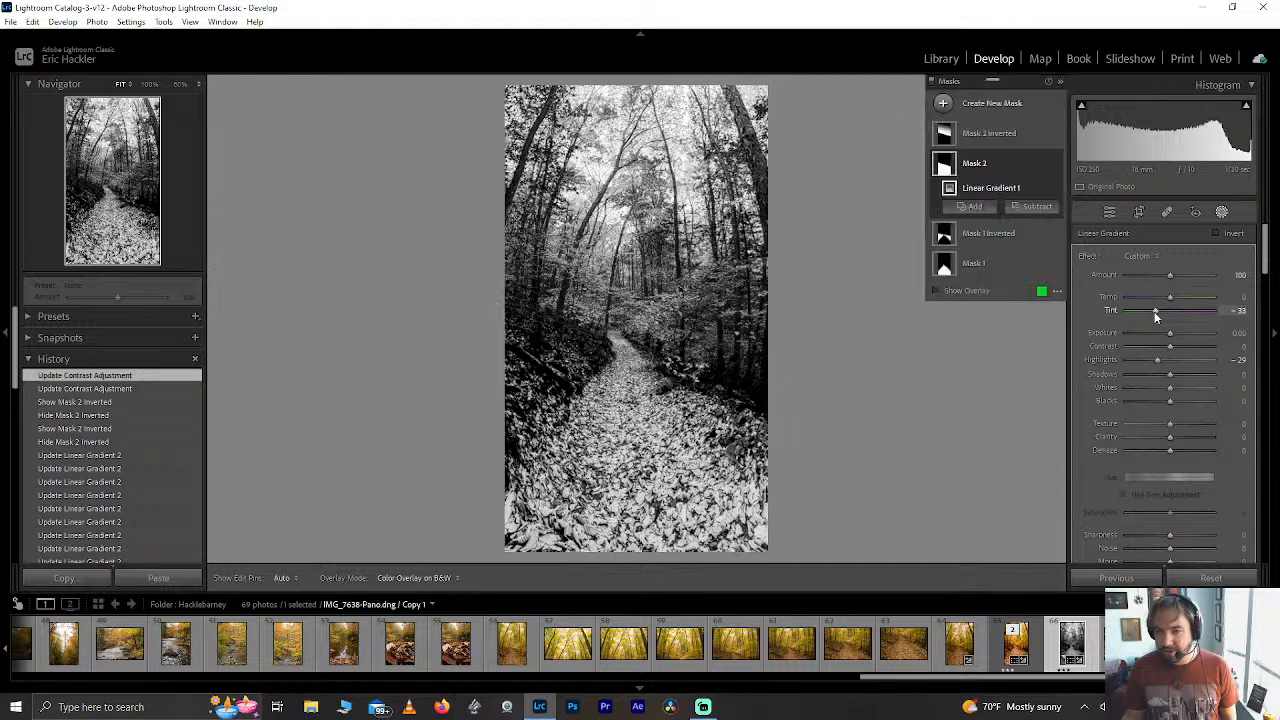
{"action": "double_click", "coordinate": [1155, 312]}
{"action": "left_click", "coordinate": [1154, 312]}
{"action": "mouse_move", "coordinate": [1154, 311]}
{"action": "left_mouse_down"}
{"action": "mouse_move", "coordinate": [1097, 309]}
{"action": "mouse_move", "coordinate": [1155, 312]}
{"action": "left_mouse_up"}
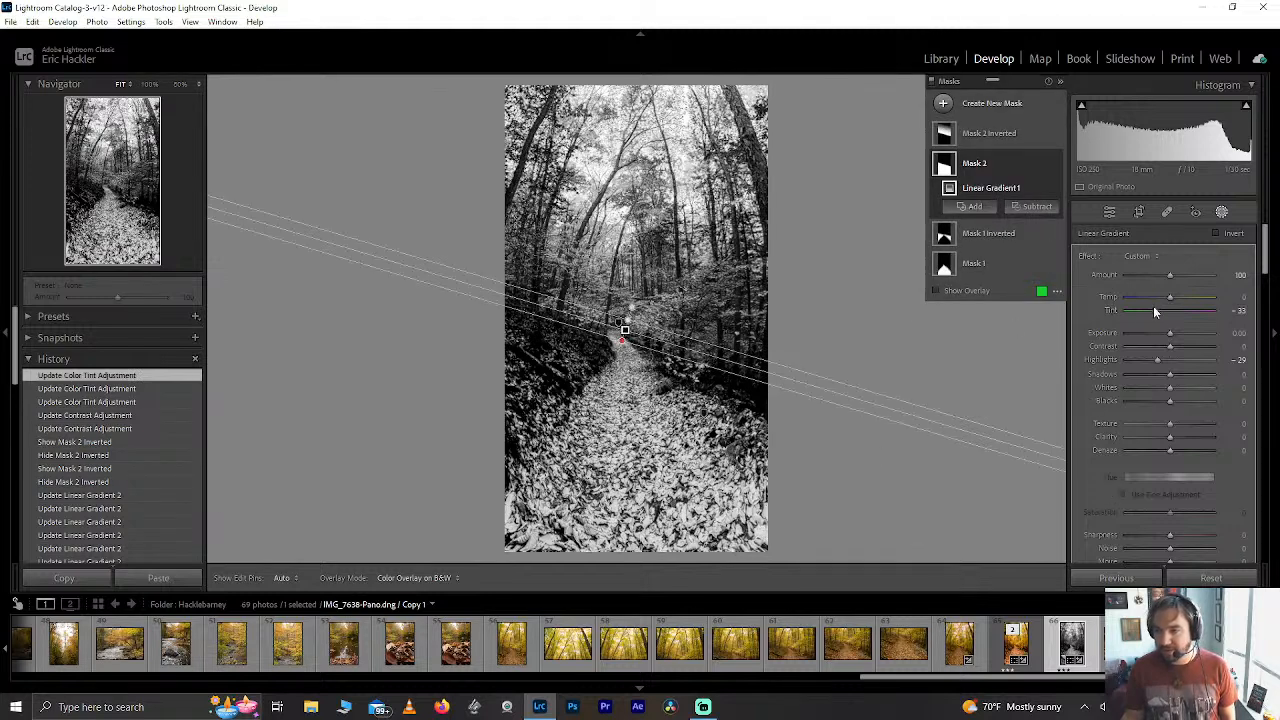
{"action": "double_click", "coordinate": [1155, 359]}
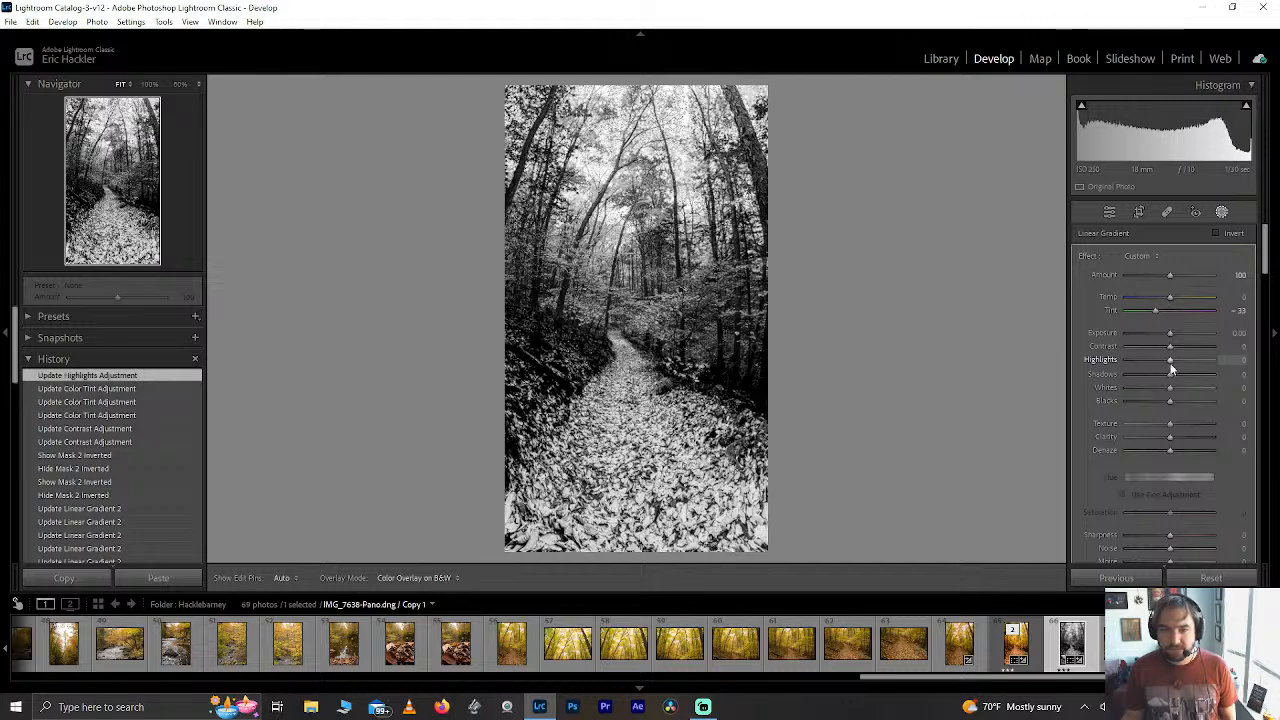
{"action": "mouse_move", "coordinate": [1169, 388]}
{"action": "left_mouse_down"}
{"action": "mouse_move", "coordinate": [1128, 394]}
{"action": "mouse_move", "coordinate": [1158, 391]}
{"action": "left_mouse_up"}
{"action": "double_click", "coordinate": [1158, 390]}
{"action": "double_click", "coordinate": [1162, 358]}
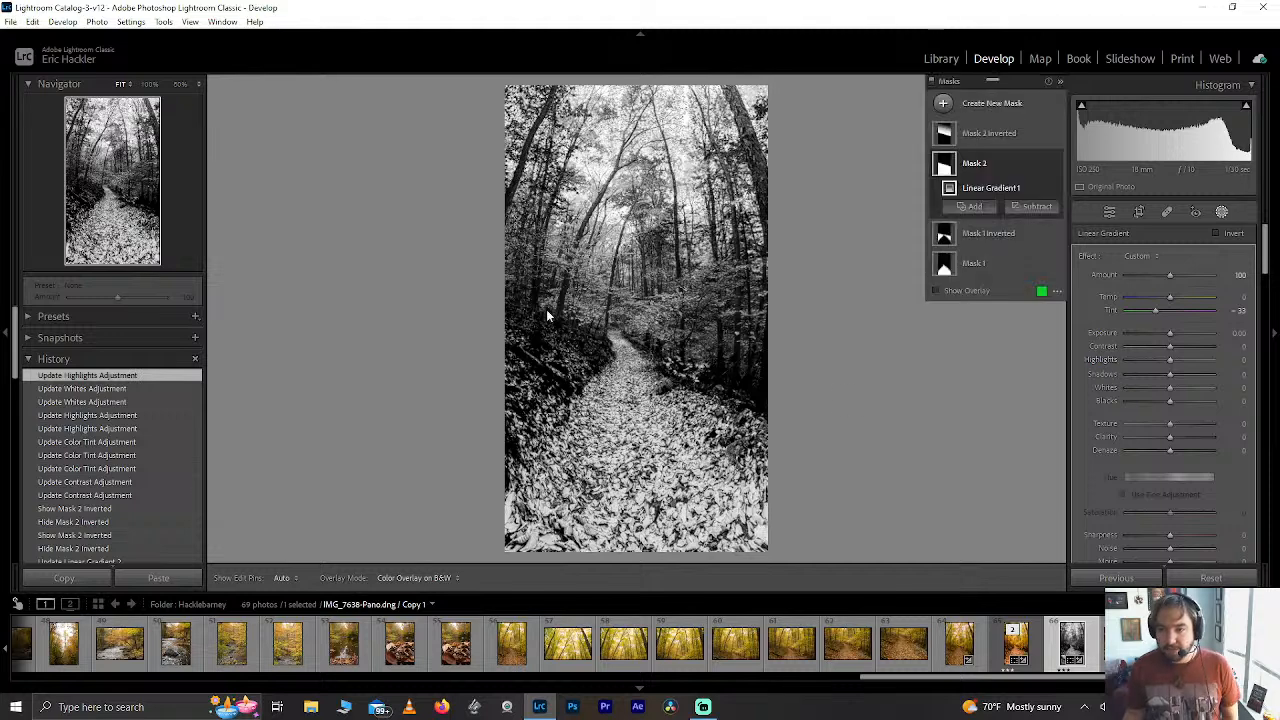
Set the shadows of Mask 1 Inverted to -72 and its texture to 57.
{"action": "left_click", "coordinate": [969, 234]}
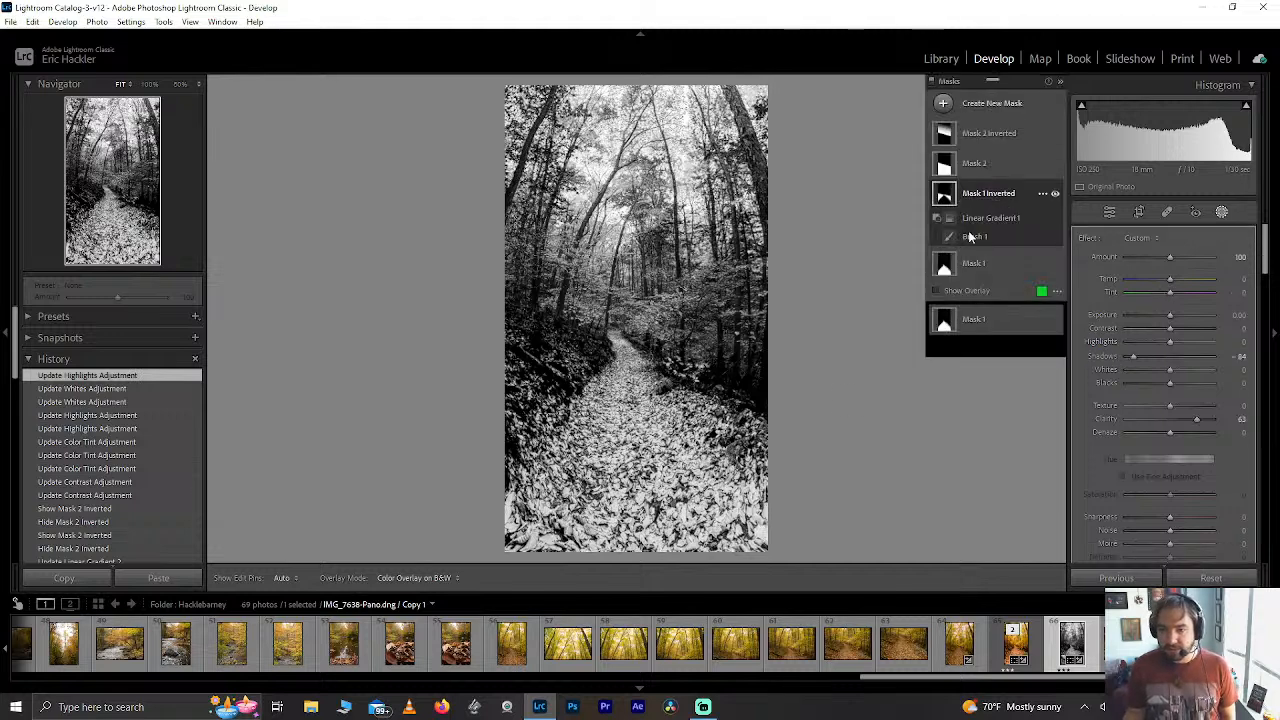
{"action": "left_click_drag", "start_coordinate": [1129, 357], "coordinate": [1138, 356]}
{"action": "left_click_drag", "start_coordinate": [1170, 405], "coordinate": [1235, 412]}
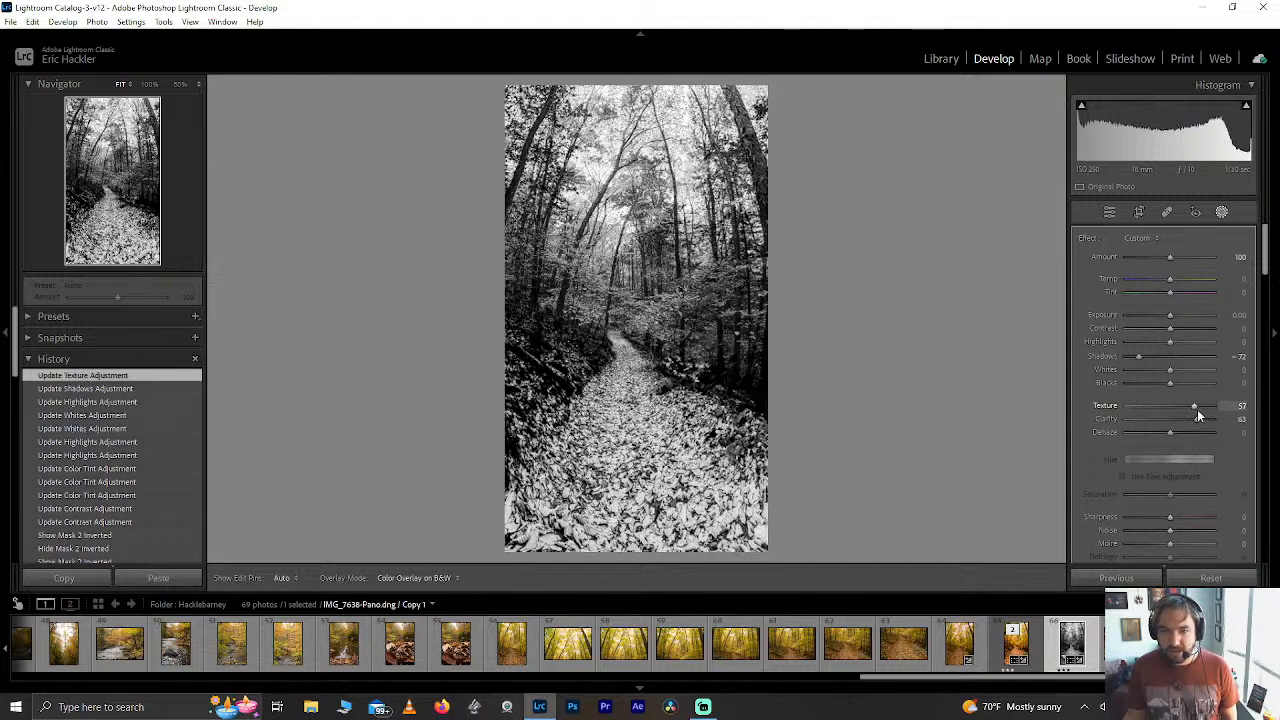
Select Mask 1, try lowering its highlights to -22, and reset them to 0.
{"action": "mouse_move", "coordinate": [980, 346]}
{"action": "left_click", "coordinate": [972, 321]}
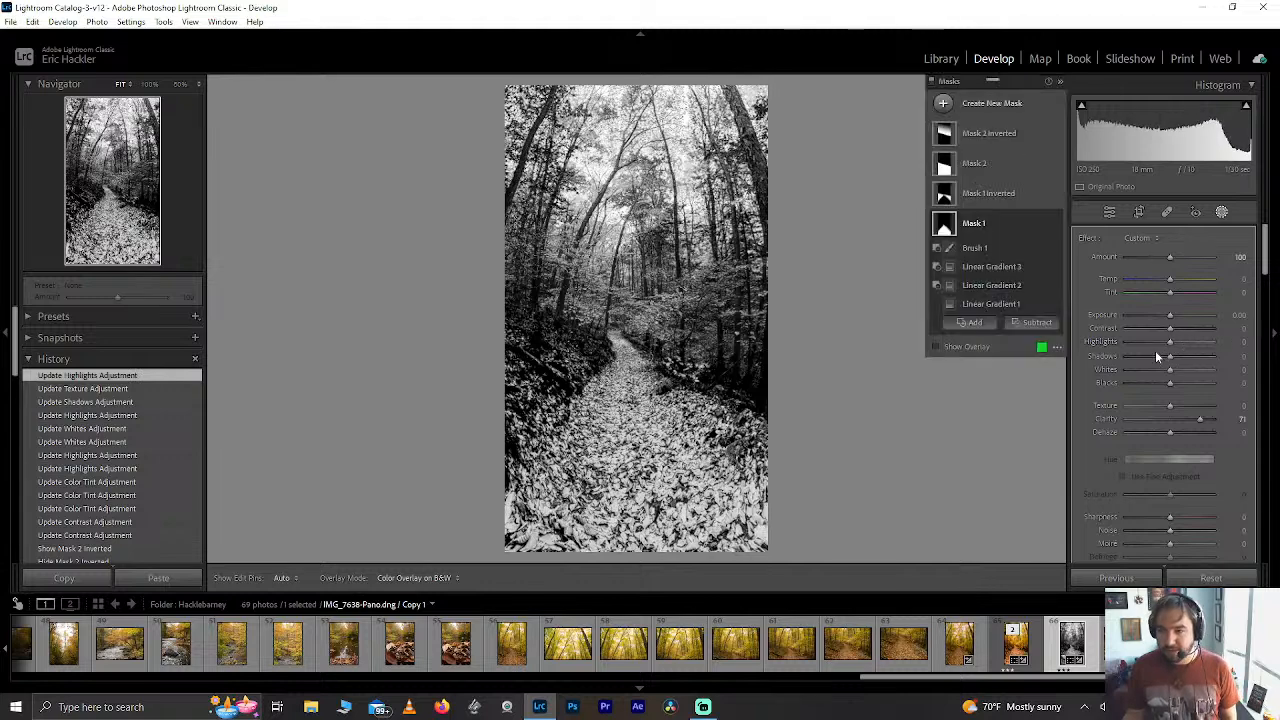
{"action": "left_click_drag", "start_coordinate": [1240, 344], "coordinate": [1157, 349]}
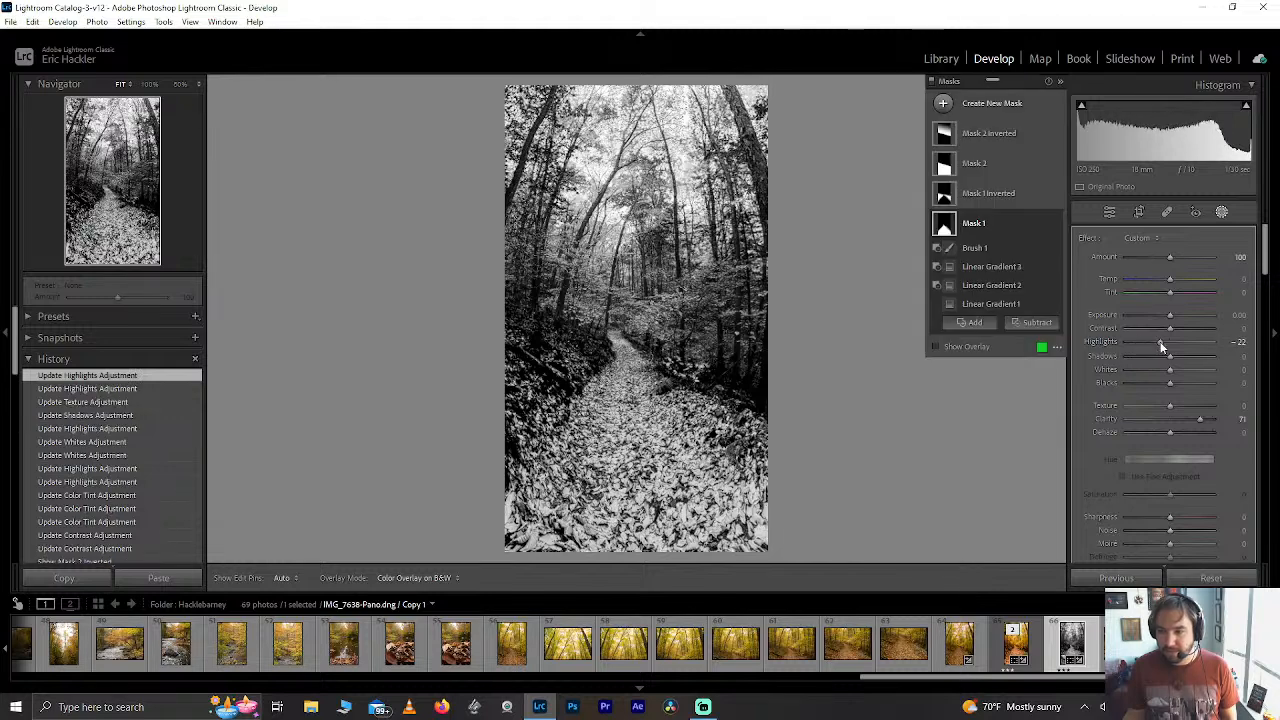
{"action": "double_click", "coordinate": [1161, 347]}
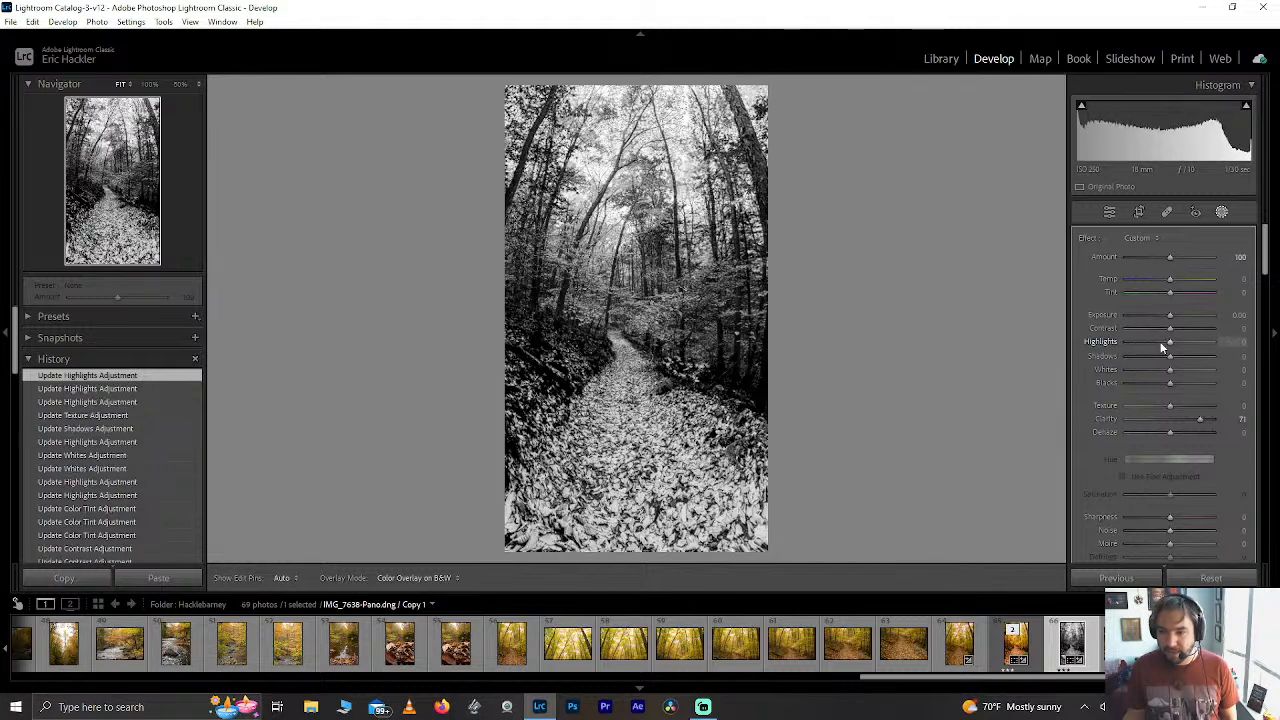
Try Mask 1 with clarity at 0, texture at 35 and highlights at 63, and reset the highlights.
{"action": "double_click", "coordinate": [1200, 423]}
{"action": "left_click", "coordinate": [1200, 423]}
{"action": "double_click", "coordinate": [1202, 426]}
{"action": "left_click_drag", "start_coordinate": [1172, 408], "coordinate": [1258, 413]}
{"action": "left_click_drag", "start_coordinate": [1103, 408], "coordinate": [1186, 402]}
{"action": "mouse_move", "coordinate": [1180, 345]}
{"action": "left_mouse_down"}
{"action": "mouse_move", "coordinate": [1213, 346]}
{"action": "mouse_move", "coordinate": [1200, 346]}
{"action": "left_mouse_up"}
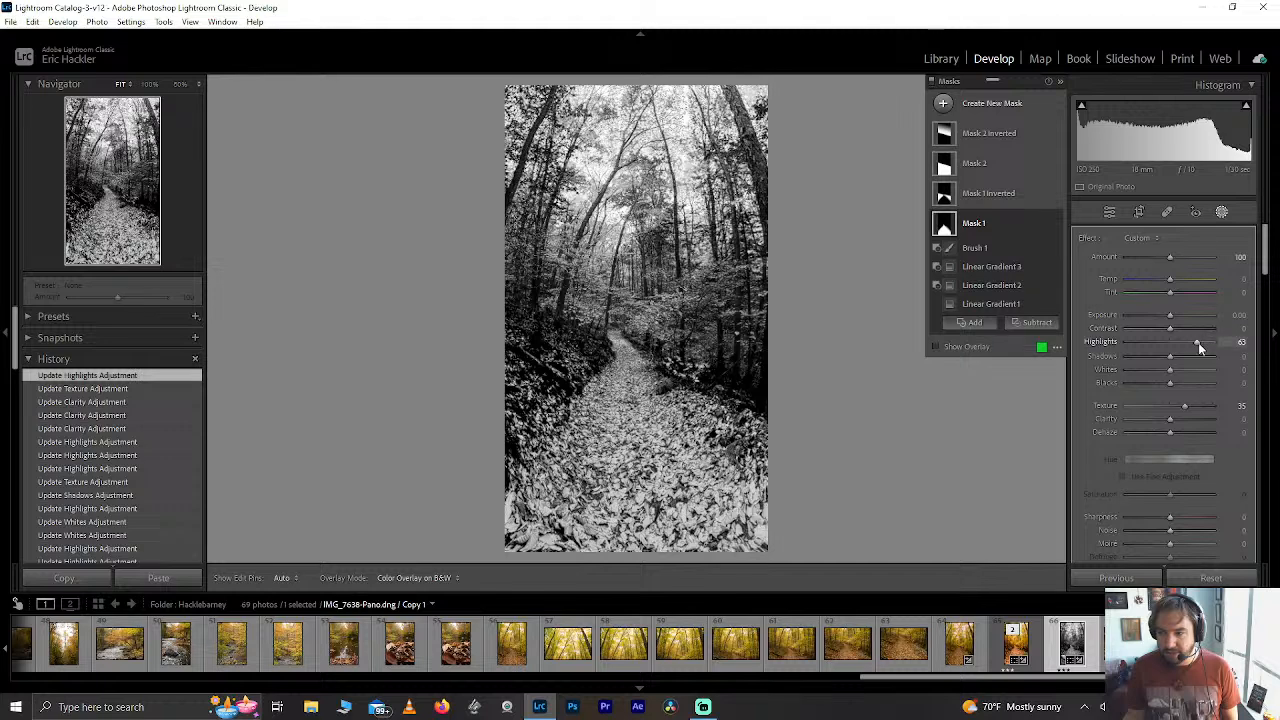
{"action": "double_click", "coordinate": [1198, 342]}
Set Mask 1's clarity to 100 and whites to -7, with its texture reset to 0.
{"action": "left_click_drag", "start_coordinate": [1170, 419], "coordinate": [1254, 416]}
{"action": "double_click", "coordinate": [1188, 406]}
{"action": "left_click_drag", "start_coordinate": [1124, 405], "coordinate": [1155, 369]}
{"action": "double_click", "coordinate": [1170, 406]}
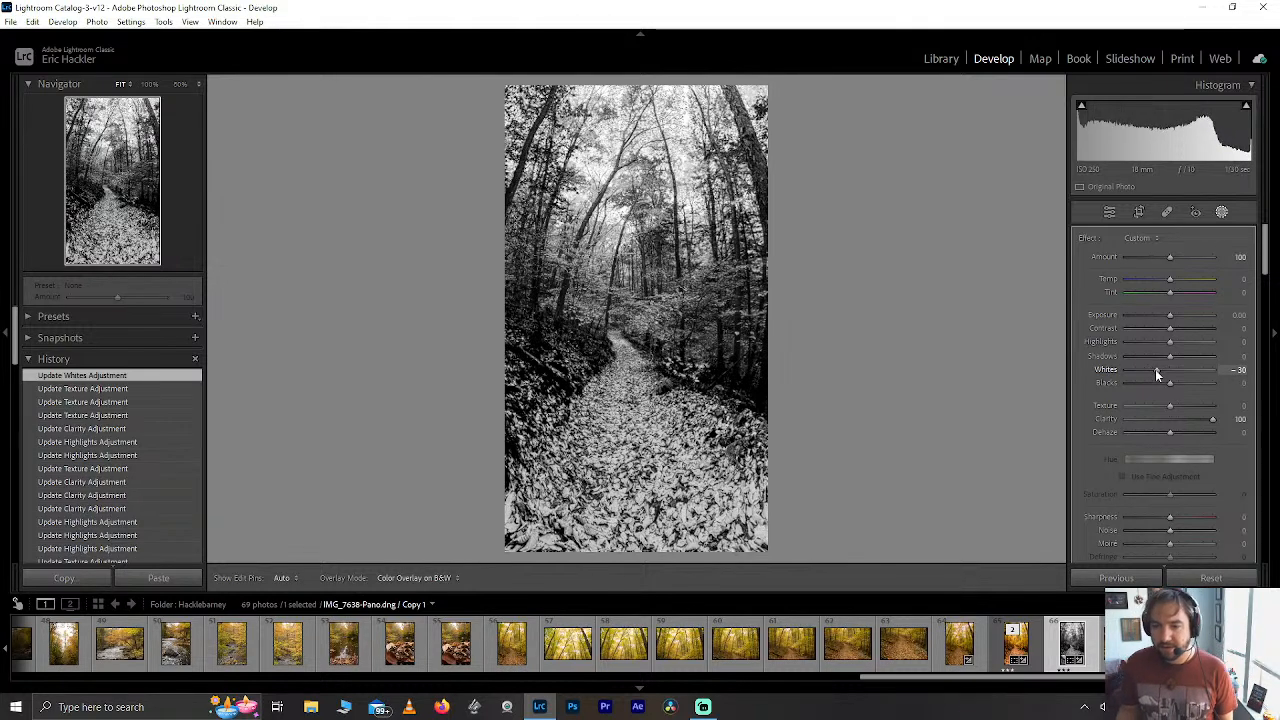
{"action": "left_click_drag", "start_coordinate": [1155, 369], "coordinate": [1166, 374]}
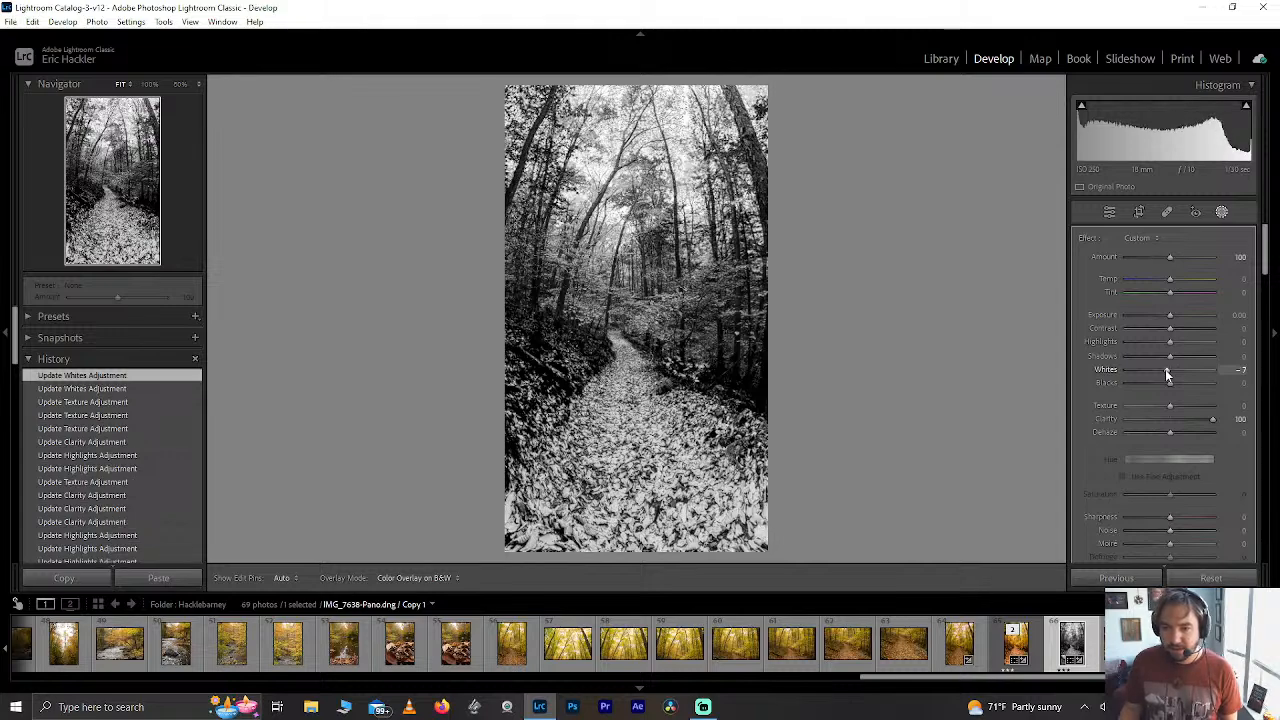
Check the leaves on the path up close and set Mask 1's shadows to -38.
{"action": "left_click", "coordinate": [108, 234]}
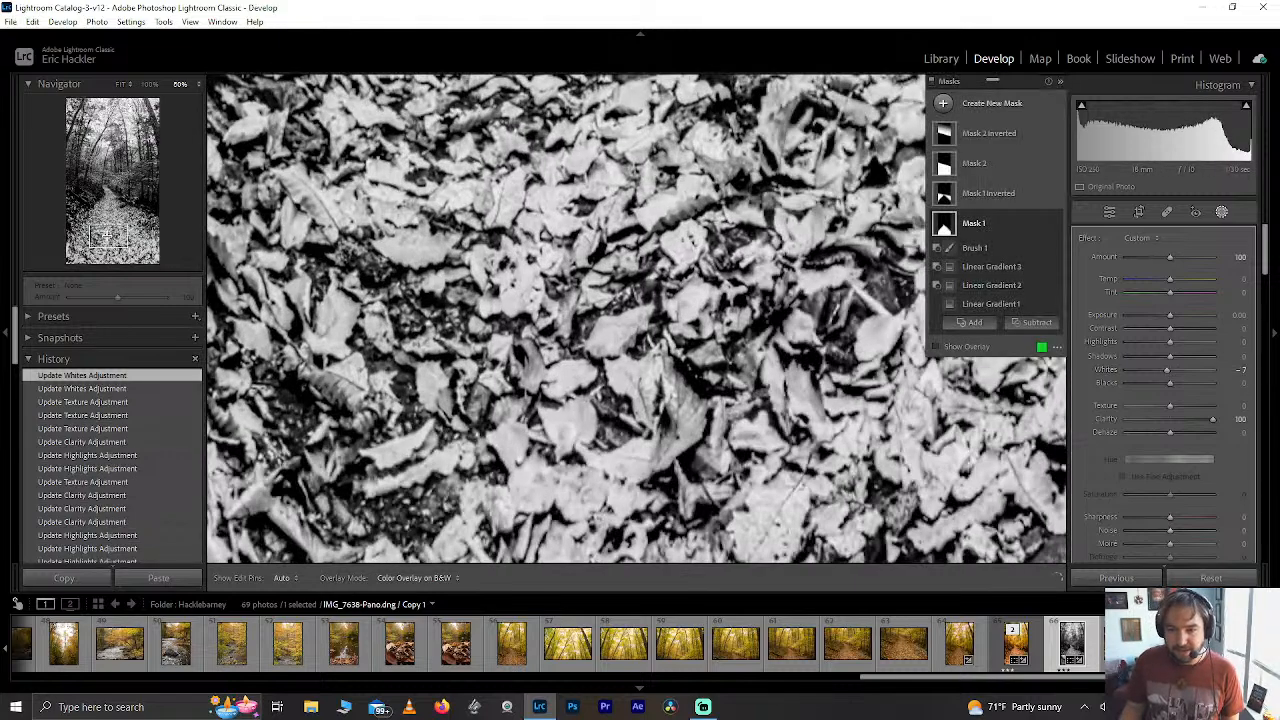
{"action": "left_click", "coordinate": [116, 226]}
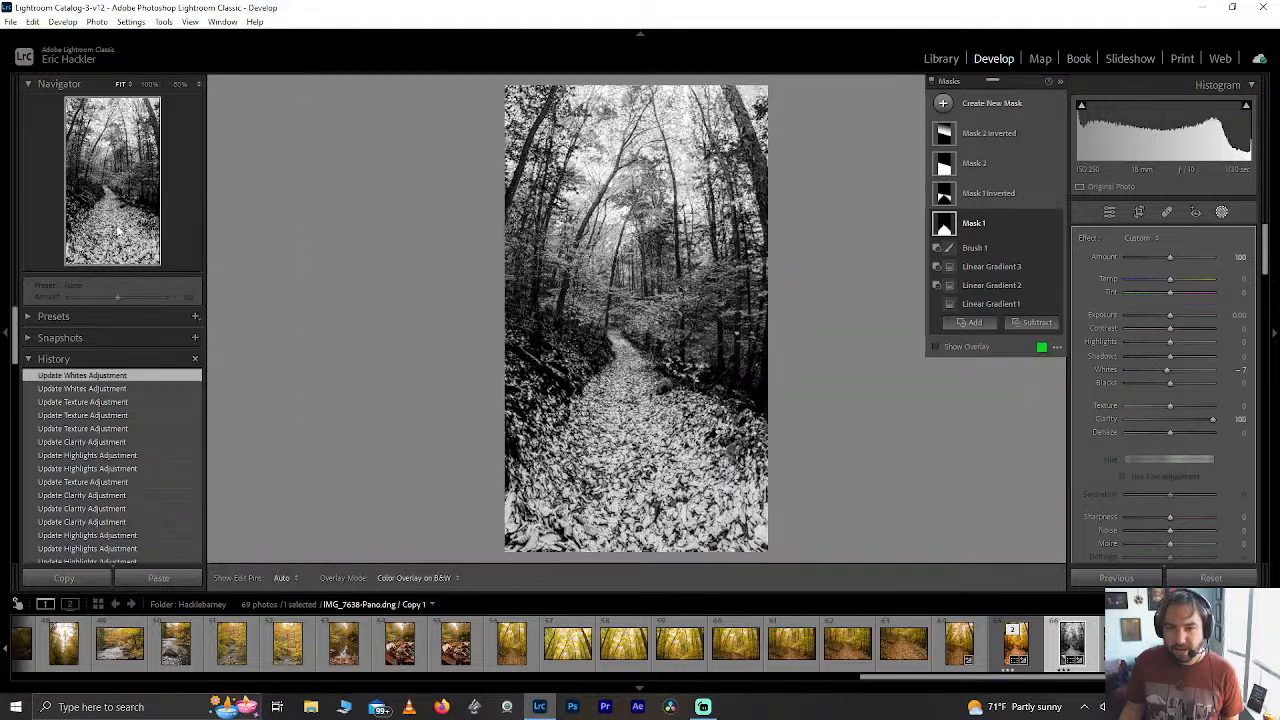
{"action": "mouse_move", "coordinate": [1163, 358]}
{"action": "left_mouse_down"}
{"action": "mouse_move", "coordinate": [1130, 358]}
{"action": "mouse_move", "coordinate": [1152, 346]}
{"action": "left_mouse_up"}
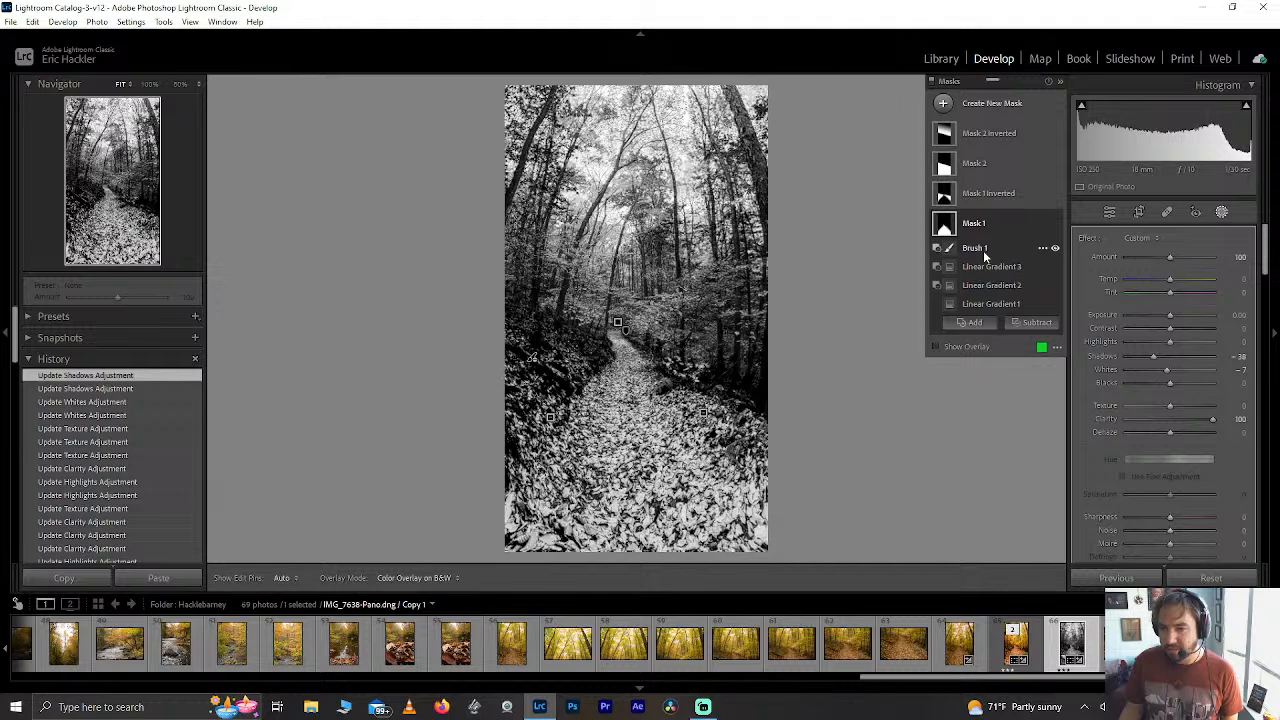
Add a brush to Mask 1 with the overlay shown, paint over the path's far end, and hide the overlay.
{"action": "left_click", "coordinate": [934, 347]}
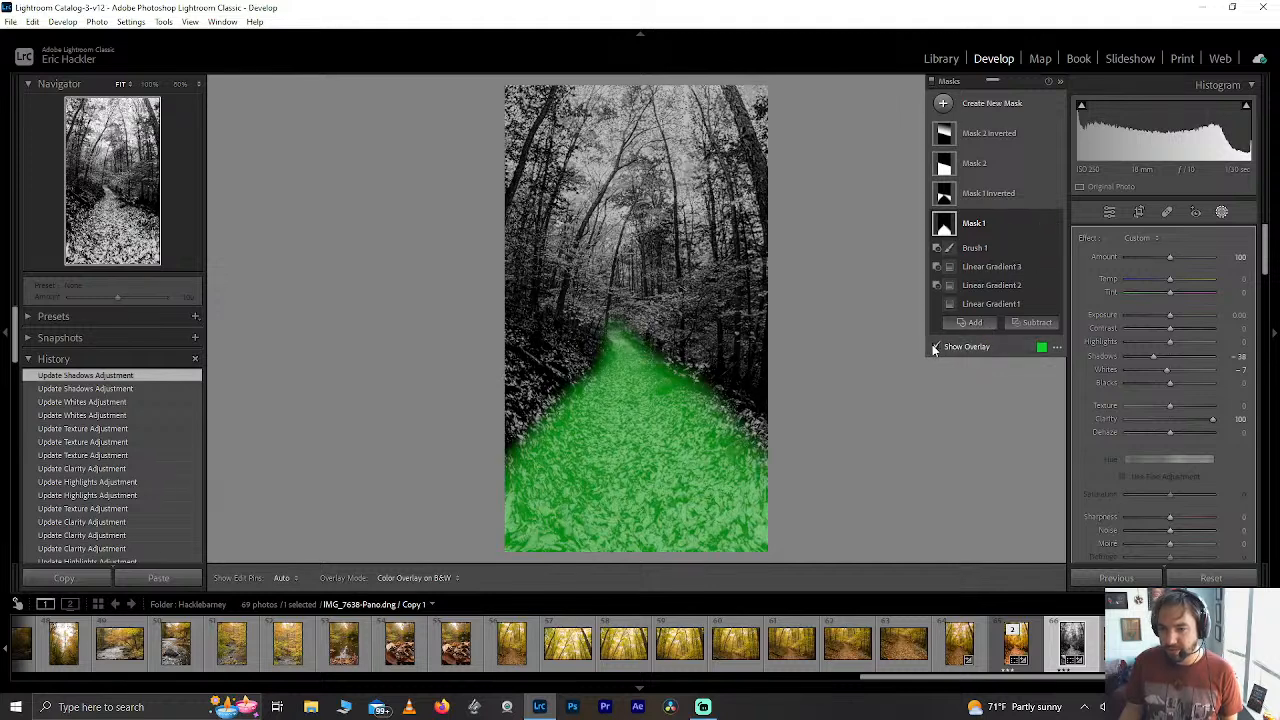
{"action": "left_click", "coordinate": [967, 323]}
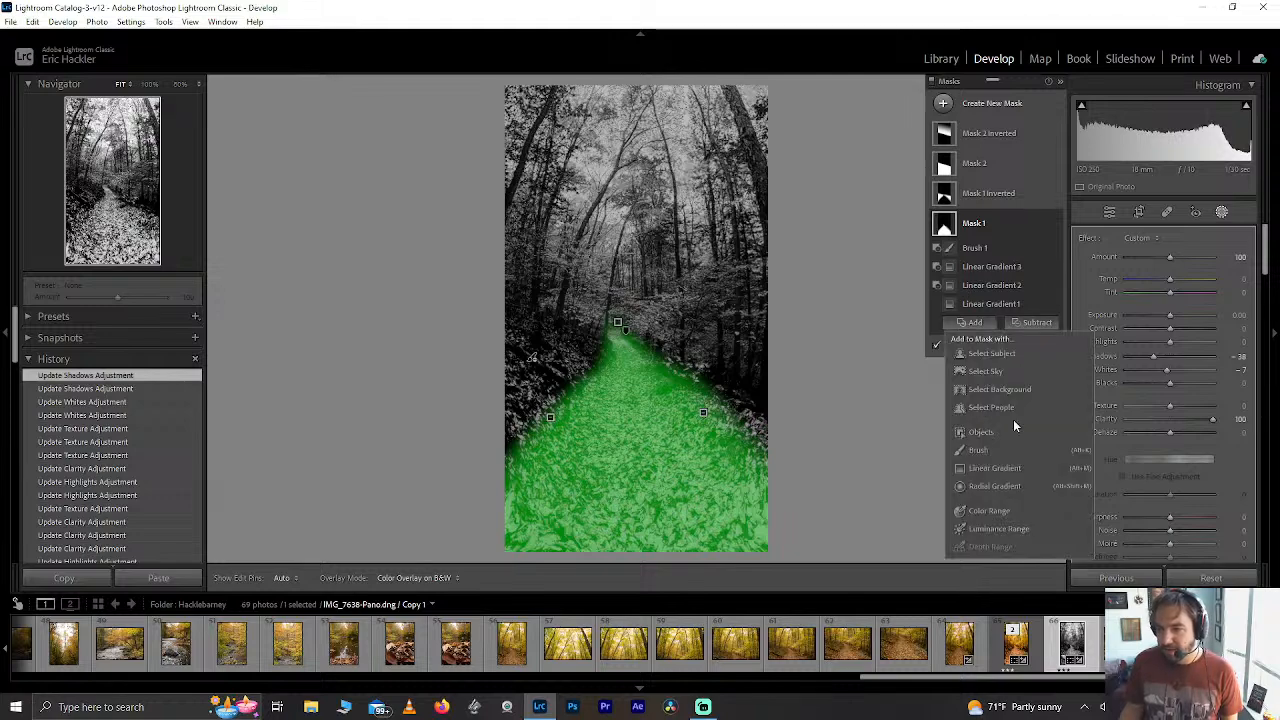
{"action": "left_click", "coordinate": [993, 449]}
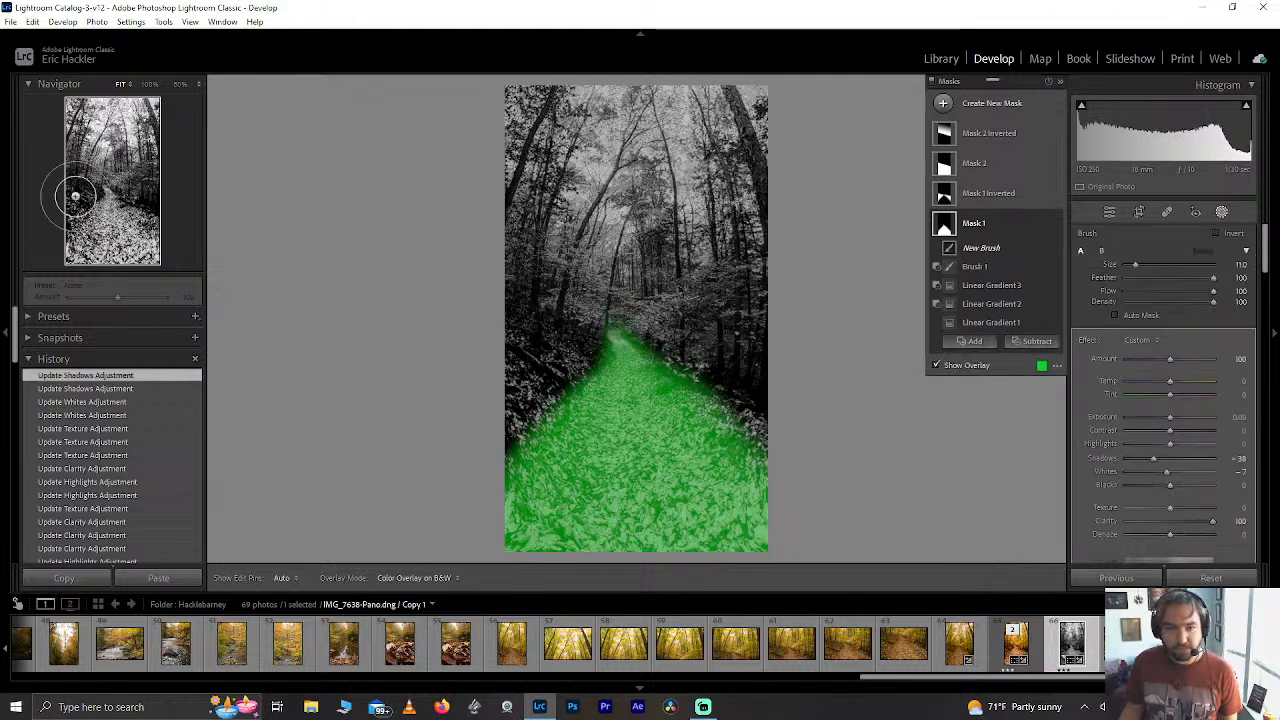
{"action": "left_click", "coordinate": [105, 193]}
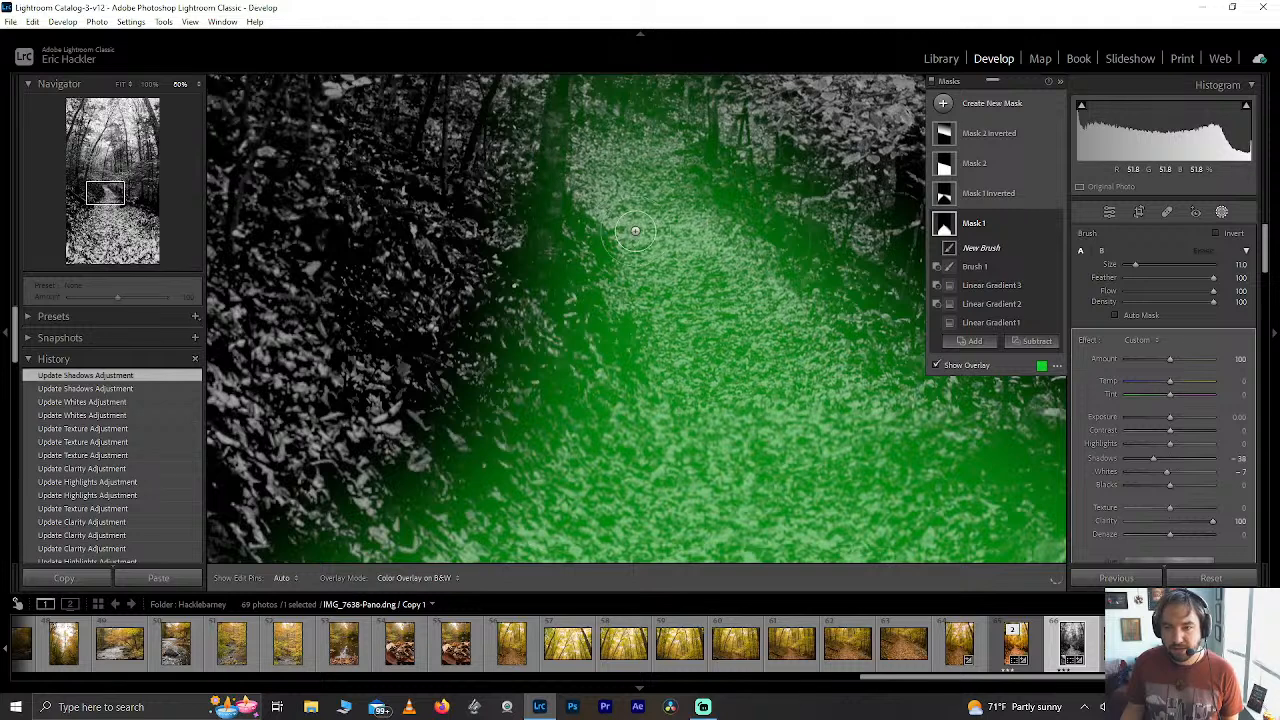
{"action": "key", "text": "h"}
{"action": "mouse_move", "coordinate": [645, 208]}
{"action": "left_mouse_down"}
{"action": "mouse_move", "coordinate": [602, 170]}
{"action": "mouse_move", "coordinate": [641, 264]}
{"action": "mouse_move", "coordinate": [615, 159]}
{"action": "mouse_move", "coordinate": [690, 136]}
{"action": "mouse_move", "coordinate": [652, 157]}
{"action": "mouse_move", "coordinate": [585, 158]}
{"action": "mouse_move", "coordinate": [642, 194]}
{"action": "mouse_move", "coordinate": [727, 218]}
{"action": "mouse_move", "coordinate": [674, 153]}
{"action": "mouse_move", "coordinate": [624, 134]}
{"action": "mouse_move", "coordinate": [597, 162]}
{"action": "mouse_move", "coordinate": [645, 211]}
{"action": "mouse_move", "coordinate": [705, 195]}
{"action": "left_mouse_up"}
{"action": "key", "text": "h"}
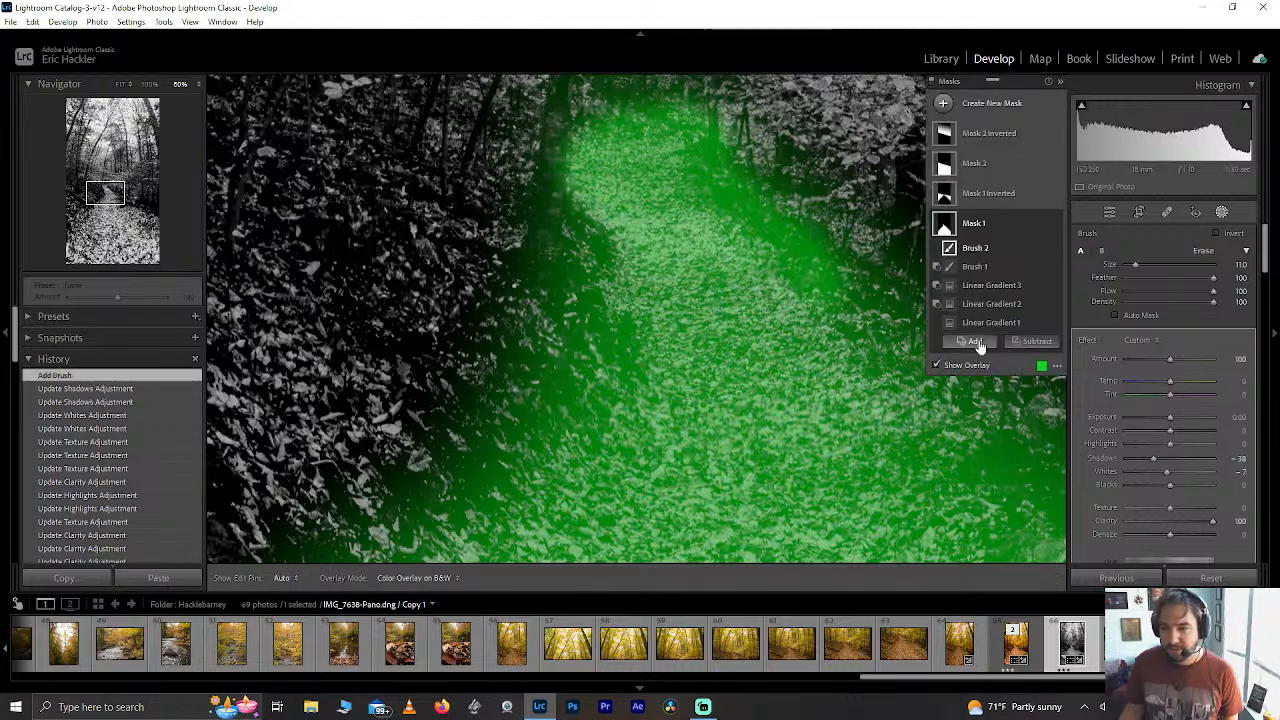
{"action": "left_click", "coordinate": [934, 366]}
{"action": "key", "text": "z"}
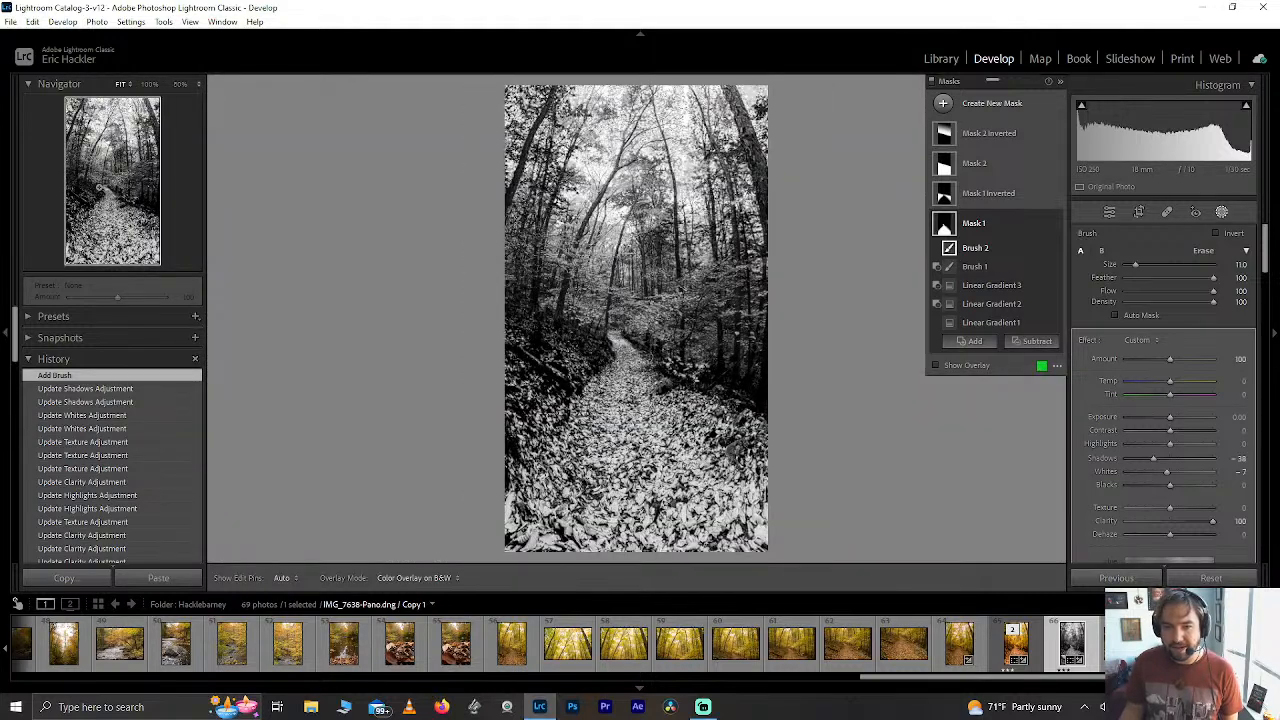
Extend Mask 1's Brush 2 over the far bend of the path, showing the overlay to check coverage.
{"action": "left_click", "coordinate": [108, 183]}
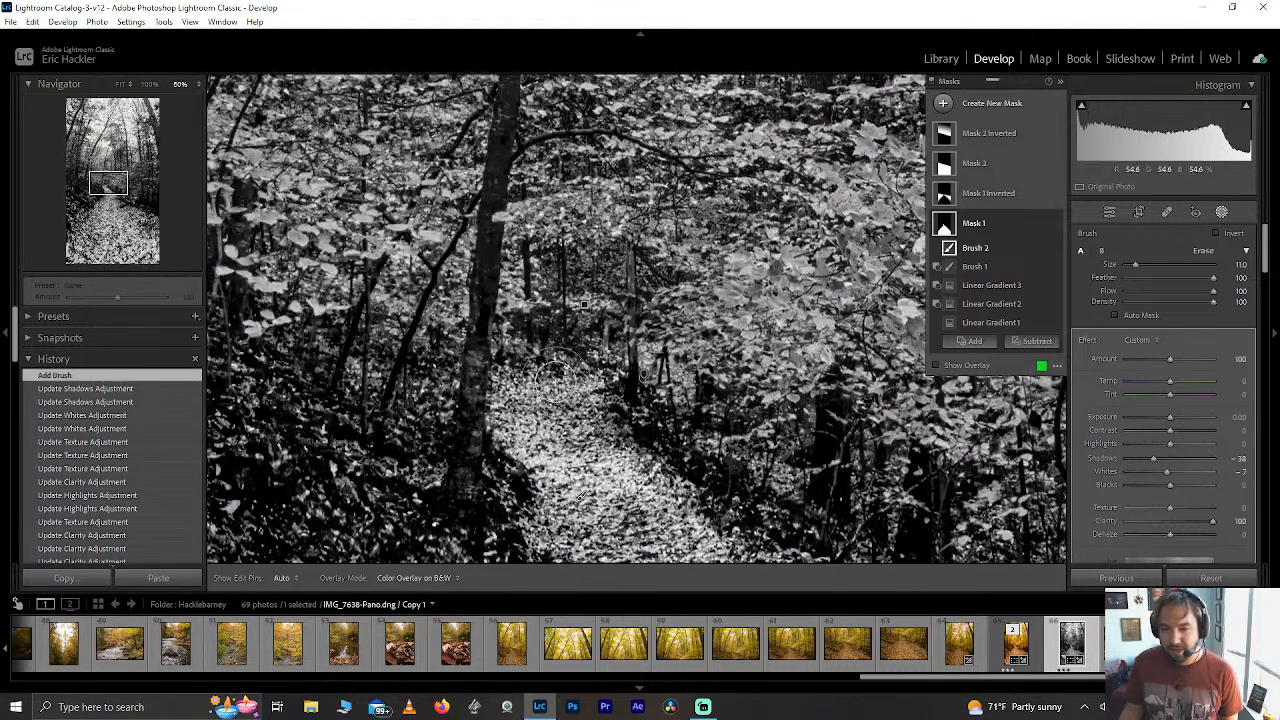
{"action": "key", "text": "h"}
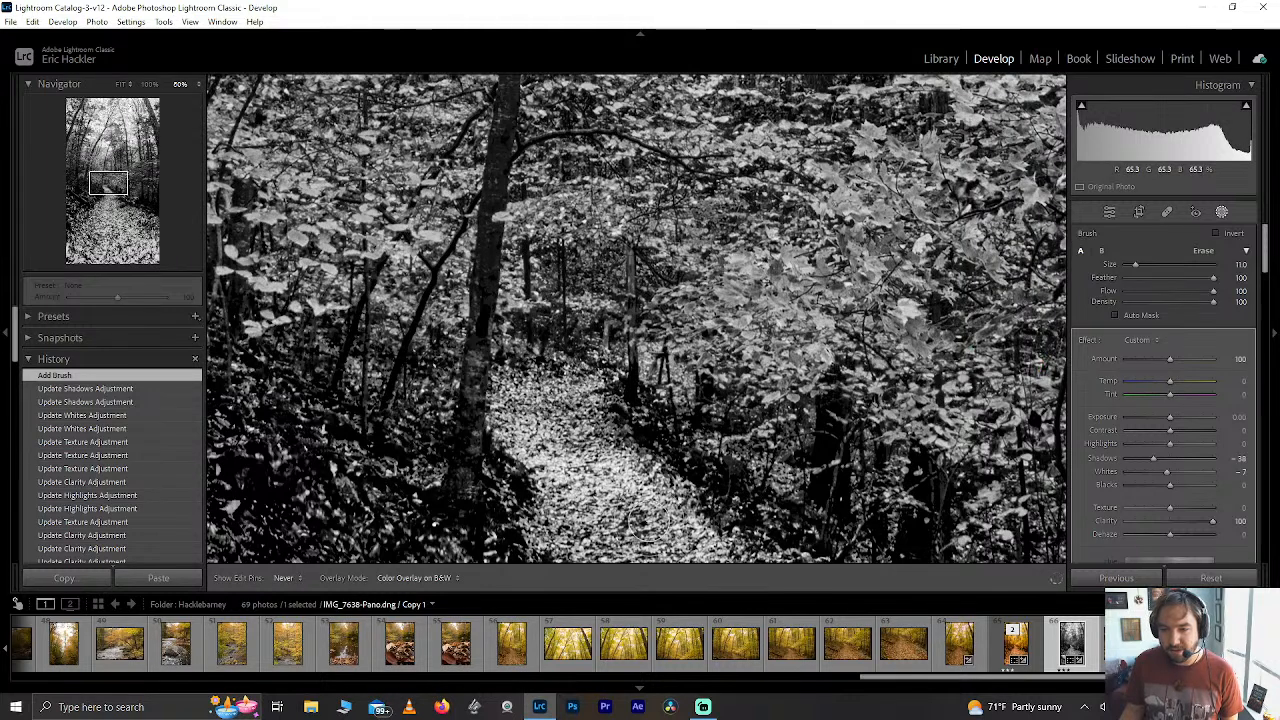
{"action": "key", "text": "h"}
{"action": "left_click", "coordinate": [492, 549]}
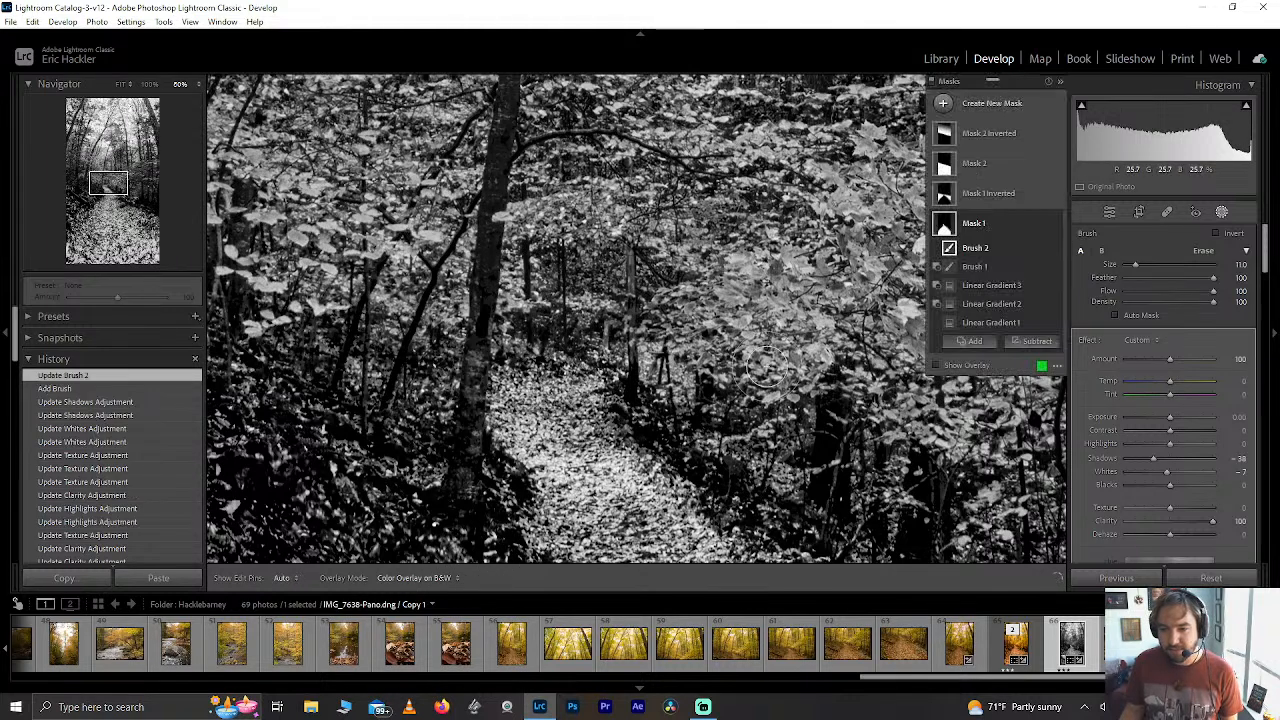
{"action": "left_click", "coordinate": [937, 365]}
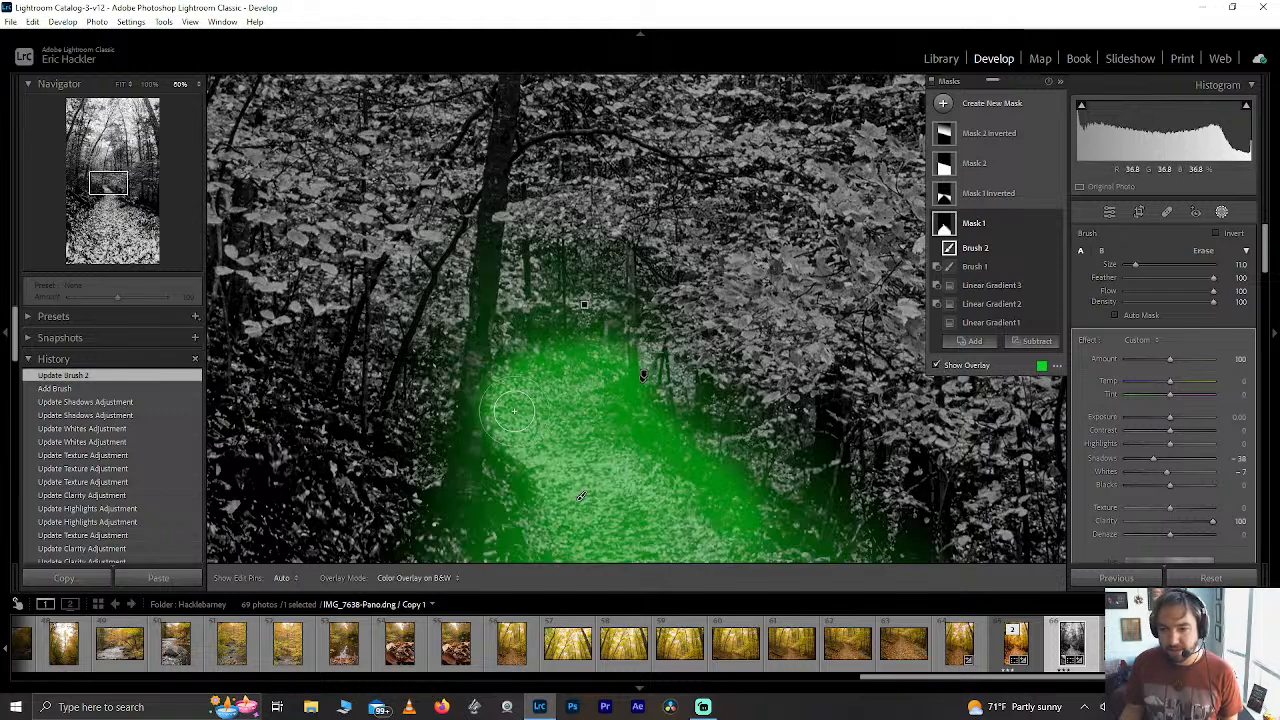
{"action": "key", "text": "h"}
{"action": "mouse_move", "coordinate": [592, 366]}
{"action": "left_mouse_down"}
{"action": "mouse_move", "coordinate": [567, 390]}
{"action": "mouse_move", "coordinate": [594, 482]}
{"action": "left_mouse_up"}
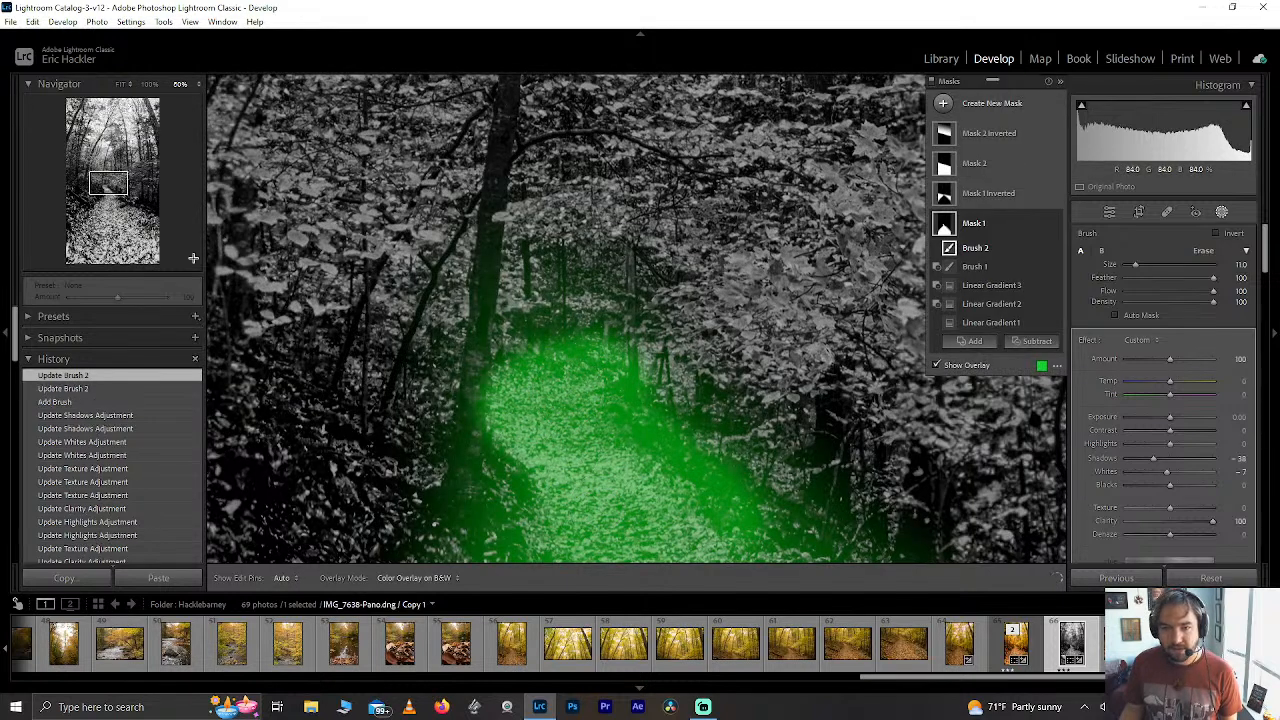
Paint more of Brush 2 over the middle of the path and hide the mask overlay.
{"action": "key", "text": "z"}
{"action": "key", "text": "h"}
{"action": "left_click_drag", "start_coordinate": [653, 462], "coordinate": [705, 442]}
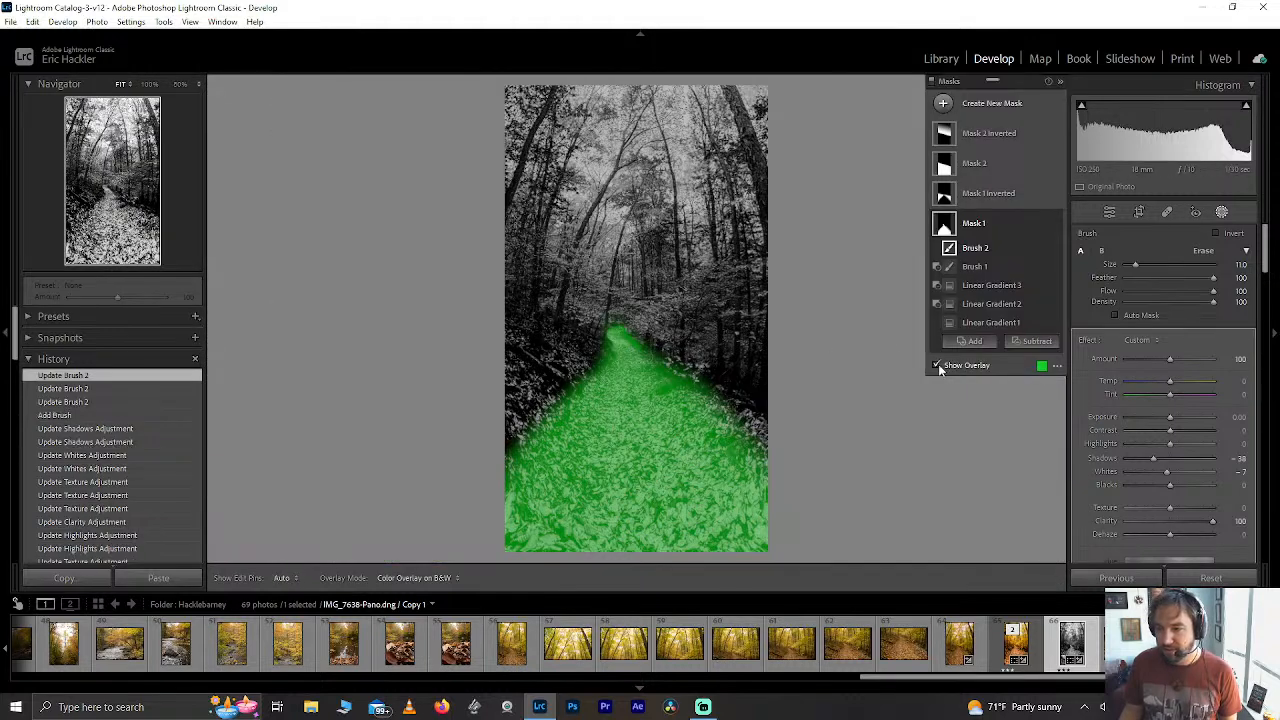
{"action": "left_click", "coordinate": [937, 366]}
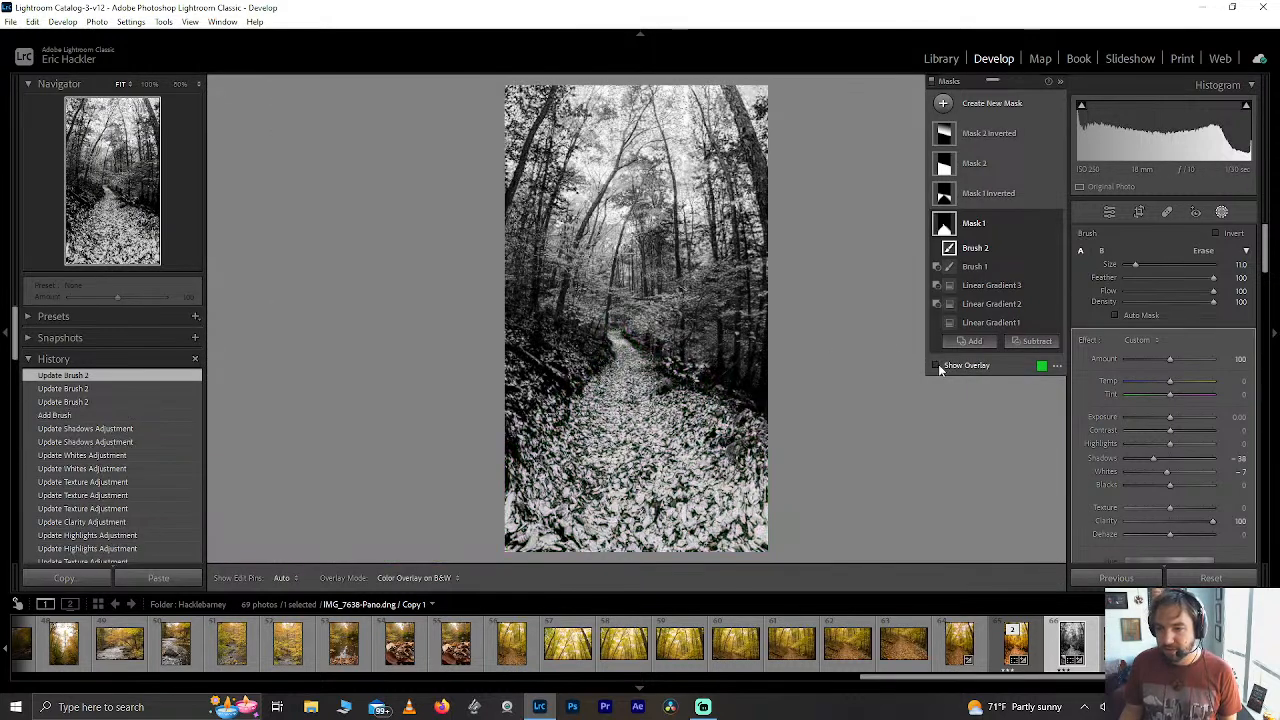
Open the tilted portrait photo of the autumn stream with white rapids and rotate it 90 degrees clockwise.
{"action": "left_click", "coordinate": [337, 648]}
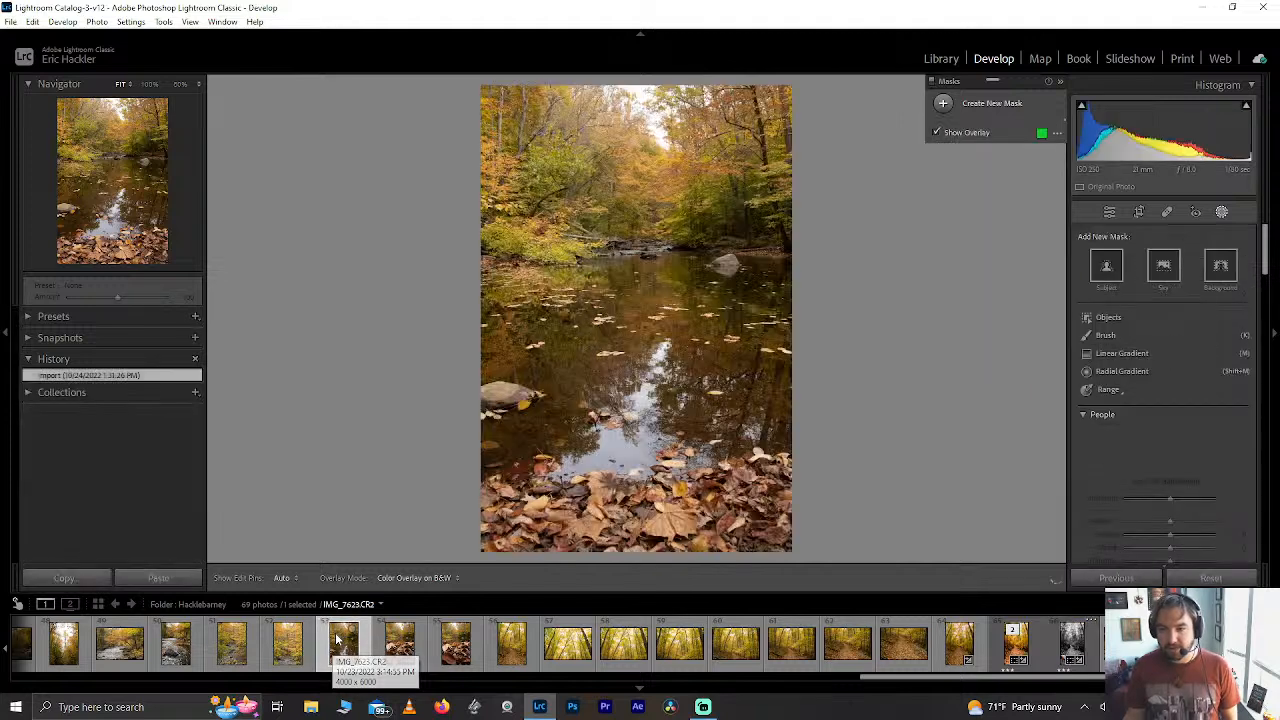
{"action": "scroll", "coordinate": [450, 650], "scroll_direction": "up", "scroll_amount": 10}
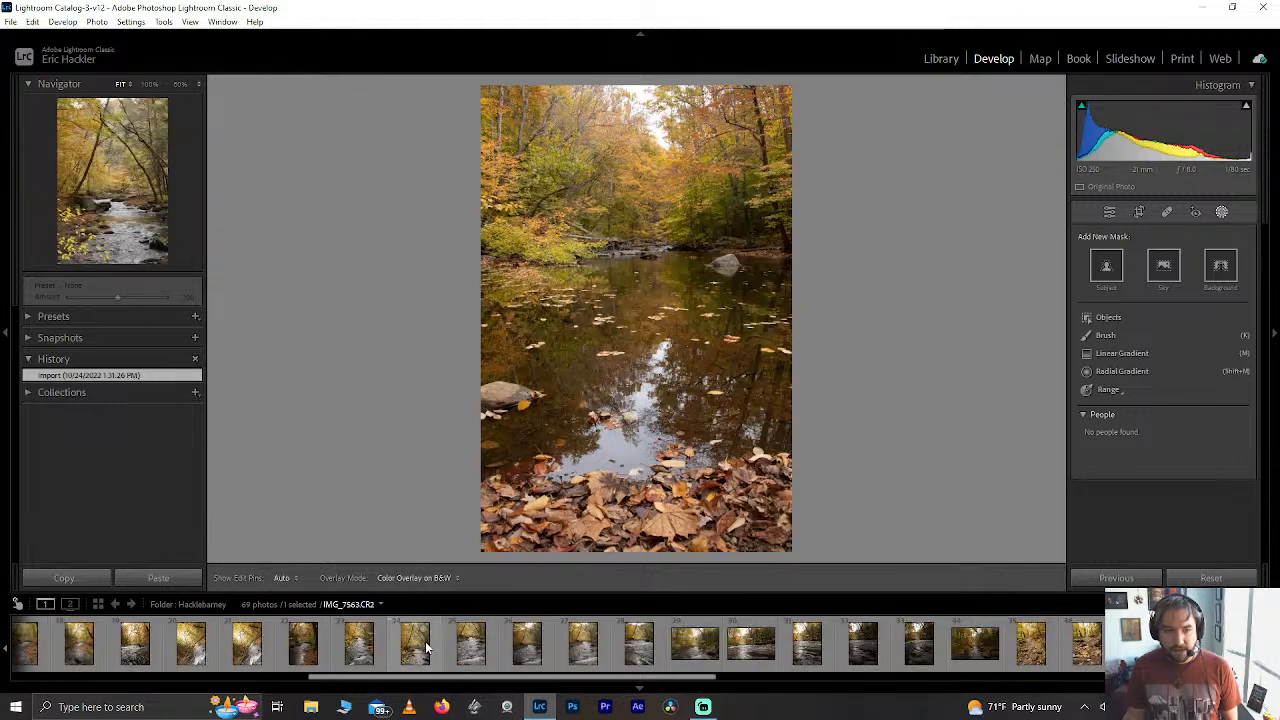
{"action": "scroll", "coordinate": [425, 648], "scroll_direction": "up", "scroll_amount": 10}
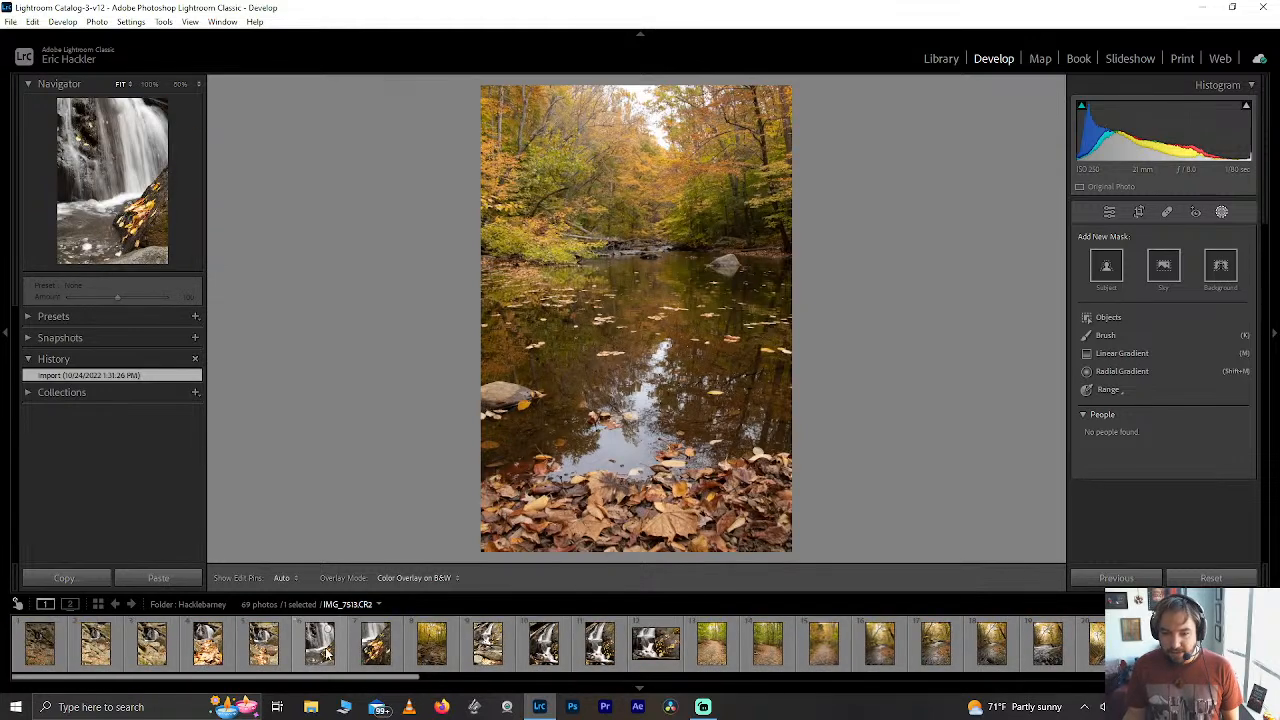
{"action": "scroll", "coordinate": [330, 650], "scroll_direction": "down", "scroll_amount": 5}
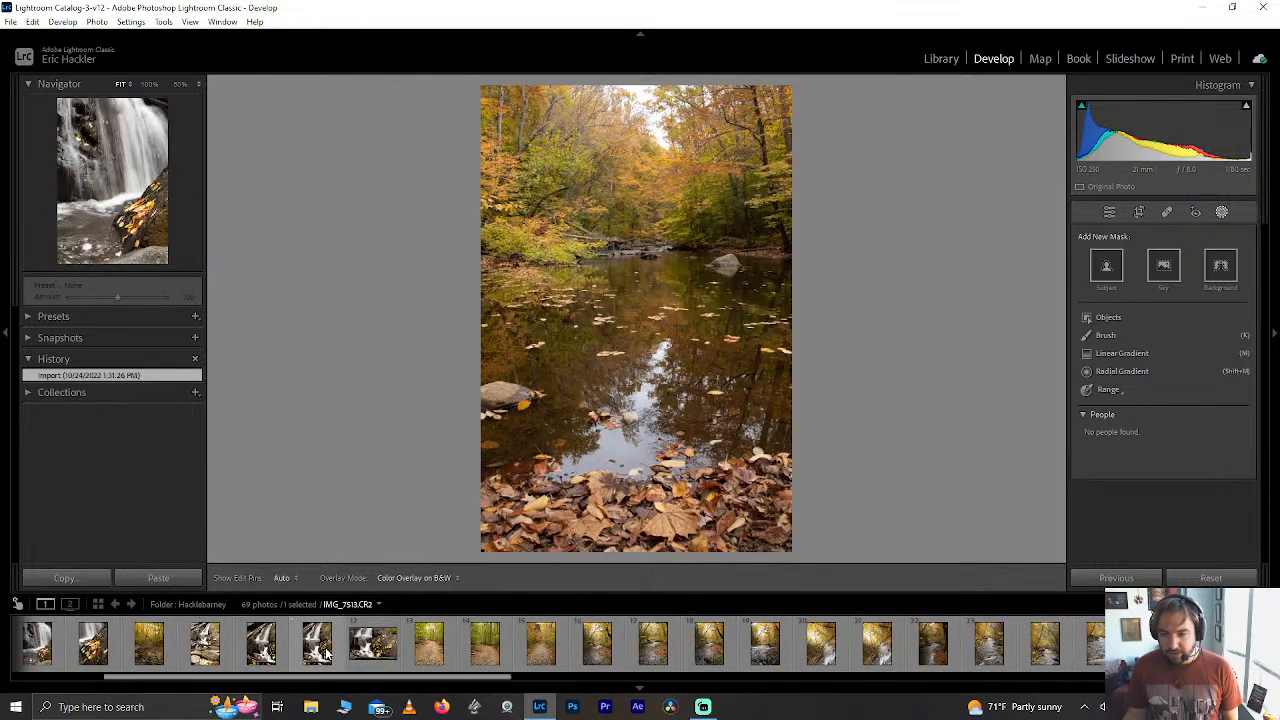
{"action": "left_click", "coordinate": [880, 650]}
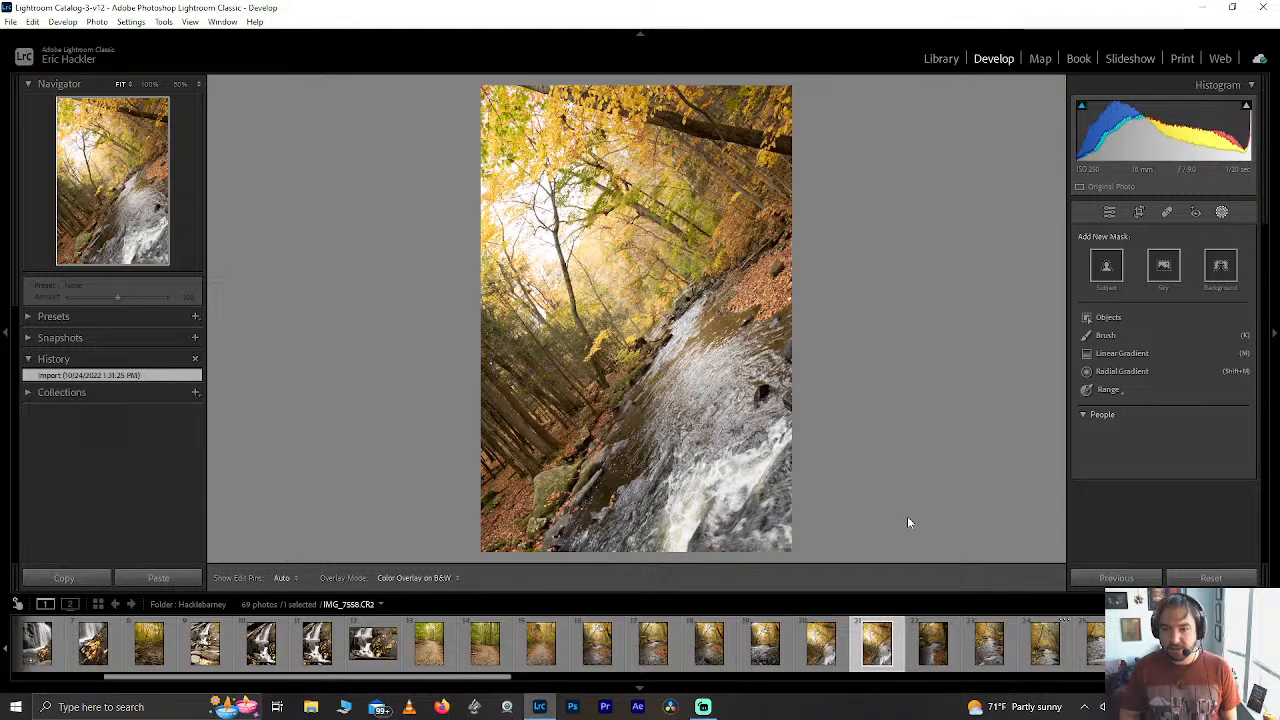
{"action": "key", "text": "ctrl+]"}
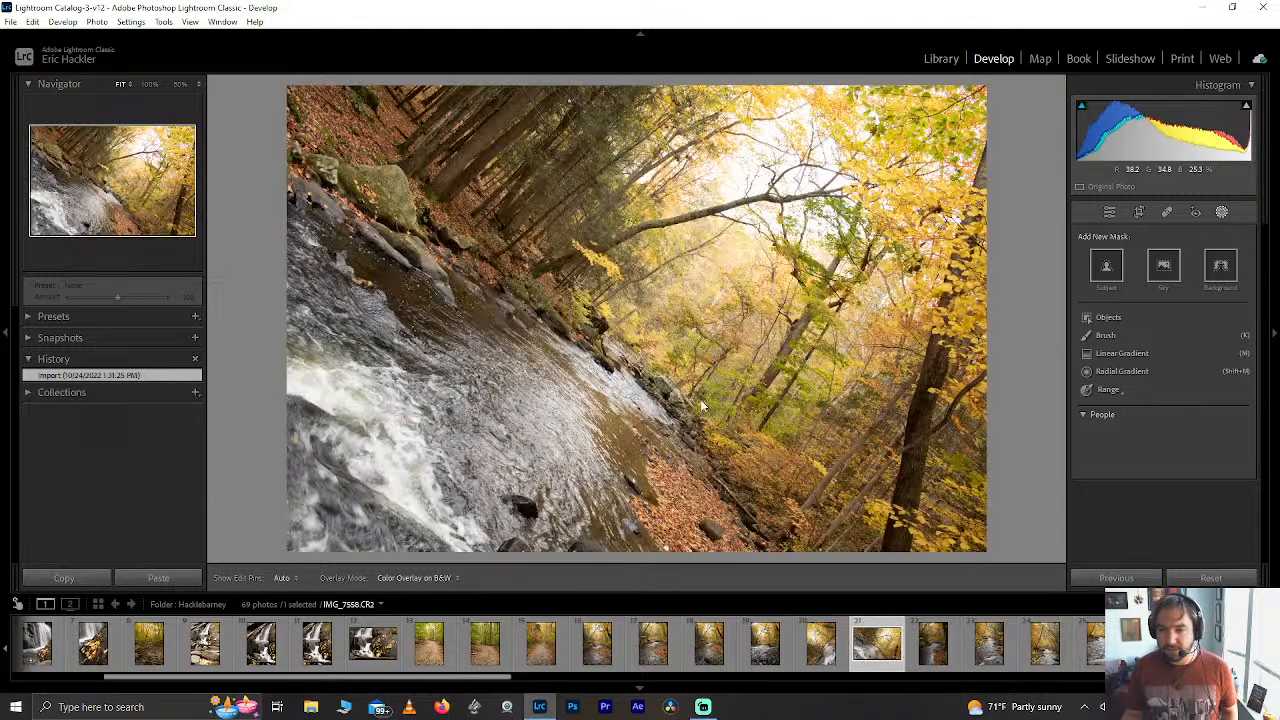
Open the neighbouring tilted stream photo IMG_7557.CR2 and crop away its upper part and right-hand strip.
{"action": "left_click", "coordinate": [821, 645]}
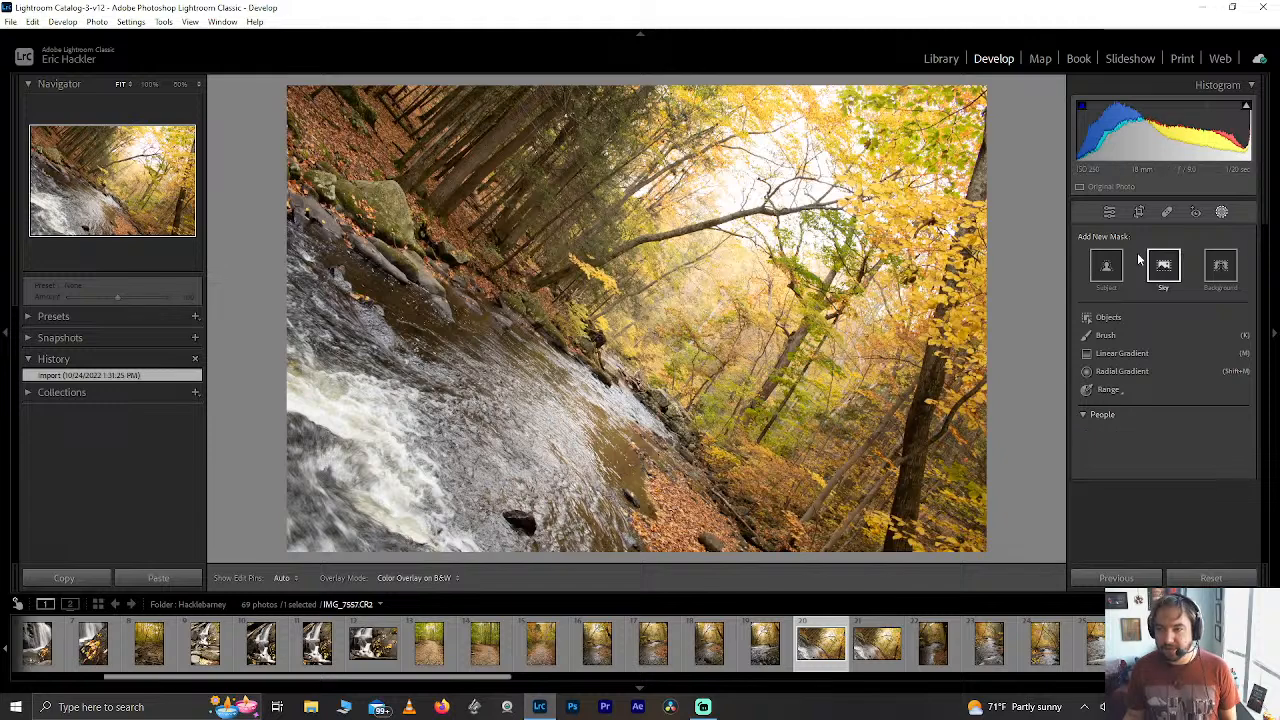
{"action": "left_click", "coordinate": [1138, 212]}
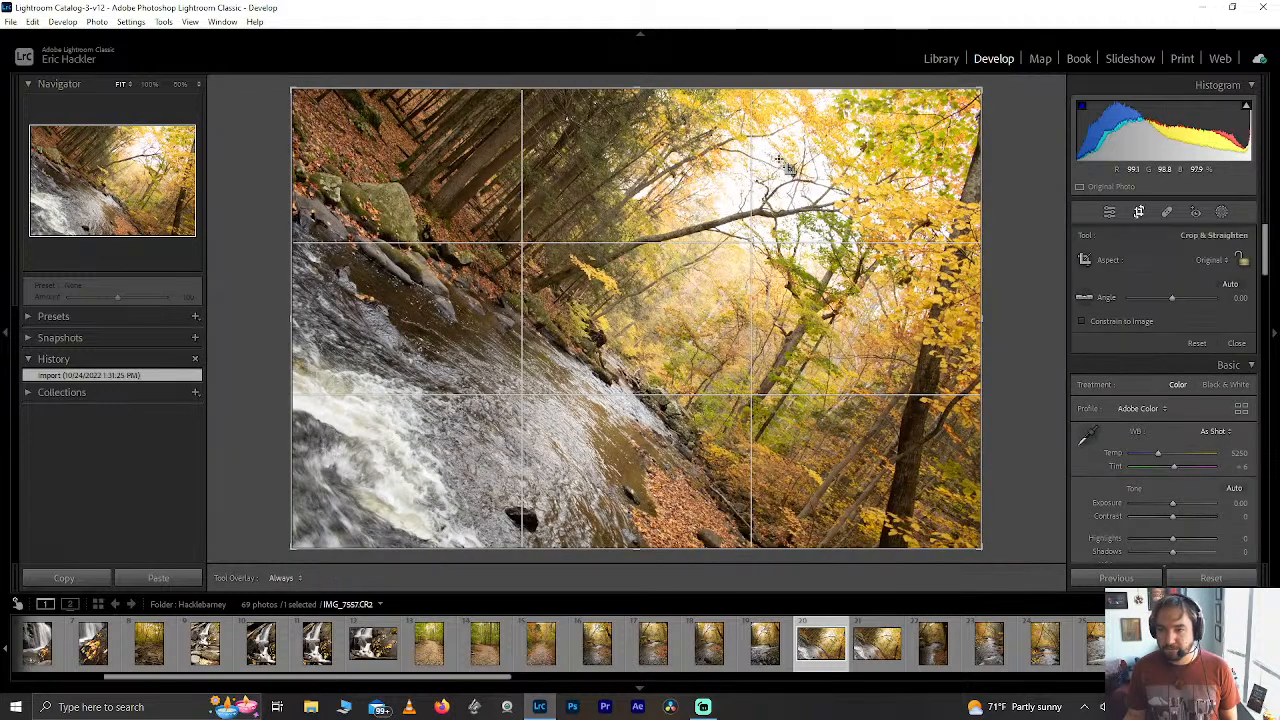
{"action": "mouse_move", "coordinate": [664, 87]}
{"action": "left_mouse_down"}
{"action": "mouse_move", "coordinate": [665, 104]}
{"action": "mouse_move", "coordinate": [612, 80]}
{"action": "mouse_move", "coordinate": [664, 108]}
{"action": "left_mouse_up"}
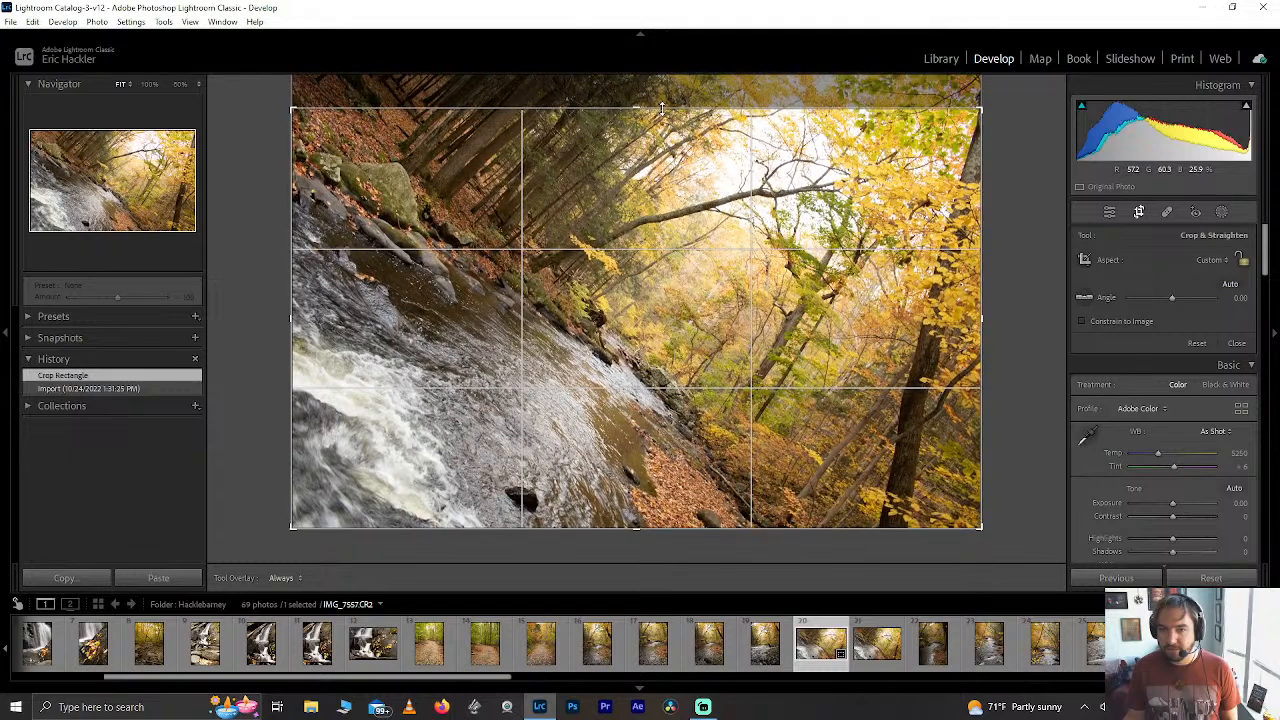
{"action": "mouse_move", "coordinate": [560, 108]}
{"action": "left_mouse_down"}
{"action": "mouse_move", "coordinate": [540, 98]}
{"action": "mouse_move", "coordinate": [600, 90]}
{"action": "mouse_move", "coordinate": [552, 118]}
{"action": "left_mouse_up"}
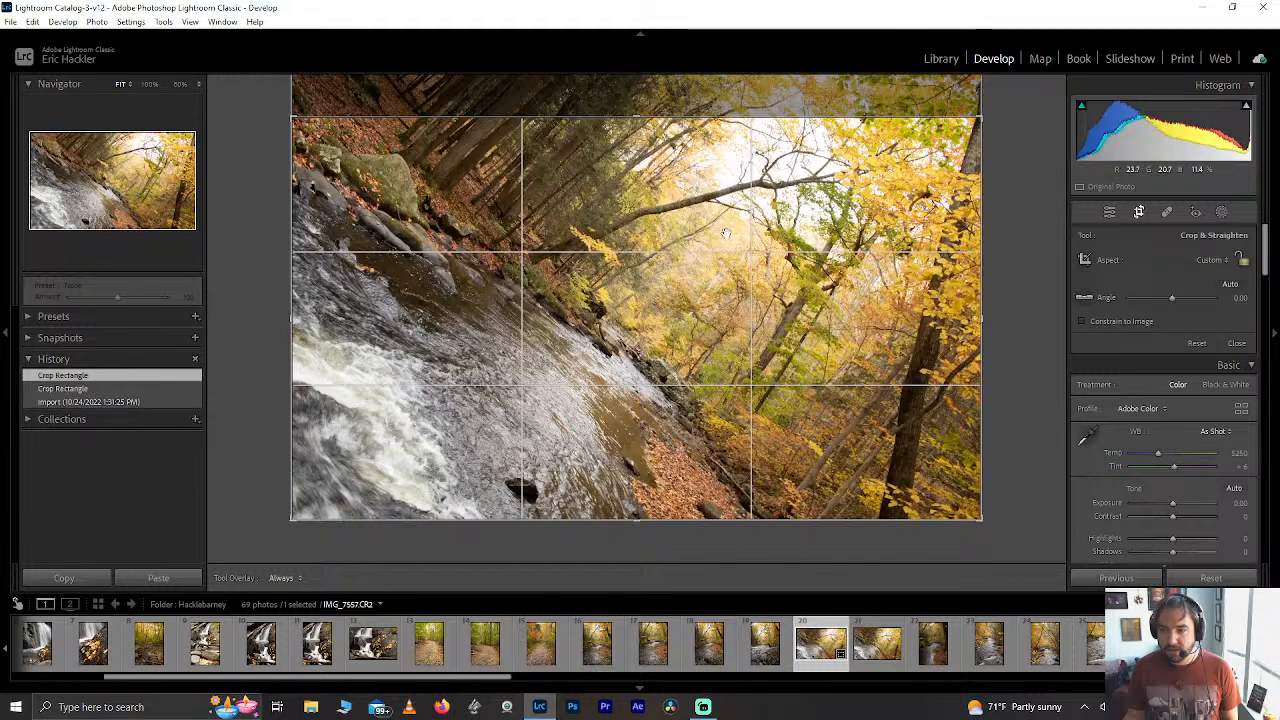
{"action": "left_click_drag", "start_coordinate": [988, 328], "coordinate": [935, 328]}
{"action": "left_click_drag", "start_coordinate": [758, 120], "coordinate": [758, 133]}
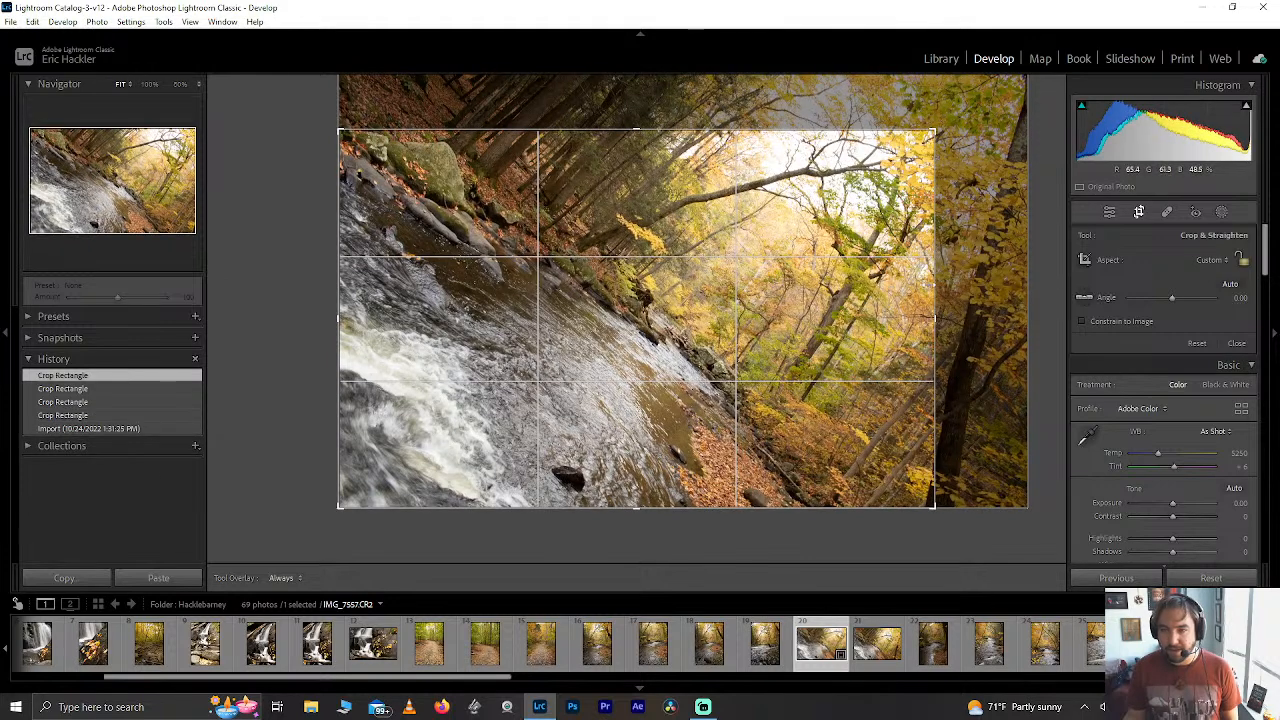
{"action": "left_click_drag", "start_coordinate": [928, 312], "coordinate": [930, 314]}
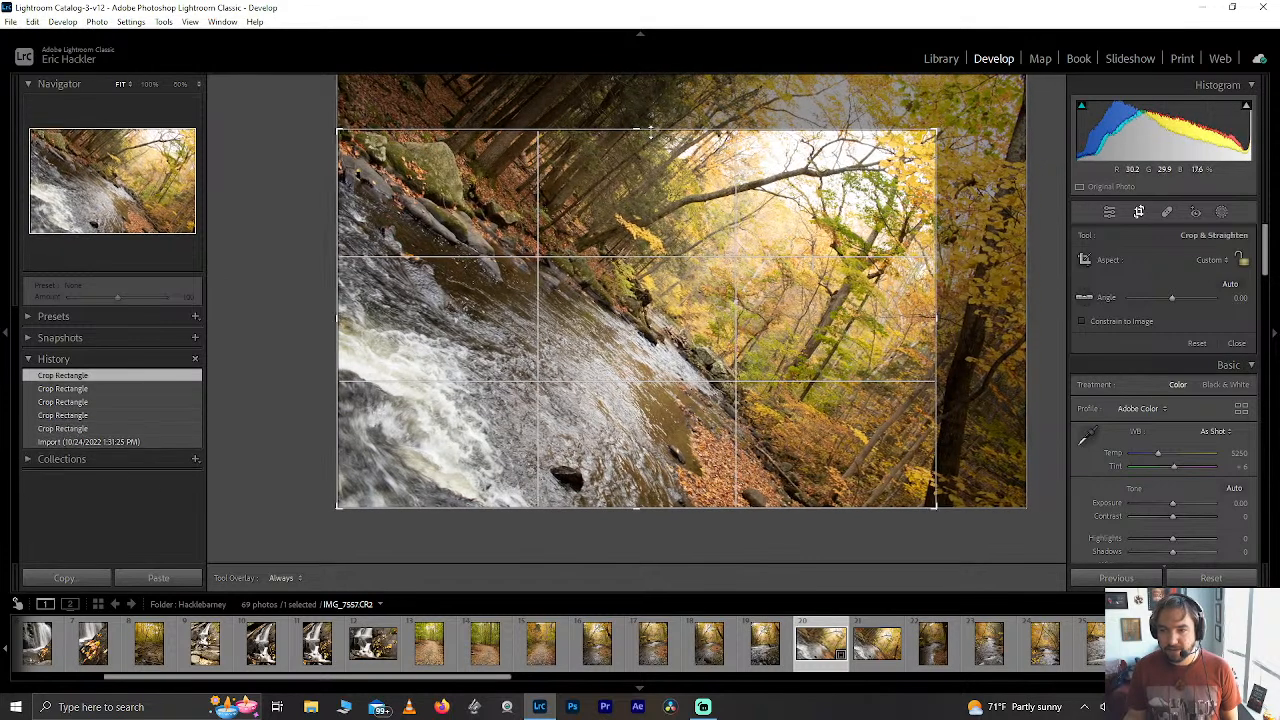
{"action": "left_click_drag", "start_coordinate": [645, 131], "coordinate": [652, 133]}
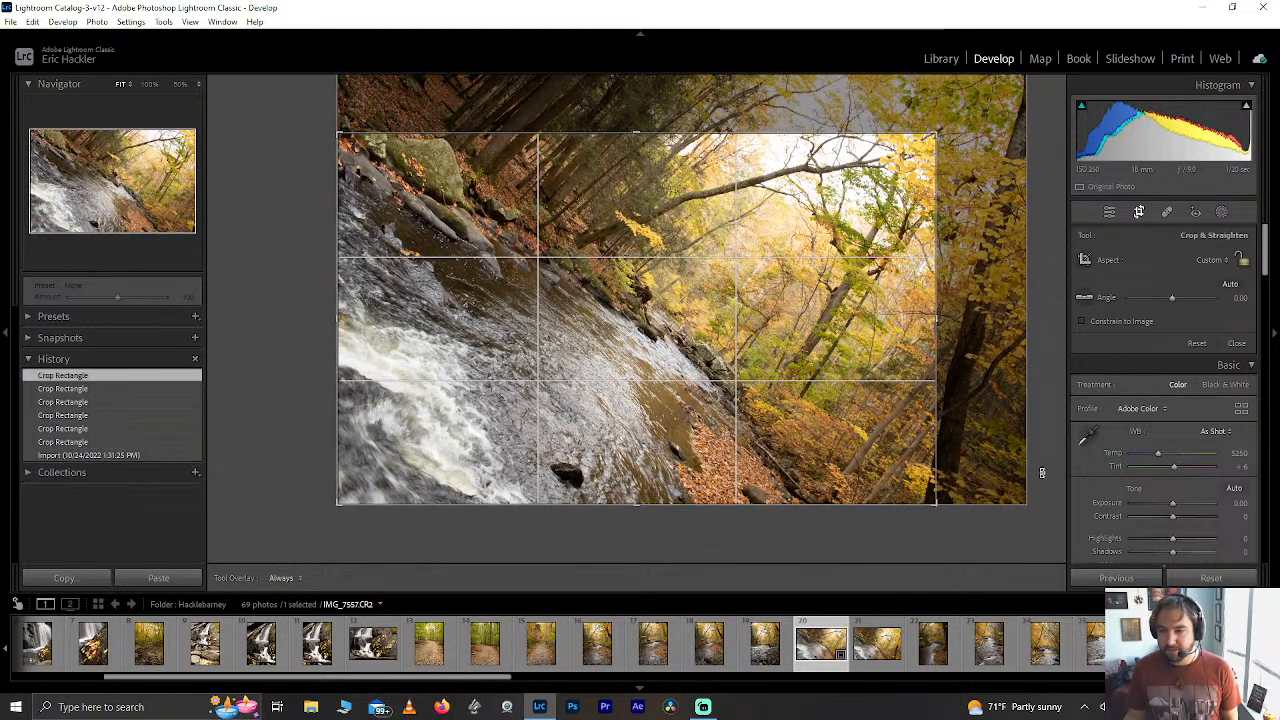
{"action": "left_click", "coordinate": [1105, 212]}
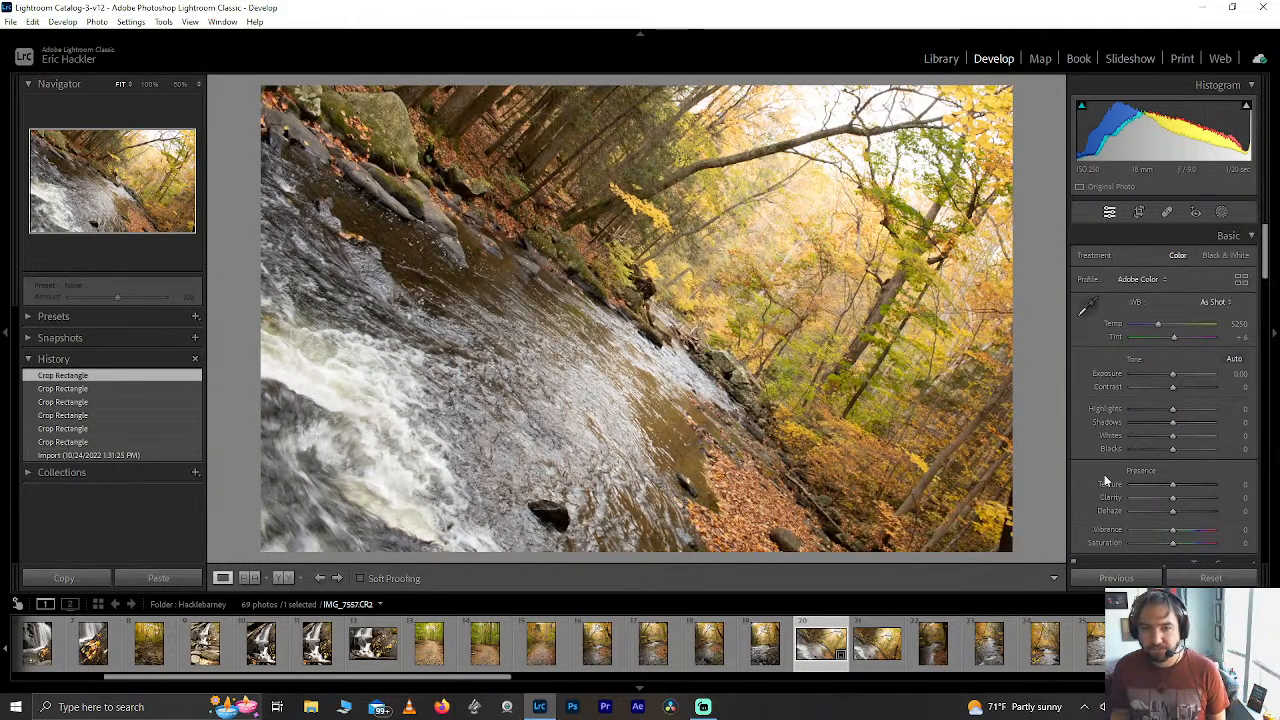
Set Dehaze to +65, Highlights to -100, Shadows to +73 and Blacks to -60, and reset Texture to 0 after trying +100.
{"action": "left_click_drag", "start_coordinate": [1172, 508], "coordinate": [1198, 512]}
{"action": "double_click", "coordinate": [1182, 499]}
{"action": "left_click_drag", "start_coordinate": [1174, 414], "coordinate": [1106, 425]}
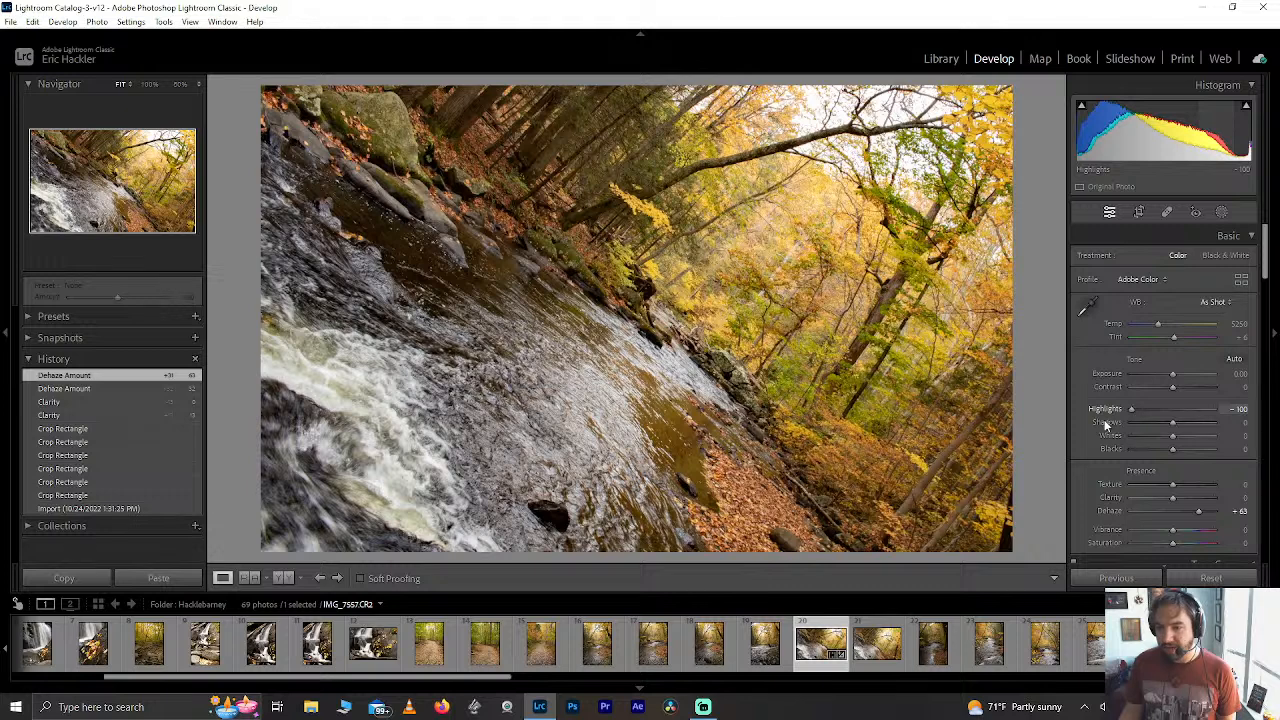
{"action": "double_click", "coordinate": [1153, 426]}
{"action": "left_click_drag", "start_coordinate": [1173, 449], "coordinate": [1203, 422]}
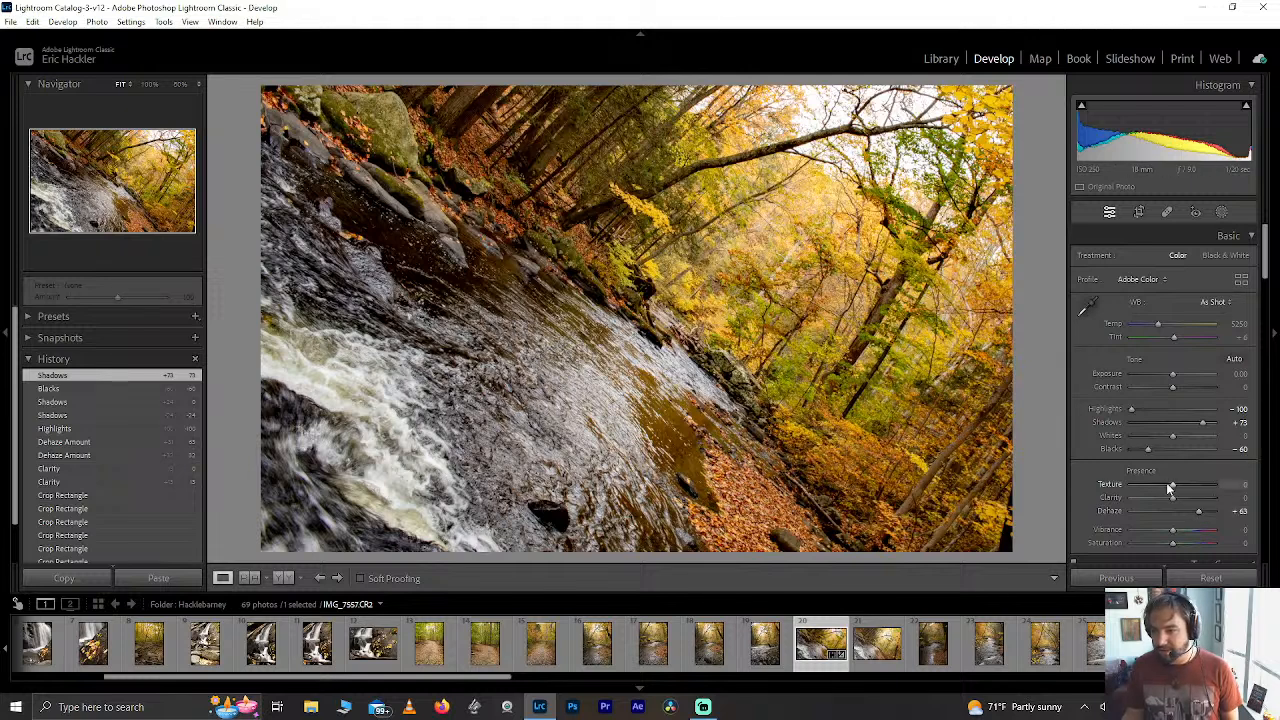
{"action": "left_click_drag", "start_coordinate": [1171, 484], "coordinate": [1249, 484]}
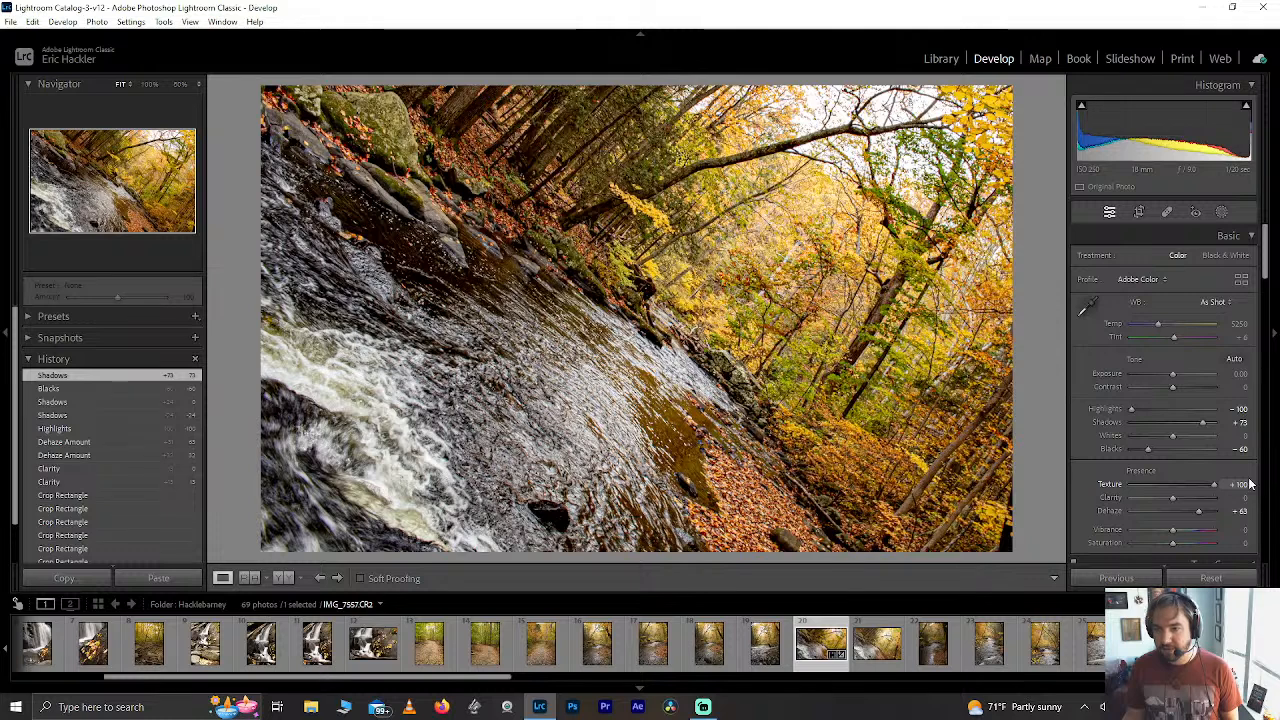
{"action": "double_click", "coordinate": [1212, 488]}
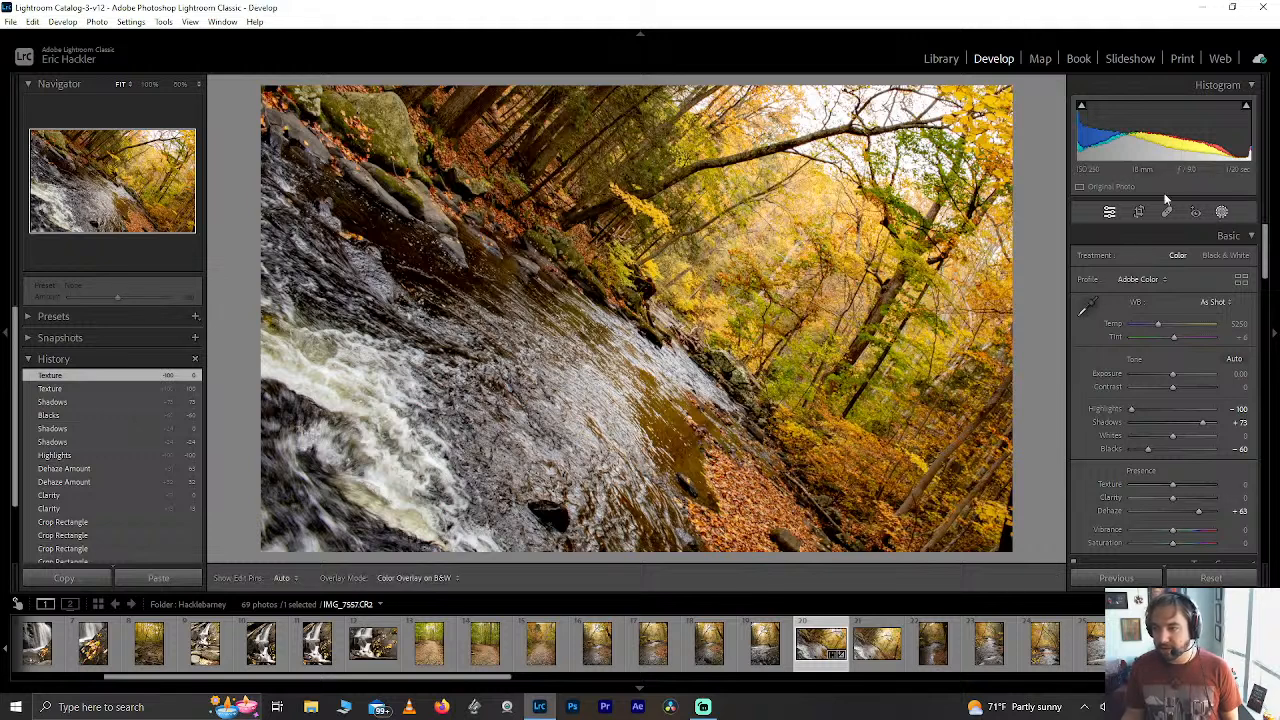
Add a linear gradient mask covering the stream, its edge tilted diagonally along the far bank.
{"action": "left_click", "coordinate": [1220, 212]}
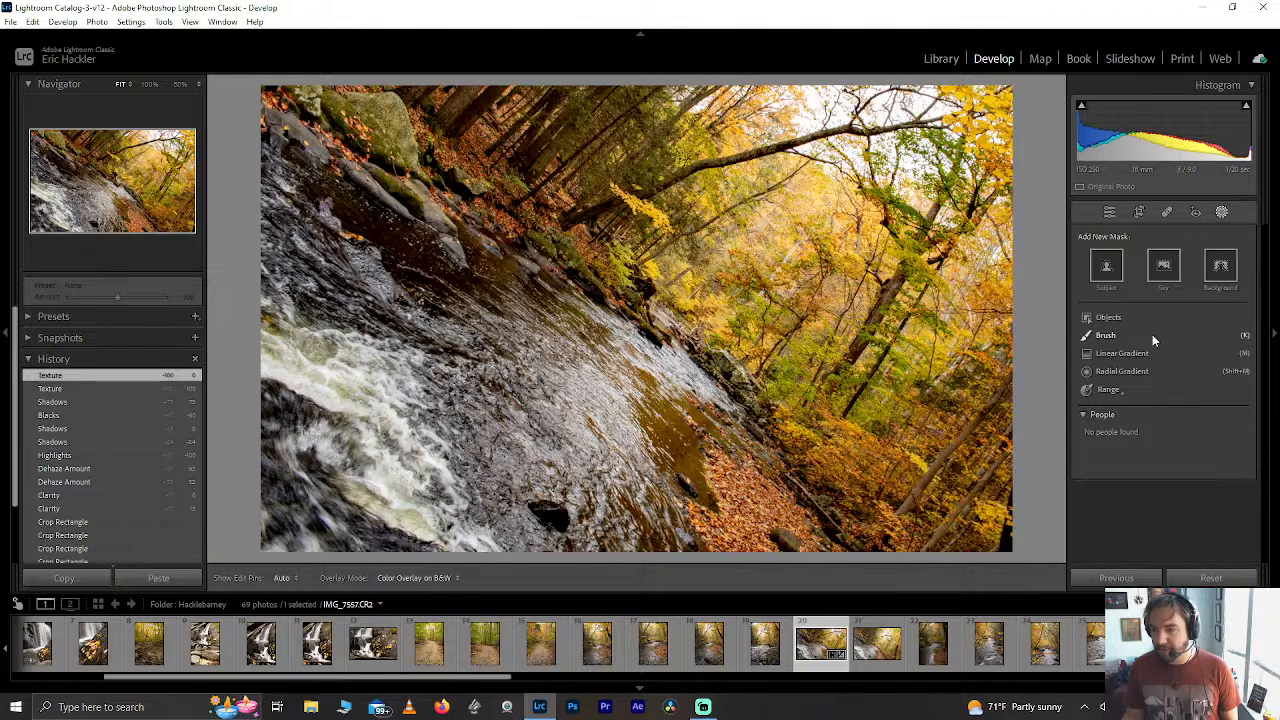
{"action": "left_click", "coordinate": [1143, 358]}
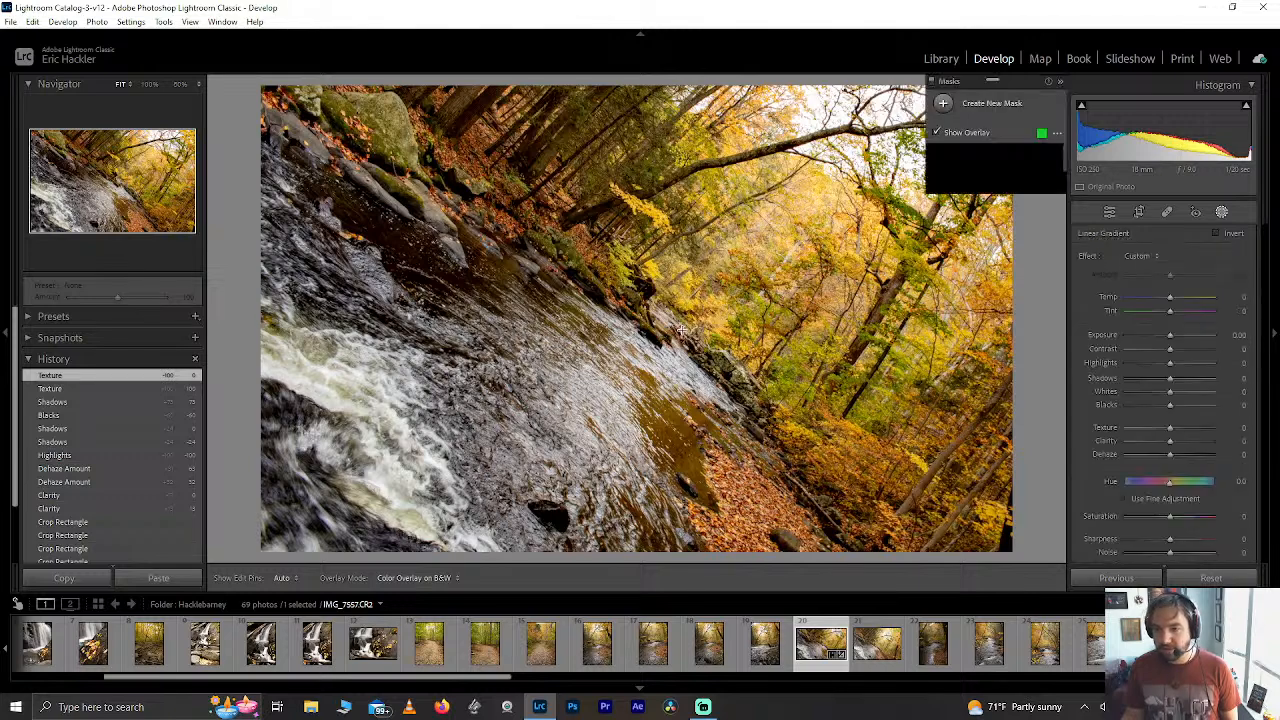
{"action": "mouse_move", "coordinate": [732, 392]}
{"action": "left_mouse_down"}
{"action": "mouse_move", "coordinate": [770, 400]}
{"action": "mouse_move", "coordinate": [713, 297]}
{"action": "mouse_move", "coordinate": [694, 323]}
{"action": "mouse_move", "coordinate": [737, 337]}
{"action": "mouse_move", "coordinate": [658, 409]}
{"action": "mouse_move", "coordinate": [640, 380]}
{"action": "mouse_move", "coordinate": [710, 380]}
{"action": "left_mouse_up"}
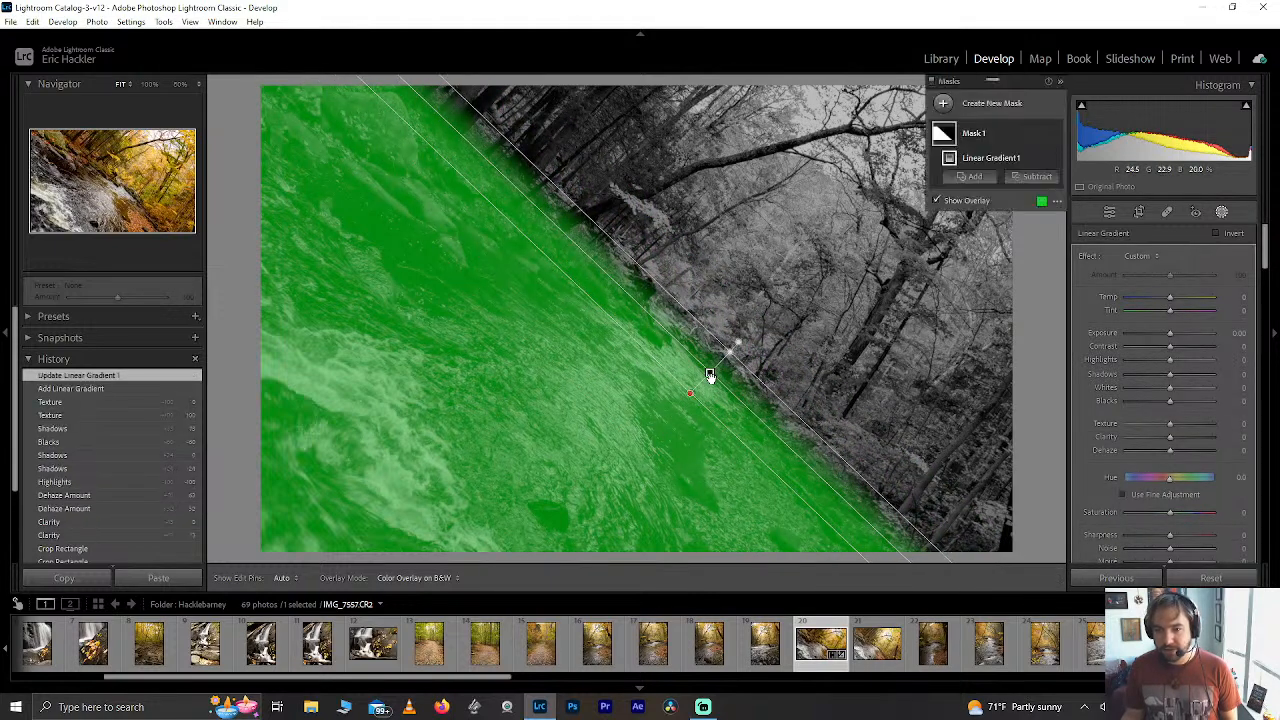
Subtract the rocks and wooded bank along the stream from Mask 1 with a brush, switching the overlay mode to Color Overlay.
{"action": "left_click", "coordinate": [1031, 178]}
{"action": "left_click", "coordinate": [1072, 302]}
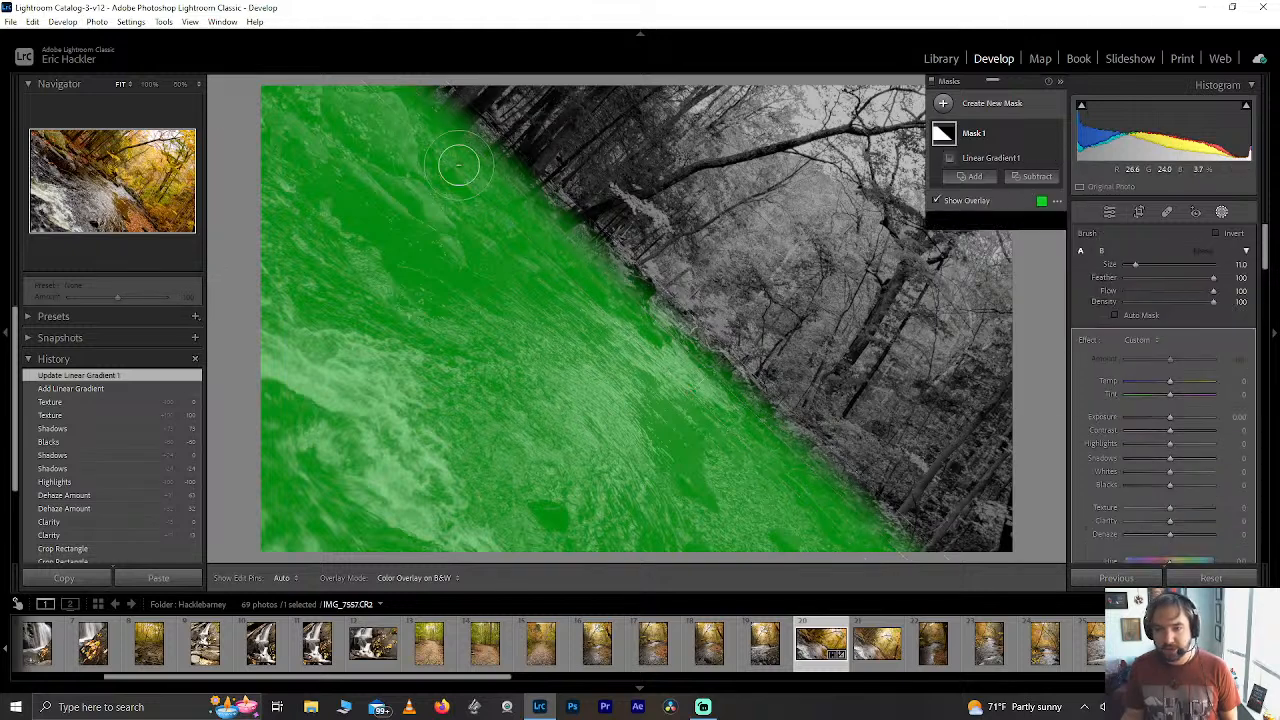
{"action": "mouse_move", "coordinate": [343, 86]}
{"action": "left_mouse_down"}
{"action": "mouse_move", "coordinate": [496, 115]}
{"action": "mouse_move", "coordinate": [281, 90]}
{"action": "left_mouse_up"}
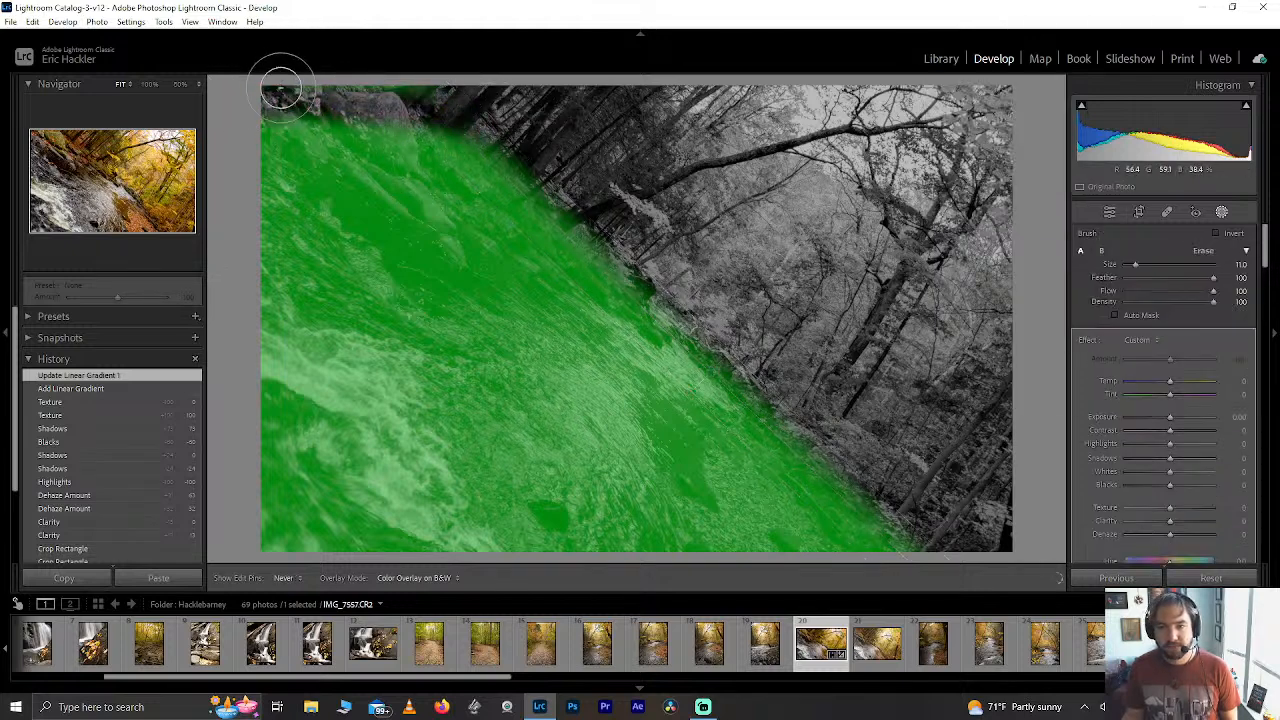
{"action": "left_click", "coordinate": [420, 577]}
{"action": "left_click", "coordinate": [395, 597]}
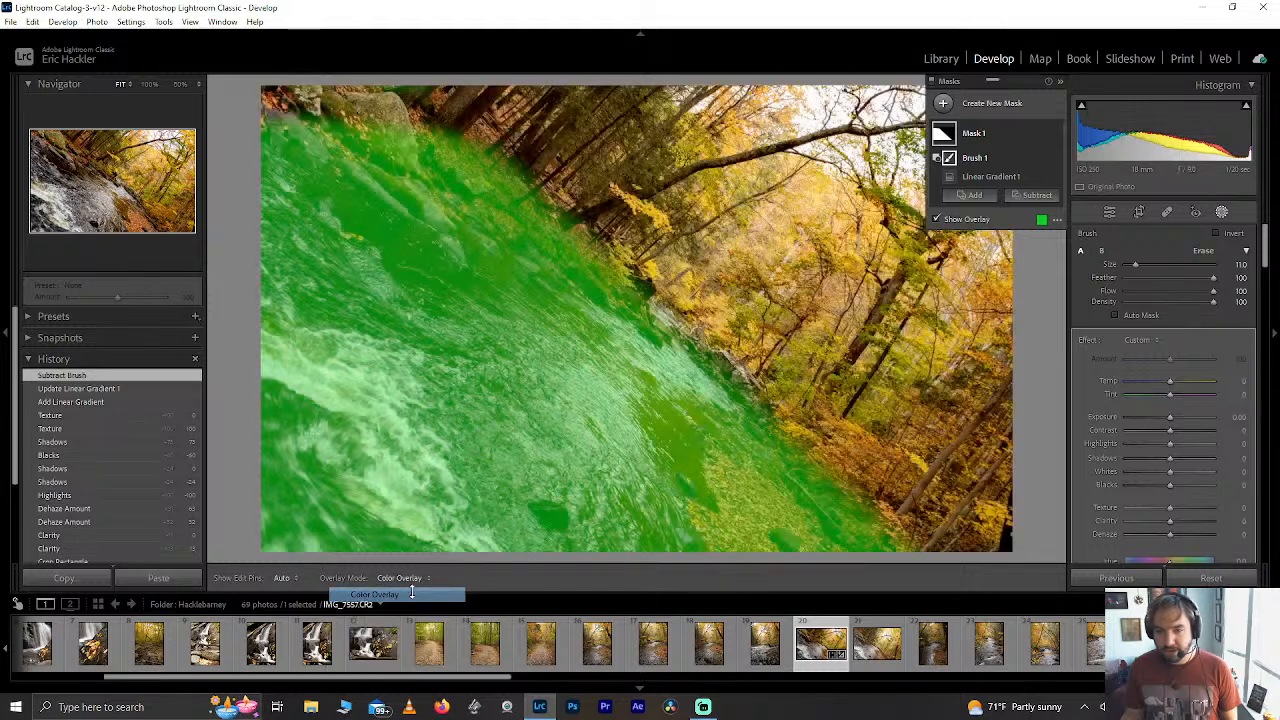
{"action": "mouse_move", "coordinate": [423, 120]}
{"action": "left_mouse_down"}
{"action": "mouse_move", "coordinate": [402, 149]}
{"action": "mouse_move", "coordinate": [500, 156]}
{"action": "mouse_move", "coordinate": [603, 218]}
{"action": "mouse_move", "coordinate": [658, 277]}
{"action": "mouse_move", "coordinate": [585, 268]}
{"action": "mouse_move", "coordinate": [538, 233]}
{"action": "mouse_move", "coordinate": [397, 181]}
{"action": "mouse_move", "coordinate": [534, 184]}
{"action": "mouse_move", "coordinate": [524, 175]}
{"action": "mouse_move", "coordinate": [394, 168]}
{"action": "mouse_move", "coordinate": [274, 128]}
{"action": "mouse_move", "coordinate": [386, 188]}
{"action": "mouse_move", "coordinate": [452, 246]}
{"action": "mouse_move", "coordinate": [407, 154]}
{"action": "left_mouse_up"}
{"action": "mouse_move", "coordinate": [488, 213]}
{"action": "left_mouse_down"}
{"action": "mouse_move", "coordinate": [564, 237]}
{"action": "mouse_move", "coordinate": [472, 173]}
{"action": "mouse_move", "coordinate": [269, 107]}
{"action": "mouse_move", "coordinate": [419, 110]}
{"action": "mouse_move", "coordinate": [562, 173]}
{"action": "left_mouse_up"}
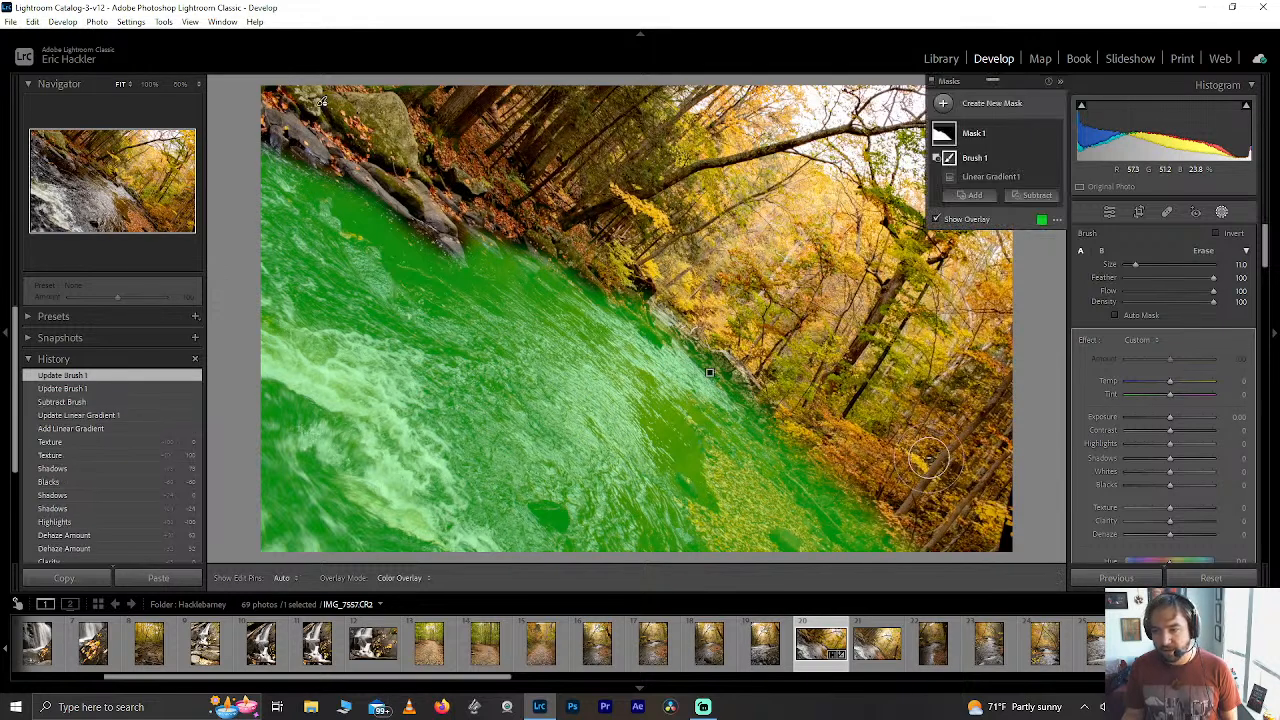
{"action": "mouse_move", "coordinate": [804, 401]}
{"action": "left_mouse_down"}
{"action": "mouse_move", "coordinate": [813, 449]}
{"action": "mouse_move", "coordinate": [919, 540]}
{"action": "mouse_move", "coordinate": [810, 458]}
{"action": "mouse_move", "coordinate": [891, 533]}
{"action": "mouse_move", "coordinate": [838, 467]}
{"action": "left_mouse_up"}
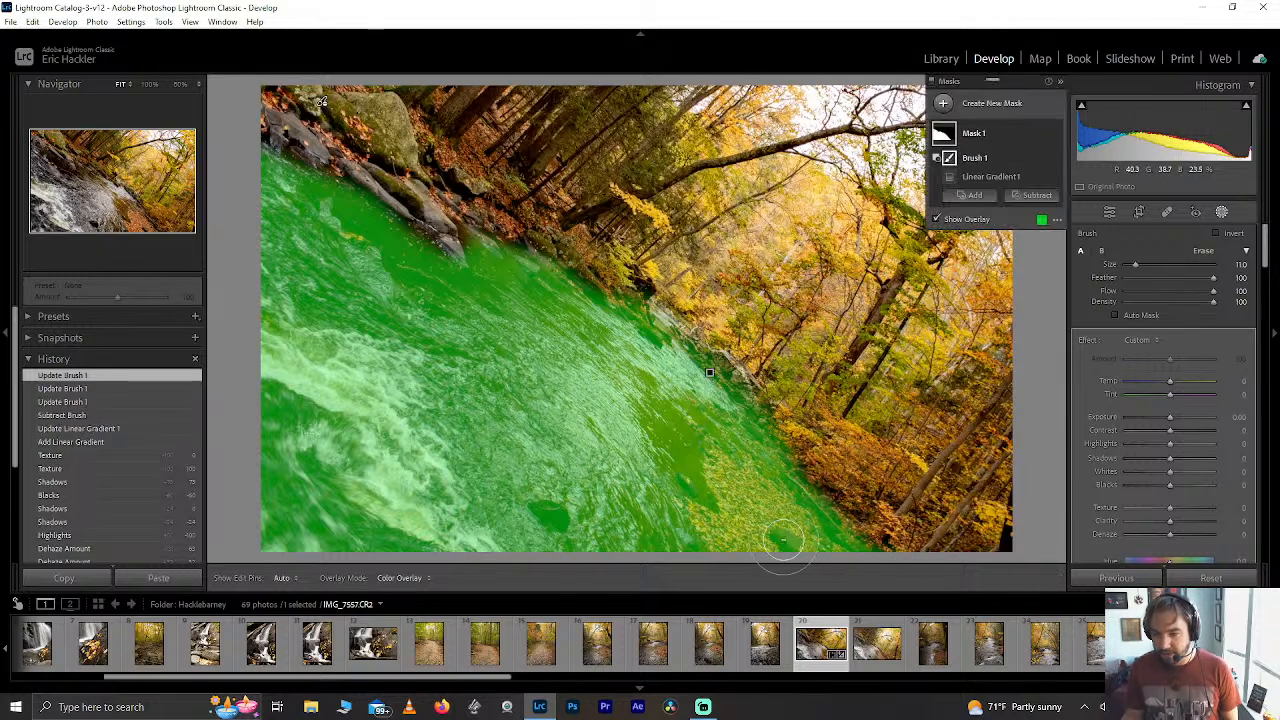
Subtract the leaf-covered patch and its small rock at the photo's lower edge from Mask 1, reducing the brush size to 6.
{"action": "mouse_move", "coordinate": [801, 545]}
{"action": "left_mouse_down"}
{"action": "mouse_move", "coordinate": [808, 563]}
{"action": "mouse_move", "coordinate": [772, 525]}
{"action": "mouse_move", "coordinate": [763, 558]}
{"action": "mouse_move", "coordinate": [728, 478]}
{"action": "mouse_move", "coordinate": [718, 482]}
{"action": "mouse_move", "coordinate": [754, 491]}
{"action": "left_mouse_up"}
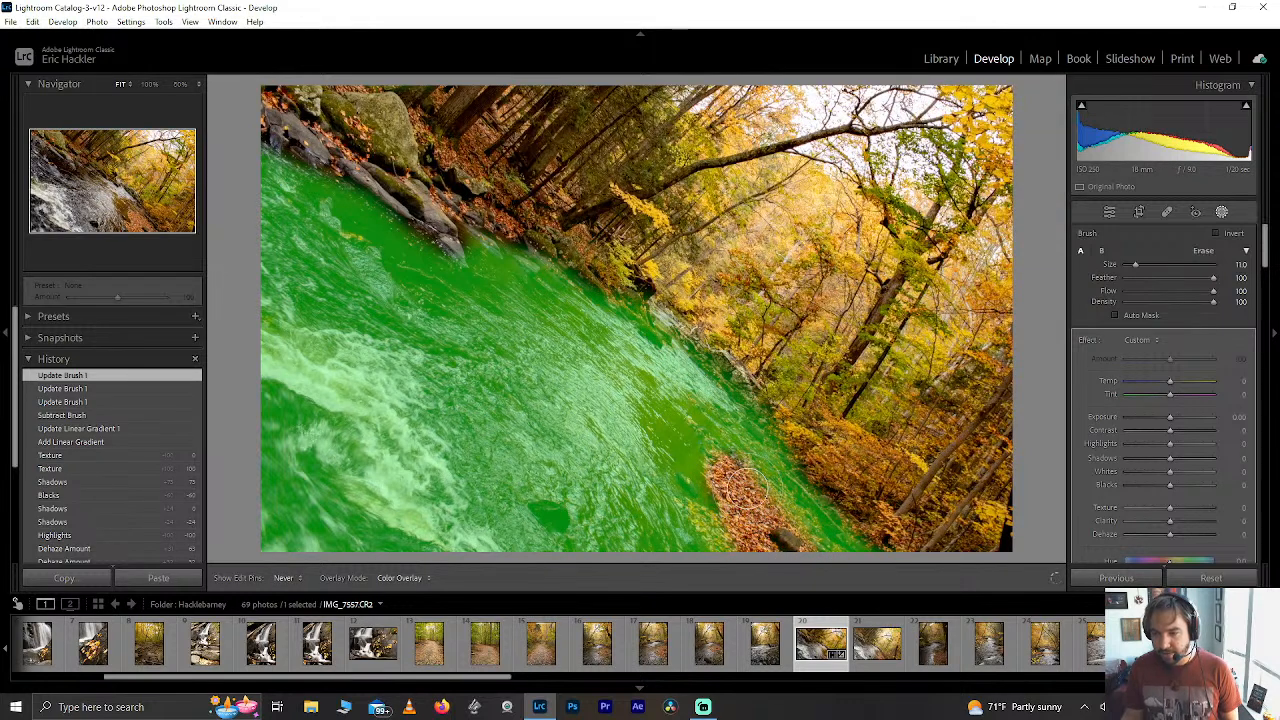
{"action": "left_click_drag", "start_coordinate": [775, 545], "coordinate": [770, 540]}
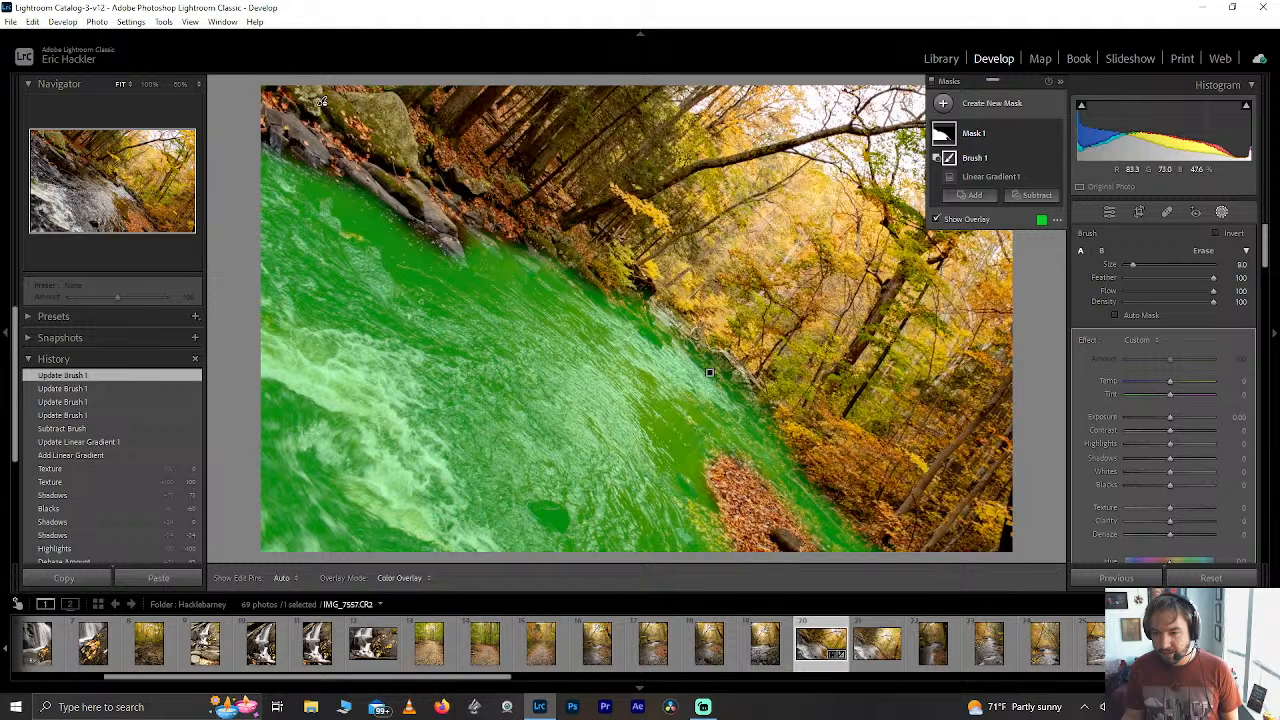
{"action": "key", "text": "h"}
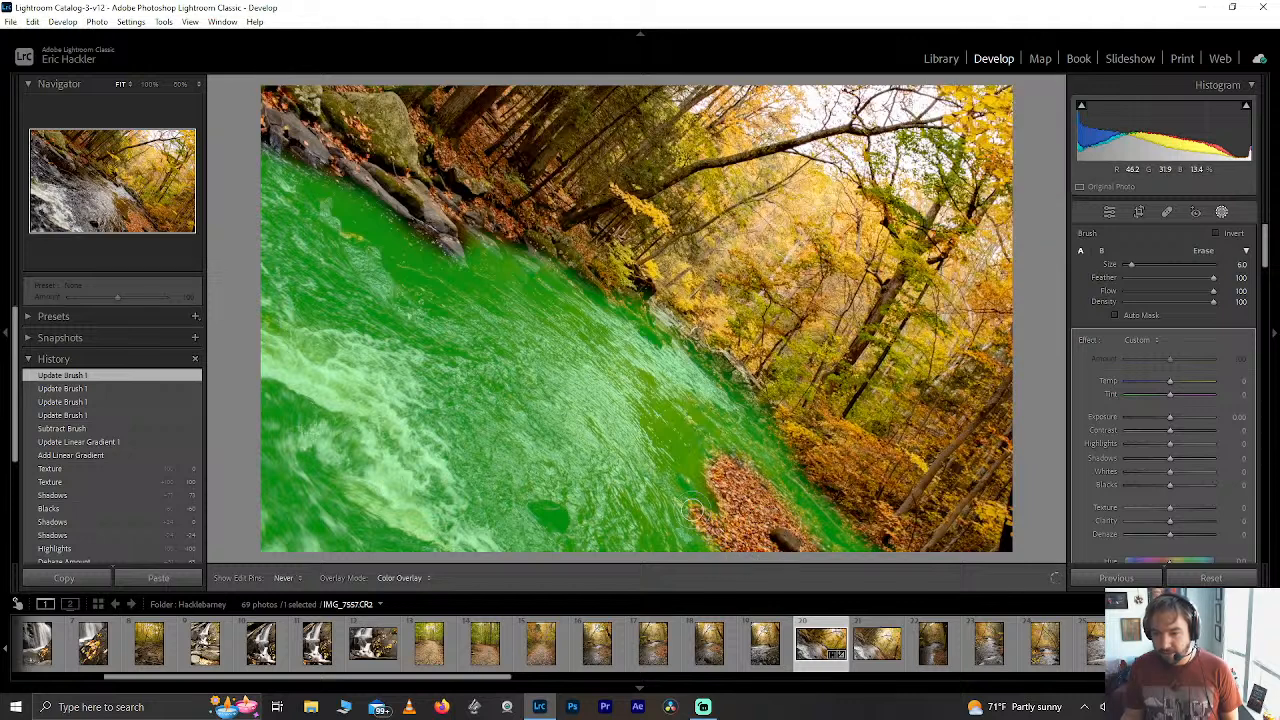
{"action": "left_click_drag", "start_coordinate": [730, 563], "coordinate": [733, 540]}
{"action": "left_click_drag", "start_coordinate": [724, 476], "coordinate": [722, 470]}
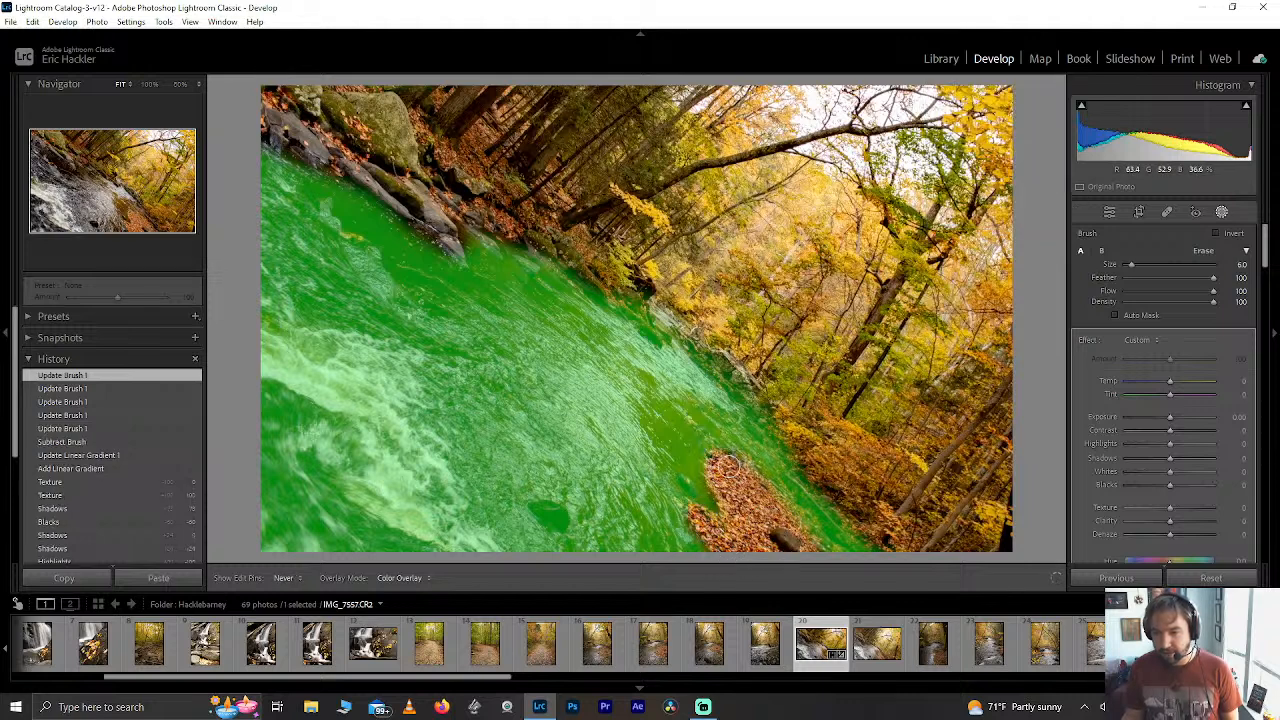
{"action": "left_click_drag", "start_coordinate": [791, 555], "coordinate": [810, 558]}
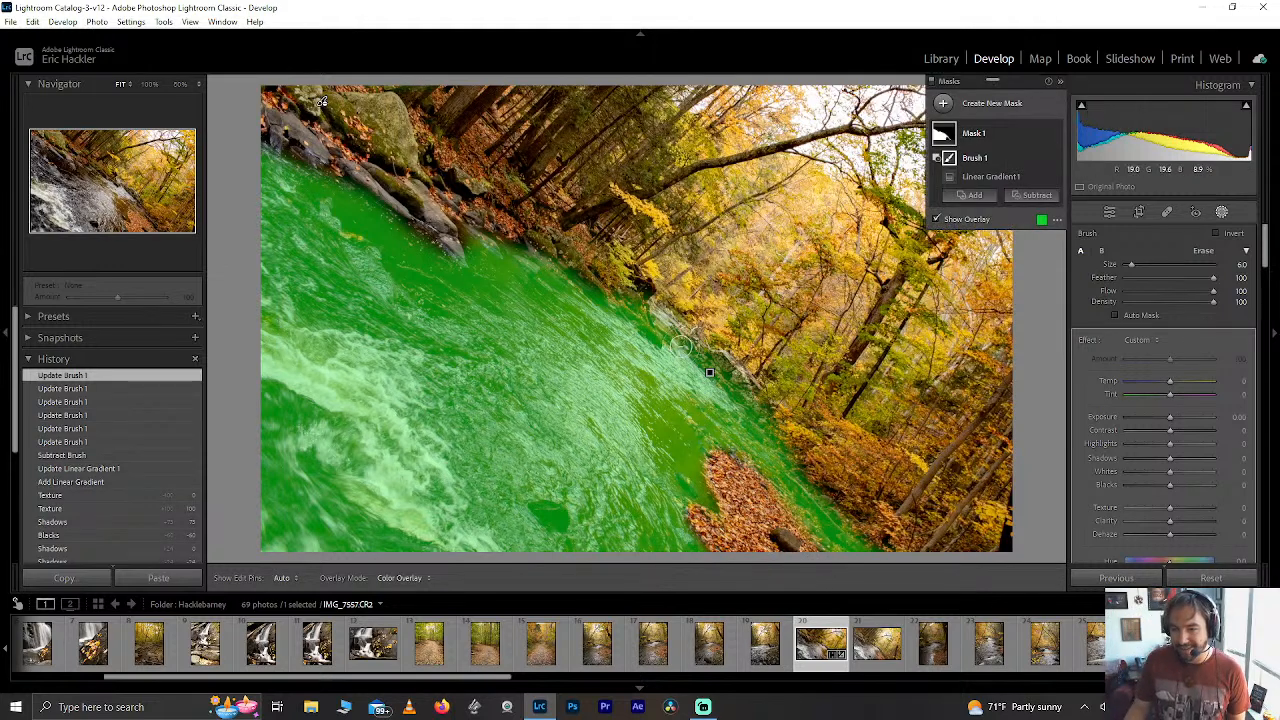
Subtract the rocky bank above the leaf patch and the strip of ground beside it from Mask 1, working zoomed in.
{"action": "left_click_drag", "start_coordinate": [790, 425], "coordinate": [821, 446]}
{"action": "left_click", "coordinate": [137, 208]}
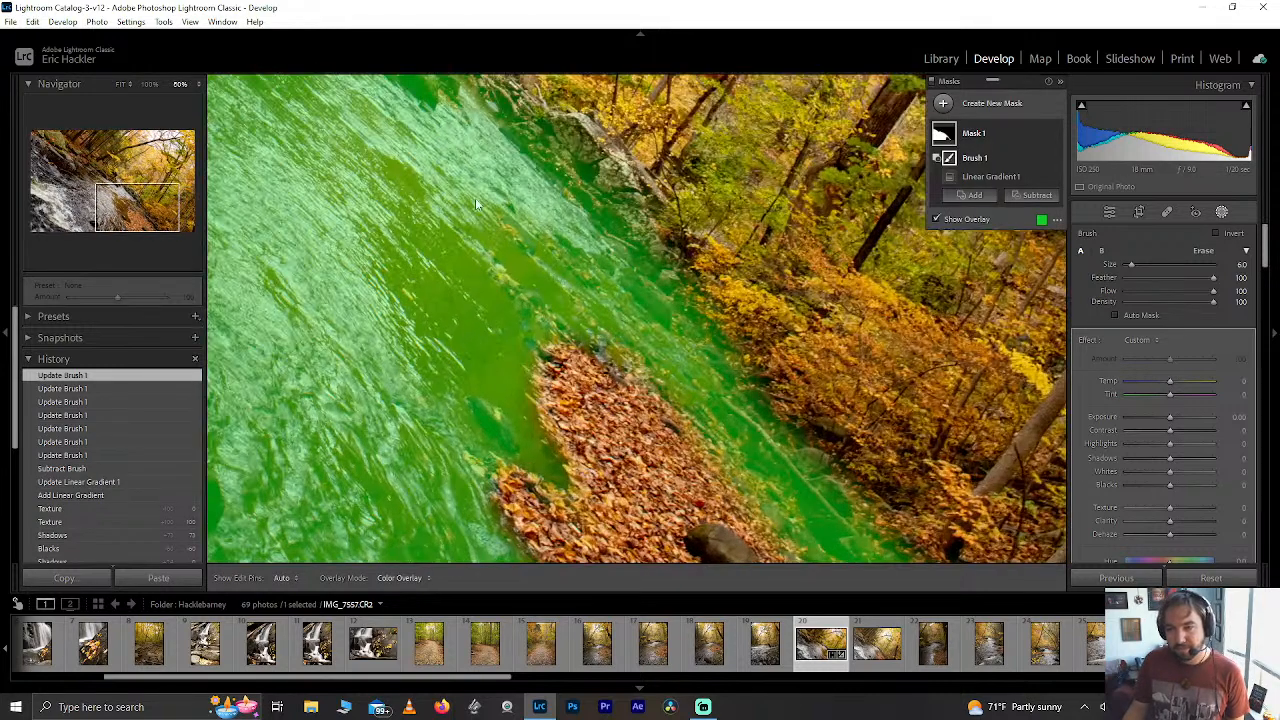
{"action": "key", "text": "h"}
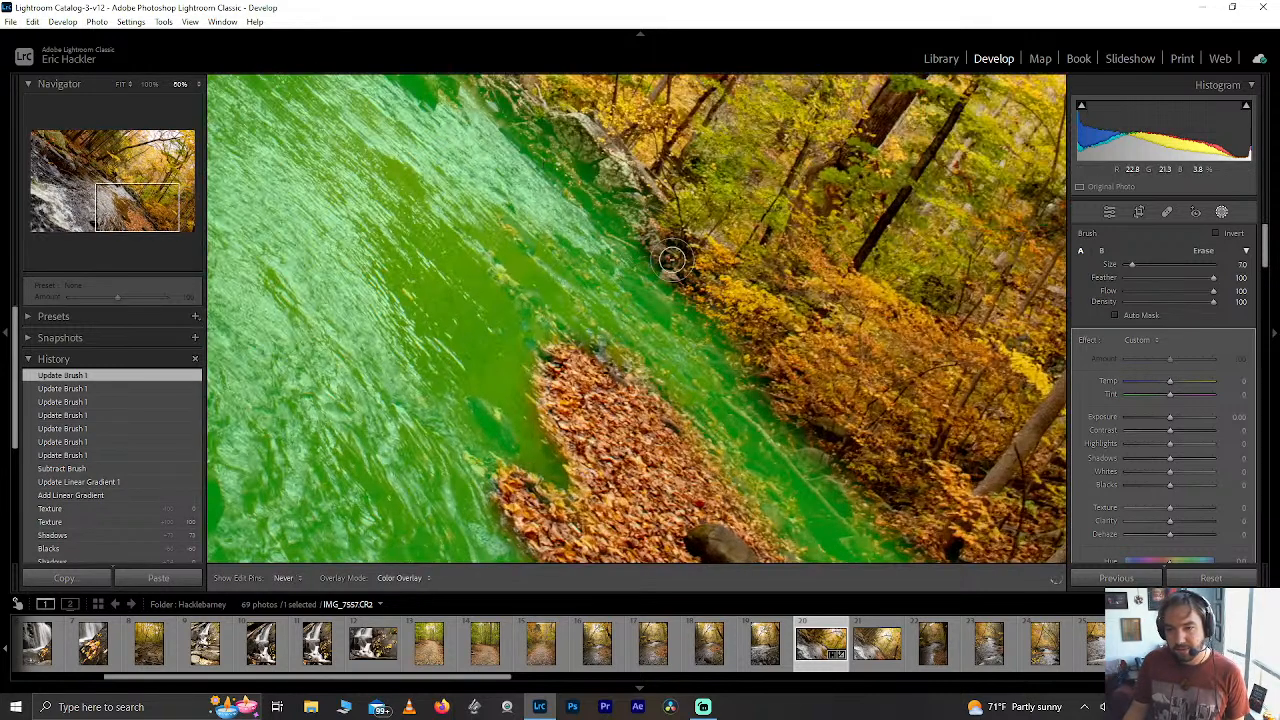
{"action": "mouse_move", "coordinate": [601, 183]}
{"action": "left_mouse_down"}
{"action": "mouse_move", "coordinate": [518, 110]}
{"action": "mouse_move", "coordinate": [516, 127]}
{"action": "mouse_move", "coordinate": [703, 251]}
{"action": "left_mouse_up"}
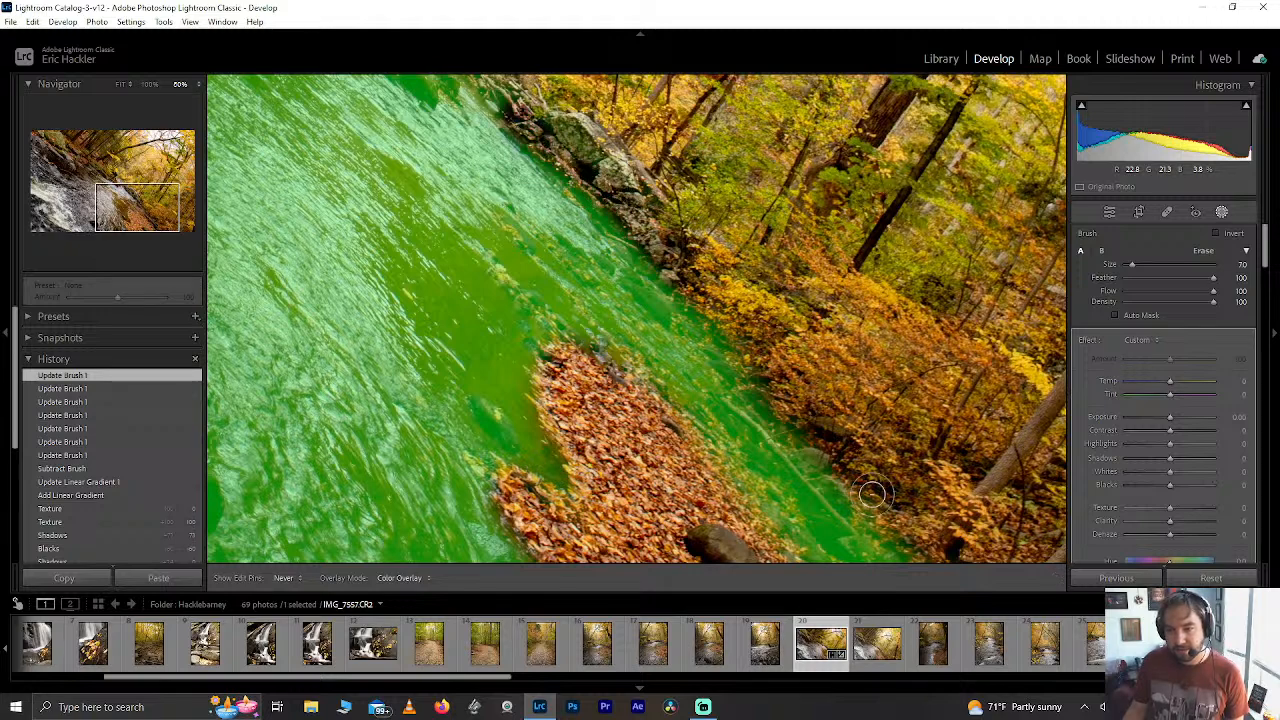
{"action": "mouse_move", "coordinate": [798, 398]}
{"action": "left_mouse_down"}
{"action": "mouse_move", "coordinate": [677, 285]}
{"action": "mouse_move", "coordinate": [719, 342]}
{"action": "mouse_move", "coordinate": [805, 412]}
{"action": "mouse_move", "coordinate": [868, 519]}
{"action": "mouse_move", "coordinate": [812, 442]}
{"action": "mouse_move", "coordinate": [894, 530]}
{"action": "mouse_move", "coordinate": [858, 529]}
{"action": "mouse_move", "coordinate": [875, 545]}
{"action": "mouse_move", "coordinate": [842, 496]}
{"action": "mouse_move", "coordinate": [832, 536]}
{"action": "mouse_move", "coordinate": [787, 500]}
{"action": "mouse_move", "coordinate": [784, 412]}
{"action": "mouse_move", "coordinate": [763, 397]}
{"action": "mouse_move", "coordinate": [742, 455]}
{"action": "mouse_move", "coordinate": [773, 506]}
{"action": "mouse_move", "coordinate": [808, 479]}
{"action": "mouse_move", "coordinate": [824, 493]}
{"action": "mouse_move", "coordinate": [784, 441]}
{"action": "mouse_move", "coordinate": [773, 513]}
{"action": "left_mouse_up"}
{"action": "scroll", "coordinate": [815, 470], "scroll_direction": "up", "scroll_amount": 4}
{"action": "mouse_move", "coordinate": [812, 466]}
{"action": "left_mouse_down"}
{"action": "mouse_move", "coordinate": [766, 484]}
{"action": "mouse_move", "coordinate": [800, 552]}
{"action": "mouse_move", "coordinate": [837, 577]}
{"action": "mouse_move", "coordinate": [935, 569]}
{"action": "mouse_move", "coordinate": [905, 552]}
{"action": "mouse_move", "coordinate": [992, 507]}
{"action": "mouse_move", "coordinate": [1004, 518]}
{"action": "mouse_move", "coordinate": [939, 466]}
{"action": "mouse_move", "coordinate": [878, 500]}
{"action": "left_mouse_up"}
{"action": "mouse_move", "coordinate": [760, 450]}
{"action": "left_mouse_down"}
{"action": "mouse_move", "coordinate": [691, 443]}
{"action": "mouse_move", "coordinate": [678, 408]}
{"action": "mouse_move", "coordinate": [739, 450]}
{"action": "mouse_move", "coordinate": [780, 386]}
{"action": "mouse_move", "coordinate": [778, 340]}
{"action": "left_mouse_up"}
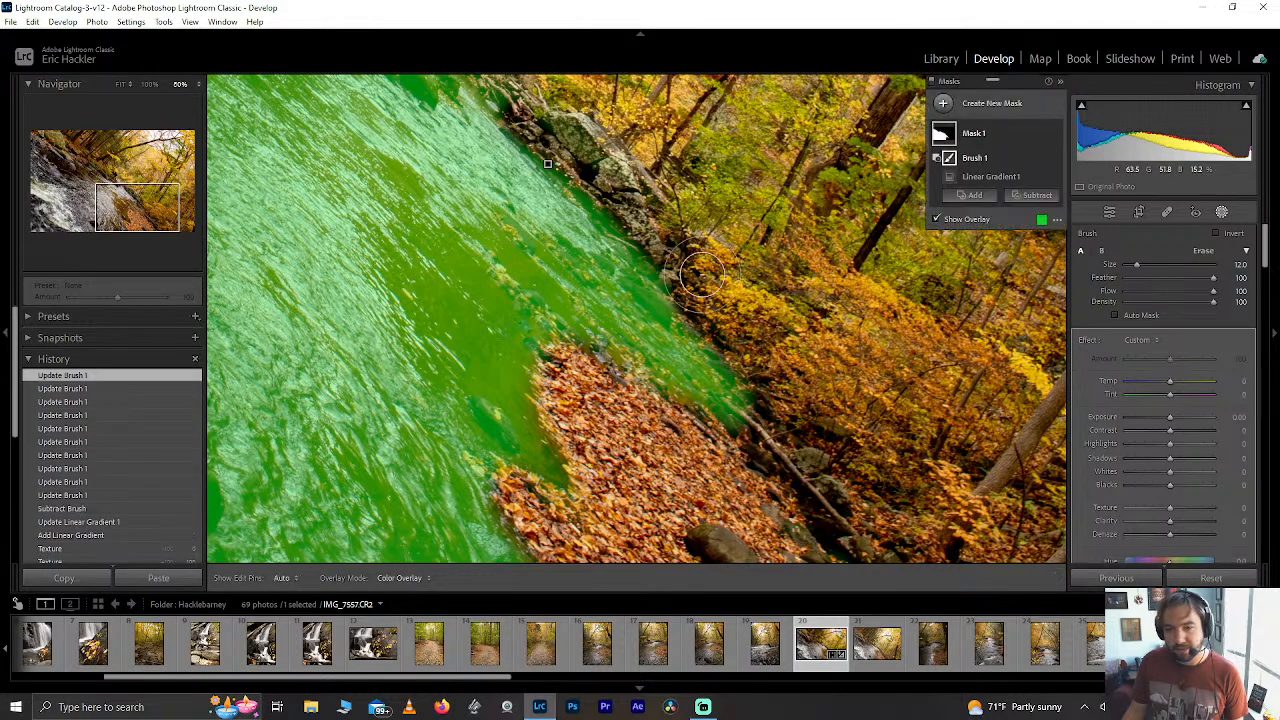
Subtract the rocks and roots along the middle of the far bank from Mask 1, using a brush of size 7.
{"action": "left_click", "coordinate": [128, 207]}
{"action": "left_click_drag", "start_coordinate": [128, 207], "coordinate": [123, 176]}
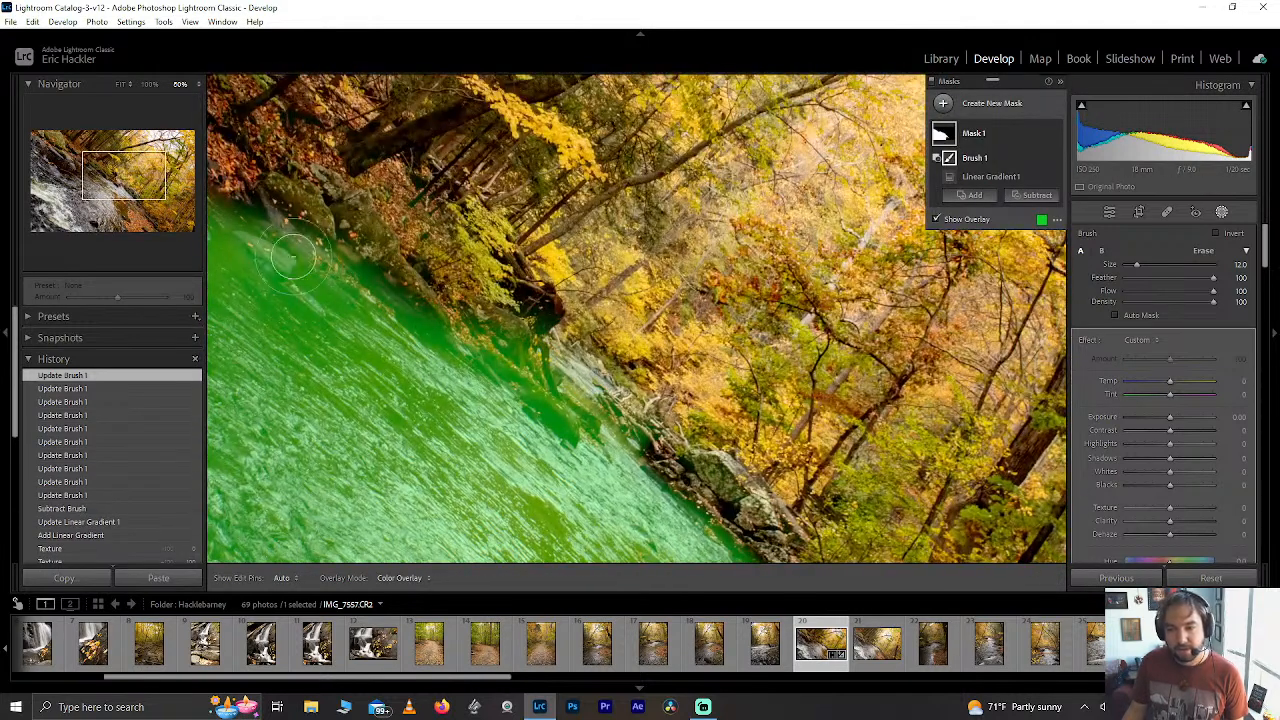
{"action": "mouse_move", "coordinate": [520, 380]}
{"action": "left_mouse_down"}
{"action": "mouse_move", "coordinate": [470, 315]}
{"action": "mouse_move", "coordinate": [508, 340]}
{"action": "mouse_move", "coordinate": [512, 322]}
{"action": "mouse_move", "coordinate": [462, 335]}
{"action": "mouse_move", "coordinate": [571, 404]}
{"action": "mouse_move", "coordinate": [577, 422]}
{"action": "mouse_move", "coordinate": [518, 382]}
{"action": "mouse_move", "coordinate": [533, 408]}
{"action": "mouse_move", "coordinate": [534, 356]}
{"action": "mouse_move", "coordinate": [555, 381]}
{"action": "left_mouse_up"}
{"action": "scroll", "coordinate": [524, 384], "scroll_direction": "down", "scroll_amount": 5}
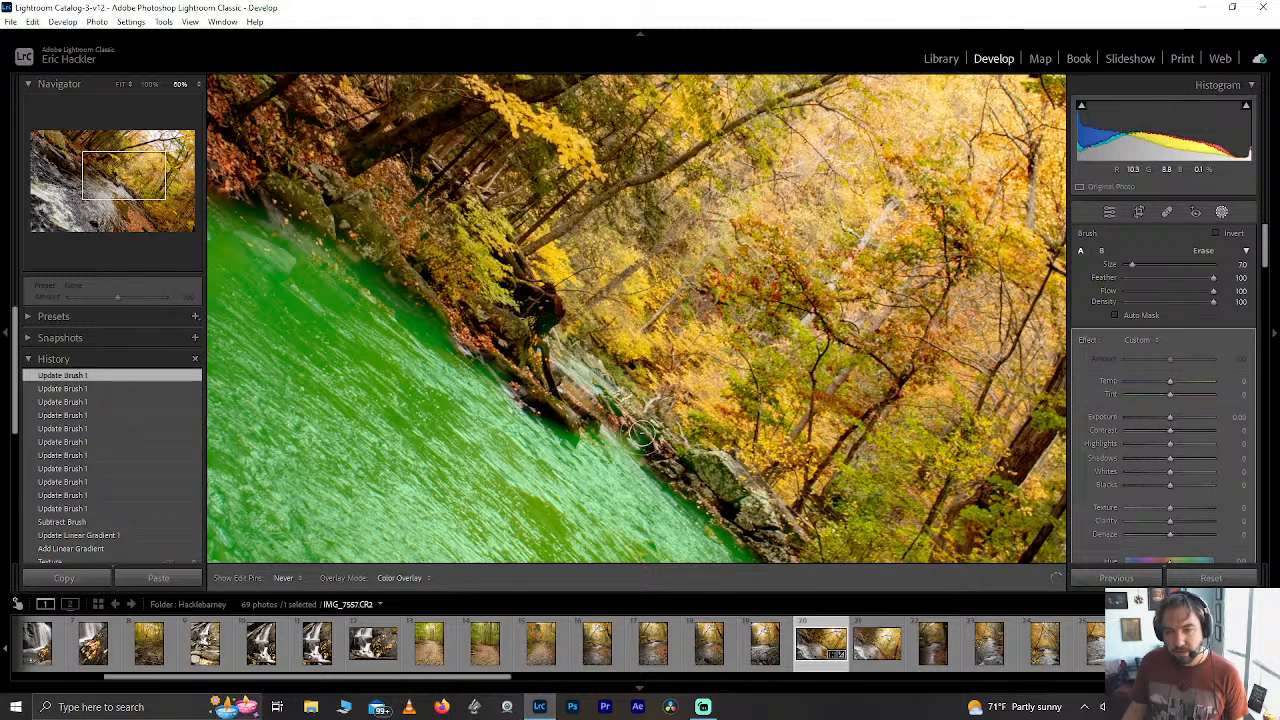
{"action": "left_click_drag", "start_coordinate": [659, 437], "coordinate": [659, 437]}
{"action": "left_click_drag", "start_coordinate": [565, 384], "coordinate": [612, 402]}
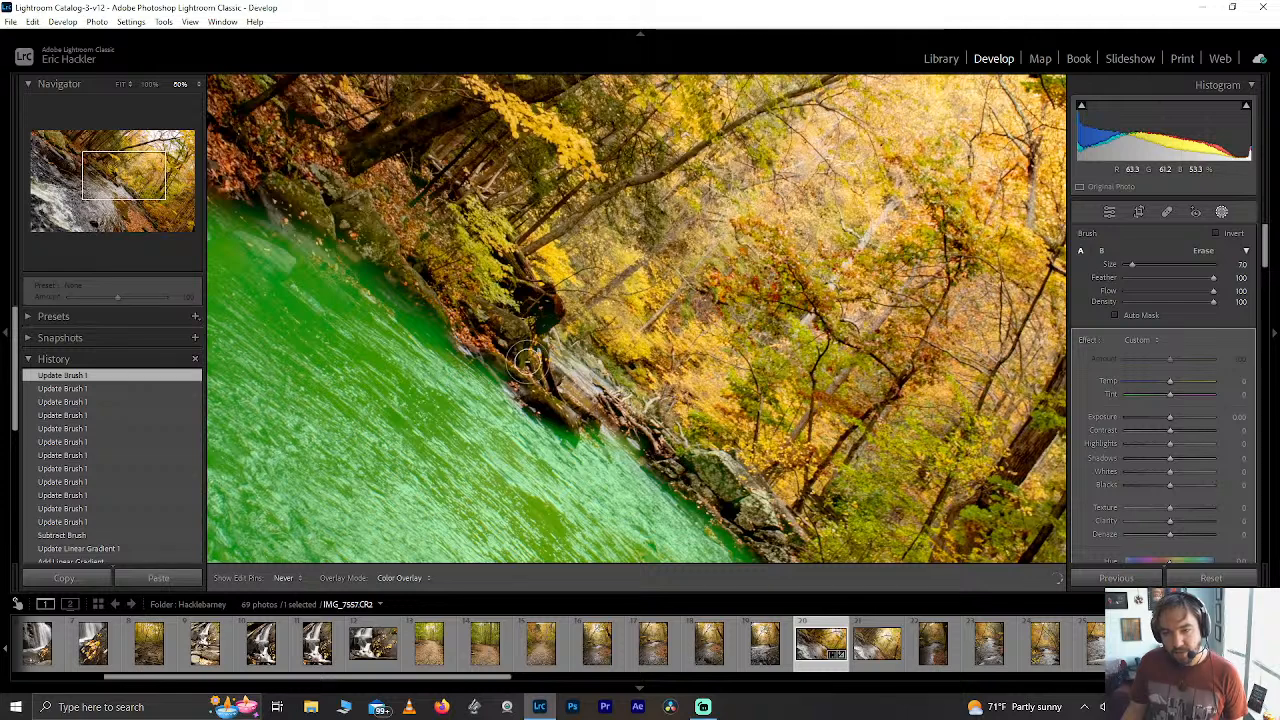
{"action": "left_click_drag", "start_coordinate": [478, 302], "coordinate": [452, 316]}
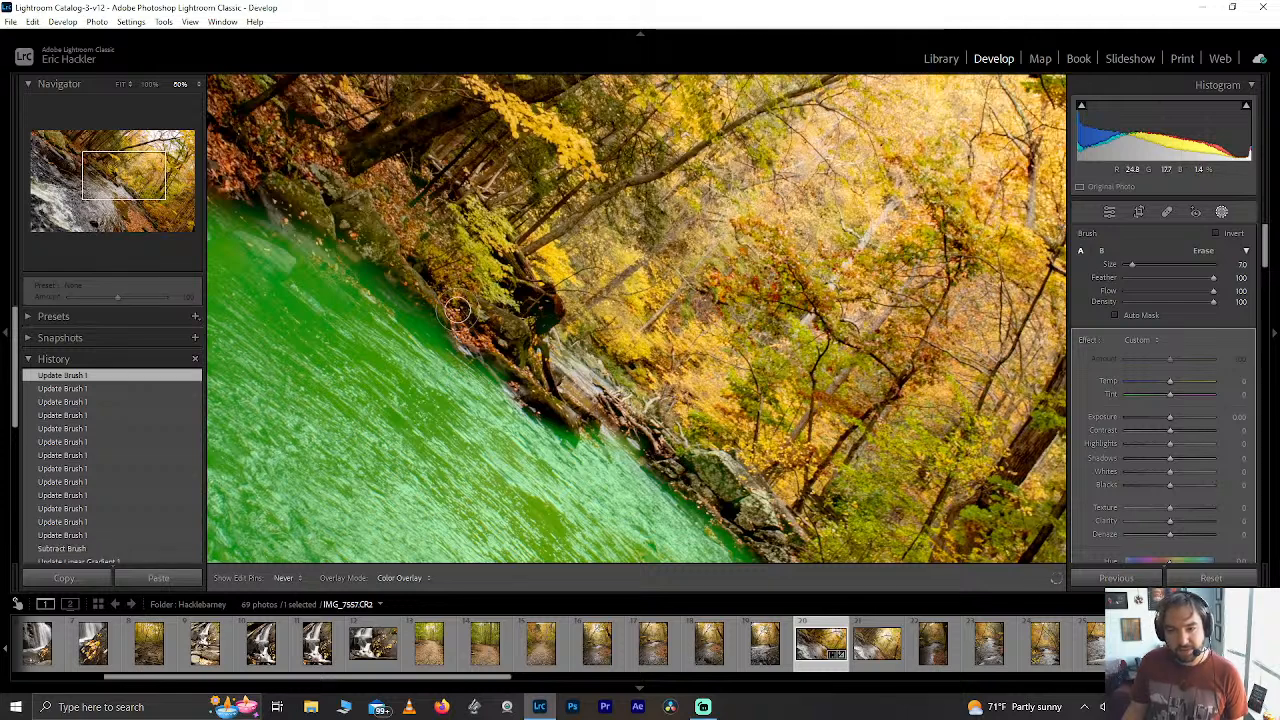
{"action": "left_click_drag", "start_coordinate": [325, 199], "coordinate": [325, 199]}
Subtract the upstream rocks along the far bank from Mask 1 with a size 8 brush and check the whole mask.
{"action": "scroll", "coordinate": [419, 231], "scroll_direction": "up", "scroll_amount": 5}
{"action": "scroll", "coordinate": [419, 232], "scroll_direction": "down", "scroll_amount": 2}
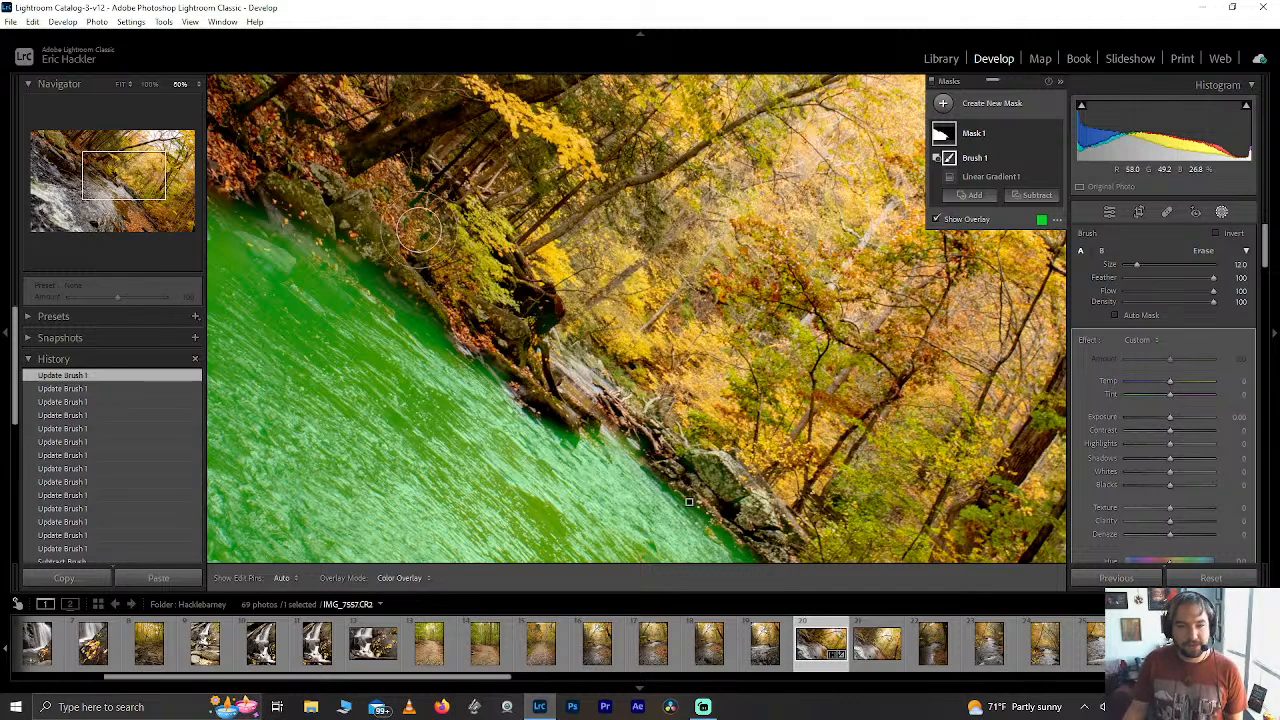
{"action": "left_click_drag", "start_coordinate": [124, 176], "coordinate": [99, 172]}
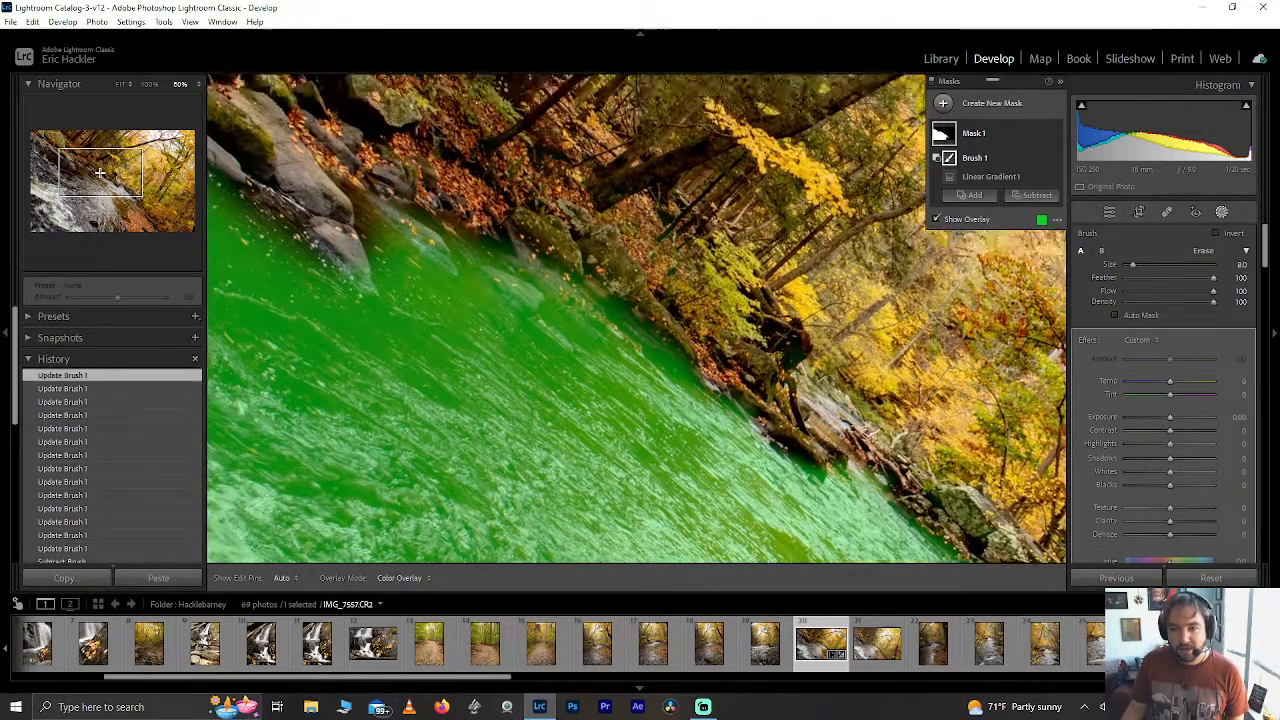
{"action": "mouse_move", "coordinate": [381, 201]}
{"action": "left_mouse_down"}
{"action": "mouse_move", "coordinate": [395, 241]}
{"action": "mouse_move", "coordinate": [439, 256]}
{"action": "left_mouse_up"}
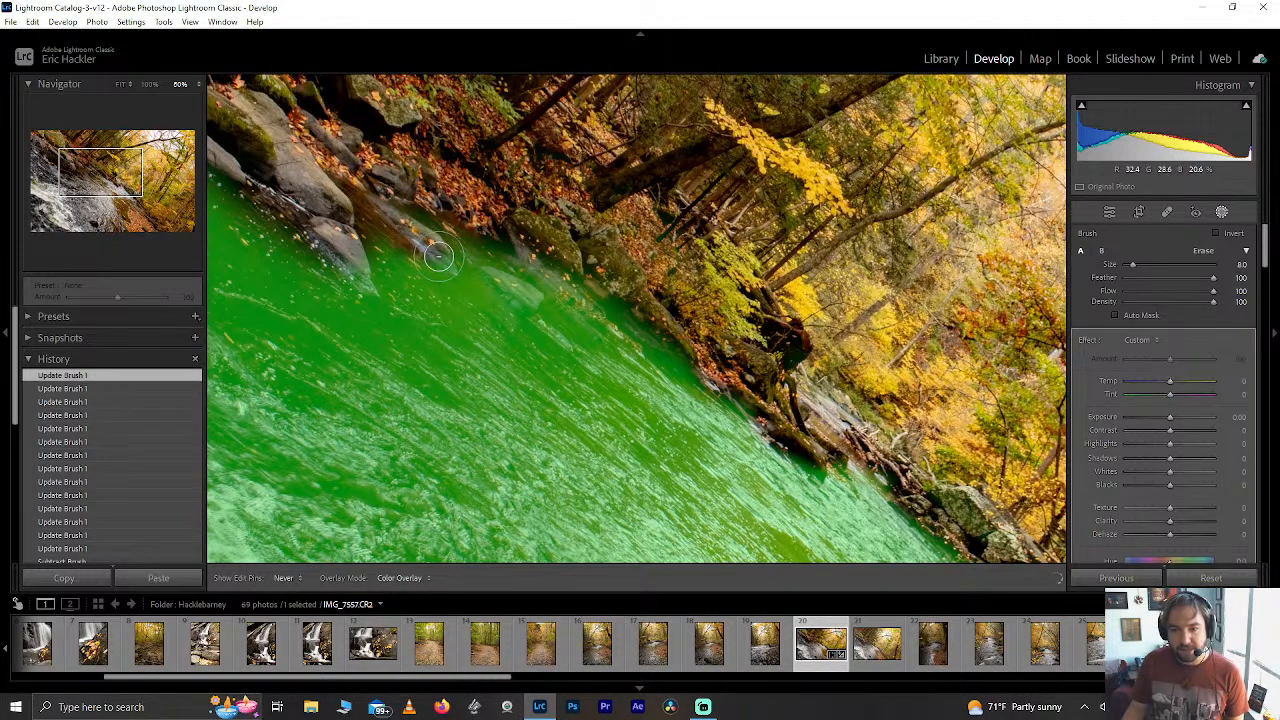
{"action": "left_click_drag", "start_coordinate": [395, 220], "coordinate": [412, 228]}
{"action": "mouse_move", "coordinate": [535, 285]}
{"action": "left_mouse_down"}
{"action": "mouse_move", "coordinate": [495, 274]}
{"action": "mouse_move", "coordinate": [512, 241]}
{"action": "mouse_move", "coordinate": [584, 275]}
{"action": "mouse_move", "coordinate": [544, 253]}
{"action": "mouse_move", "coordinate": [547, 240]}
{"action": "mouse_move", "coordinate": [672, 284]}
{"action": "mouse_move", "coordinate": [709, 342]}
{"action": "mouse_move", "coordinate": [650, 285]}
{"action": "left_mouse_up"}
{"action": "key", "text": "z"}
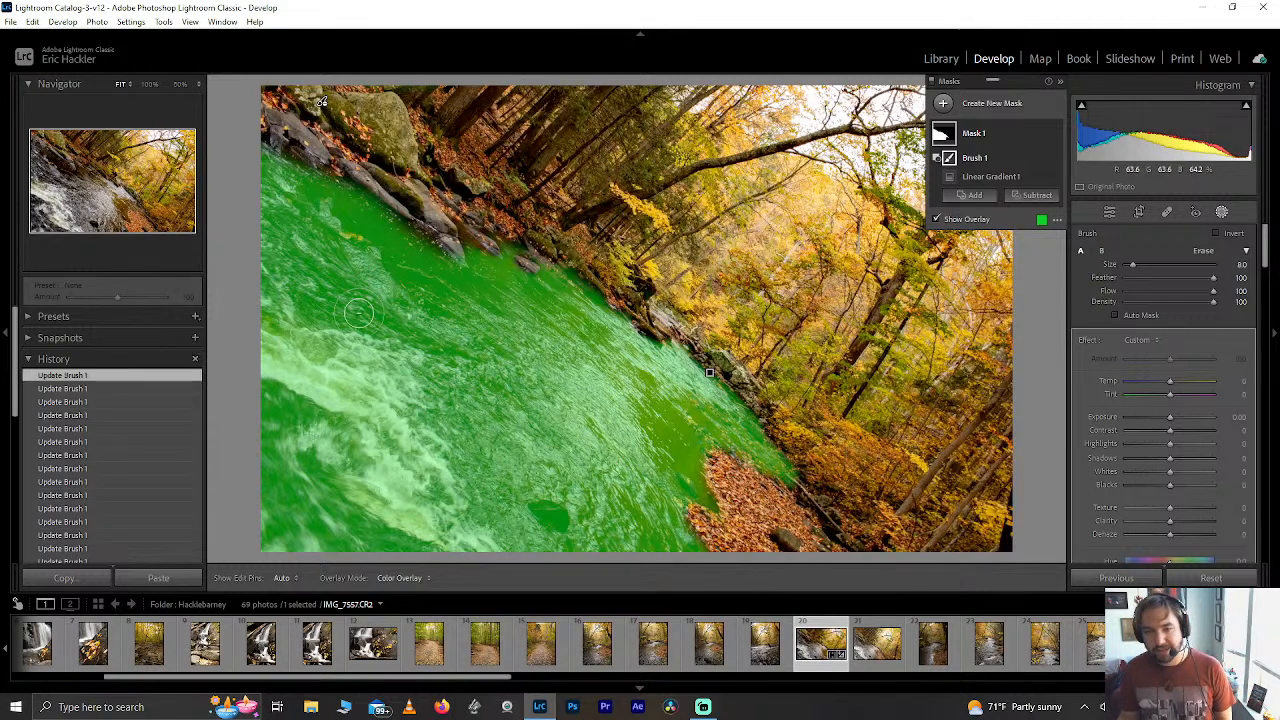
{"action": "key", "text": "z"}
{"action": "mouse_move", "coordinate": [657, 364]}
{"action": "left_mouse_down"}
{"action": "mouse_move", "coordinate": [720, 443]}
{"action": "mouse_move", "coordinate": [660, 363]}
{"action": "mouse_move", "coordinate": [697, 470]}
{"action": "left_mouse_up"}
{"action": "left_click", "coordinate": [157, 214]}
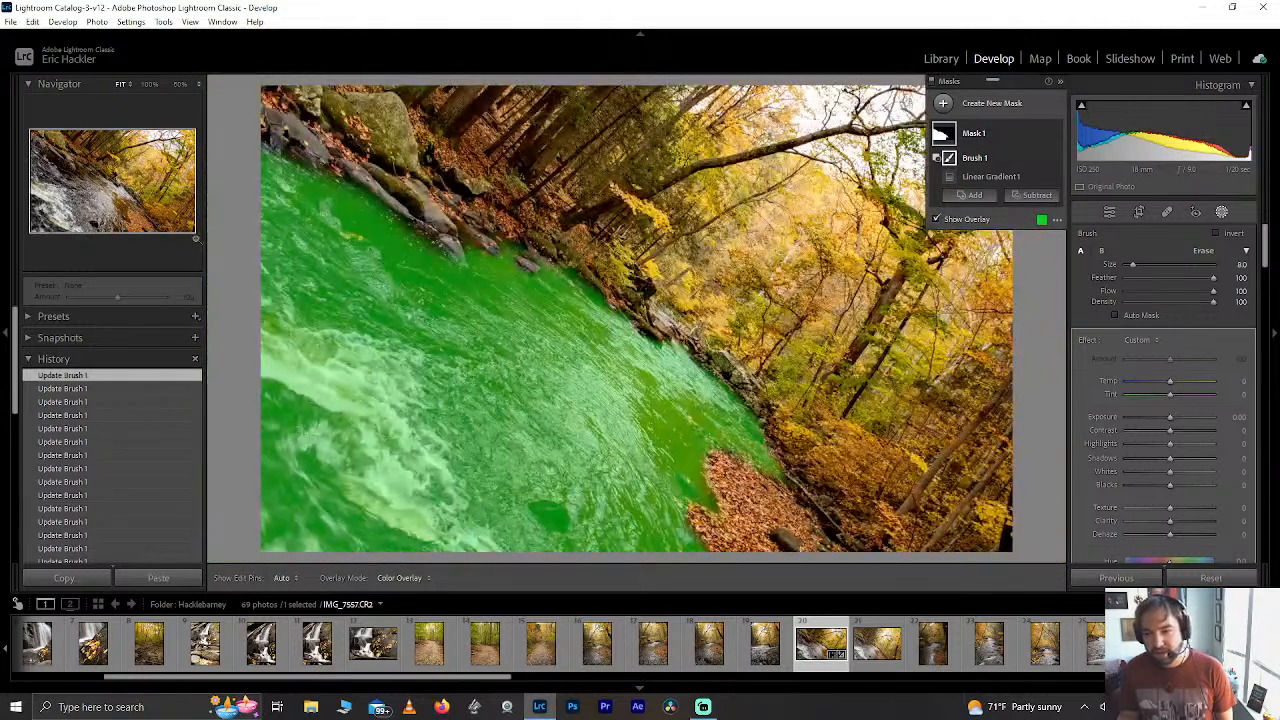
Set Mask 1's colour temperature to -15 and its texture to 67.
{"action": "left_click_drag", "start_coordinate": [1175, 381], "coordinate": [1158, 382]}
{"action": "scroll", "coordinate": [1265, 262], "scroll_direction": "down", "scroll_amount": 2}
{"action": "mouse_move", "coordinate": [1265, 262]}
{"action": "left_mouse_down"}
{"action": "mouse_move", "coordinate": [1262, 322]}
{"action": "mouse_move", "coordinate": [1266, 268]}
{"action": "left_mouse_up"}
{"action": "left_click_drag", "start_coordinate": [1163, 296], "coordinate": [1165, 292]}
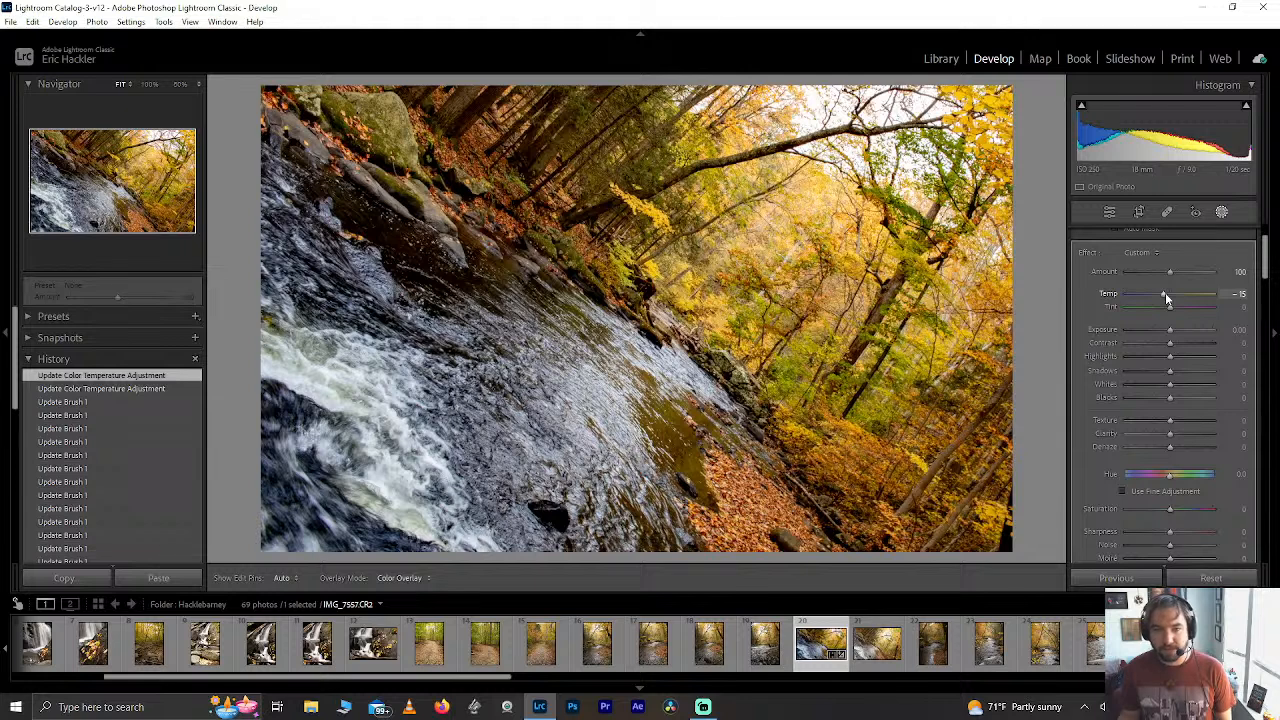
{"action": "left_click_drag", "start_coordinate": [1170, 421], "coordinate": [1257, 427]}
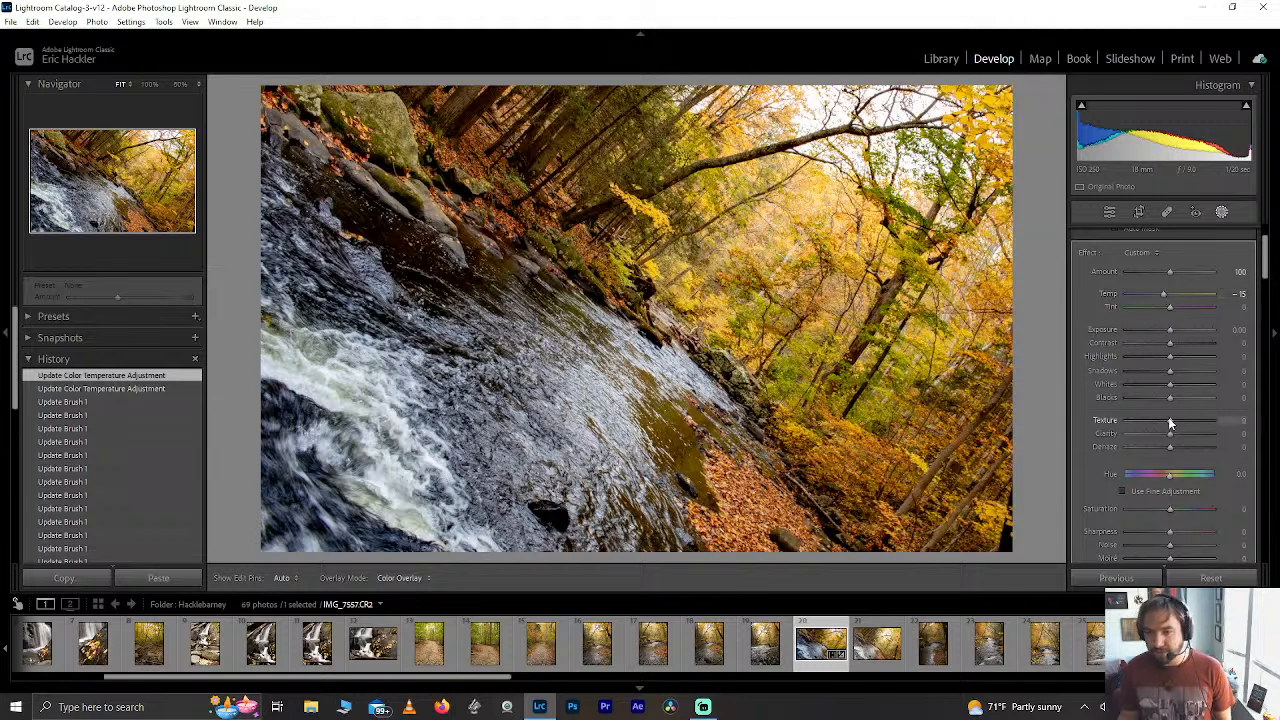
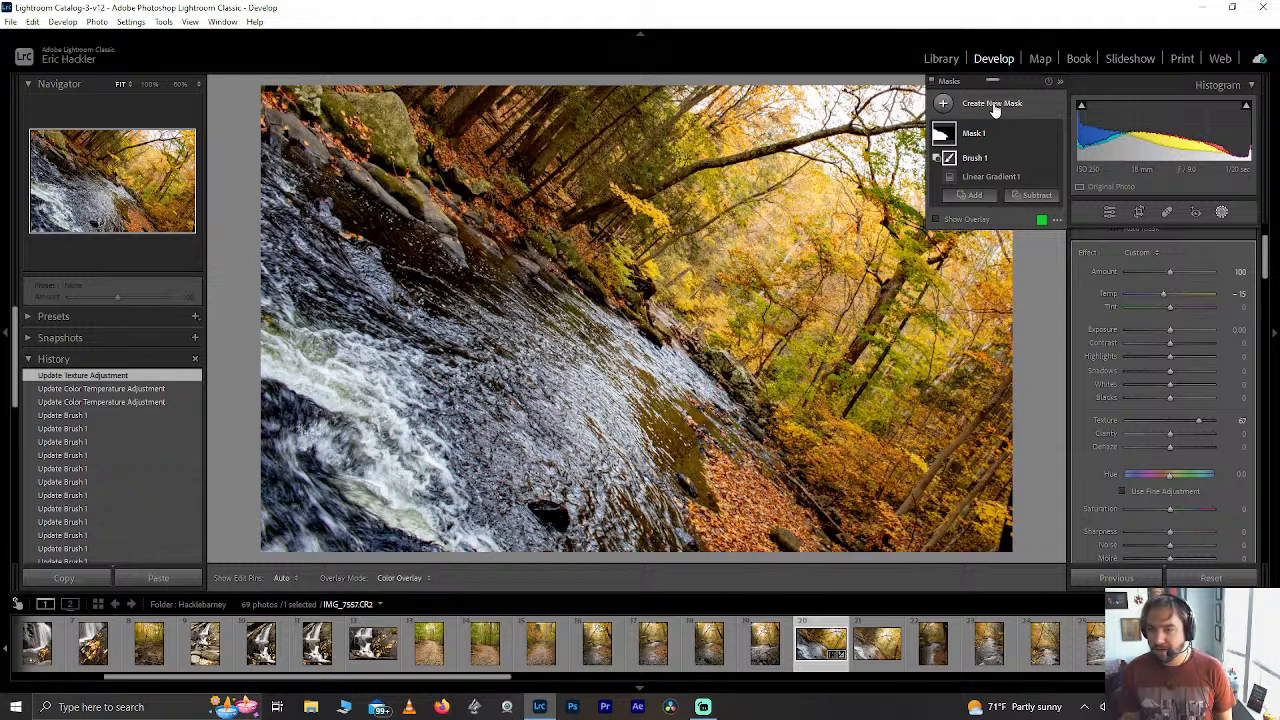
Create a new radial gradient mask over the bright trees in the upper right of the photo.
{"action": "left_click", "coordinate": [992, 104]}
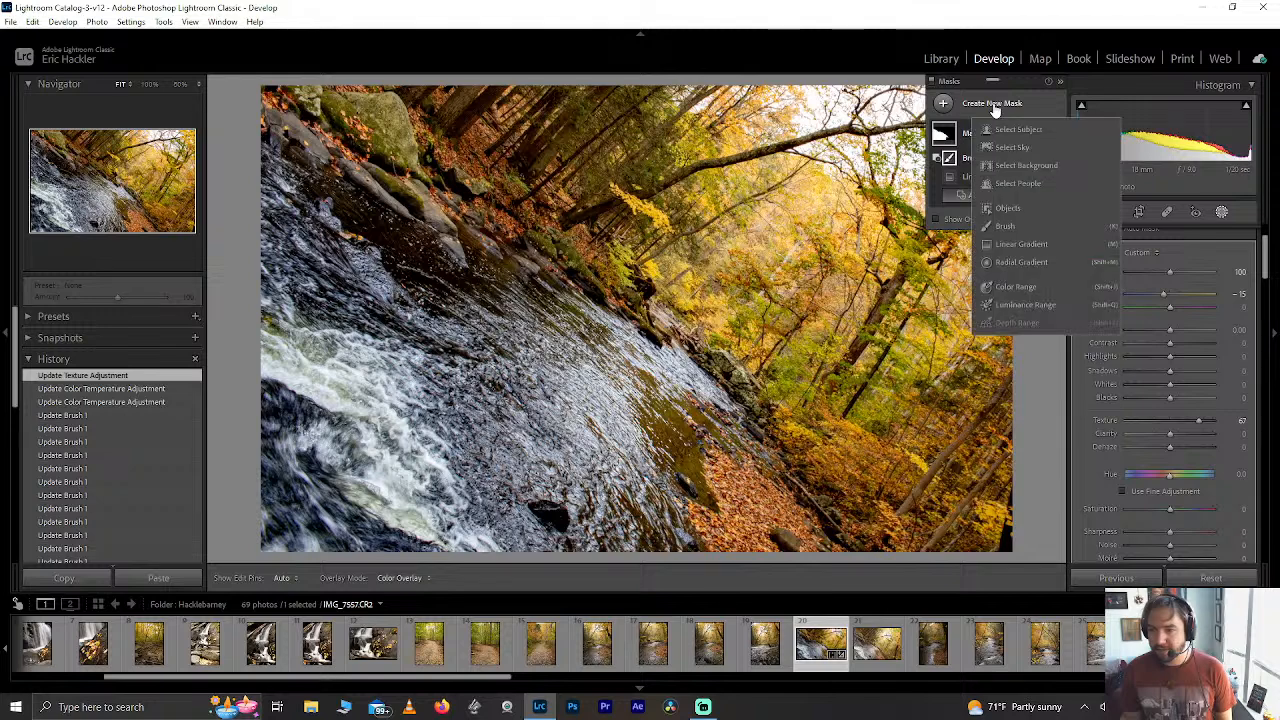
{"action": "left_click", "coordinate": [1032, 263]}
{"action": "left_click_drag", "start_coordinate": [785, 200], "coordinate": [1075, 460]}
{"action": "left_click_drag", "start_coordinate": [466, 160], "coordinate": [556, 362]}
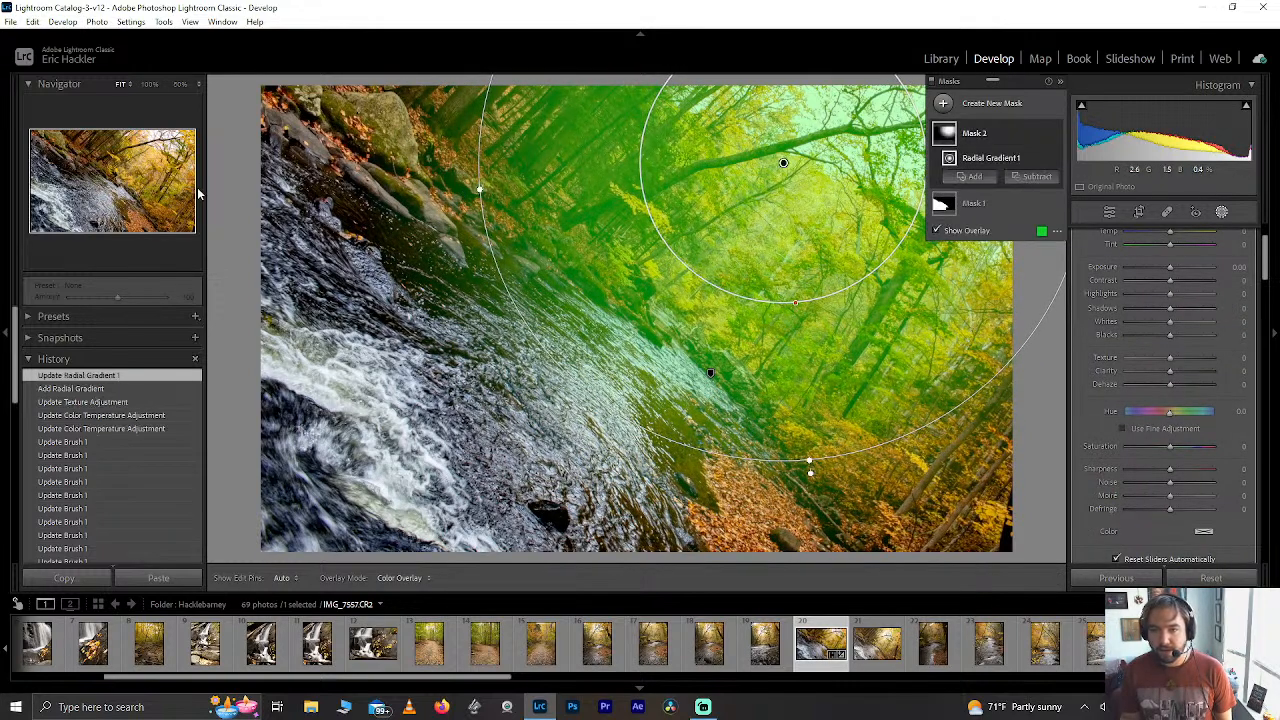
Enlarge Mask 2's radial gradient into a wide tilted ellipse covering the forest and far bank, working zoomed out at 12.5%.
{"action": "left_click", "coordinate": [201, 85]}
{"action": "left_click", "coordinate": [165, 99]}
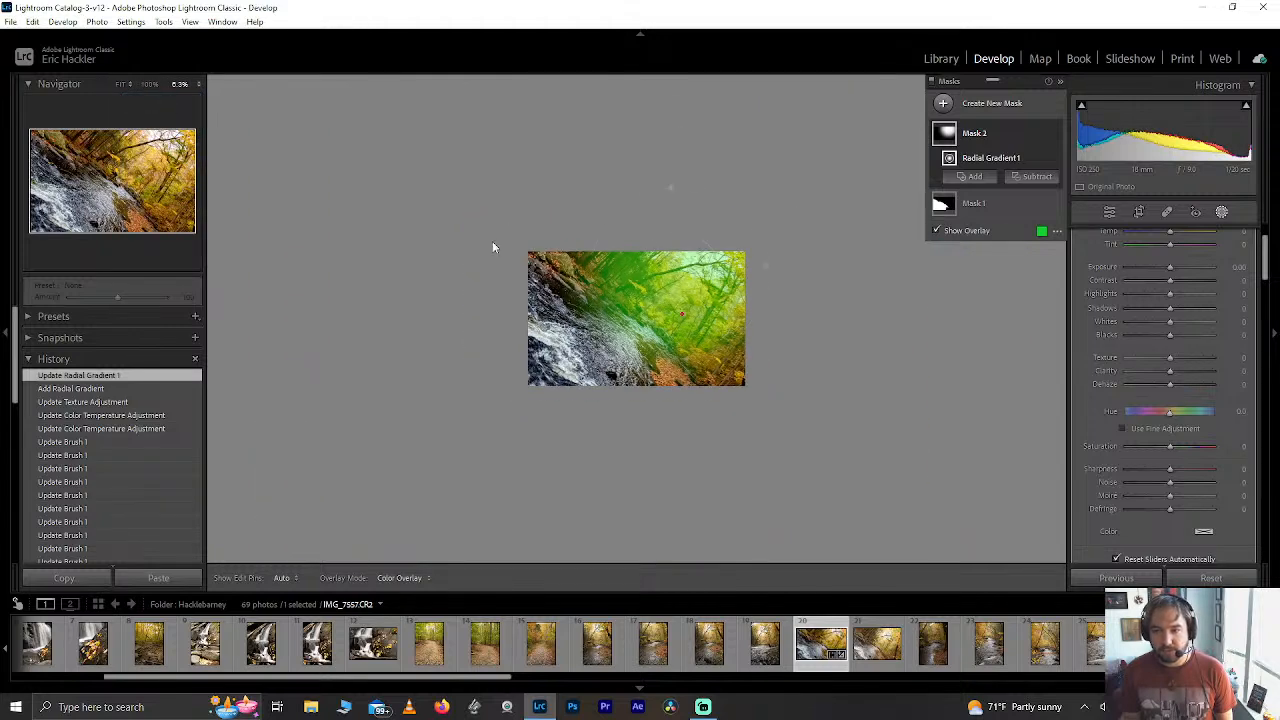
{"action": "left_click", "coordinate": [199, 84]}
{"action": "left_click", "coordinate": [186, 116]}
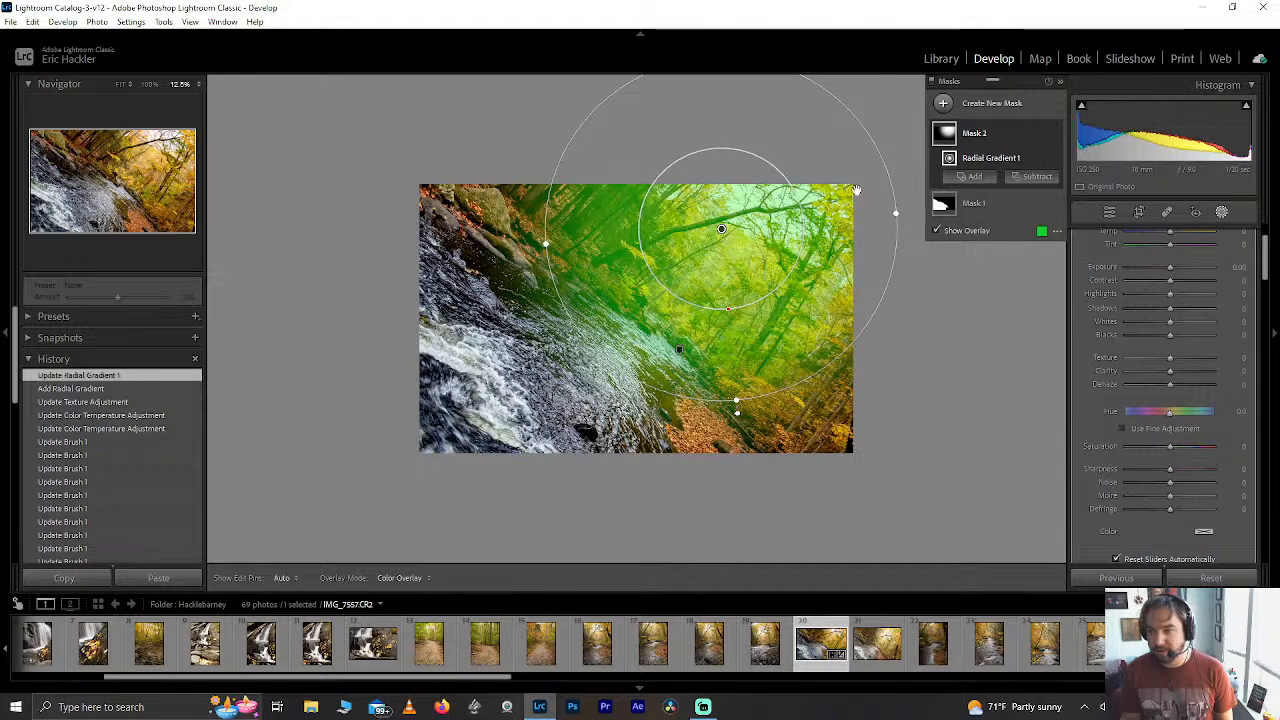
{"action": "left_click_drag", "start_coordinate": [912, 206], "coordinate": [886, 136]}
{"action": "left_click_drag", "start_coordinate": [564, 311], "coordinate": [496, 345]}
{"action": "left_click_drag", "start_coordinate": [800, 382], "coordinate": [854, 486]}
{"action": "left_click_drag", "start_coordinate": [721, 228], "coordinate": [708, 255]}
{"action": "left_click_drag", "start_coordinate": [845, 517], "coordinate": [634, 439]}
{"action": "left_click_drag", "start_coordinate": [443, 155], "coordinate": [386, 134]}
{"action": "left_click_drag", "start_coordinate": [620, 493], "coordinate": [626, 470]}
{"action": "left_click_drag", "start_coordinate": [729, 228], "coordinate": [728, 269]}
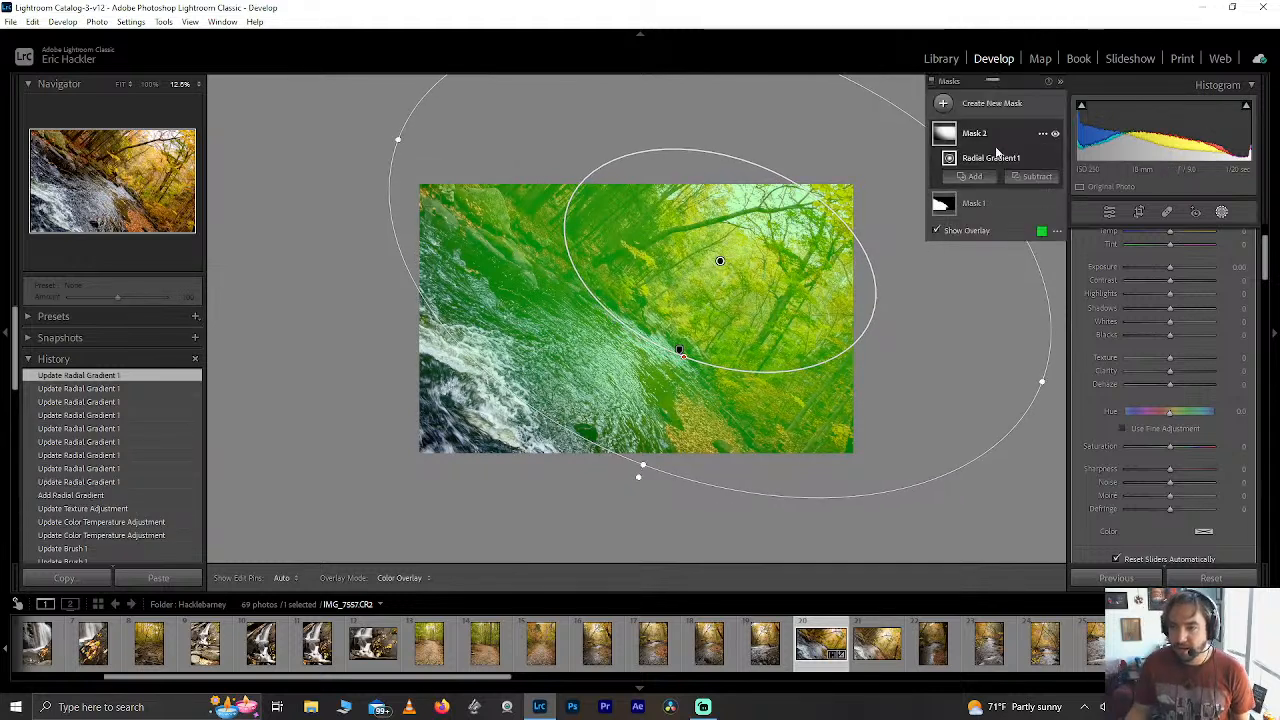
Subtract the central stream from Mask 2 with a size 10 brush, switching the overlay mode to Color Overlay on B&W.
{"action": "scroll", "coordinate": [1265, 240], "scroll_direction": "up", "scroll_amount": 3}
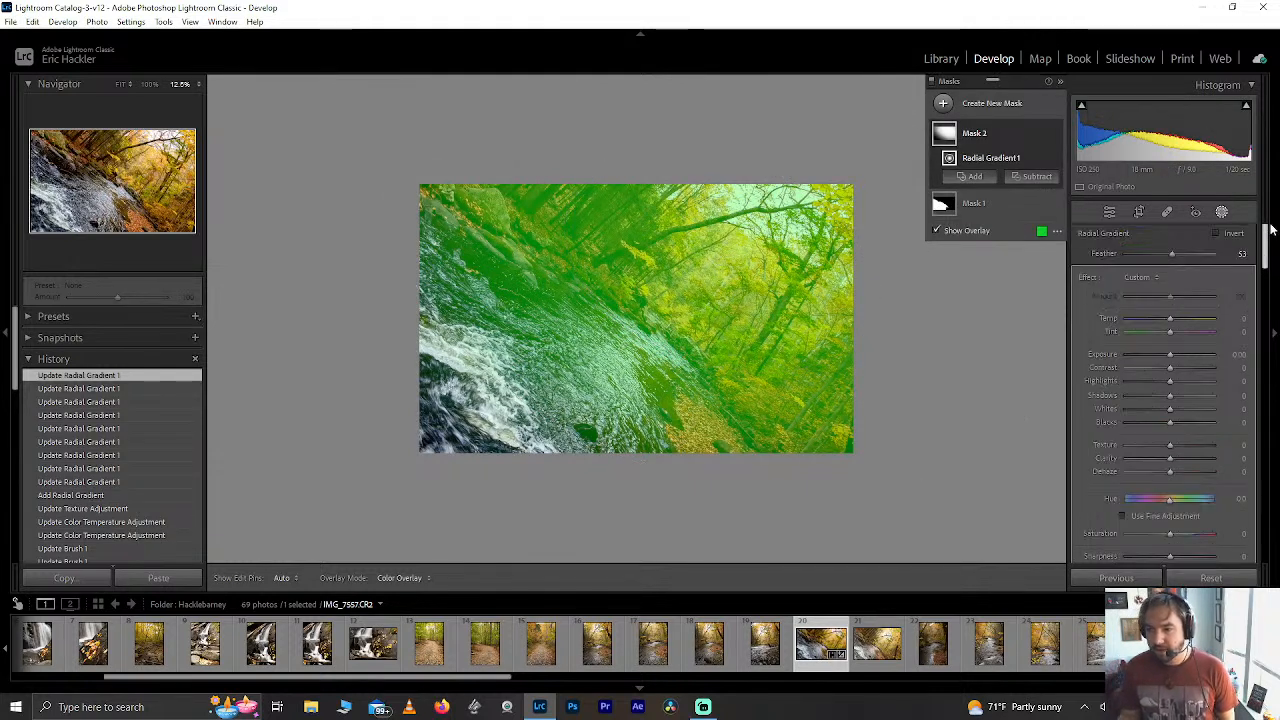
{"action": "right_click", "coordinate": [1010, 170]}
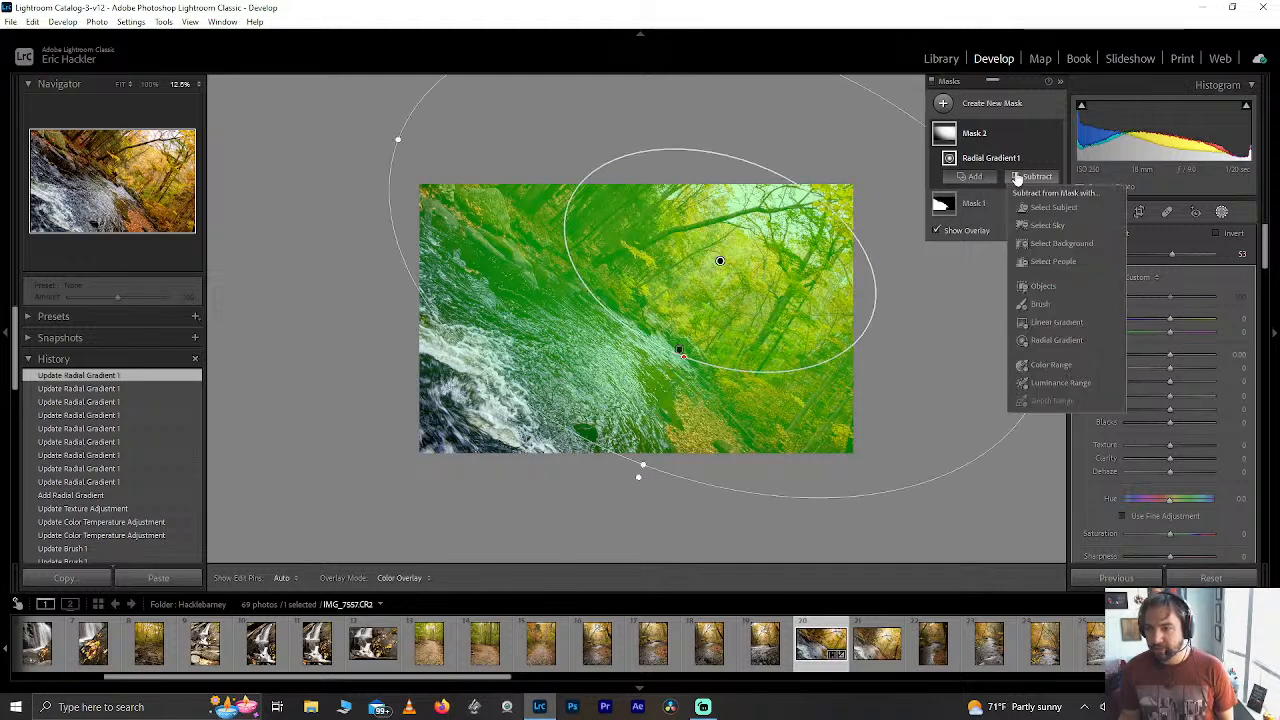
{"action": "left_click", "coordinate": [1062, 310]}
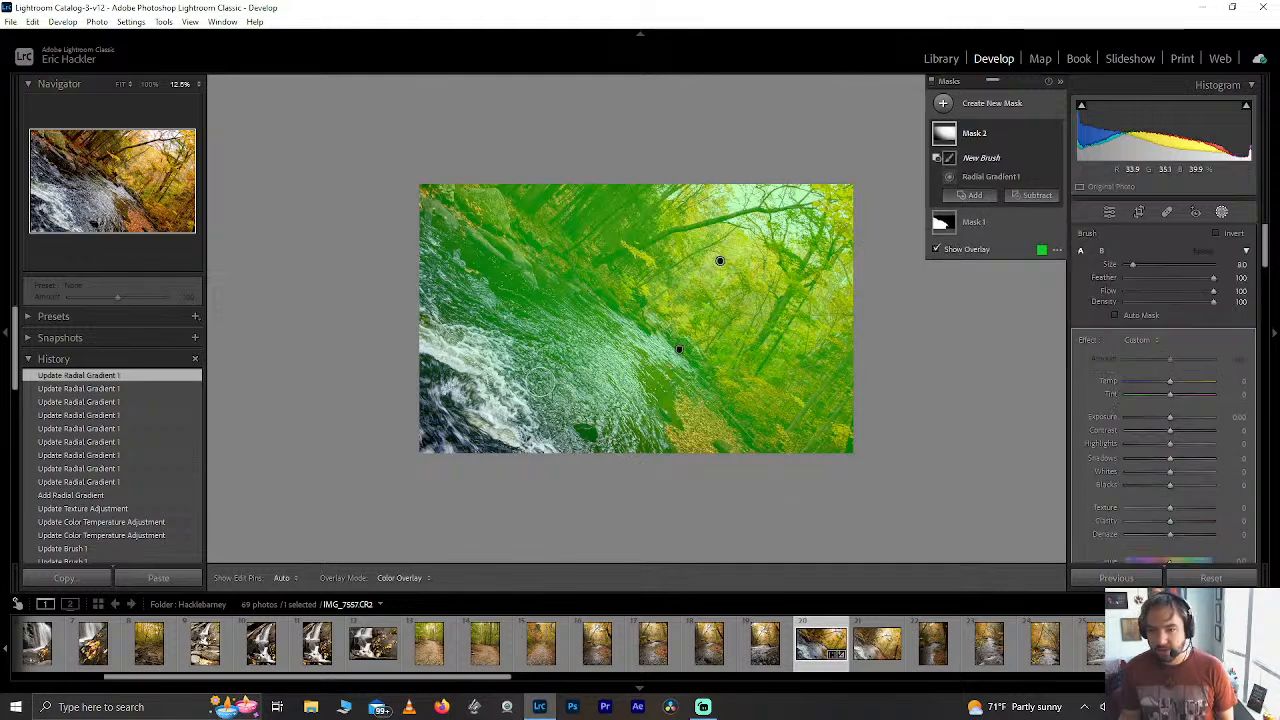
{"action": "mouse_move", "coordinate": [543, 382]}
{"action": "left_mouse_down"}
{"action": "mouse_move", "coordinate": [600, 400]}
{"action": "mouse_move", "coordinate": [588, 440]}
{"action": "mouse_move", "coordinate": [655, 405]}
{"action": "left_mouse_up"}
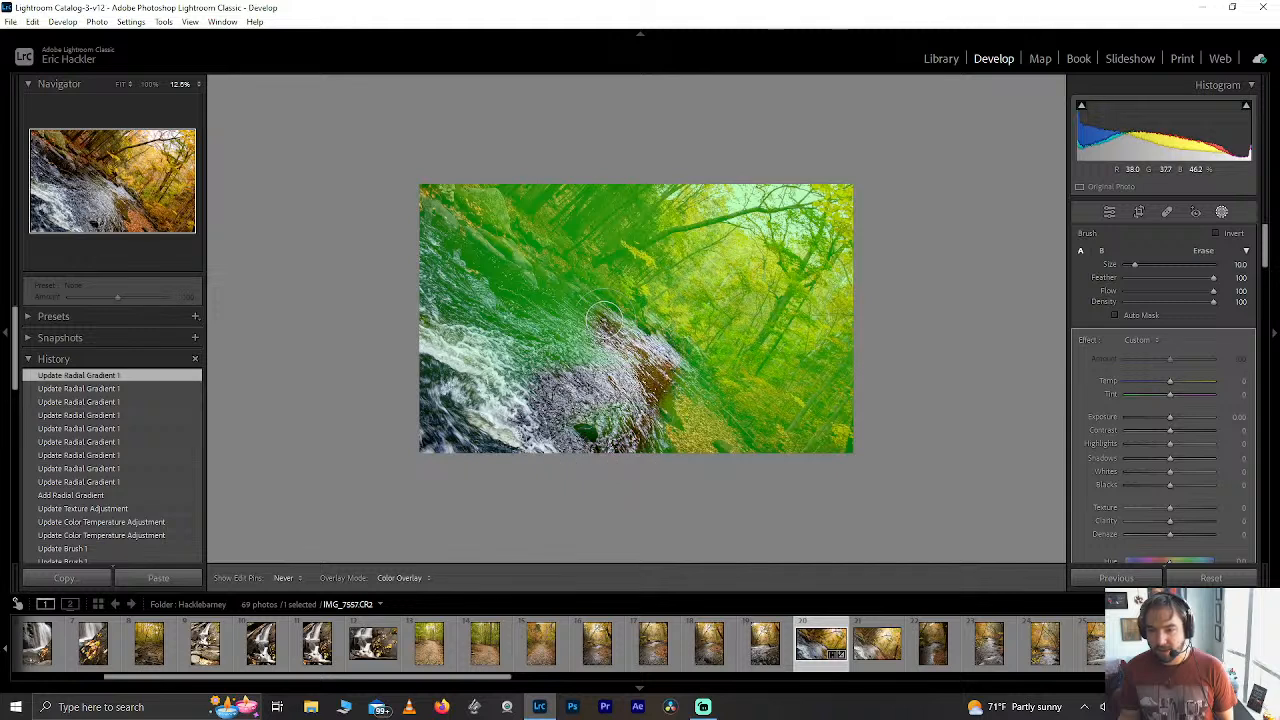
{"action": "mouse_move", "coordinate": [605, 322]}
{"action": "left_mouse_down"}
{"action": "mouse_move", "coordinate": [560, 370]}
{"action": "mouse_move", "coordinate": [585, 430]}
{"action": "mouse_move", "coordinate": [497, 334]}
{"action": "left_mouse_up"}
{"action": "left_click", "coordinate": [399, 577]}
{"action": "left_click", "coordinate": [390, 607]}
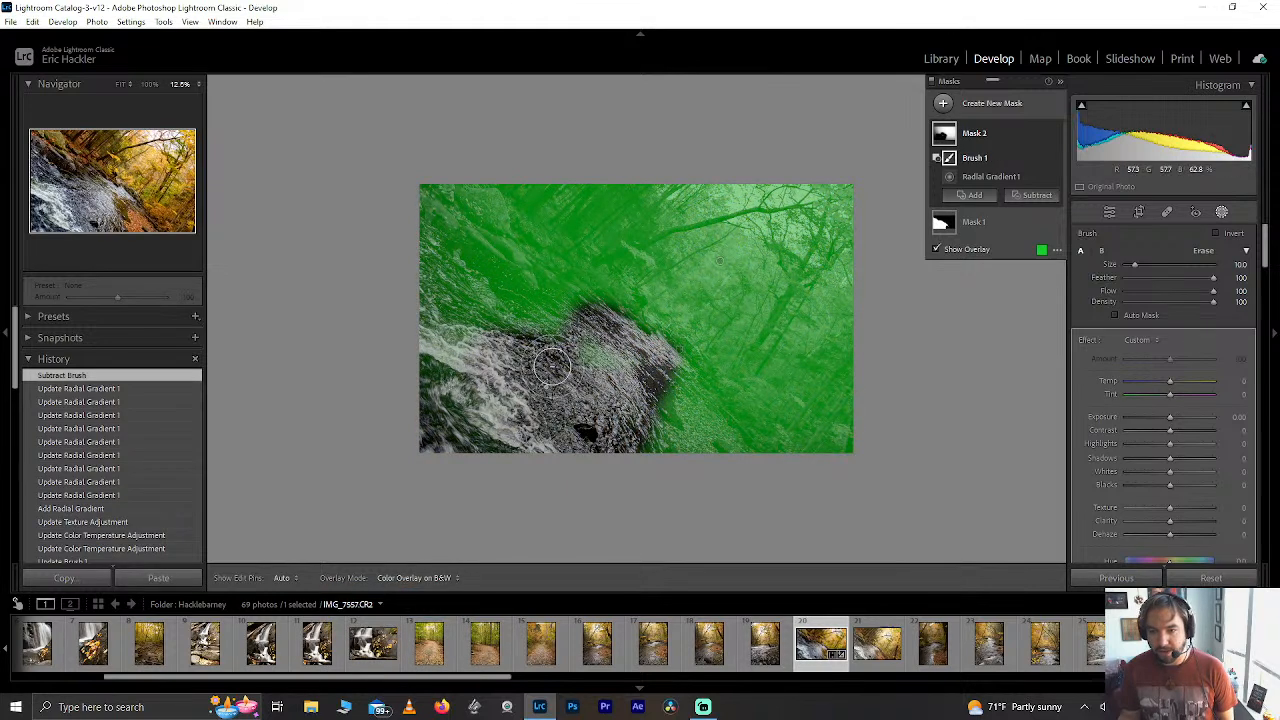
Subtract the remaining water from Mask 2, brushing upstream along the far bank and down beside the leaf-covered patch.
{"action": "left_click", "coordinate": [197, 85]}
{"action": "left_click", "coordinate": [150, 129]}
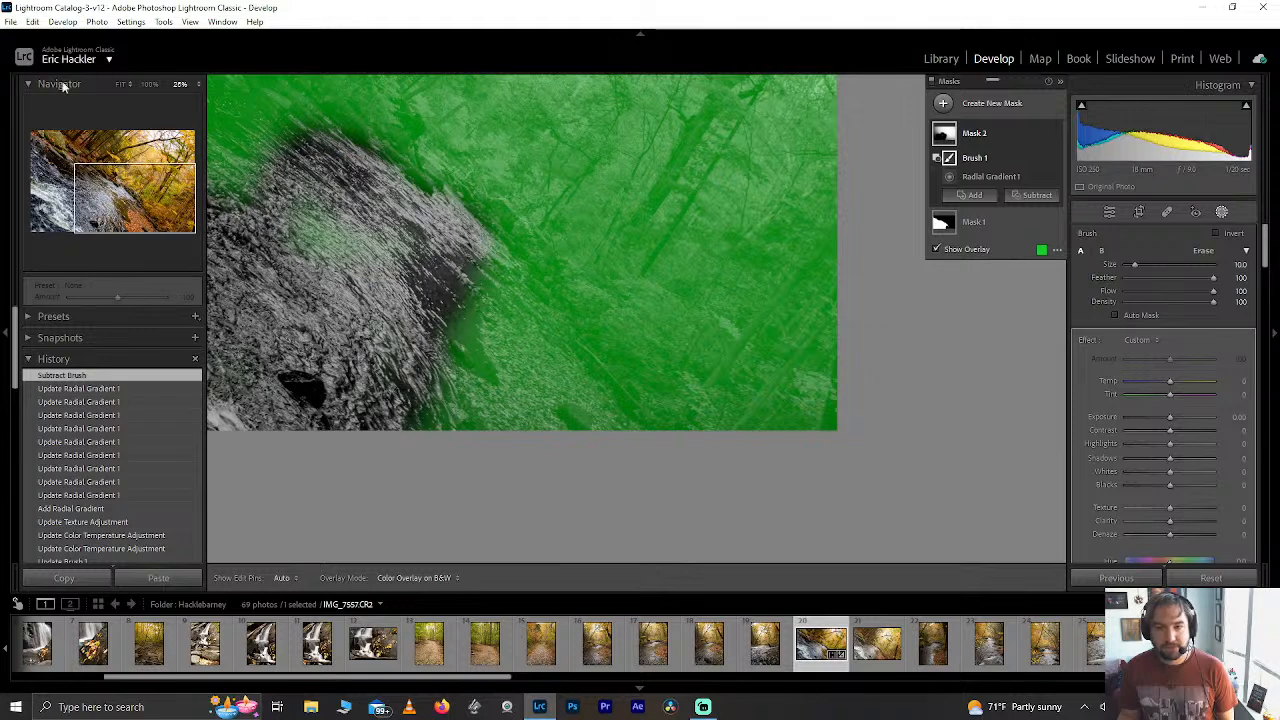
{"action": "key", "text": "h"}
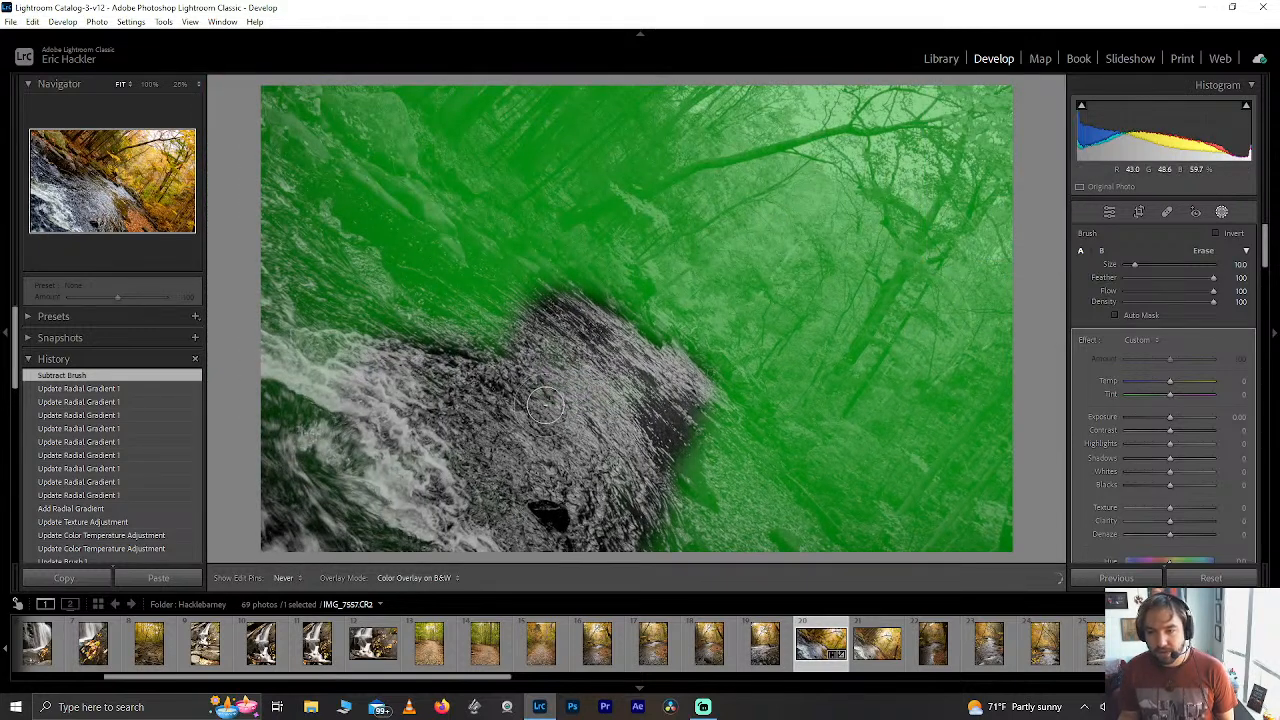
{"action": "mouse_move", "coordinate": [582, 316]}
{"action": "left_mouse_down"}
{"action": "mouse_move", "coordinate": [290, 205]}
{"action": "mouse_move", "coordinate": [349, 214]}
{"action": "mouse_move", "coordinate": [427, 264]}
{"action": "mouse_move", "coordinate": [372, 308]}
{"action": "mouse_move", "coordinate": [404, 352]}
{"action": "mouse_move", "coordinate": [272, 175]}
{"action": "mouse_move", "coordinate": [322, 203]}
{"action": "mouse_move", "coordinate": [405, 290]}
{"action": "mouse_move", "coordinate": [312, 286]}
{"action": "mouse_move", "coordinate": [284, 343]}
{"action": "left_mouse_up"}
{"action": "mouse_move", "coordinate": [397, 405]}
{"action": "left_mouse_down"}
{"action": "mouse_move", "coordinate": [260, 431]}
{"action": "mouse_move", "coordinate": [324, 435]}
{"action": "mouse_move", "coordinate": [363, 528]}
{"action": "mouse_move", "coordinate": [505, 468]}
{"action": "left_mouse_up"}
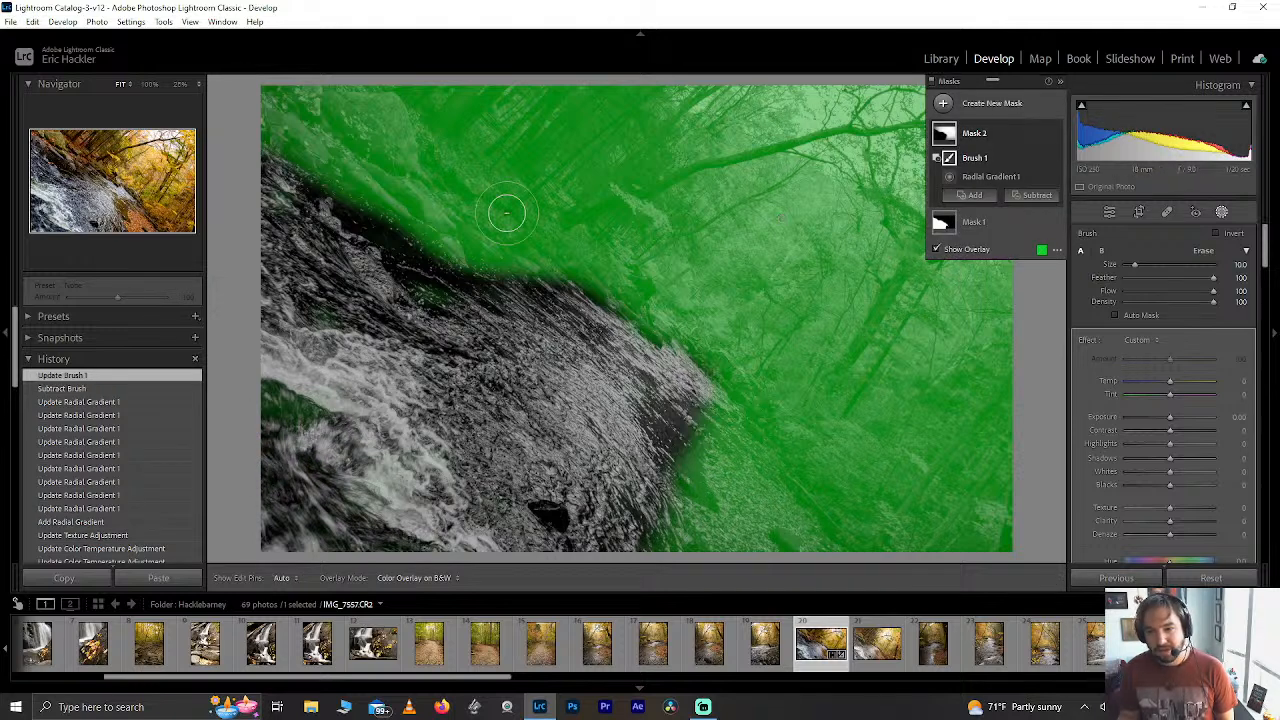
{"action": "key", "text": "h"}
{"action": "mouse_move", "coordinate": [679, 529]}
{"action": "left_mouse_down"}
{"action": "mouse_move", "coordinate": [685, 459]}
{"action": "mouse_move", "coordinate": [723, 405]}
{"action": "mouse_move", "coordinate": [740, 432]}
{"action": "mouse_move", "coordinate": [722, 420]}
{"action": "mouse_move", "coordinate": [674, 551]}
{"action": "left_mouse_up"}
{"action": "key", "text": "h"}
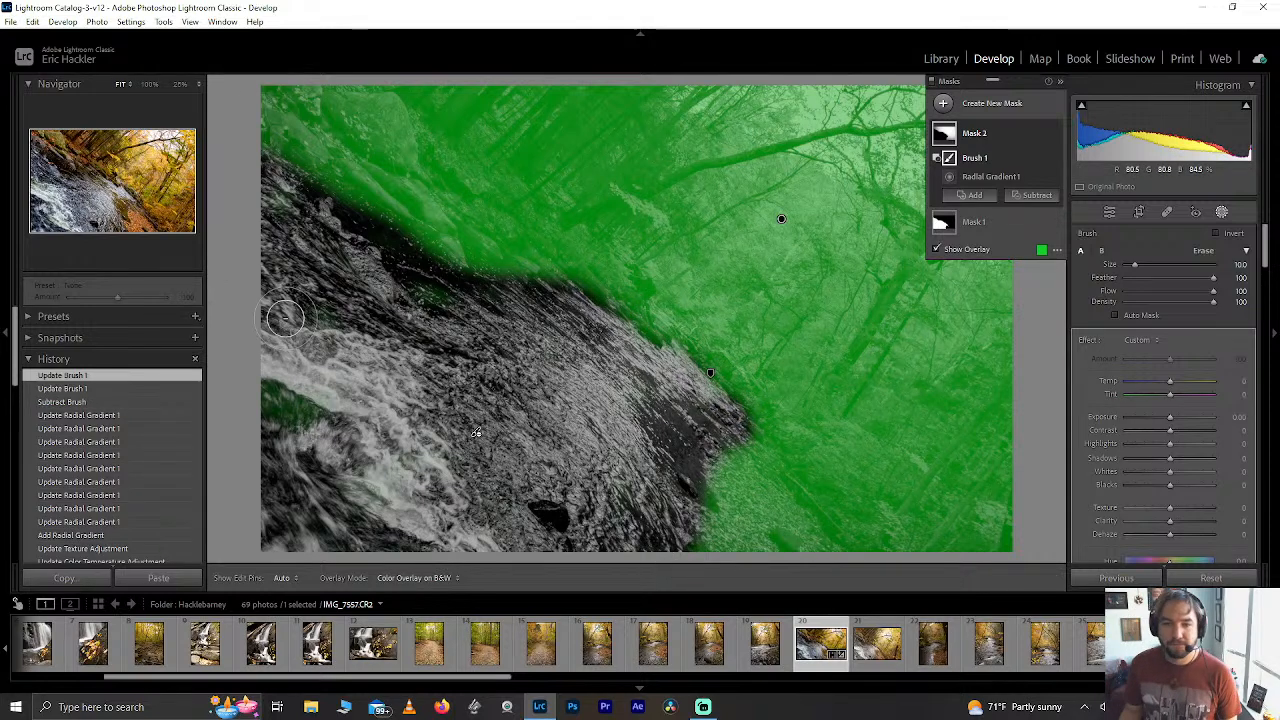
Subtract the stream's edge at the leaf-covered patch from Mask 2, switching the overlay mode to Color Overlay.
{"action": "left_click", "coordinate": [200, 84]}
{"action": "left_click", "coordinate": [184, 117]}
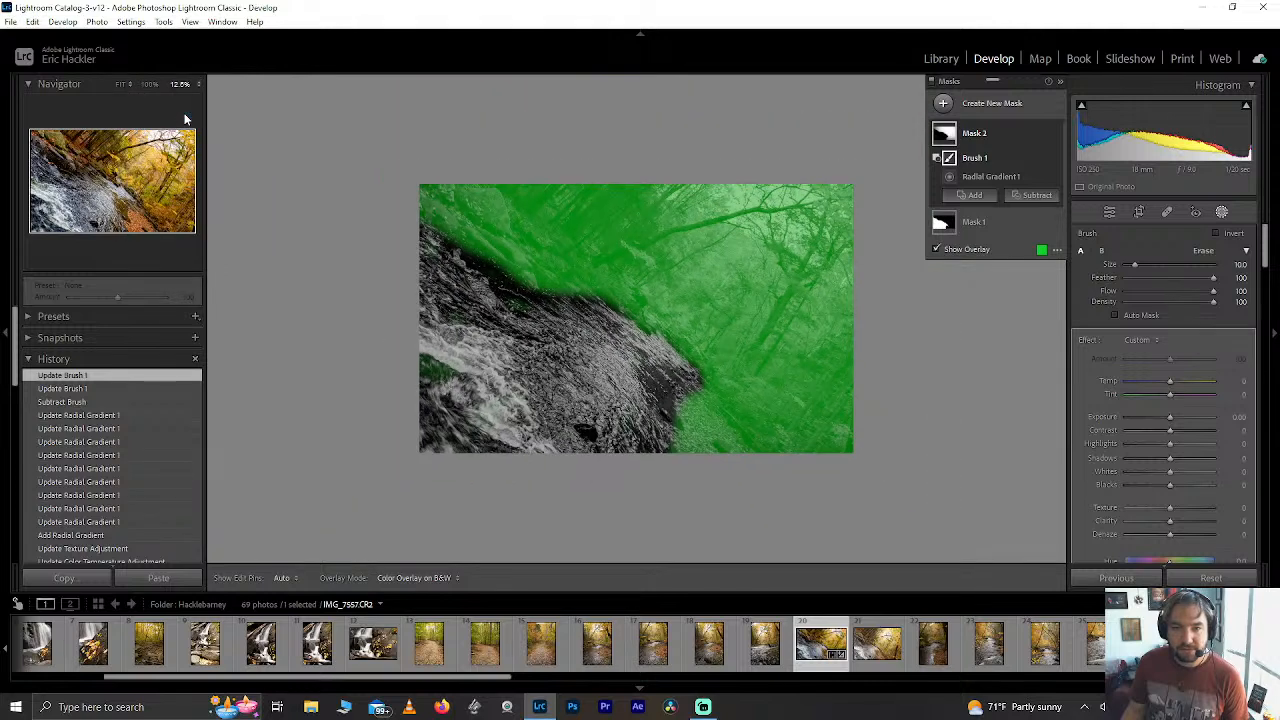
{"action": "left_click_drag", "start_coordinate": [657, 426], "coordinate": [669, 460]}
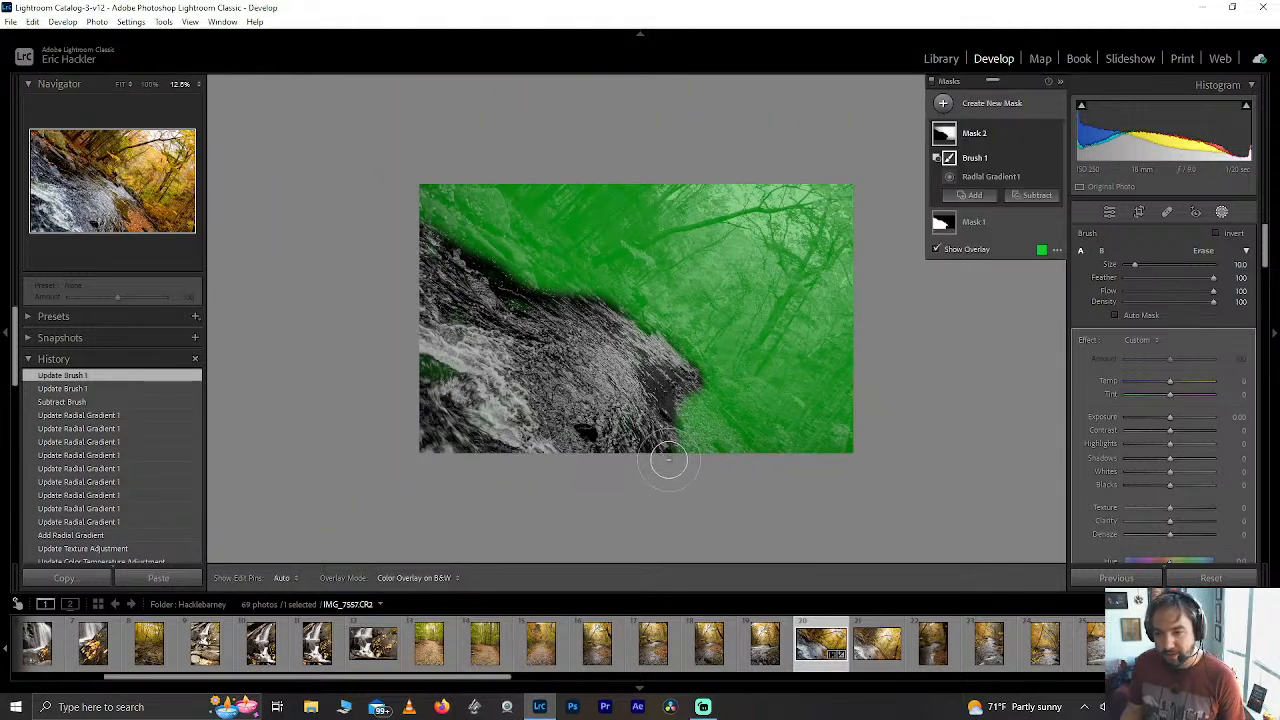
{"action": "left_click", "coordinate": [415, 577]}
{"action": "left_click", "coordinate": [380, 594]}
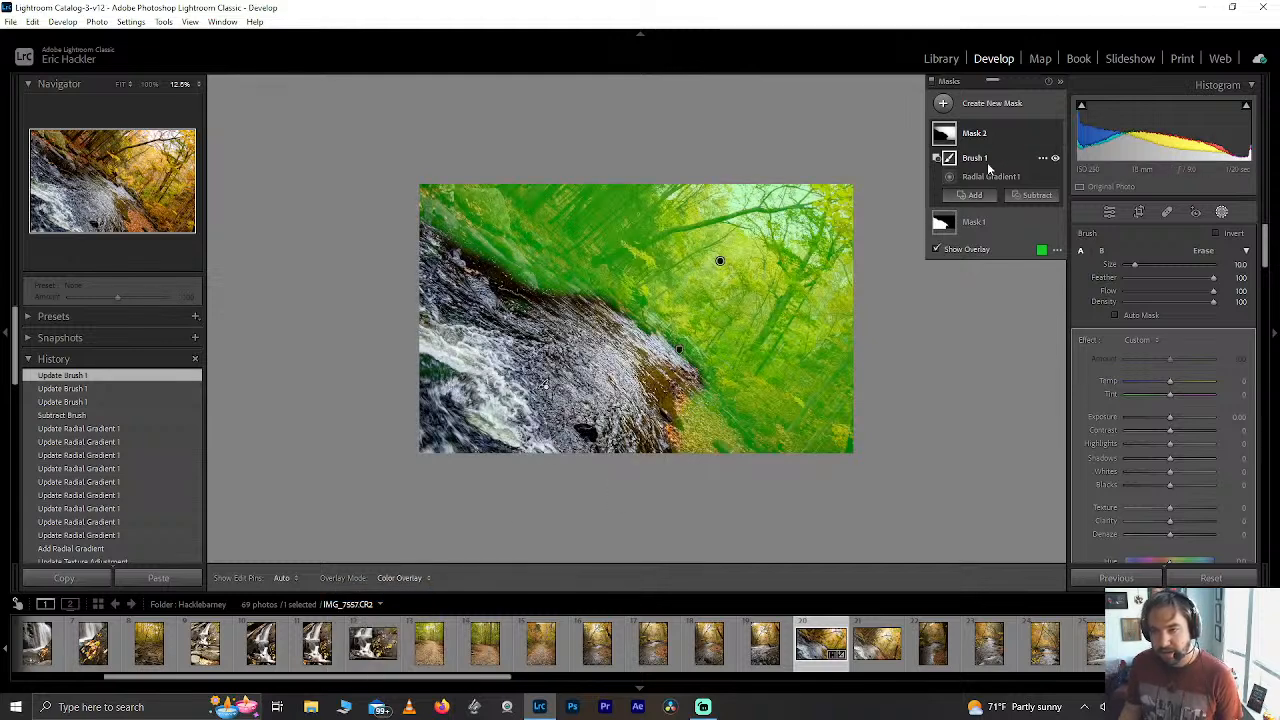
Brush the leaf-covered patch out of Mask 2, undo the latest strokes, and subtract only the water beside the patch.
{"action": "mouse_move", "coordinate": [675, 390]}
{"action": "left_mouse_down"}
{"action": "mouse_move", "coordinate": [703, 421]}
{"action": "mouse_move", "coordinate": [682, 441]}
{"action": "mouse_move", "coordinate": [702, 443]}
{"action": "left_mouse_up"}
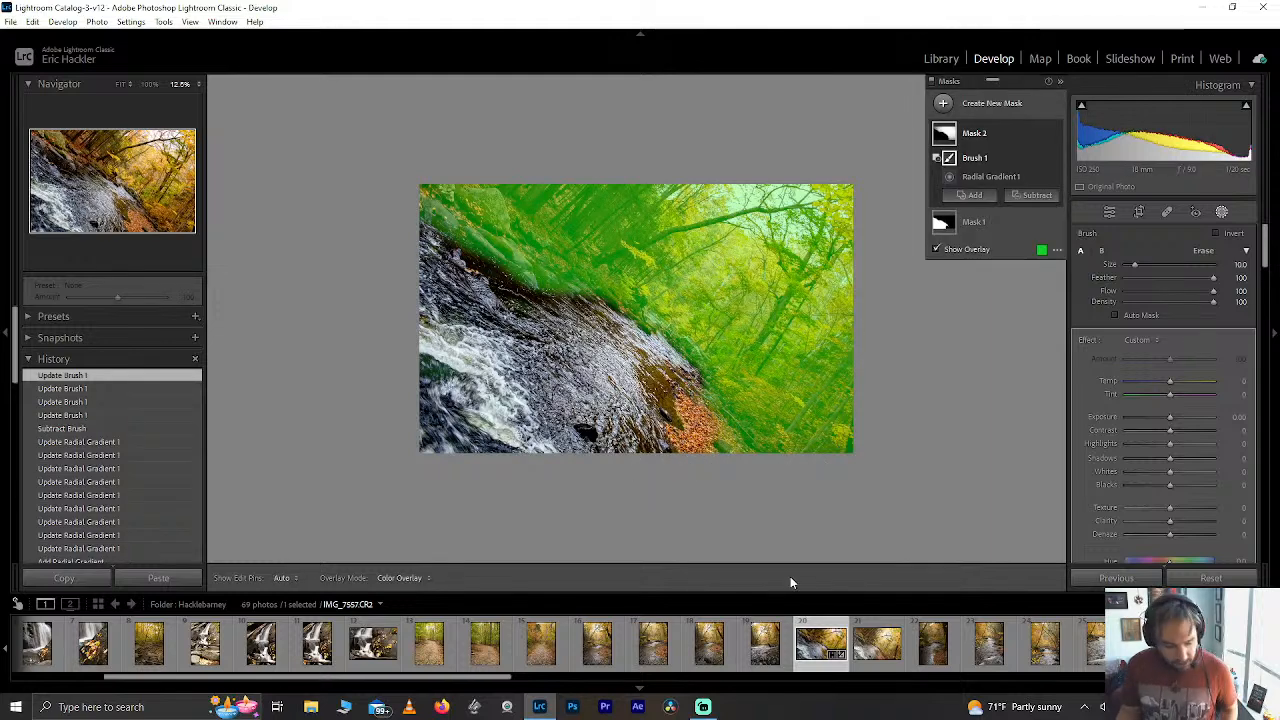
{"action": "key", "text": "ctrl+z"}
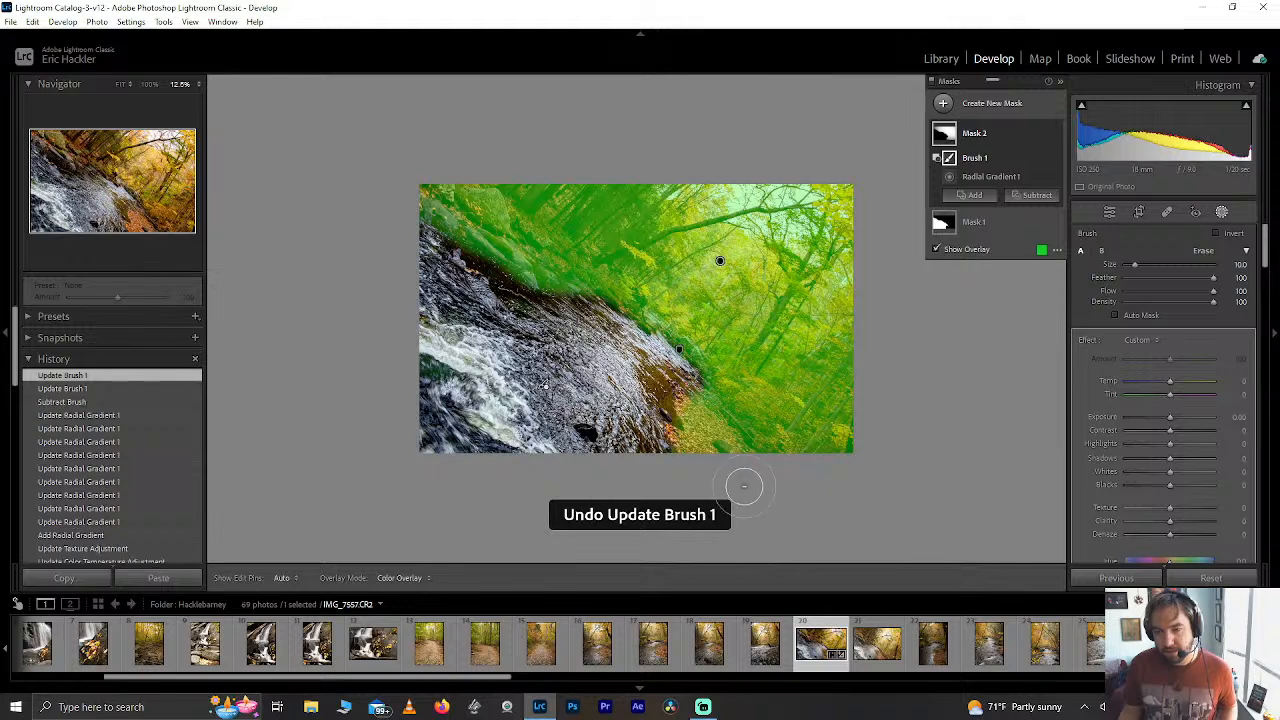
{"action": "key", "text": "ctrl+z"}
{"action": "left_click_drag", "start_coordinate": [658, 382], "coordinate": [640, 455]}
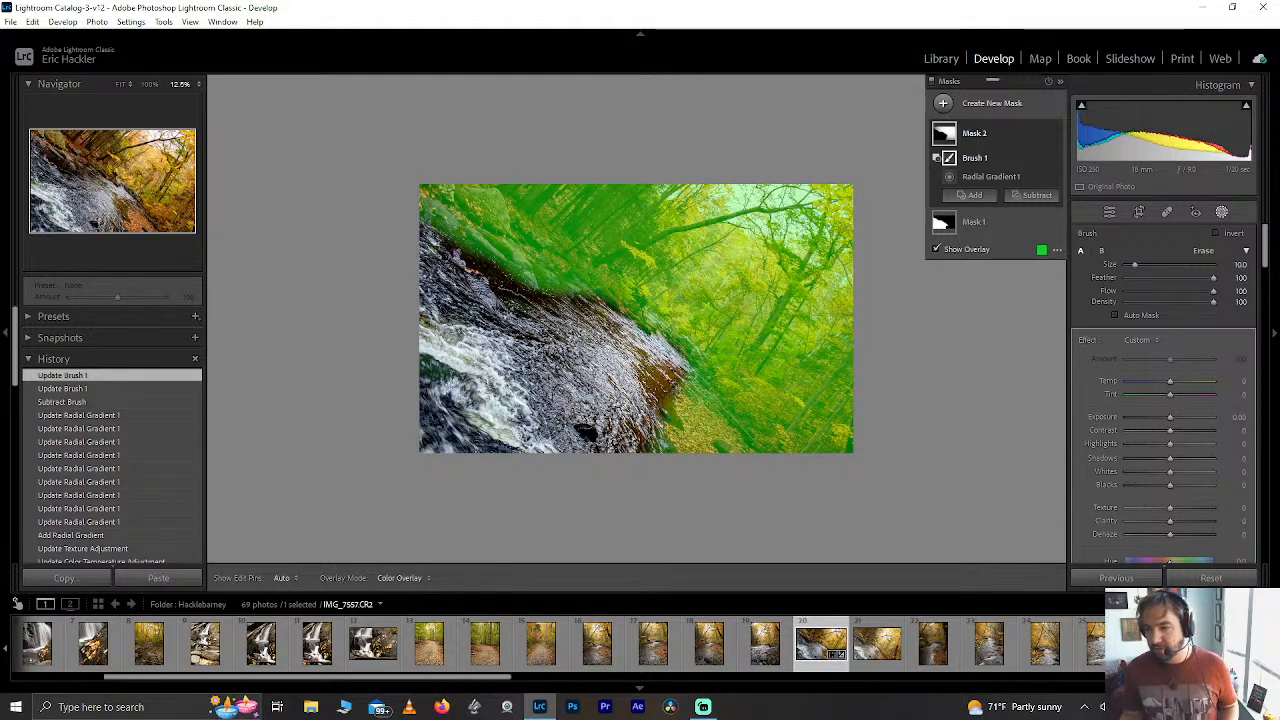
Set Mask 2's clarity to 55, texture to 94 and blacks to -36.
{"action": "left_click_drag", "start_coordinate": [1168, 521], "coordinate": [1212, 515]}
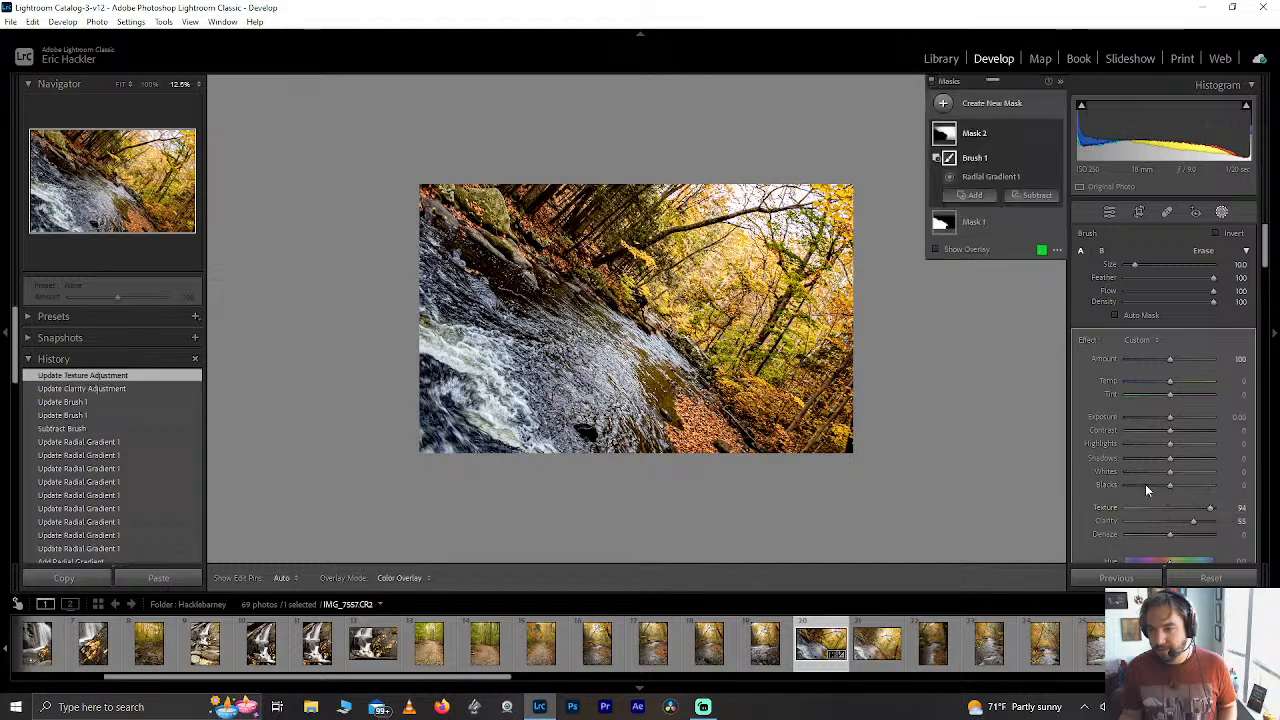
{"action": "left_click_drag", "start_coordinate": [1145, 484], "coordinate": [1150, 486]}
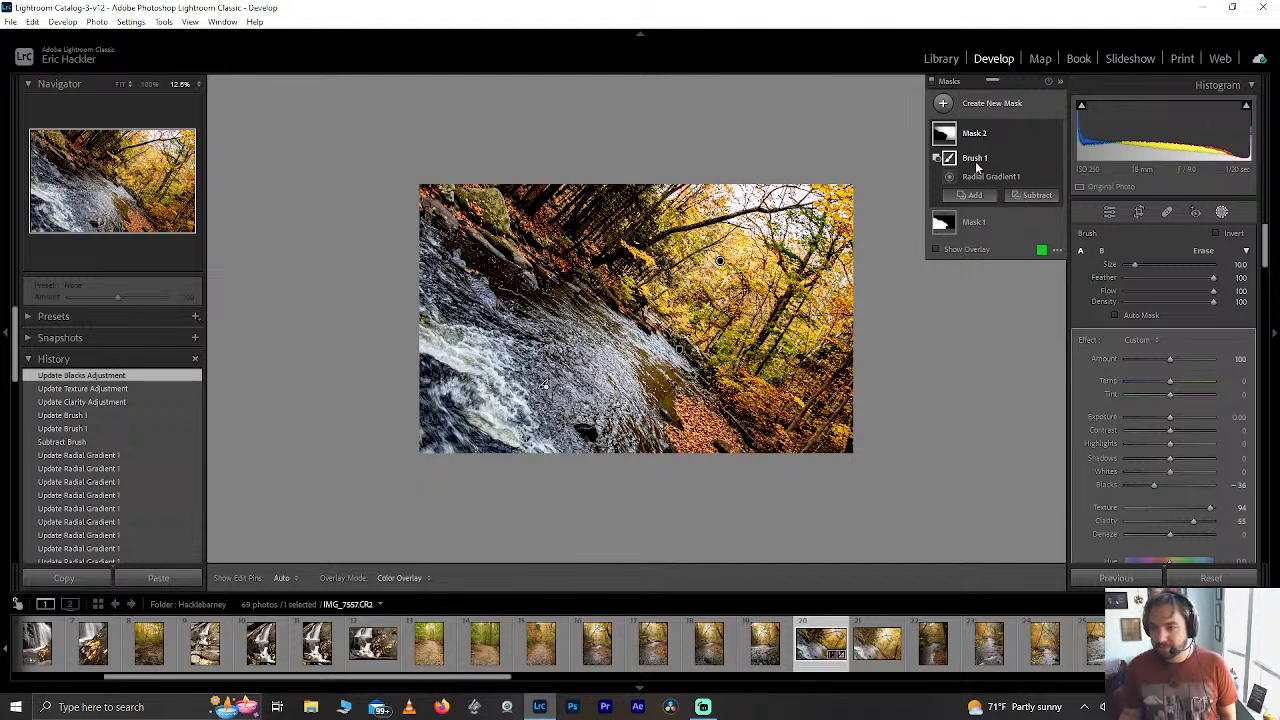
Add a second subtracting brush to Mask 2 with density 41 and size 8, and show the mask overlay.
{"action": "left_click", "coordinate": [1030, 203]}
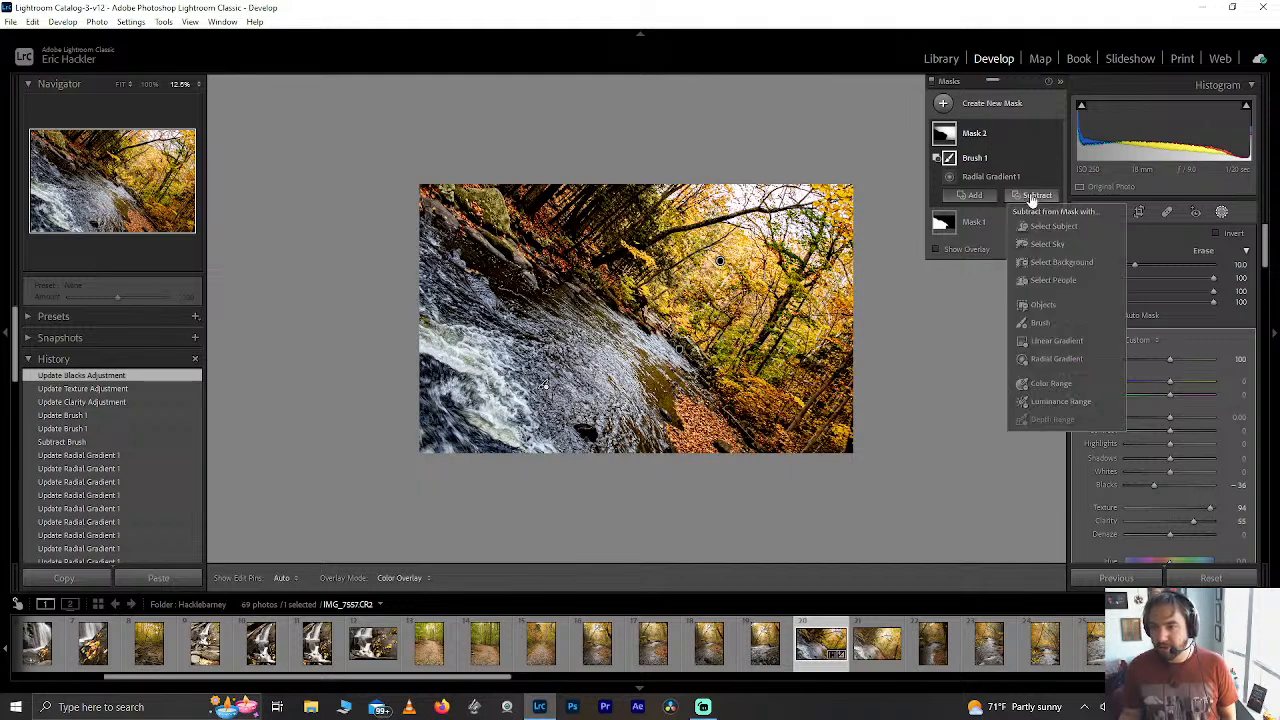
{"action": "left_click", "coordinate": [1070, 324]}
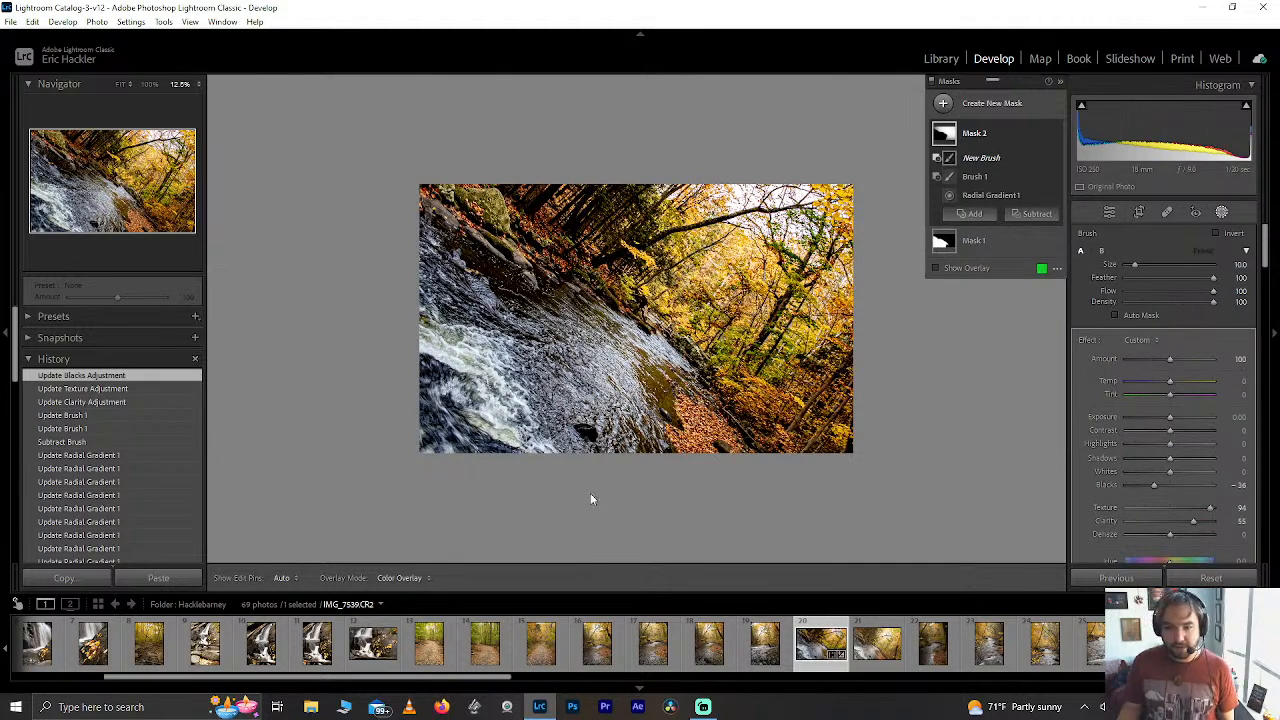
{"action": "left_click", "coordinate": [937, 268]}
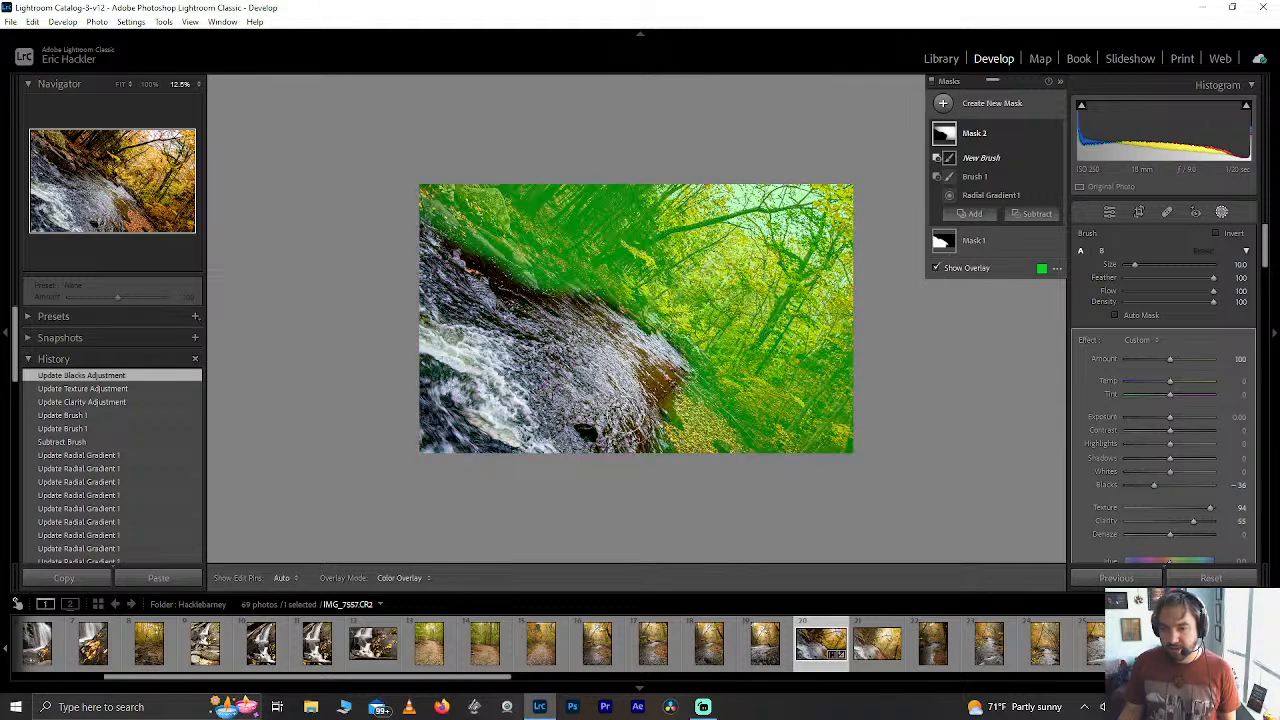
{"action": "left_click_drag", "start_coordinate": [1172, 301], "coordinate": [1162, 304]}
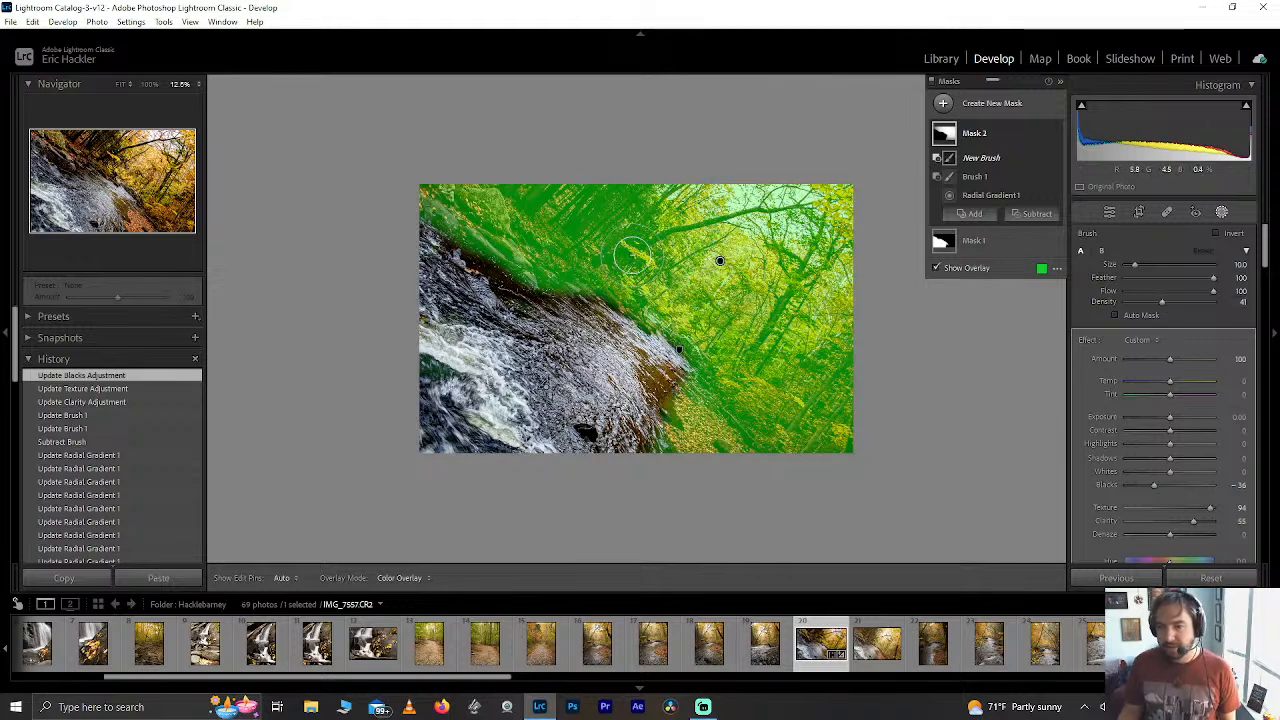
{"action": "scroll", "coordinate": [632, 252], "scroll_direction": "down", "scroll_amount": 4}
{"action": "scroll", "coordinate": [633, 253], "scroll_direction": "up", "scroll_amount": 2}
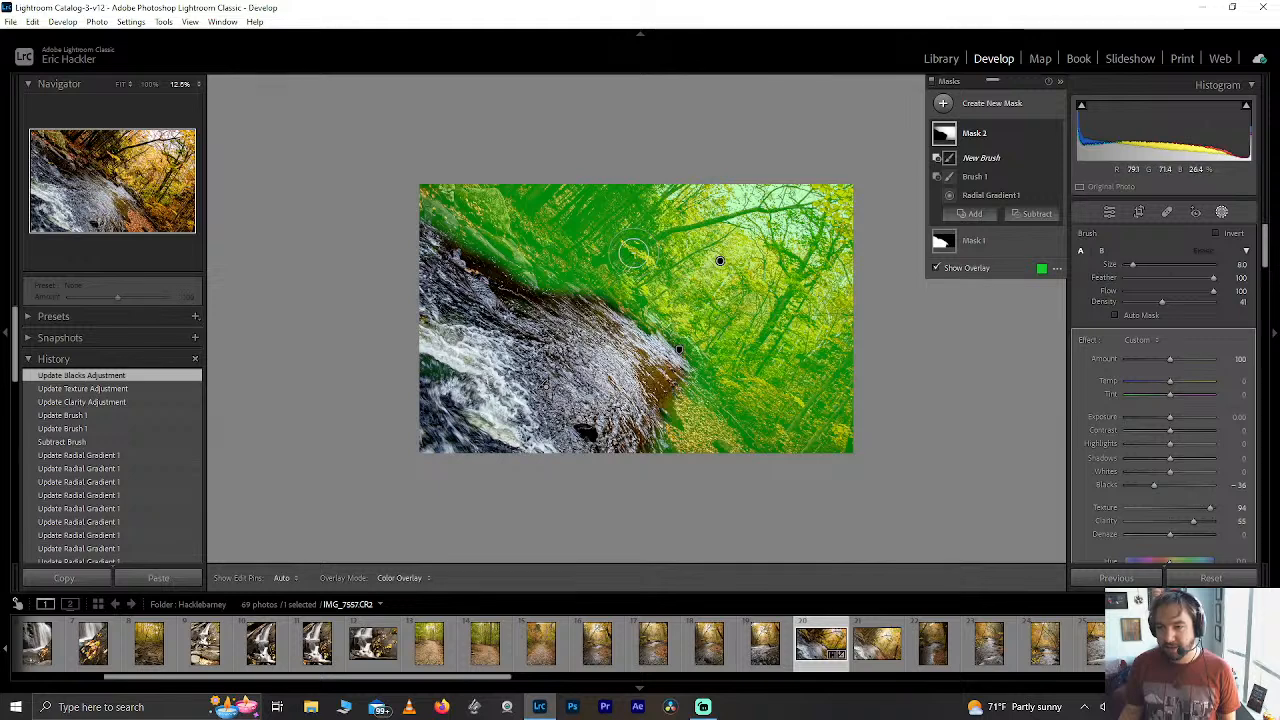
Partly brush the yellow-leaved trees beyond the far bank out of Mask 2, hiding the overlay for the final strokes.
{"action": "left_click_drag", "start_coordinate": [636, 251], "coordinate": [670, 235]}
{"action": "mouse_move", "coordinate": [820, 316]}
{"action": "left_mouse_down"}
{"action": "mouse_move", "coordinate": [712, 246]}
{"action": "mouse_move", "coordinate": [822, 304]}
{"action": "mouse_move", "coordinate": [757, 345]}
{"action": "left_mouse_up"}
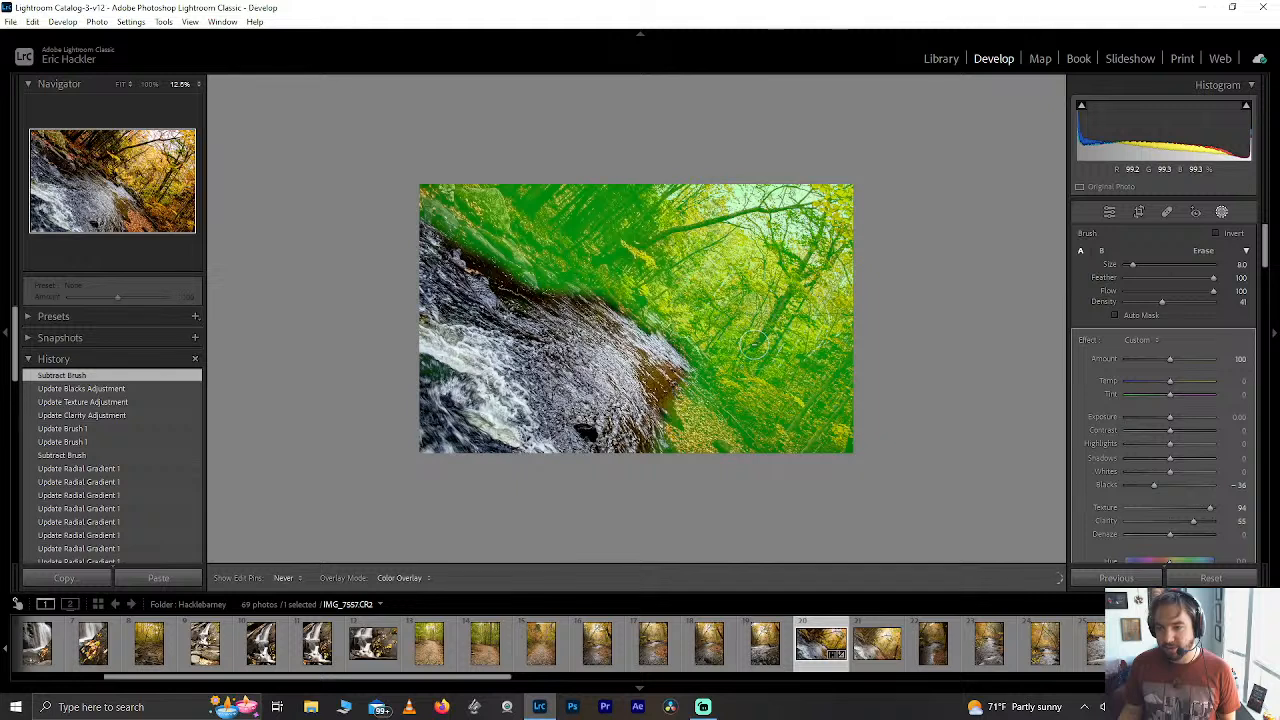
{"action": "left_click_drag", "start_coordinate": [783, 292], "coordinate": [798, 264]}
{"action": "left_click_drag", "start_coordinate": [720, 261], "coordinate": [800, 262]}
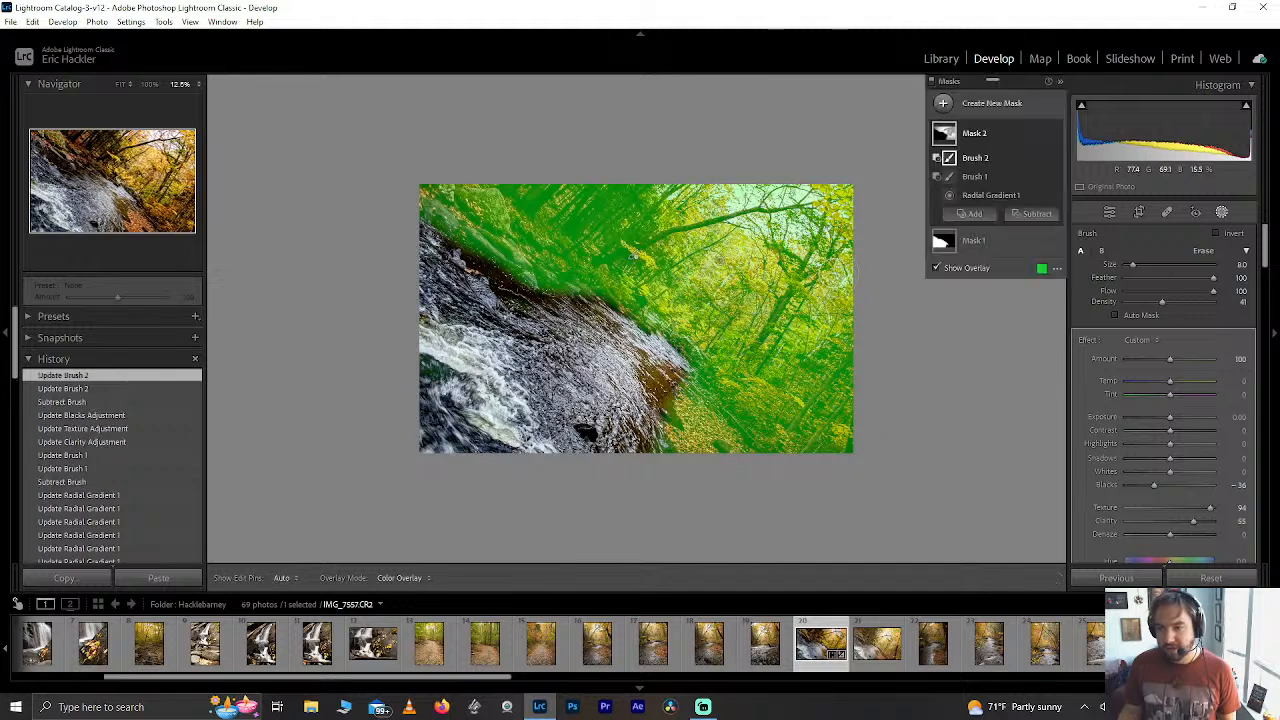
{"action": "left_click", "coordinate": [936, 267]}
{"action": "left_click_drag", "start_coordinate": [719, 260], "coordinate": [719, 260]}
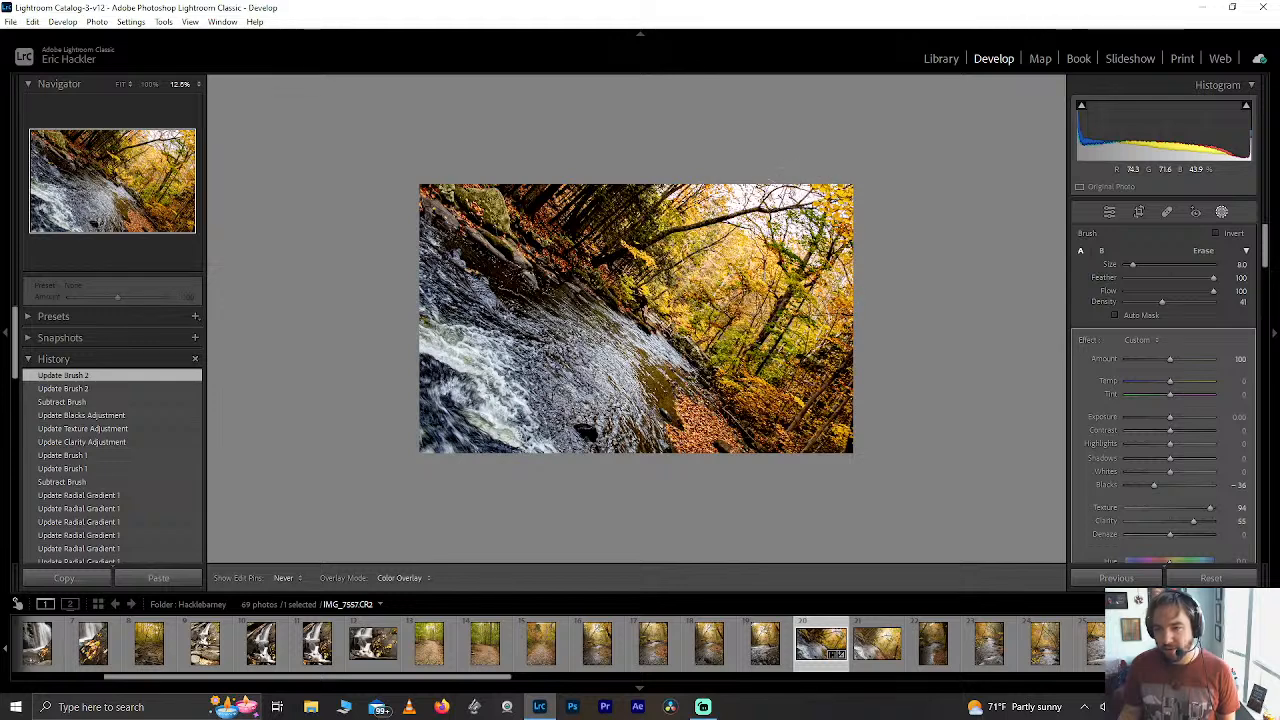
{"action": "left_click_drag", "start_coordinate": [691, 262], "coordinate": [759, 246]}
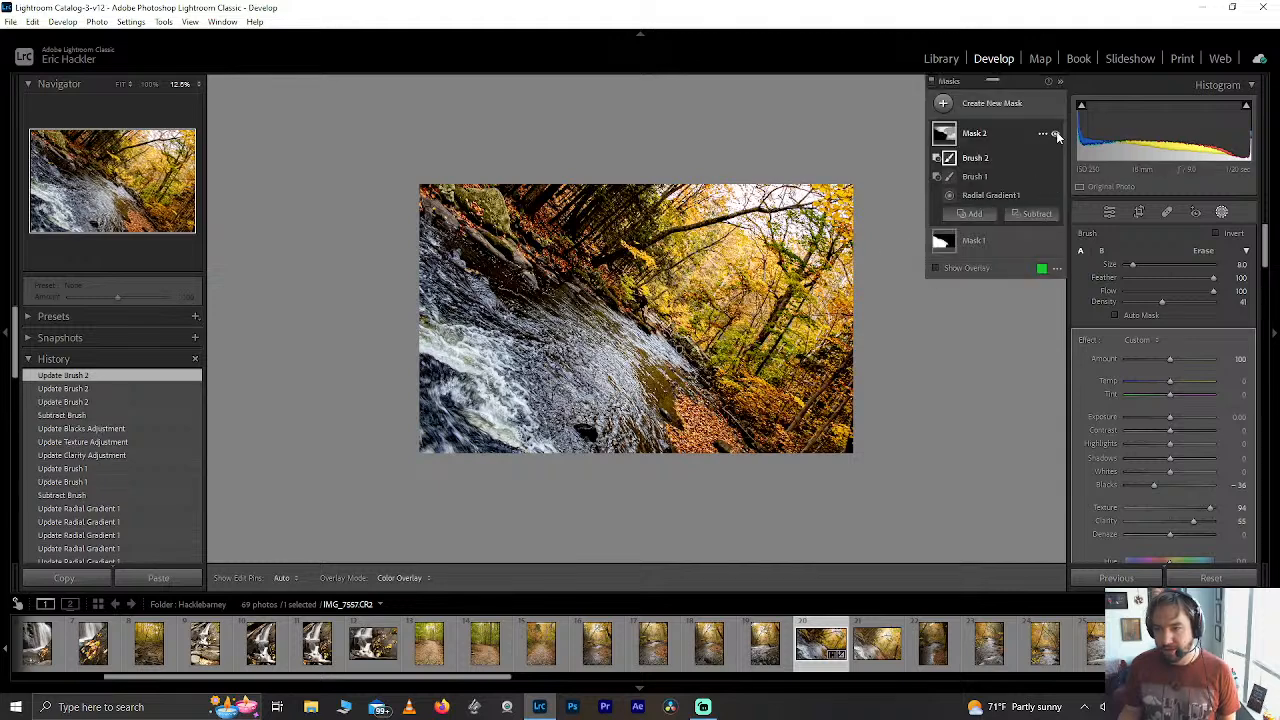
Hide and show Mask 2 repeatedly to compare the forest with and without its adjustments.
{"action": "left_click", "coordinate": [1054, 134]}
{"action": "left_click", "coordinate": [1054, 134]}
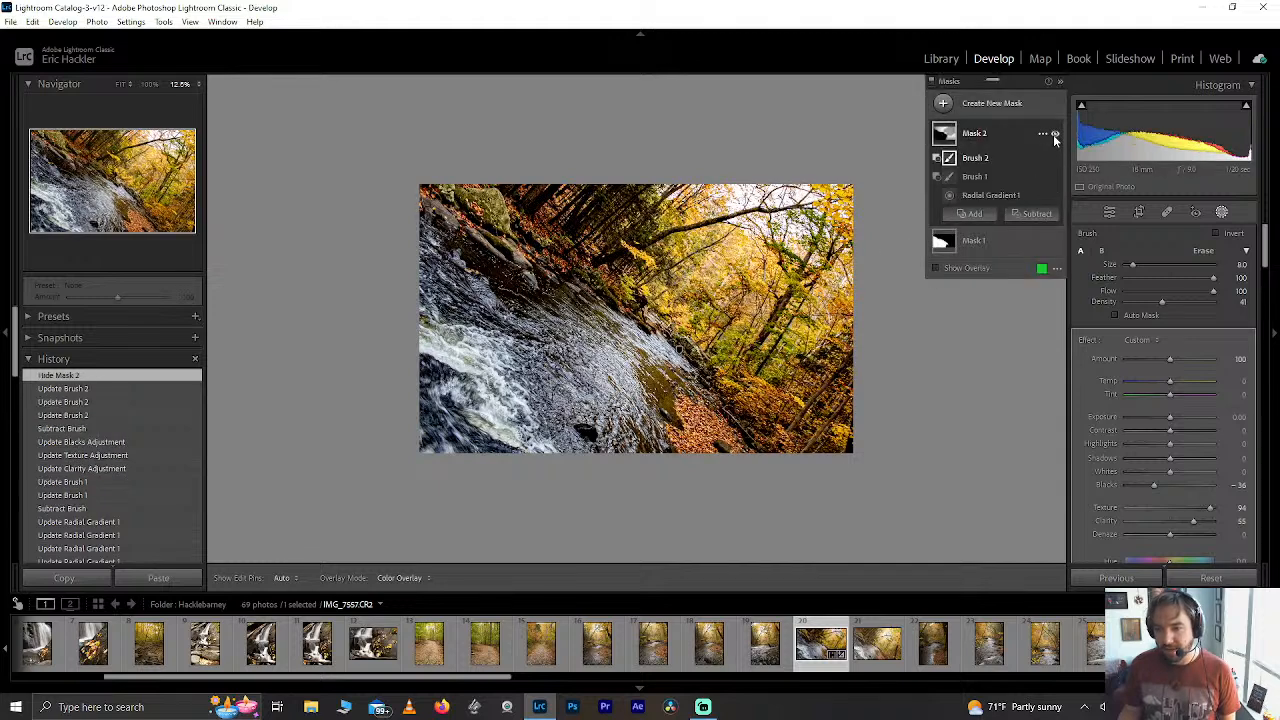
{"action": "key", "text": "h"}
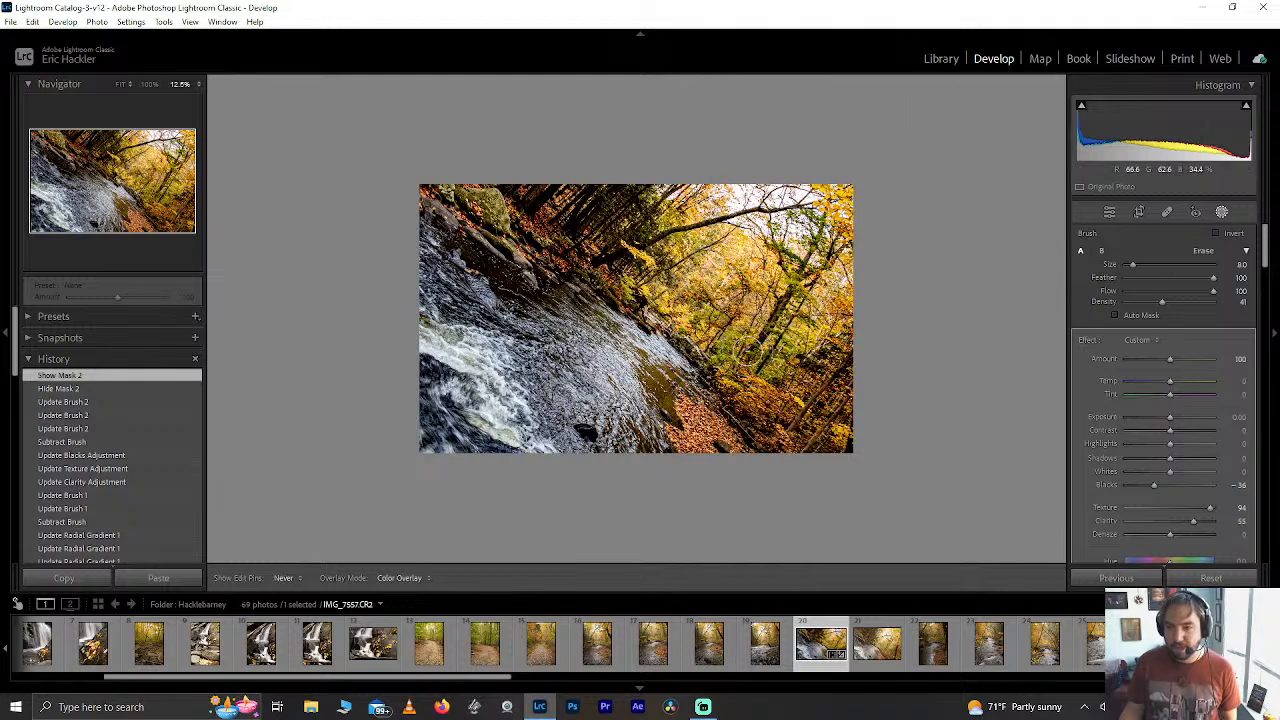
{"action": "key", "text": "h"}
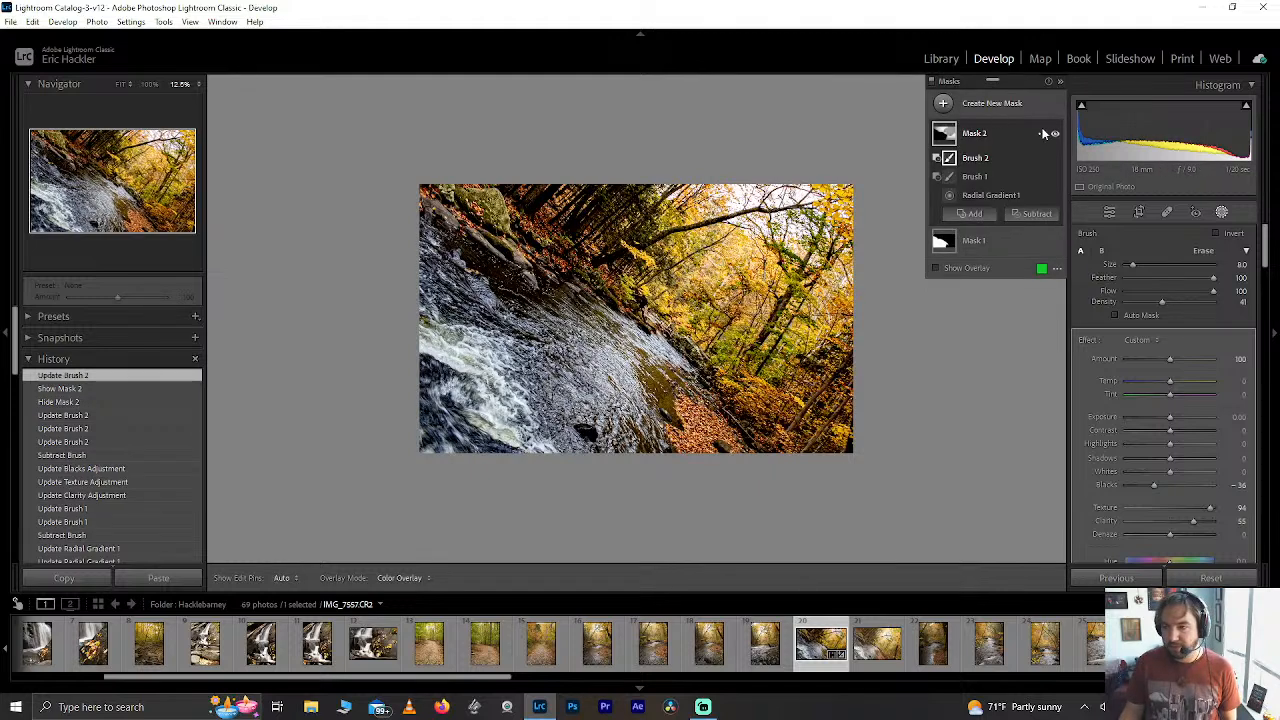
{"action": "left_click", "coordinate": [1055, 135]}
{"action": "left_click", "coordinate": [1055, 135]}
{"action": "left_click", "coordinate": [1055, 135]}
{"action": "left_click", "coordinate": [1055, 135]}
Set Mask 2's blacks to -29, dehaze to -41 and clarity to 27.
{"action": "double_click", "coordinate": [1193, 521]}
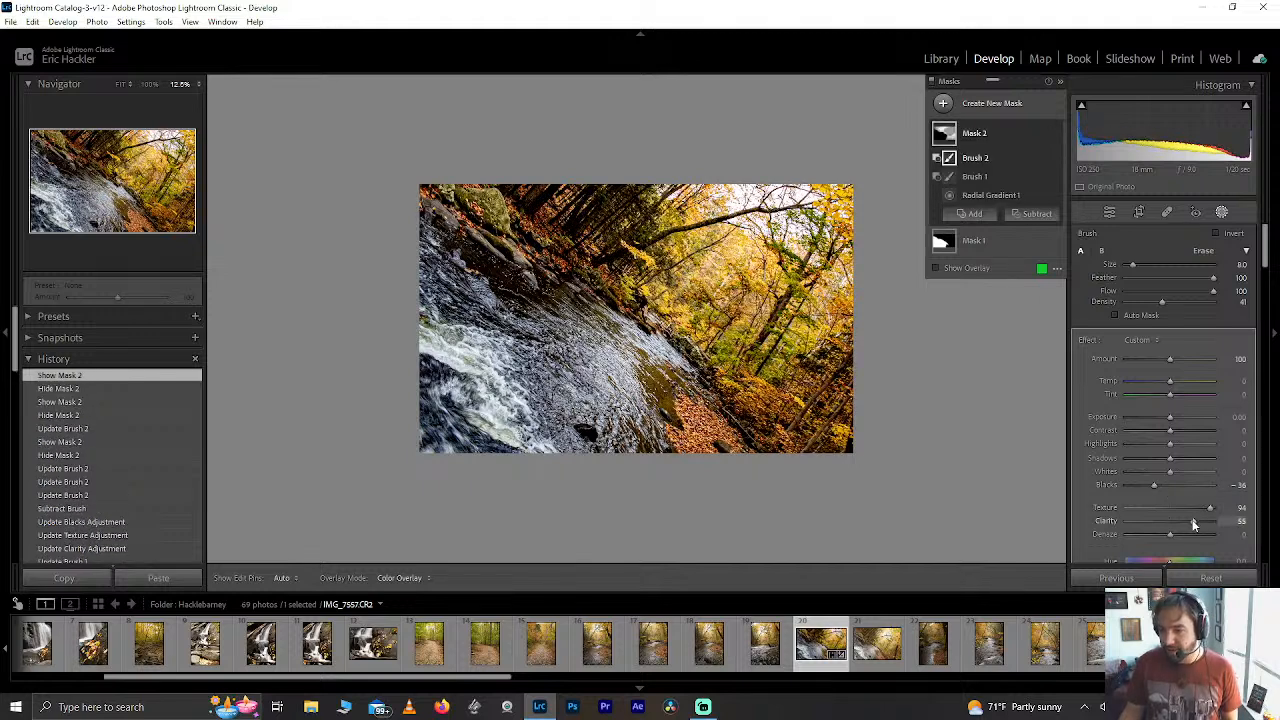
{"action": "key", "text": "h"}
{"action": "left_click", "coordinate": [1193, 521]}
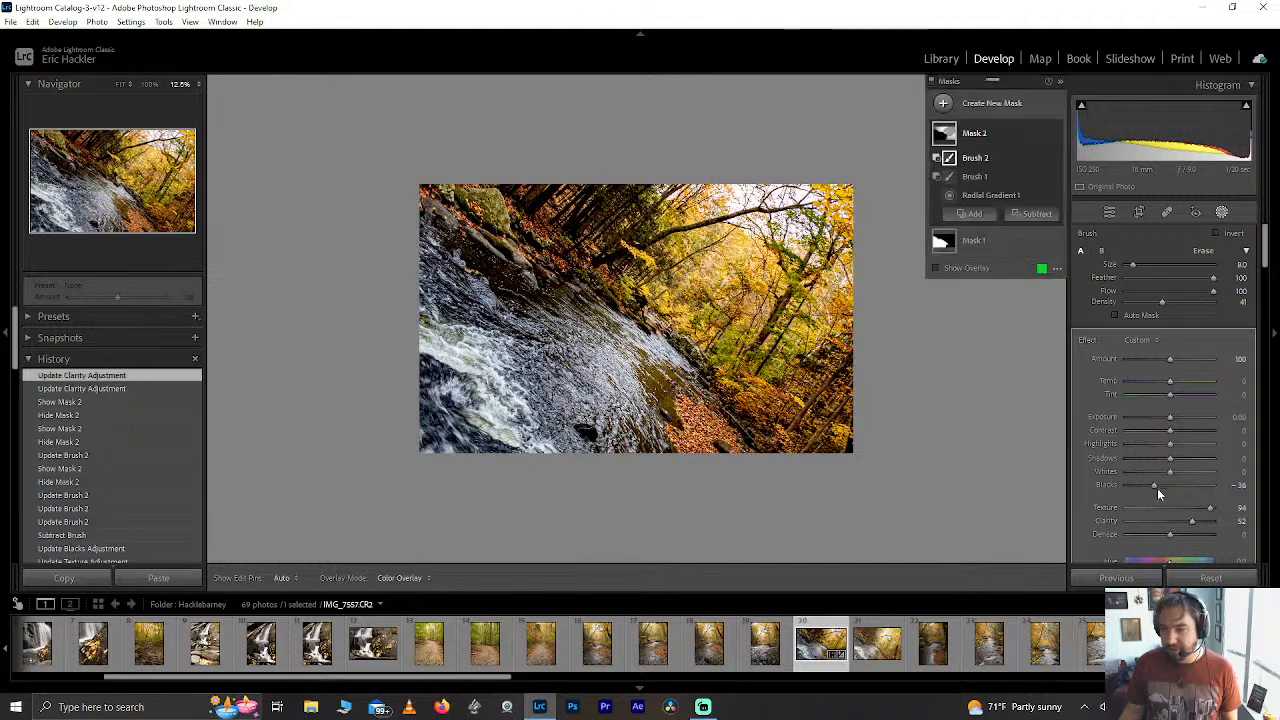
{"action": "double_click", "coordinate": [1157, 484]}
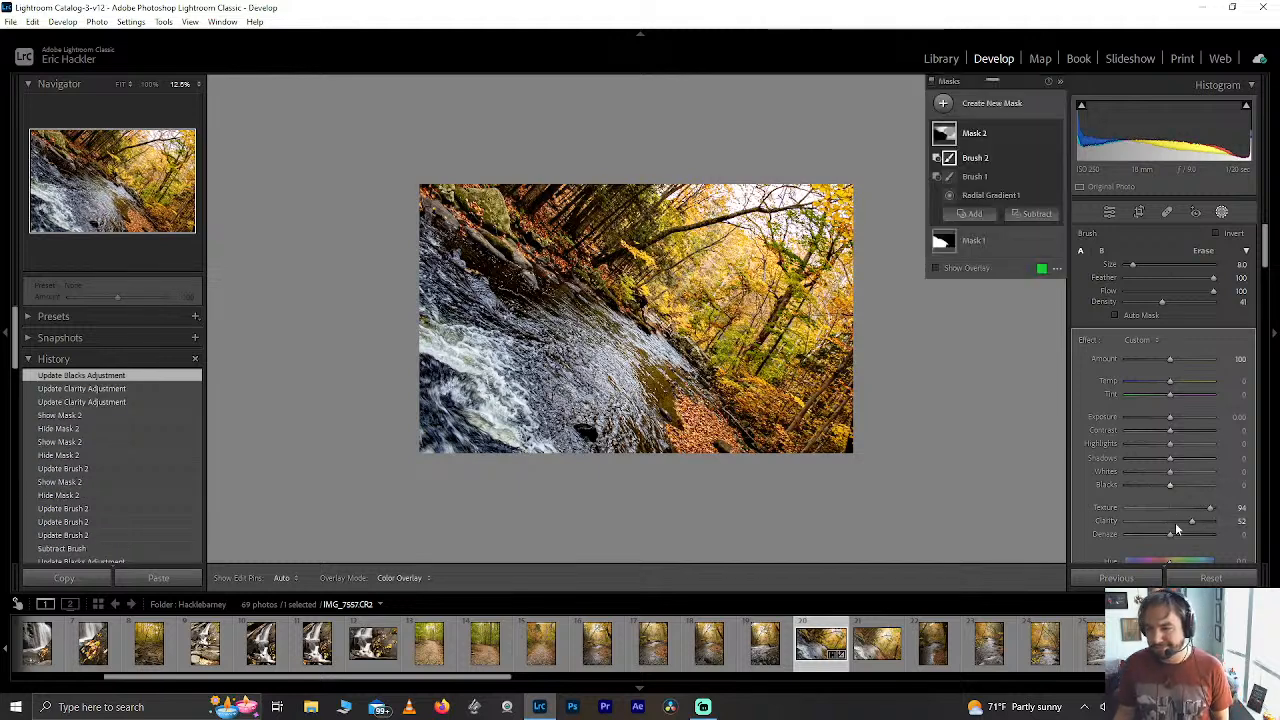
{"action": "left_click_drag", "start_coordinate": [1169, 485], "coordinate": [1158, 484]}
{"action": "left_click_drag", "start_coordinate": [1158, 538], "coordinate": [1147, 537]}
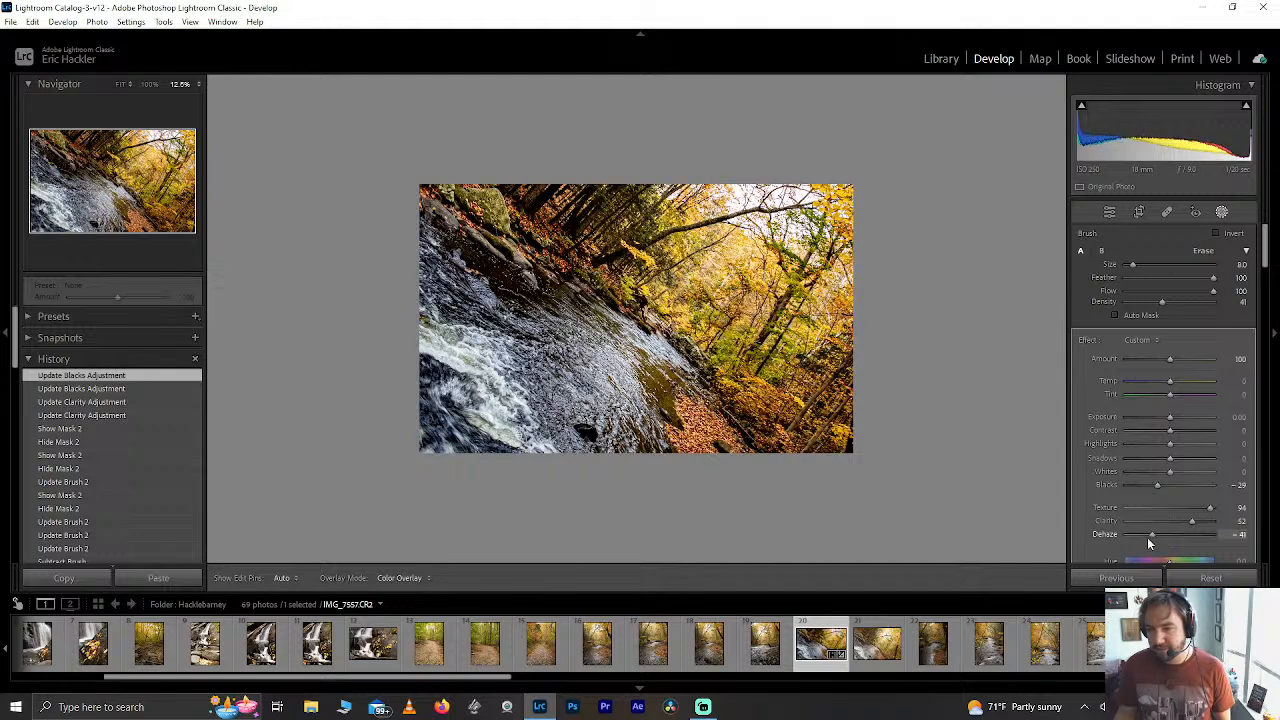
{"action": "double_click", "coordinate": [1210, 509]}
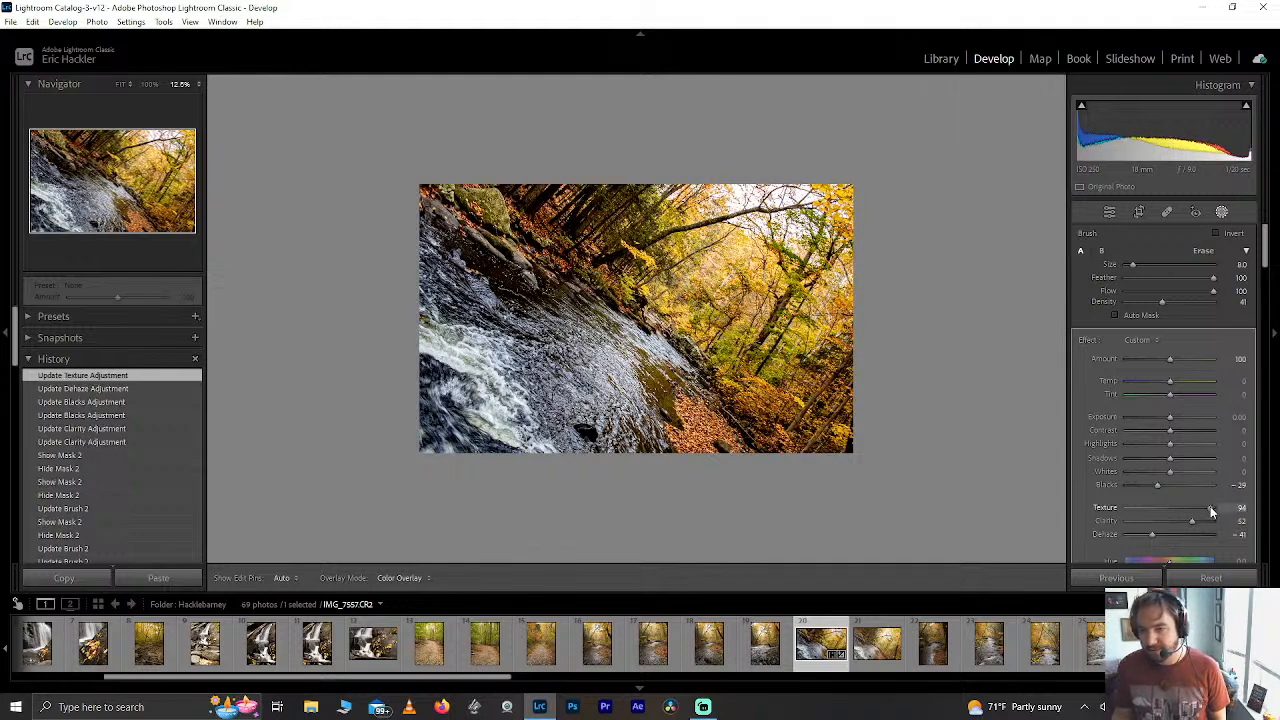
{"action": "left_click", "coordinate": [1210, 509]}
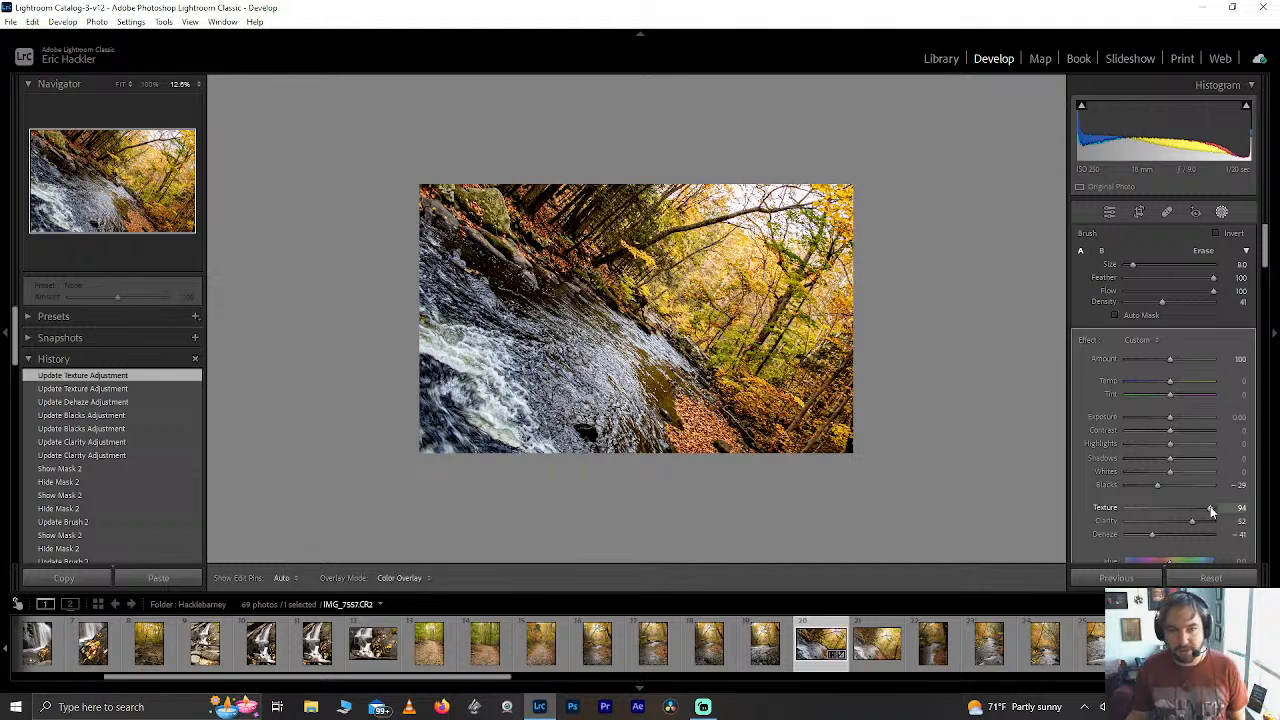
{"action": "mouse_move", "coordinate": [1190, 522]}
{"action": "left_mouse_down"}
{"action": "mouse_move", "coordinate": [1206, 518]}
{"action": "mouse_move", "coordinate": [1168, 519]}
{"action": "mouse_move", "coordinate": [1180, 516]}
{"action": "left_mouse_up"}
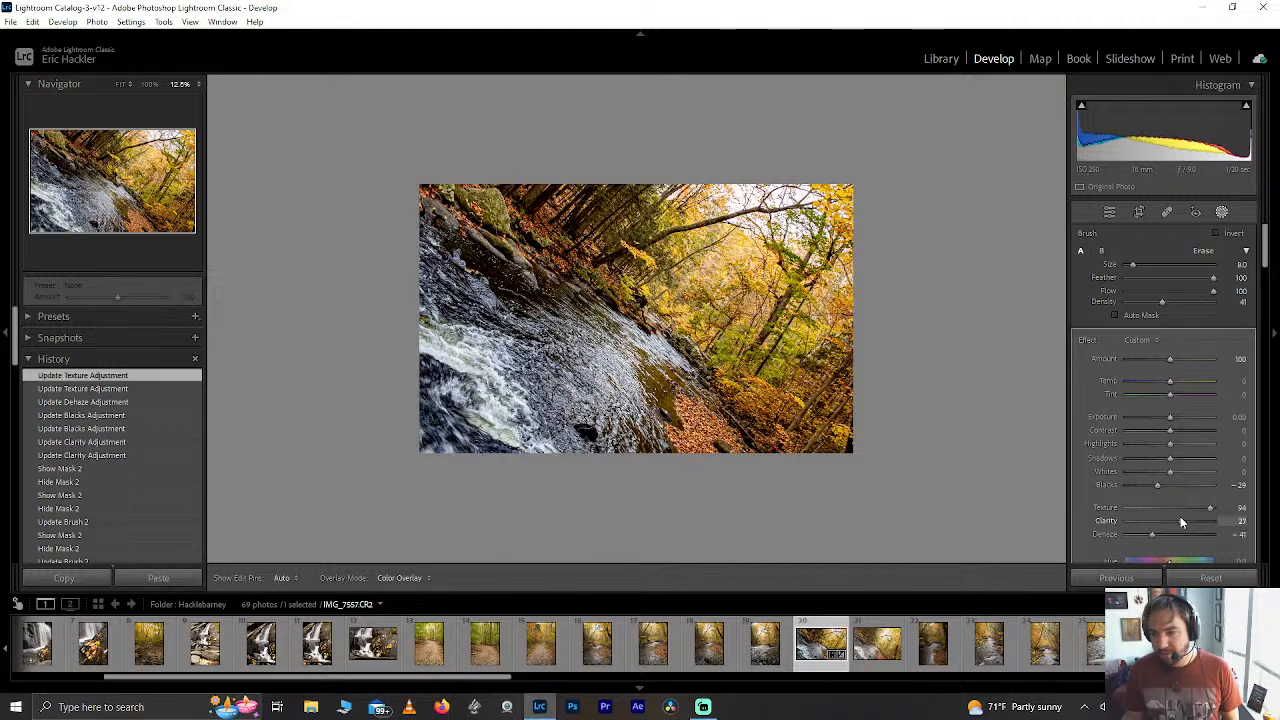
Examine the whole photo, its crop framing and its close-up detail at 50% zoom, returning to the fitted view.
{"action": "left_click", "coordinate": [198, 84]}
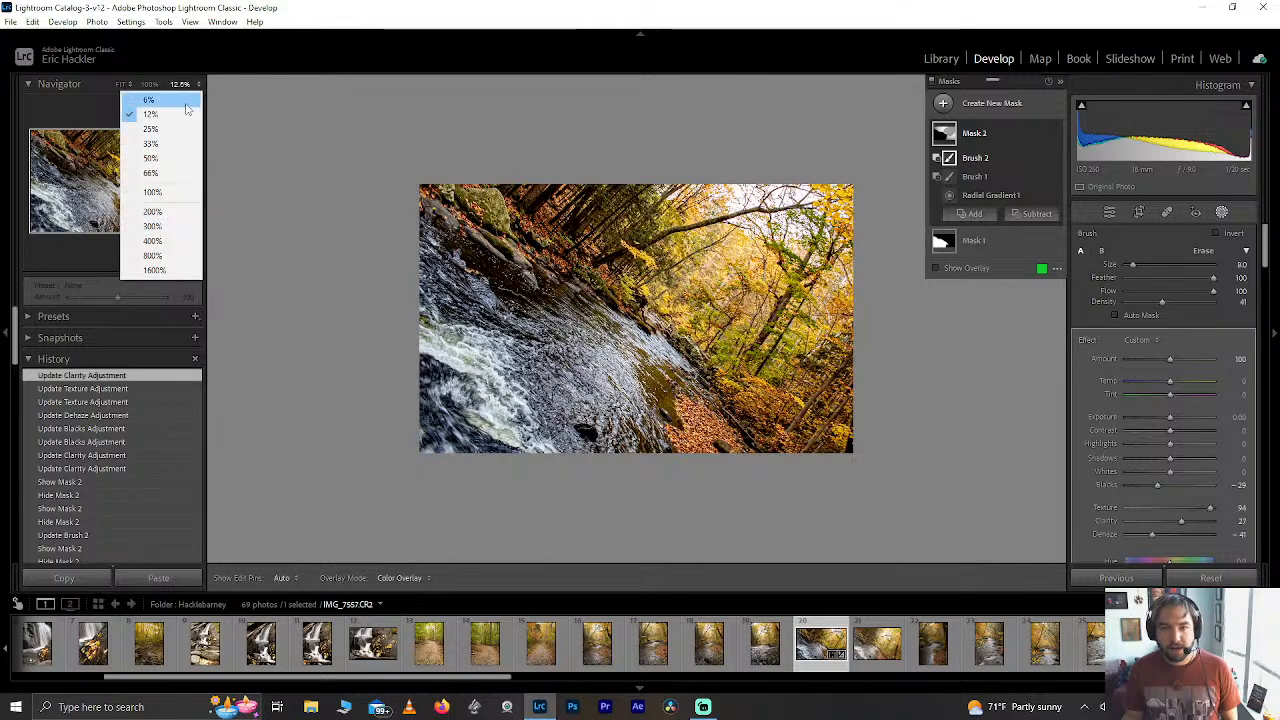
{"action": "left_click", "coordinate": [80, 190]}
{"action": "left_click", "coordinate": [121, 84]}
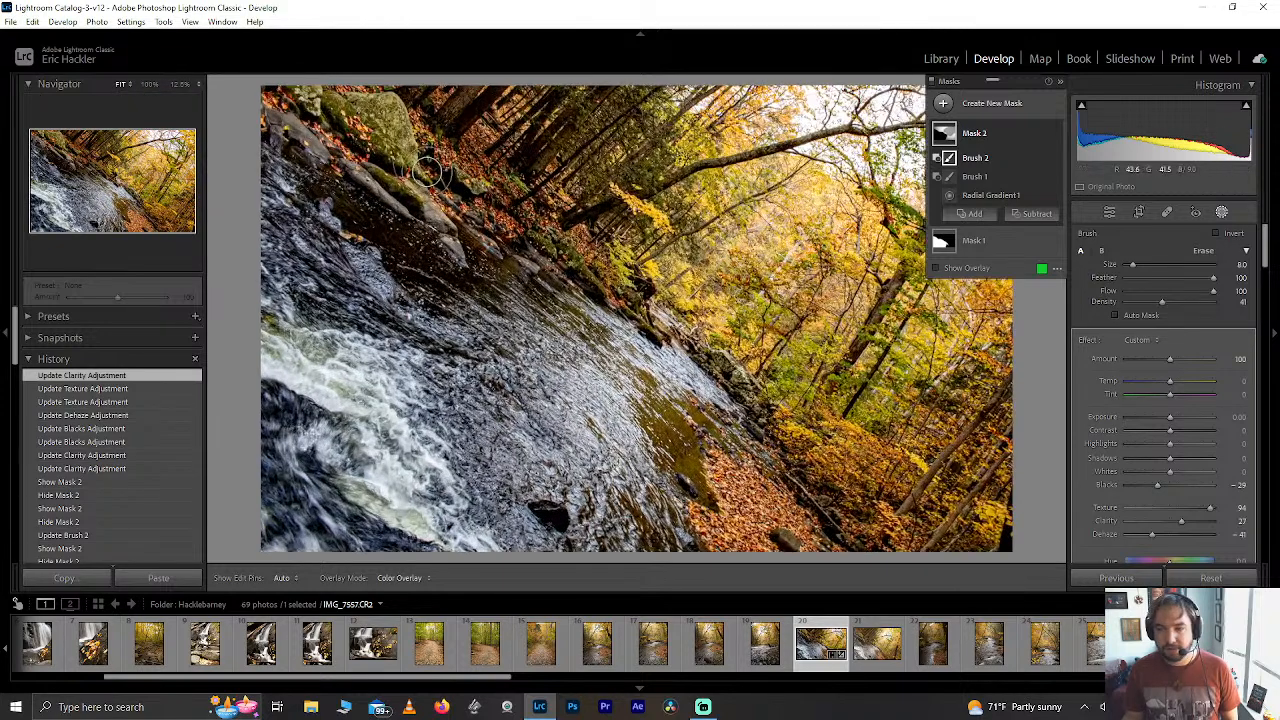
{"action": "left_click", "coordinate": [1138, 213]}
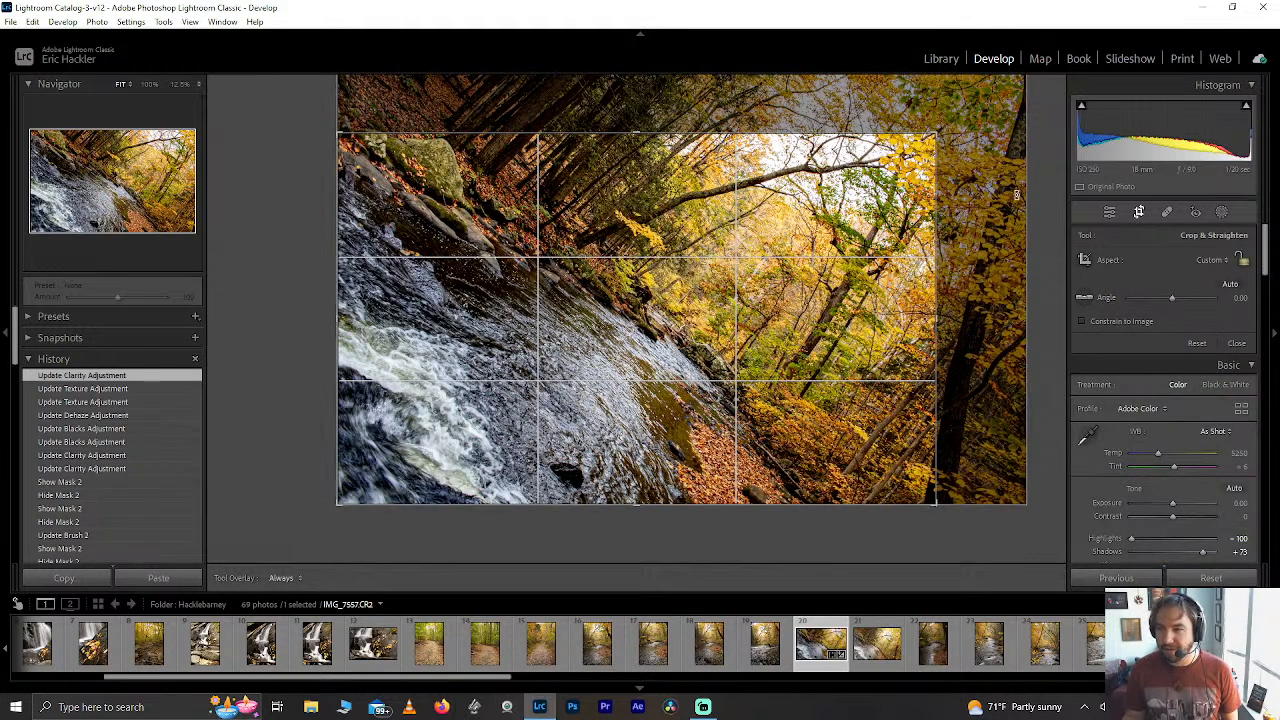
{"action": "left_click", "coordinate": [1237, 343]}
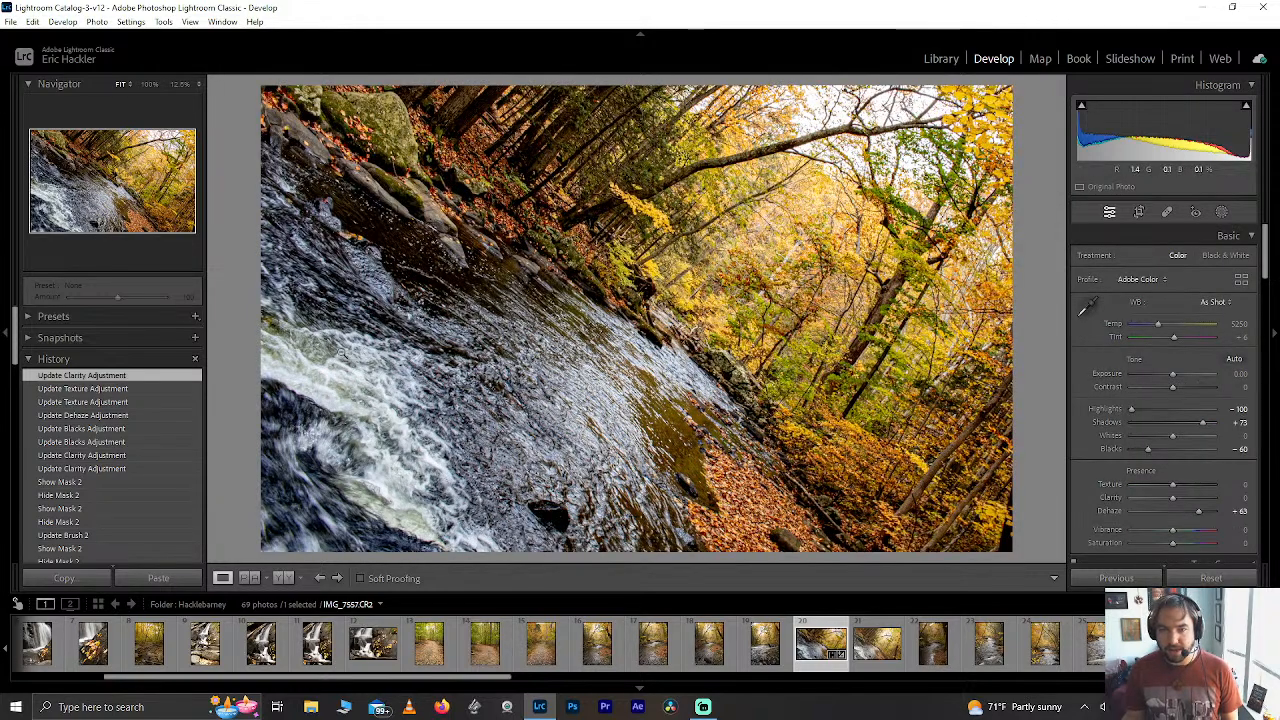
{"action": "left_click", "coordinate": [784, 252]}
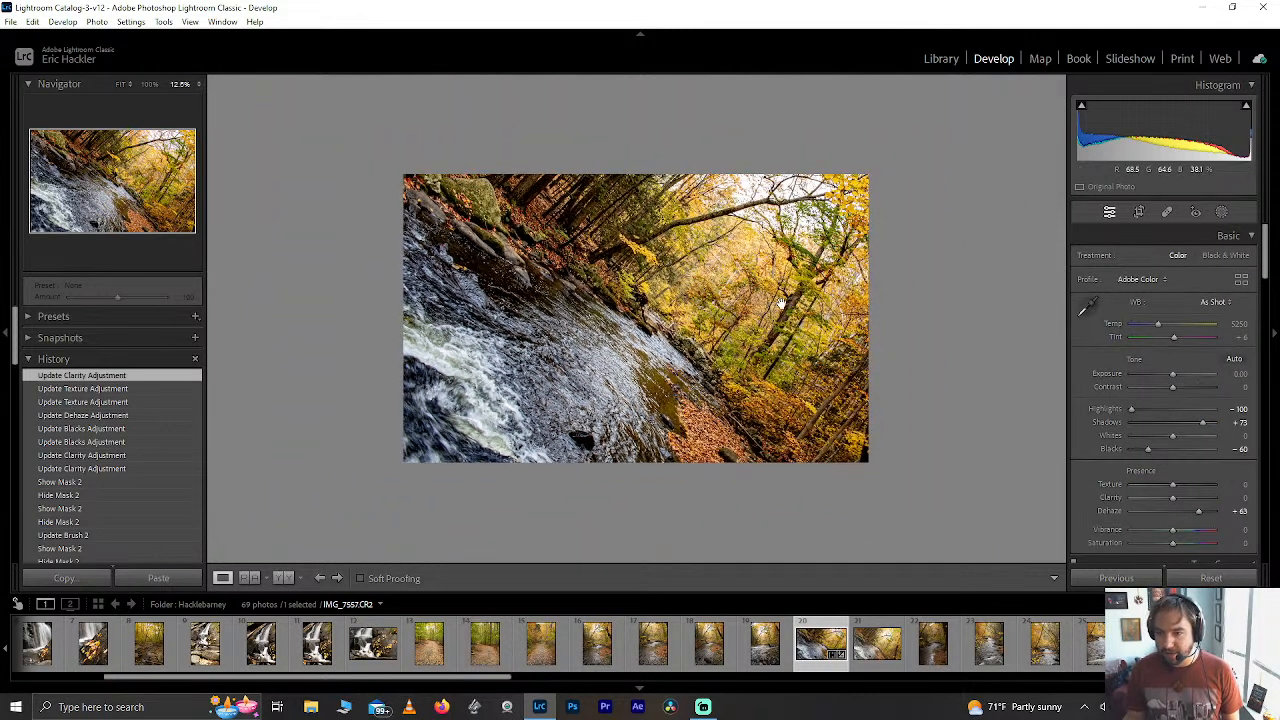
{"action": "left_click", "coordinate": [712, 234]}
{"action": "left_click", "coordinate": [200, 84]}
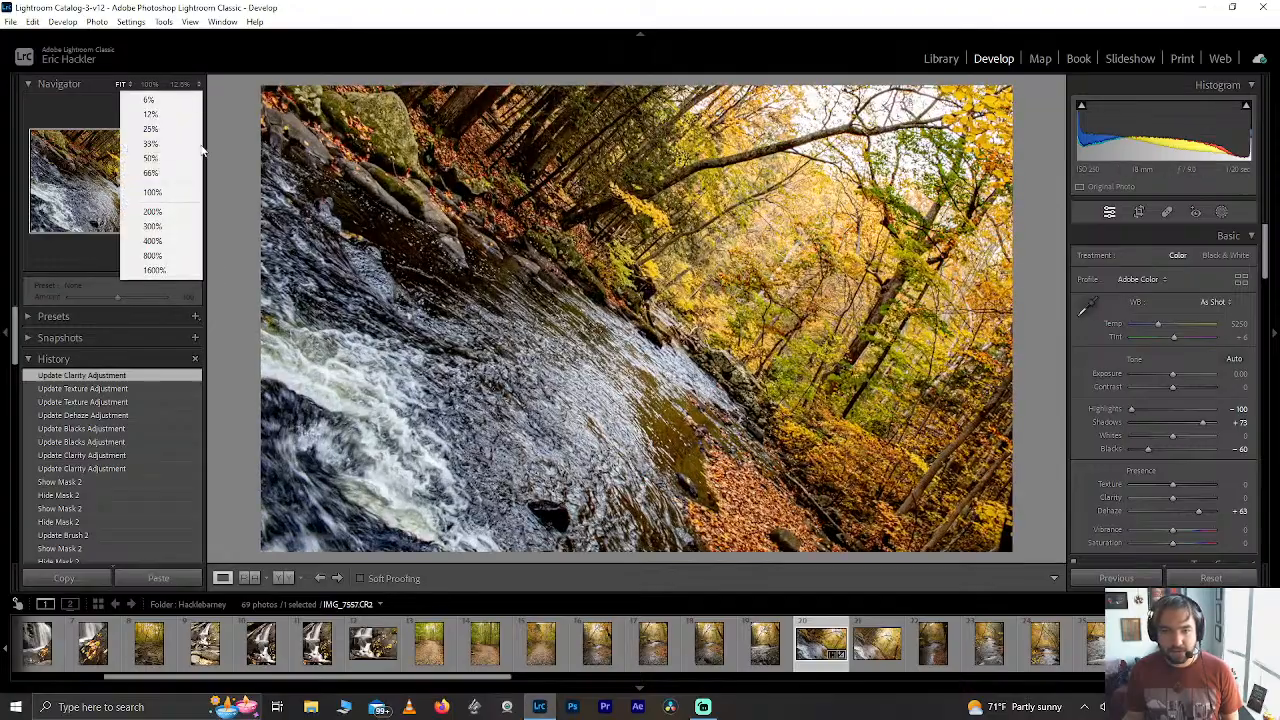
{"action": "left_click", "coordinate": [150, 163]}
{"action": "left_click_drag", "start_coordinate": [600, 380], "coordinate": [715, 88]}
{"action": "left_click", "coordinate": [605, 258]}
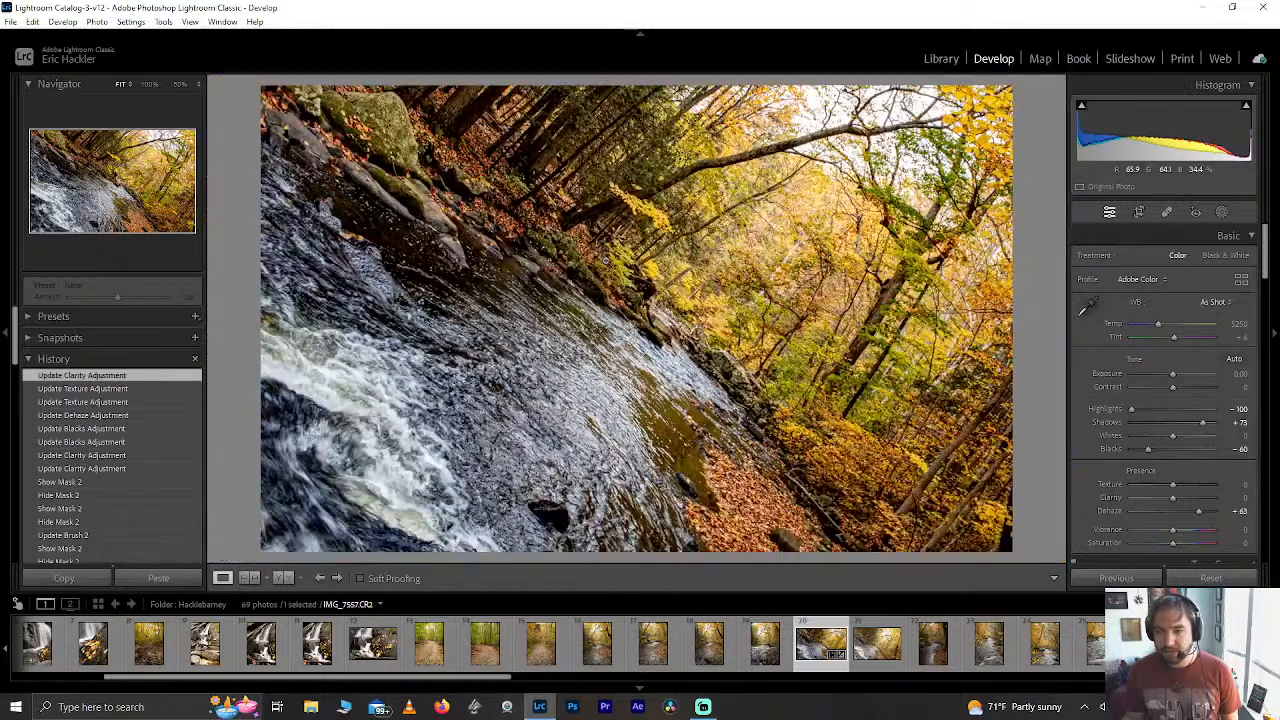
Try raising the yellow luminance and reset it, and set the luminance of red to +65, orange to +20 and green to +66.
{"action": "left_click_drag", "start_coordinate": [1268, 262], "coordinate": [1268, 342]}
{"action": "left_click_drag", "start_coordinate": [1175, 462], "coordinate": [1195, 465]}
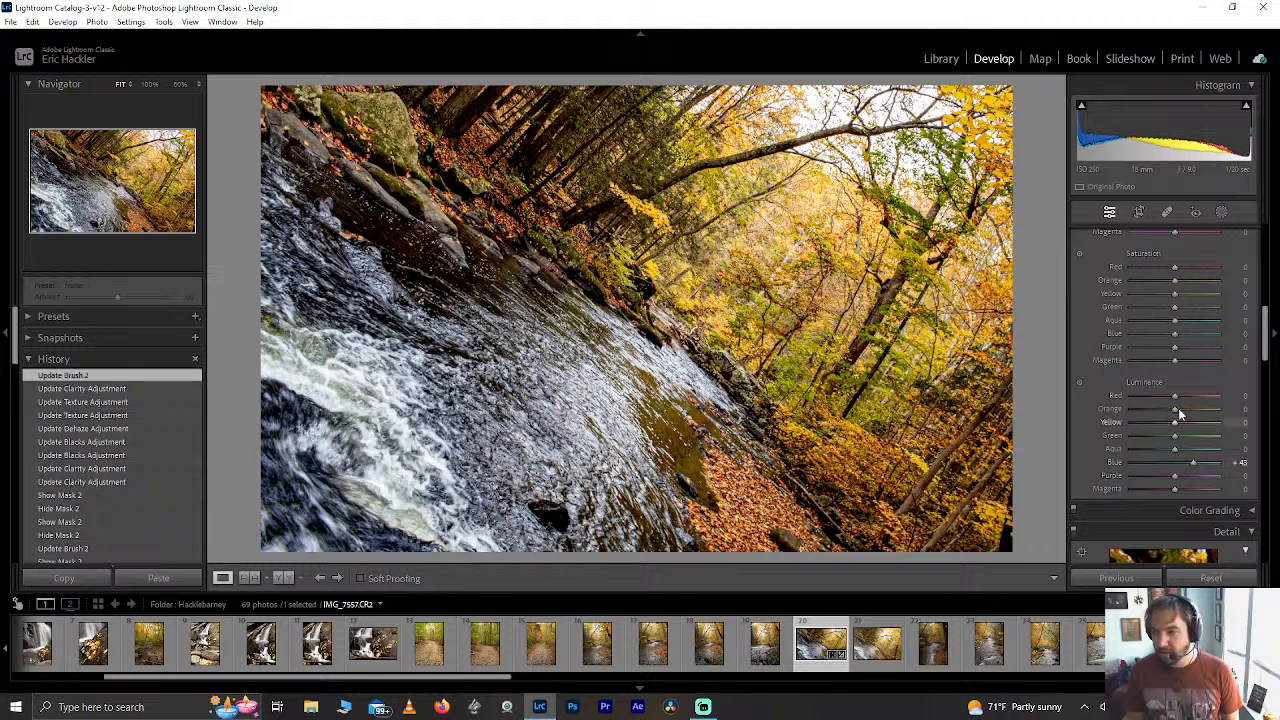
{"action": "left_click_drag", "start_coordinate": [1175, 422], "coordinate": [1204, 424]}
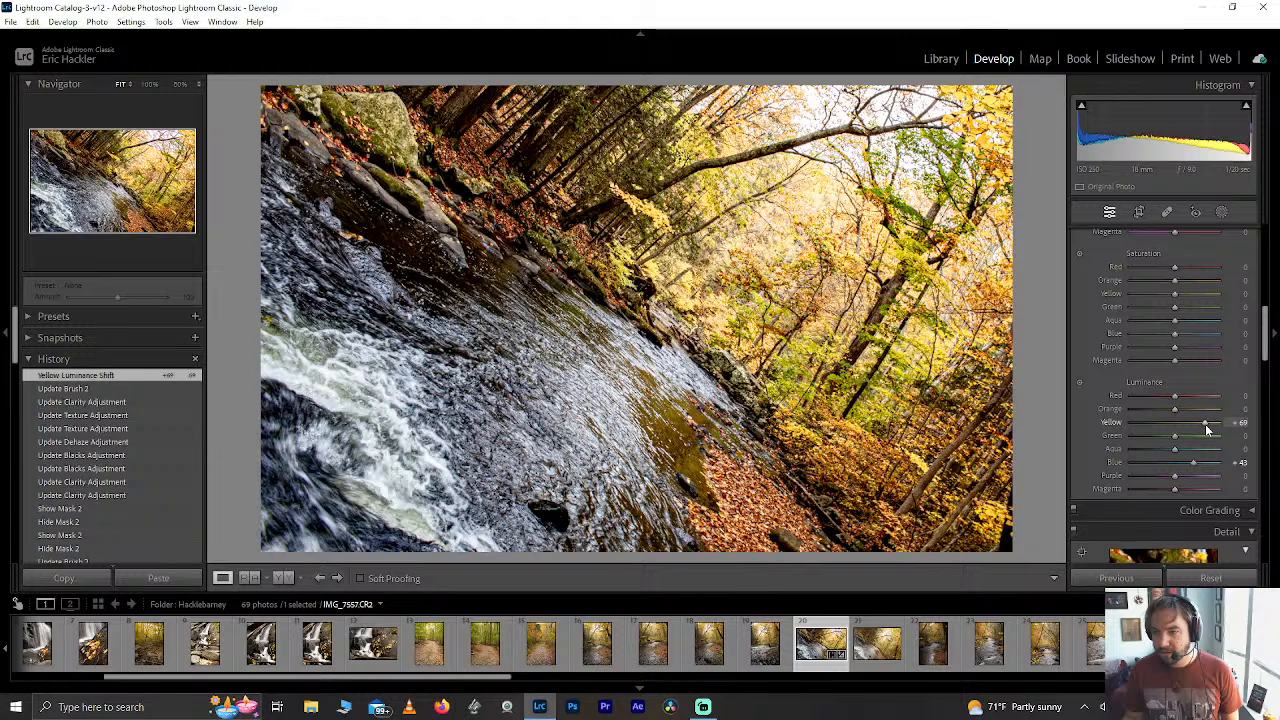
{"action": "double_click", "coordinate": [1205, 424]}
{"action": "mouse_move", "coordinate": [1175, 409]}
{"action": "left_mouse_down"}
{"action": "mouse_move", "coordinate": [1220, 413]}
{"action": "mouse_move", "coordinate": [1197, 409]}
{"action": "left_mouse_up"}
{"action": "double_click", "coordinate": [1197, 409]}
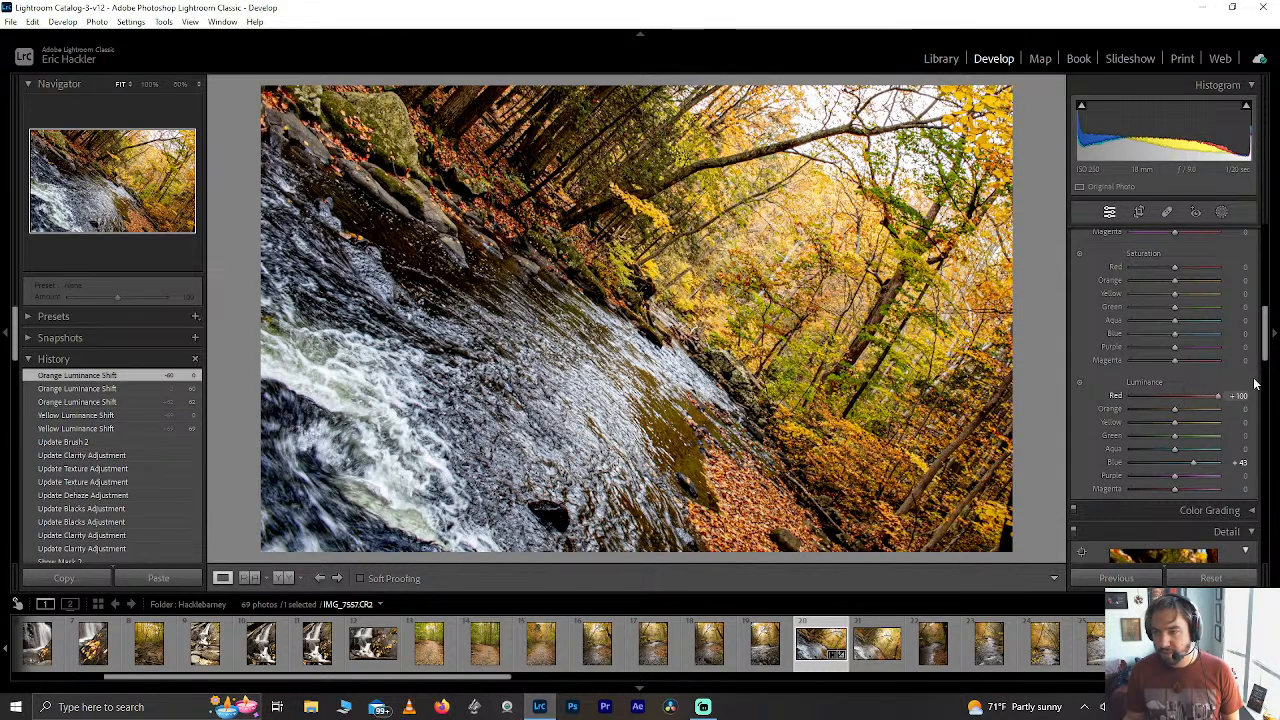
{"action": "left_click_drag", "start_coordinate": [1176, 436], "coordinate": [1184, 408]}
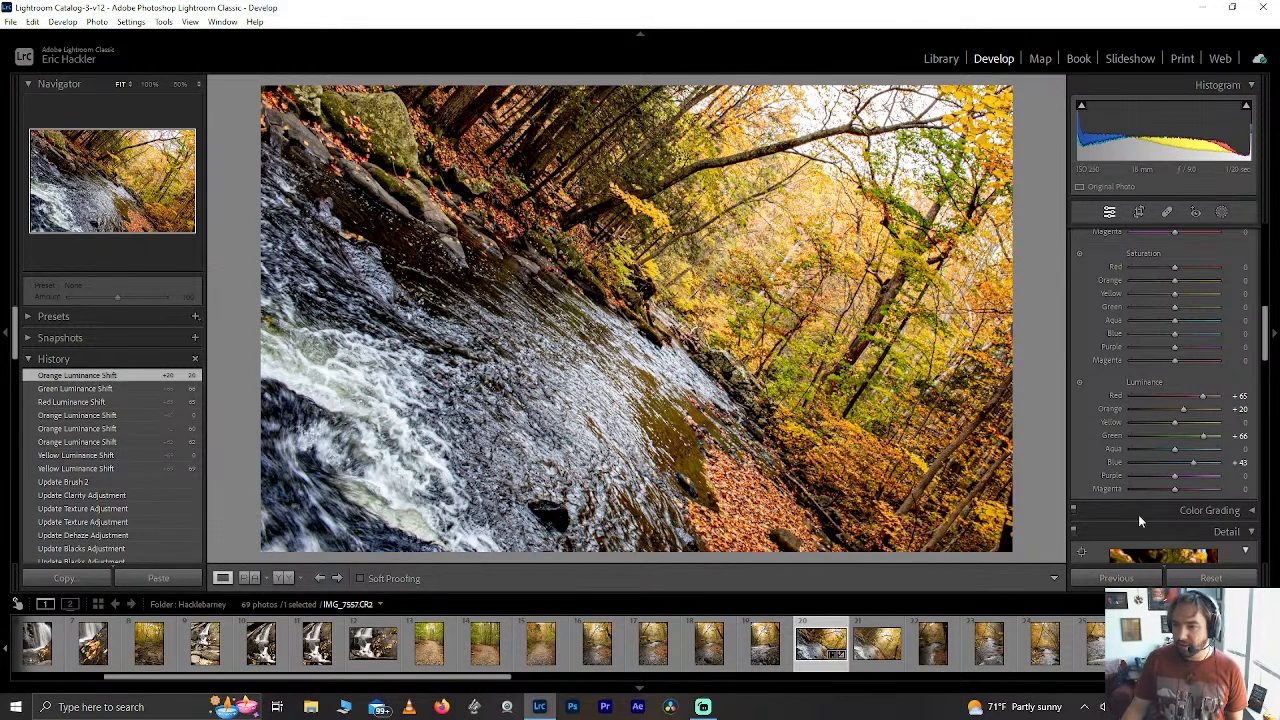
Try shifting the blue, aqua and green saturation one after another, resetting each to 0.
{"action": "mouse_move", "coordinate": [1177, 333]}
{"action": "left_mouse_down"}
{"action": "mouse_move", "coordinate": [1260, 337]}
{"action": "mouse_move", "coordinate": [1190, 336]}
{"action": "left_mouse_up"}
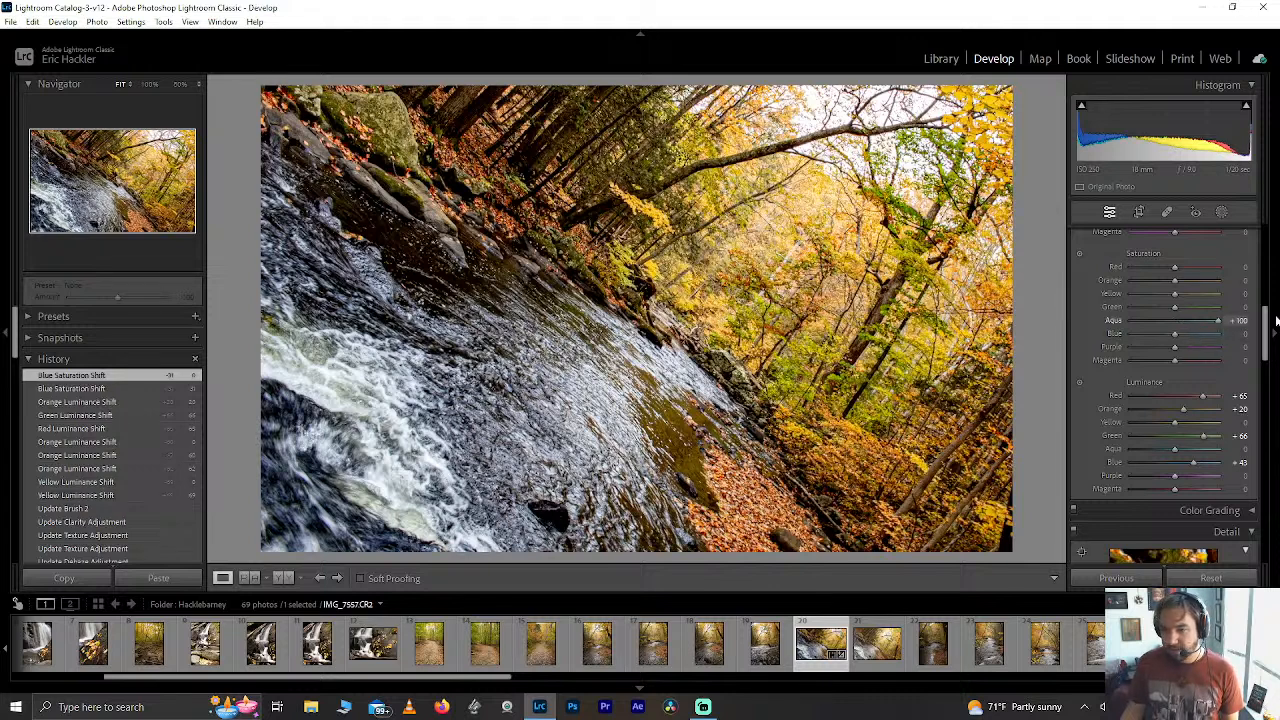
{"action": "double_click", "coordinate": [1214, 321]}
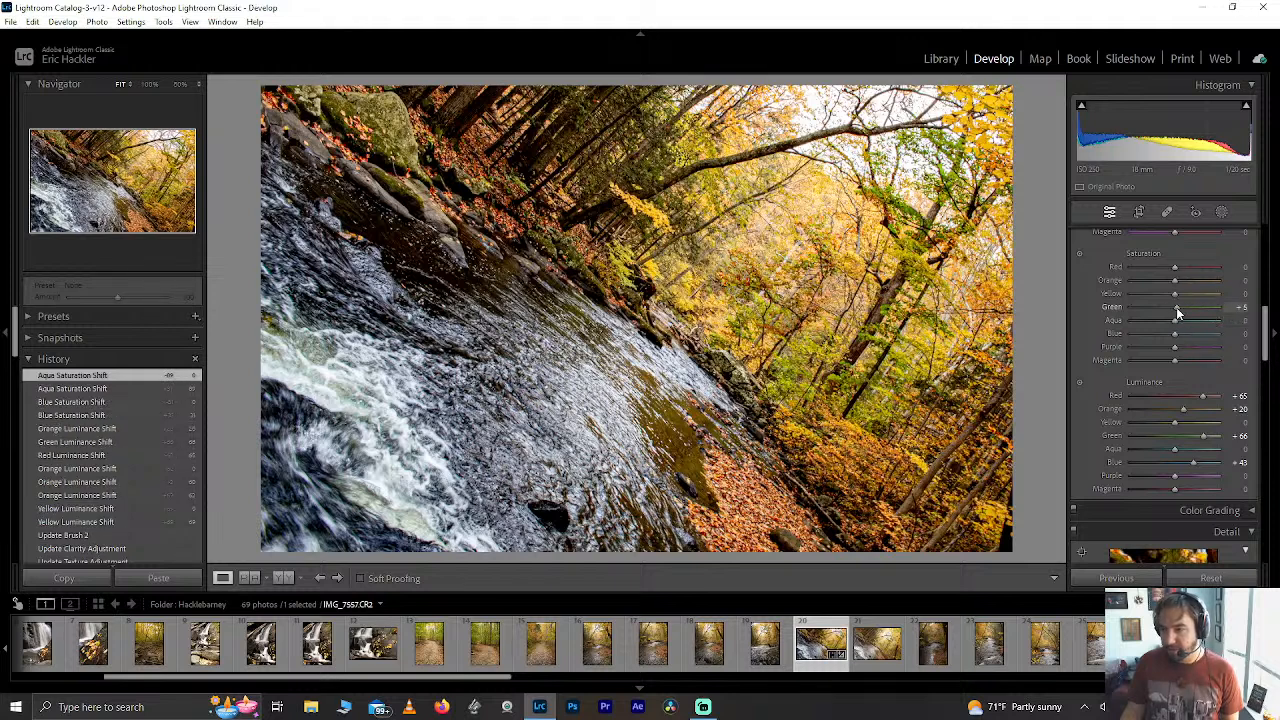
{"action": "left_click_drag", "start_coordinate": [1220, 307], "coordinate": [1173, 318]}
{"action": "double_click", "coordinate": [1193, 309]}
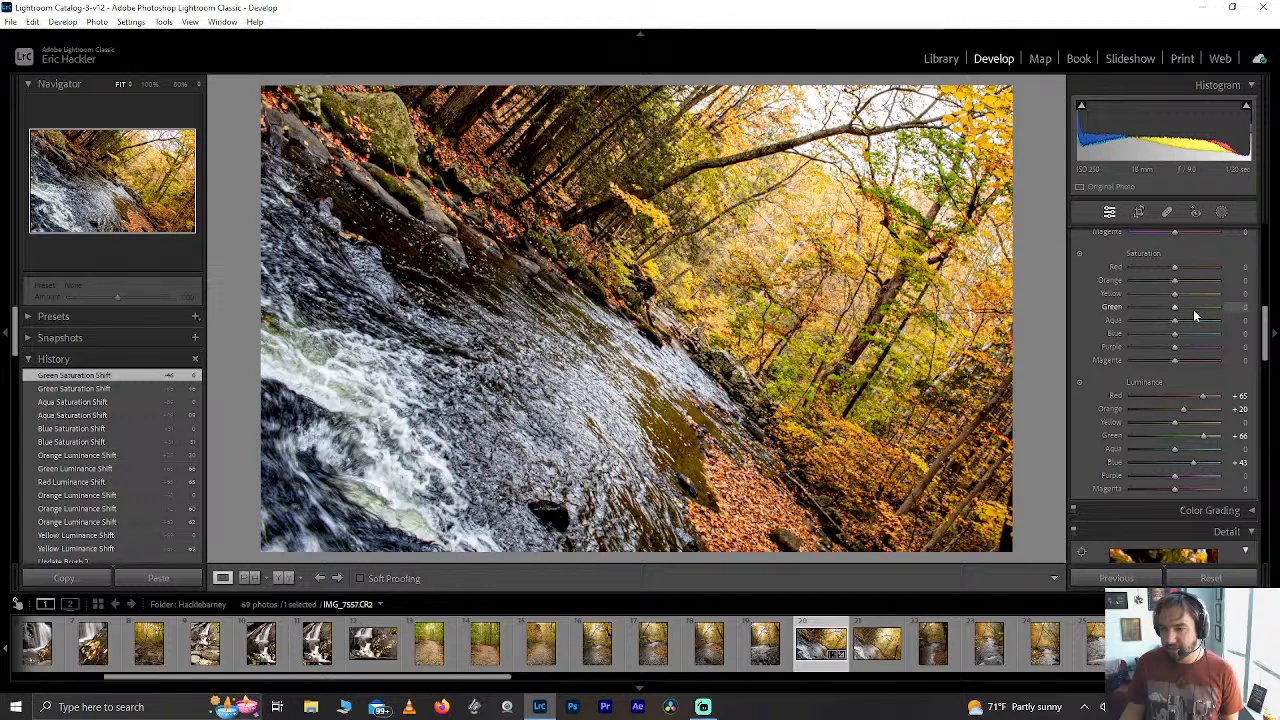
Set the orange saturation to +12, and try the yellow and red saturation, resetting both to 0.
{"action": "left_click_drag", "start_coordinate": [1176, 299], "coordinate": [1220, 268]}
{"action": "double_click", "coordinate": [1207, 291]}
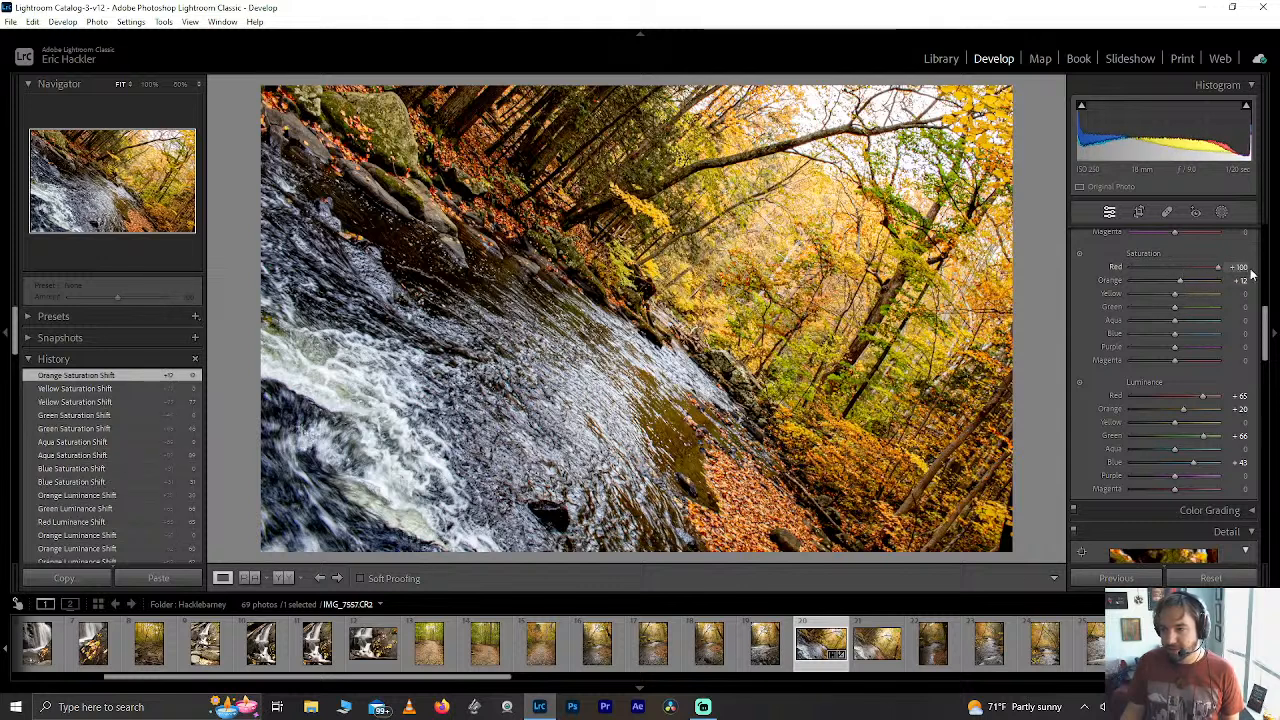
{"action": "left_click_drag", "start_coordinate": [1060, 282], "coordinate": [1178, 268]}
{"action": "double_click", "coordinate": [1176, 268]}
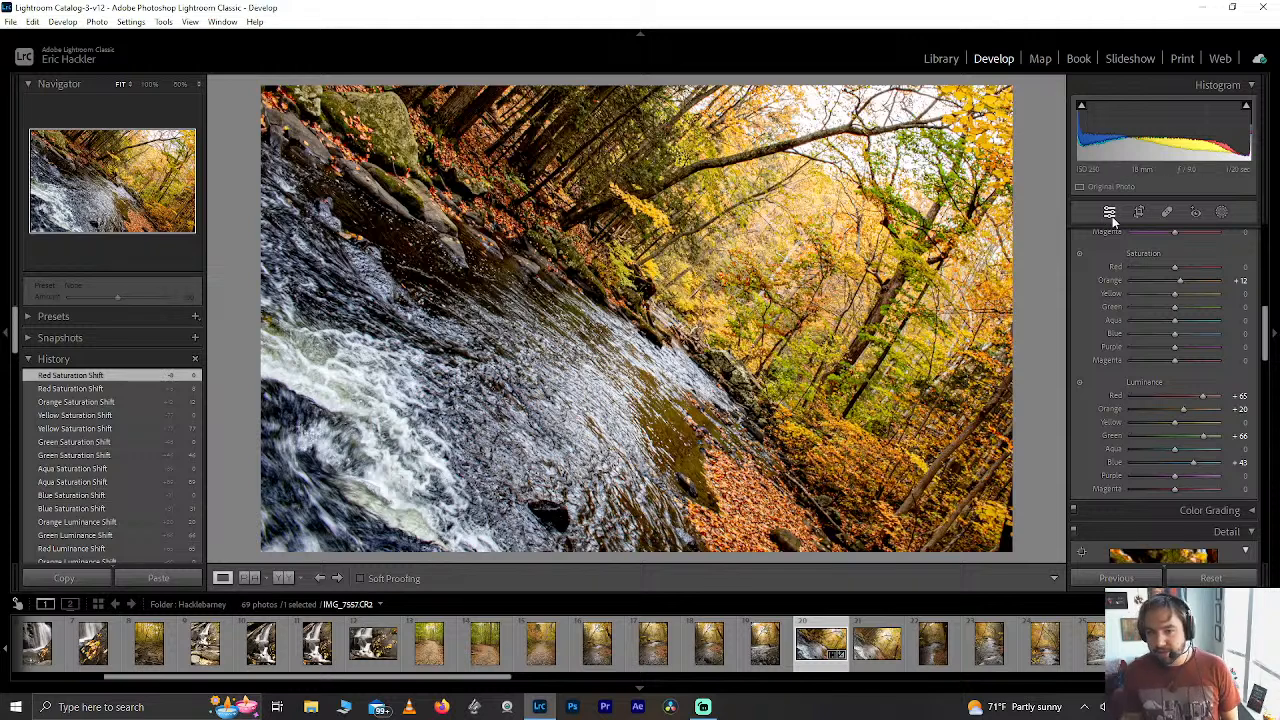
Enlarge the crop slightly toward the photo's upper-right corner to include more of the trees, and apply it.
{"action": "left_click", "coordinate": [1139, 212]}
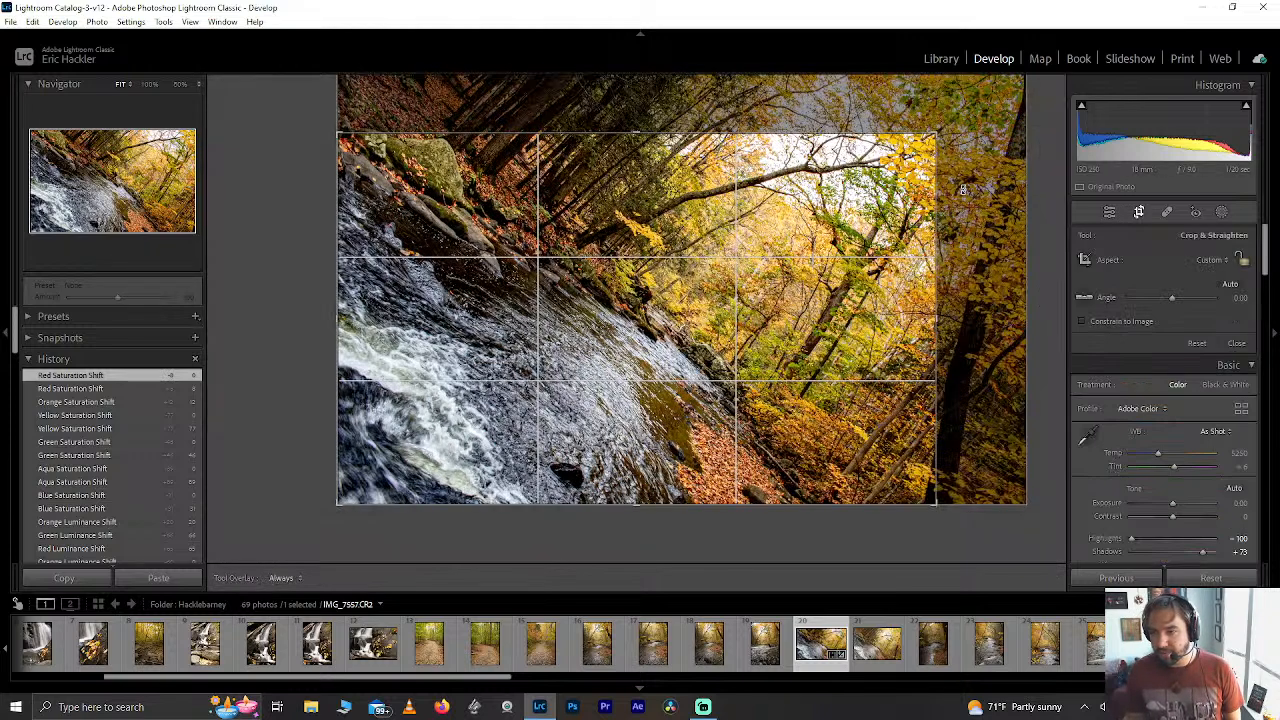
{"action": "mouse_move", "coordinate": [938, 131]}
{"action": "left_mouse_down"}
{"action": "mouse_move", "coordinate": [1000, 77]}
{"action": "mouse_move", "coordinate": [949, 133]}
{"action": "mouse_move", "coordinate": [932, 132]}
{"action": "mouse_move", "coordinate": [947, 122]}
{"action": "left_mouse_up"}
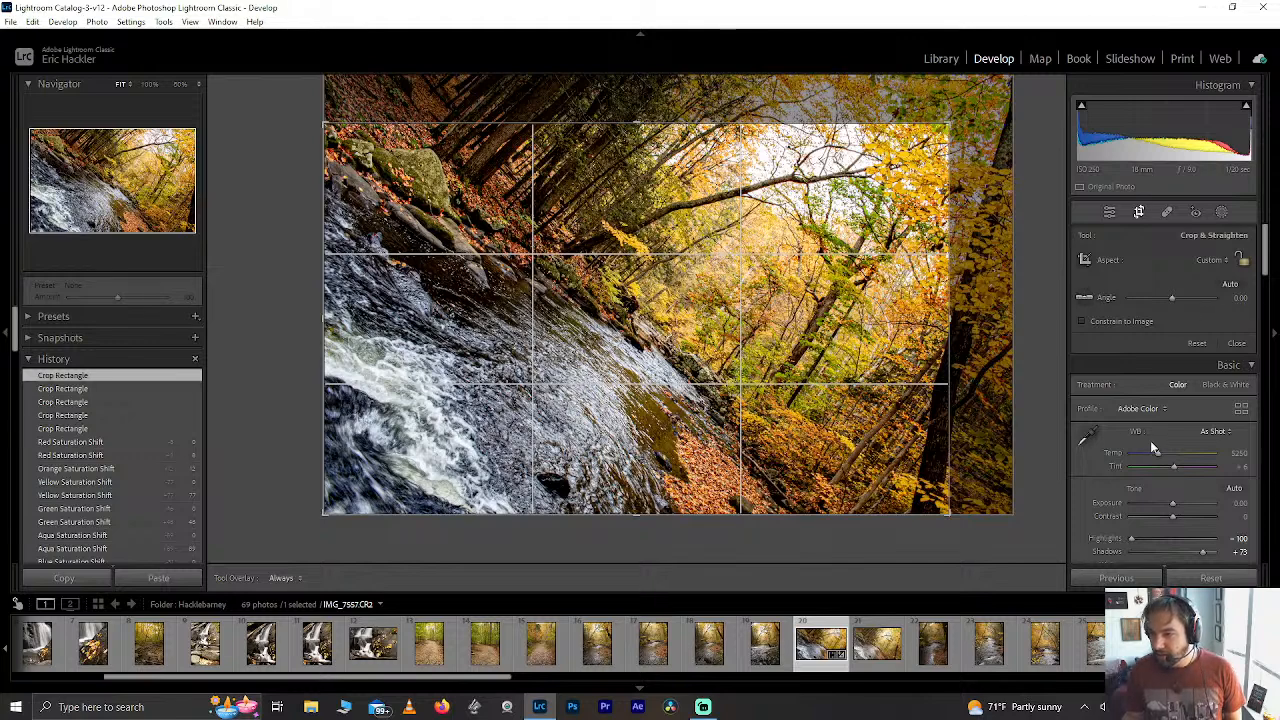
{"action": "left_click", "coordinate": [1238, 345]}
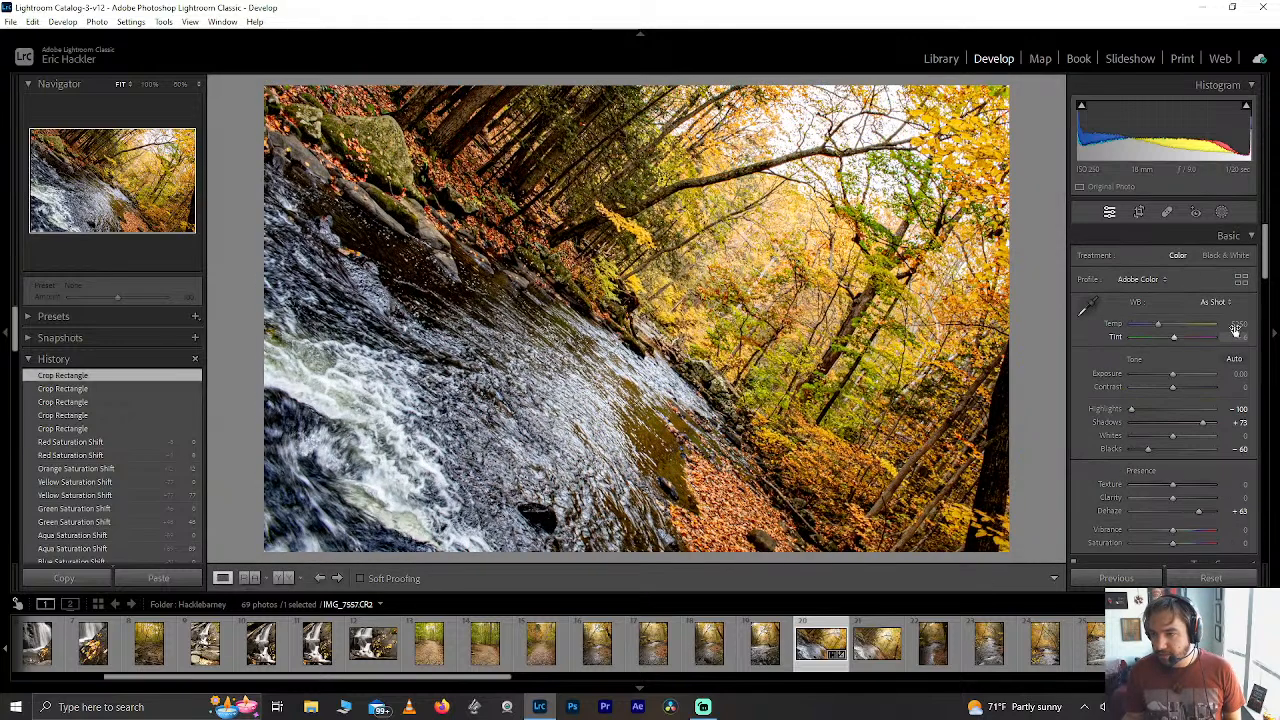
Examine the overlay coverage of Mask 2 and Mask 1 at 12.5% zoom and compare the photo with Mask 1 hidden and shown.
{"action": "left_click", "coordinate": [1226, 219]}
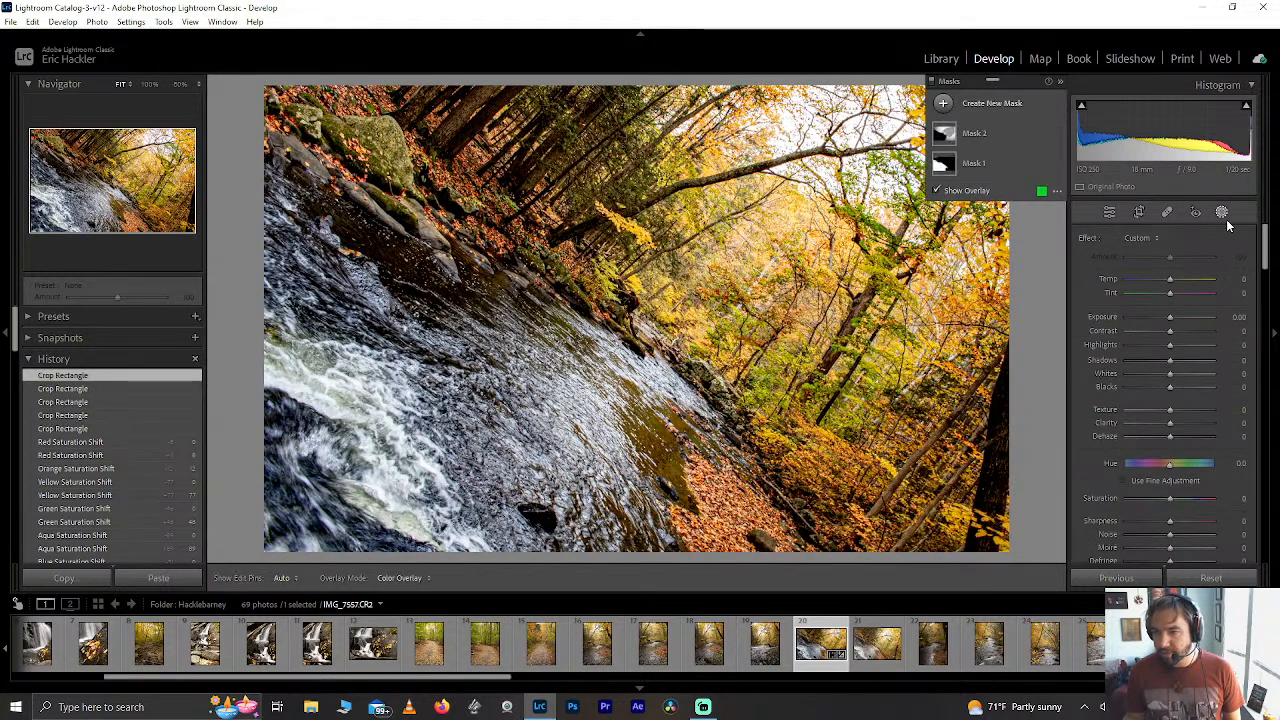
{"action": "left_click", "coordinate": [995, 136]}
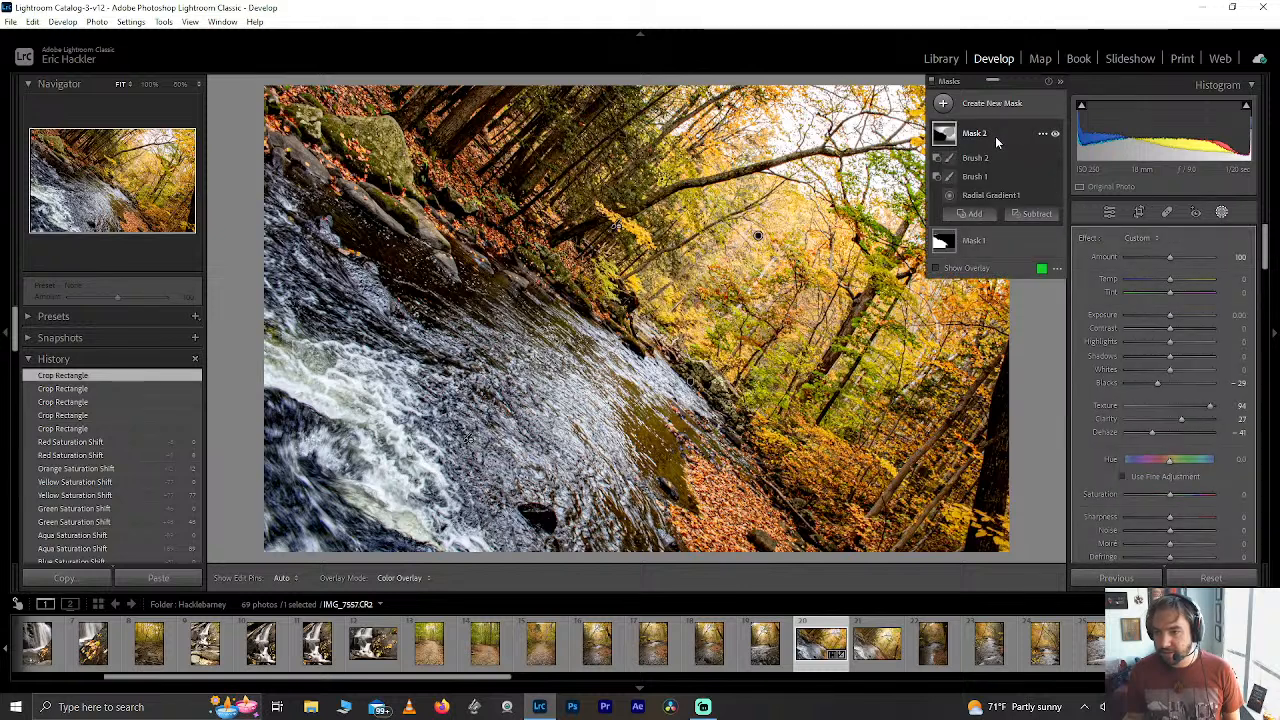
{"action": "left_click", "coordinate": [938, 268]}
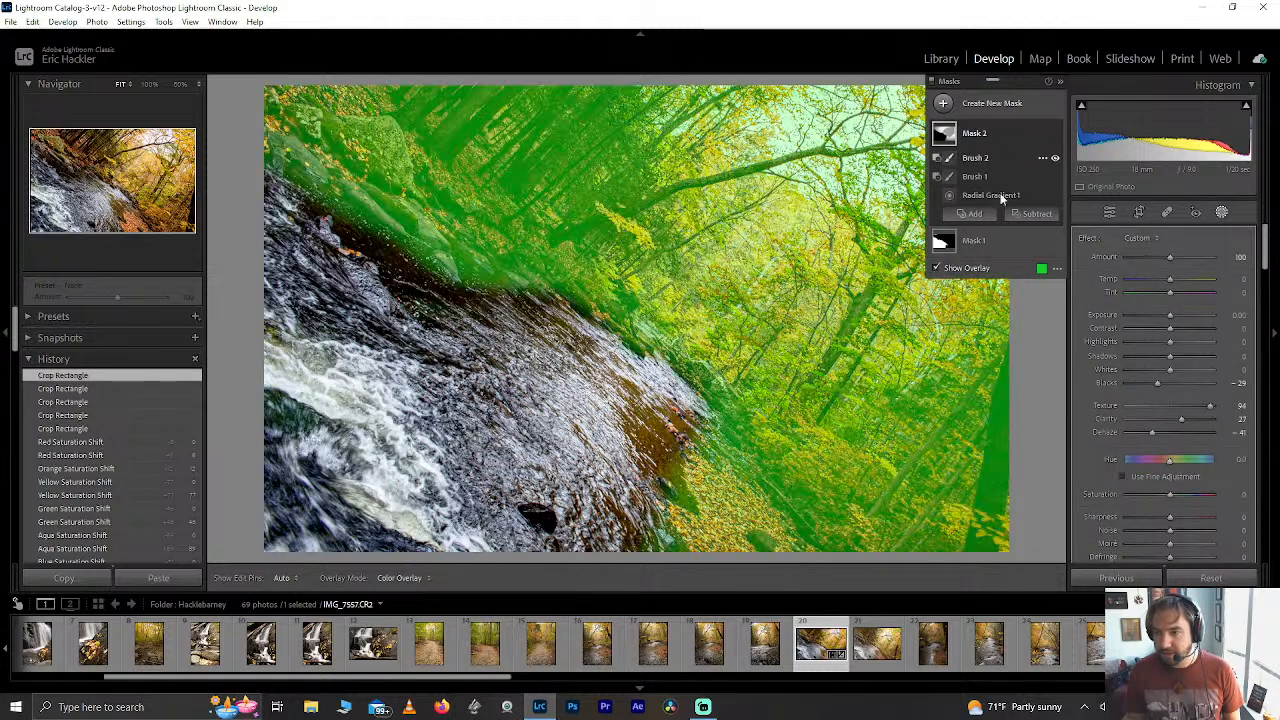
{"action": "left_click", "coordinate": [198, 84]}
{"action": "left_click", "coordinate": [178, 110]}
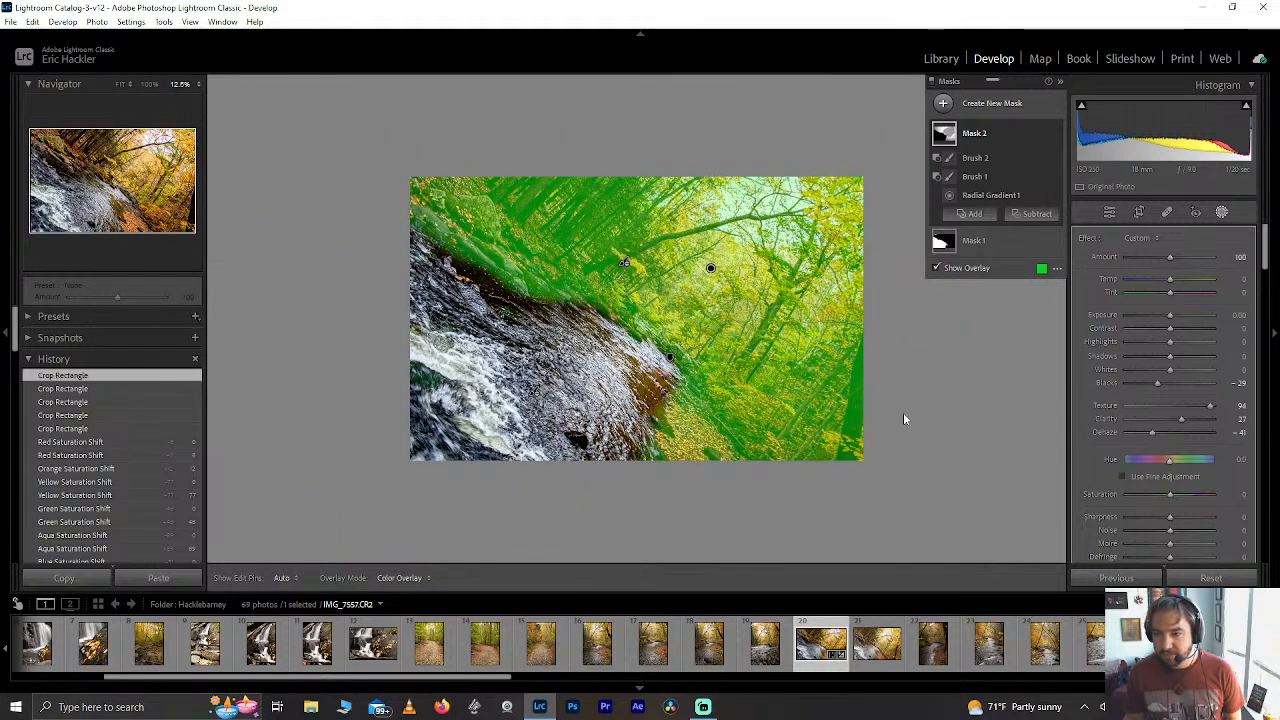
{"action": "left_click", "coordinate": [997, 247]}
{"action": "left_click", "coordinate": [1054, 164]}
{"action": "left_click", "coordinate": [1055, 165]}
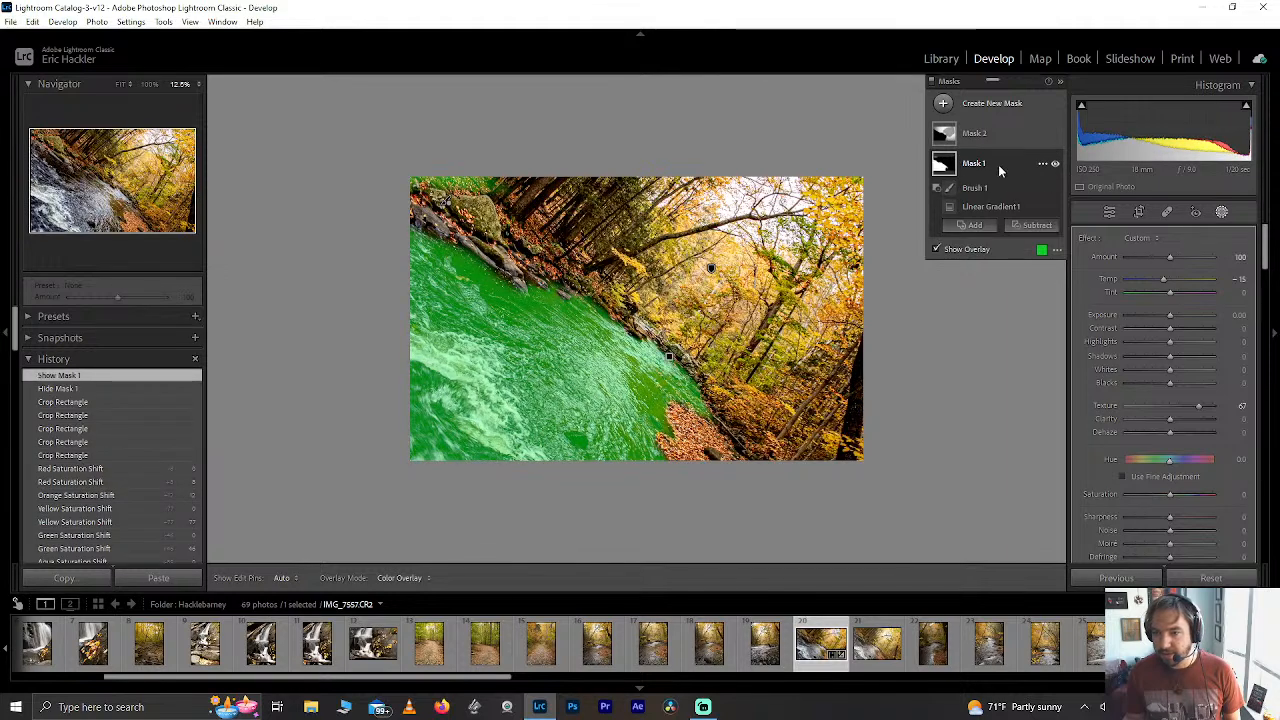
Try painting with Brush 1 of Mask 1 over the spill on the upper-left bank, and undo the strokes.
{"action": "left_click", "coordinate": [972, 189]}
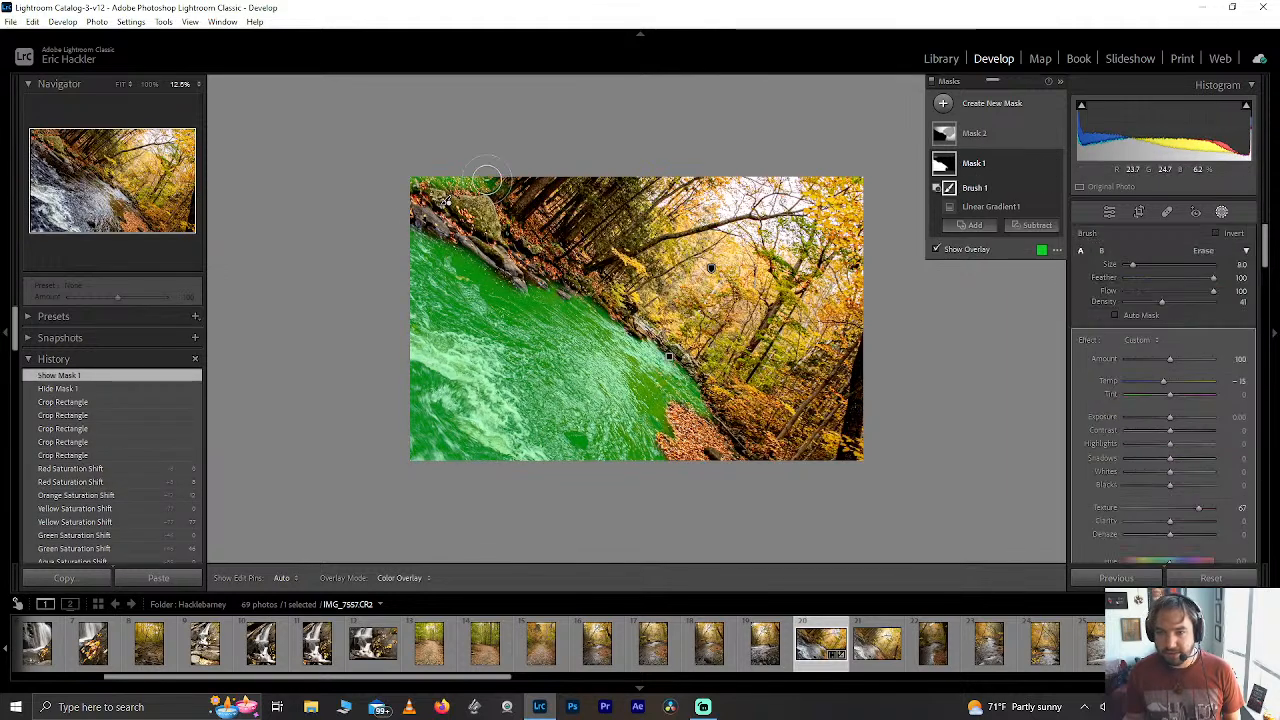
{"action": "mouse_move", "coordinate": [479, 172]}
{"action": "left_mouse_down"}
{"action": "mouse_move", "coordinate": [507, 191]}
{"action": "mouse_move", "coordinate": [403, 199]}
{"action": "mouse_move", "coordinate": [477, 175]}
{"action": "left_mouse_up"}
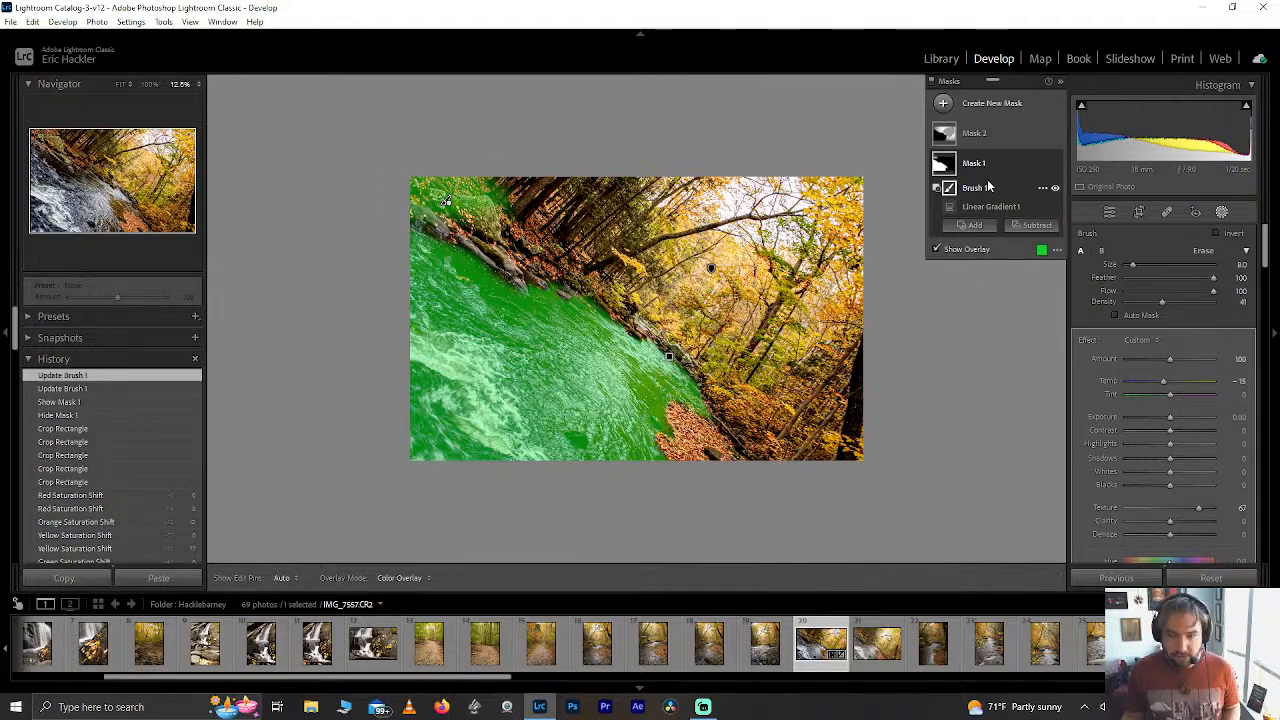
{"action": "key", "text": "ctrl+z"}
{"action": "key", "text": "ctrl+z"}
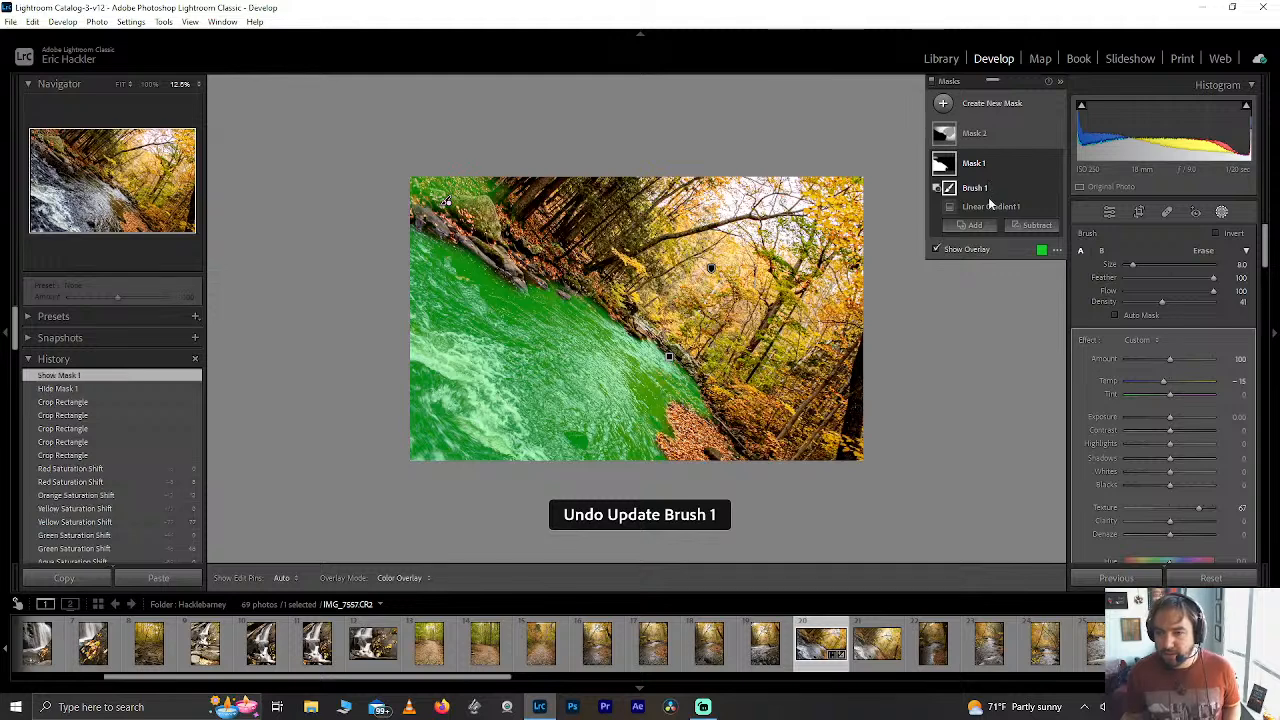
Subtract a new brush at density 100 from Mask 1, clearing the spill over the rocks and trees in the photo's upper-left corner.
{"action": "left_click", "coordinate": [1040, 226]}
{"action": "left_click", "coordinate": [1042, 352]}
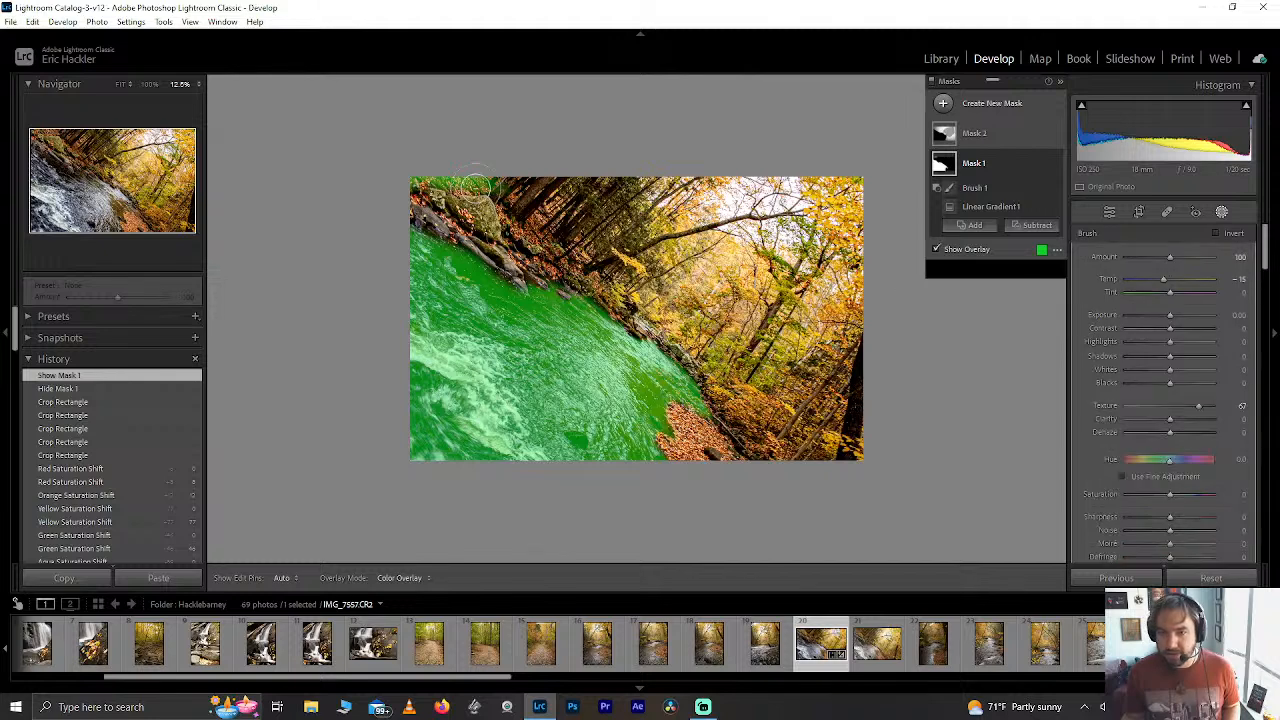
{"action": "key", "text": "h"}
{"action": "key", "text": "h"}
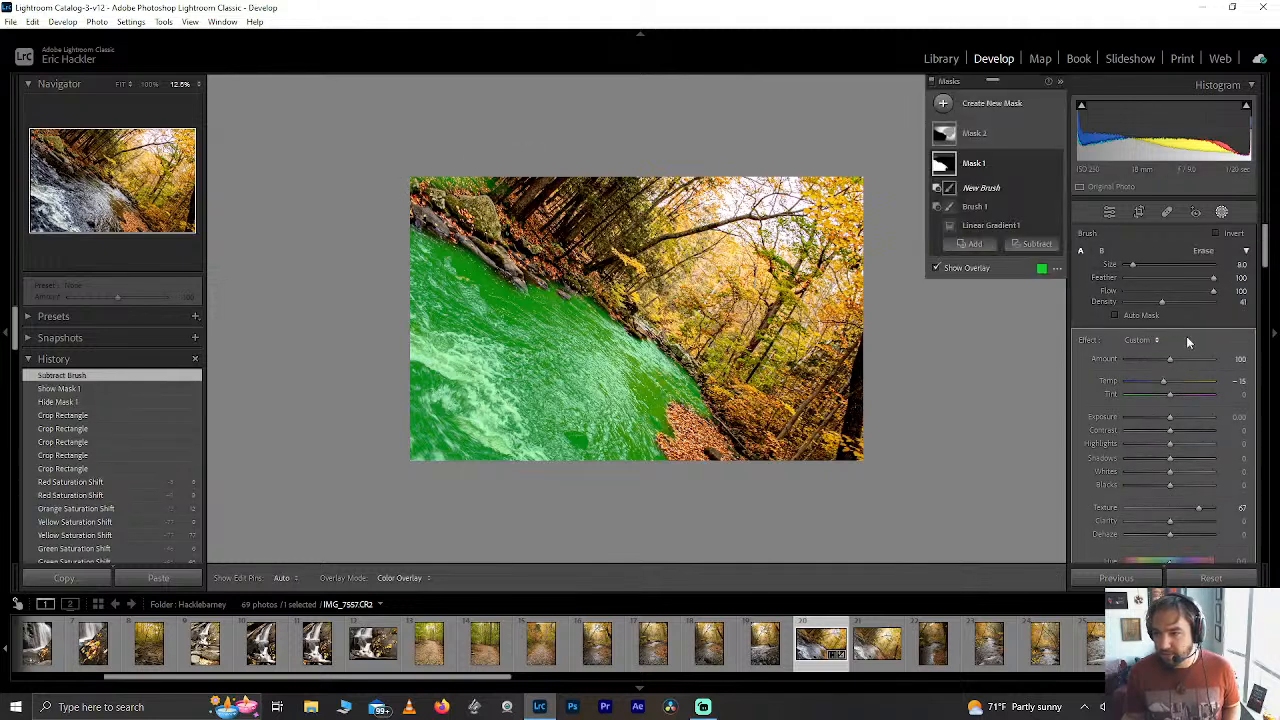
{"action": "key", "text": "h"}
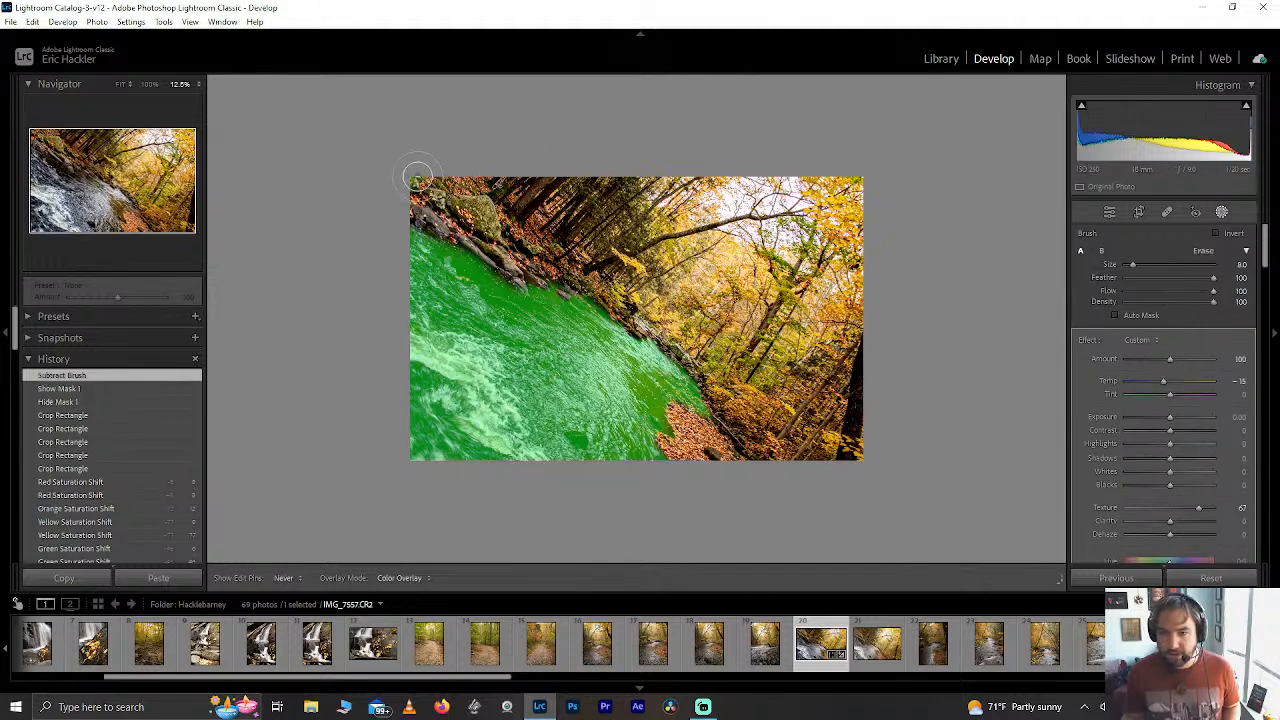
{"action": "left_click", "coordinate": [430, 194]}
{"action": "key", "text": "h"}
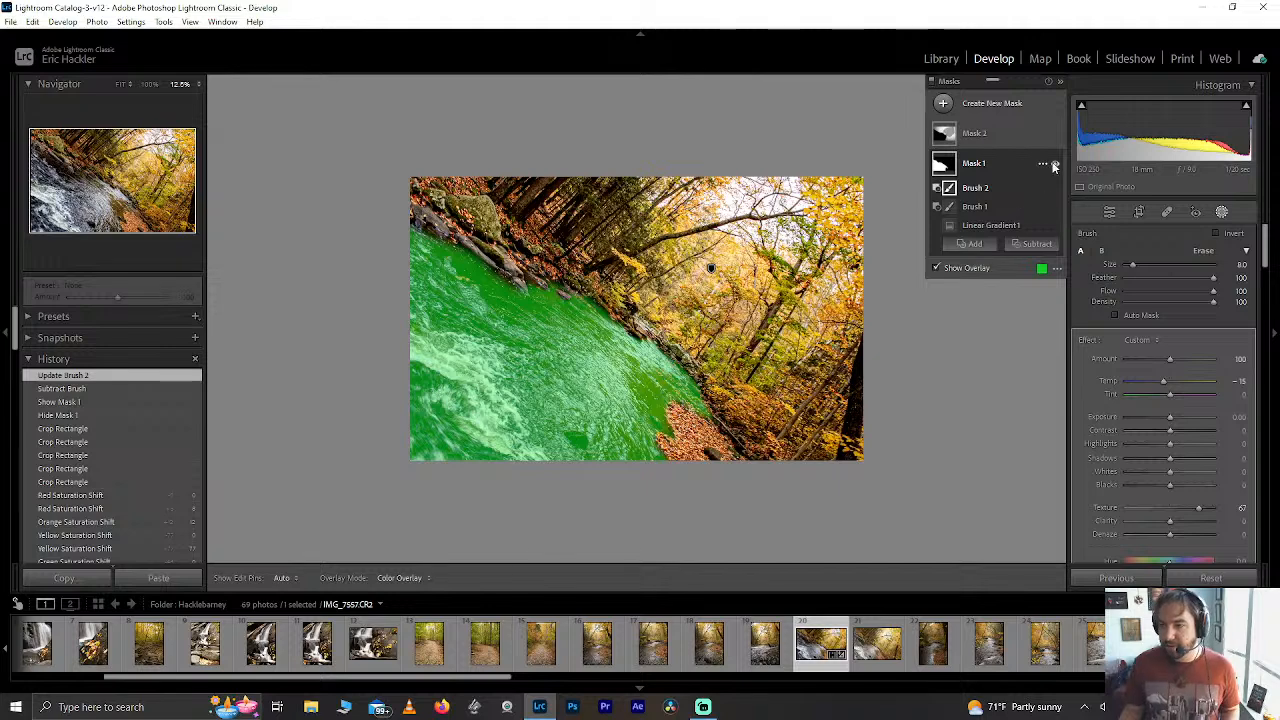
Duplicate Mask 1 and reset the copy's Texture and Temp adjustments to 0.
{"action": "left_click", "coordinate": [1041, 165]}
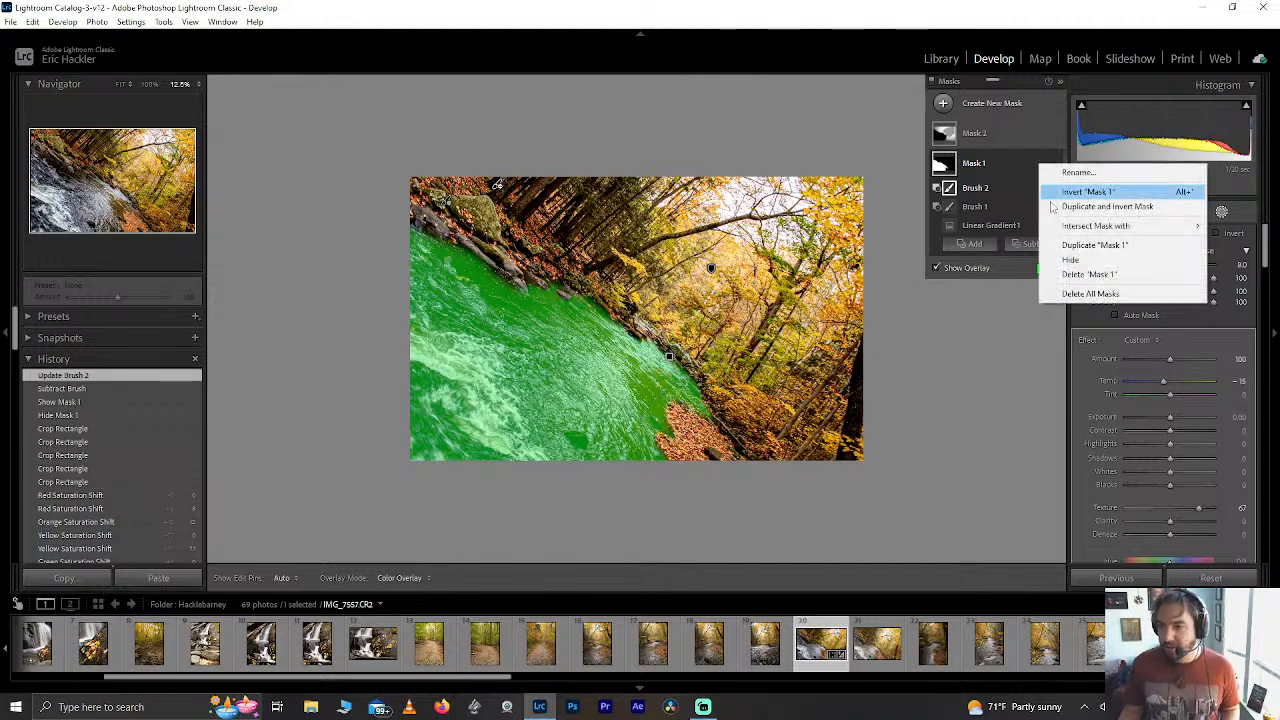
{"action": "left_click", "coordinate": [1076, 246]}
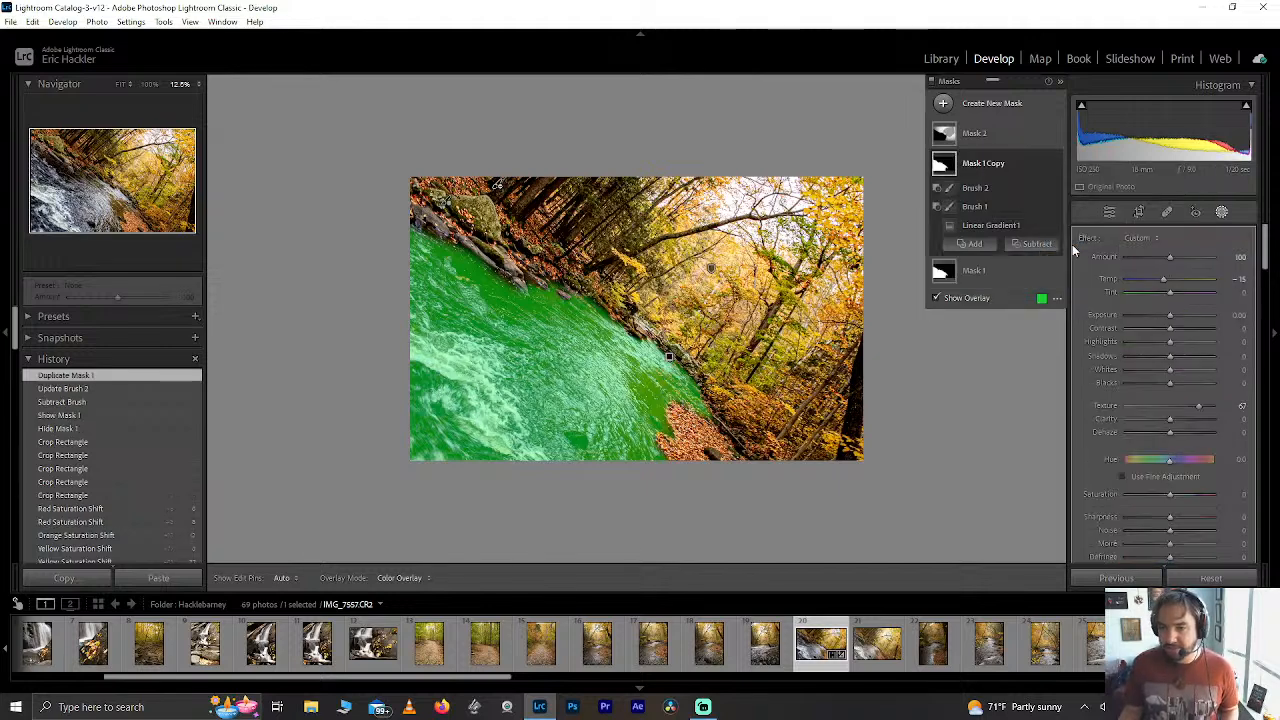
{"action": "left_click", "coordinate": [990, 166]}
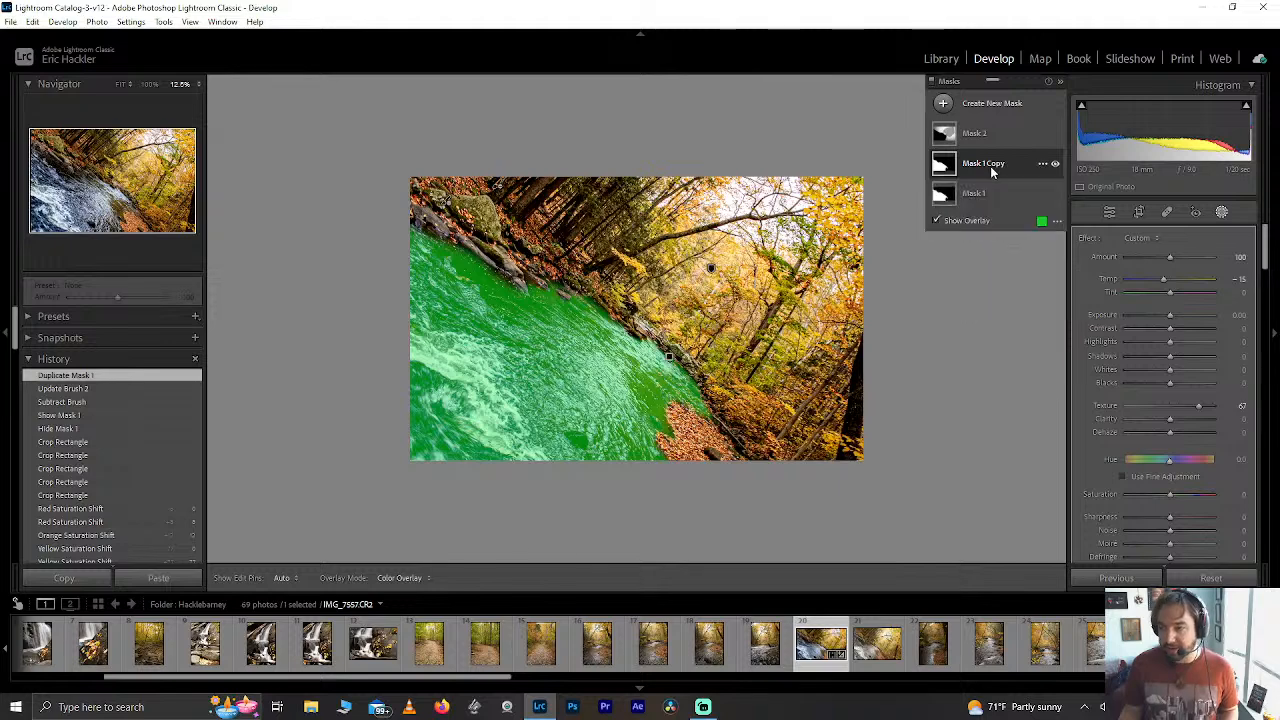
{"action": "double_click", "coordinate": [1196, 404]}
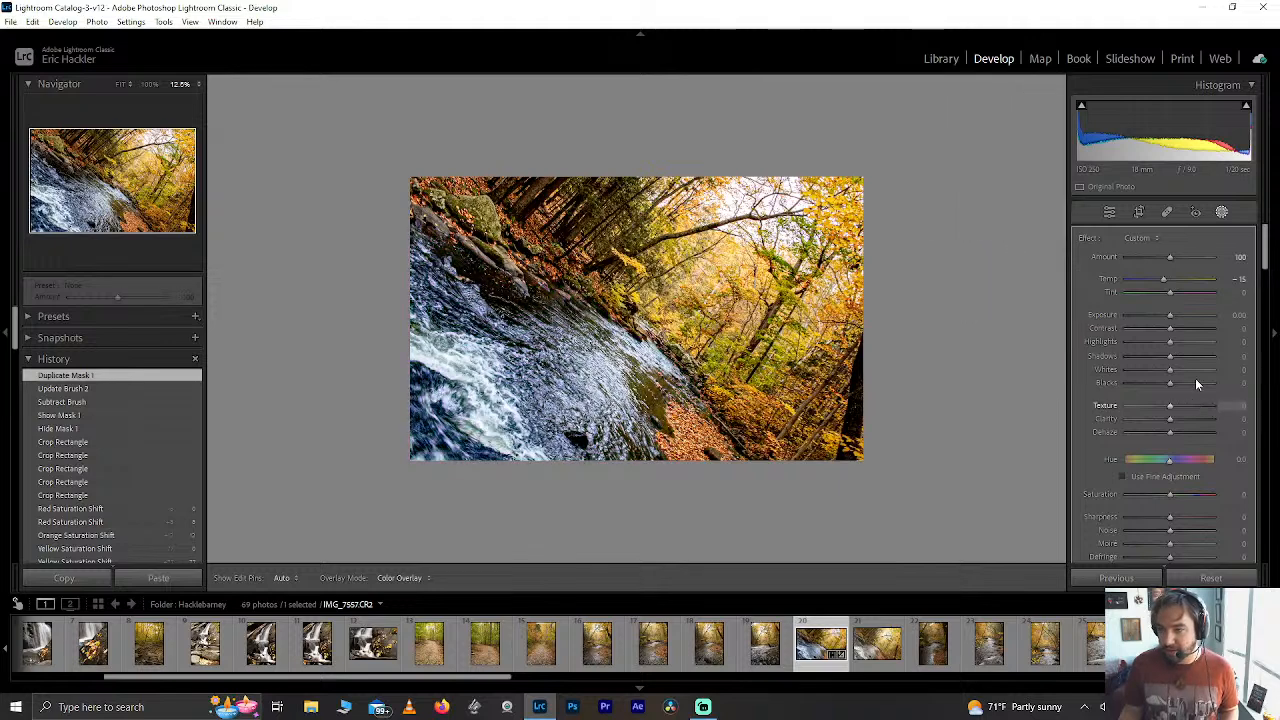
{"action": "double_click", "coordinate": [1164, 282]}
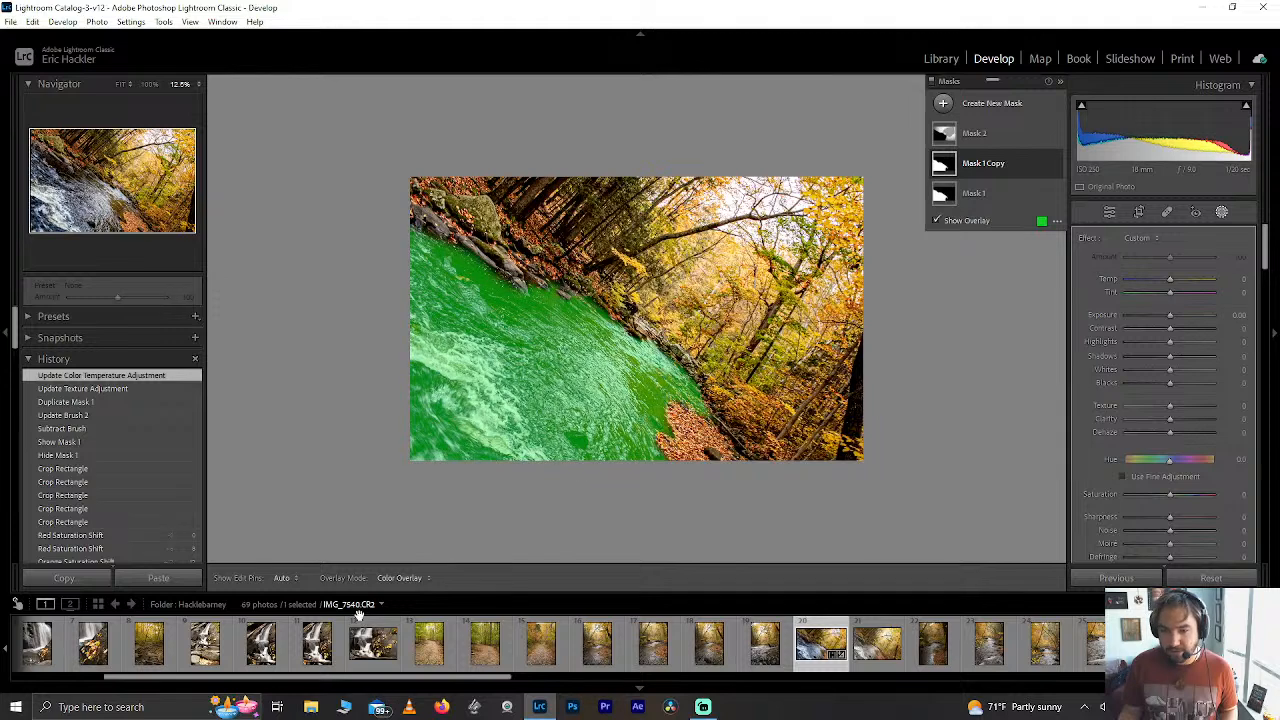
Hide the mask overlay and set the saturation of Mask 1 Copy to 32.
{"action": "left_click", "coordinate": [408, 578]}
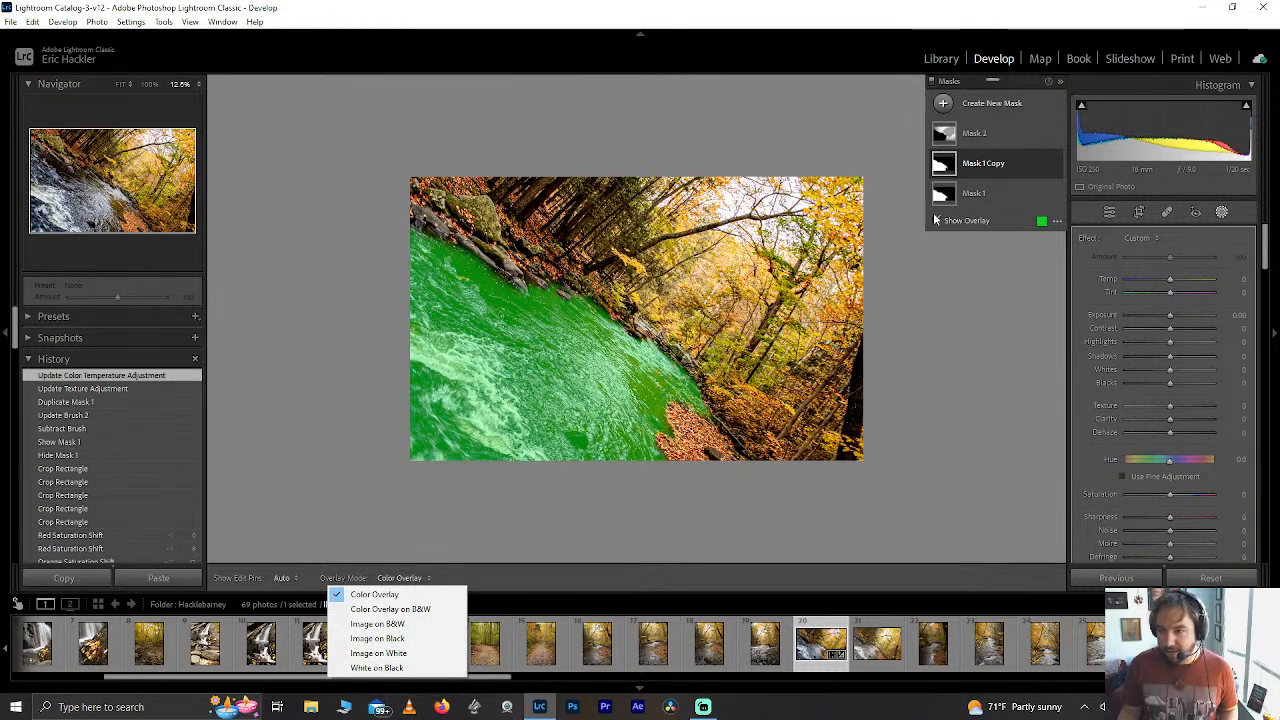
{"action": "left_click", "coordinate": [936, 221]}
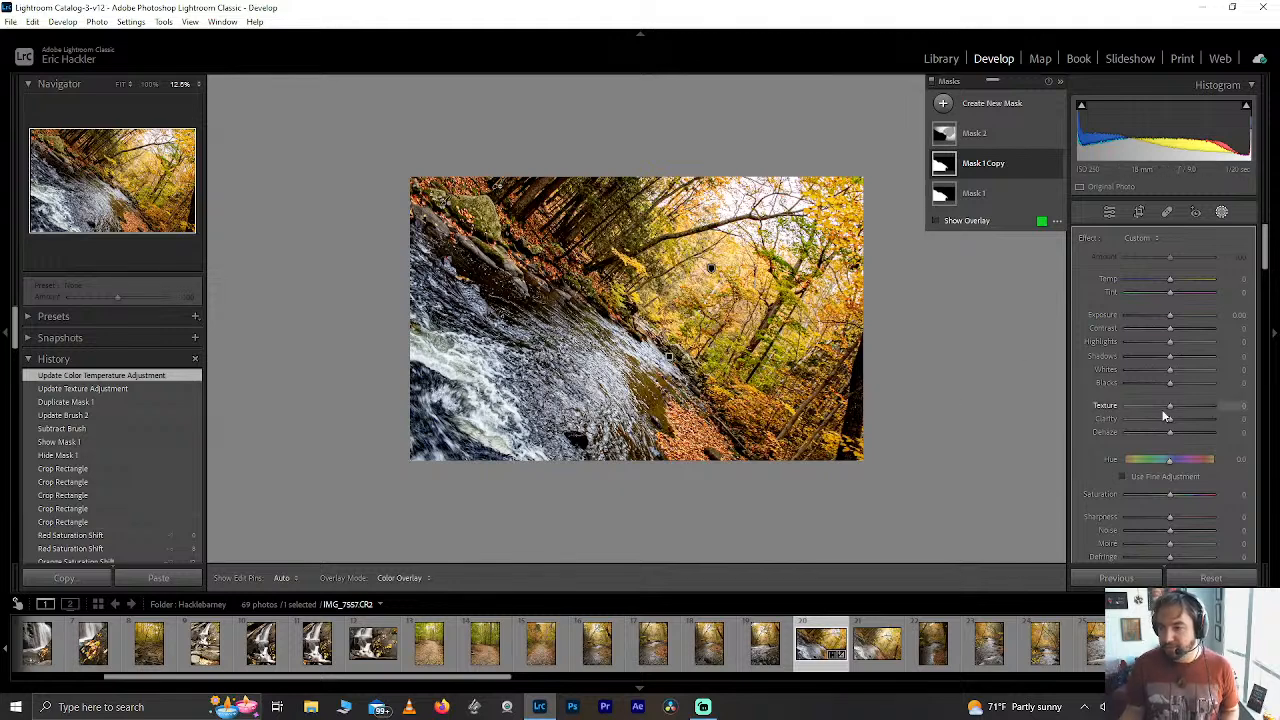
{"action": "mouse_move", "coordinate": [1170, 494]}
{"action": "left_mouse_down"}
{"action": "mouse_move", "coordinate": [1249, 497]}
{"action": "mouse_move", "coordinate": [1177, 494]}
{"action": "mouse_move", "coordinate": [1192, 491]}
{"action": "left_mouse_up"}
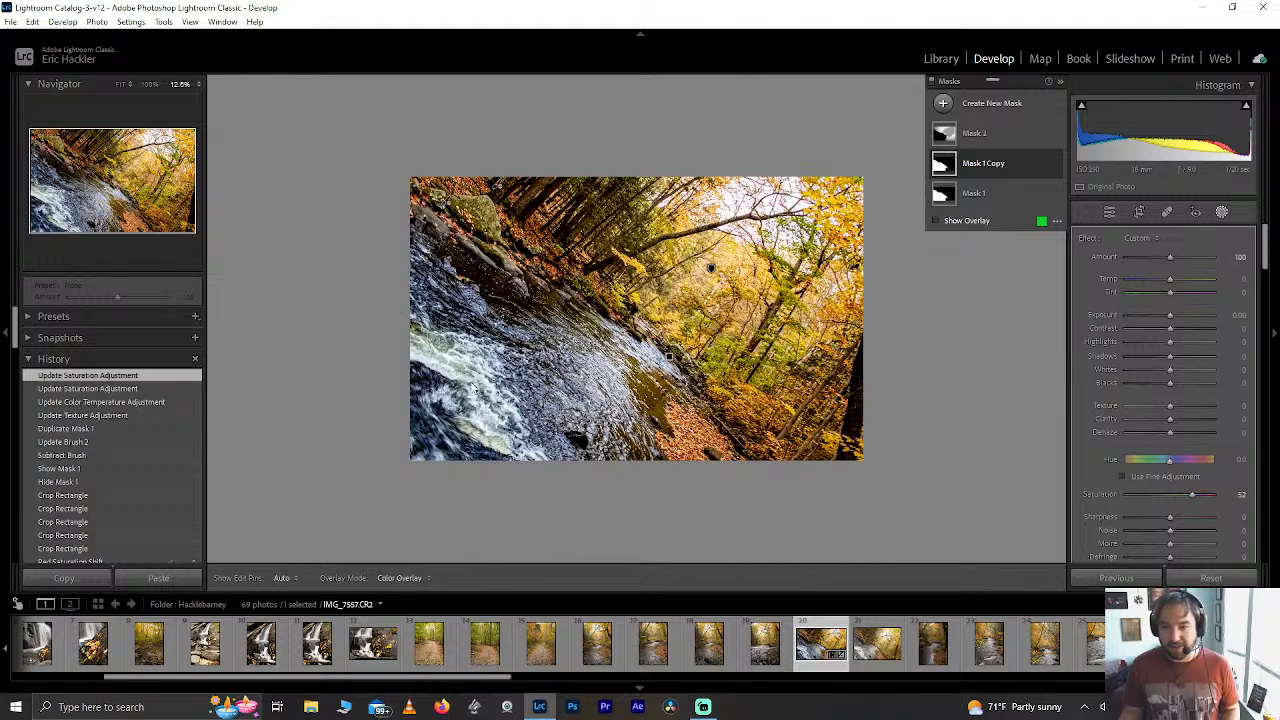
{"action": "left_click_drag", "start_coordinate": [1190, 494], "coordinate": [1180, 503]}
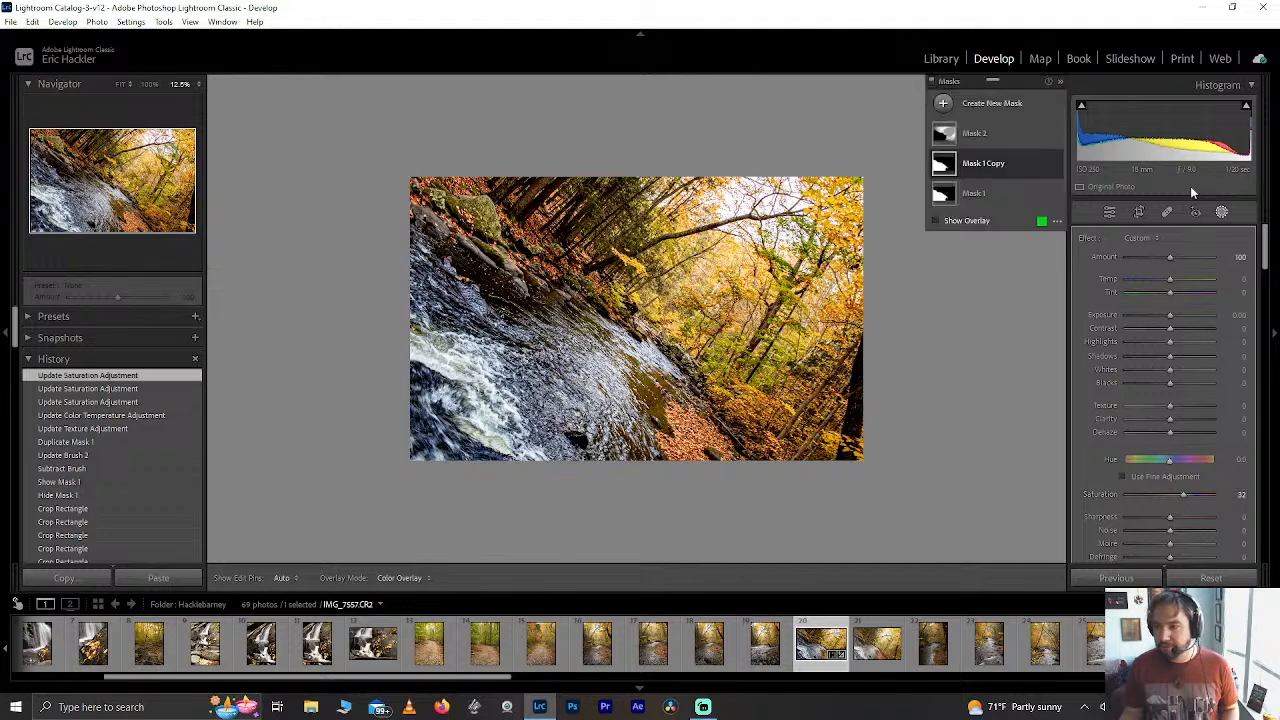
Intersect Mask 1 Copy with a linear gradient fading from left to right across the water, and show the overlay.
{"action": "left_click", "coordinate": [1042, 163]}
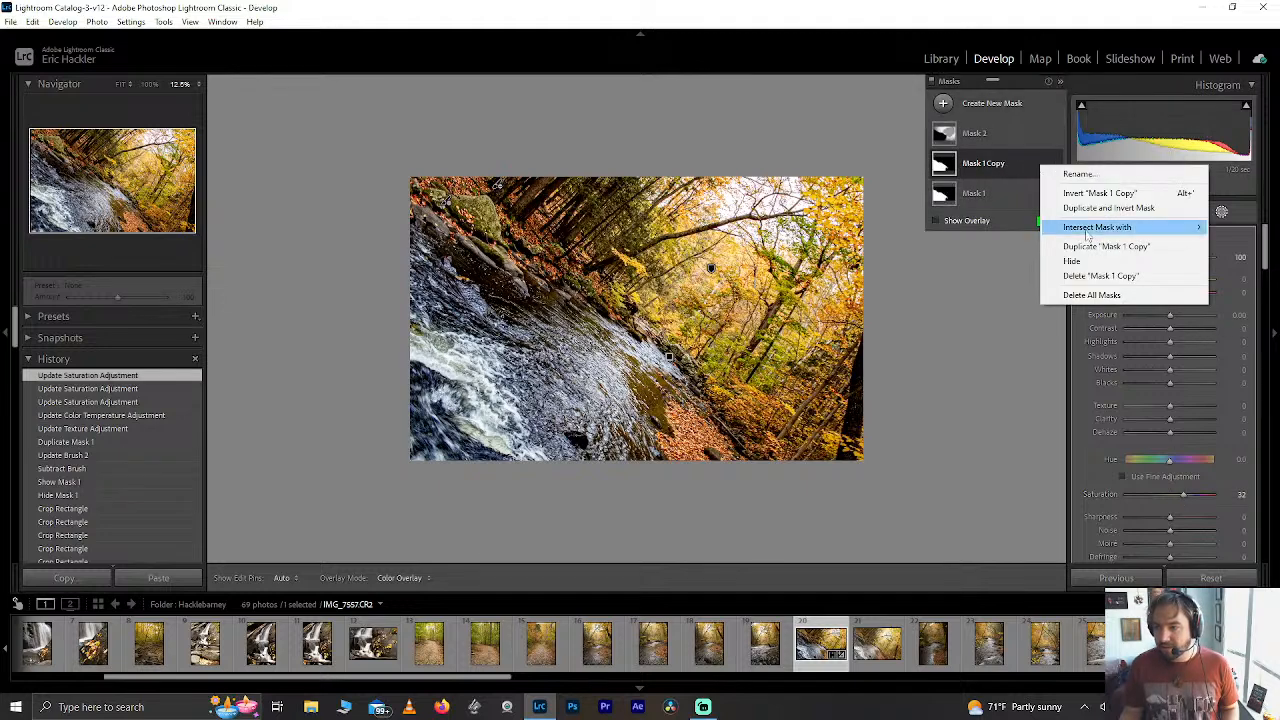
{"action": "mouse_move", "coordinate": [1087, 234]}
{"action": "left_click", "coordinate": [1012, 321]}
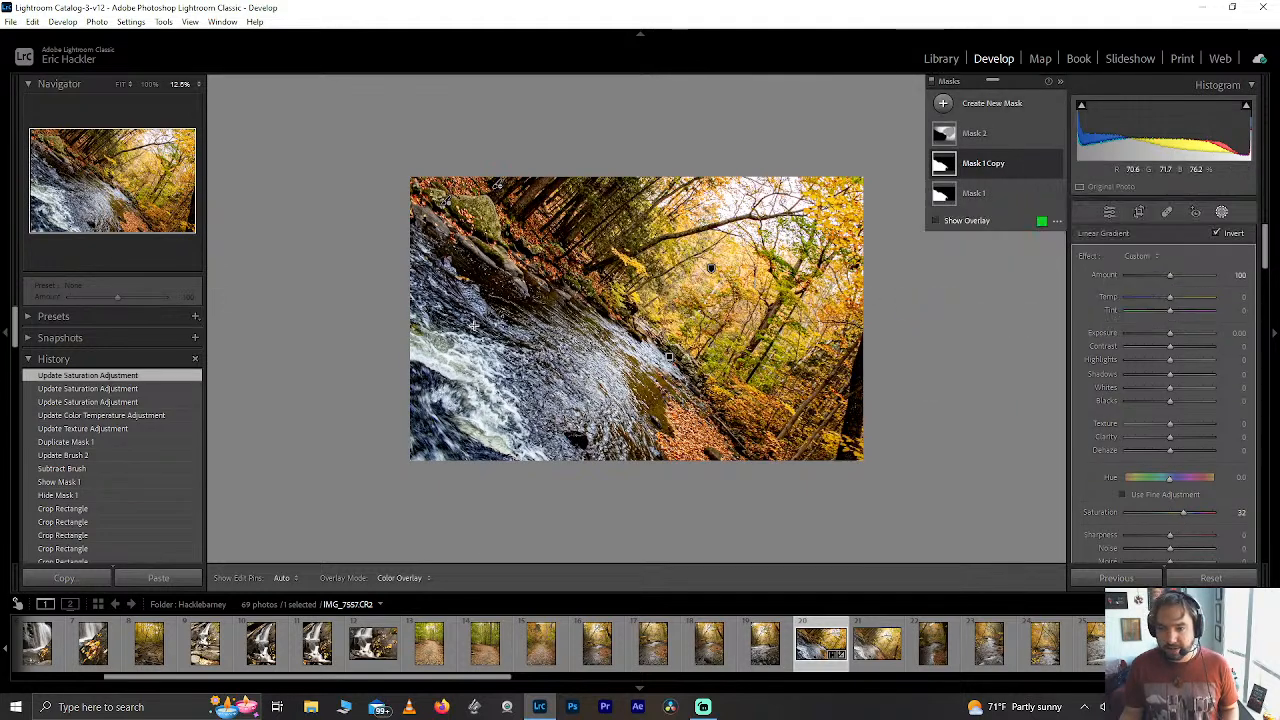
{"action": "left_click_drag", "start_coordinate": [466, 317], "coordinate": [575, 317]}
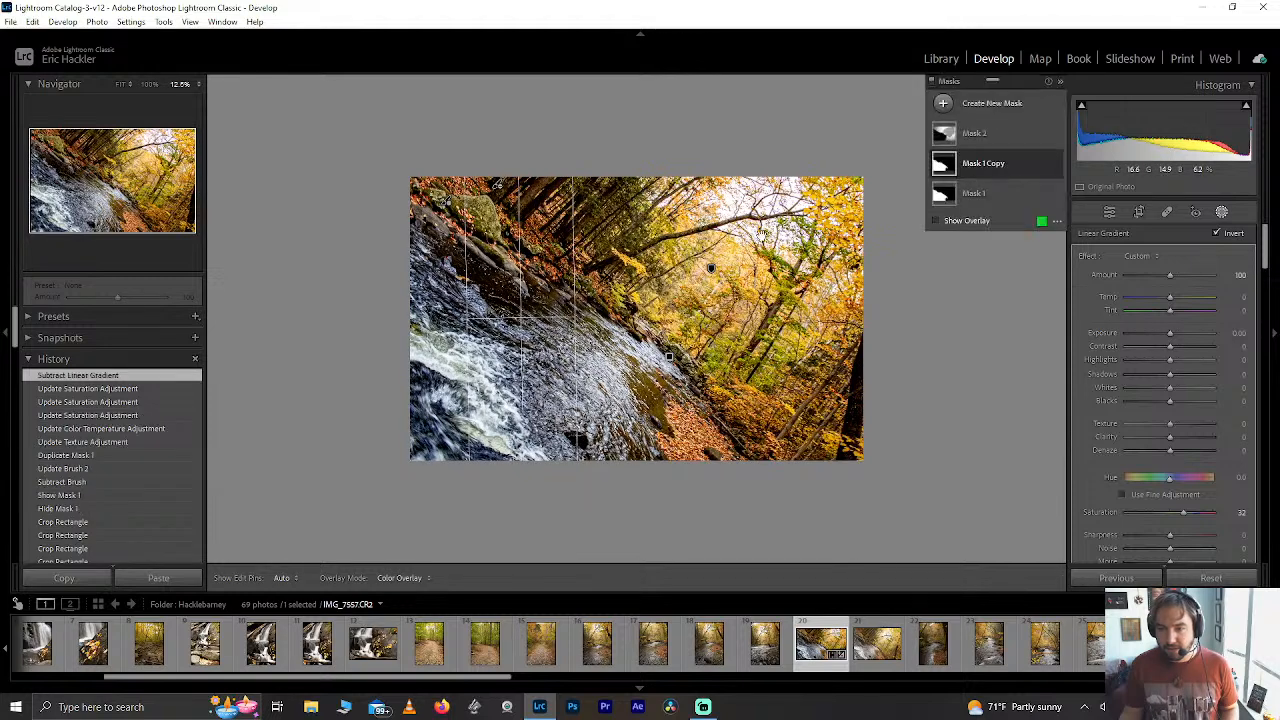
{"action": "left_click", "coordinate": [937, 221]}
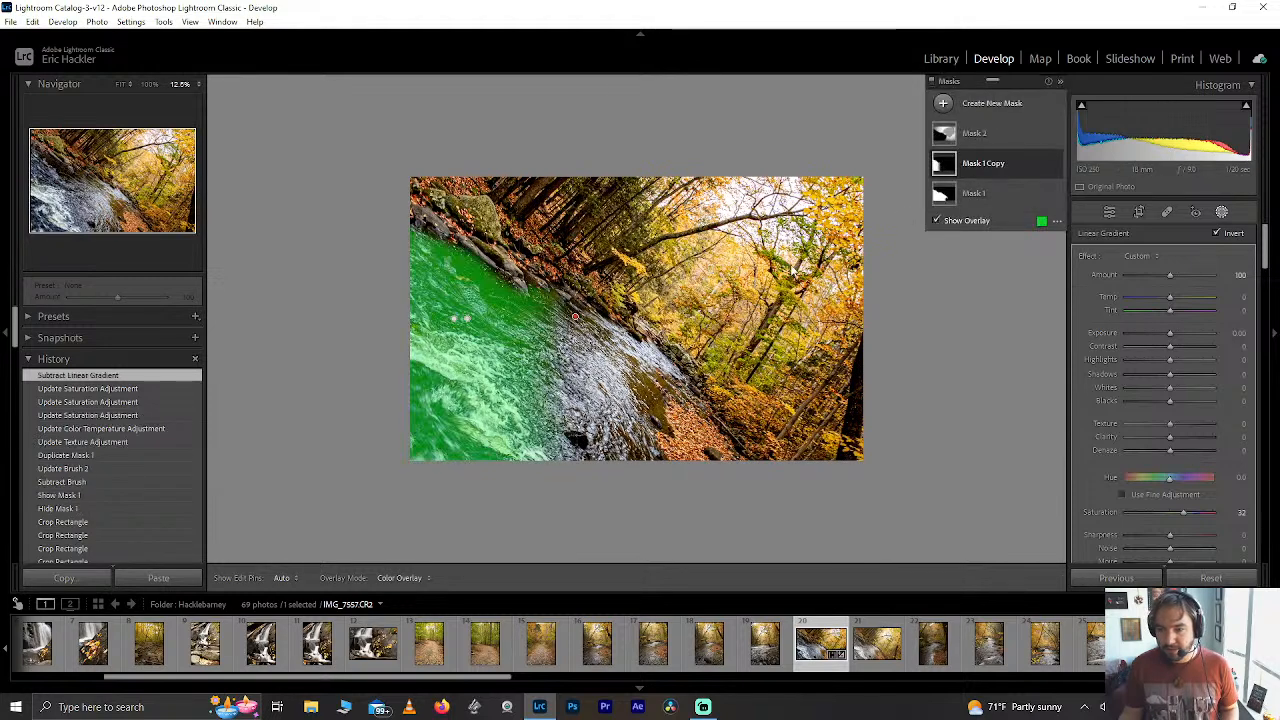
Move, rotate and widen the linear gradient so it runs diagonally along the stream and fades gradually toward the forest bank.
{"action": "left_click_drag", "start_coordinate": [516, 323], "coordinate": [762, 282]}
{"action": "left_click_drag", "start_coordinate": [614, 316], "coordinate": [620, 320]}
{"action": "left_click_drag", "start_coordinate": [707, 265], "coordinate": [710, 268]}
{"action": "left_click_drag", "start_coordinate": [764, 222], "coordinate": [635, 302]}
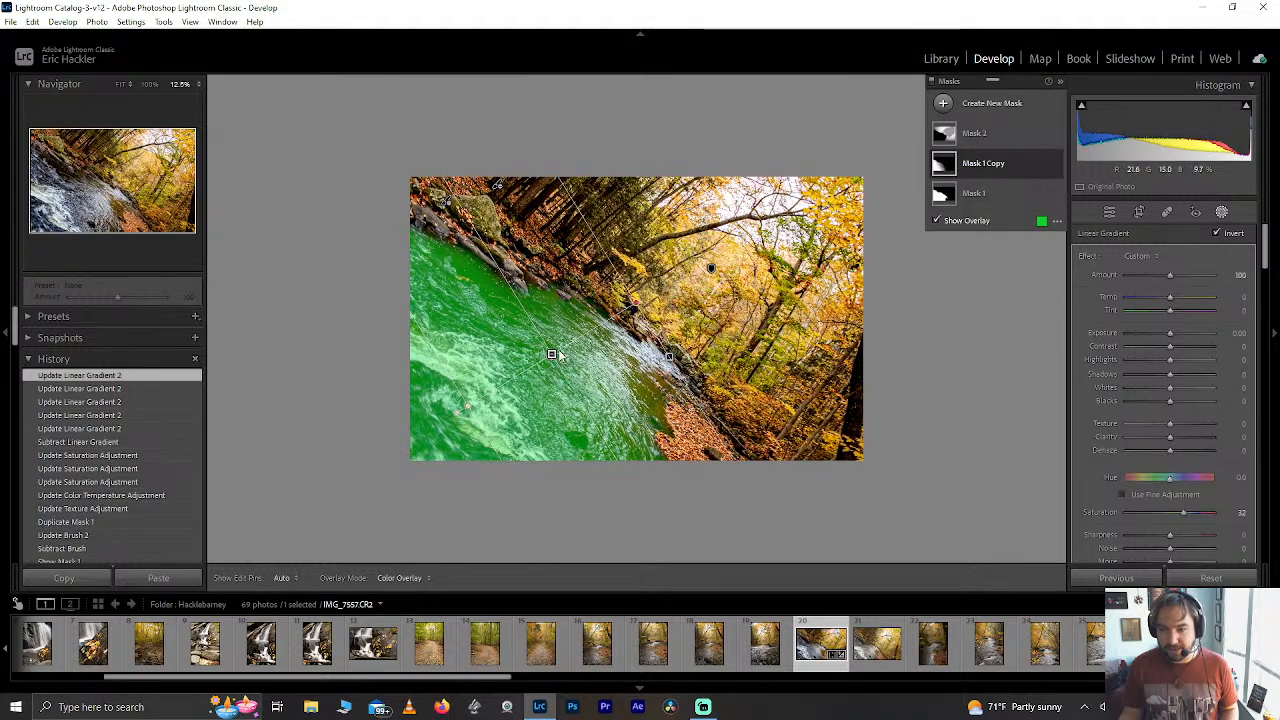
{"action": "left_click_drag", "start_coordinate": [557, 354], "coordinate": [553, 384]}
{"action": "left_click_drag", "start_coordinate": [611, 475], "coordinate": [623, 466]}
{"action": "left_click_drag", "start_coordinate": [553, 381], "coordinate": [600, 402]}
{"action": "mouse_move", "coordinate": [671, 496]}
{"action": "left_mouse_down"}
{"action": "mouse_move", "coordinate": [683, 497]}
{"action": "mouse_move", "coordinate": [663, 506]}
{"action": "left_mouse_up"}
{"action": "left_click_drag", "start_coordinate": [600, 402], "coordinate": [580, 383]}
{"action": "left_click_drag", "start_coordinate": [616, 448], "coordinate": [627, 440]}
{"action": "left_click_drag", "start_coordinate": [580, 383], "coordinate": [537, 381]}
{"action": "left_click_drag", "start_coordinate": [606, 326], "coordinate": [655, 285]}
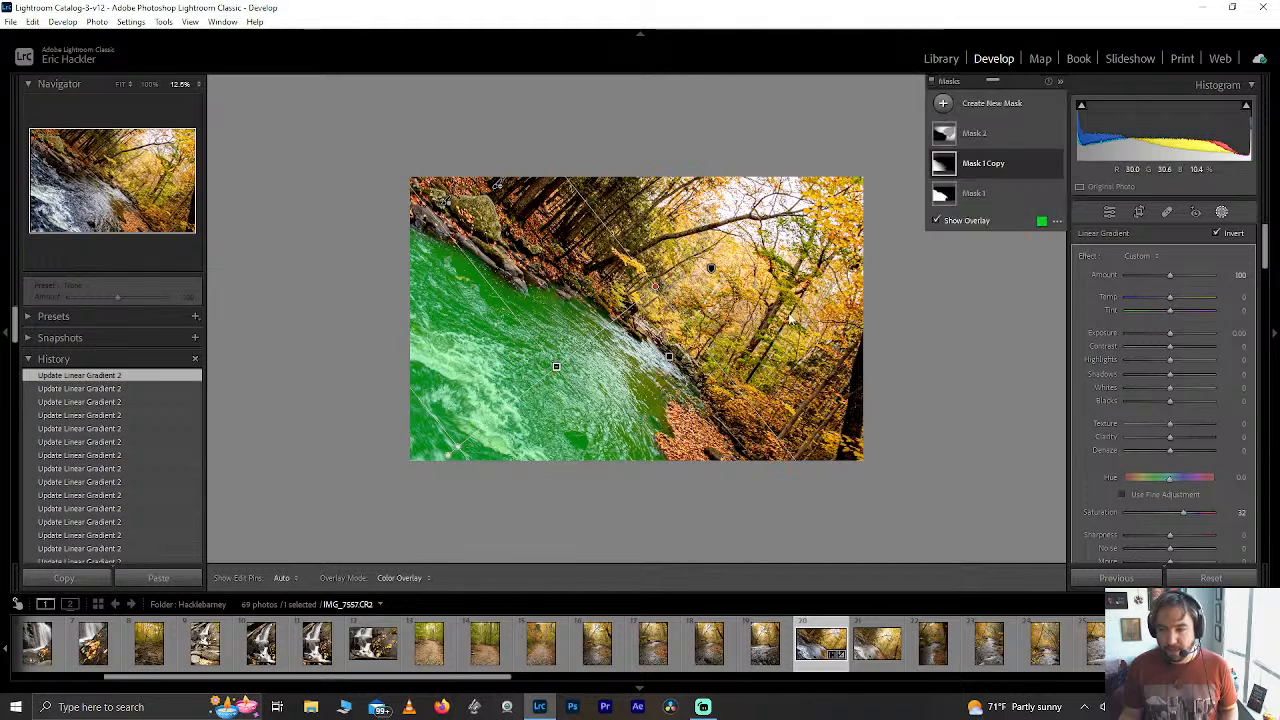
Compare the photo with Mask 1 Copy off and on without the overlay, widen its gradient further toward the trees, and leave masking.
{"action": "left_click", "coordinate": [955, 219]}
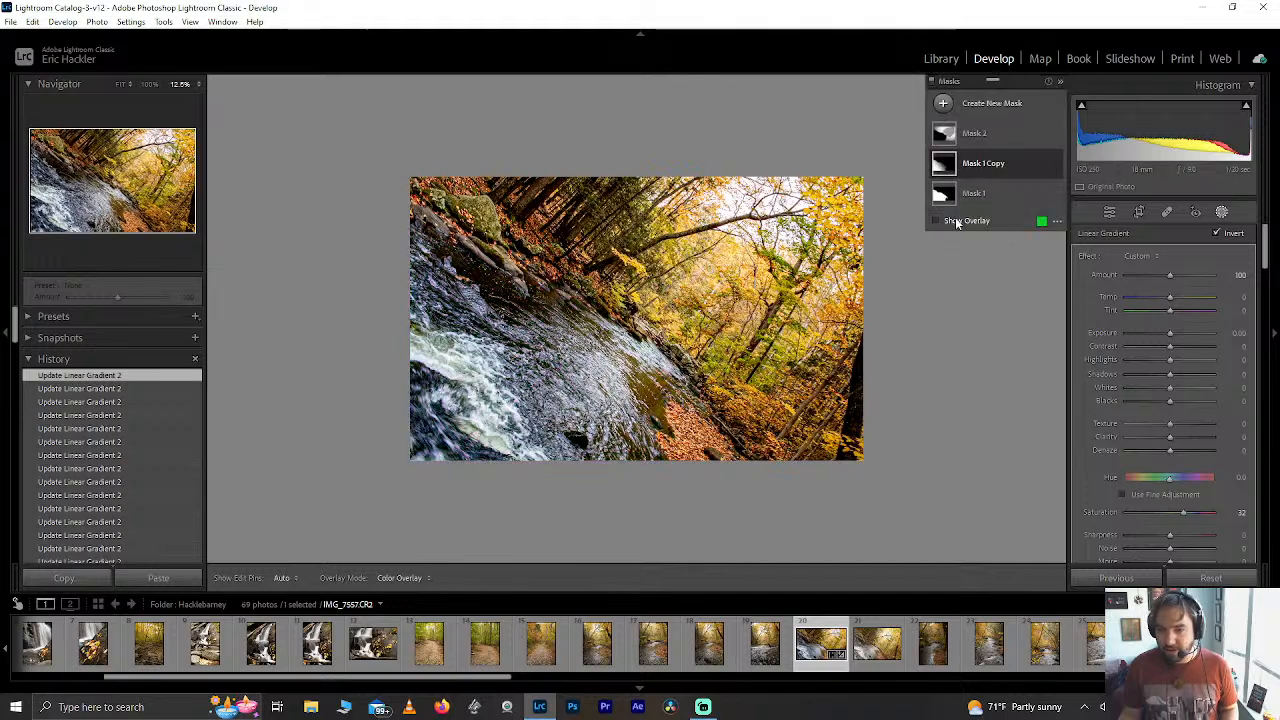
{"action": "left_click", "coordinate": [1054, 165]}
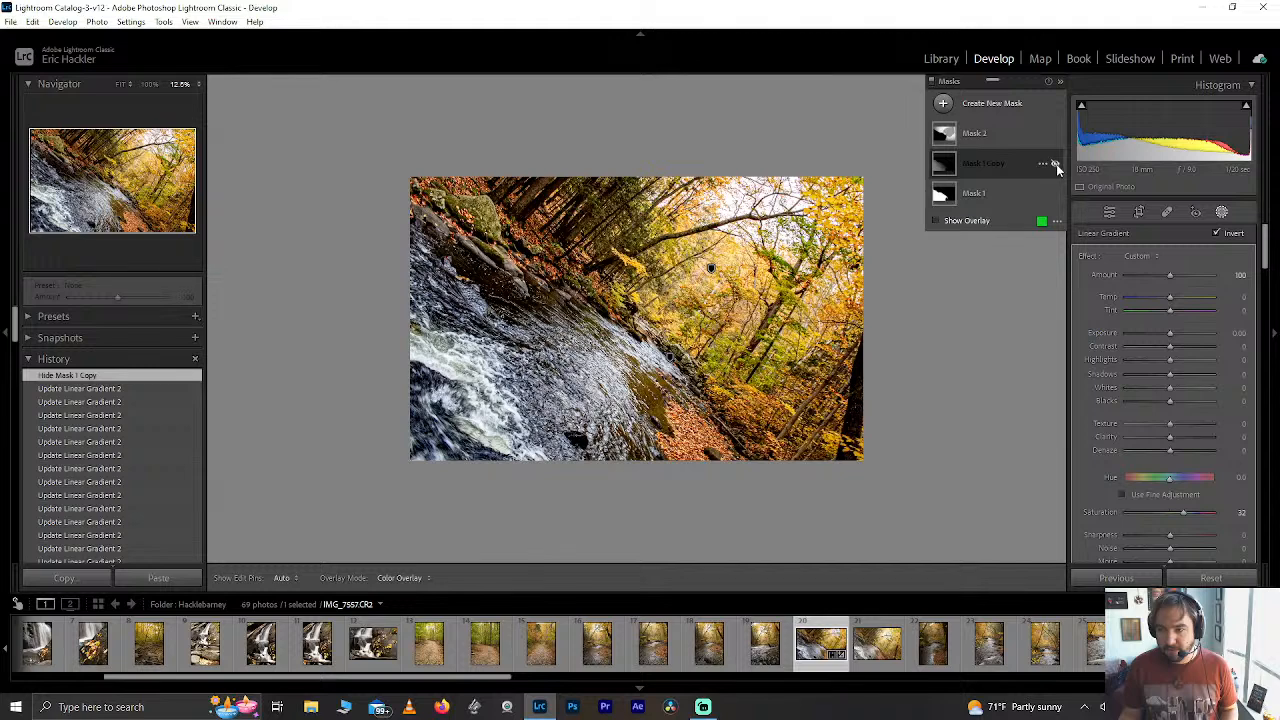
{"action": "left_click", "coordinate": [1056, 165]}
{"action": "left_click", "coordinate": [1056, 165]}
{"action": "left_click", "coordinate": [1056, 165]}
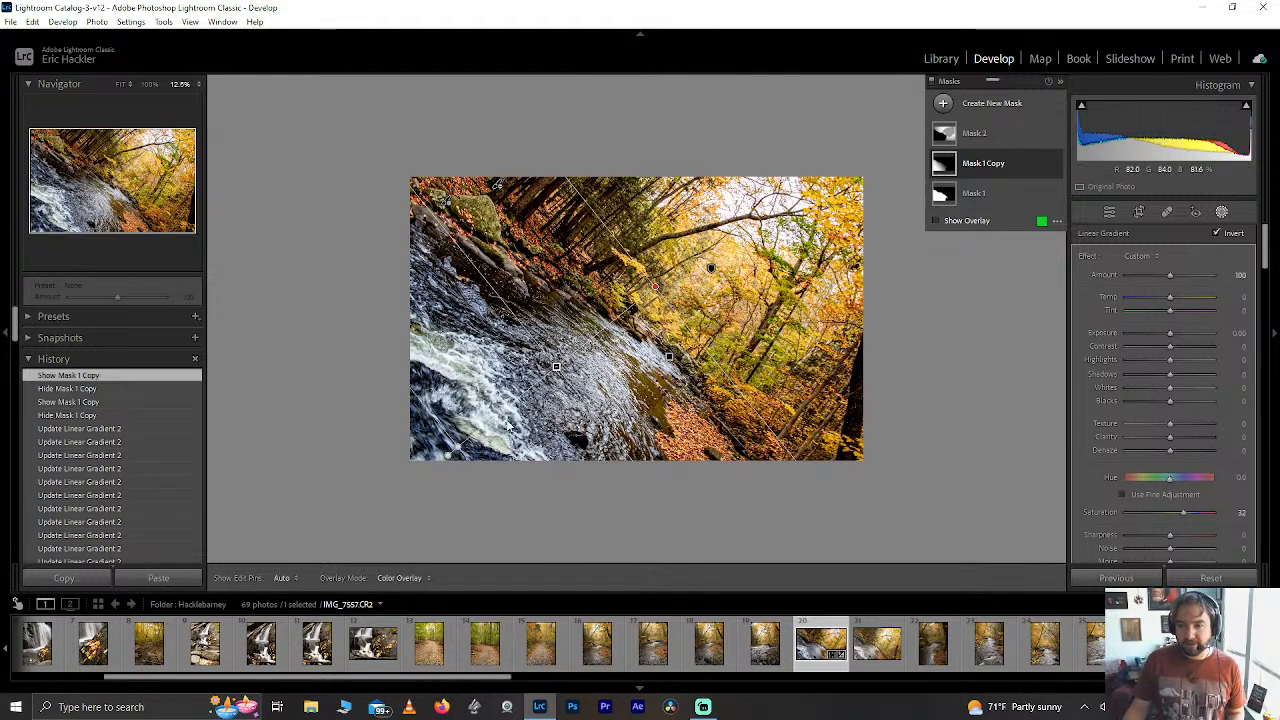
{"action": "left_click_drag", "start_coordinate": [655, 287], "coordinate": [685, 262]}
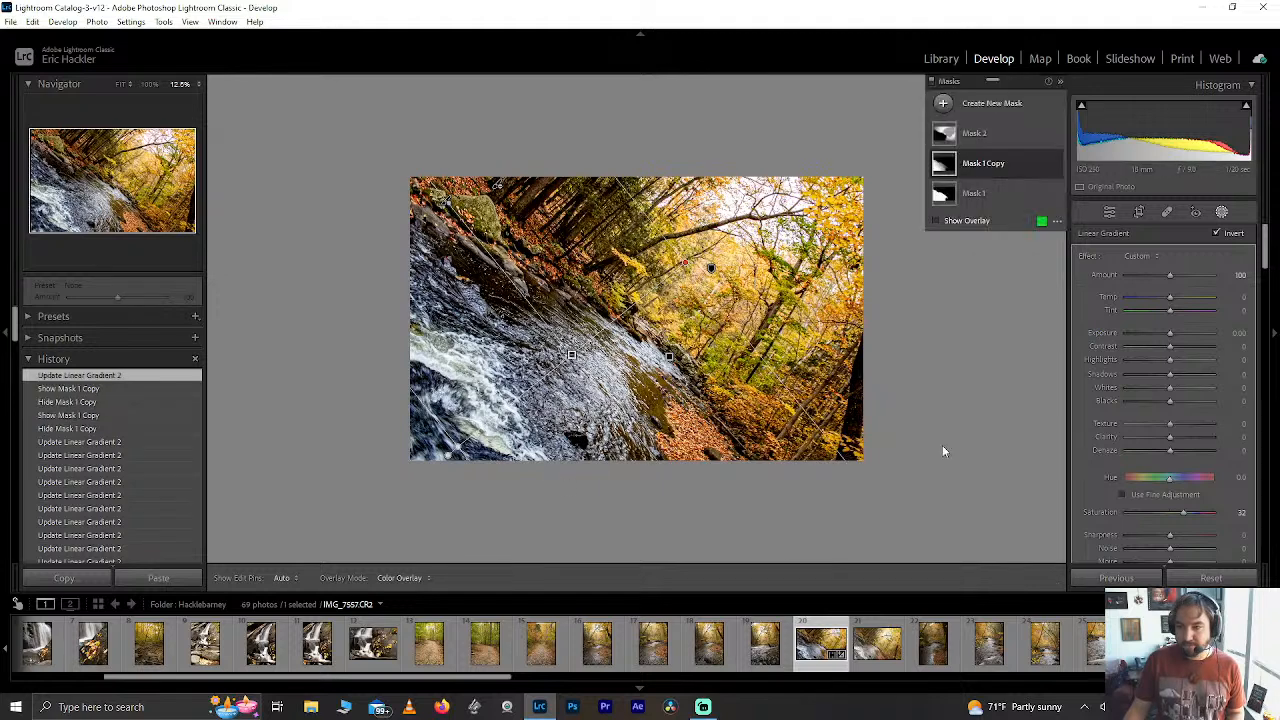
{"action": "left_click", "coordinate": [1111, 212]}
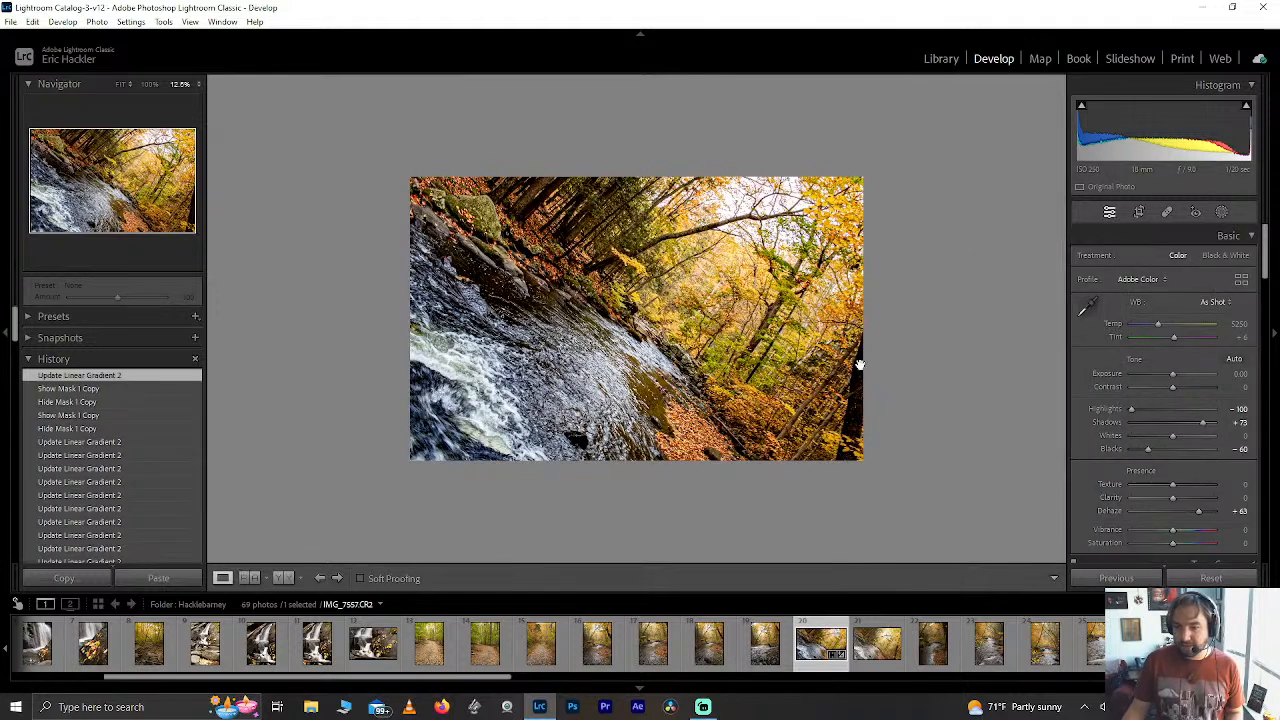
Rate IMG_7557 three stars, filter the filmstrip to rated photos, and fit the whole image in view.
{"action": "key", "text": "3"}
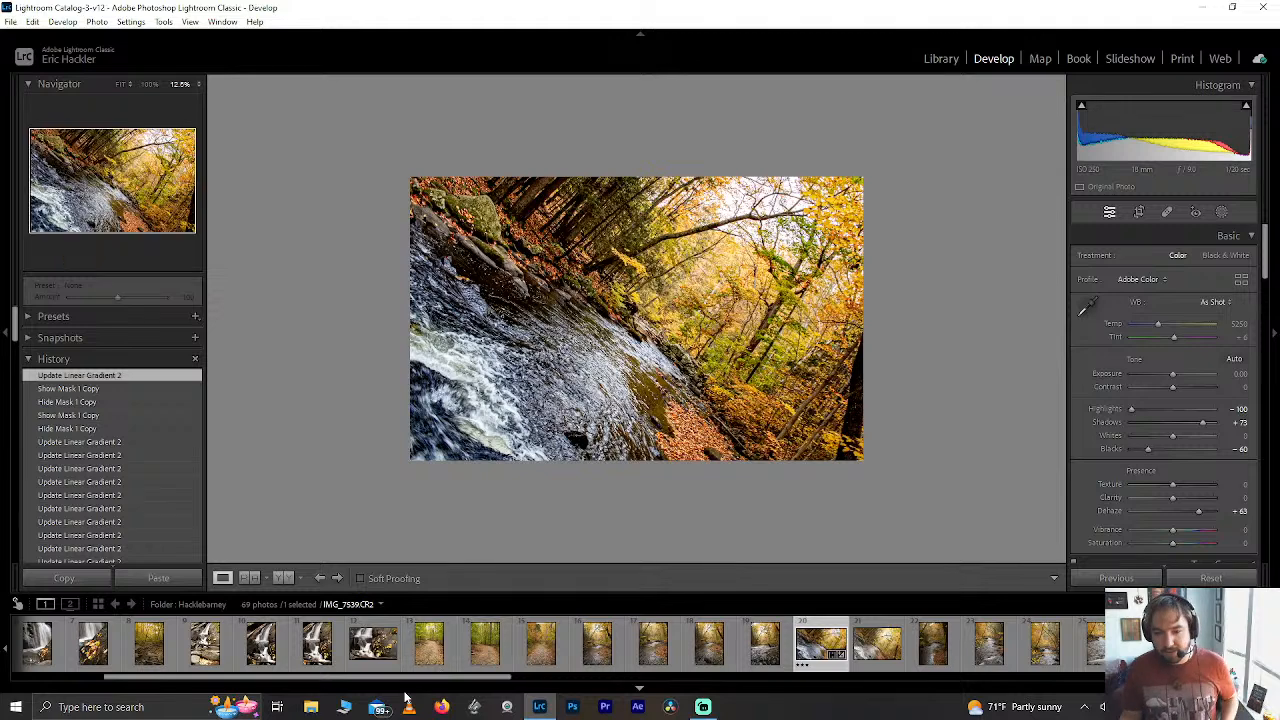
{"action": "left_click", "coordinate": [1195, 604]}
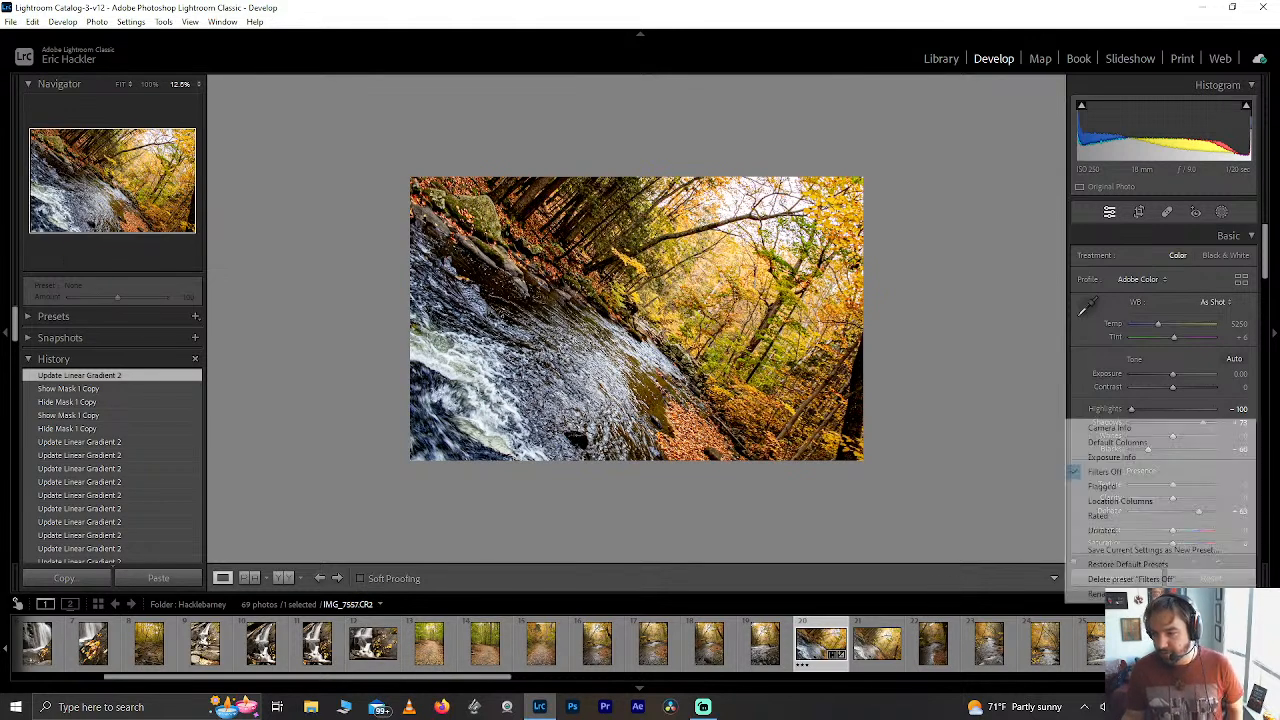
{"action": "left_click", "coordinate": [1146, 518]}
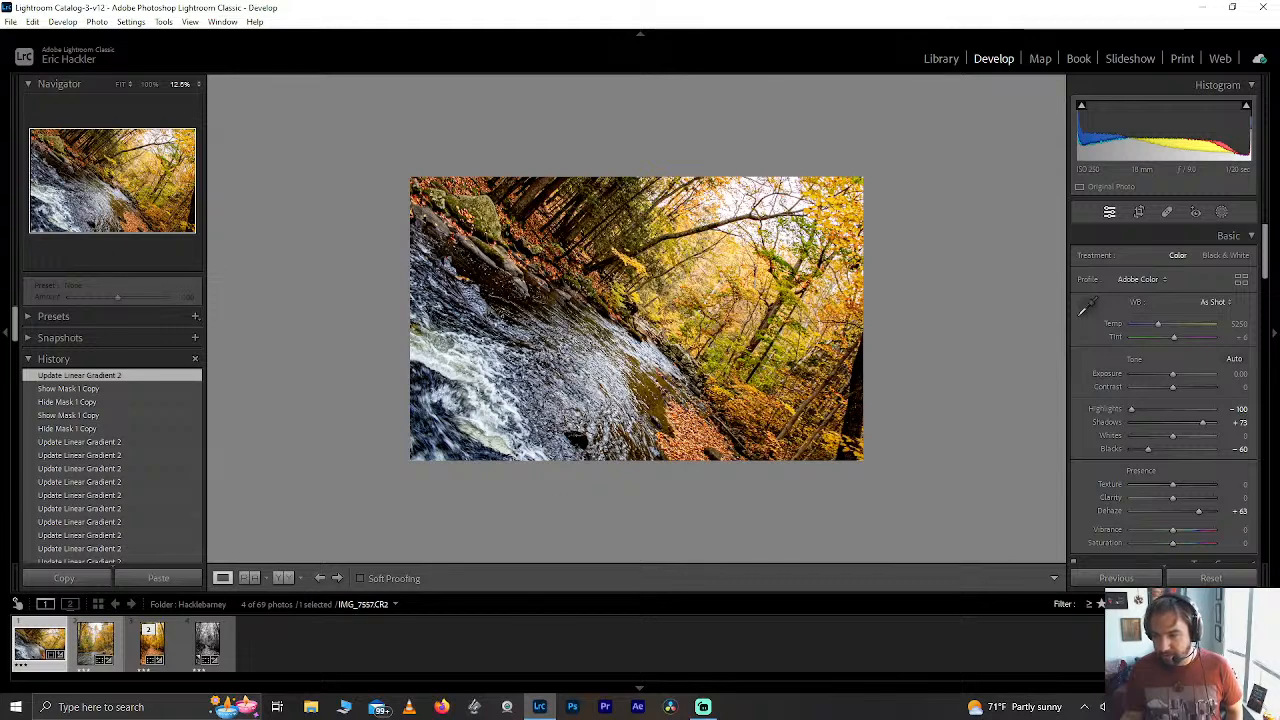
{"action": "left_click", "coordinate": [1124, 604]}
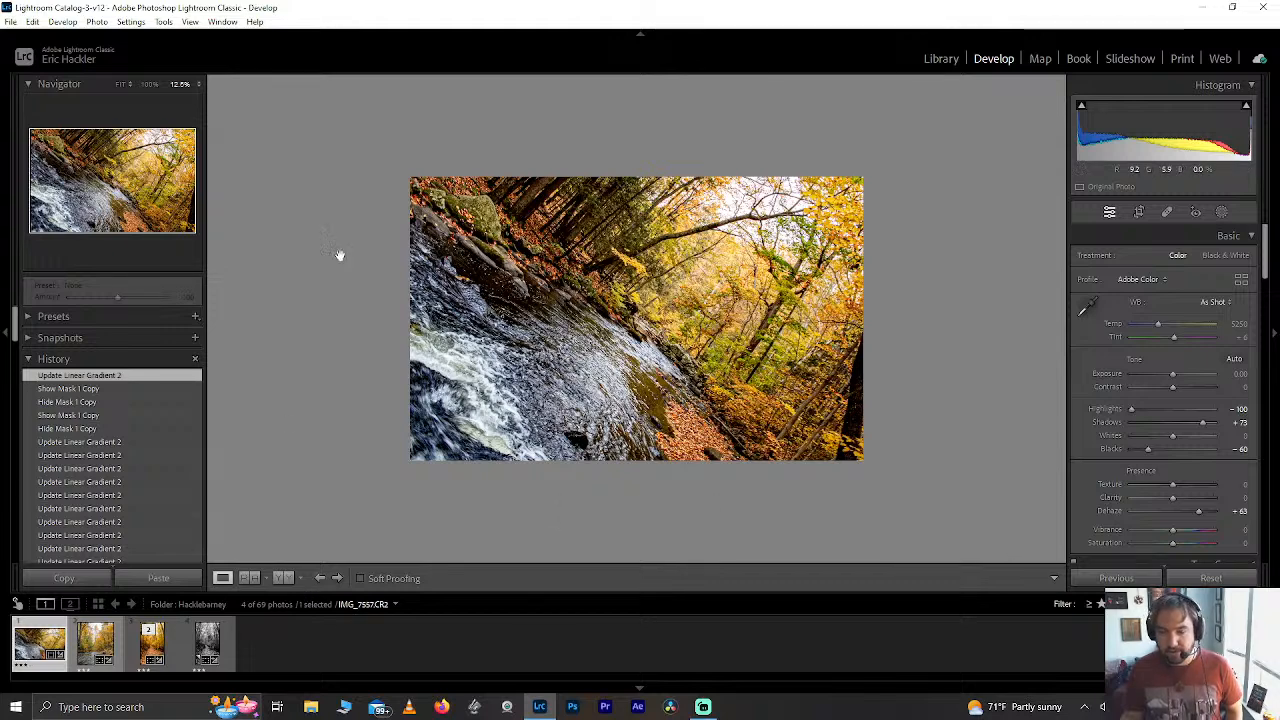
{"action": "left_click", "coordinate": [118, 84]}
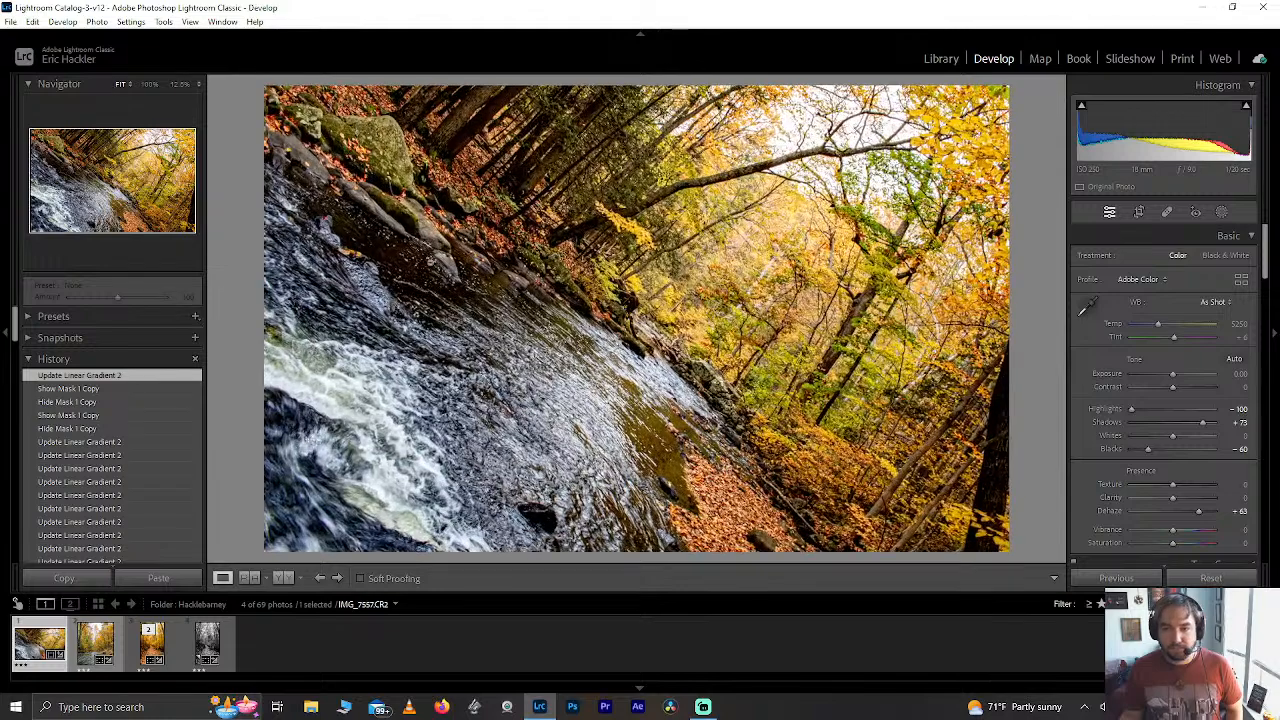
Duplicate and invert the radial Mask 1 of the forest stream photo IMG_7600.
{"action": "key", "text": "Right"}
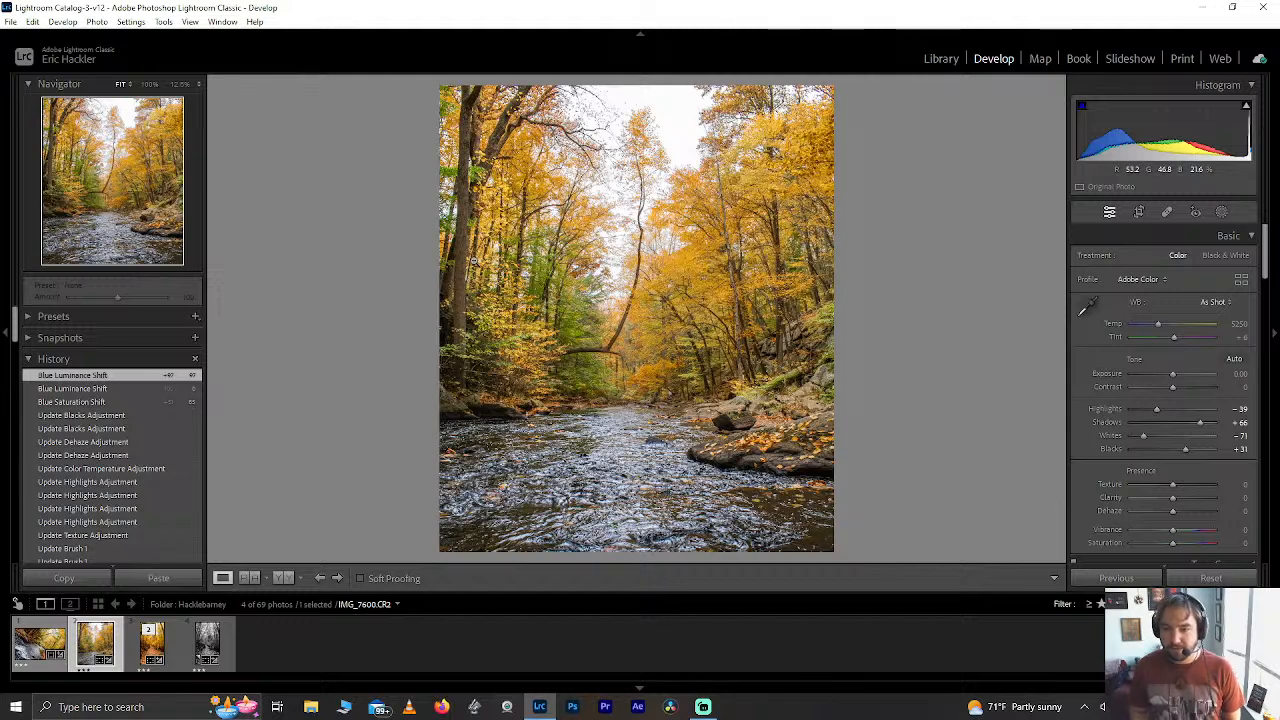
{"action": "left_click", "coordinate": [1219, 218]}
{"action": "left_click", "coordinate": [982, 163]}
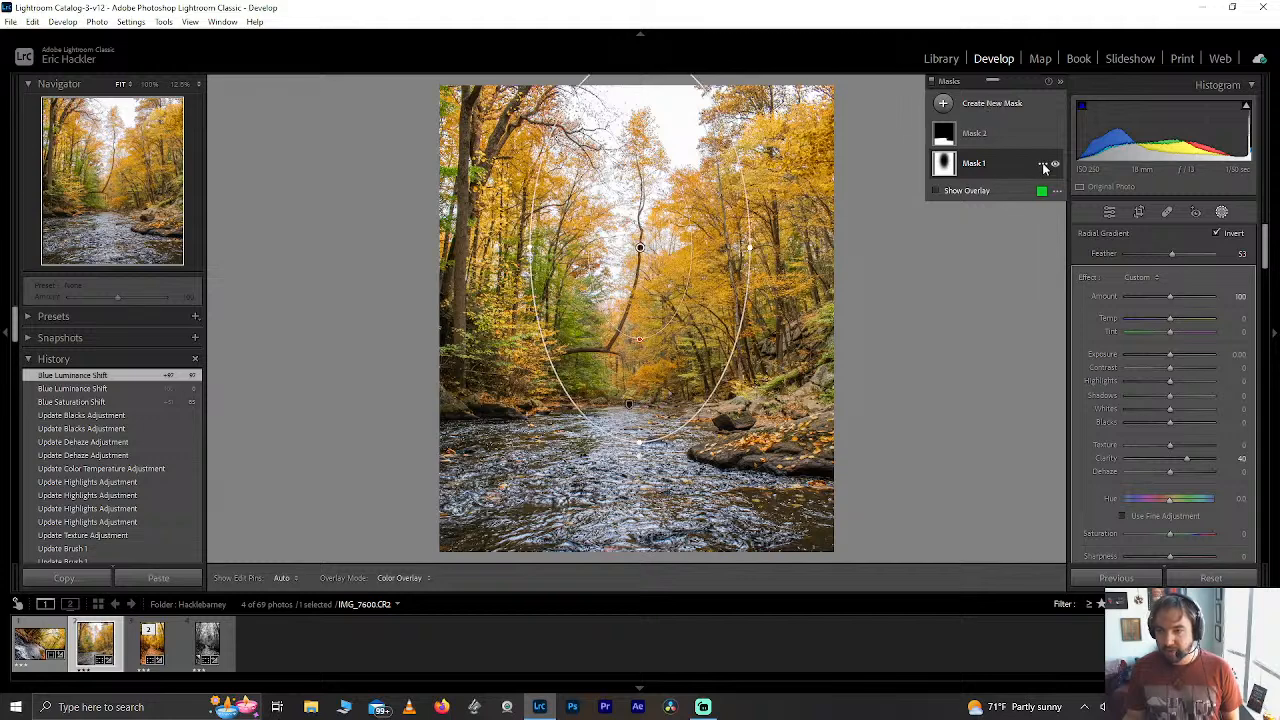
{"action": "left_click", "coordinate": [1043, 165]}
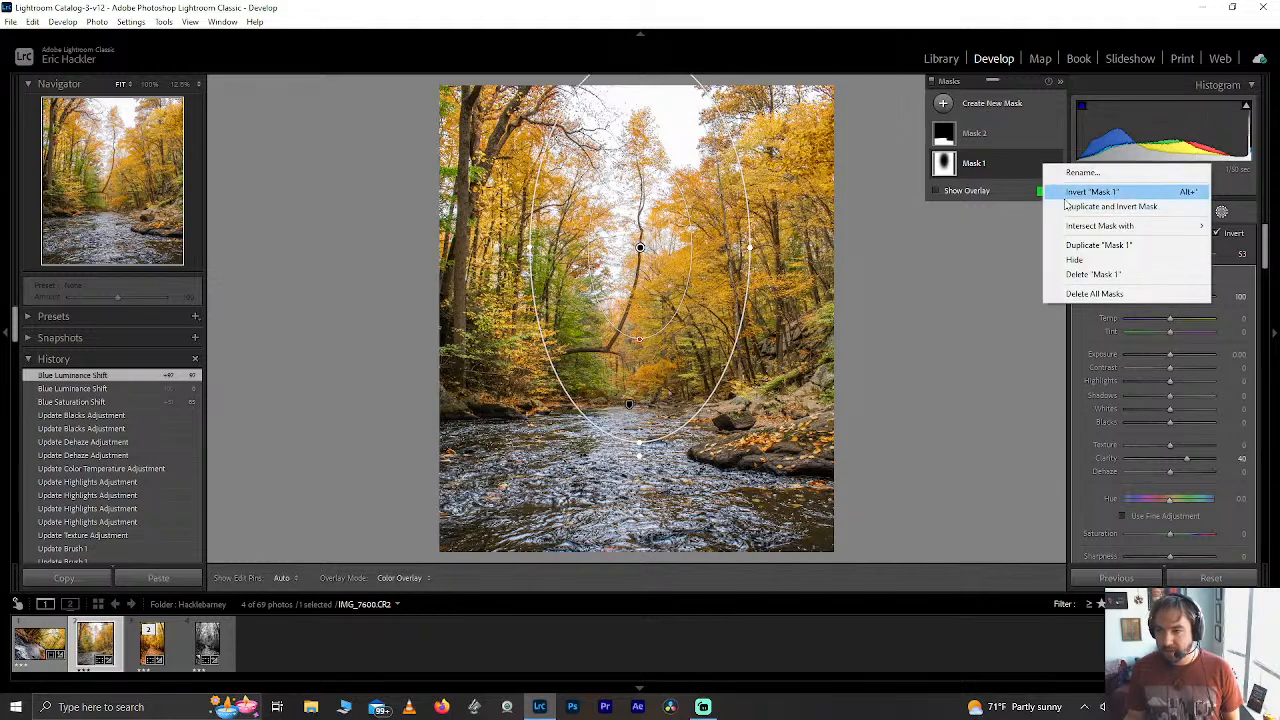
{"action": "left_click", "coordinate": [1068, 206]}
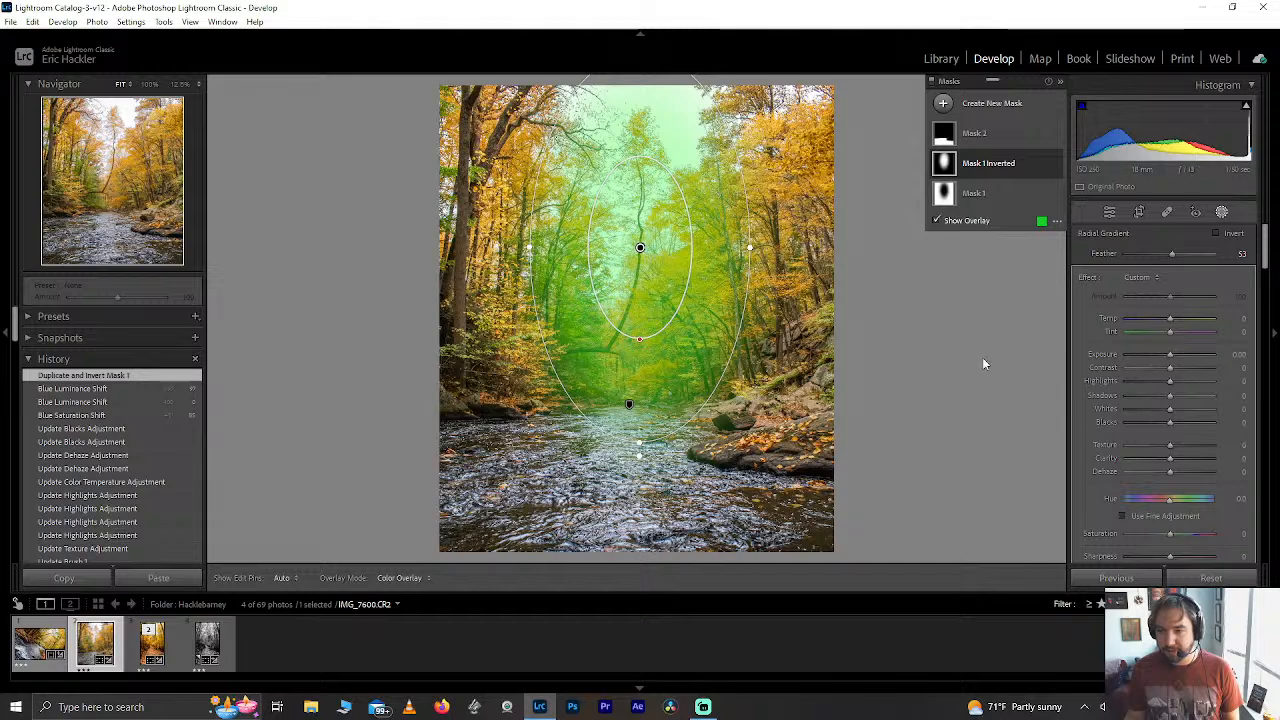
Try a dehaze change on Mask 1 Inverted, reset it, and set the mask's clarity to 24.
{"action": "left_click_drag", "start_coordinate": [1172, 471], "coordinate": [1182, 456]}
{"action": "double_click", "coordinate": [1180, 470]}
{"action": "left_click", "coordinate": [982, 197]}
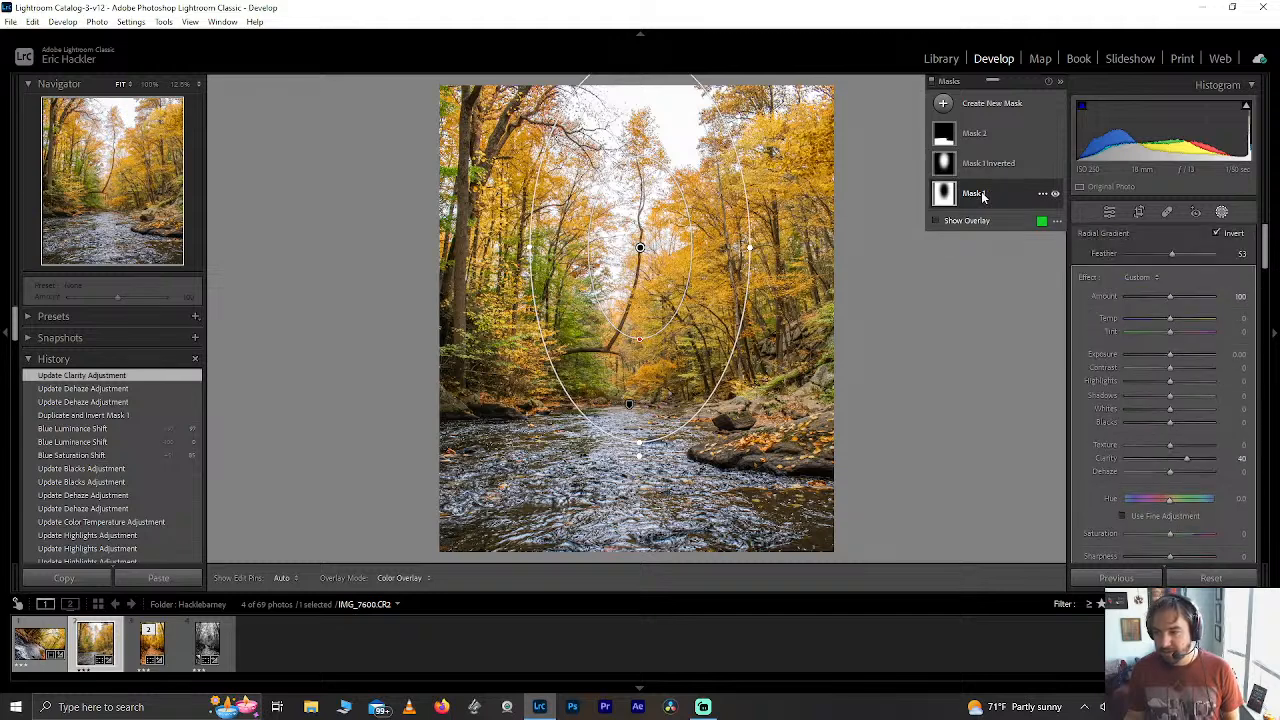
{"action": "left_click", "coordinate": [989, 163]}
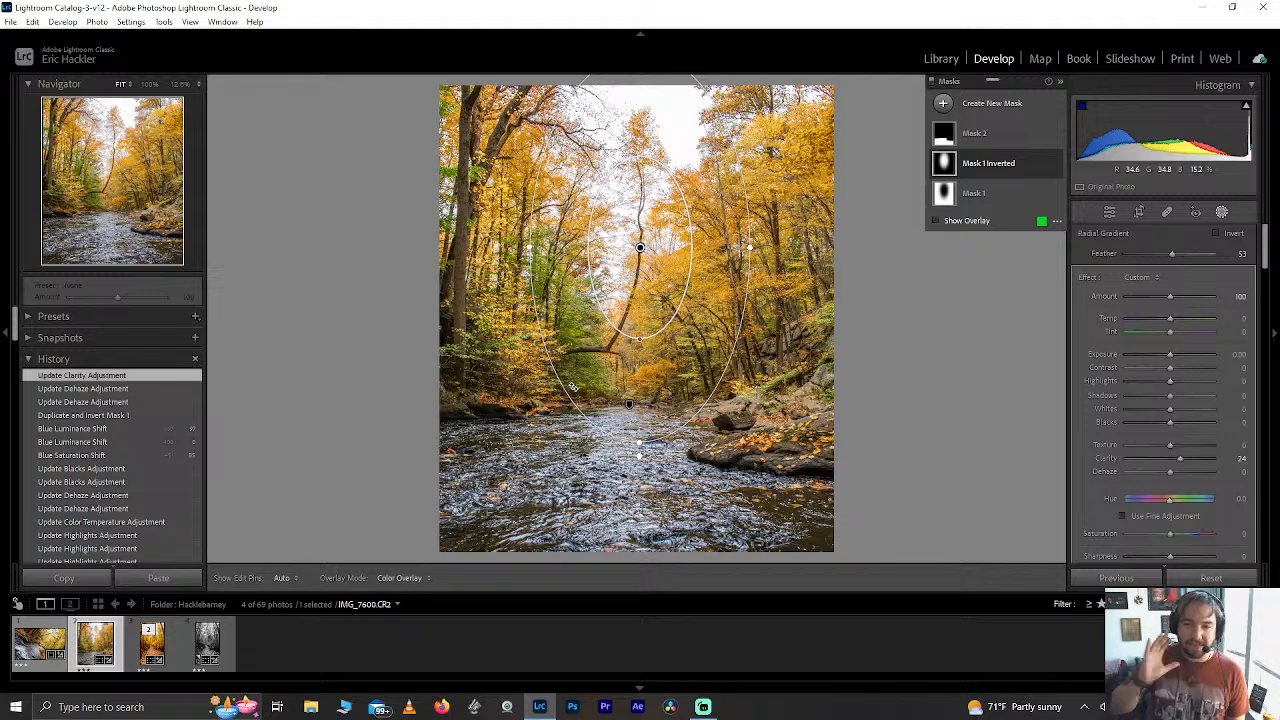
Open the color leaf-path panorama IMG_7638-Pano outside masking and set its shadows to +53 and blacks to -100.
{"action": "left_click", "coordinate": [148, 652]}
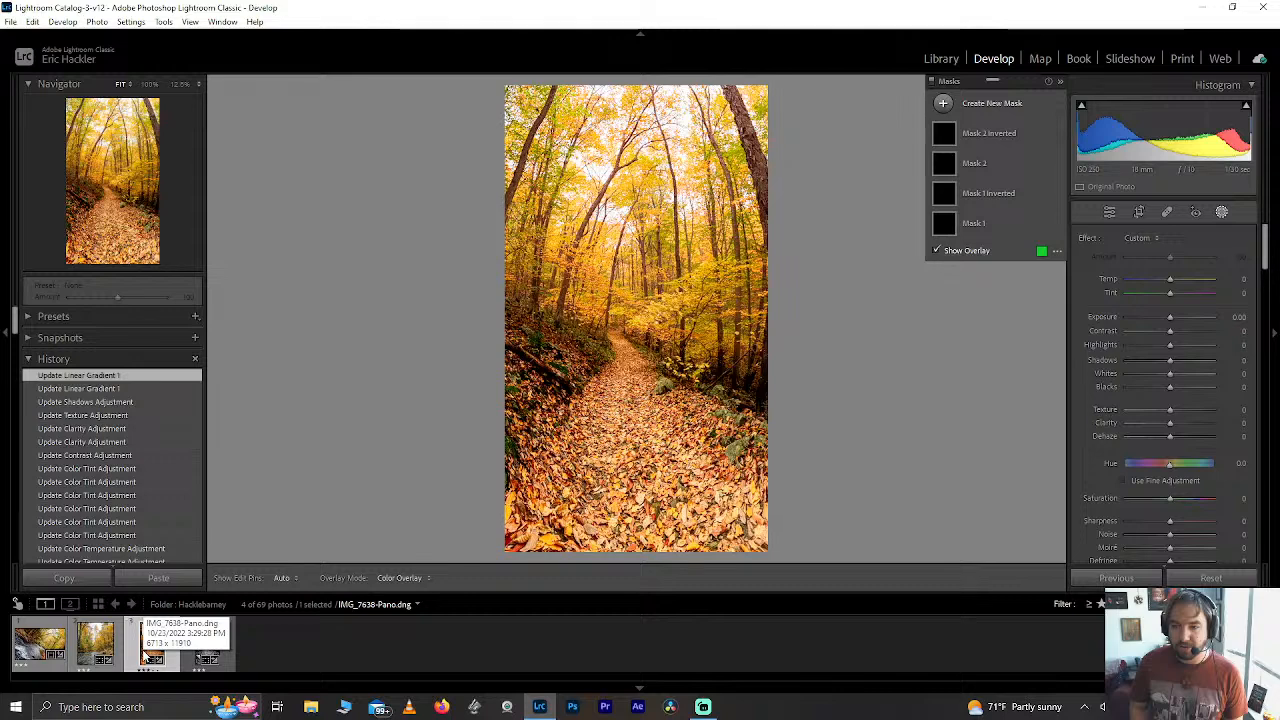
{"action": "left_click", "coordinate": [1221, 213]}
{"action": "left_click", "coordinate": [1222, 213]}
{"action": "left_click", "coordinate": [1223, 212]}
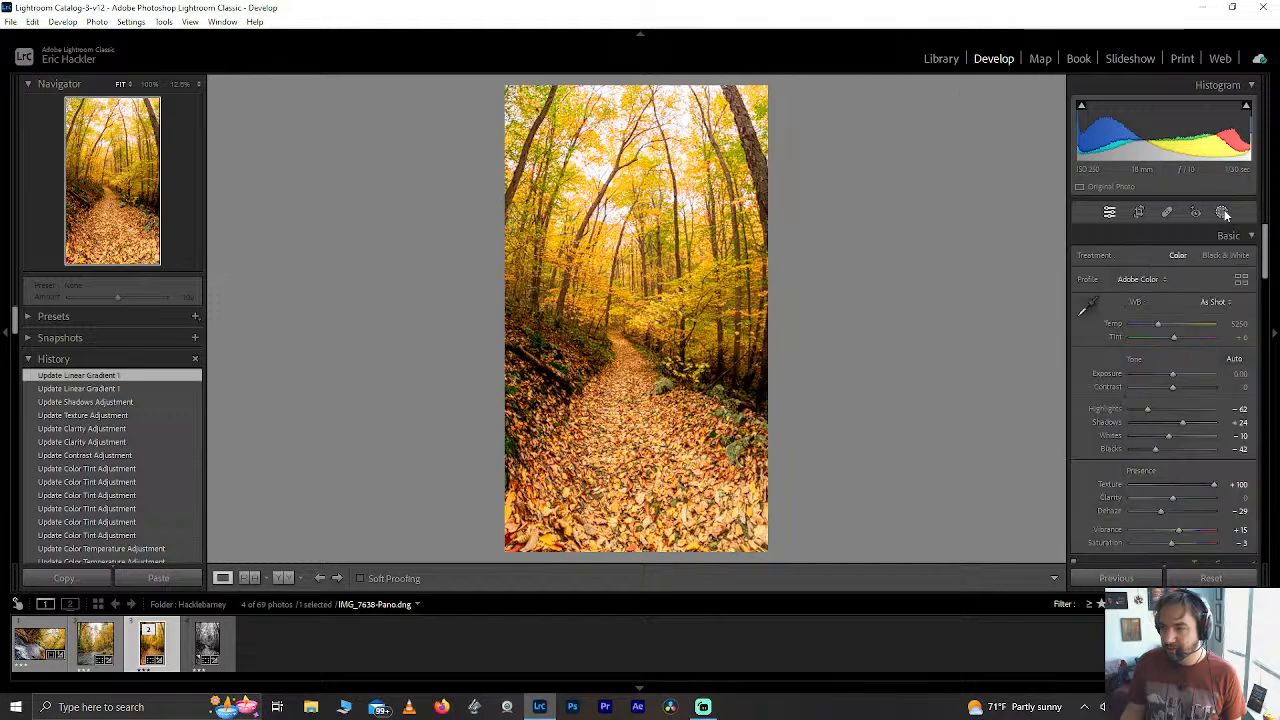
{"action": "left_click_drag", "start_coordinate": [1181, 422], "coordinate": [1129, 452]}
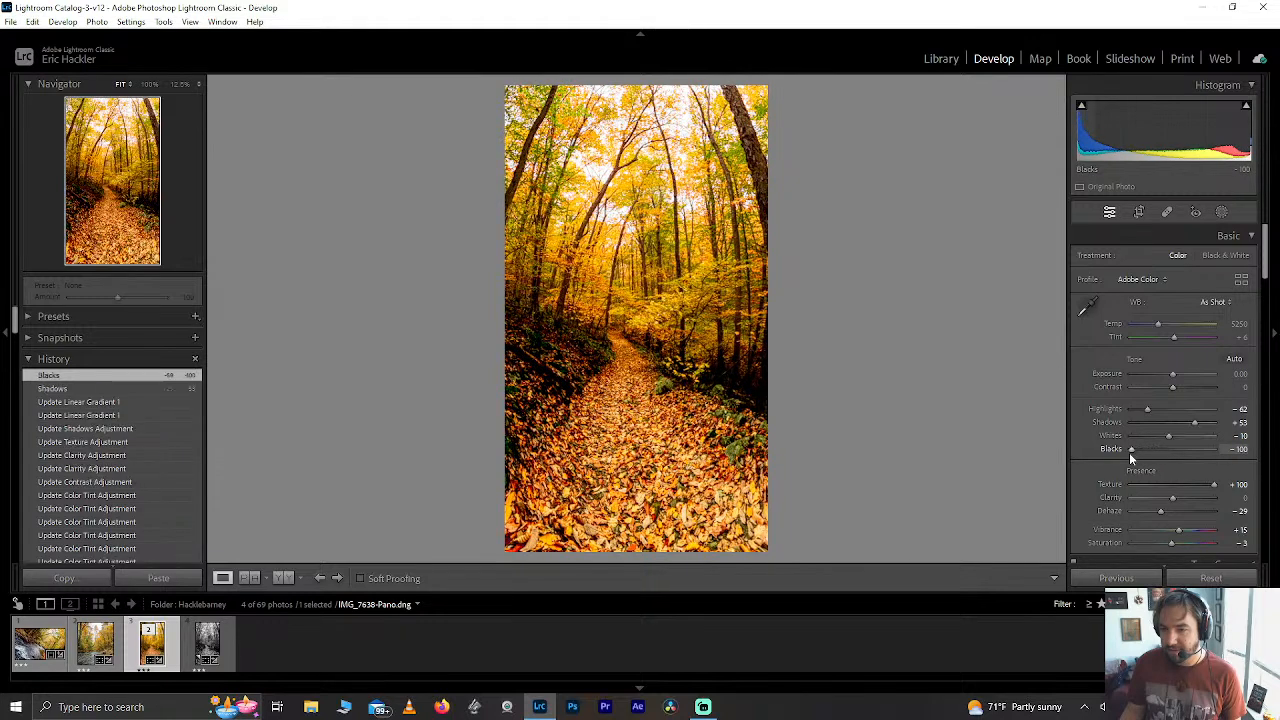
Reset the panorama's vibrance and saturation, then set vibrance to -65 and saturation to +8.
{"action": "double_click", "coordinate": [1177, 529]}
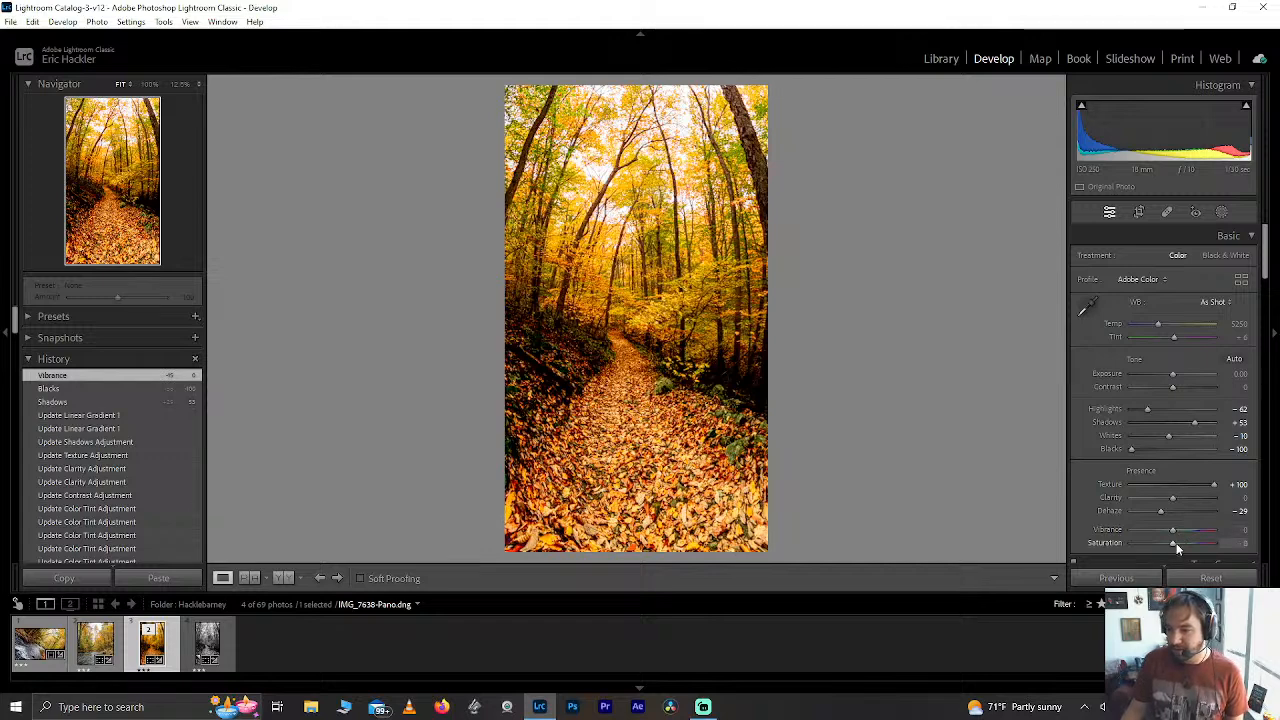
{"action": "double_click", "coordinate": [1176, 546]}
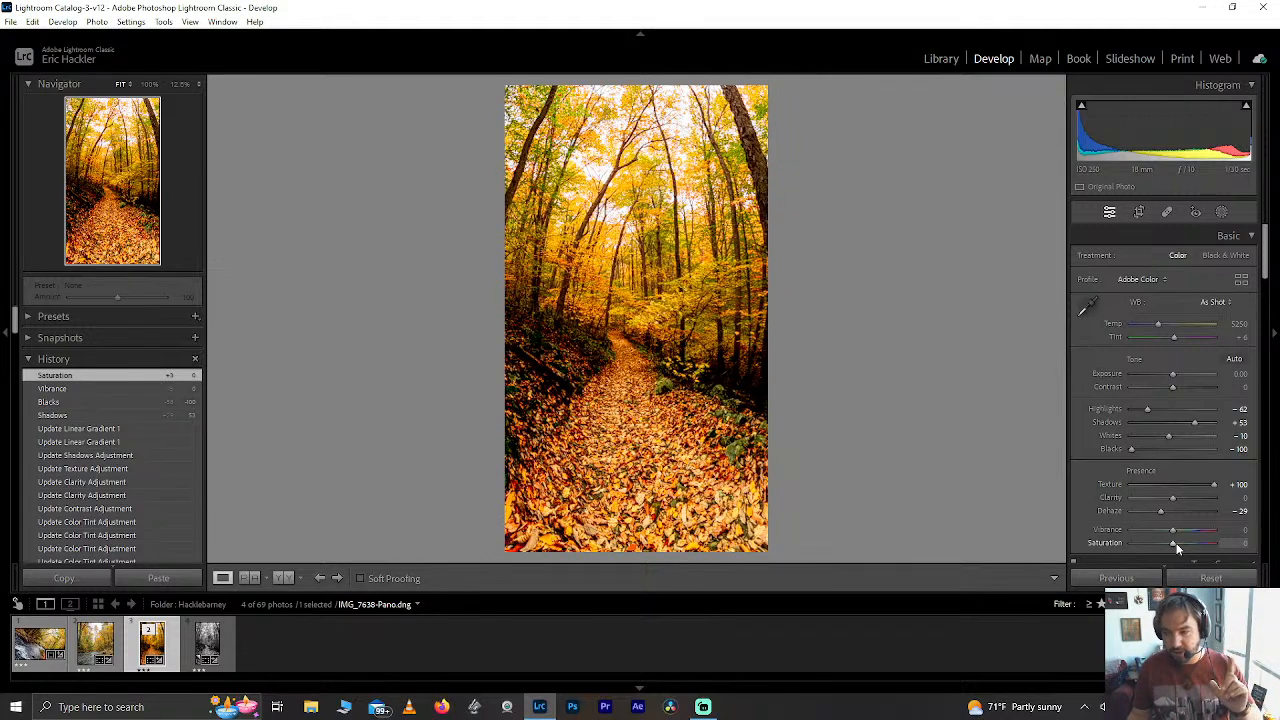
{"action": "left_click_drag", "start_coordinate": [1174, 530], "coordinate": [1149, 526]}
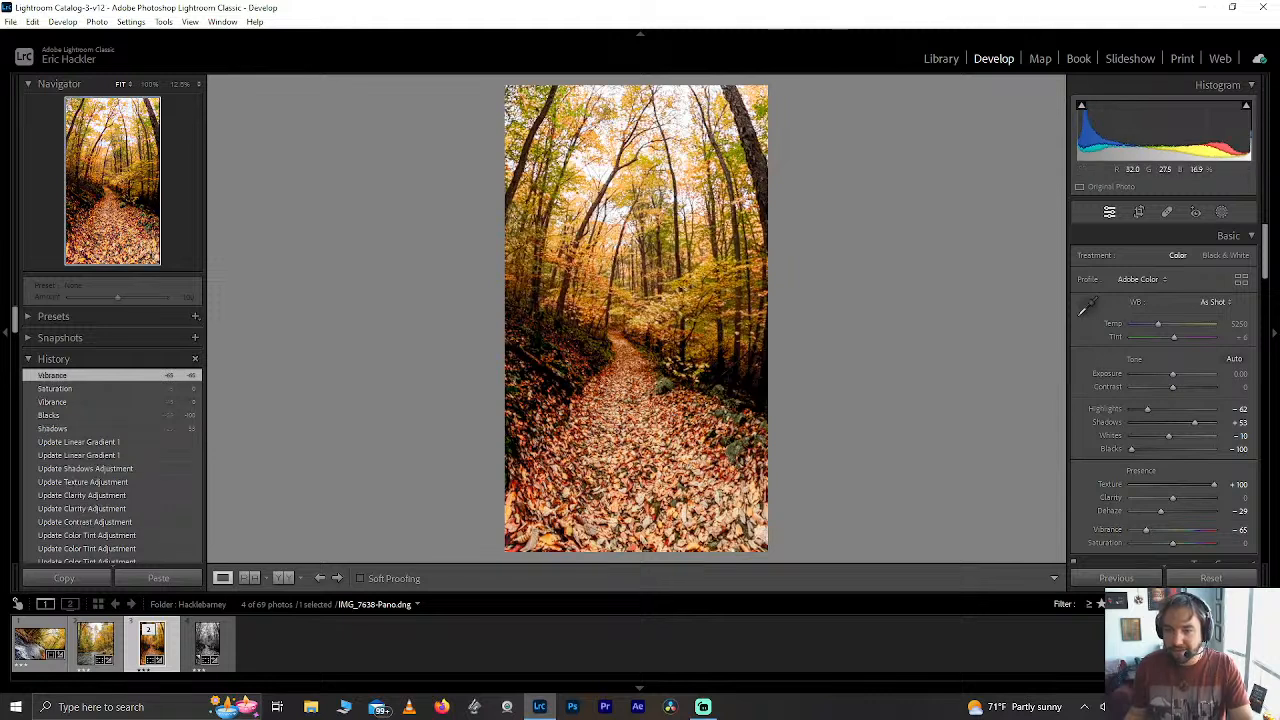
{"action": "left_click_drag", "start_coordinate": [1186, 543], "coordinate": [1179, 542]}
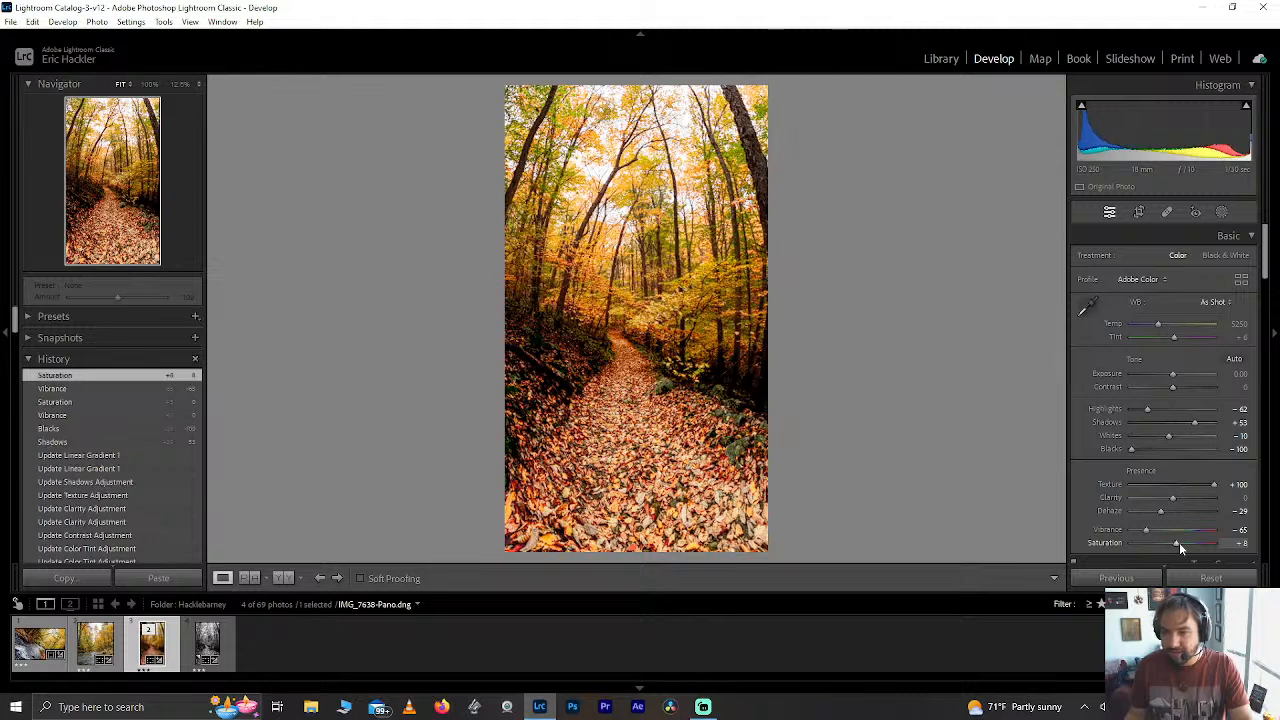
Open the black-and-white copy of IMG_7638-Pano, examine the leaves on the path up close, and select its Mask 1.
{"action": "left_click", "coordinate": [213, 651]}
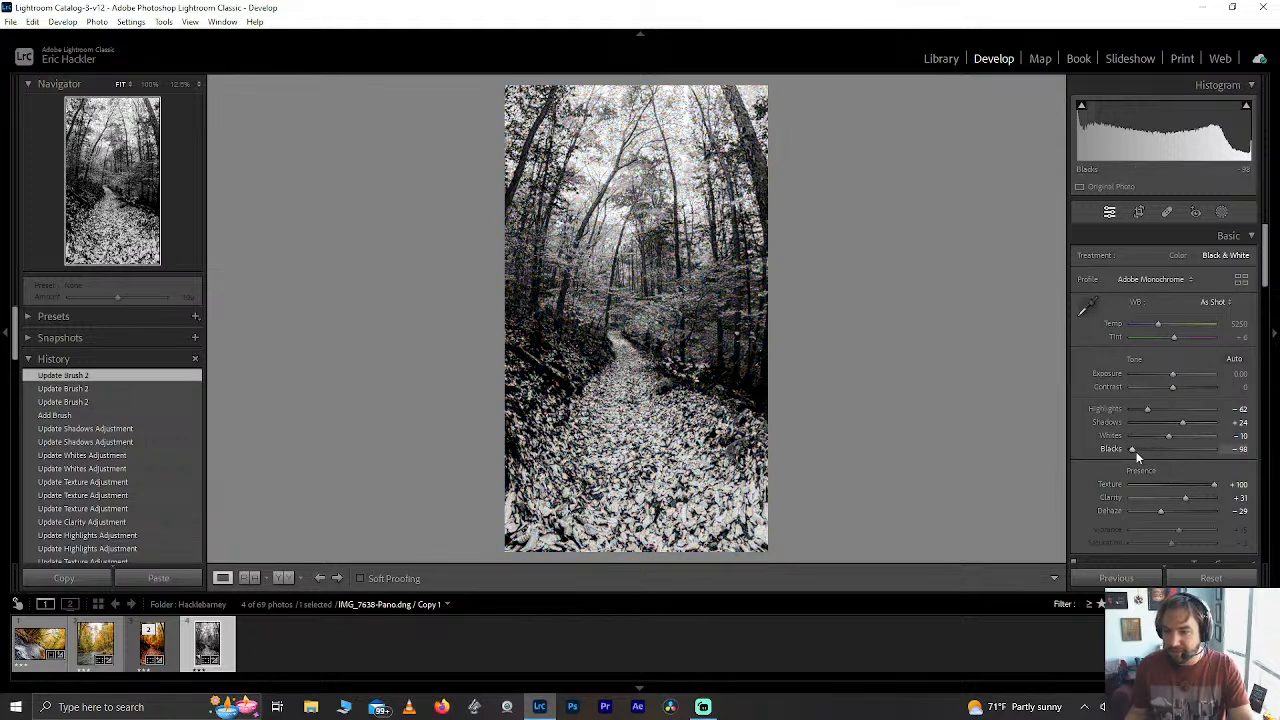
{"action": "left_click", "coordinate": [639, 470]}
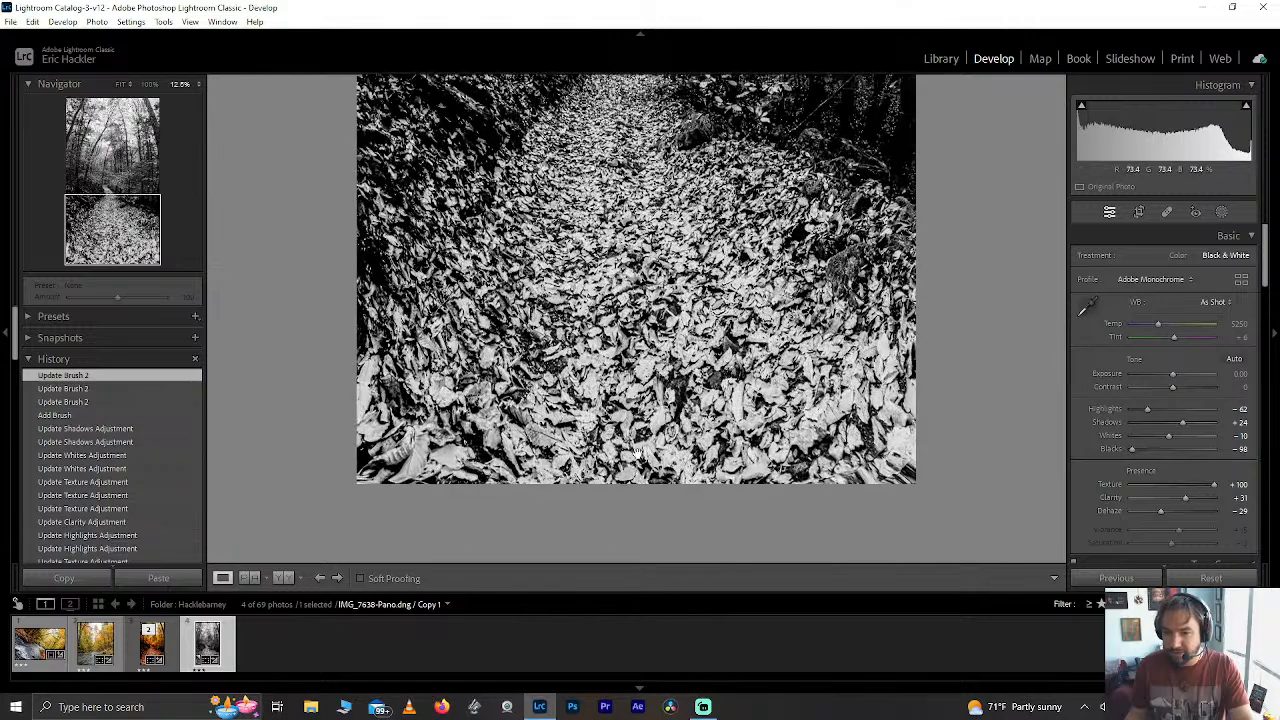
{"action": "left_click", "coordinate": [629, 369]}
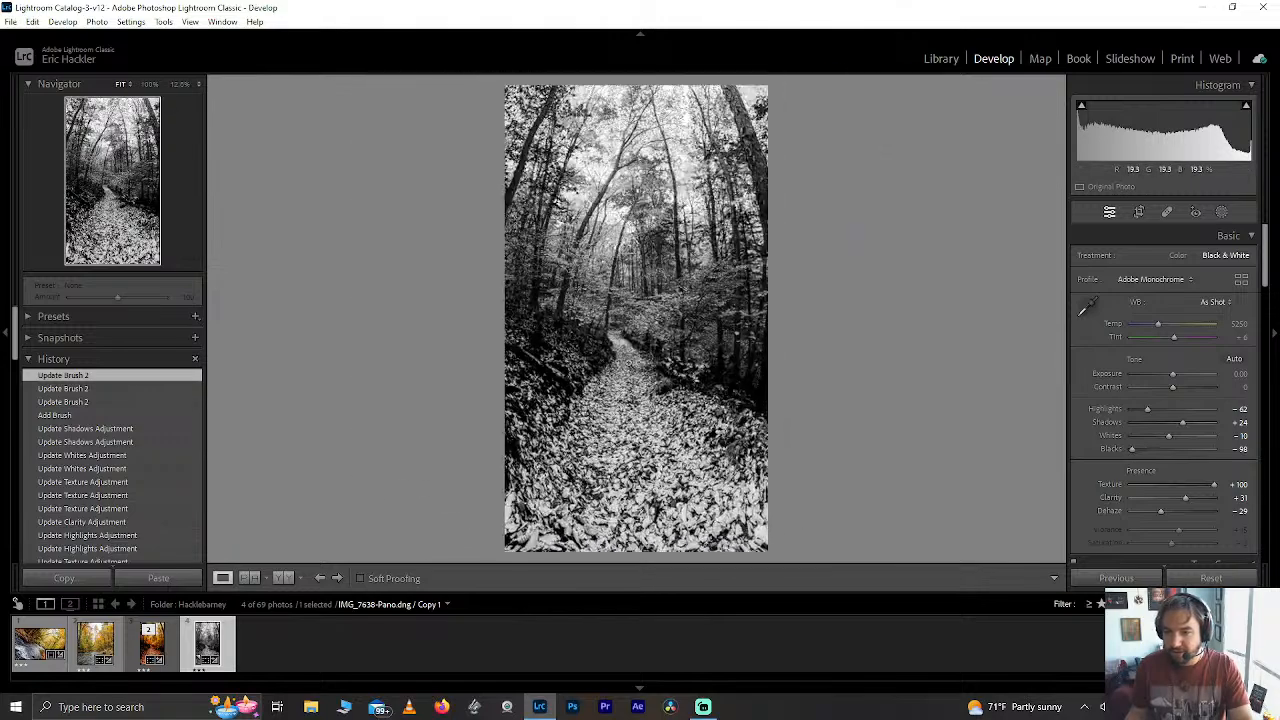
{"action": "left_click", "coordinate": [1222, 213]}
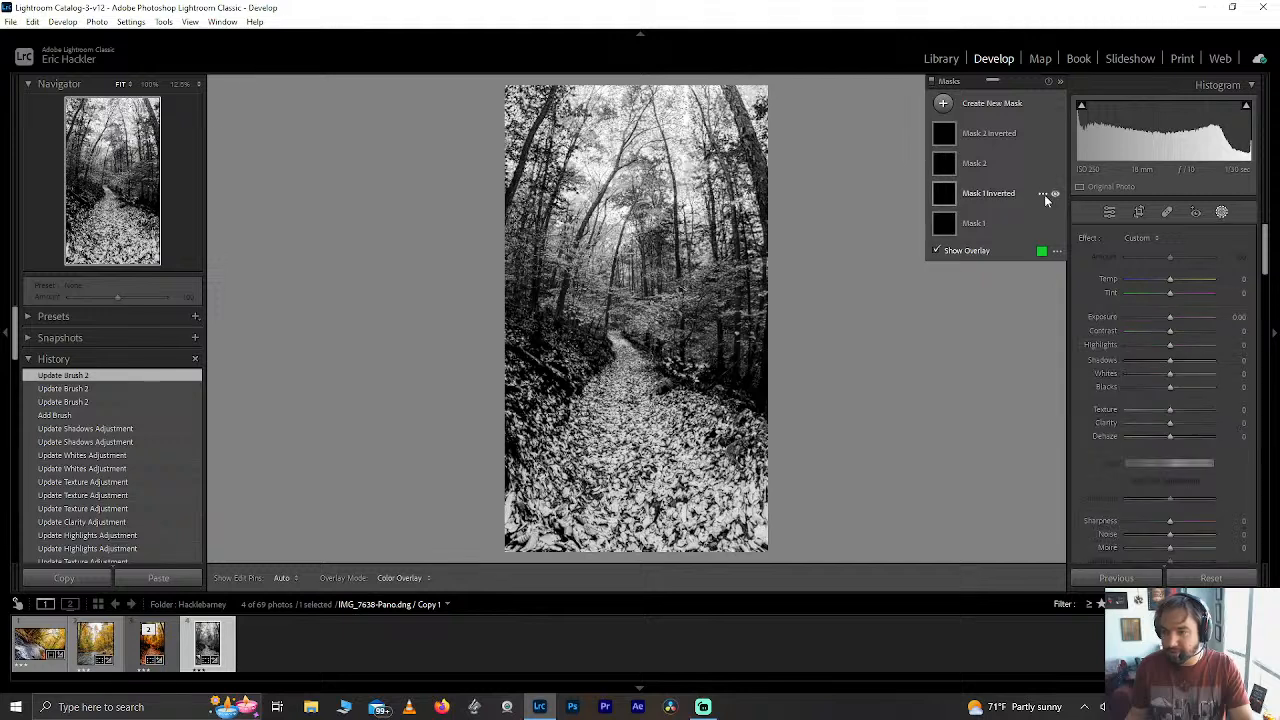
{"action": "left_click", "coordinate": [977, 222]}
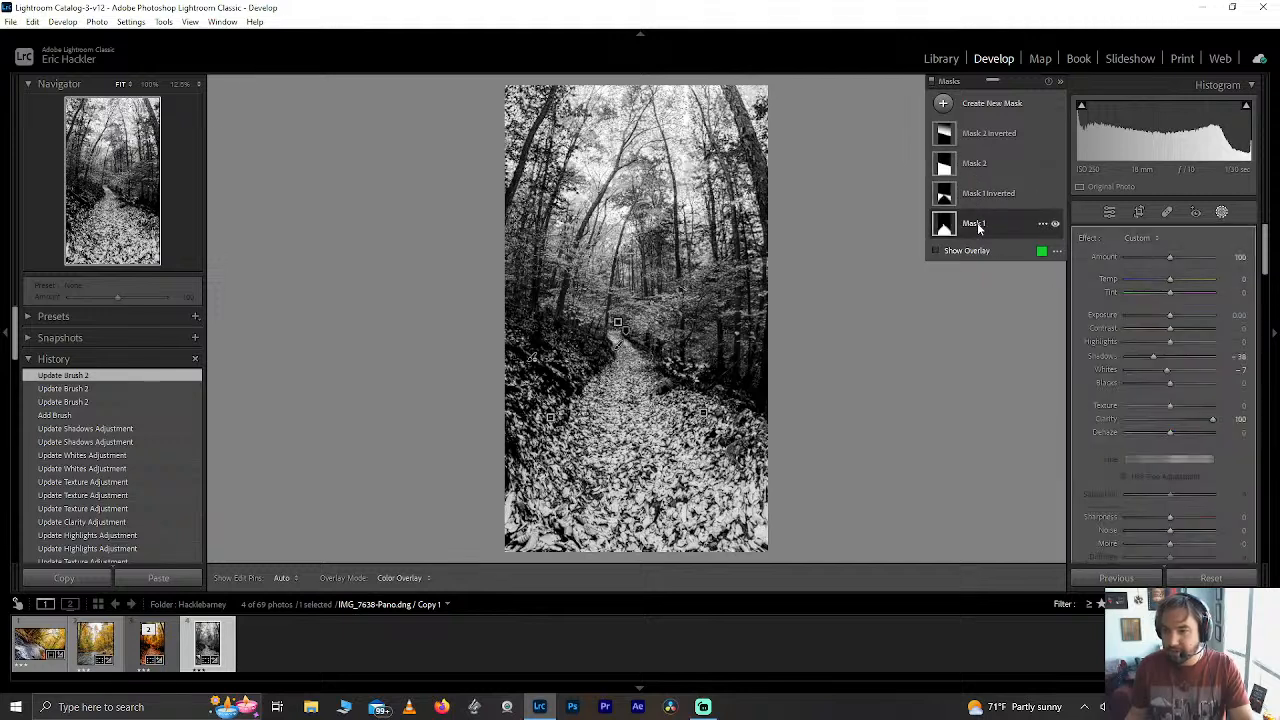
Try lowering the highlights of Mask 1, reset them, and duplicate the mask.
{"action": "left_click_drag", "start_coordinate": [1143, 345], "coordinate": [1127, 345]}
{"action": "double_click", "coordinate": [1137, 341]}
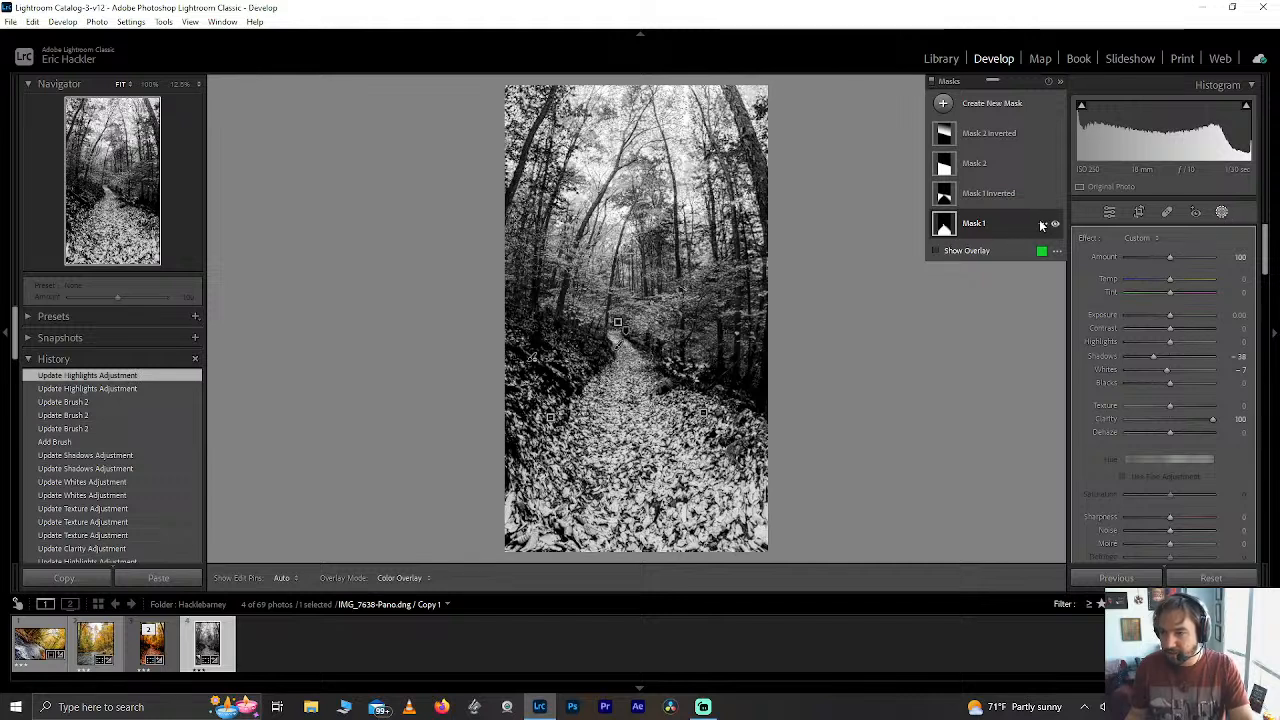
{"action": "right_click", "coordinate": [1041, 226]}
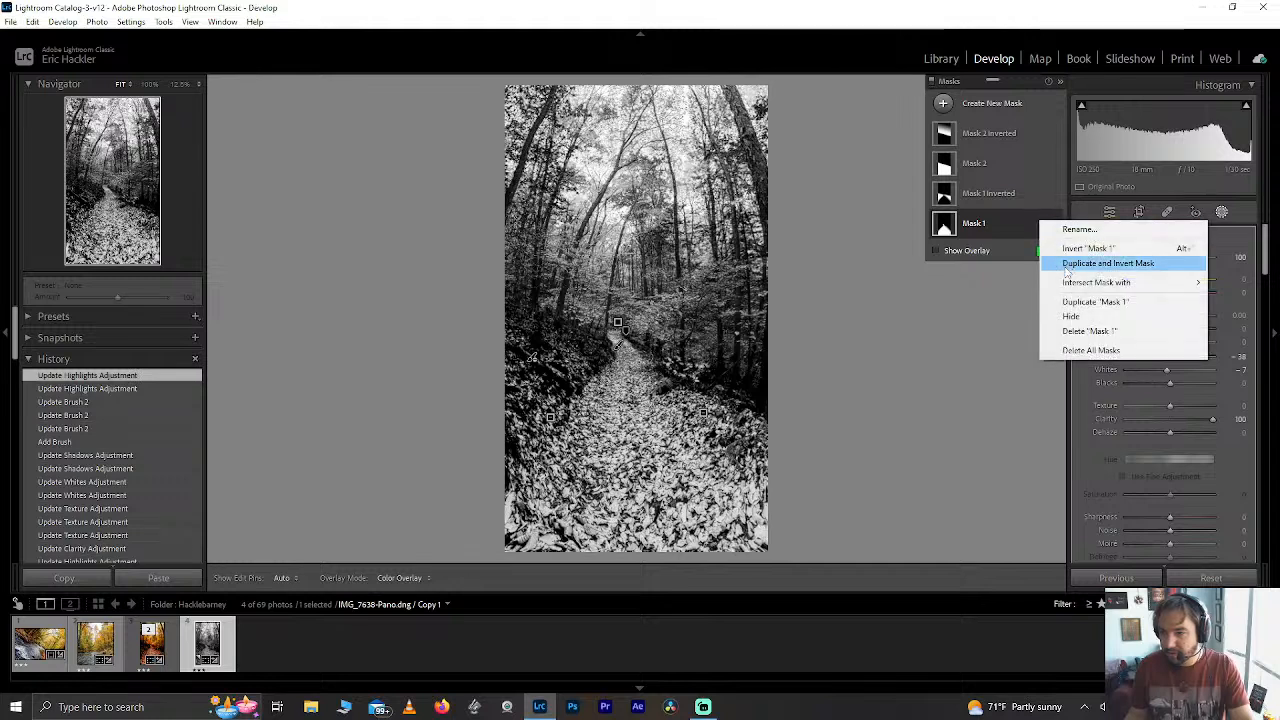
{"action": "left_click", "coordinate": [1068, 301]}
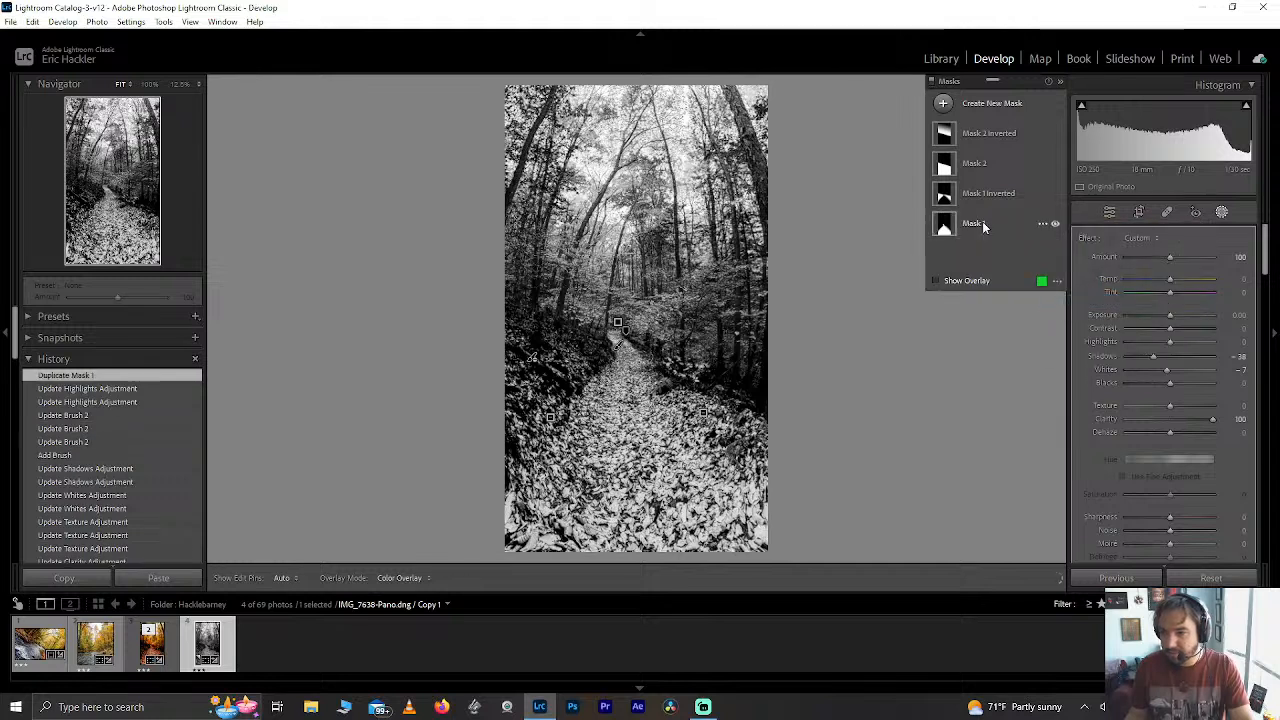
{"action": "left_click", "coordinate": [971, 220]}
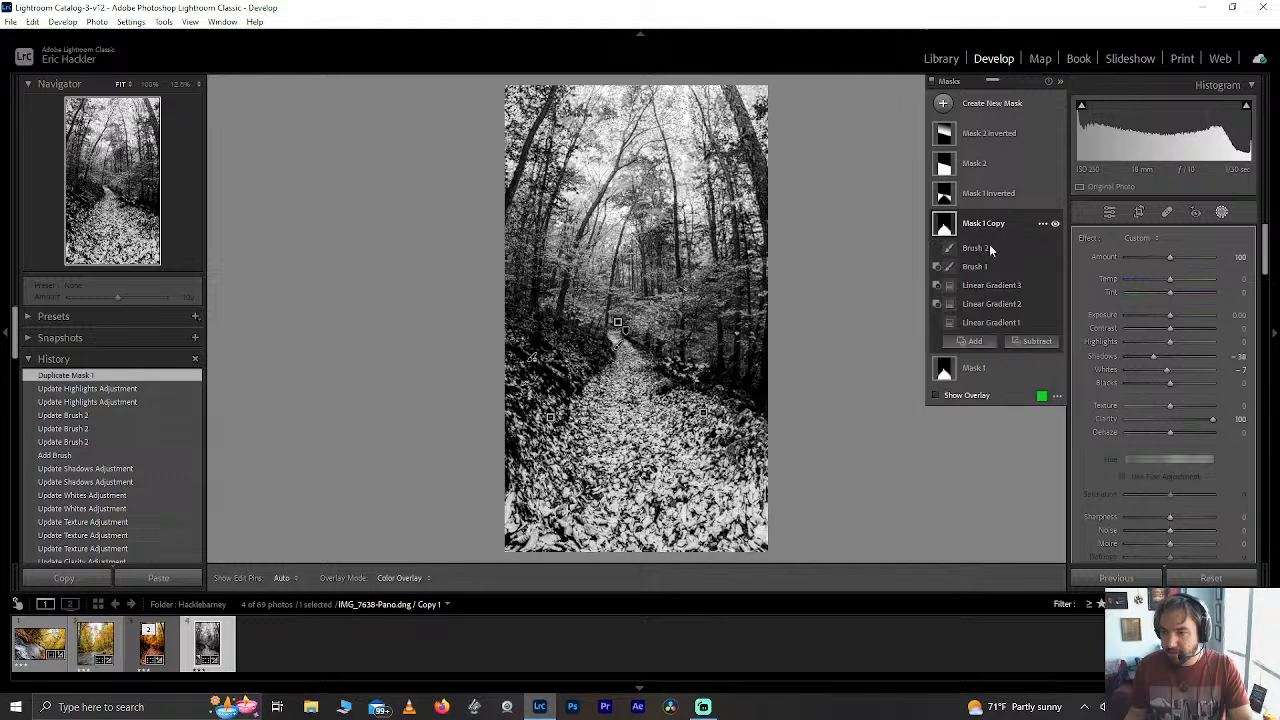
Reset the shadows, clarity and whites of Mask 1 Copy to 0 and set its highlights to -69.
{"action": "double_click", "coordinate": [1153, 356]}
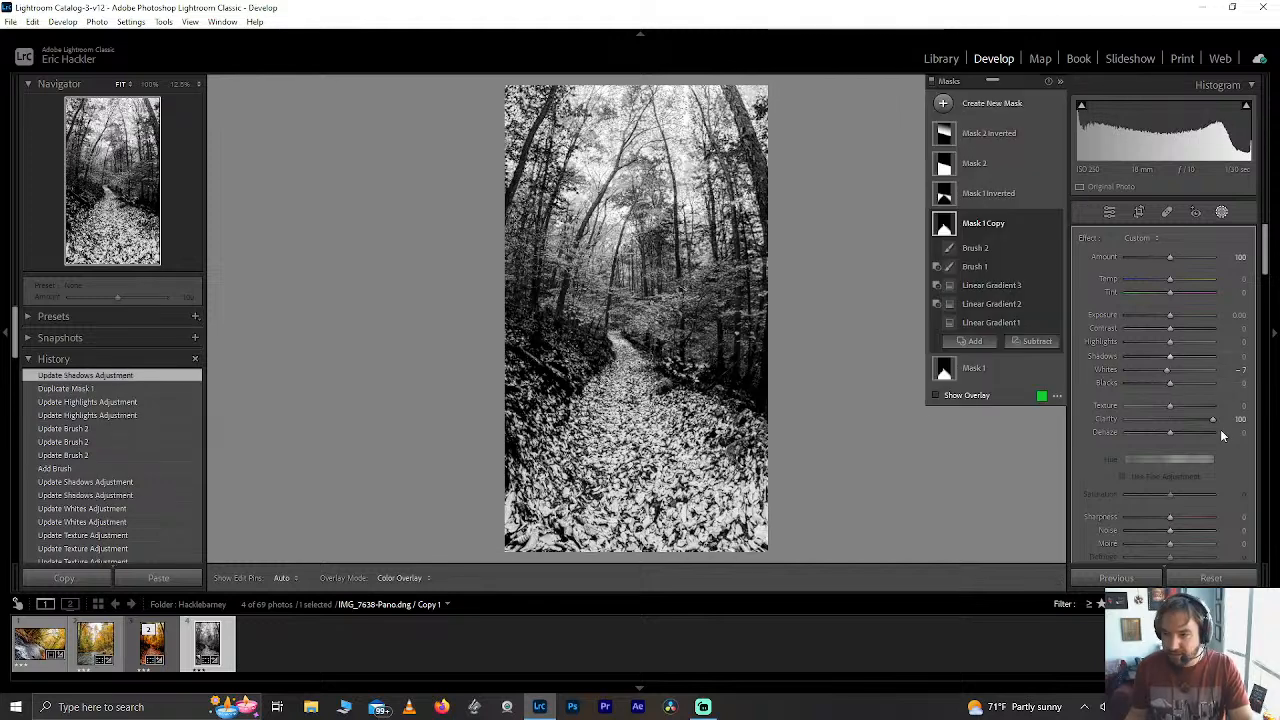
{"action": "double_click", "coordinate": [1212, 419]}
{"action": "double_click", "coordinate": [1167, 371]}
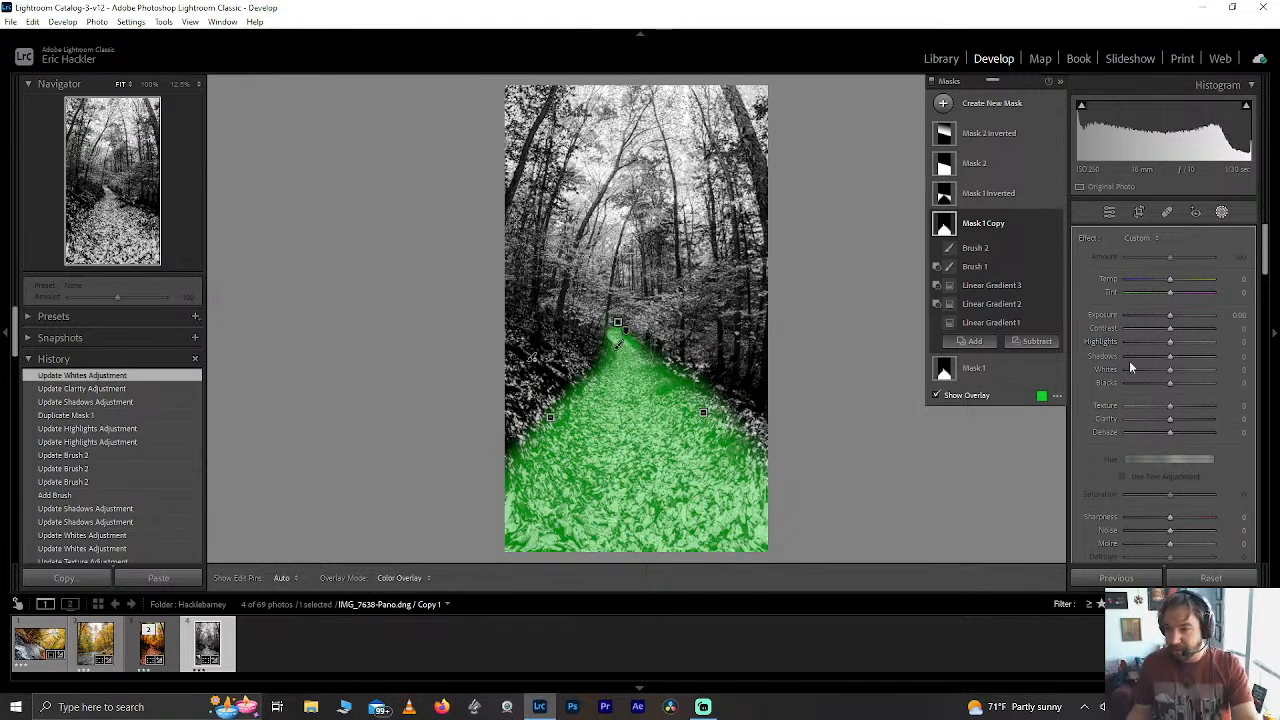
{"action": "left_click_drag", "start_coordinate": [1170, 370], "coordinate": [1139, 344]}
{"action": "double_click", "coordinate": [1151, 374]}
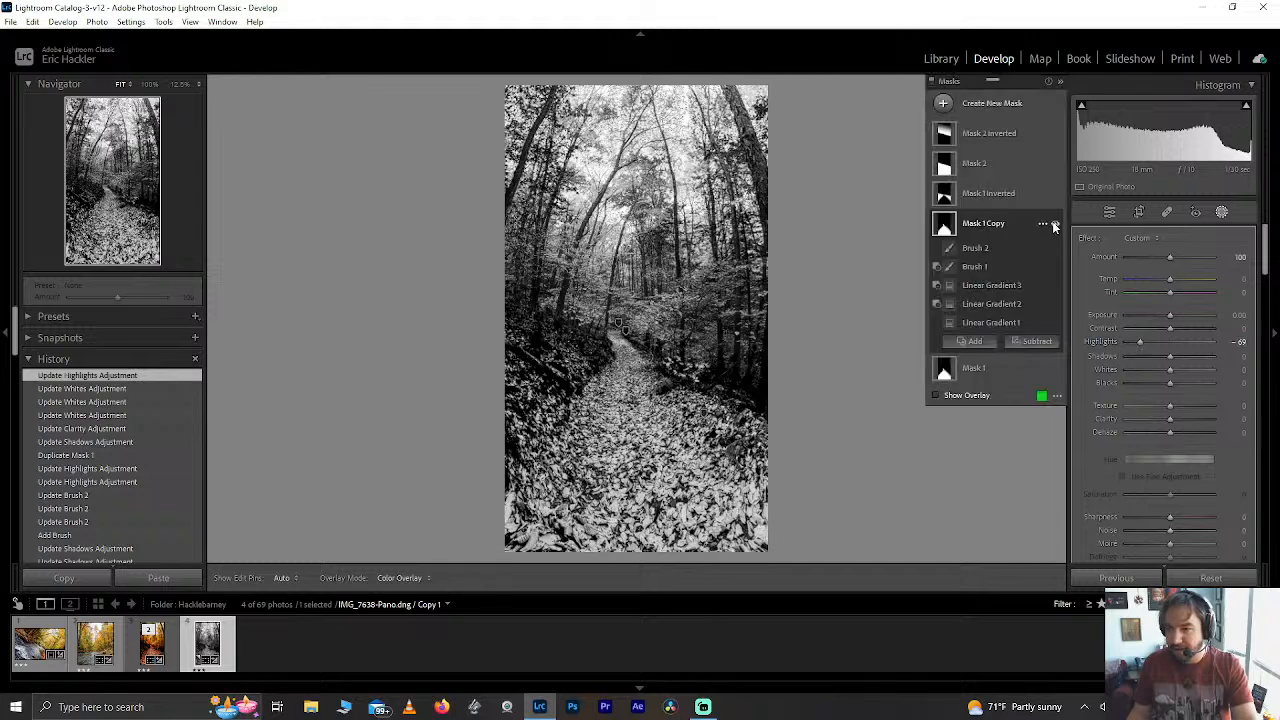
Intersect Mask 1 Copy with a linear gradient that fades out toward the far end of the path, show the overlay, and adjust the gradient's placement.
{"action": "left_click", "coordinate": [1042, 224]}
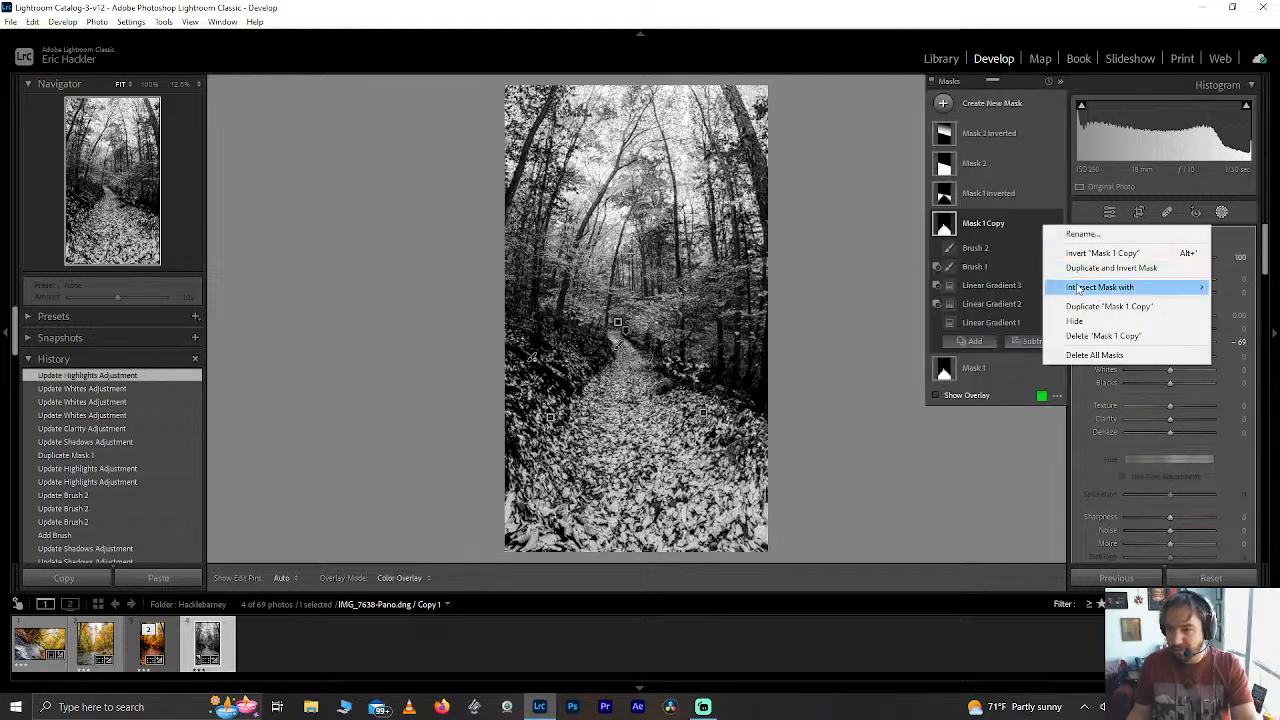
{"action": "left_click", "coordinate": [969, 380]}
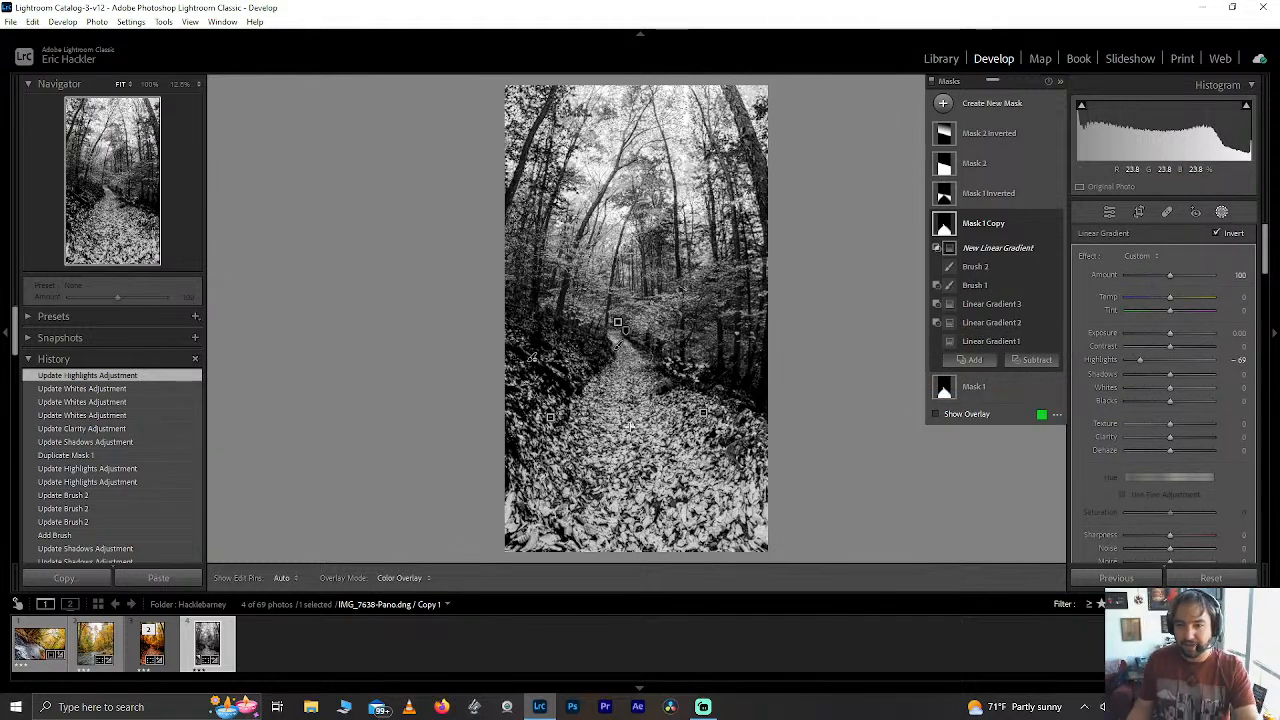
{"action": "left_click_drag", "start_coordinate": [630, 432], "coordinate": [630, 358]}
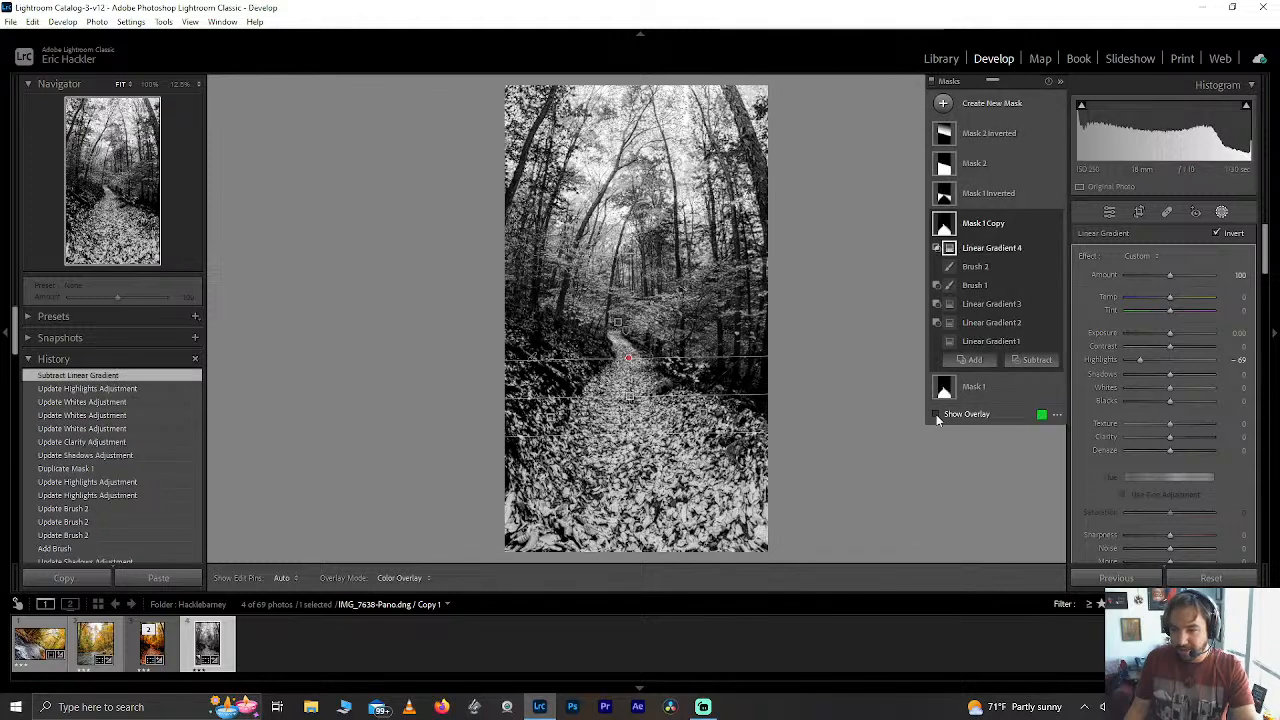
{"action": "left_click", "coordinate": [936, 414]}
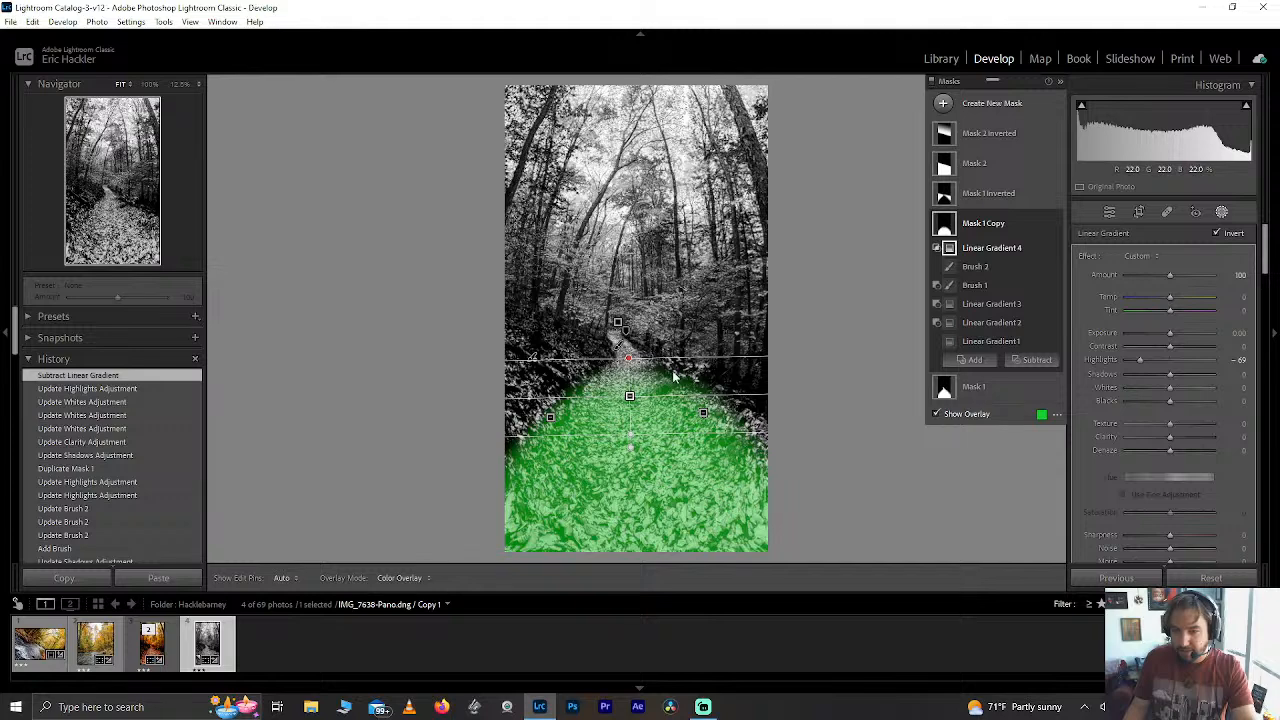
{"action": "left_click_drag", "start_coordinate": [681, 394], "coordinate": [675, 371]}
{"action": "left_click_drag", "start_coordinate": [594, 413], "coordinate": [629, 376]}
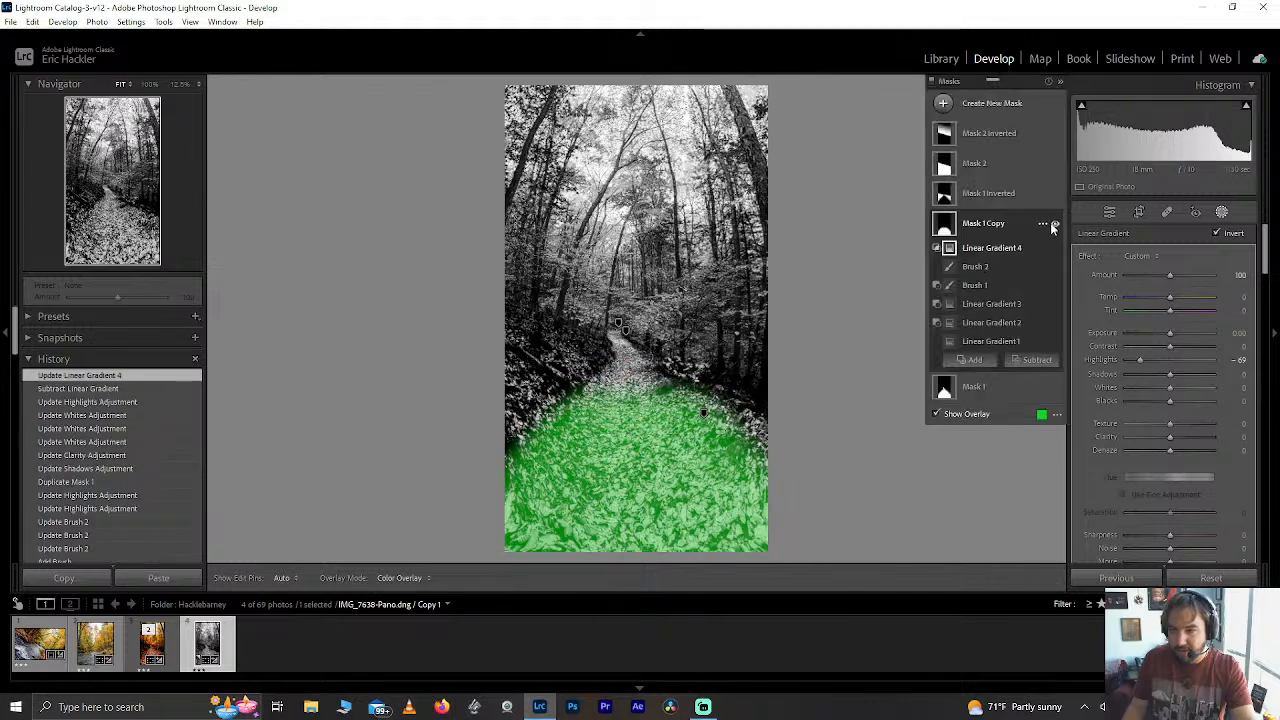
Hide the mask overlay and compare the photo with Mask 1 Copy switched off and on.
{"action": "left_click", "coordinate": [1053, 224]}
{"action": "left_click", "coordinate": [1053, 224]}
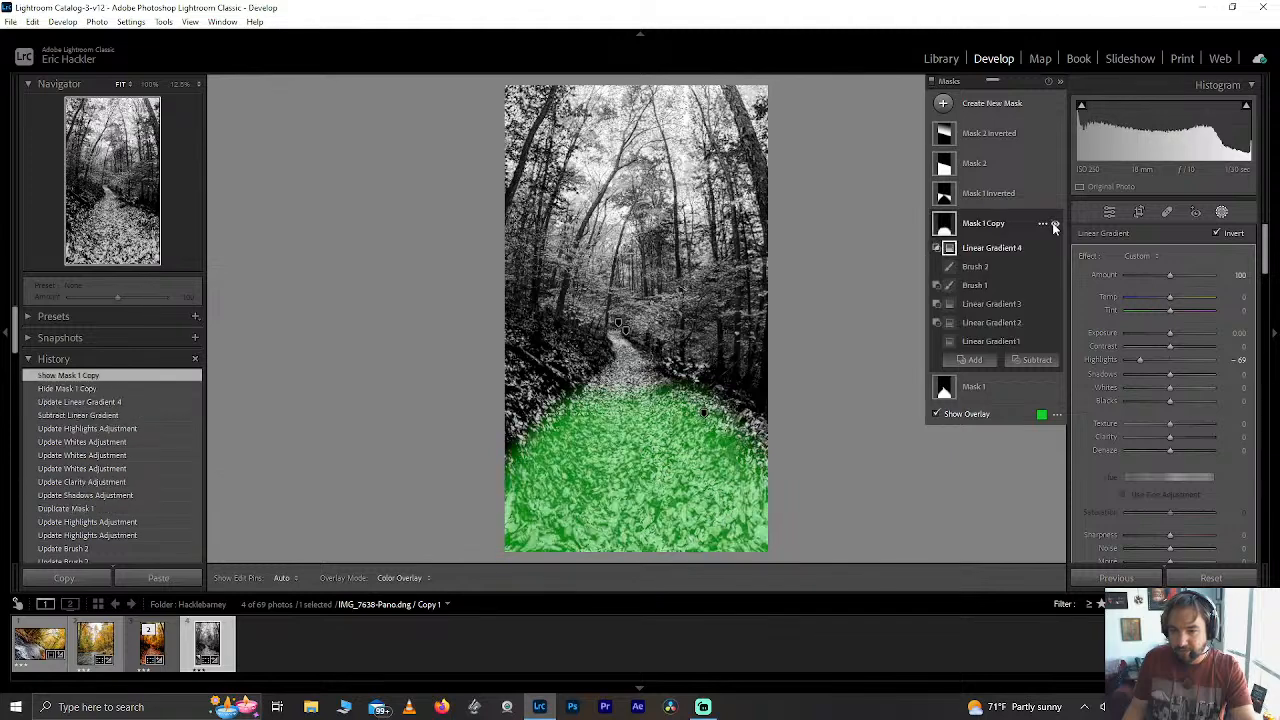
{"action": "left_click", "coordinate": [936, 414]}
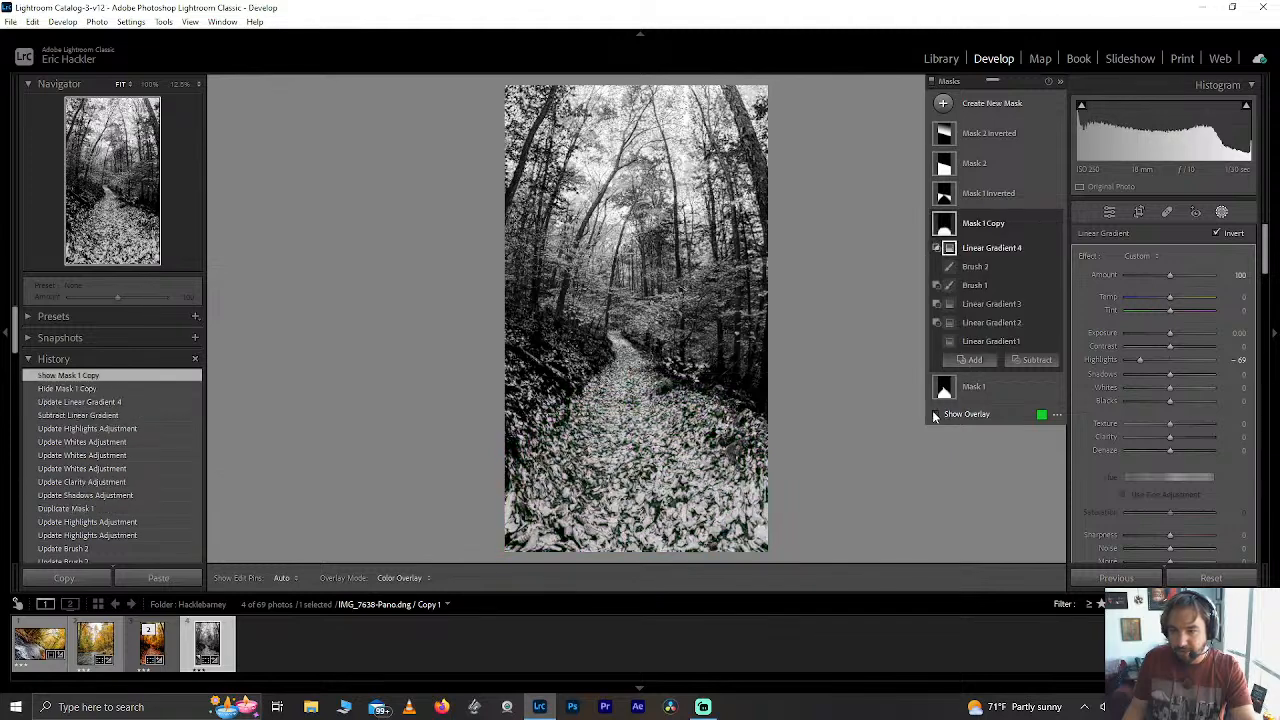
{"action": "left_click", "coordinate": [1053, 224]}
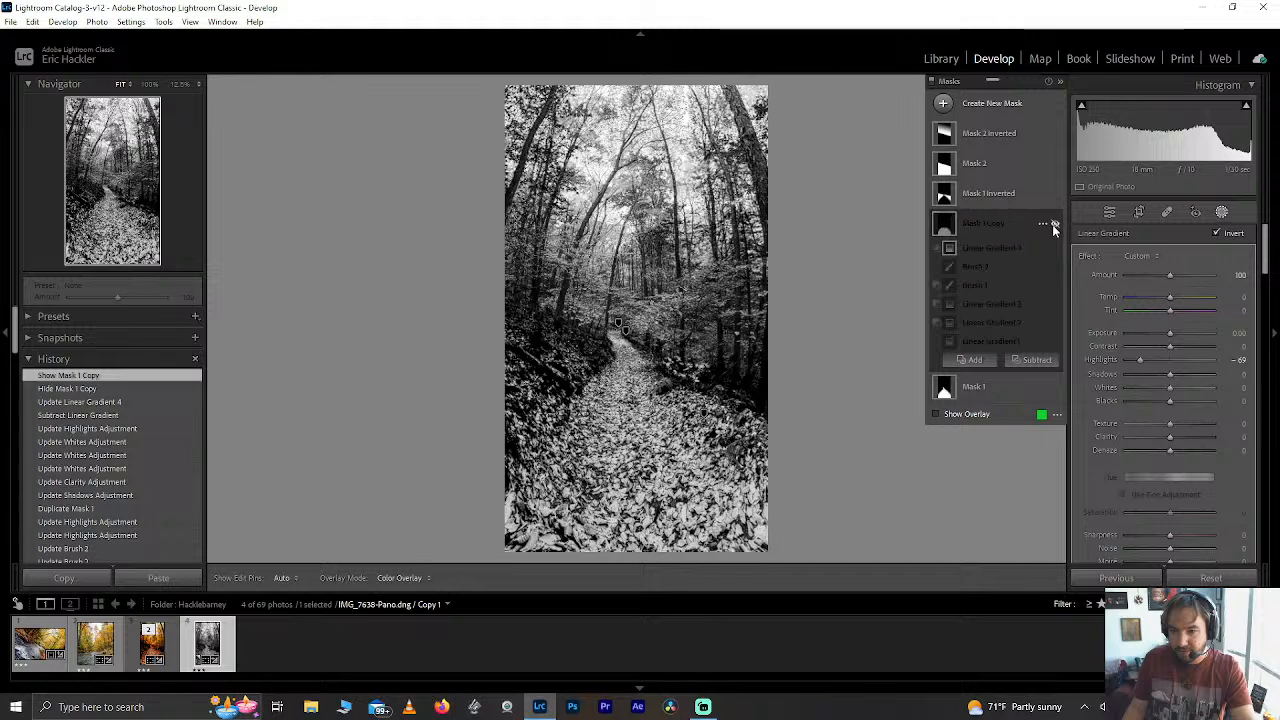
{"action": "left_click", "coordinate": [1053, 224]}
{"action": "left_click", "coordinate": [1053, 224]}
{"action": "left_click", "coordinate": [1053, 224]}
{"action": "left_click", "coordinate": [1053, 224]}
{"action": "left_click", "coordinate": [1053, 224]}
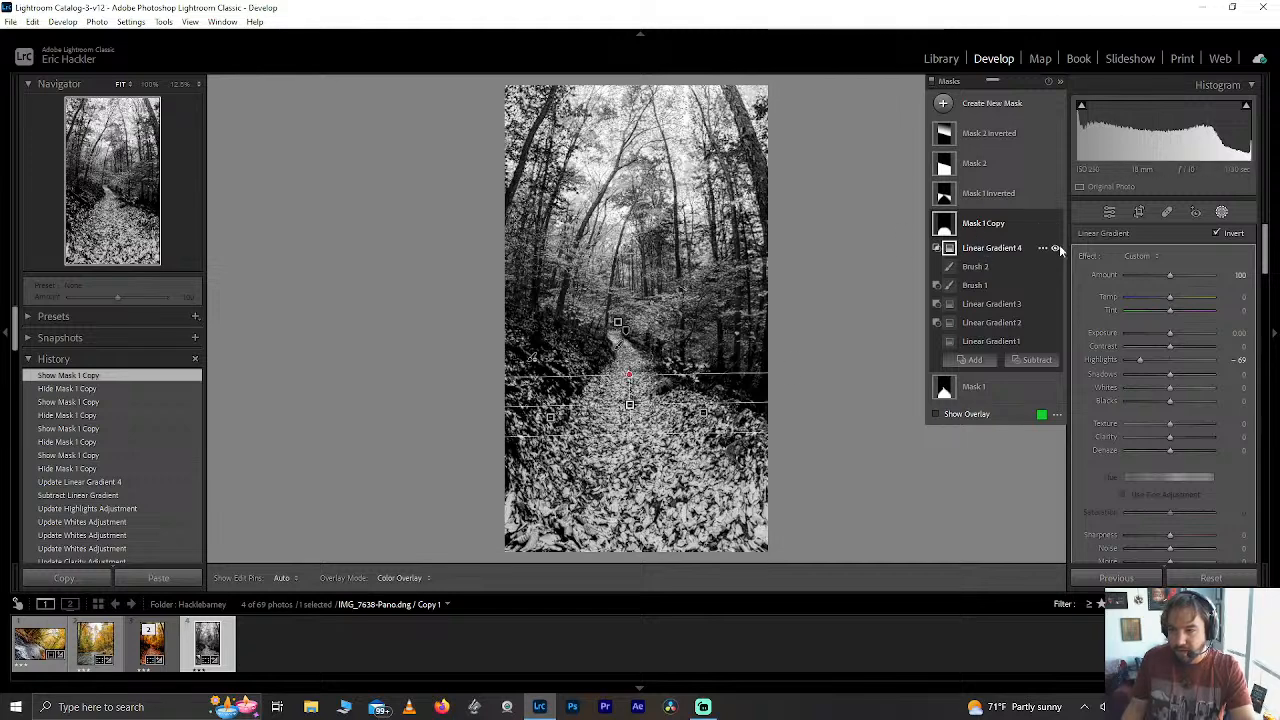
{"action": "left_click", "coordinate": [1055, 225]}
{"action": "left_click", "coordinate": [1055, 225]}
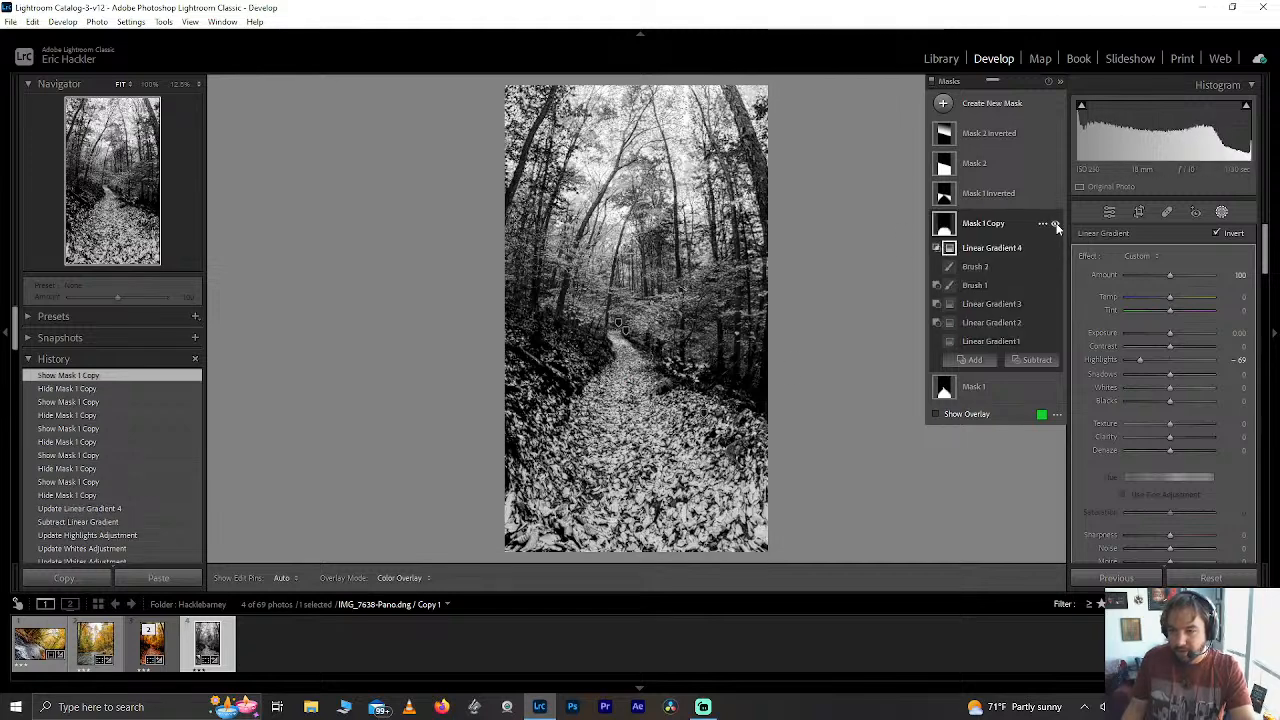
{"action": "left_click", "coordinate": [1055, 225]}
{"action": "left_click", "coordinate": [1056, 226]}
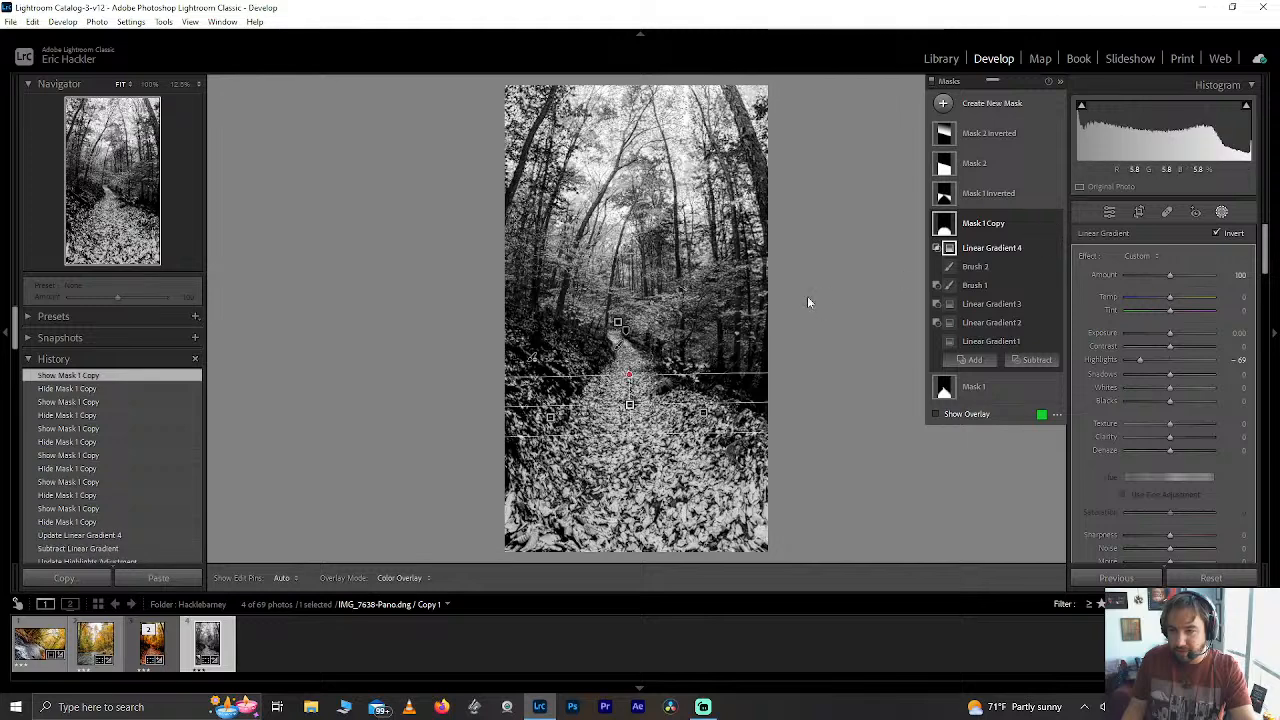
Widen Linear Gradient 4 in Mask 1 Copy and reposition it over the path, comparing the photo with the mask off and on.
{"action": "left_click_drag", "start_coordinate": [628, 378], "coordinate": [630, 262]}
{"action": "left_click_drag", "start_coordinate": [624, 345], "coordinate": [639, 391]}
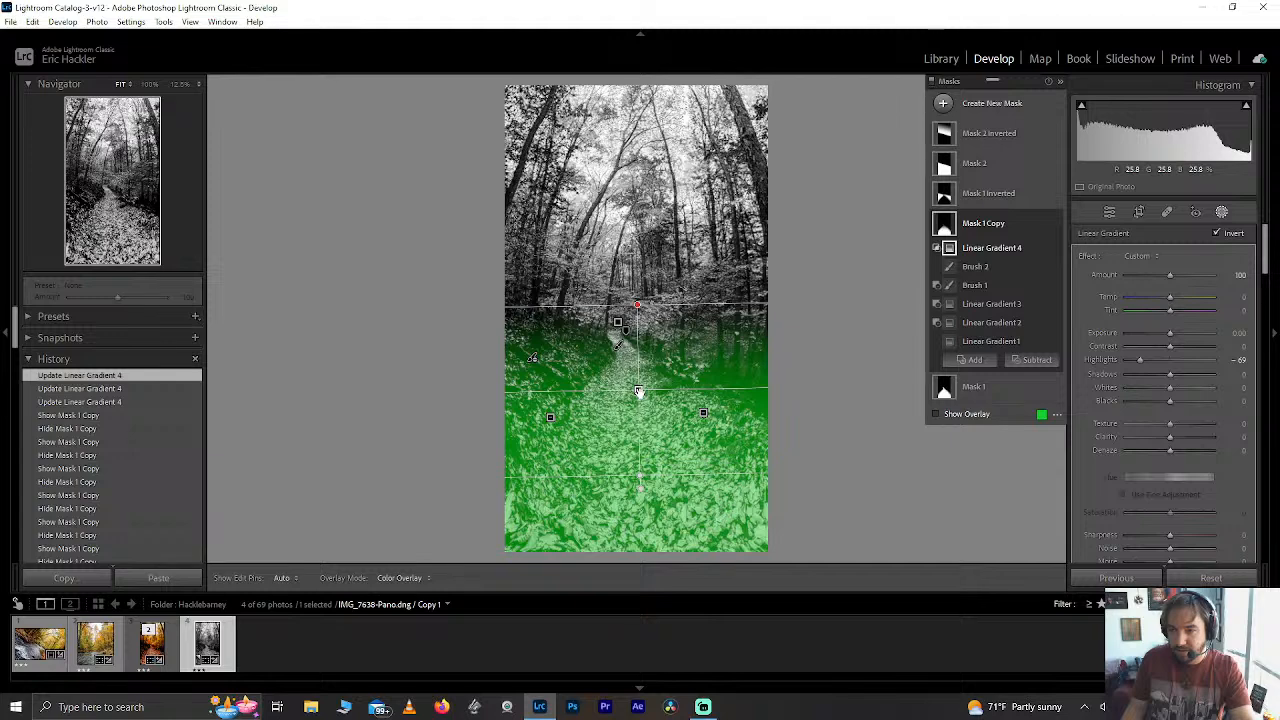
{"action": "left_click_drag", "start_coordinate": [639, 391], "coordinate": [625, 366]}
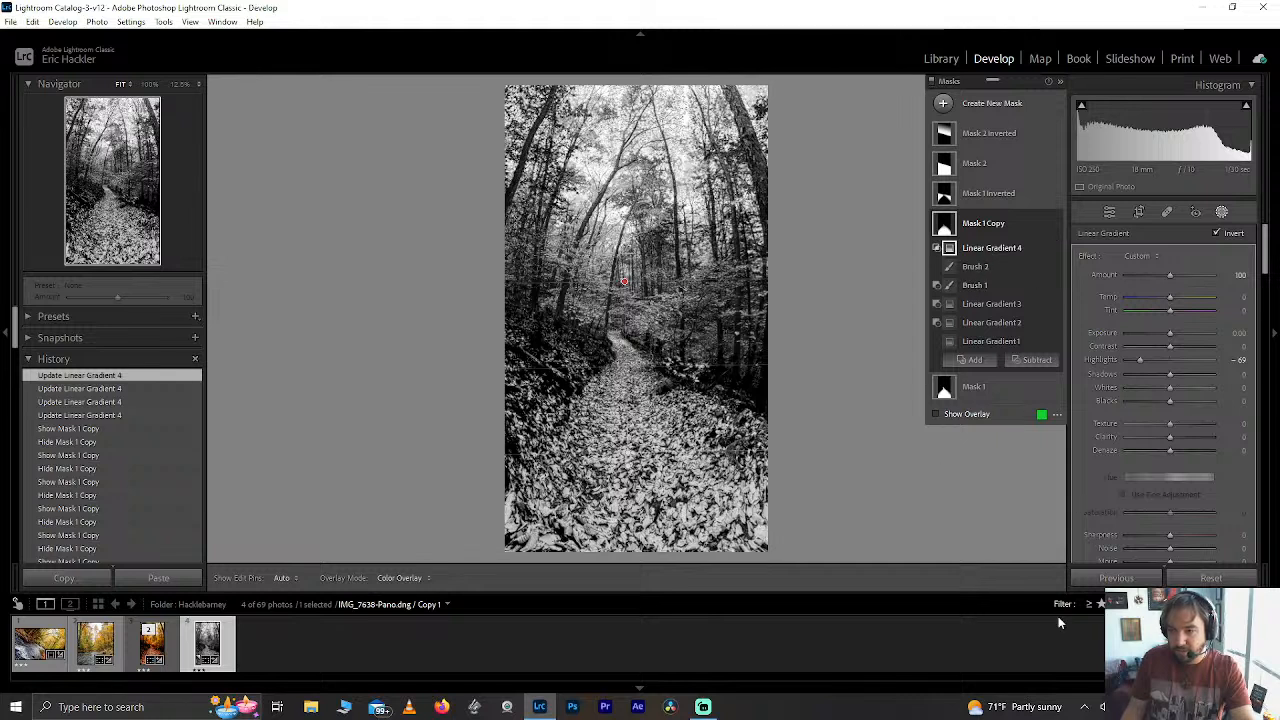
{"action": "left_click", "coordinate": [1053, 224]}
{"action": "left_click", "coordinate": [1052, 224]}
{"action": "left_click", "coordinate": [1052, 224]}
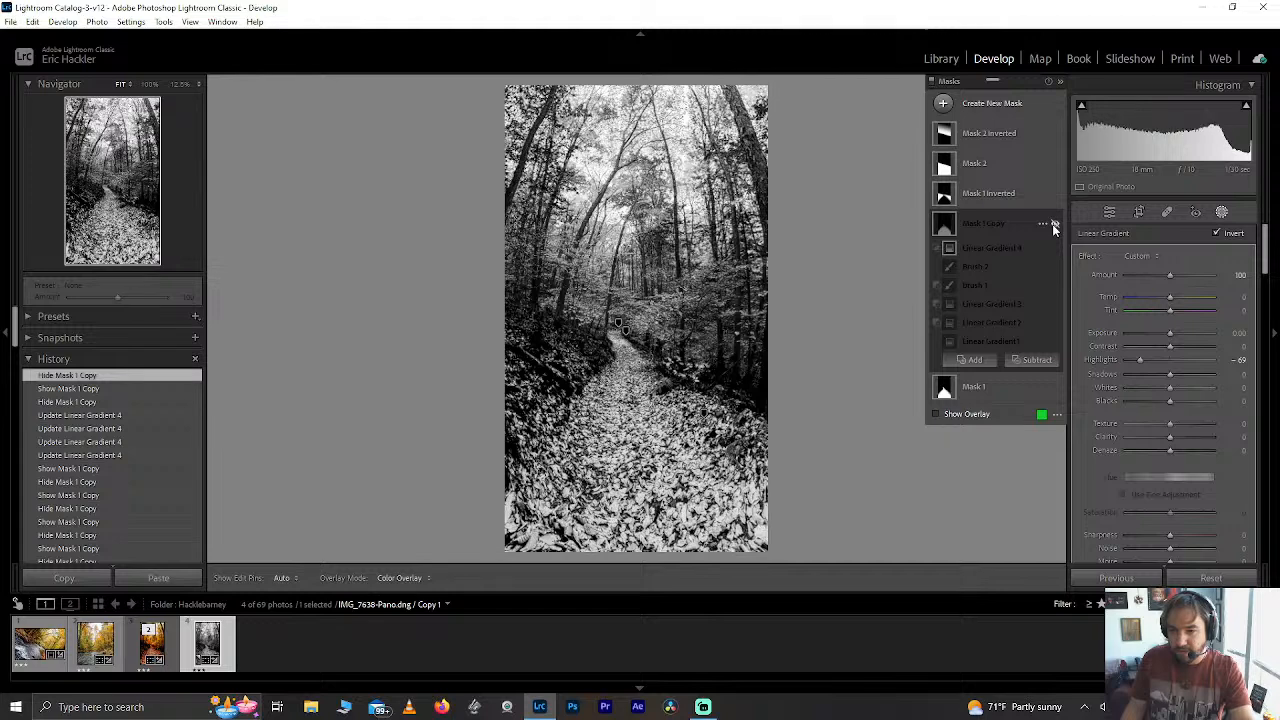
{"action": "left_click", "coordinate": [1052, 224]}
{"action": "left_click", "coordinate": [1052, 224]}
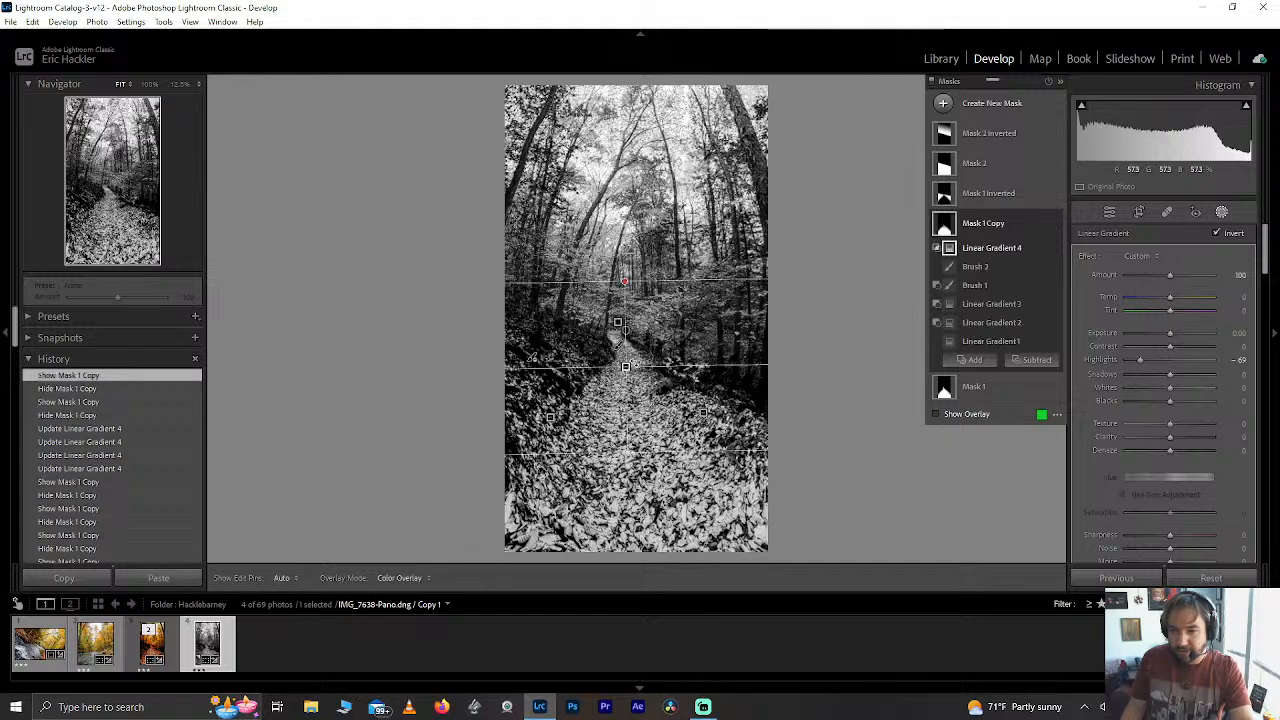
{"action": "left_click_drag", "start_coordinate": [626, 366], "coordinate": [627, 400]}
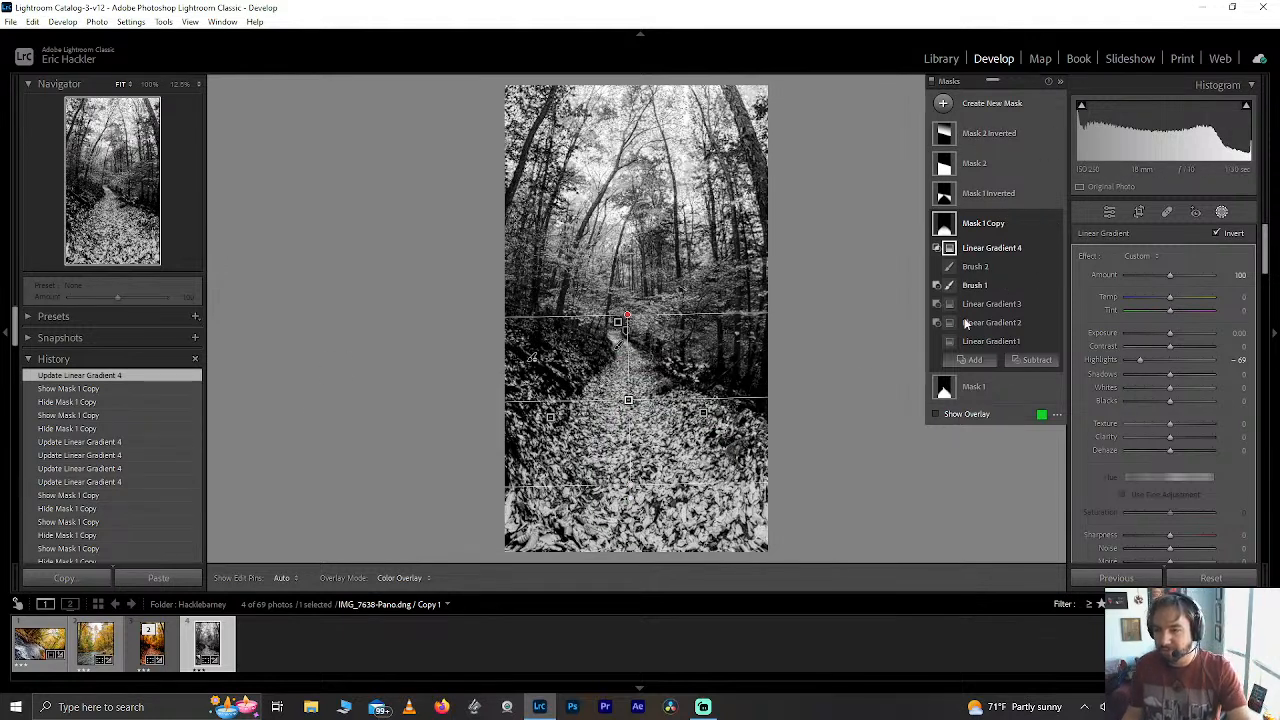
Create a new brush mask and paint it over the far end of the path with a size 10 brush.
{"action": "left_click", "coordinate": [965, 389]}
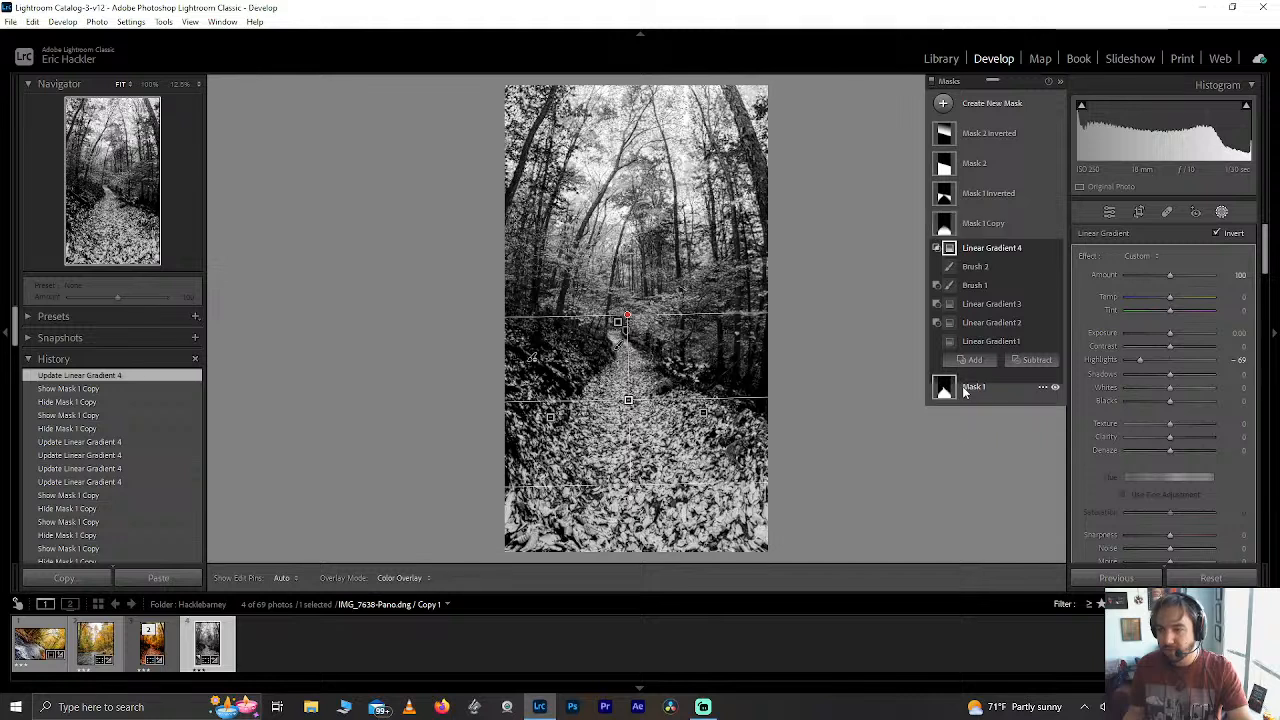
{"action": "left_click", "coordinate": [1222, 214]}
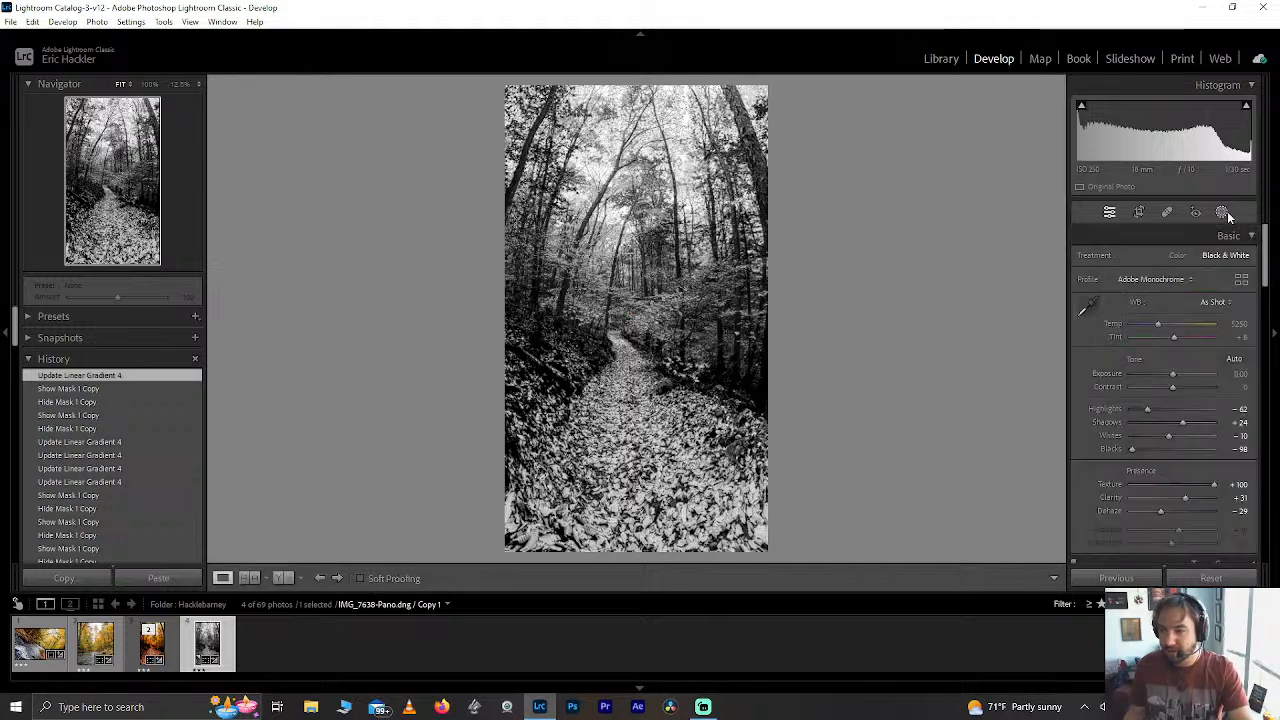
{"action": "left_click", "coordinate": [1223, 213]}
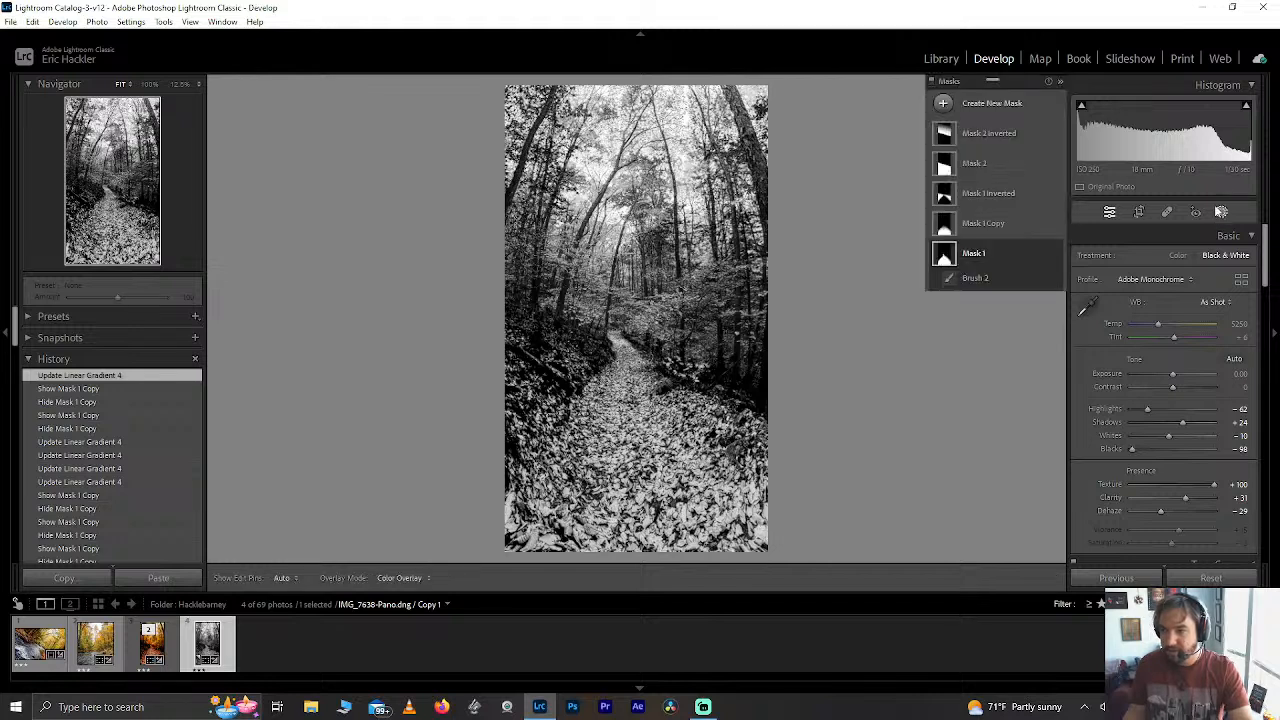
{"action": "left_click", "coordinate": [990, 106]}
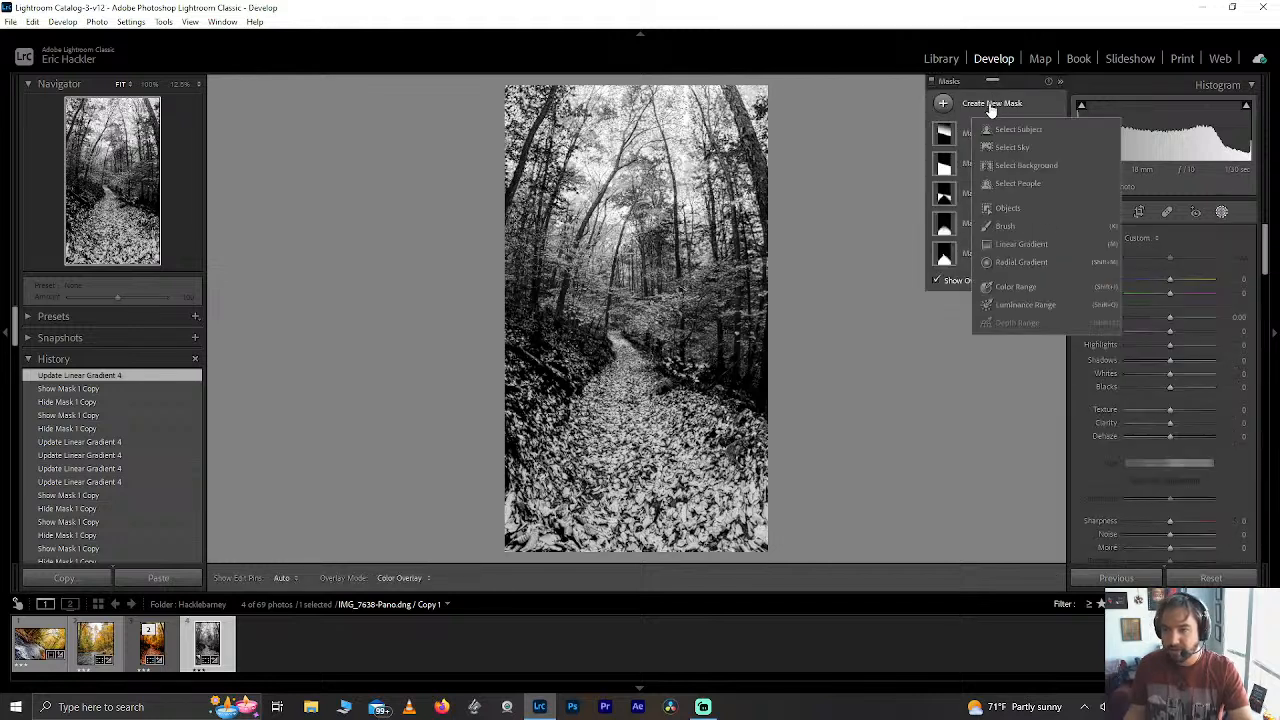
{"action": "left_click", "coordinate": [1004, 226]}
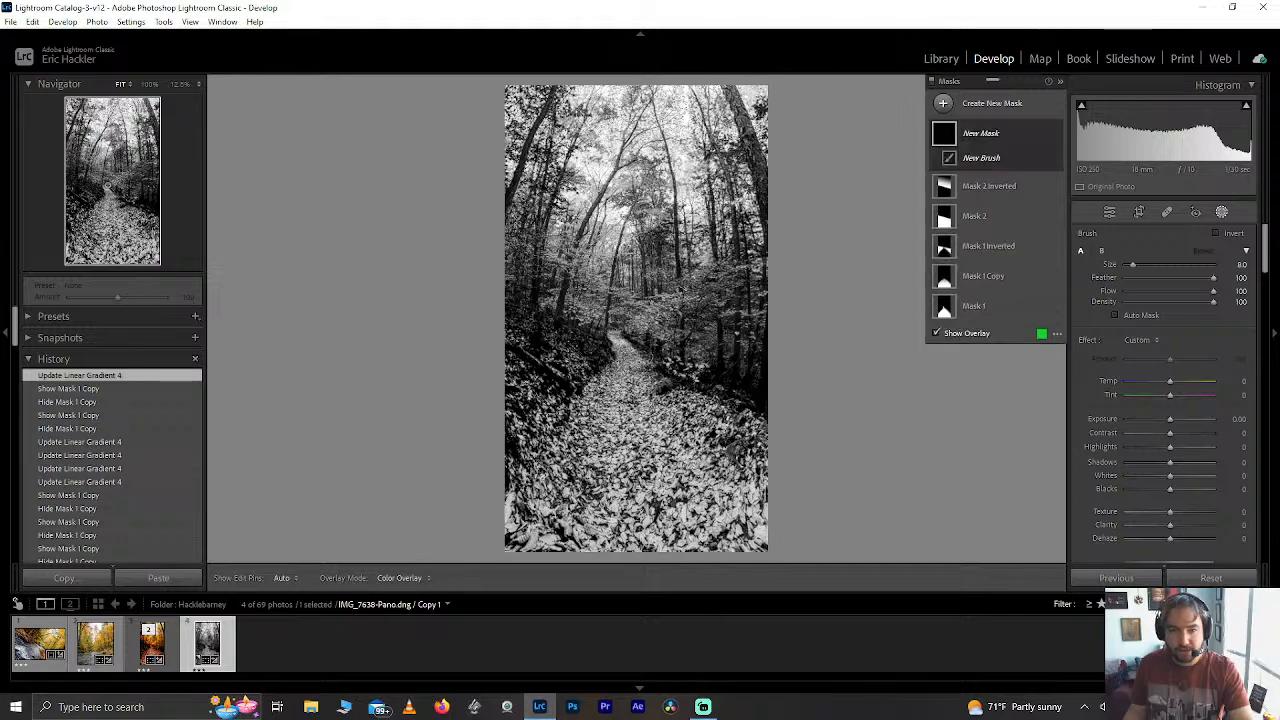
{"action": "left_click", "coordinate": [101, 191]}
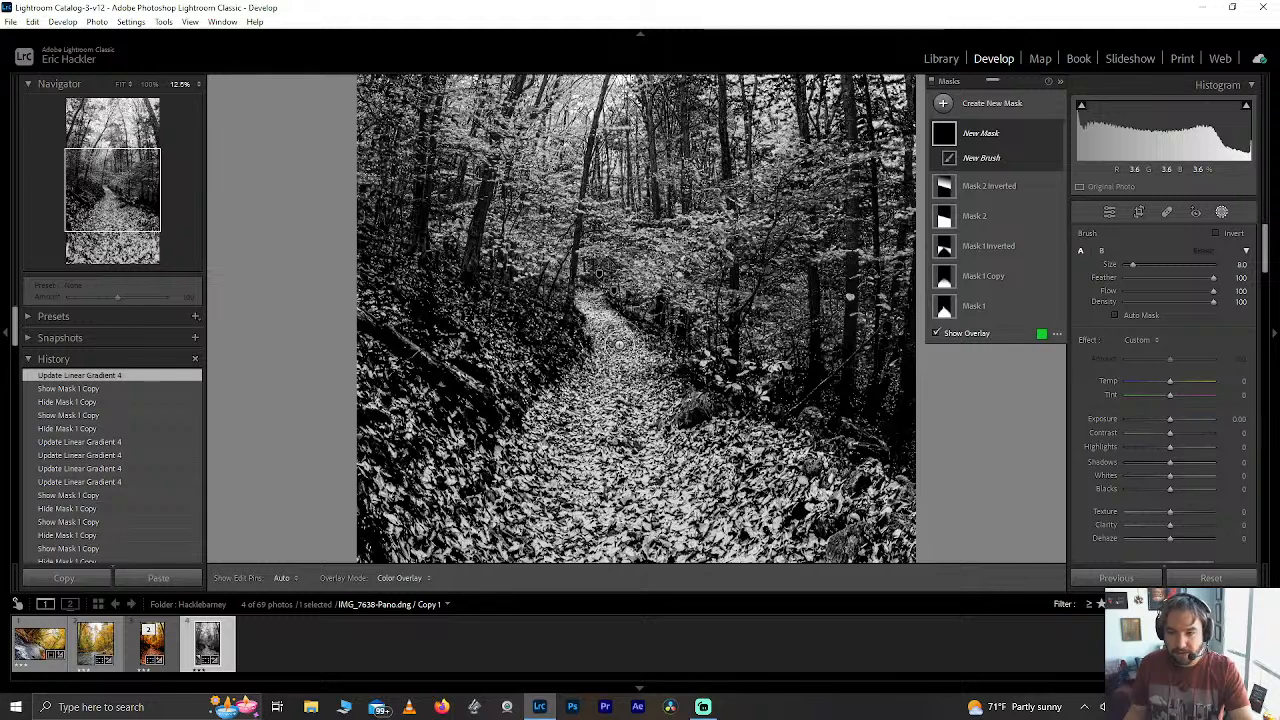
{"action": "scroll", "coordinate": [700, 290], "scroll_direction": "up", "scroll_amount": 2}
{"action": "mouse_move", "coordinate": [622, 335]}
{"action": "left_mouse_down"}
{"action": "mouse_move", "coordinate": [593, 303]}
{"action": "mouse_move", "coordinate": [598, 272]}
{"action": "mouse_move", "coordinate": [605, 280]}
{"action": "left_mouse_up"}
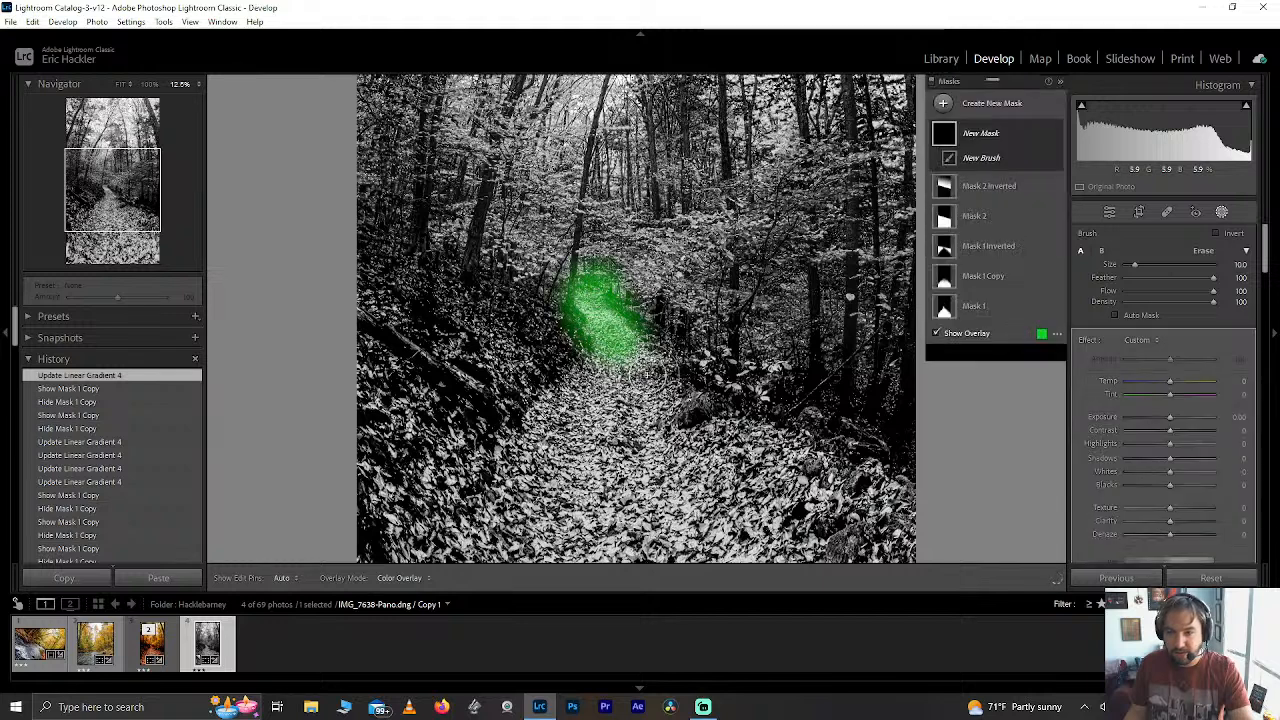
{"action": "left_click_drag", "start_coordinate": [636, 346], "coordinate": [585, 352]}
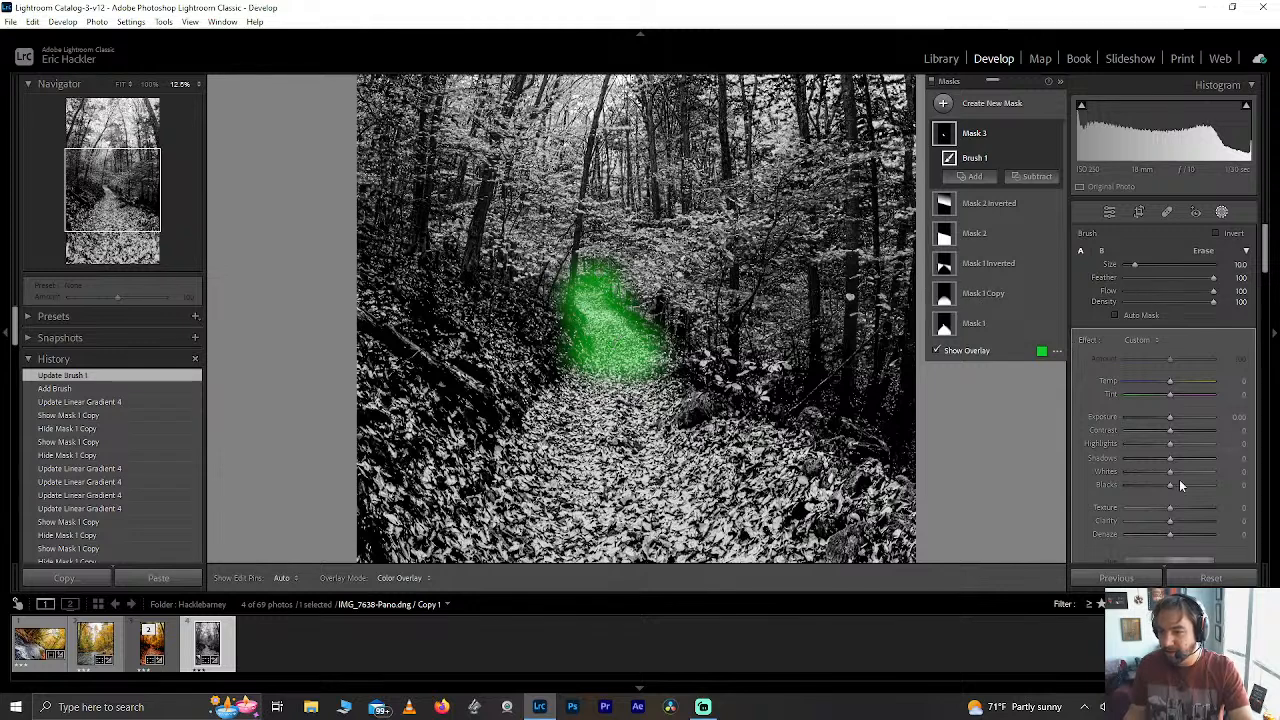
Set Mask 3's highlights to 81 and whites to 21, checking the far end of the path up close.
{"action": "left_click_drag", "start_coordinate": [1170, 447], "coordinate": [1177, 474]}
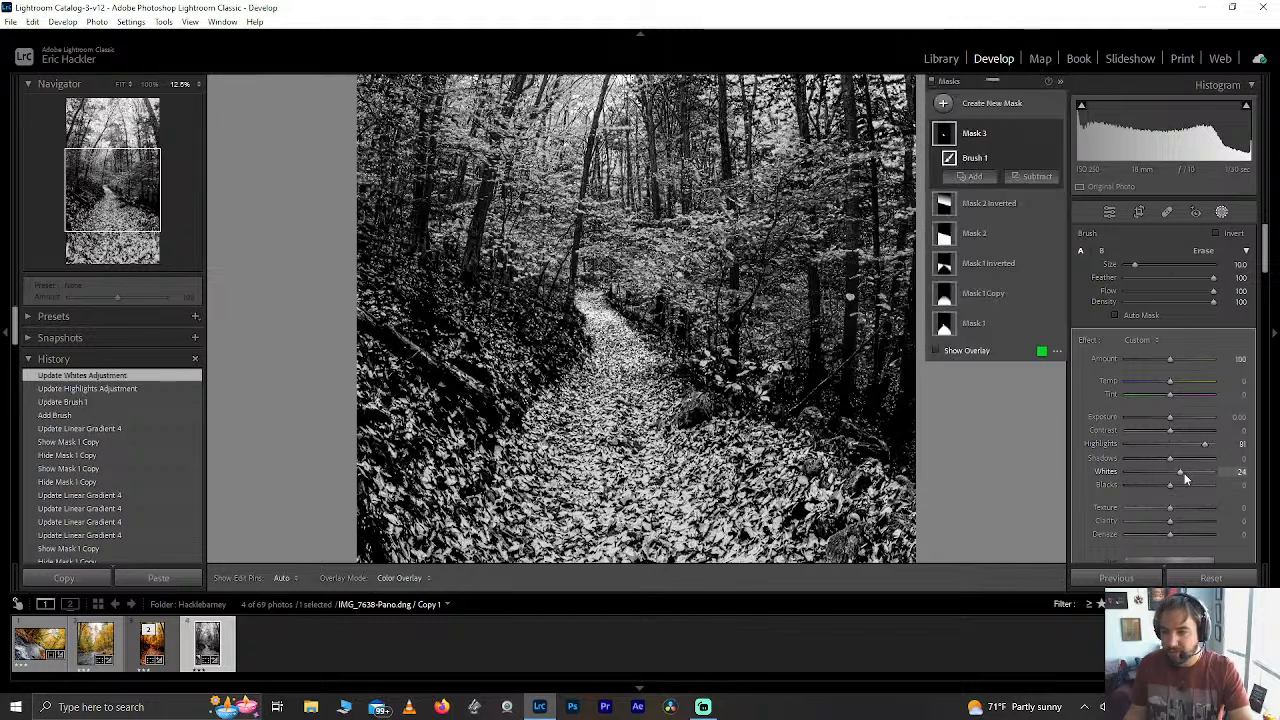
{"action": "double_click", "coordinate": [1182, 472]}
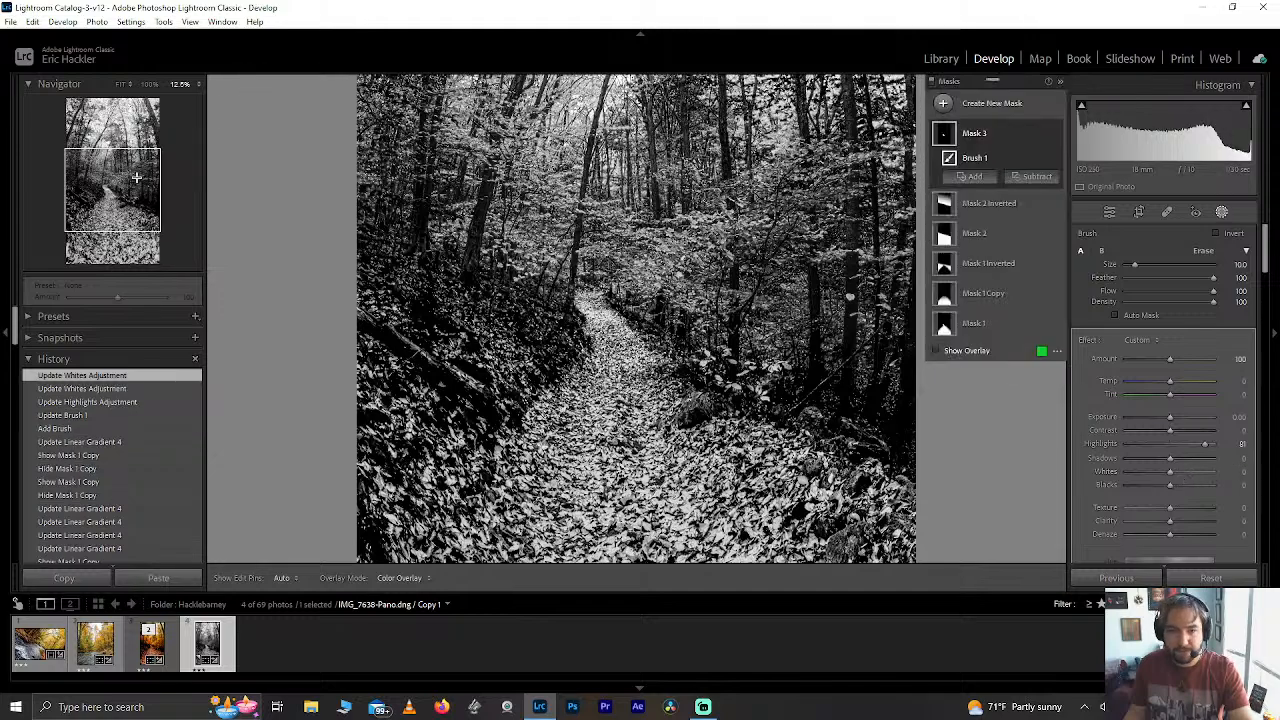
{"action": "key", "text": "z"}
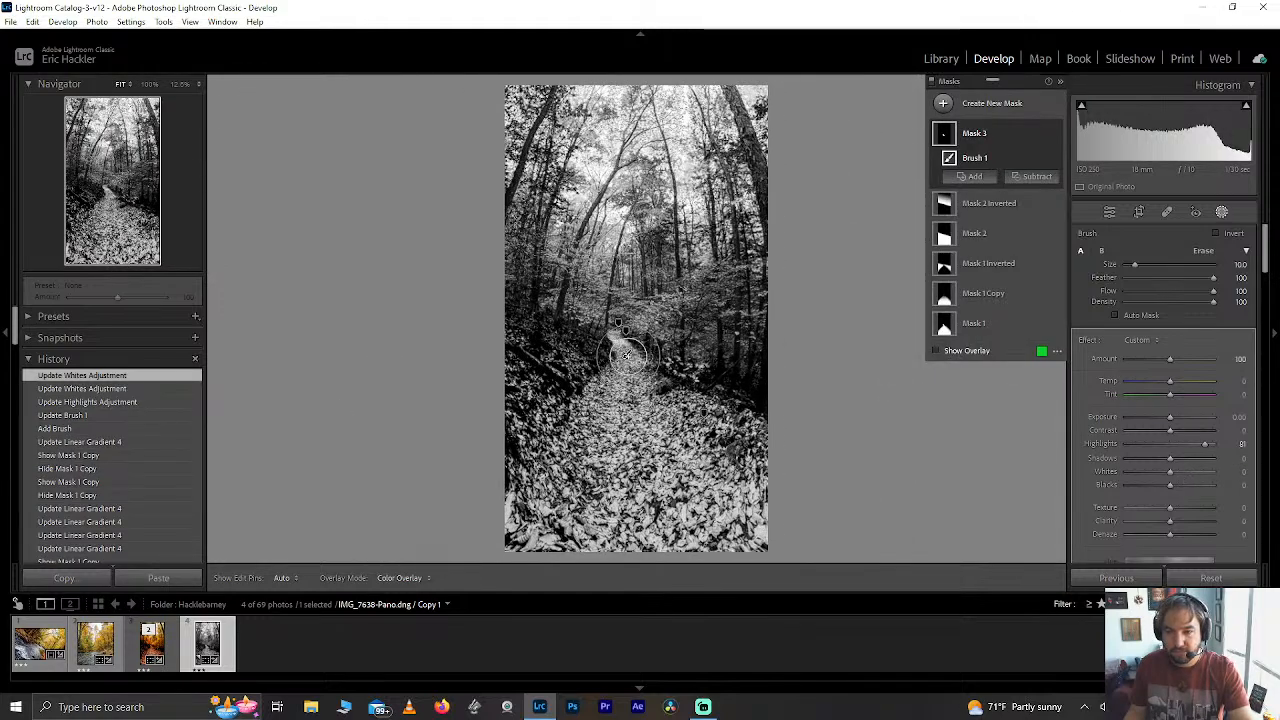
{"action": "left_click", "coordinate": [101, 190]}
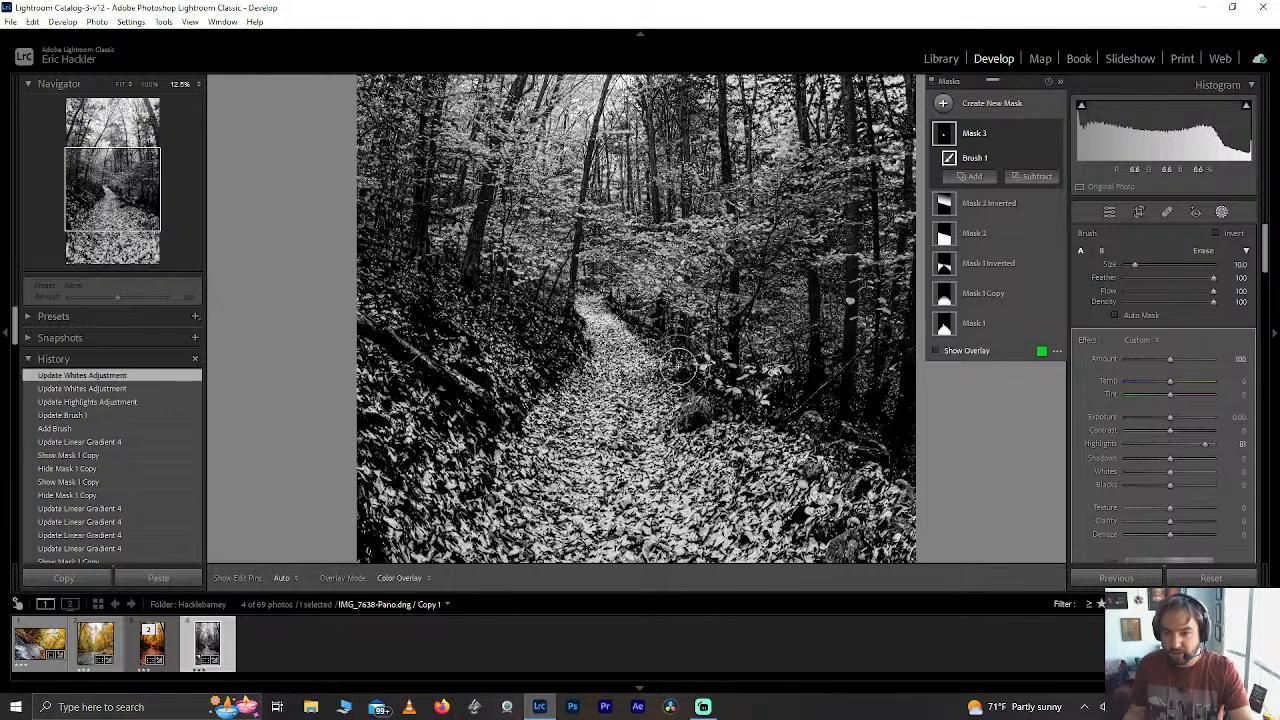
{"action": "left_click", "coordinate": [149, 84]}
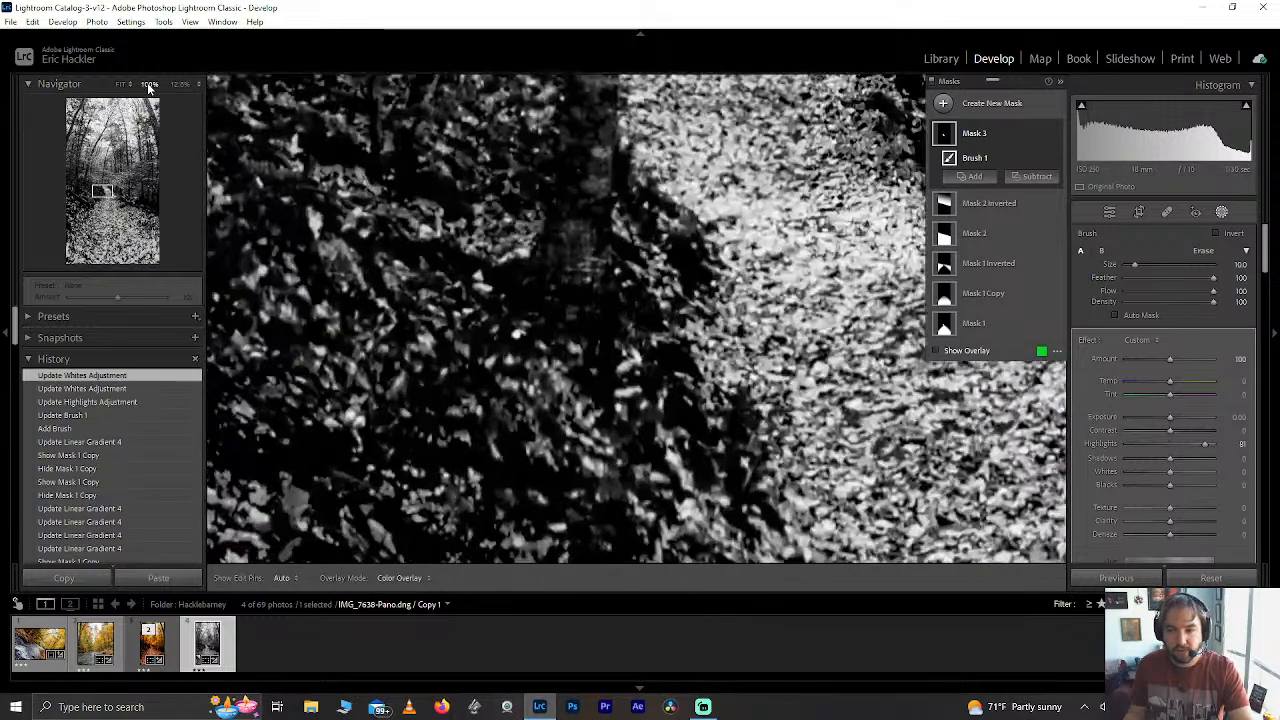
{"action": "left_click", "coordinate": [197, 84]}
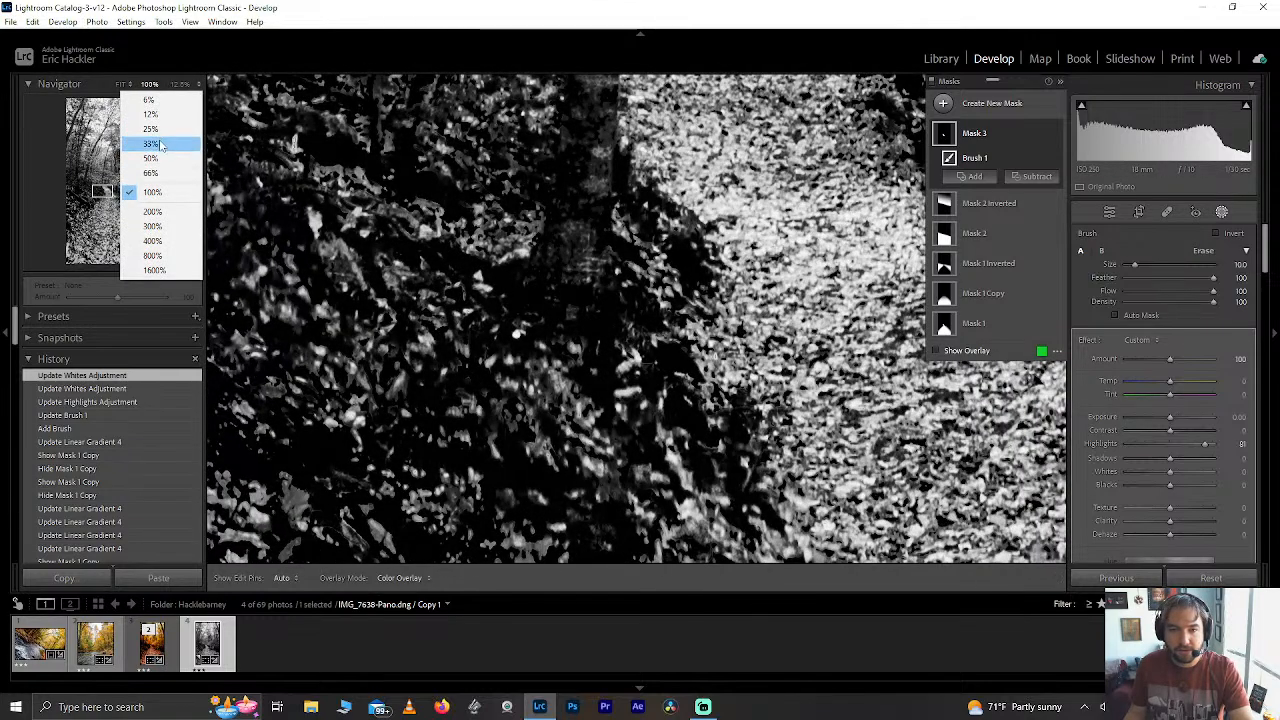
{"action": "left_click", "coordinate": [159, 160]}
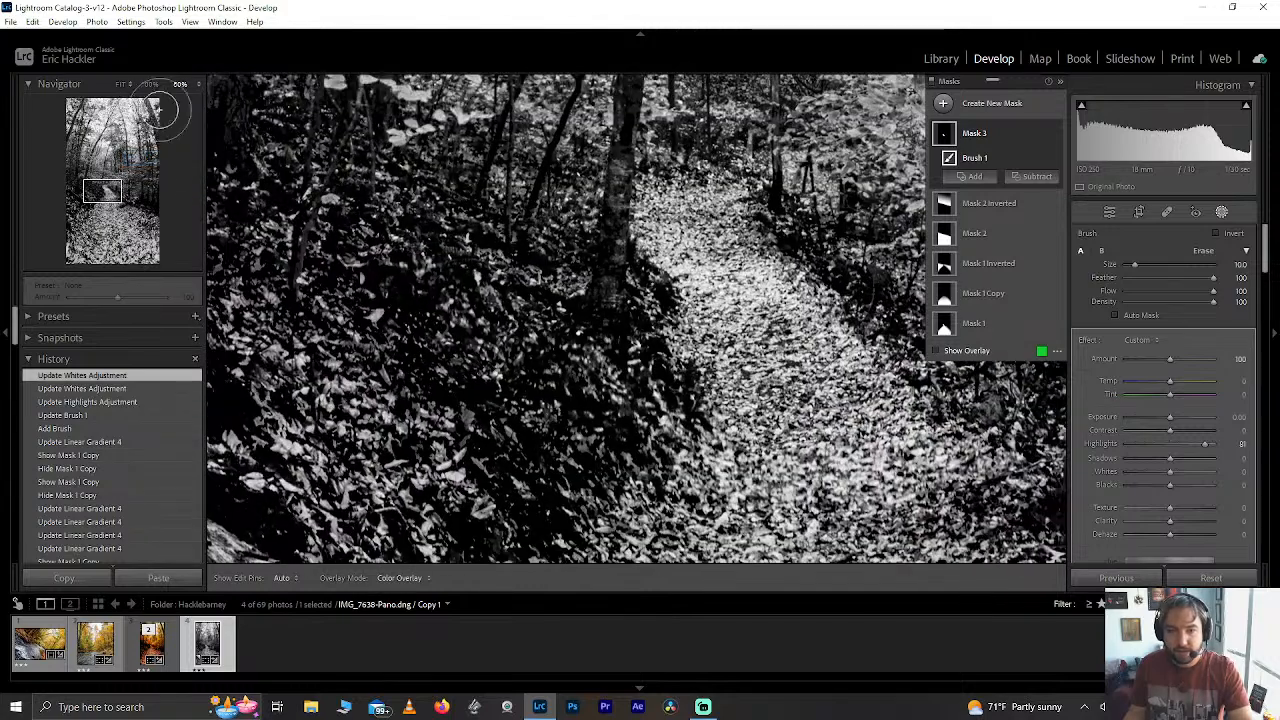
{"action": "left_click", "coordinate": [197, 84]}
{"action": "left_click", "coordinate": [187, 147]}
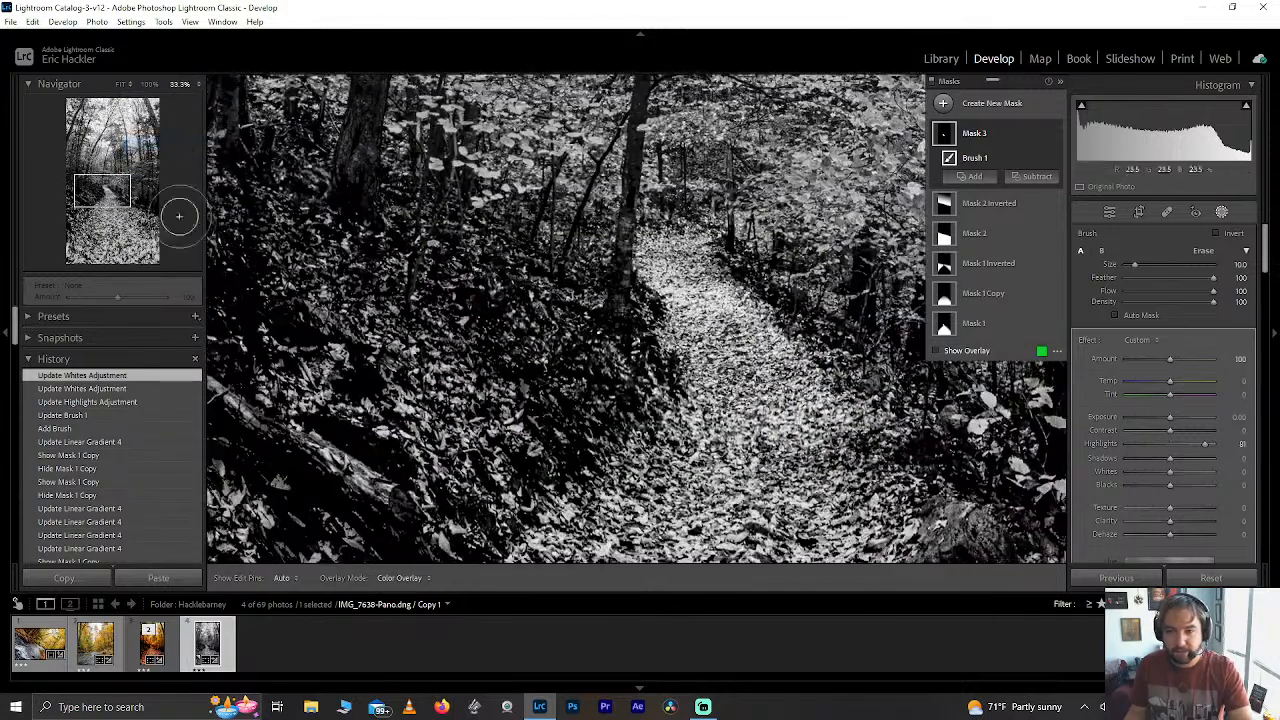
{"action": "mouse_move", "coordinate": [112, 198]}
{"action": "left_mouse_down"}
{"action": "mouse_move", "coordinate": [128, 190]}
{"action": "mouse_move", "coordinate": [113, 192]}
{"action": "left_mouse_up"}
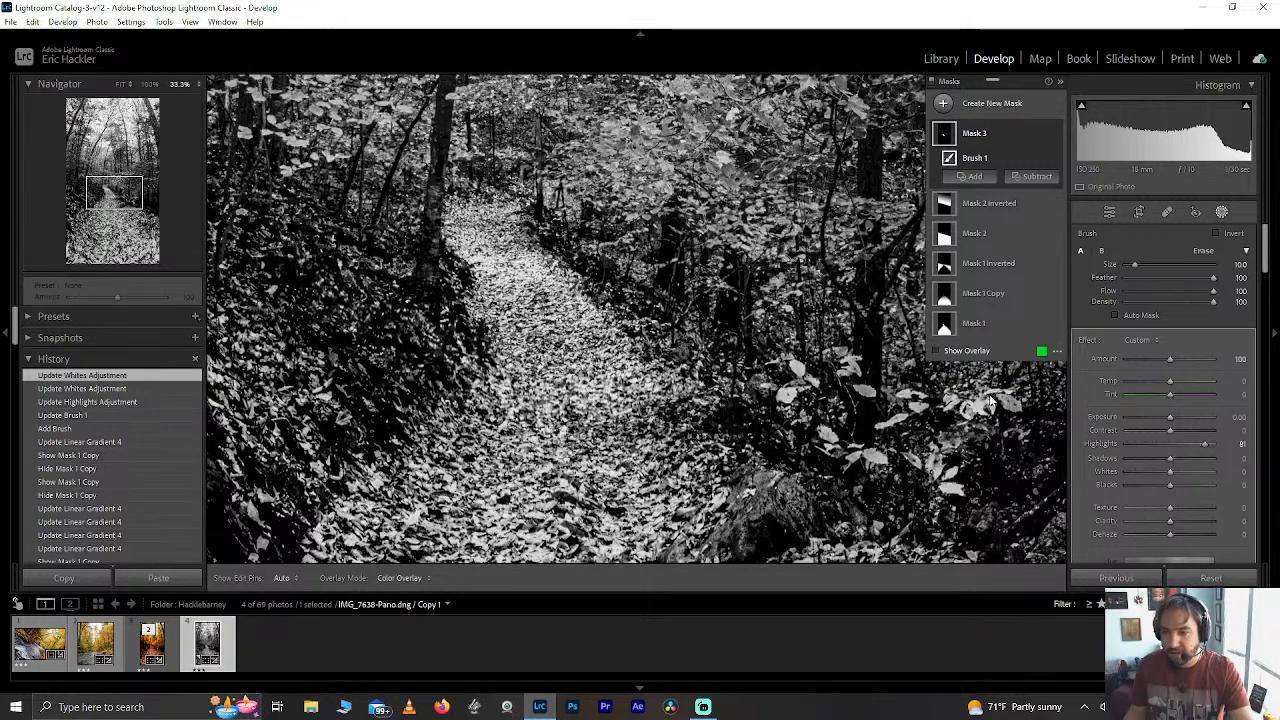
{"action": "mouse_move", "coordinate": [1169, 472]}
{"action": "left_mouse_down"}
{"action": "mouse_move", "coordinate": [1191, 479]}
{"action": "mouse_move", "coordinate": [1176, 481]}
{"action": "left_mouse_up"}
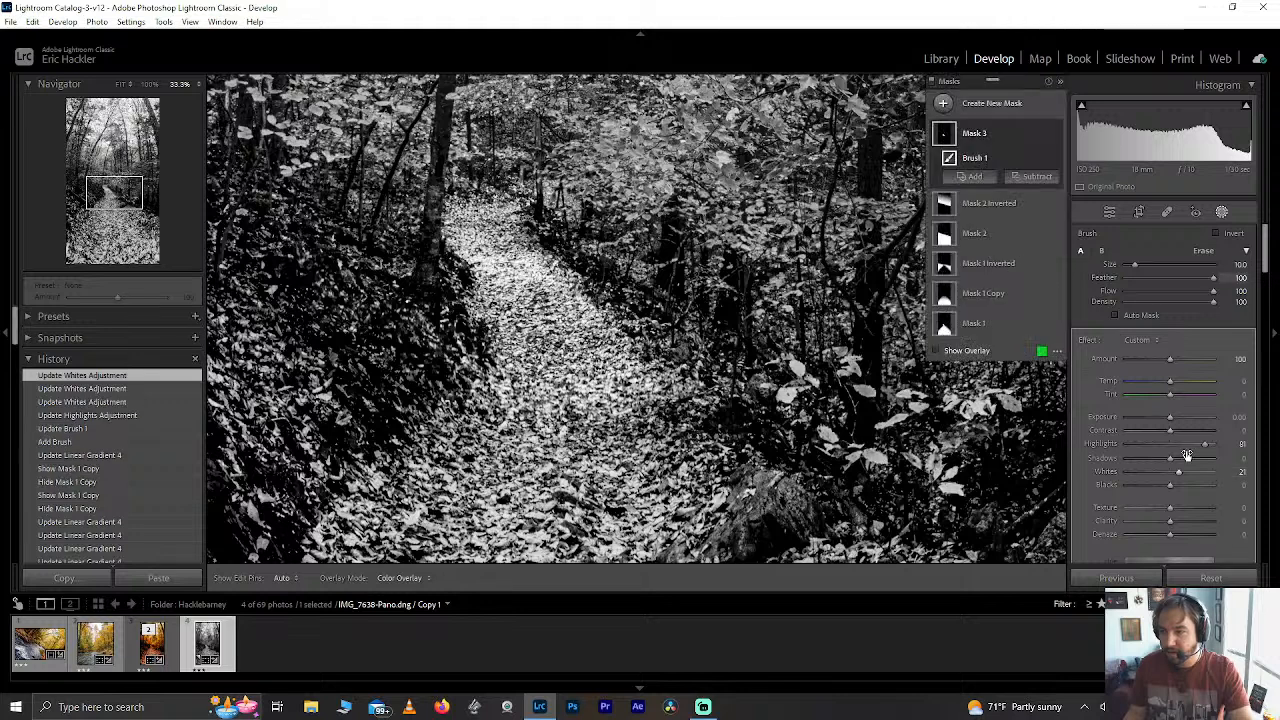
With the overlay shown, extend Mask 3 nearer along the path using a size 14 brush at flow 53, and hide the overlay.
{"action": "left_click", "coordinate": [965, 351]}
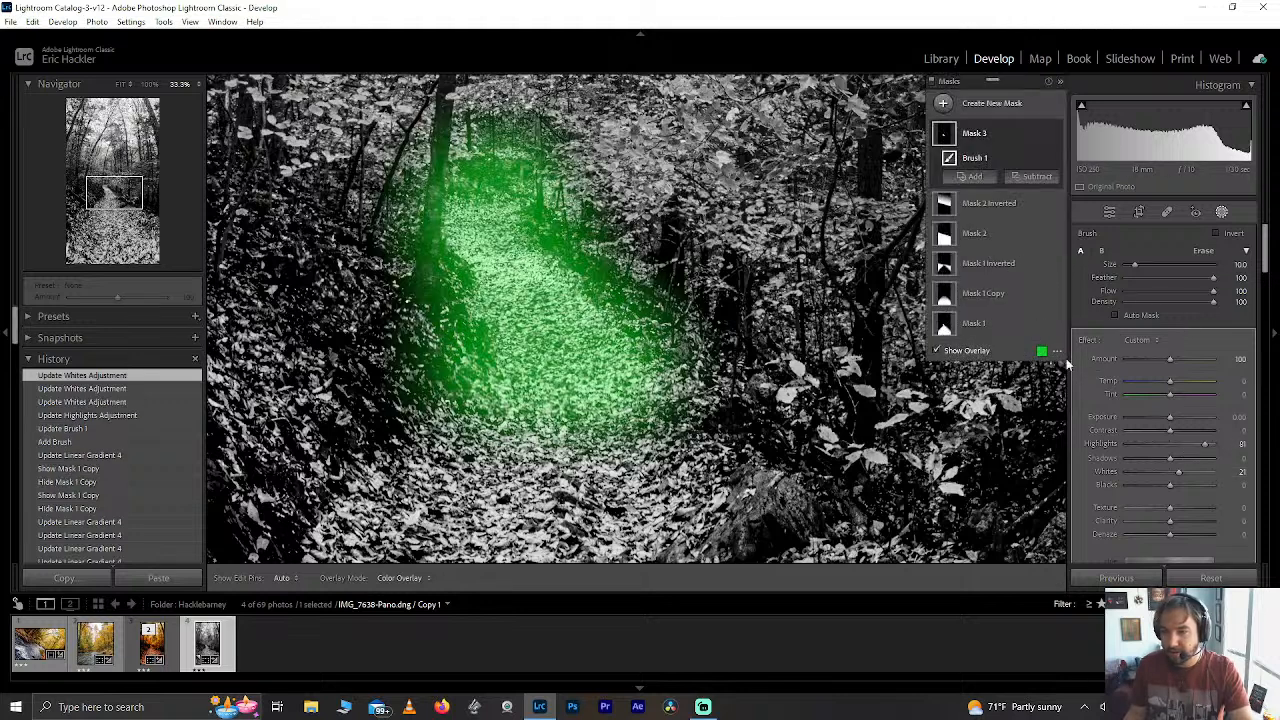
{"action": "mouse_move", "coordinate": [1213, 292]}
{"action": "left_mouse_down"}
{"action": "mouse_move", "coordinate": [1161, 290]}
{"action": "mouse_move", "coordinate": [1172, 296]}
{"action": "left_mouse_up"}
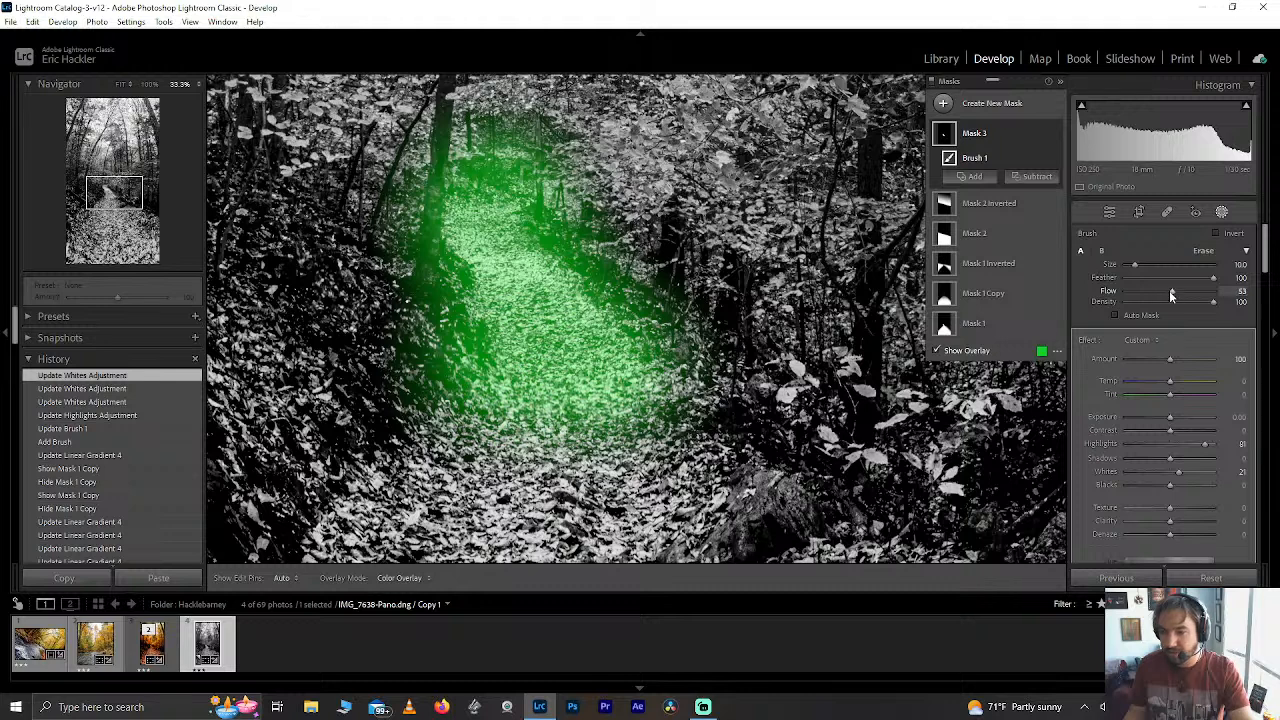
{"action": "scroll", "coordinate": [553, 333], "scroll_direction": "up", "scroll_amount": 2}
{"action": "scroll", "coordinate": [679, 394], "scroll_direction": "up", "scroll_amount": 2}
{"action": "mouse_move", "coordinate": [690, 408]}
{"action": "left_mouse_down"}
{"action": "mouse_move", "coordinate": [446, 416]}
{"action": "mouse_move", "coordinate": [703, 431]}
{"action": "left_mouse_up"}
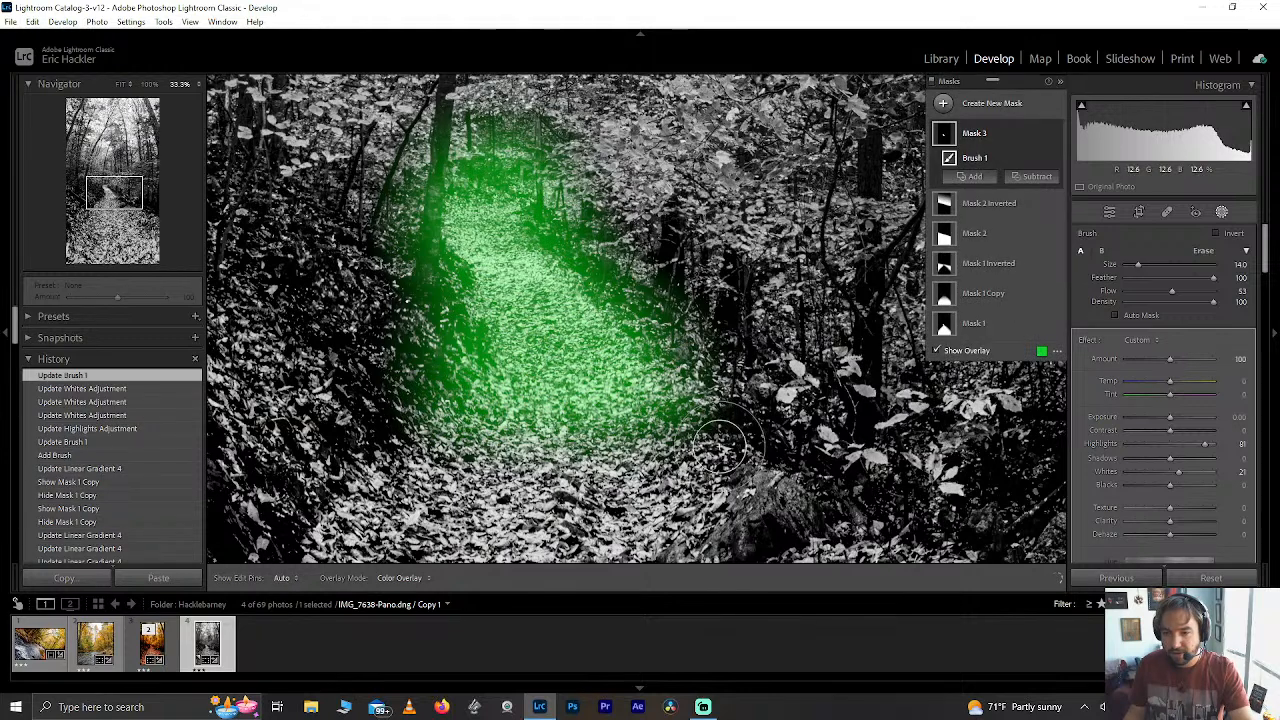
{"action": "mouse_move", "coordinate": [460, 446]}
{"action": "left_mouse_down"}
{"action": "mouse_move", "coordinate": [447, 436]}
{"action": "mouse_move", "coordinate": [415, 465]}
{"action": "left_mouse_up"}
{"action": "left_click_drag", "start_coordinate": [716, 443], "coordinate": [434, 467]}
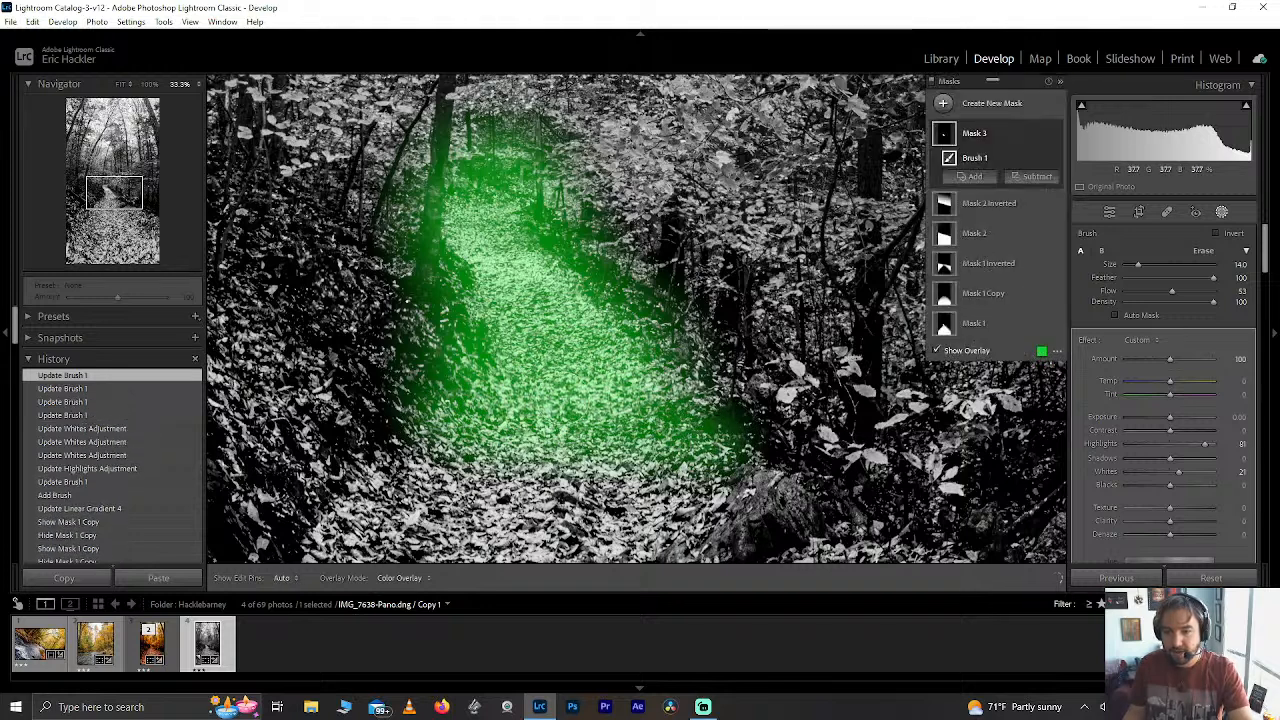
{"action": "left_click", "coordinate": [109, 197]}
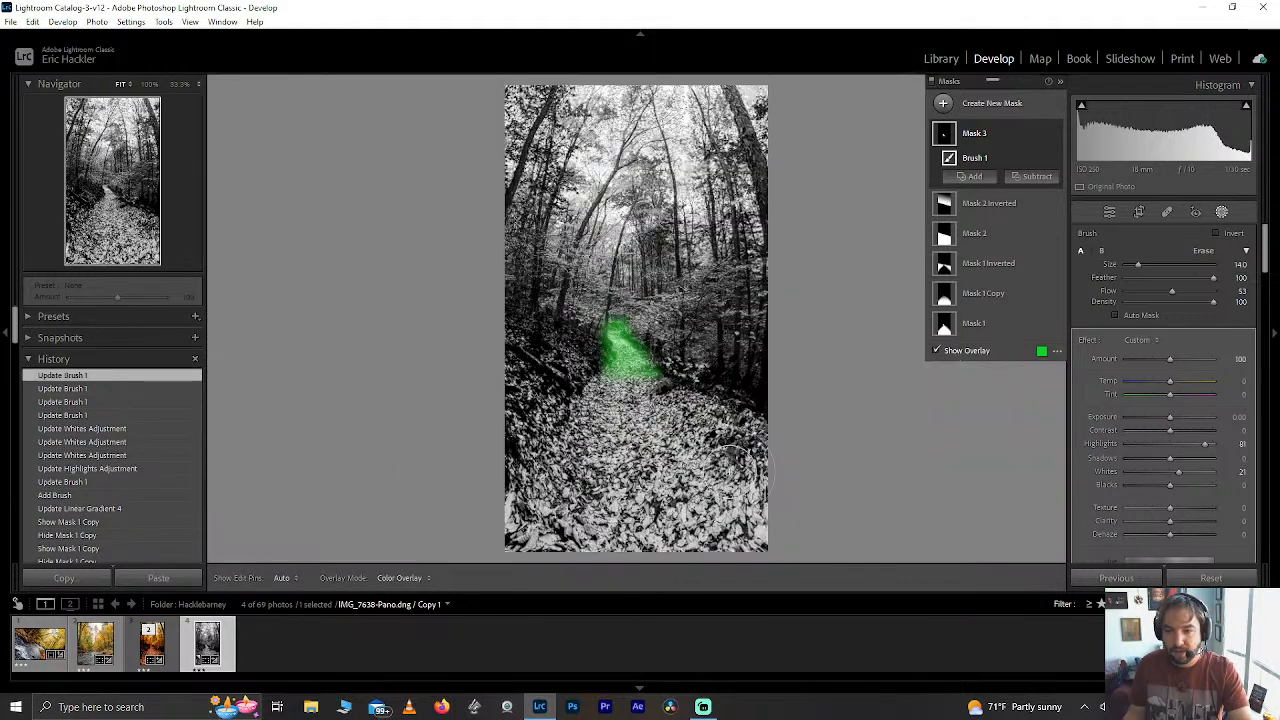
{"action": "left_click", "coordinate": [938, 352]}
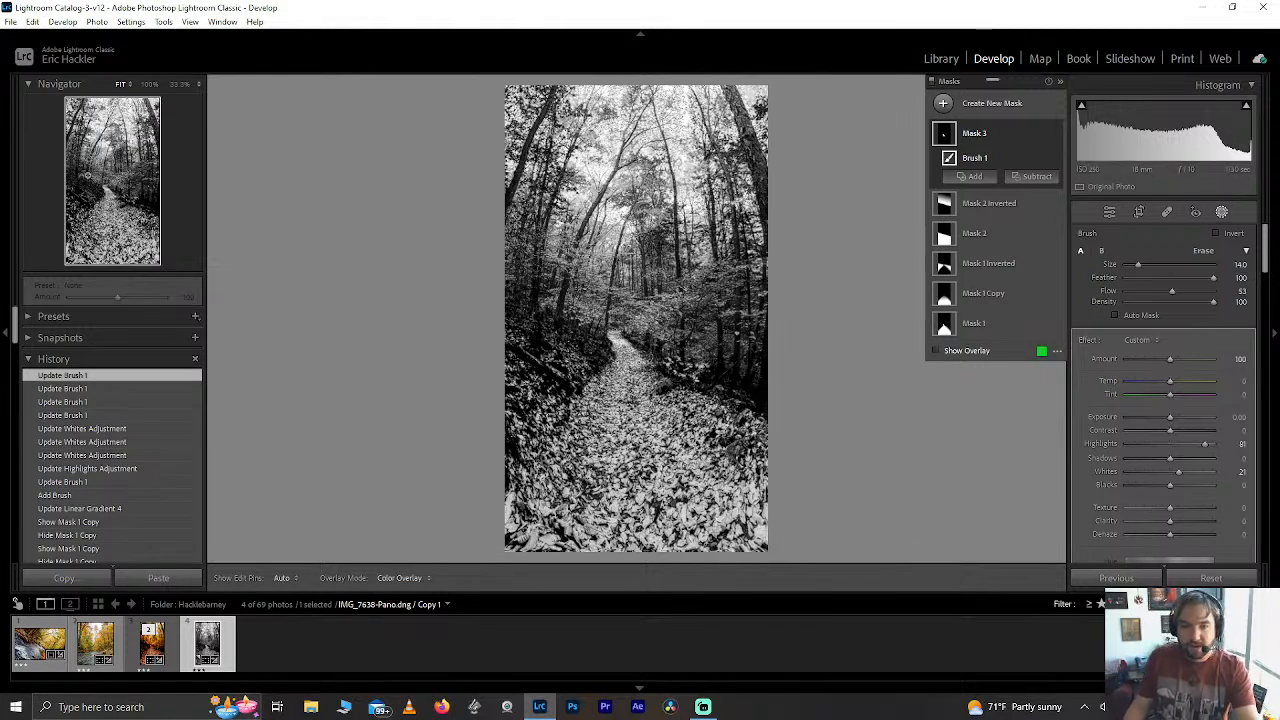
Extend Mask 3 softly along the path toward the foreground using a size 16 brush at flow 31, and hide the overlay.
{"action": "left_click", "coordinate": [104, 199]}
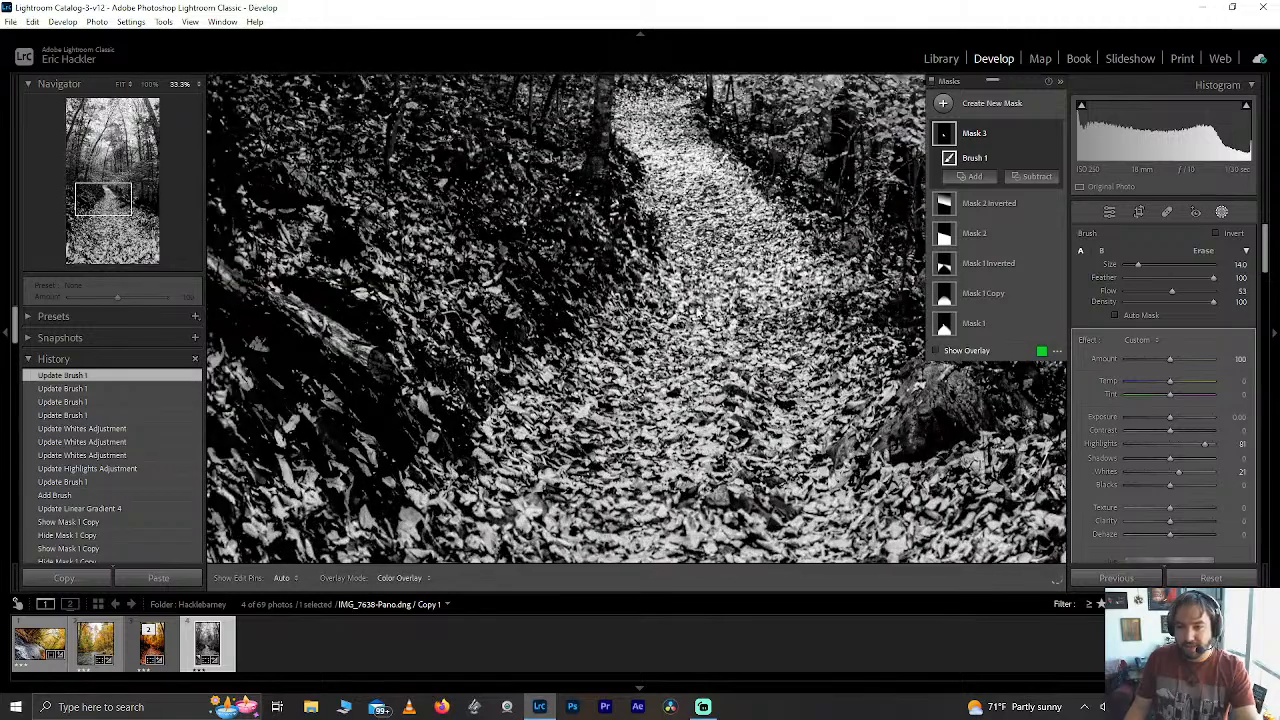
{"action": "scroll", "coordinate": [698, 313], "scroll_direction": "up", "scroll_amount": 2}
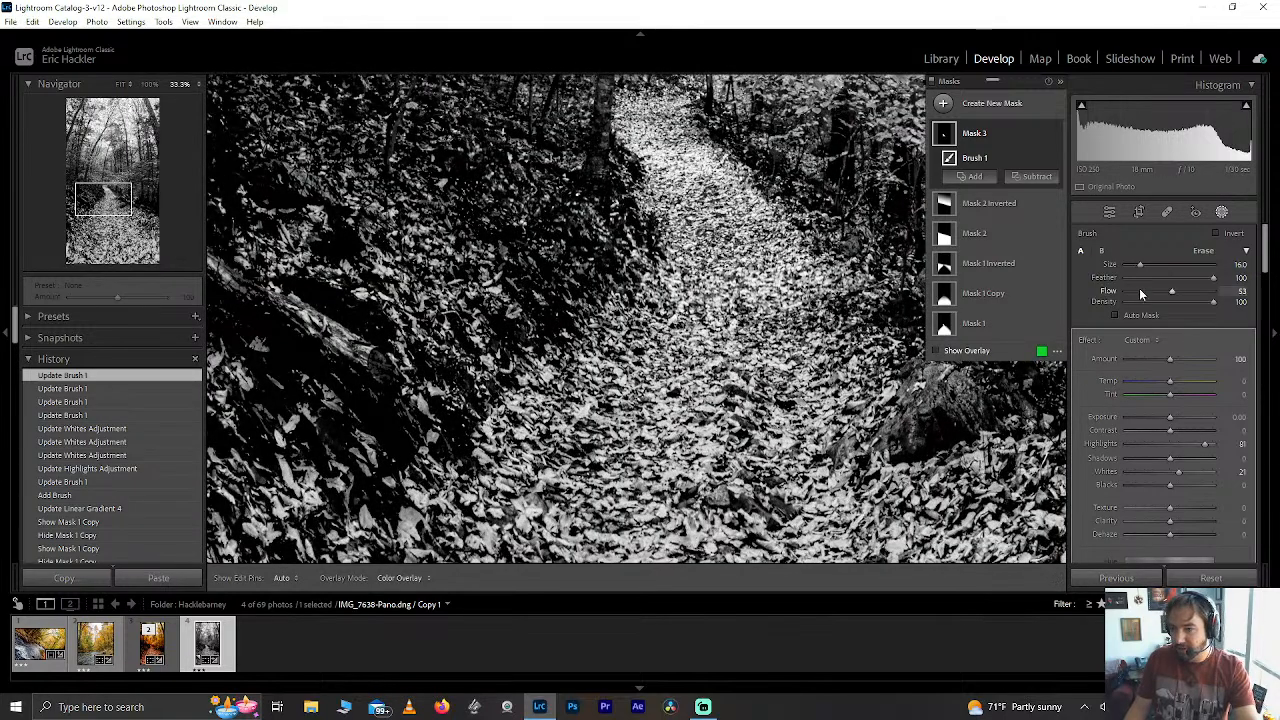
{"action": "left_click_drag", "start_coordinate": [1139, 289], "coordinate": [1152, 289]}
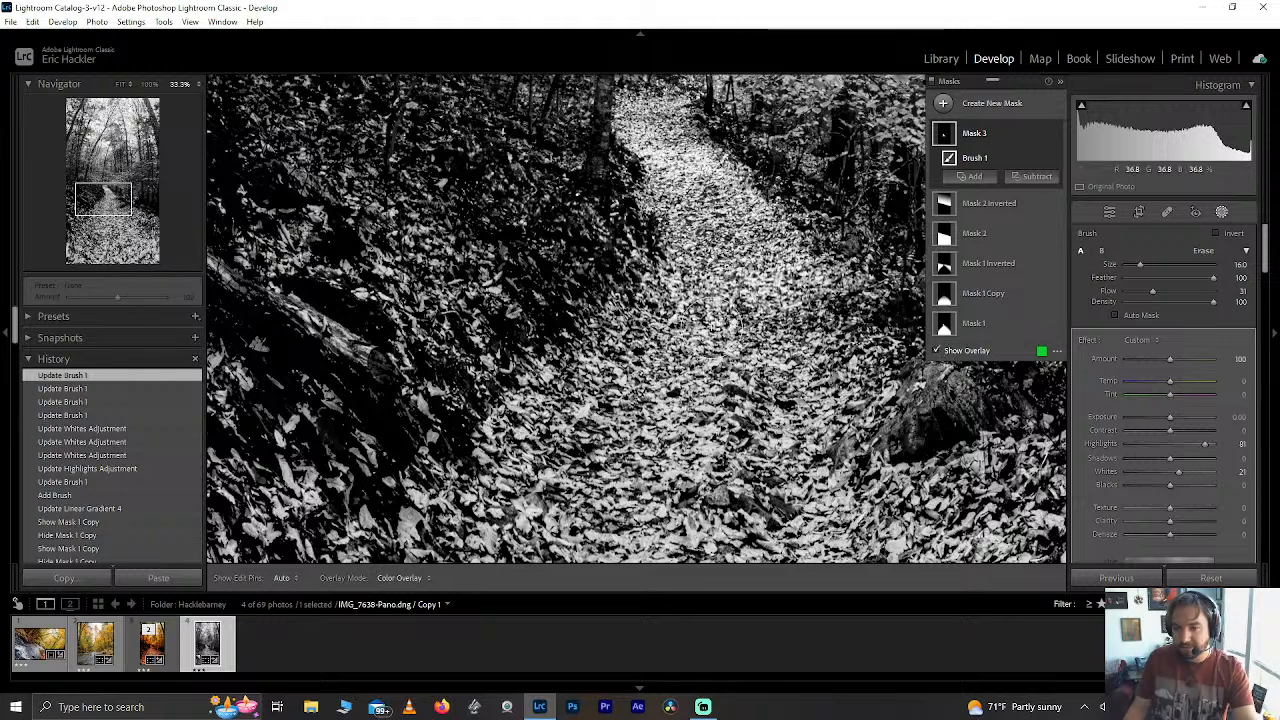
{"action": "left_click_drag", "start_coordinate": [640, 322], "coordinate": [728, 362]}
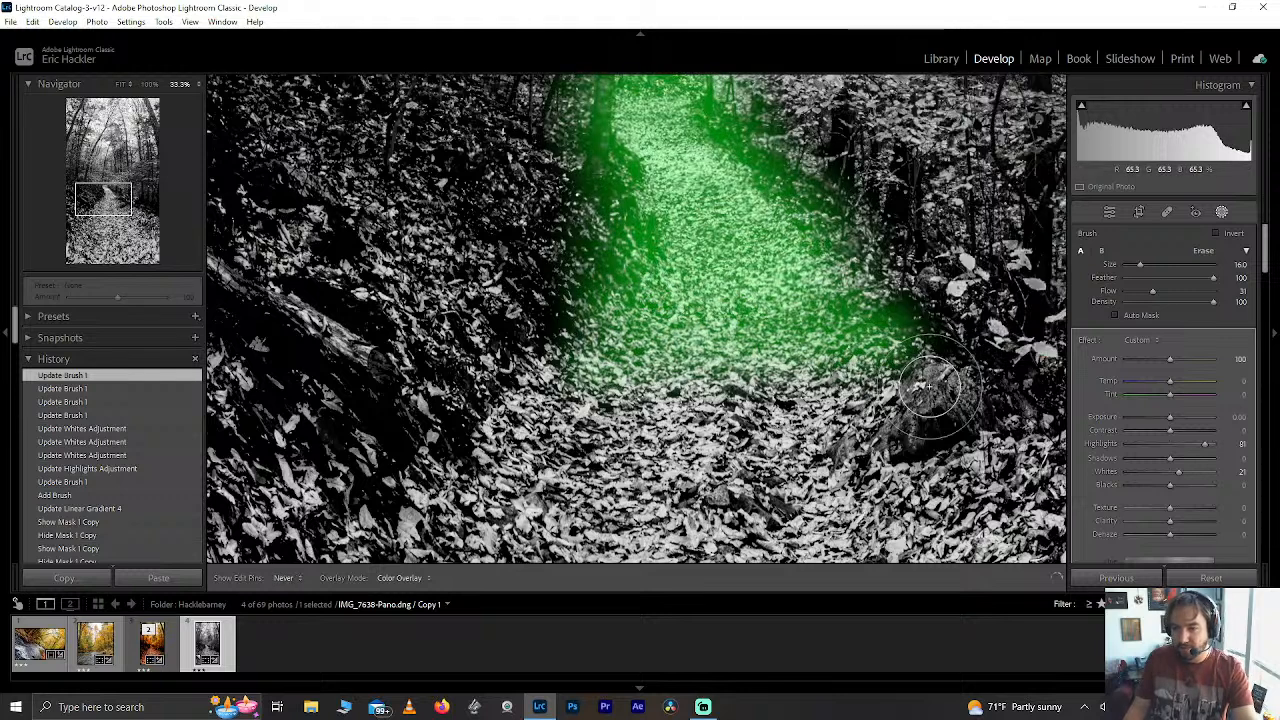
{"action": "left_click_drag", "start_coordinate": [929, 387], "coordinate": [900, 392]}
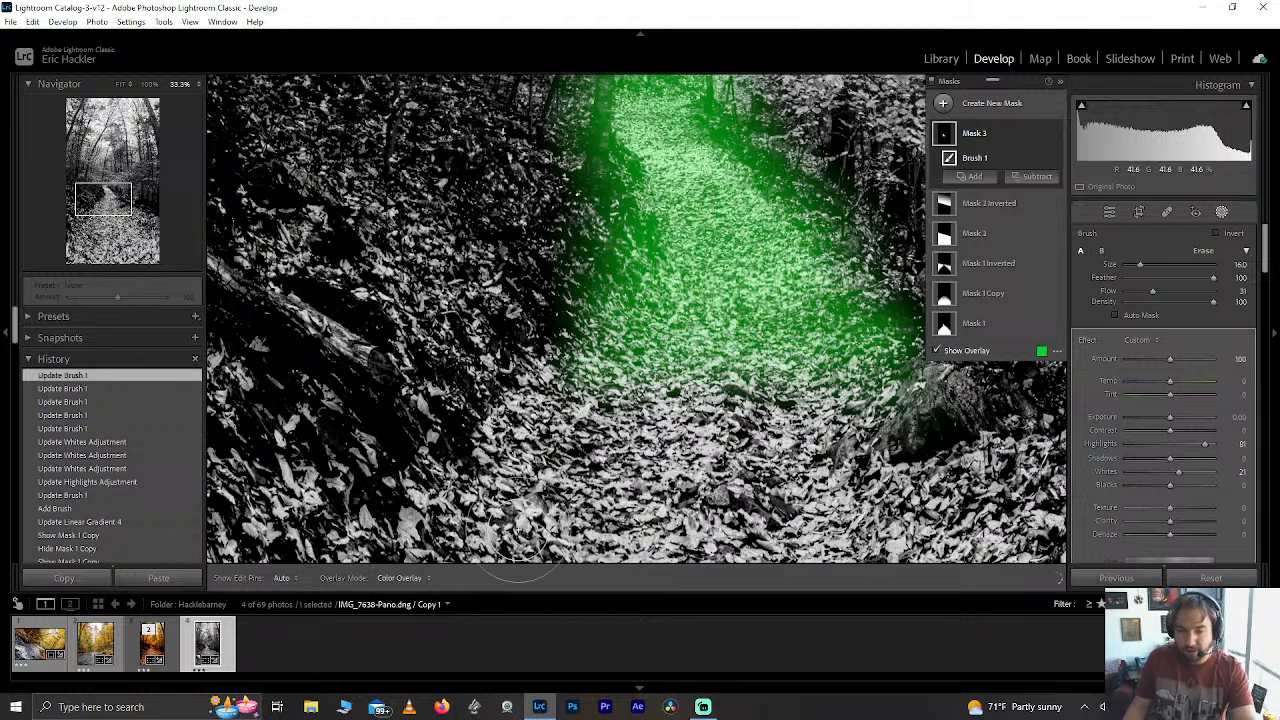
{"action": "mouse_move", "coordinate": [480, 490]}
{"action": "left_mouse_down"}
{"action": "mouse_move", "coordinate": [760, 405]}
{"action": "mouse_move", "coordinate": [530, 510]}
{"action": "mouse_move", "coordinate": [740, 455]}
{"action": "left_mouse_up"}
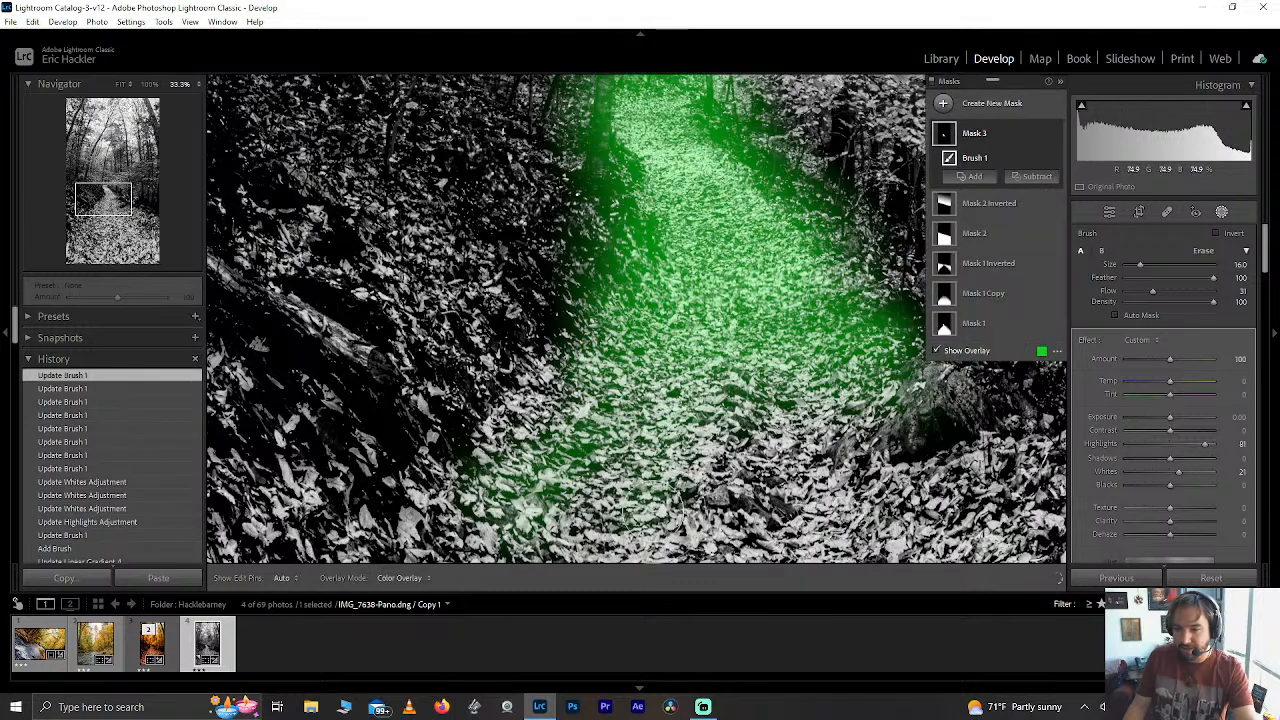
{"action": "left_click_drag", "start_coordinate": [780, 520], "coordinate": [728, 456]}
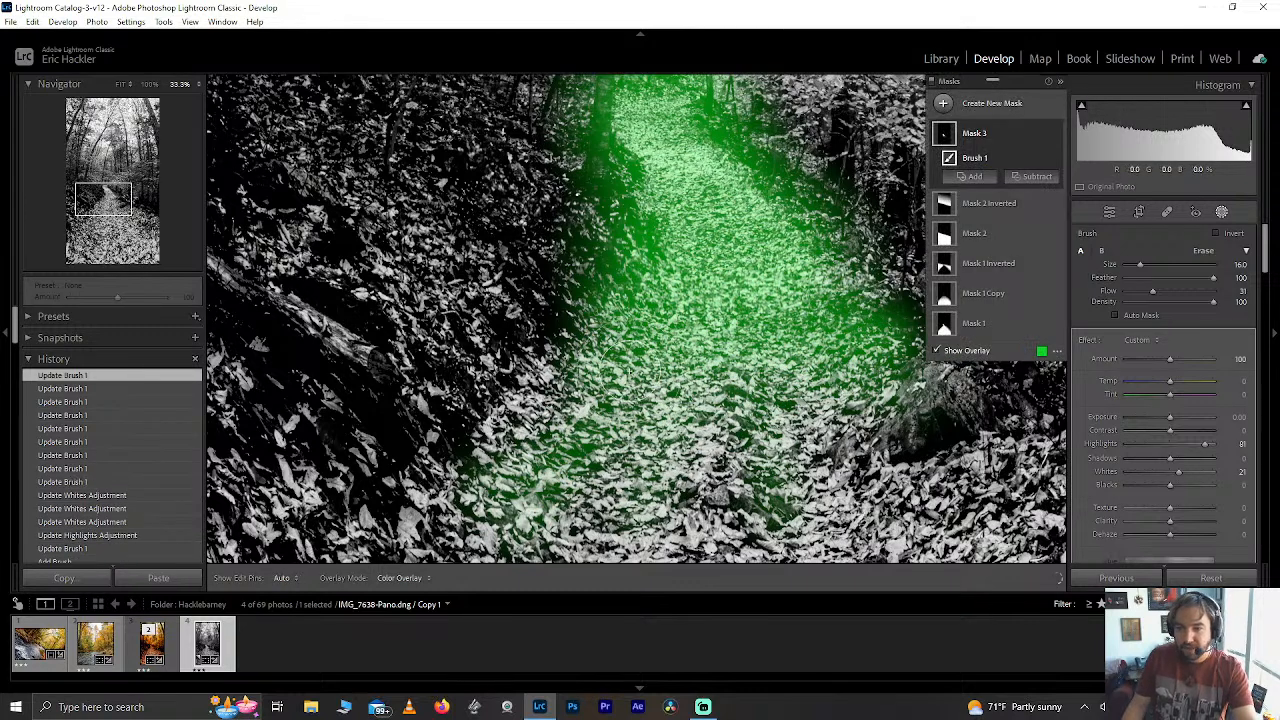
{"action": "left_click", "coordinate": [841, 472]}
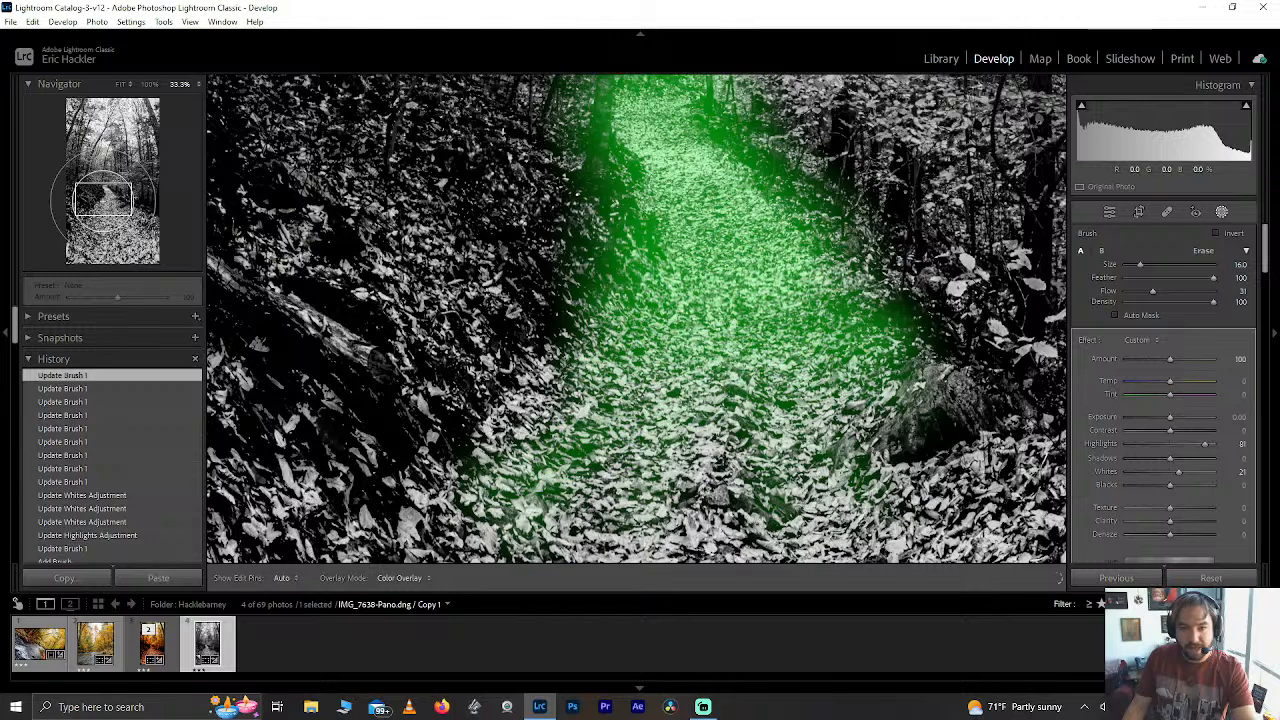
{"action": "left_click", "coordinate": [591, 515]}
{"action": "left_click", "coordinate": [104, 206]}
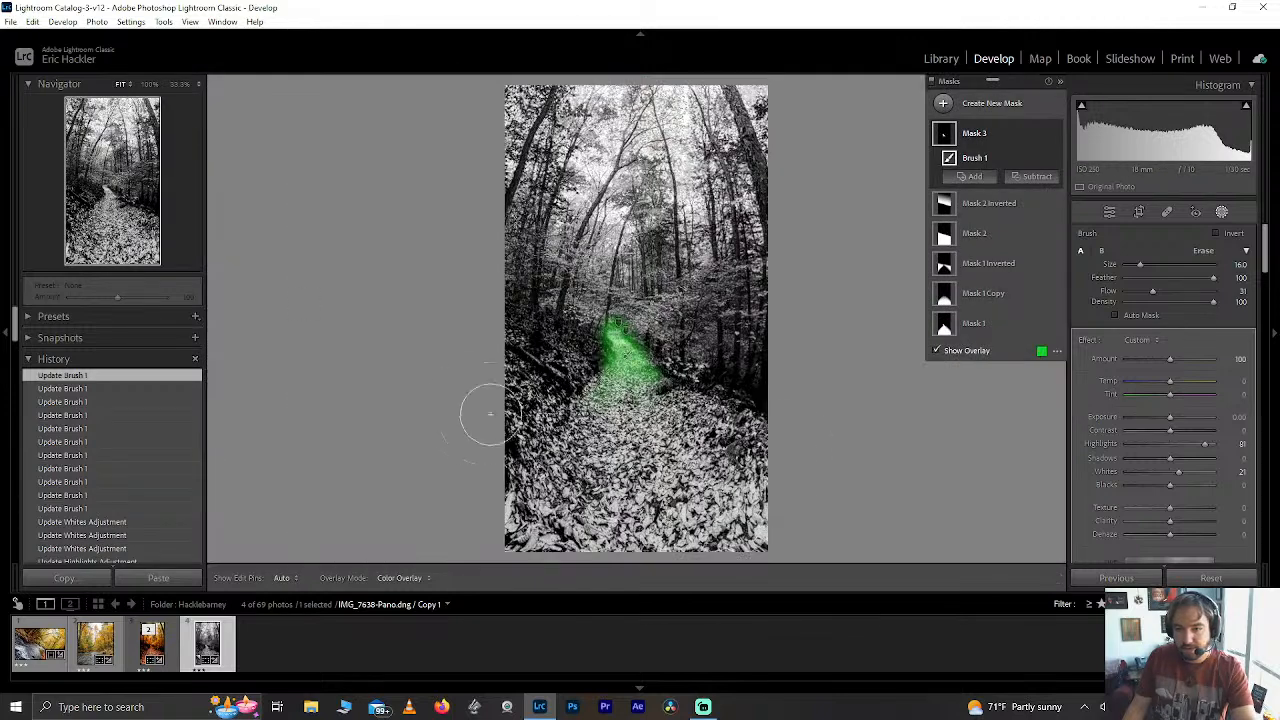
{"action": "left_click", "coordinate": [936, 351]}
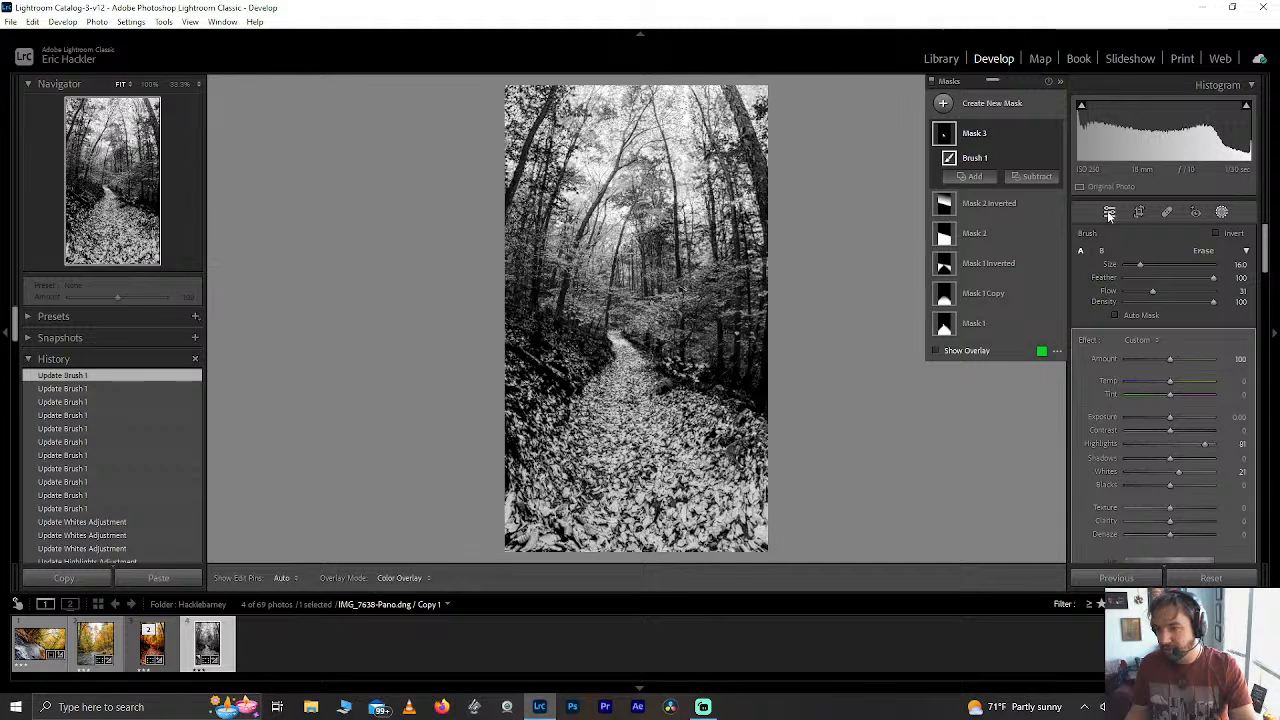
Close masking and review the three edited colour photos in turn, going back from the black-and-white copy to the first photo.
{"action": "left_click", "coordinate": [1109, 212]}
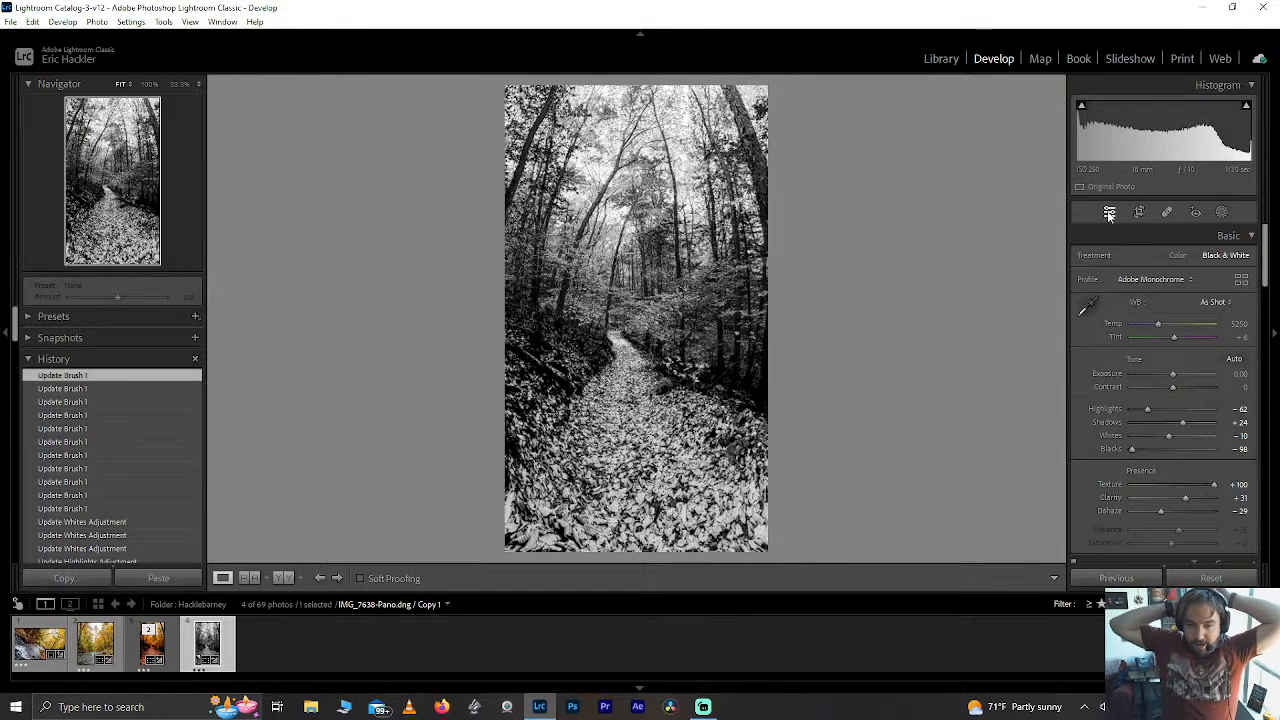
{"action": "key", "text": "Left"}
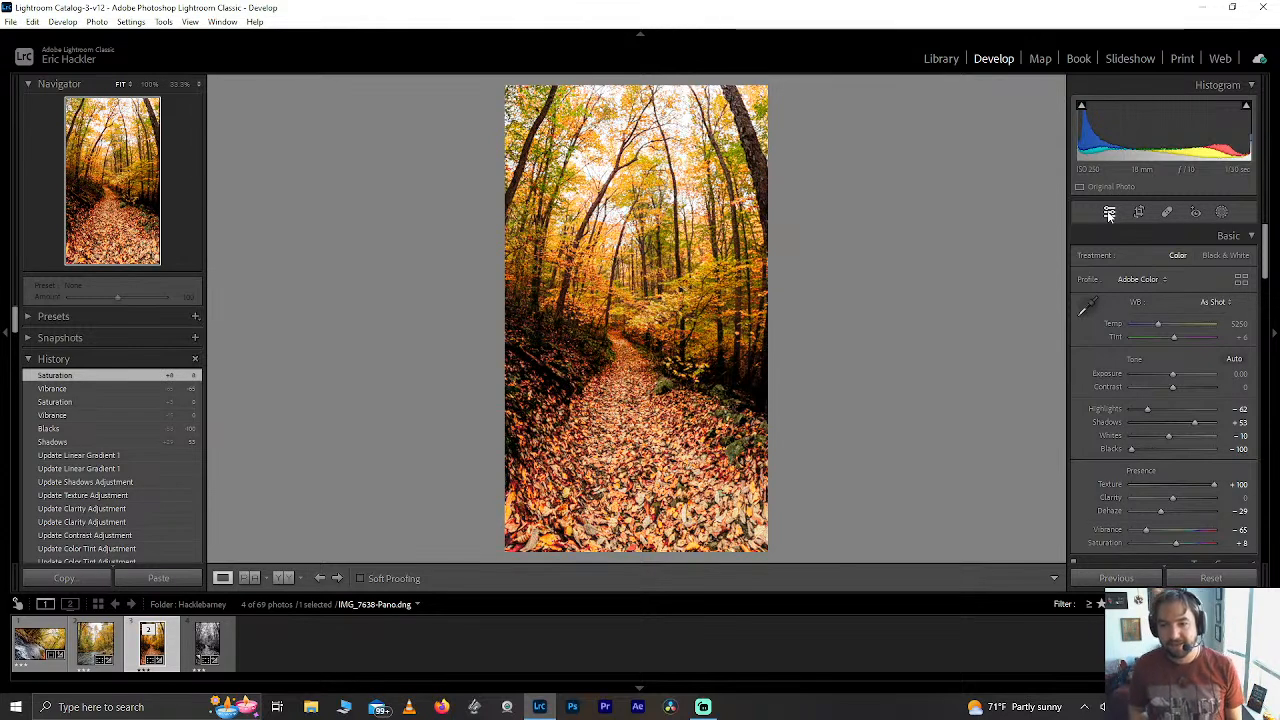
{"action": "key", "text": "Left"}
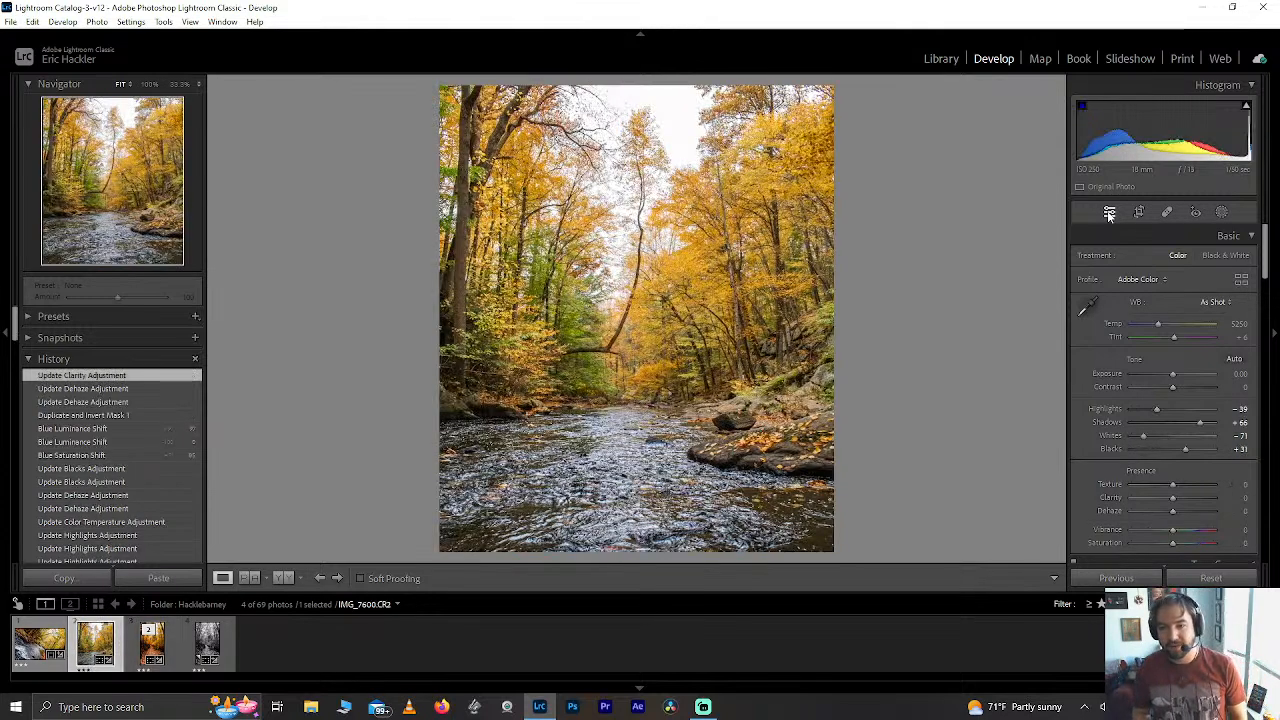
{"action": "key", "text": "Left"}
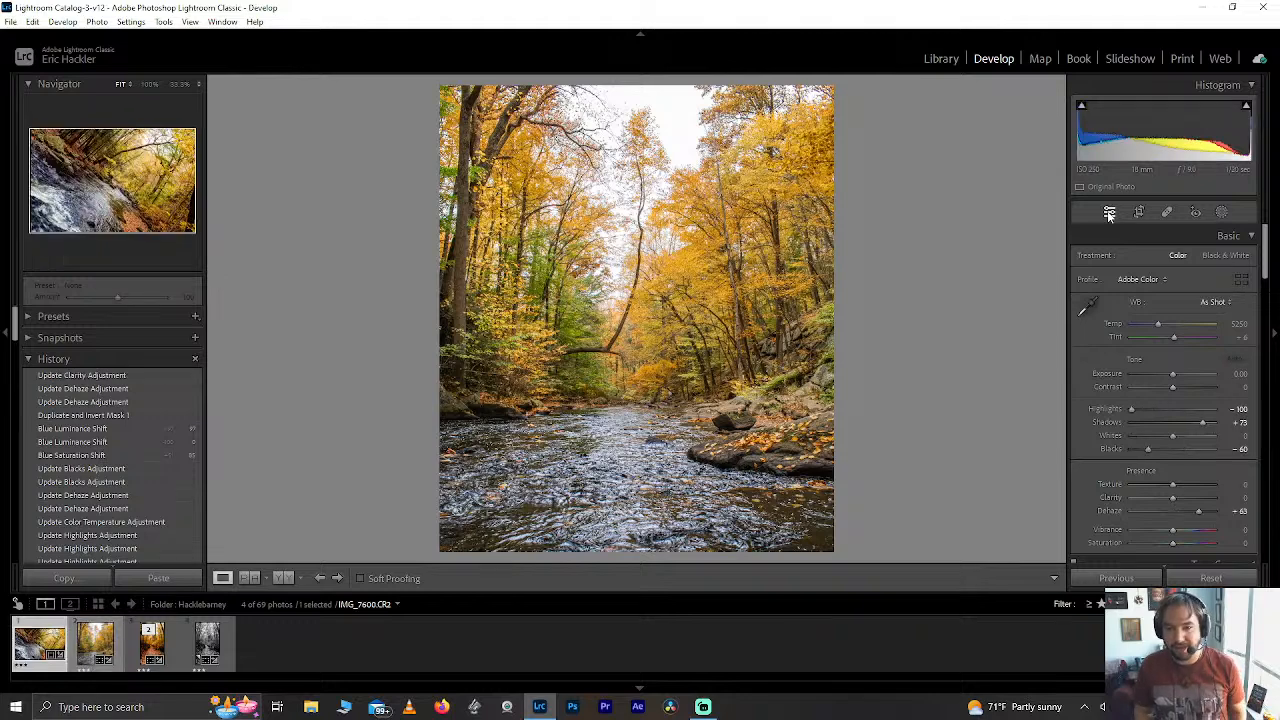